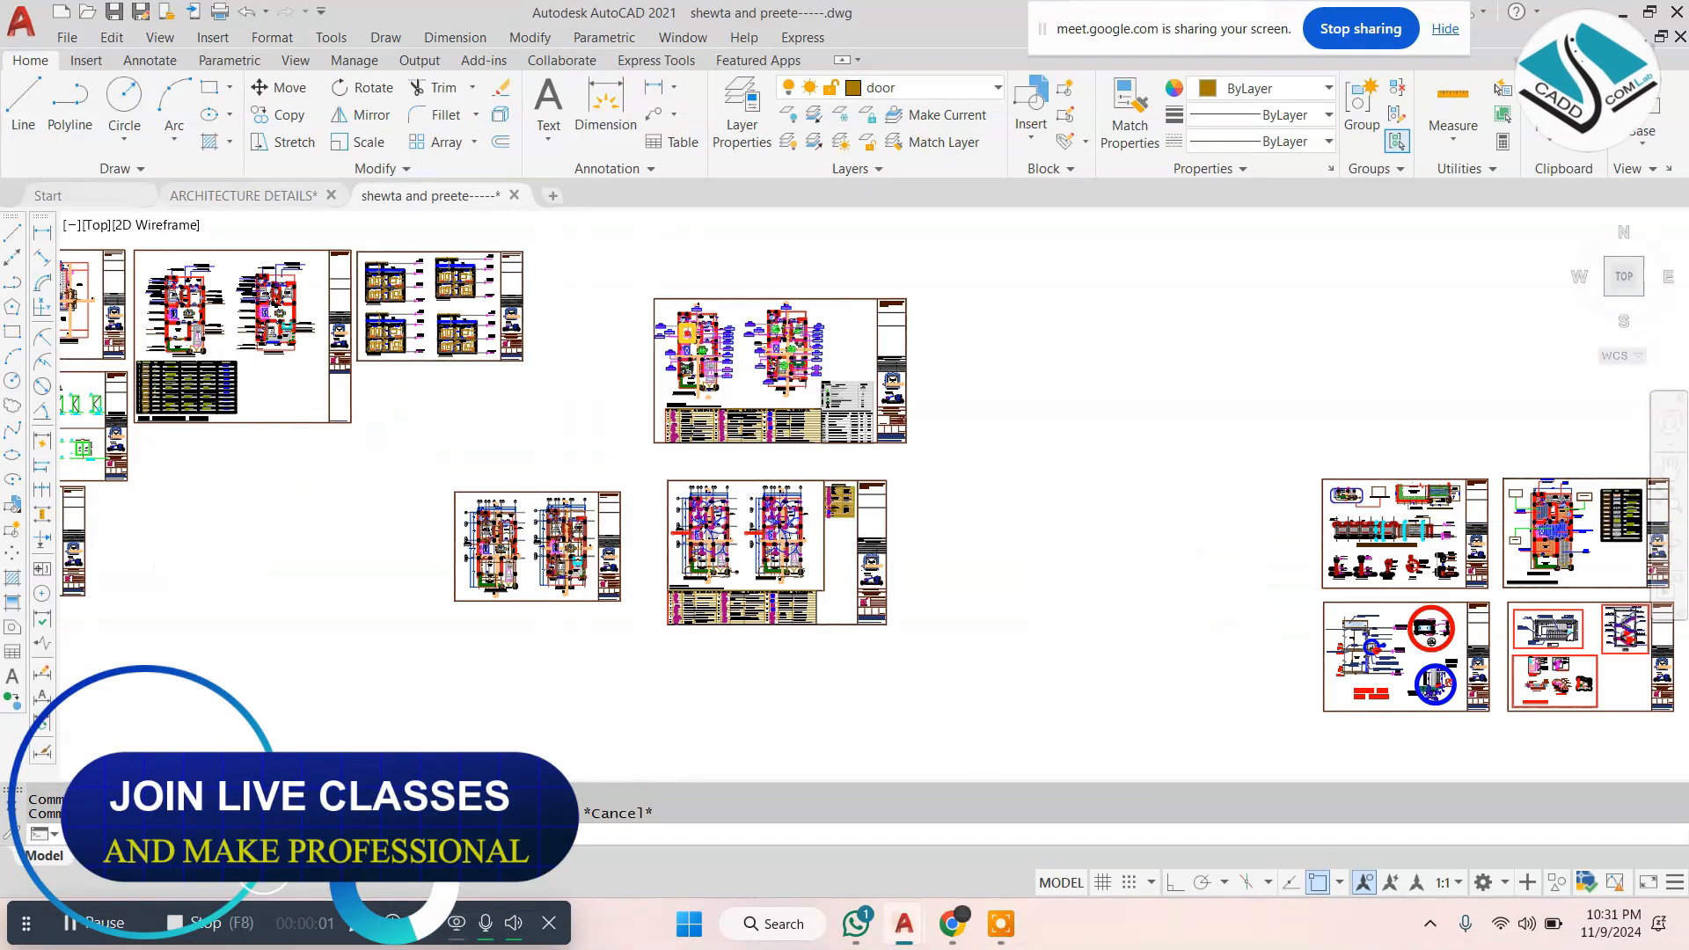
Move the two-plan drawing sheet left of the electrical sheet farther away from it, slightly lower
scroll(879, 511, "up", 3)
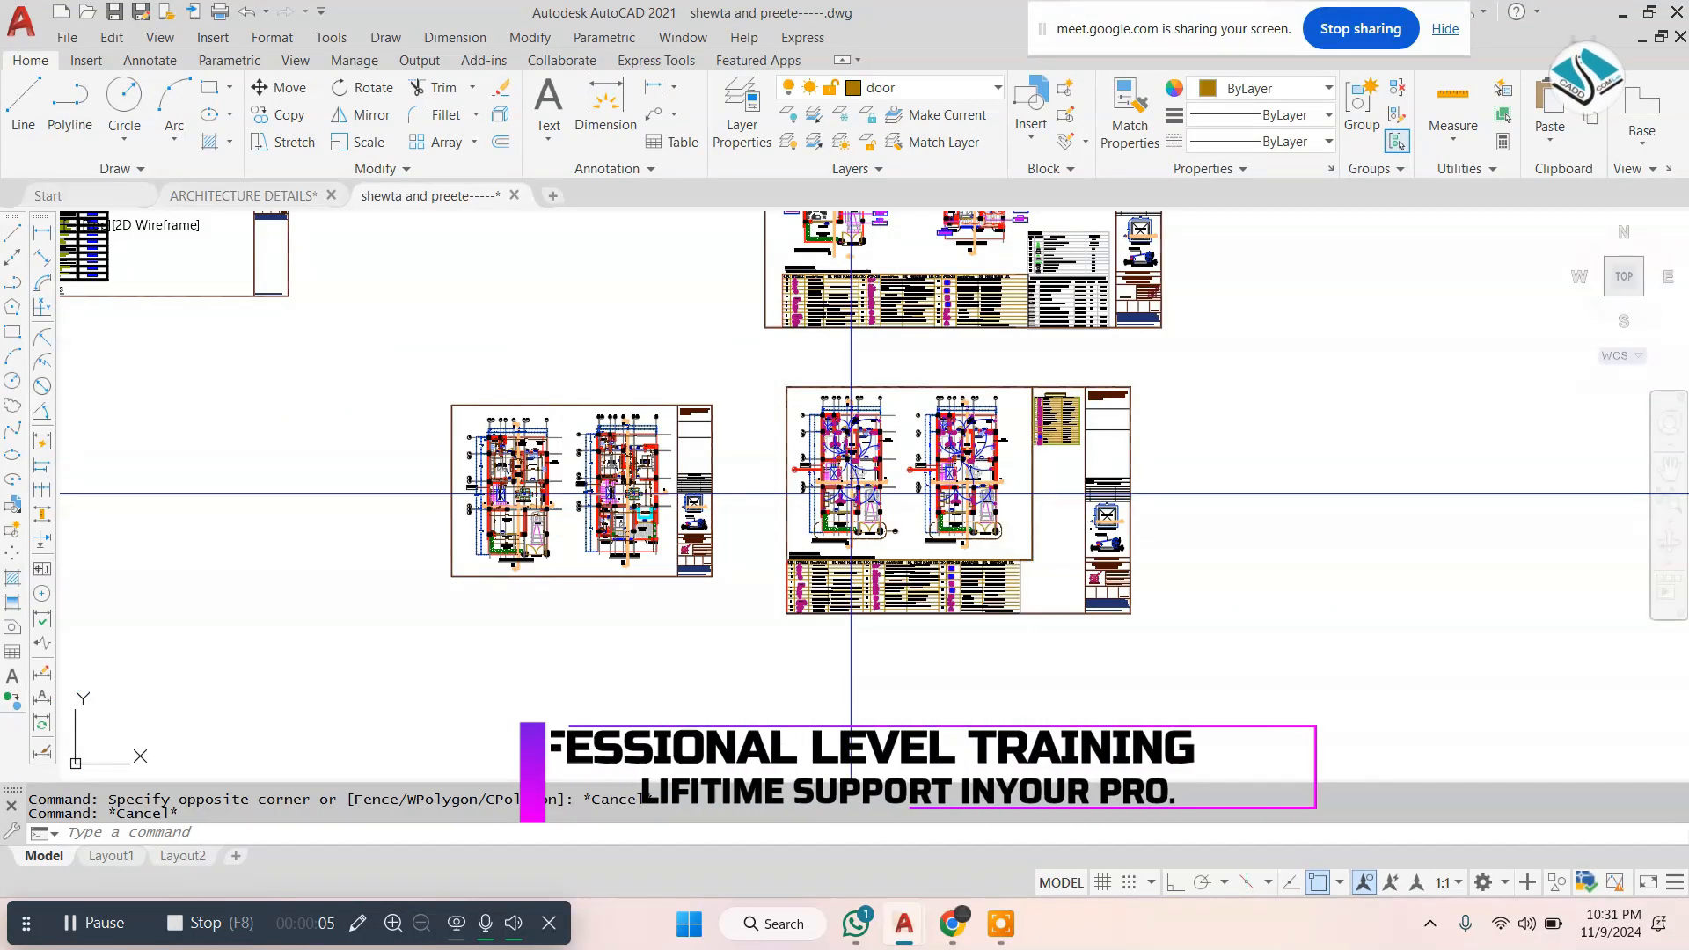
left_click(747, 395)
left_click(362, 679)
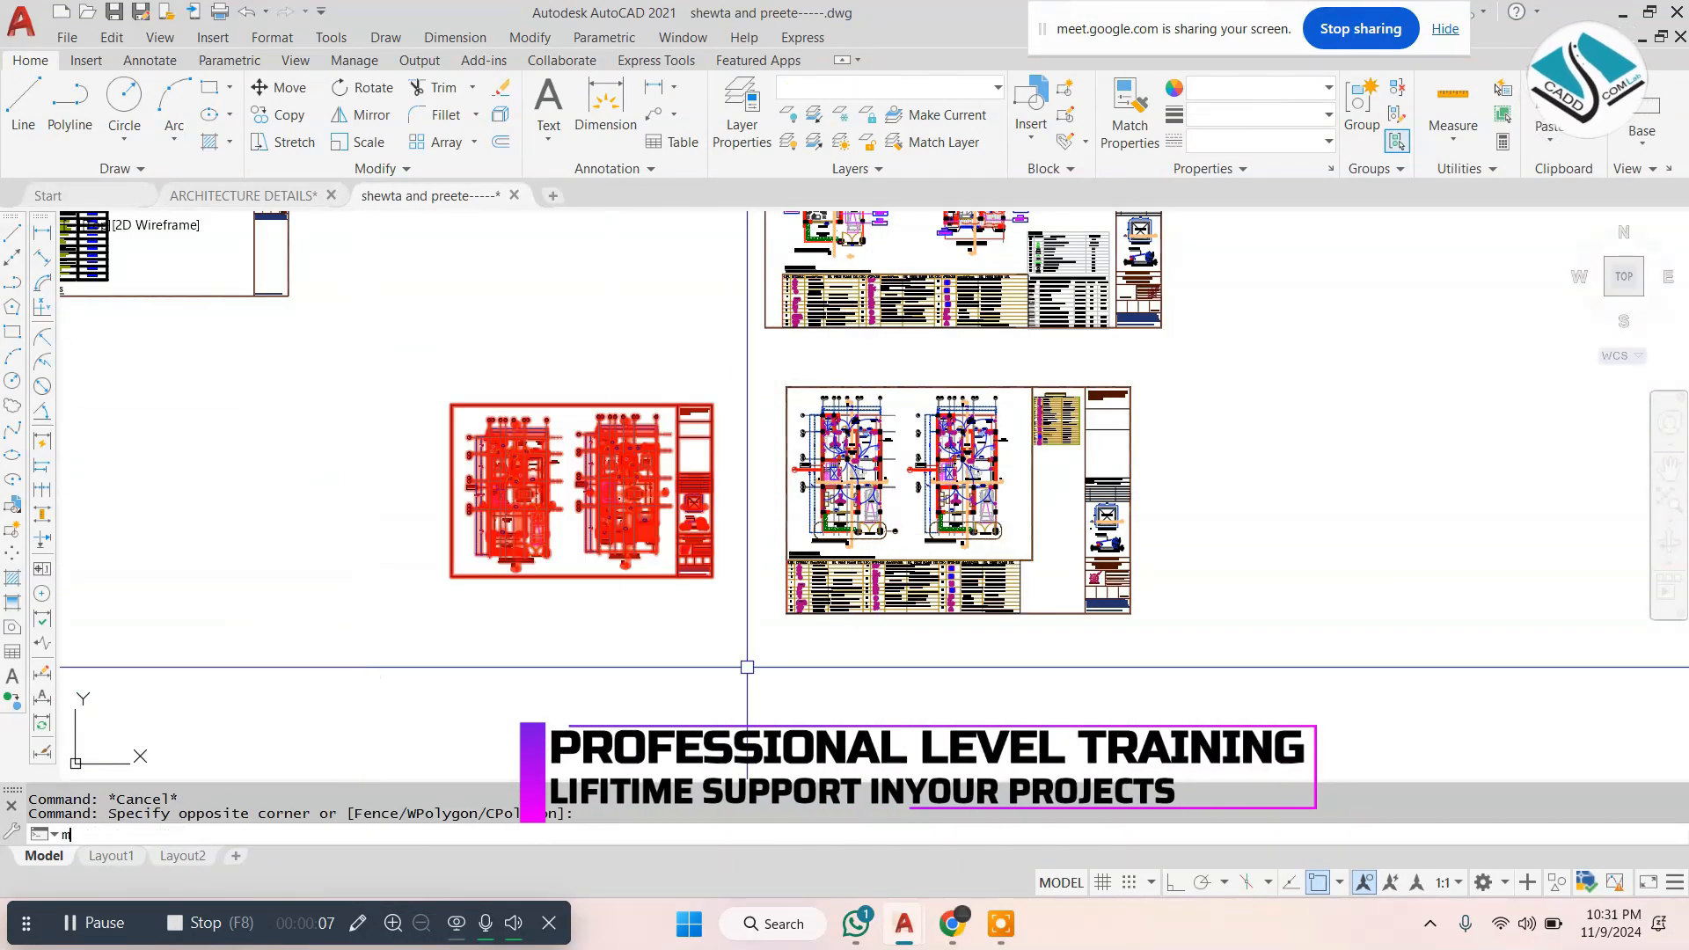
type("m")
key("Return")
left_click(792, 654)
left_click(644, 683)
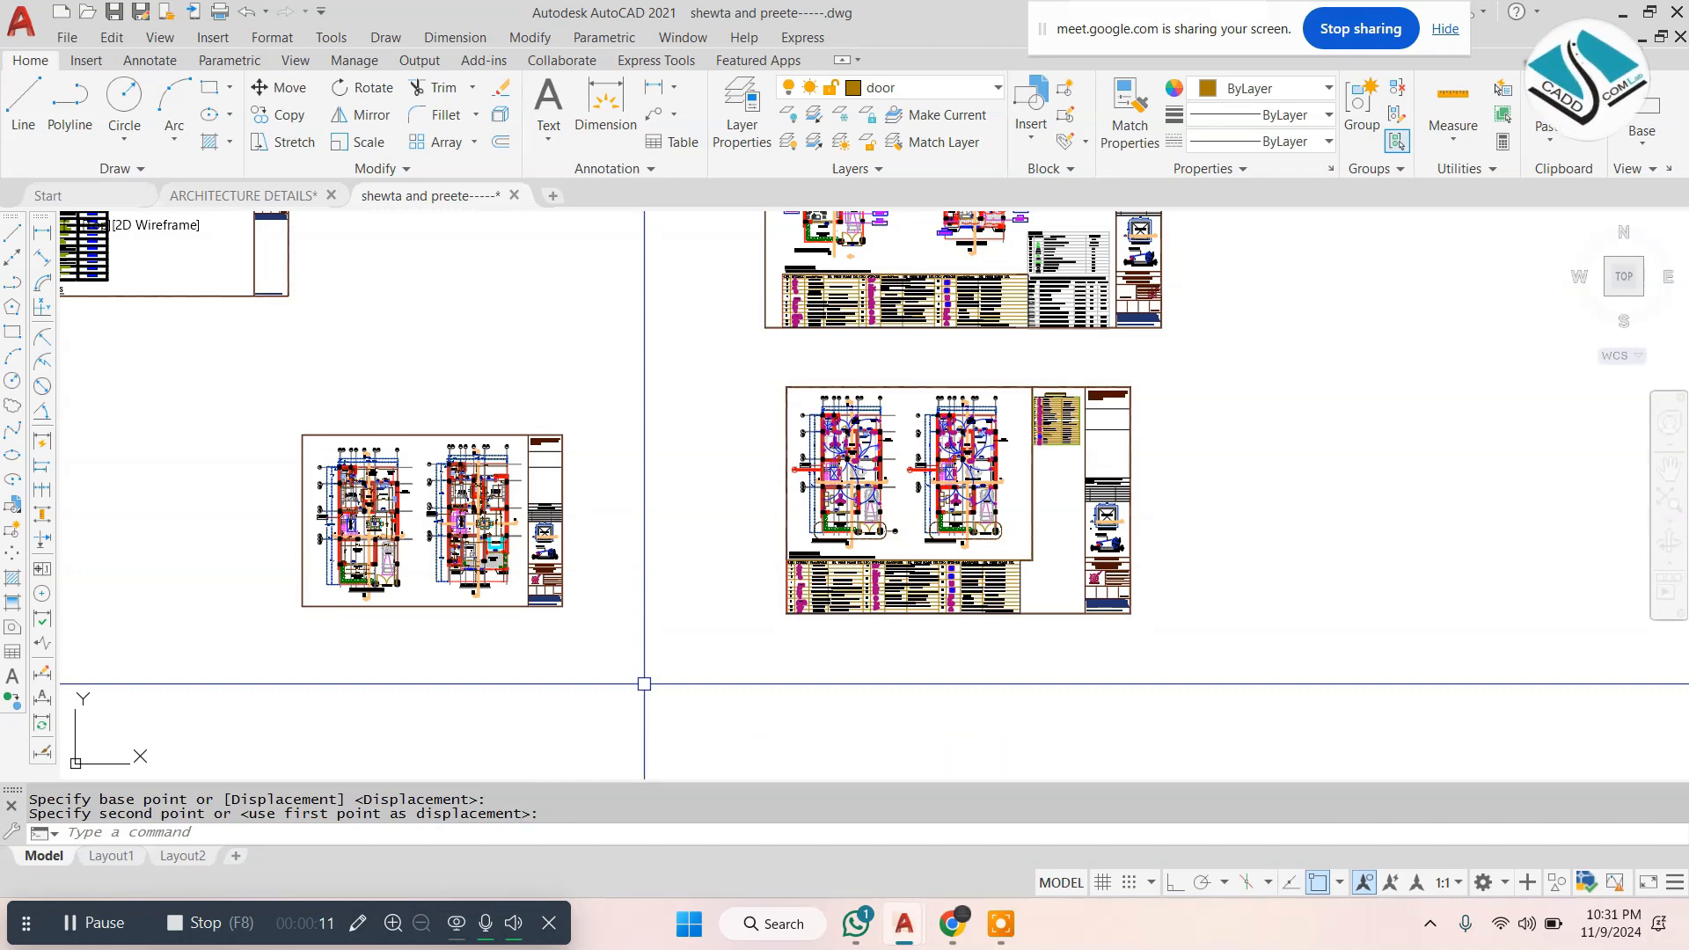
key("Escape")
key("Escape")
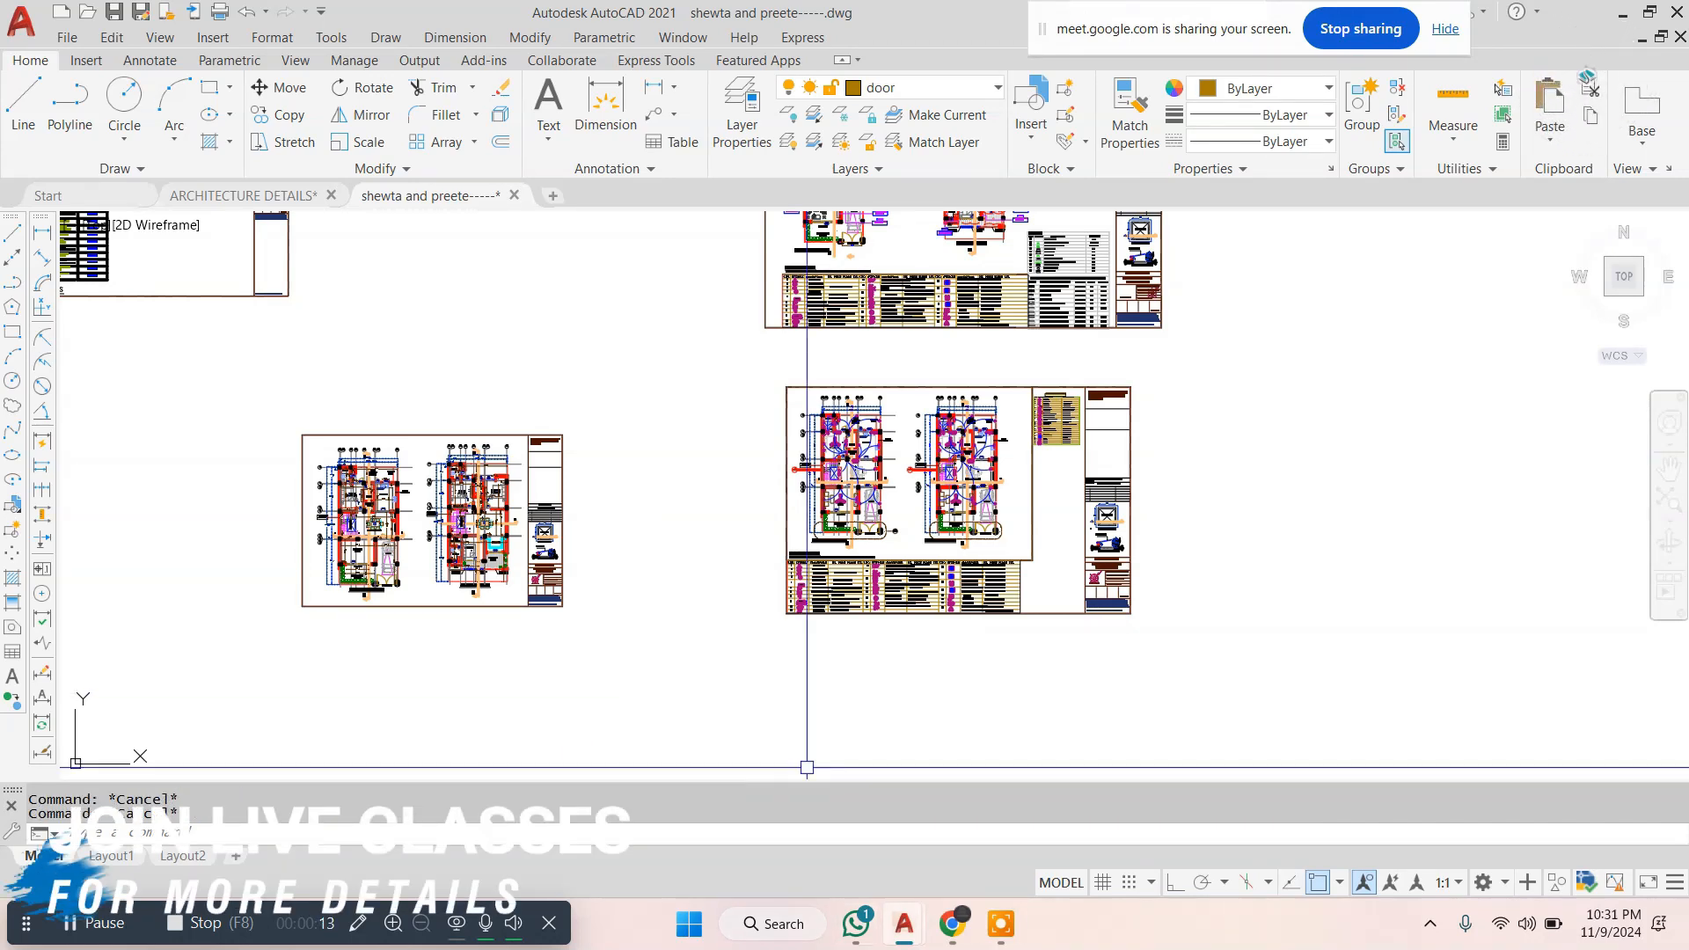
Open Notepad and write the first list item "1-electrical details- plan -"
key("super+s")
type("notepad")
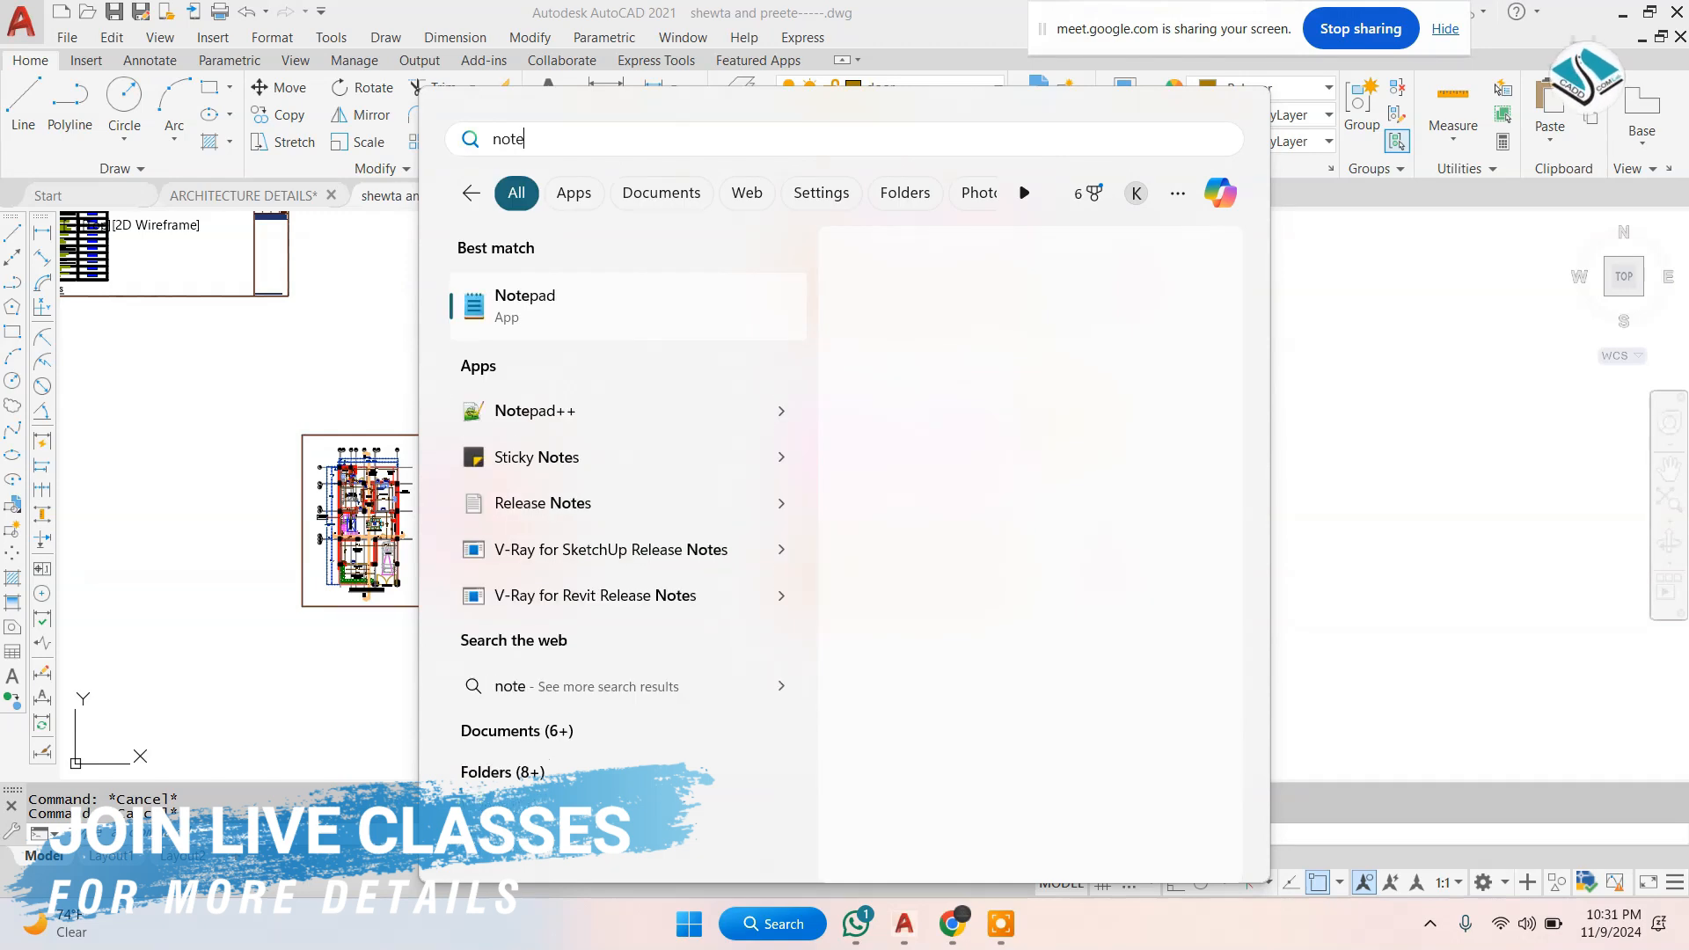
key("Return")
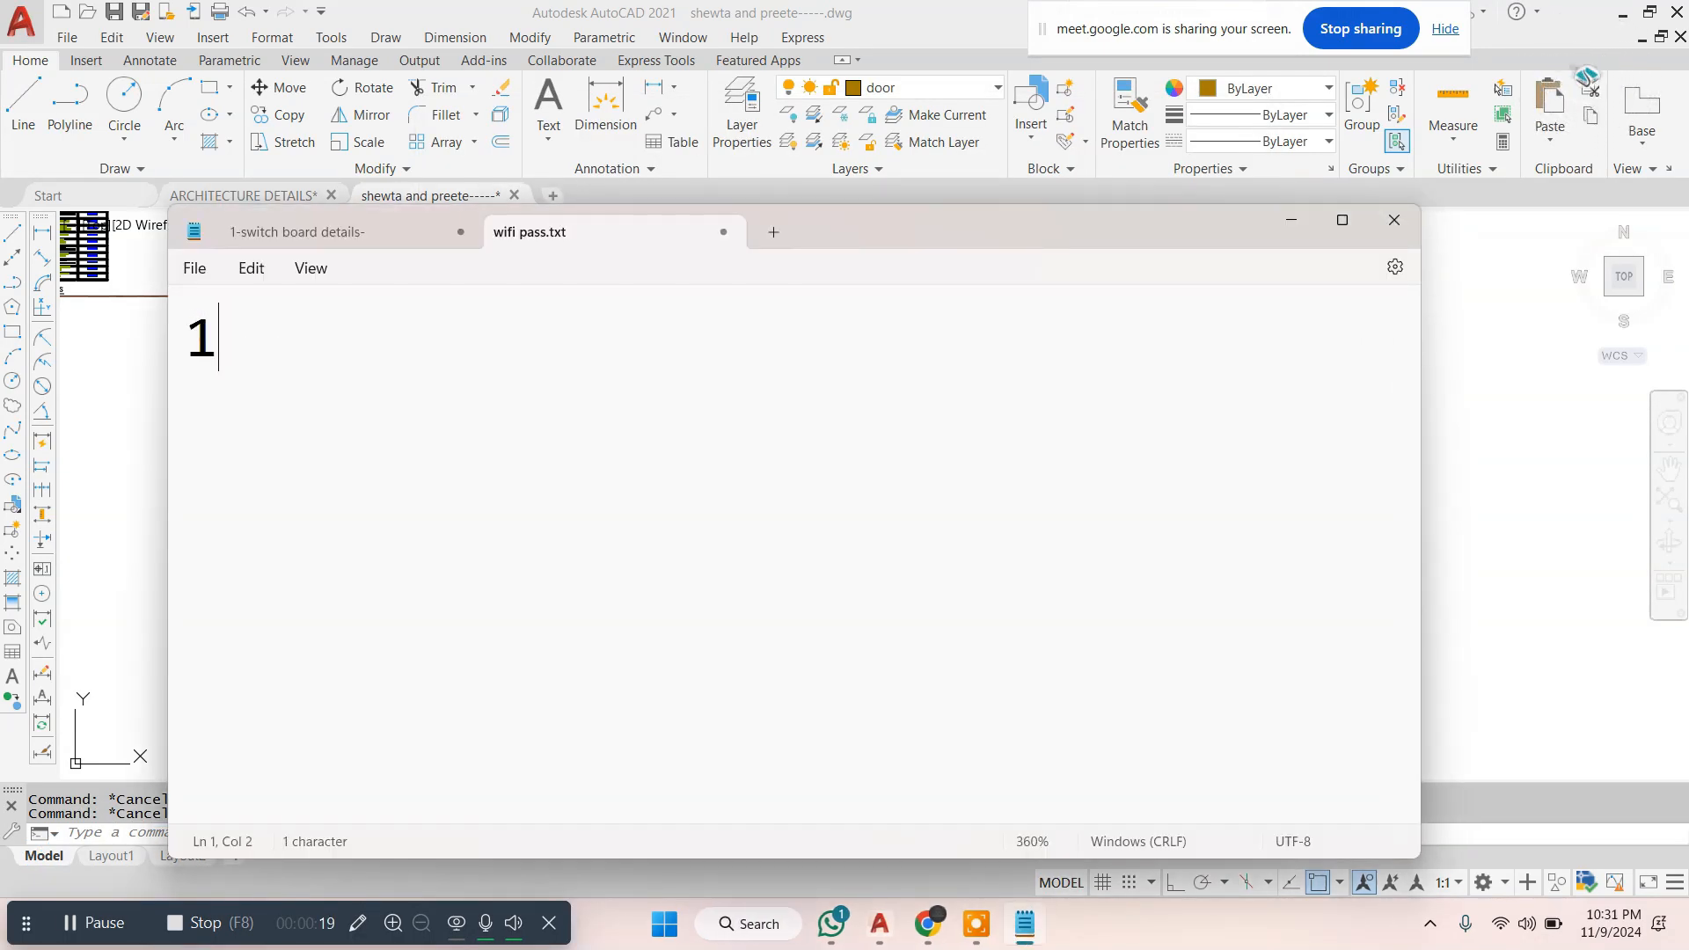
type("1-")
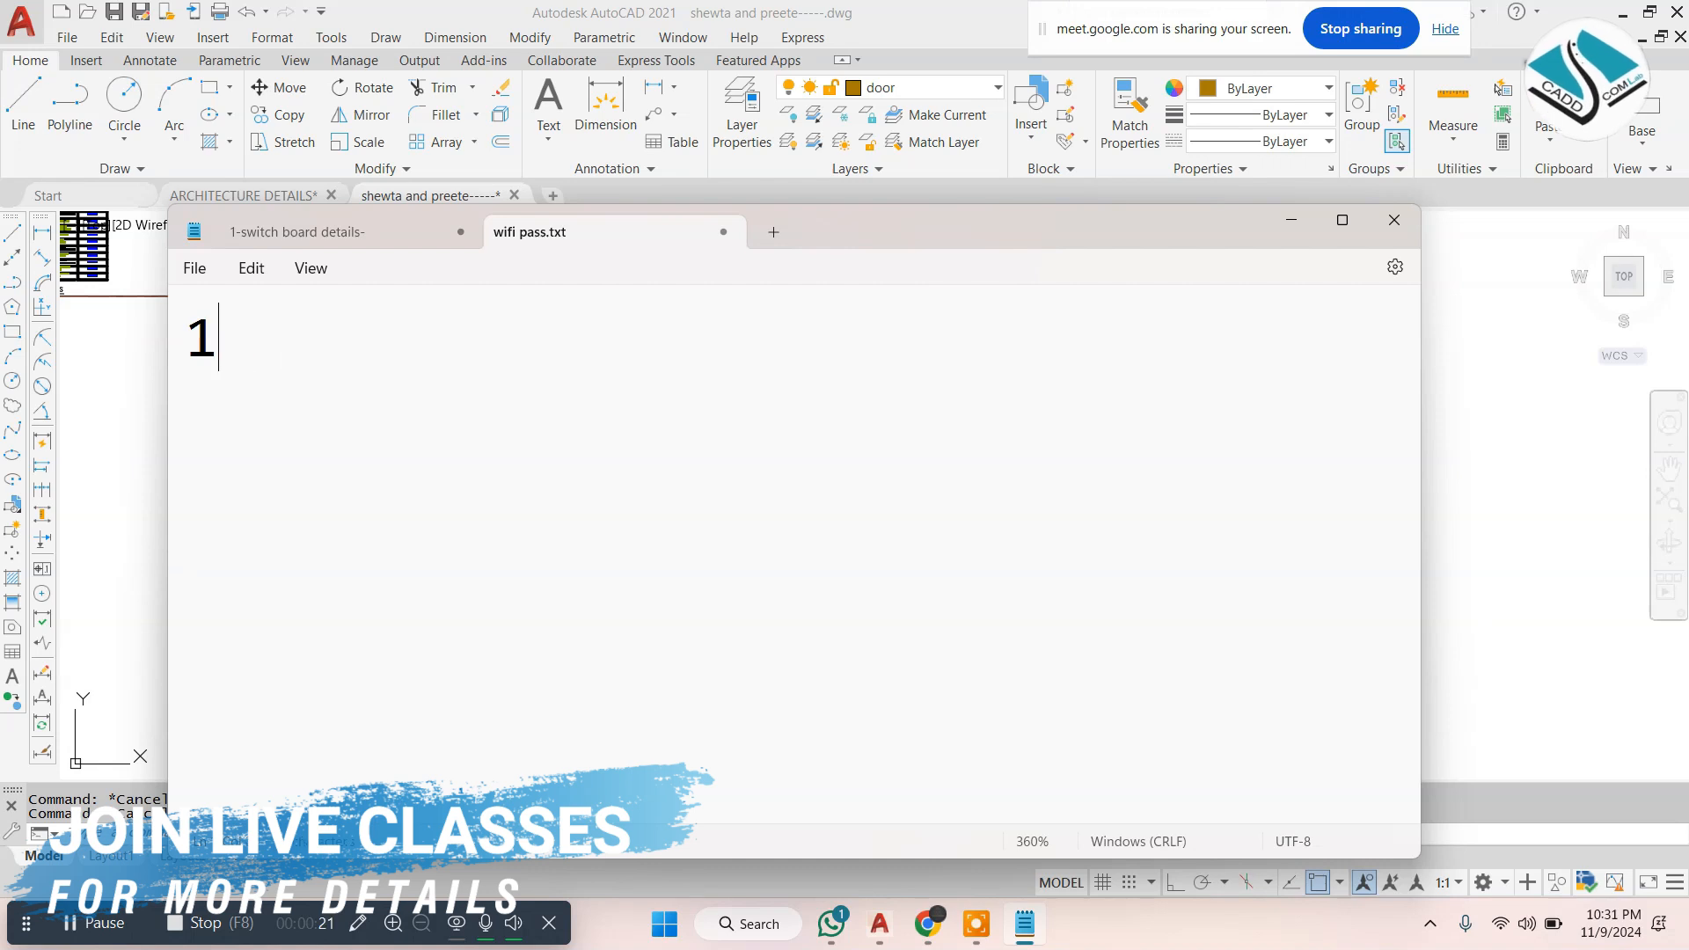
type("-electrical details-")
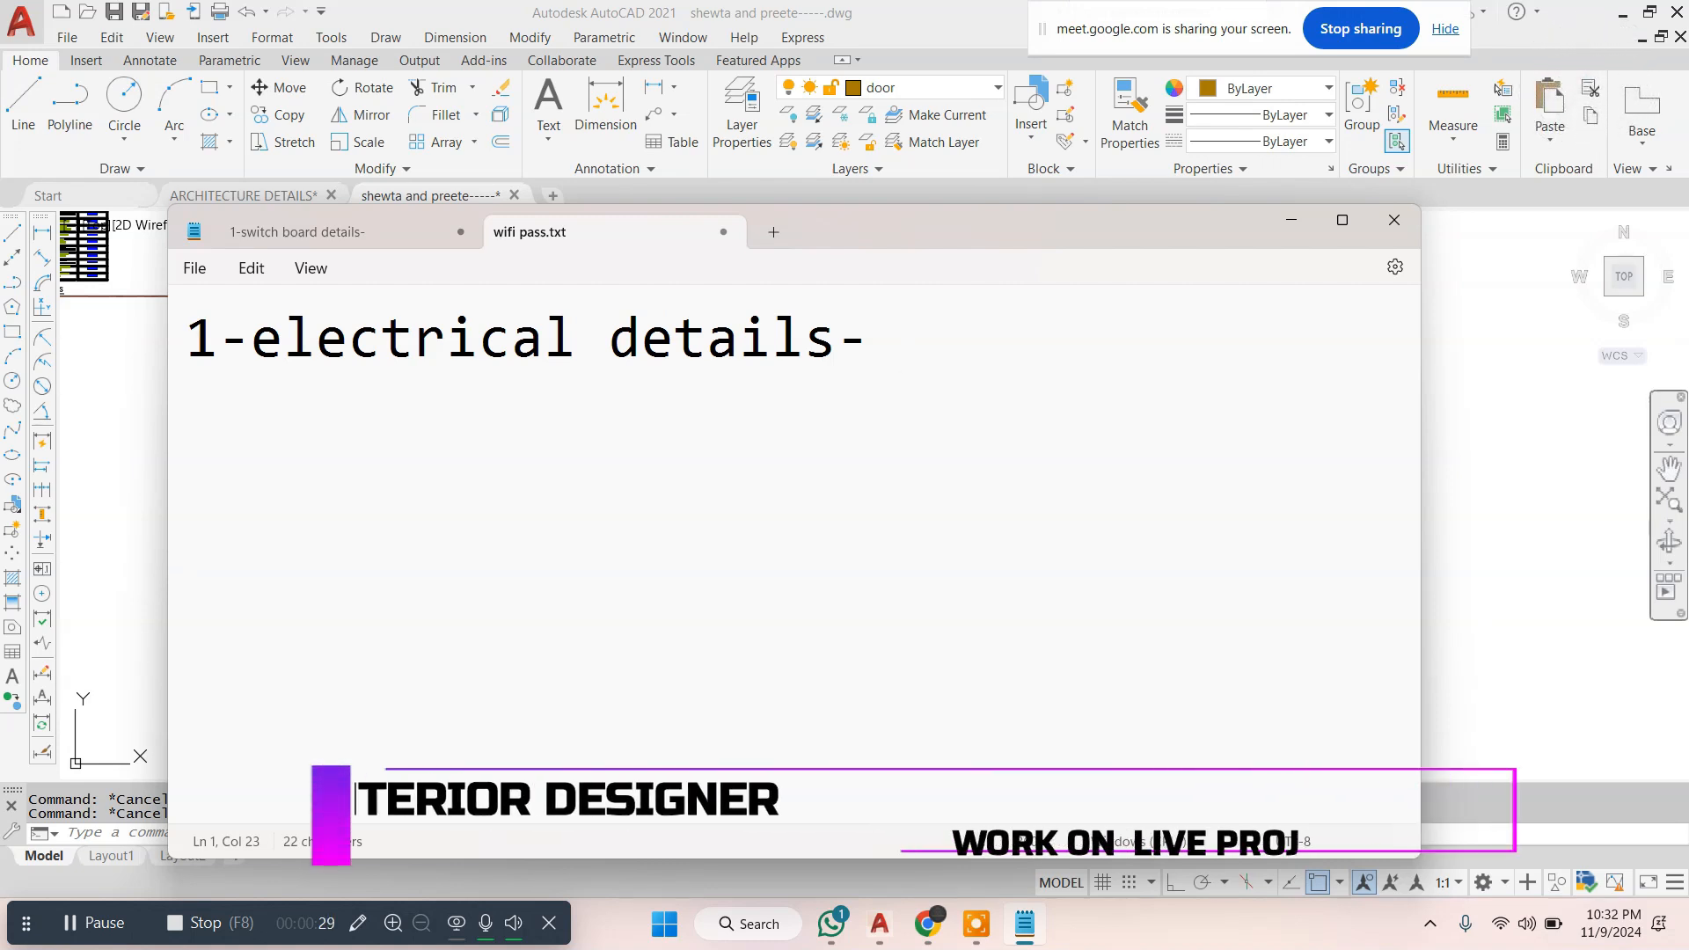
type("plan")
key("BackSpace")
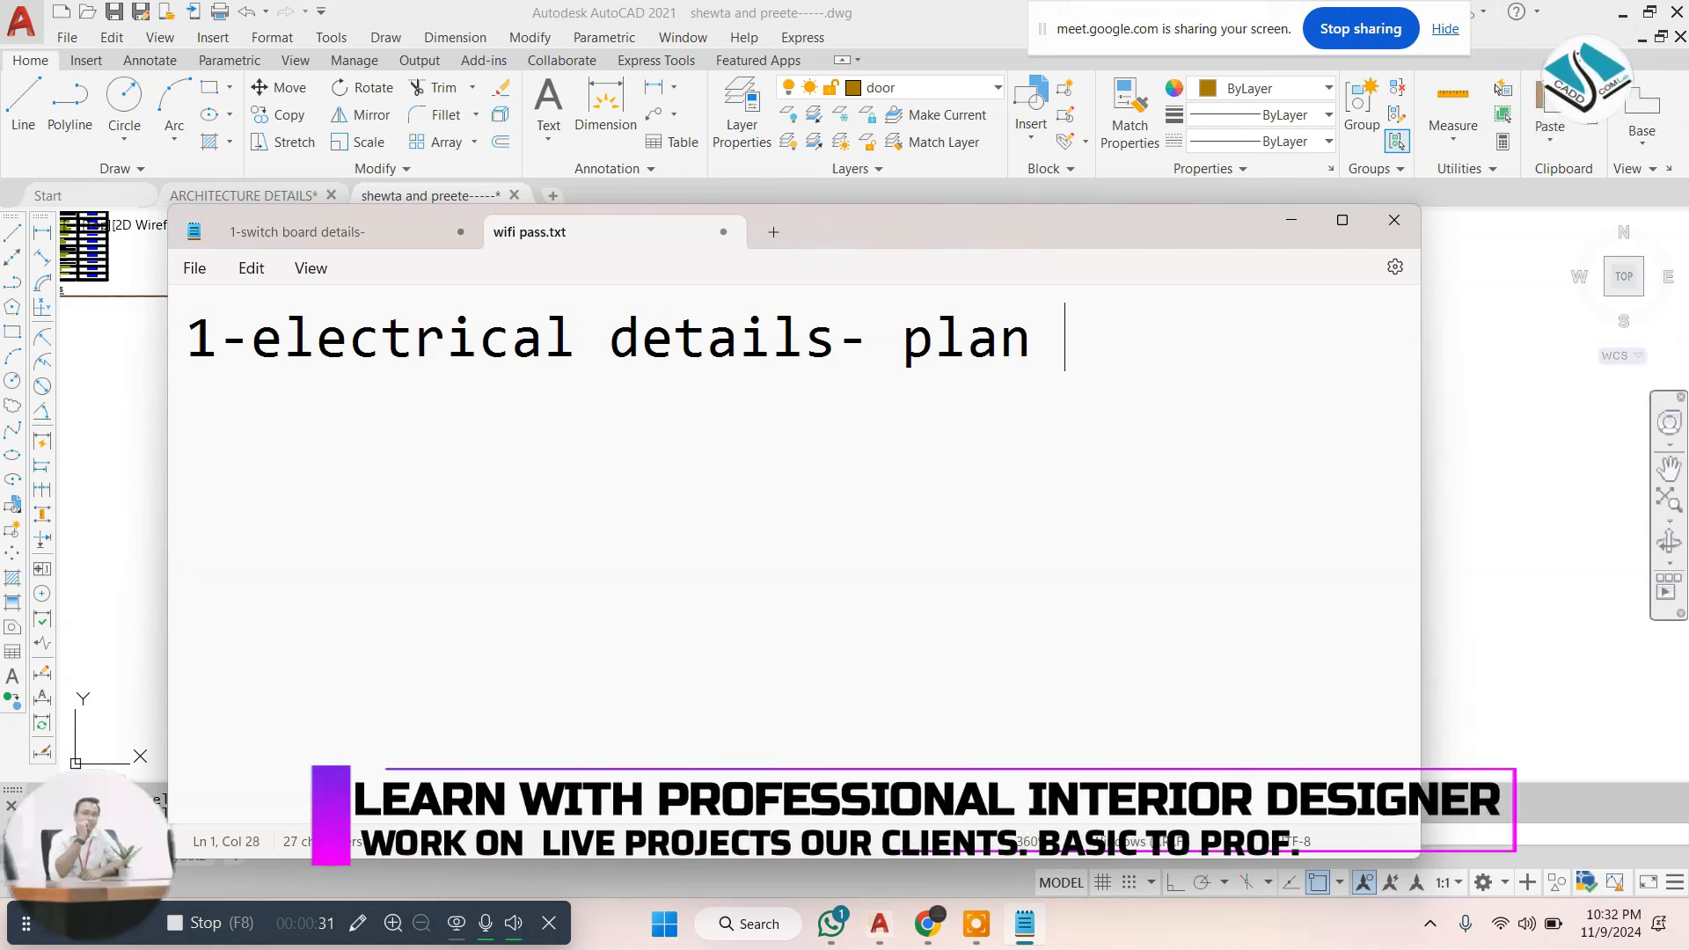
type("-")
Add the second list item "2-electrical elevation- interior" on a new line of the note
key("Return")
type("2-")
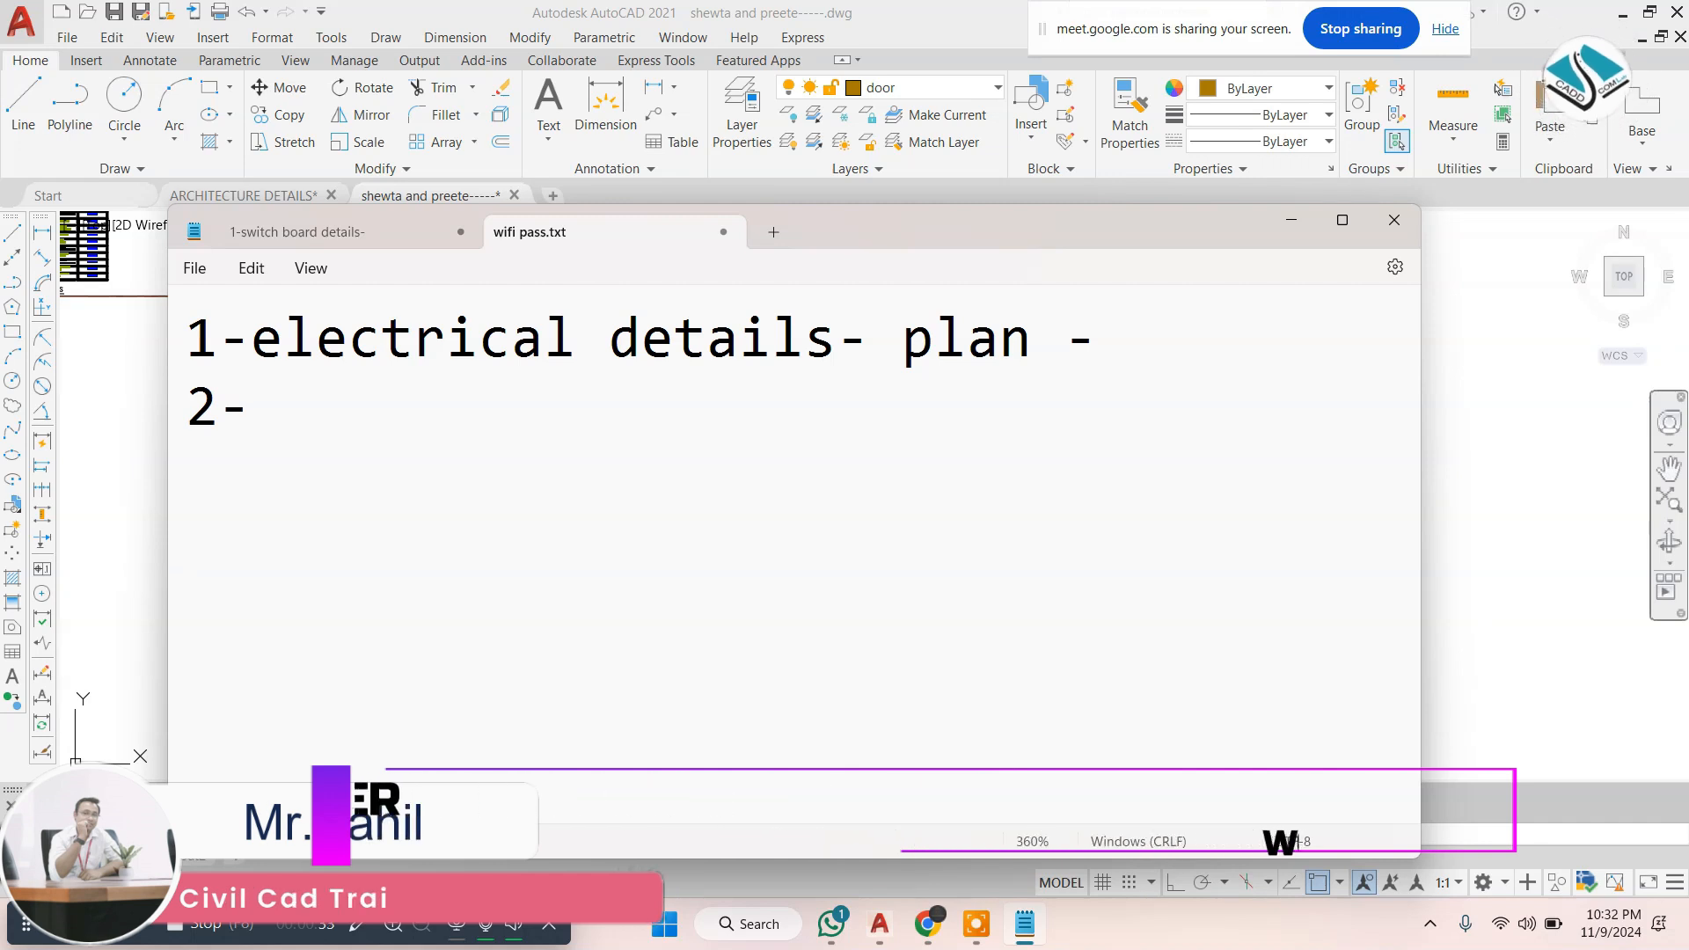
type("electr")
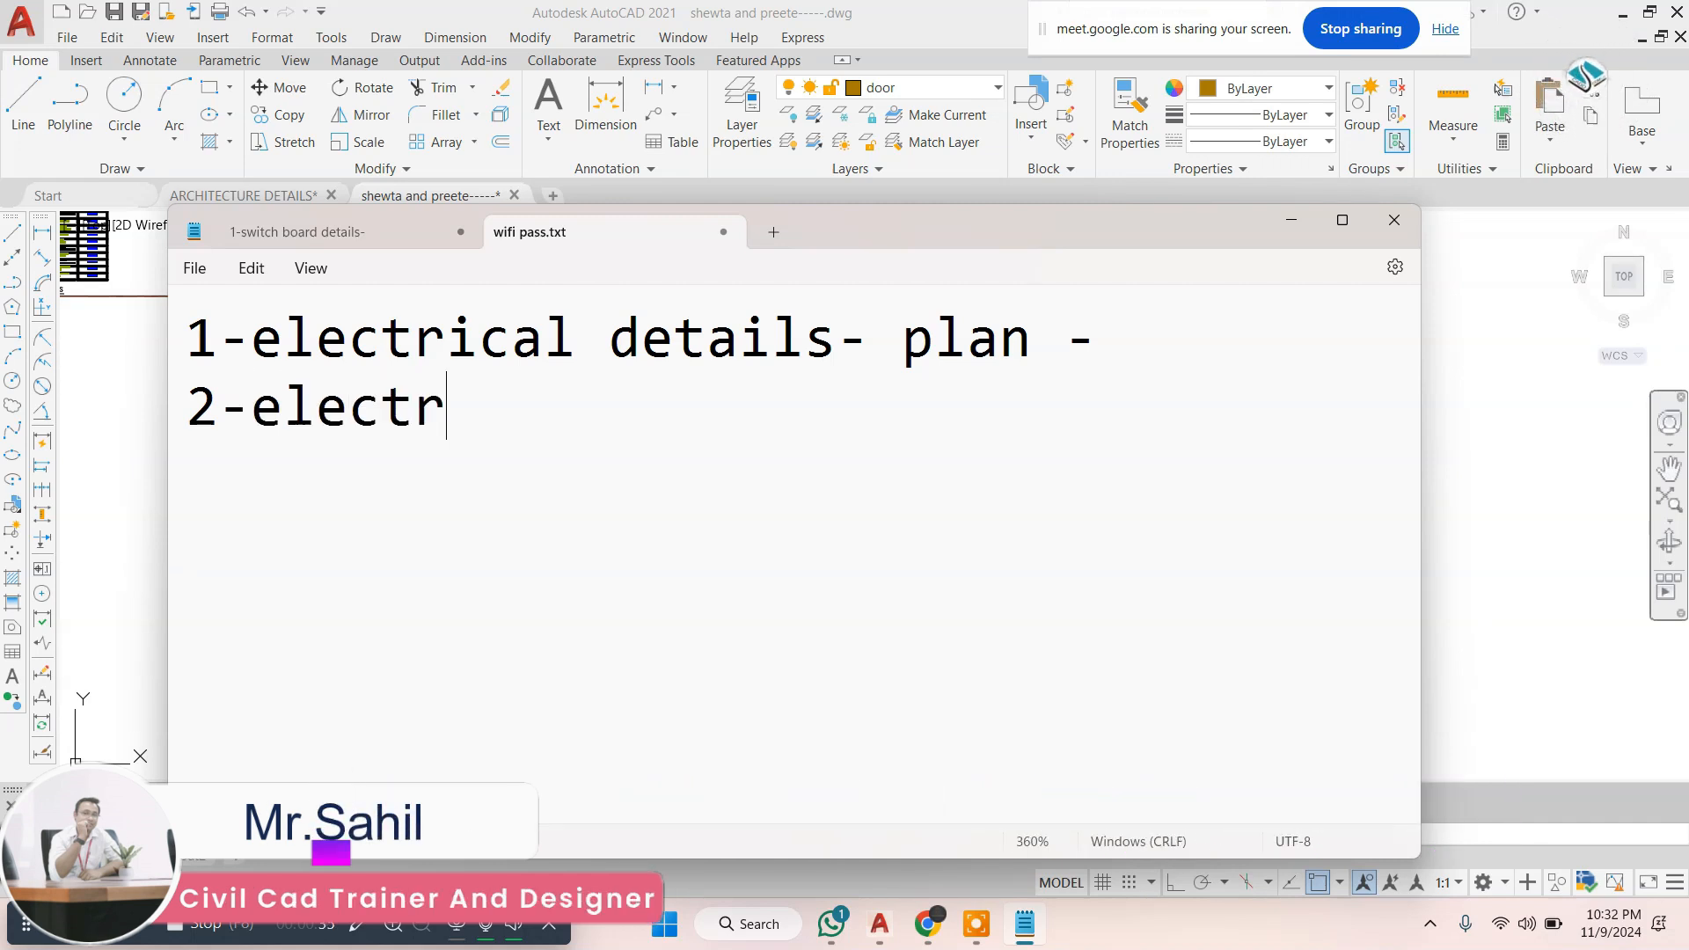
type("ical elevati")
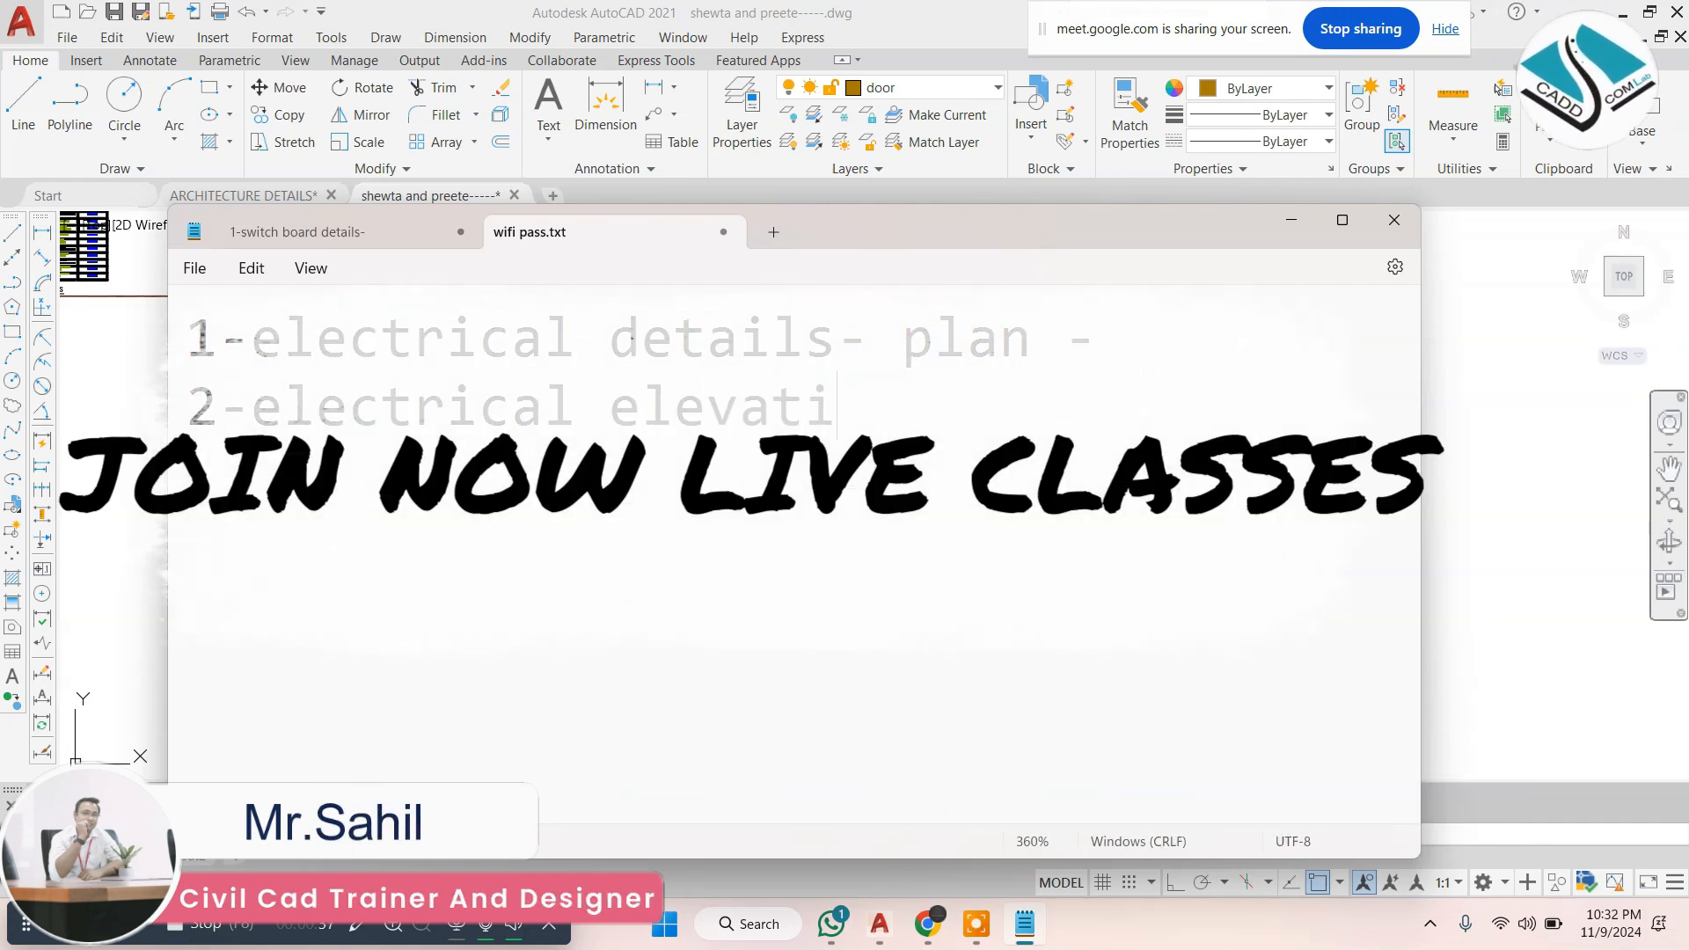
type("on- interior")
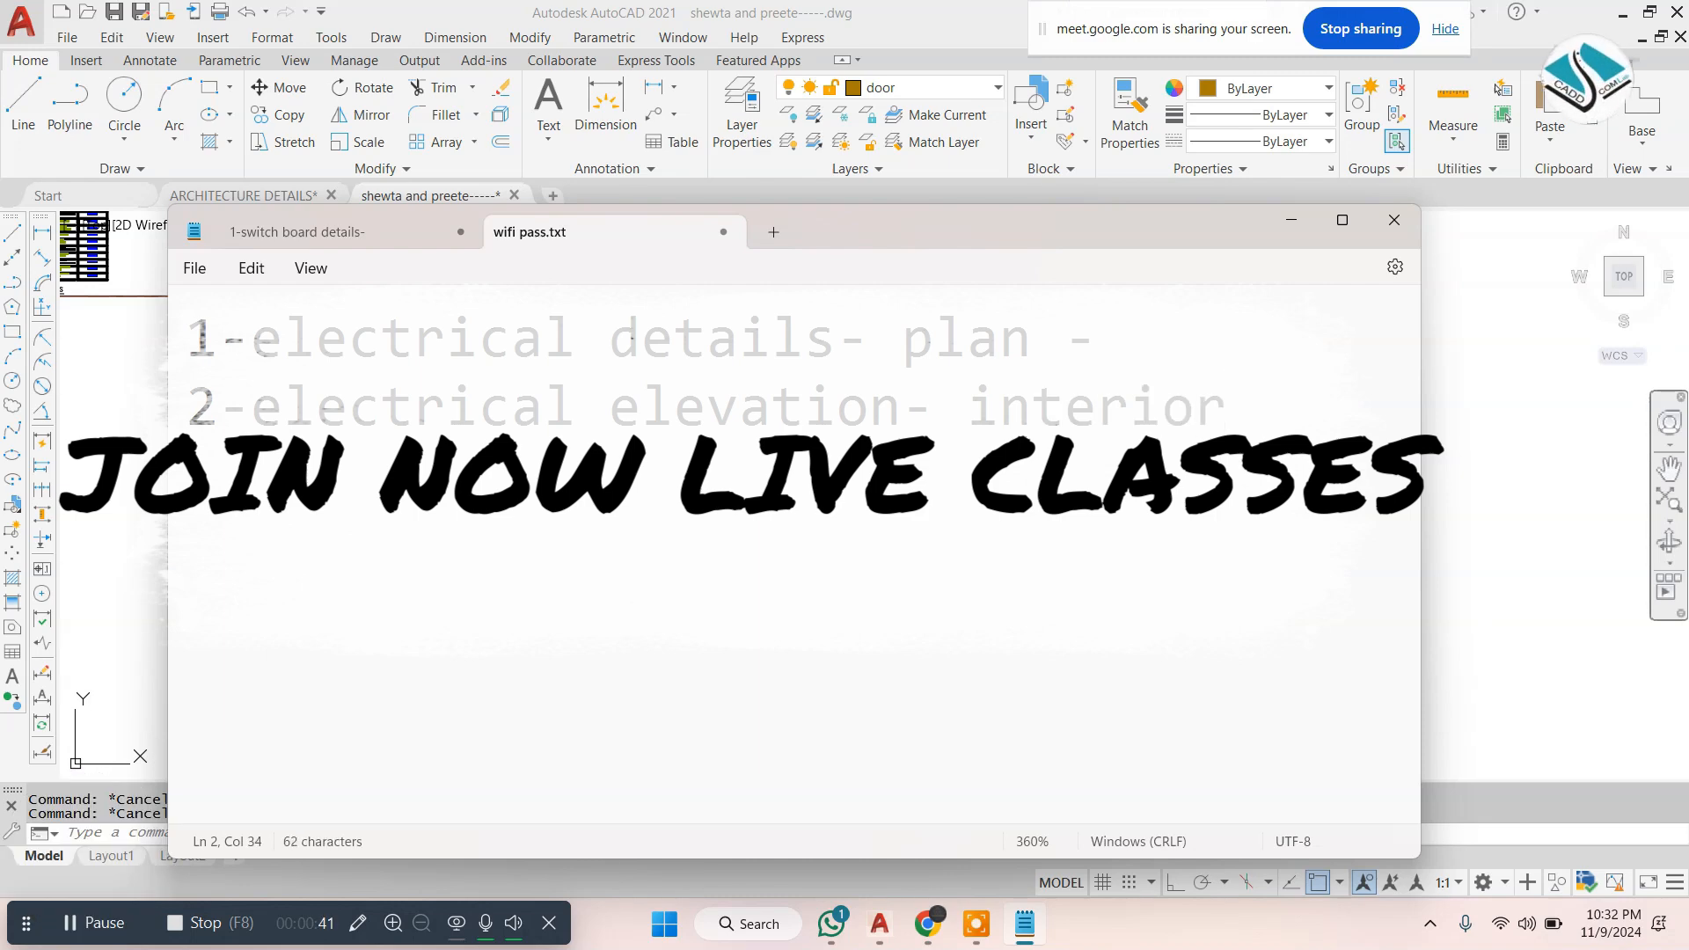
left_click_drag(1115, 342, 284, 407)
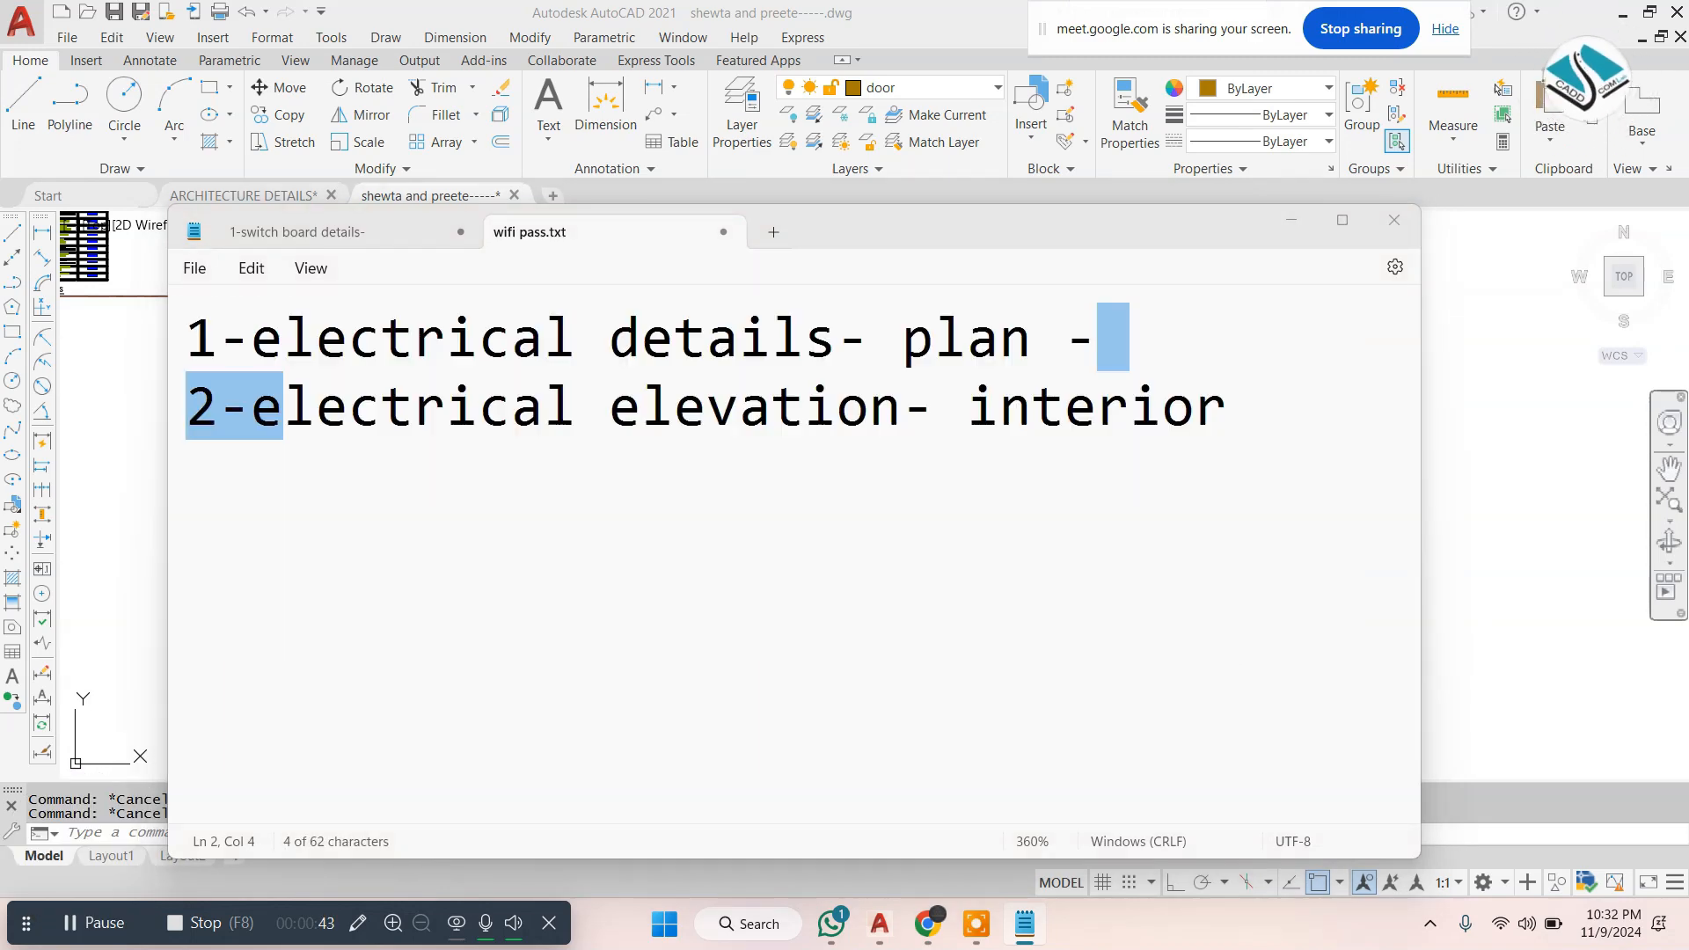
Return to the AutoCAD drawing and erase the rectangle around the ELECTRICAL LEGEND title on the electrical sheet
left_click(1291, 221)
scroll(905, 483, "up", 5)
scroll(904, 483, "down", 5)
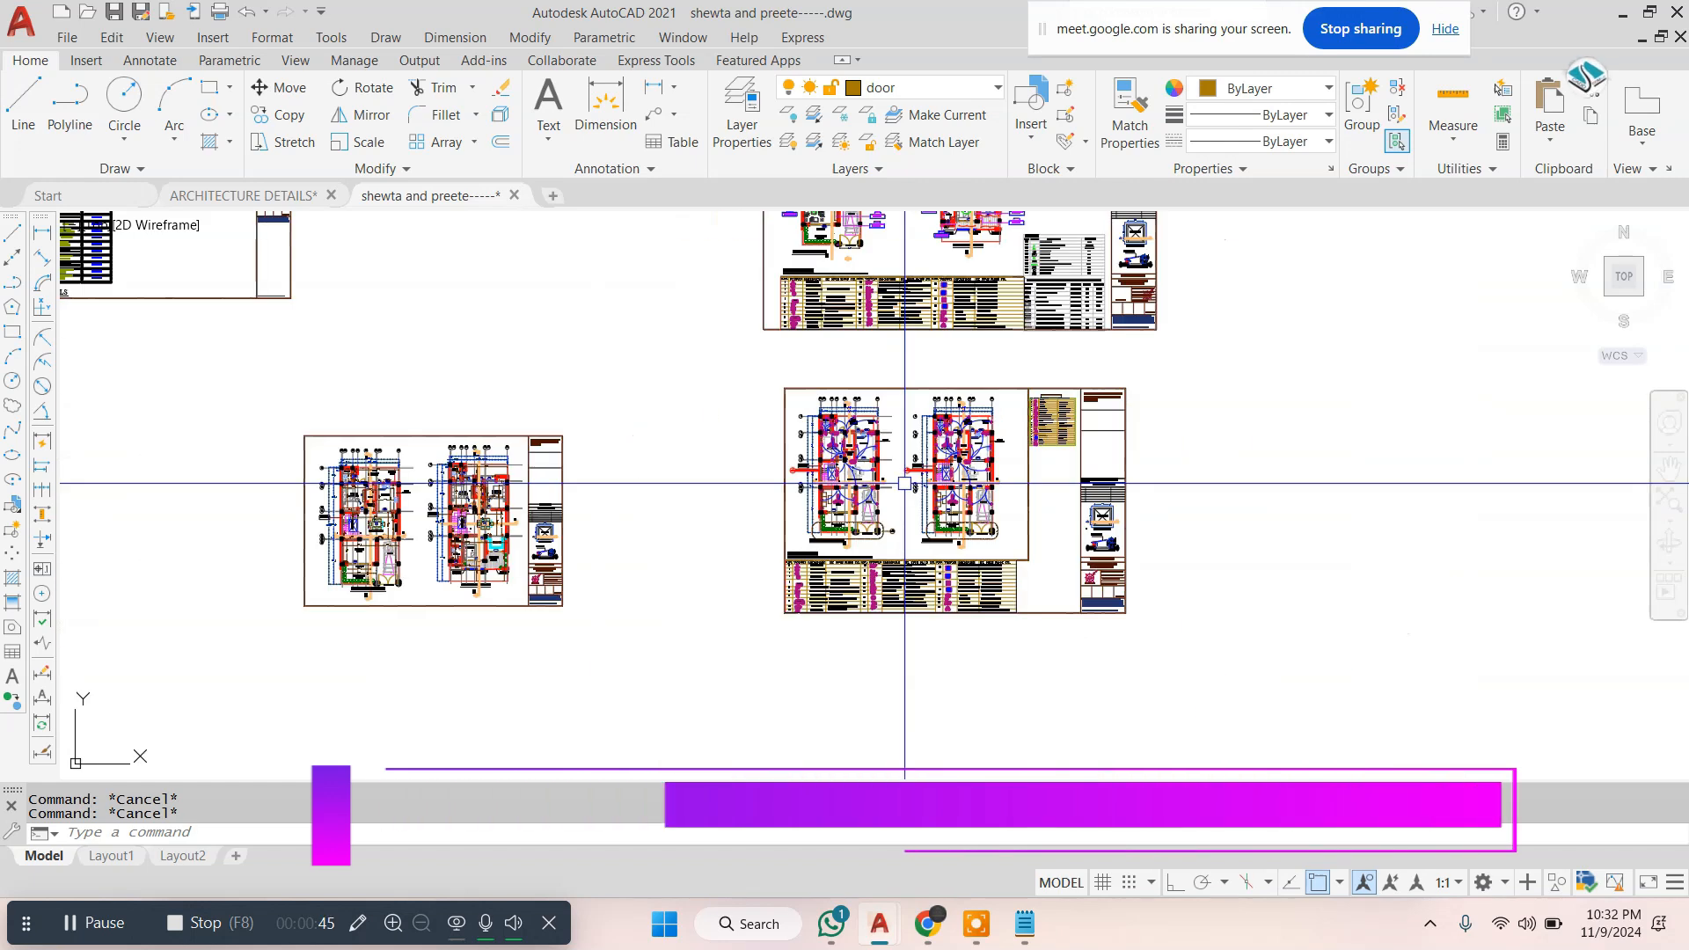
scroll(905, 483, "up", 6)
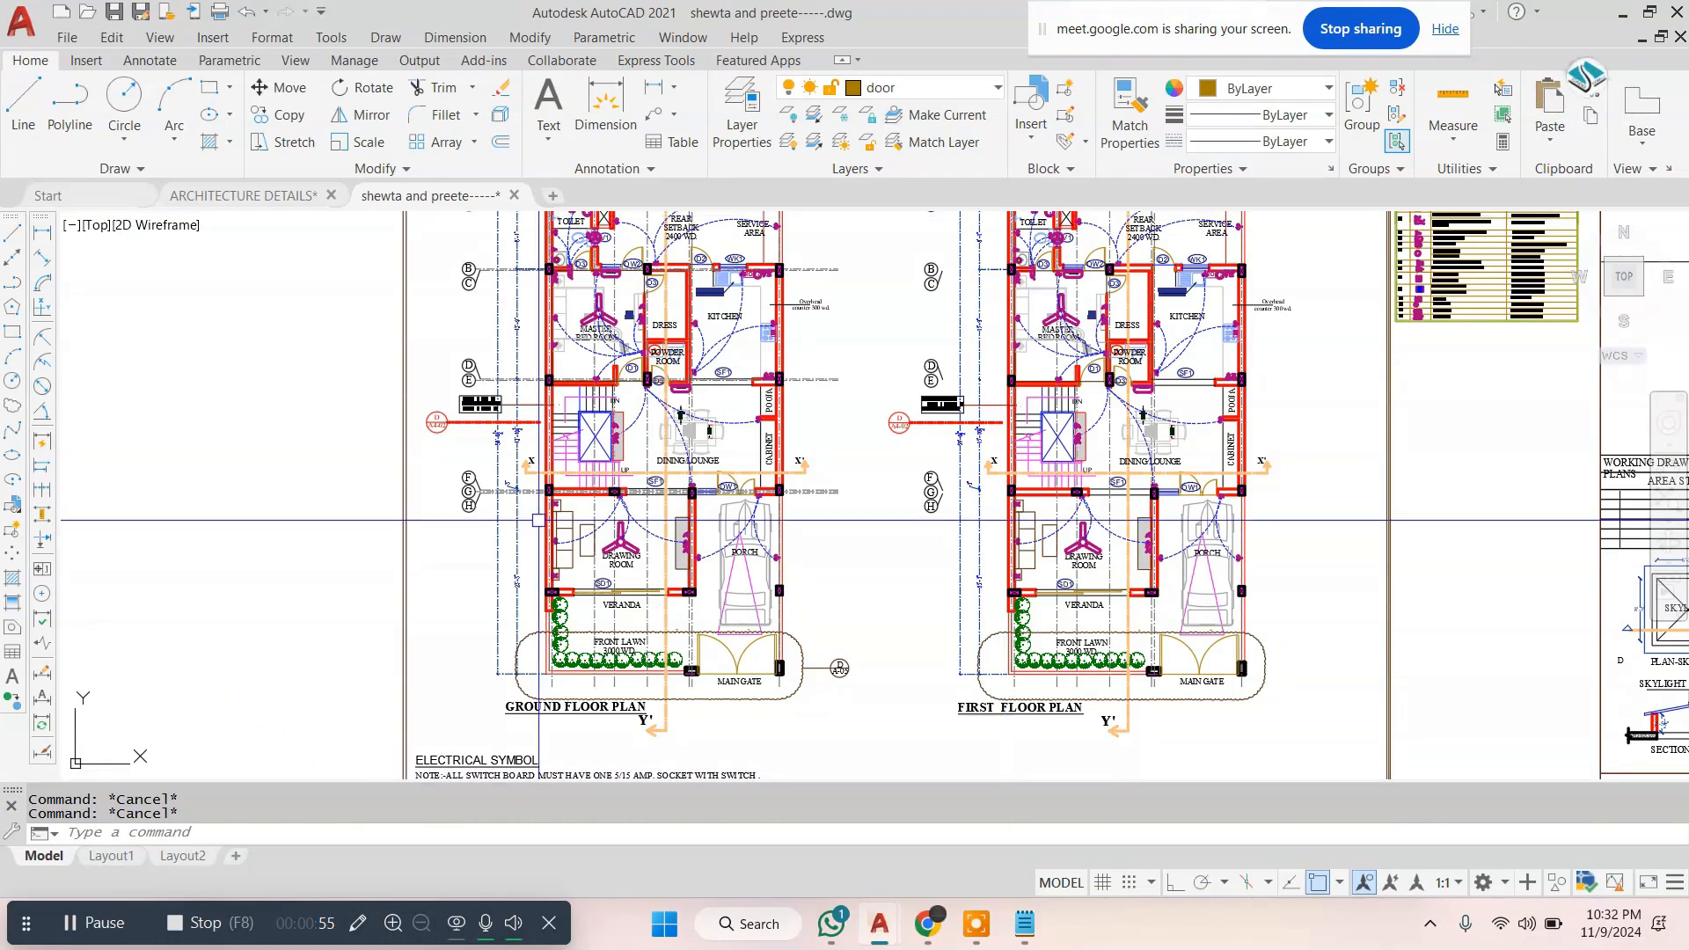
scroll(1013, 424, "down", 3)
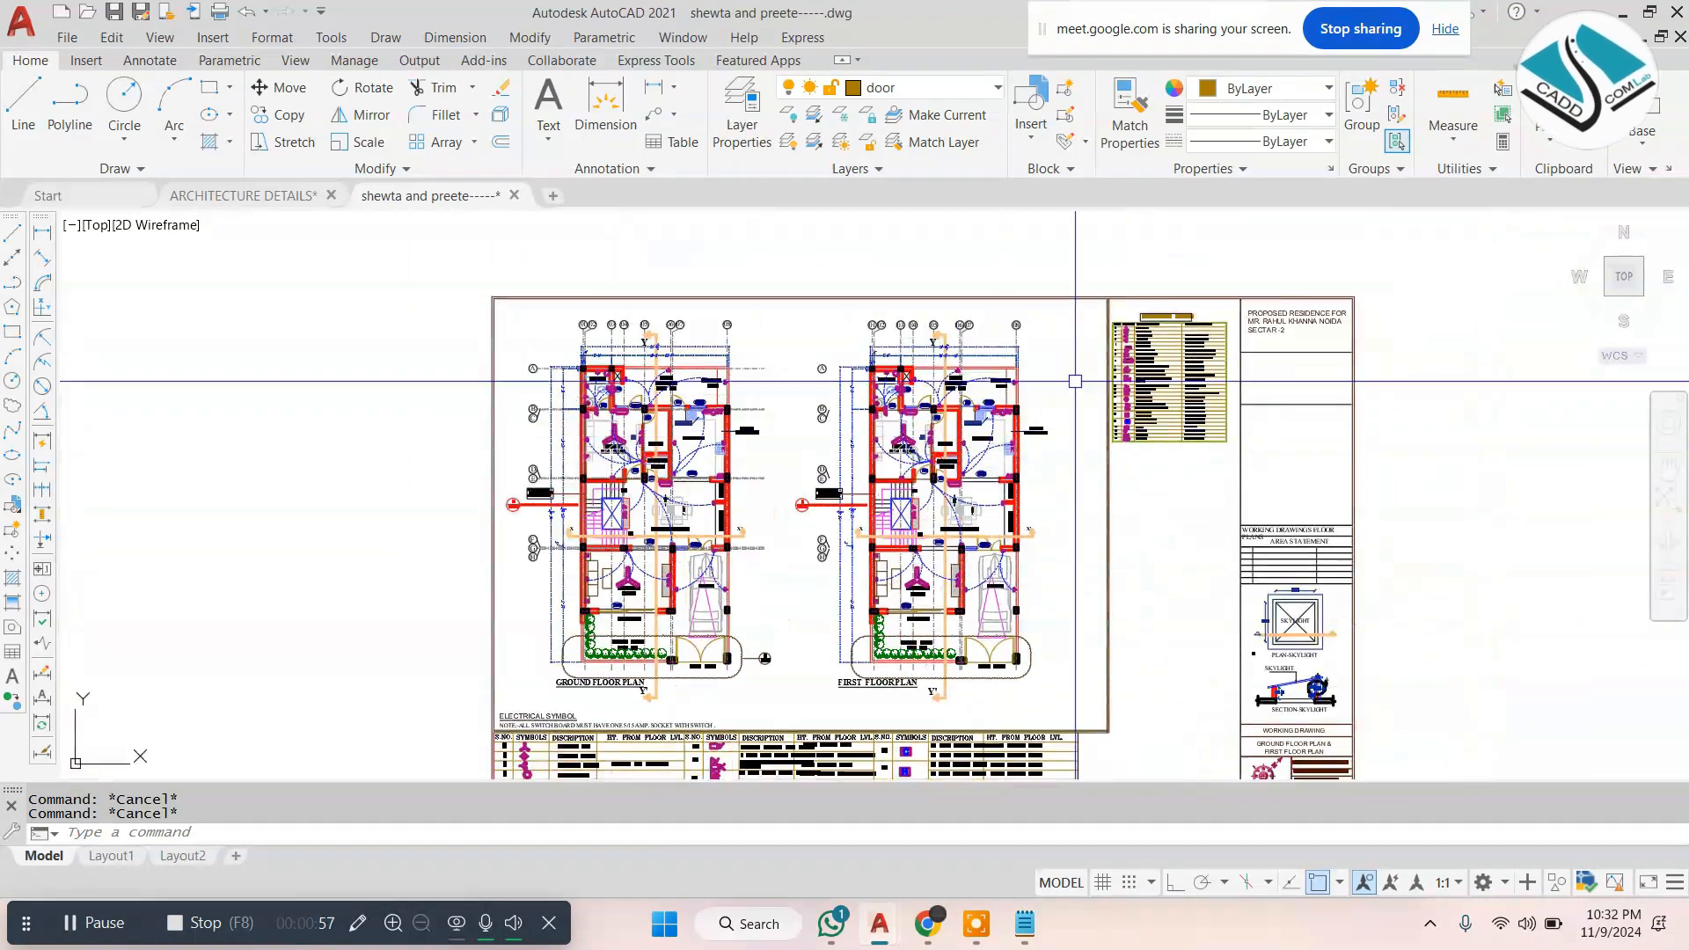
scroll(1263, 290, "up", 8)
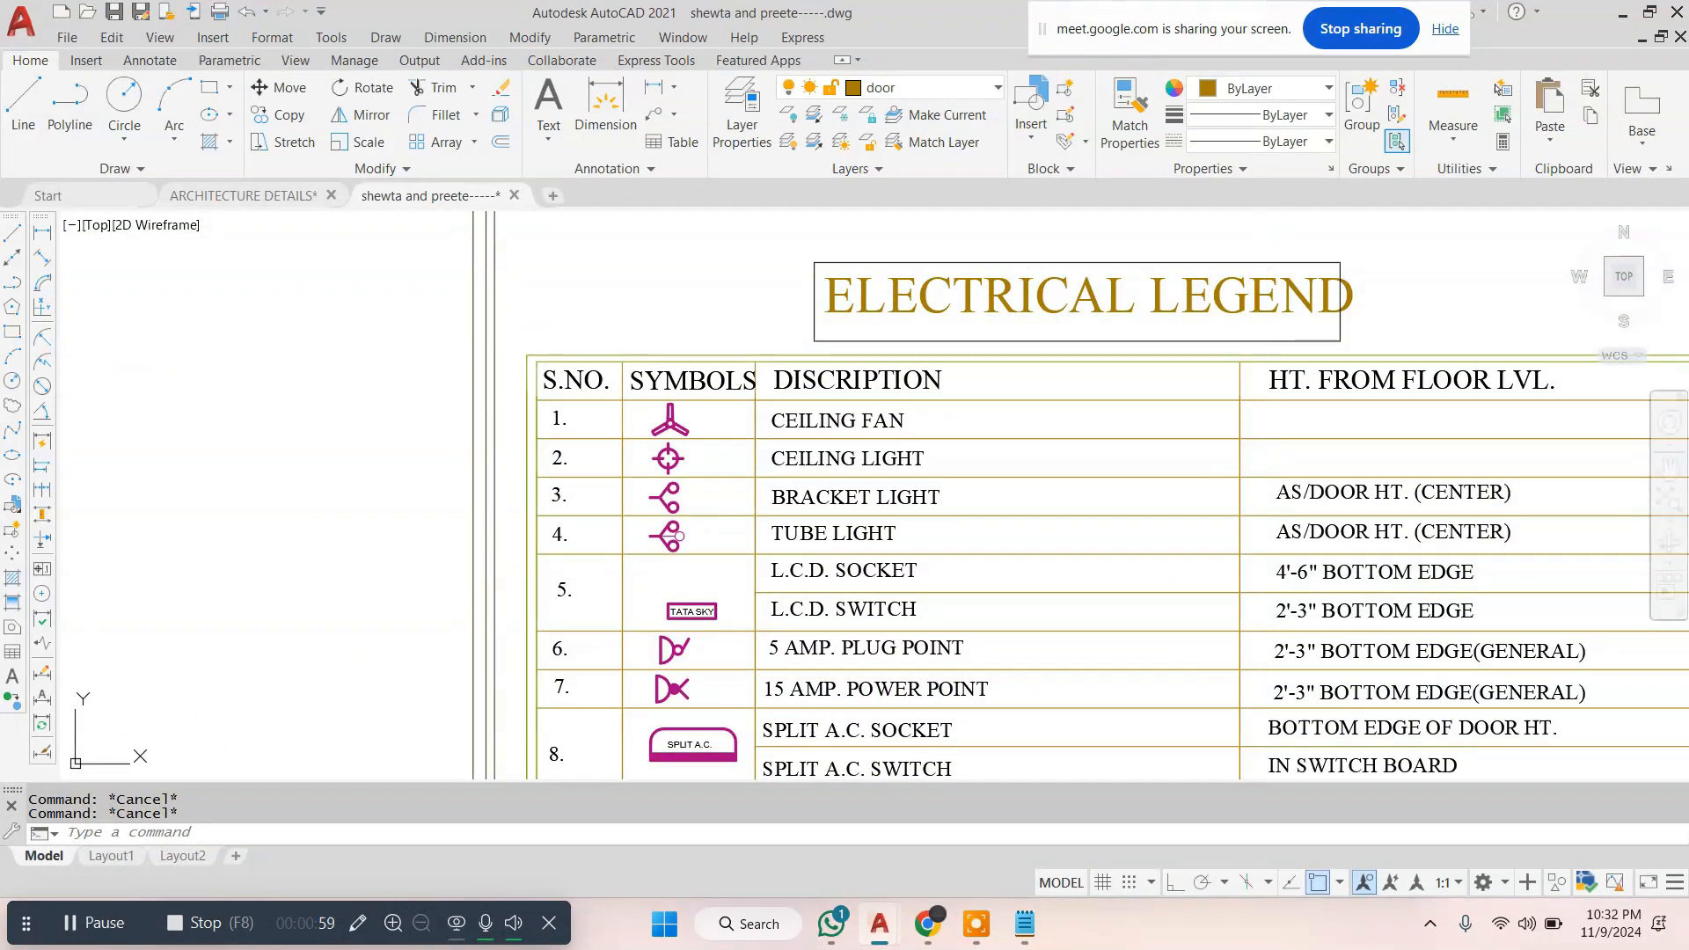
left_click(1256, 340)
type("e")
key("space")
key("Escape")
scroll(1090, 327, "down", 2)
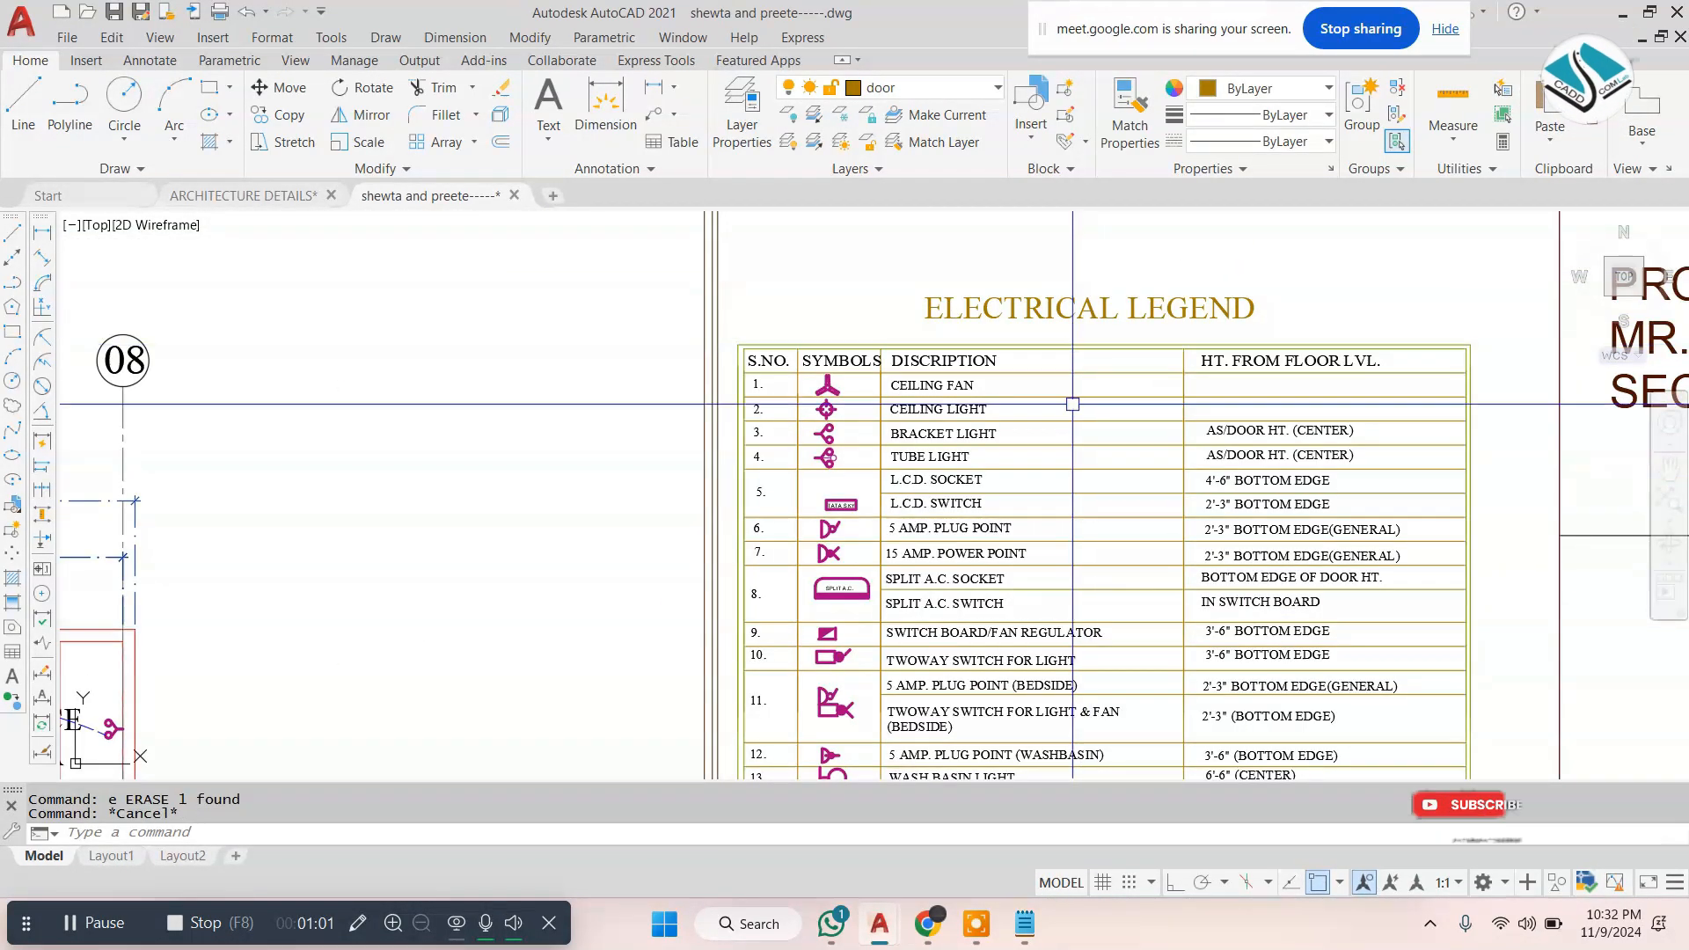
Examine the electrical legend and the ELECTRICAL SYMBOL table below the floor plans, including descriptions and heights from floor level
middle_click_drag(1171, 547, 973, 471)
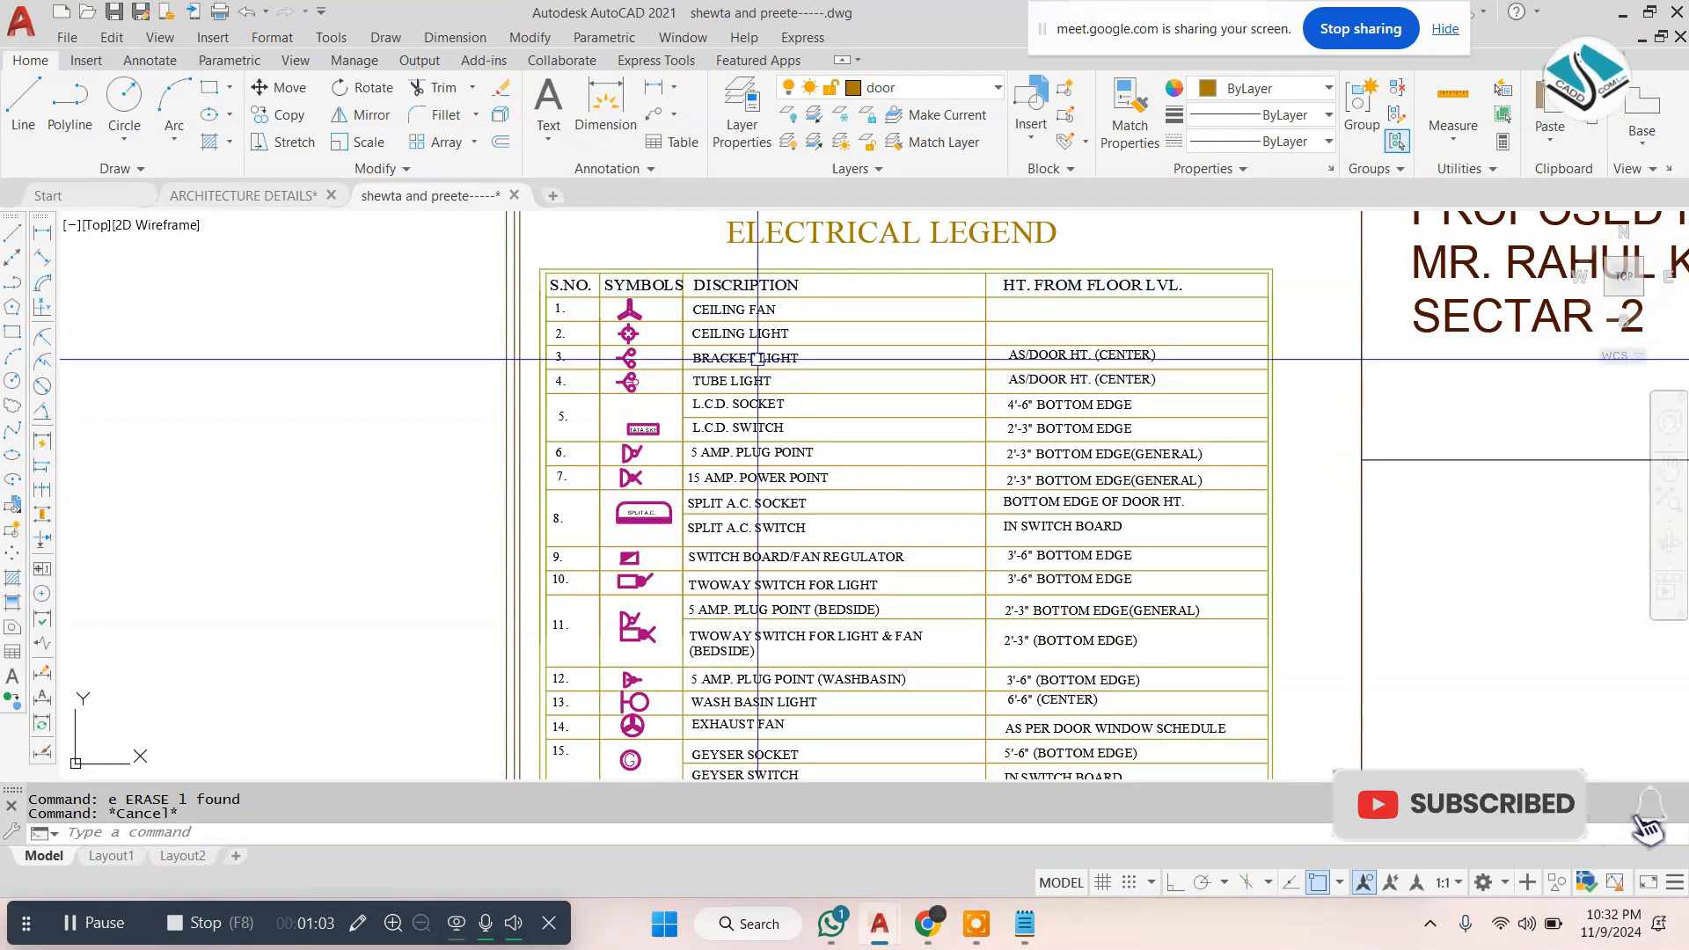
scroll(1091, 413, "down", 4)
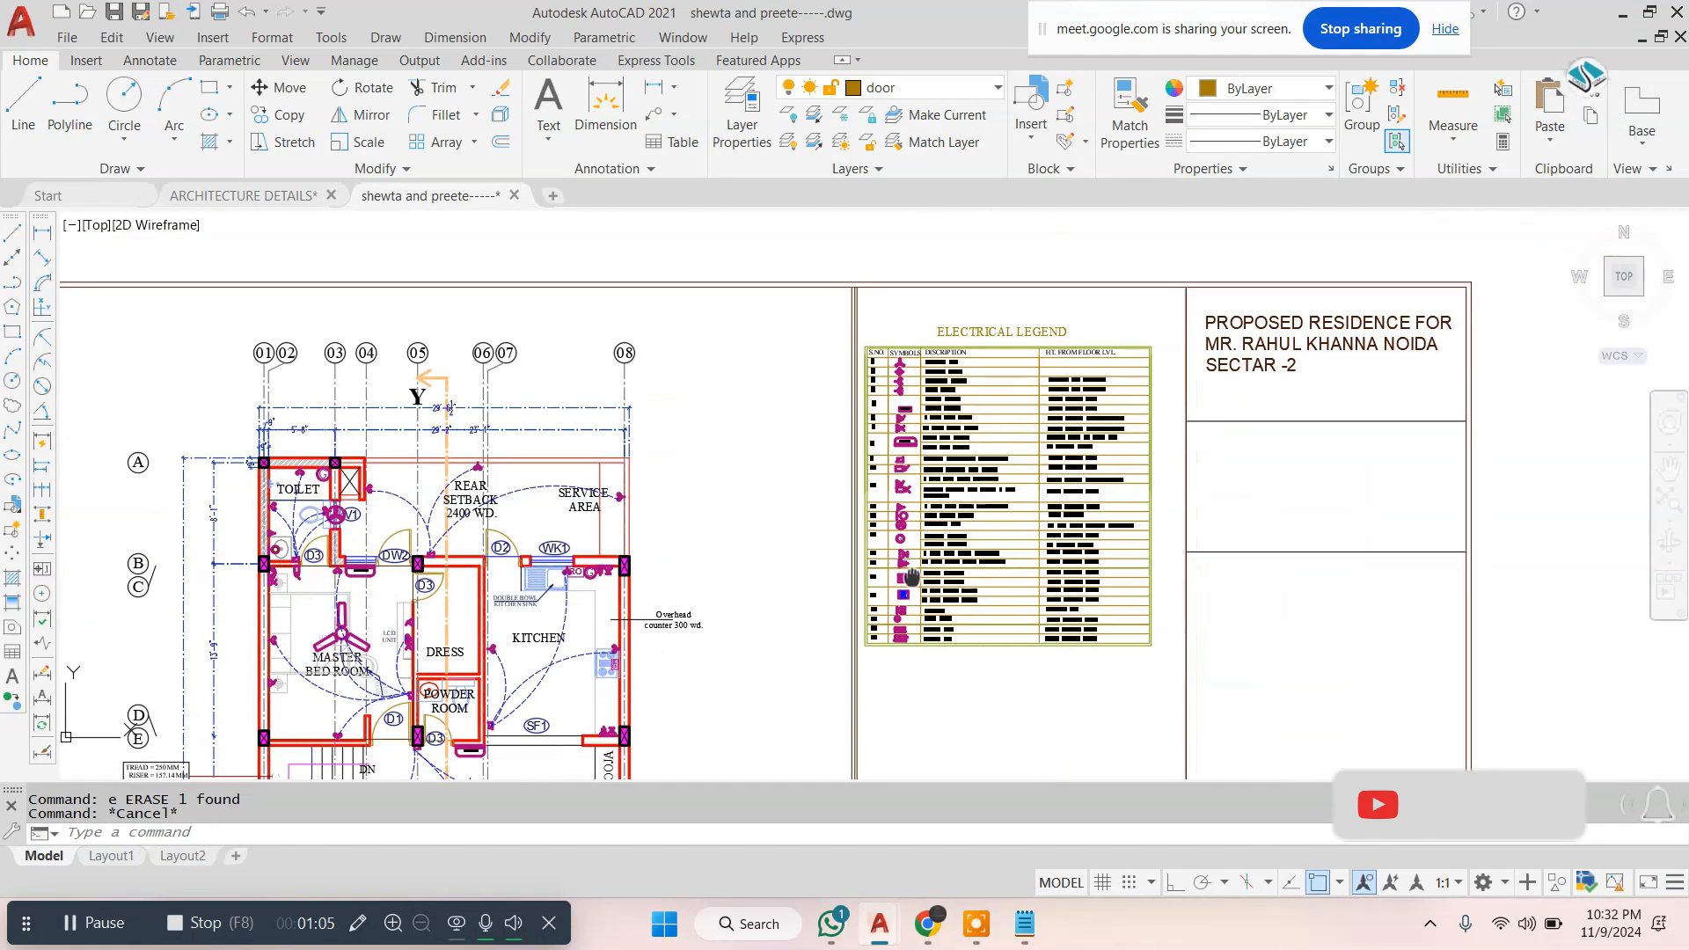
middle_click_drag(889, 595, 987, 320)
middle_click_drag(750, 622, 984, 298)
middle_click_drag(670, 595, 987, 277)
middle_click_drag(703, 521, 984, 357)
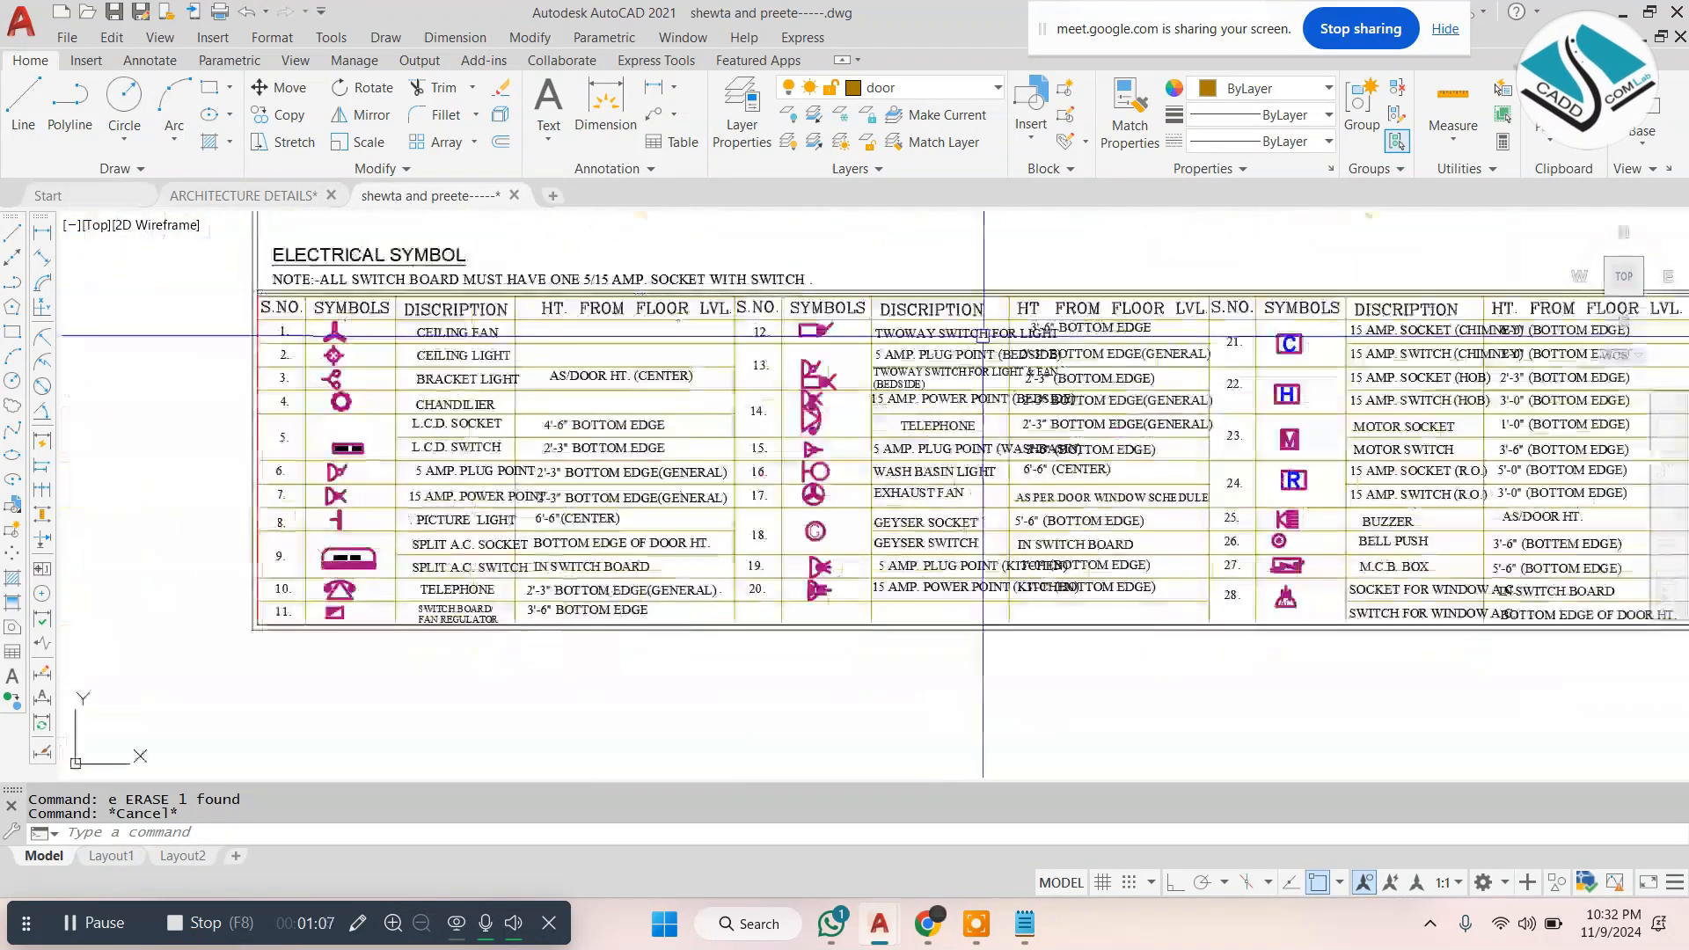
scroll(302, 271, "up", 2)
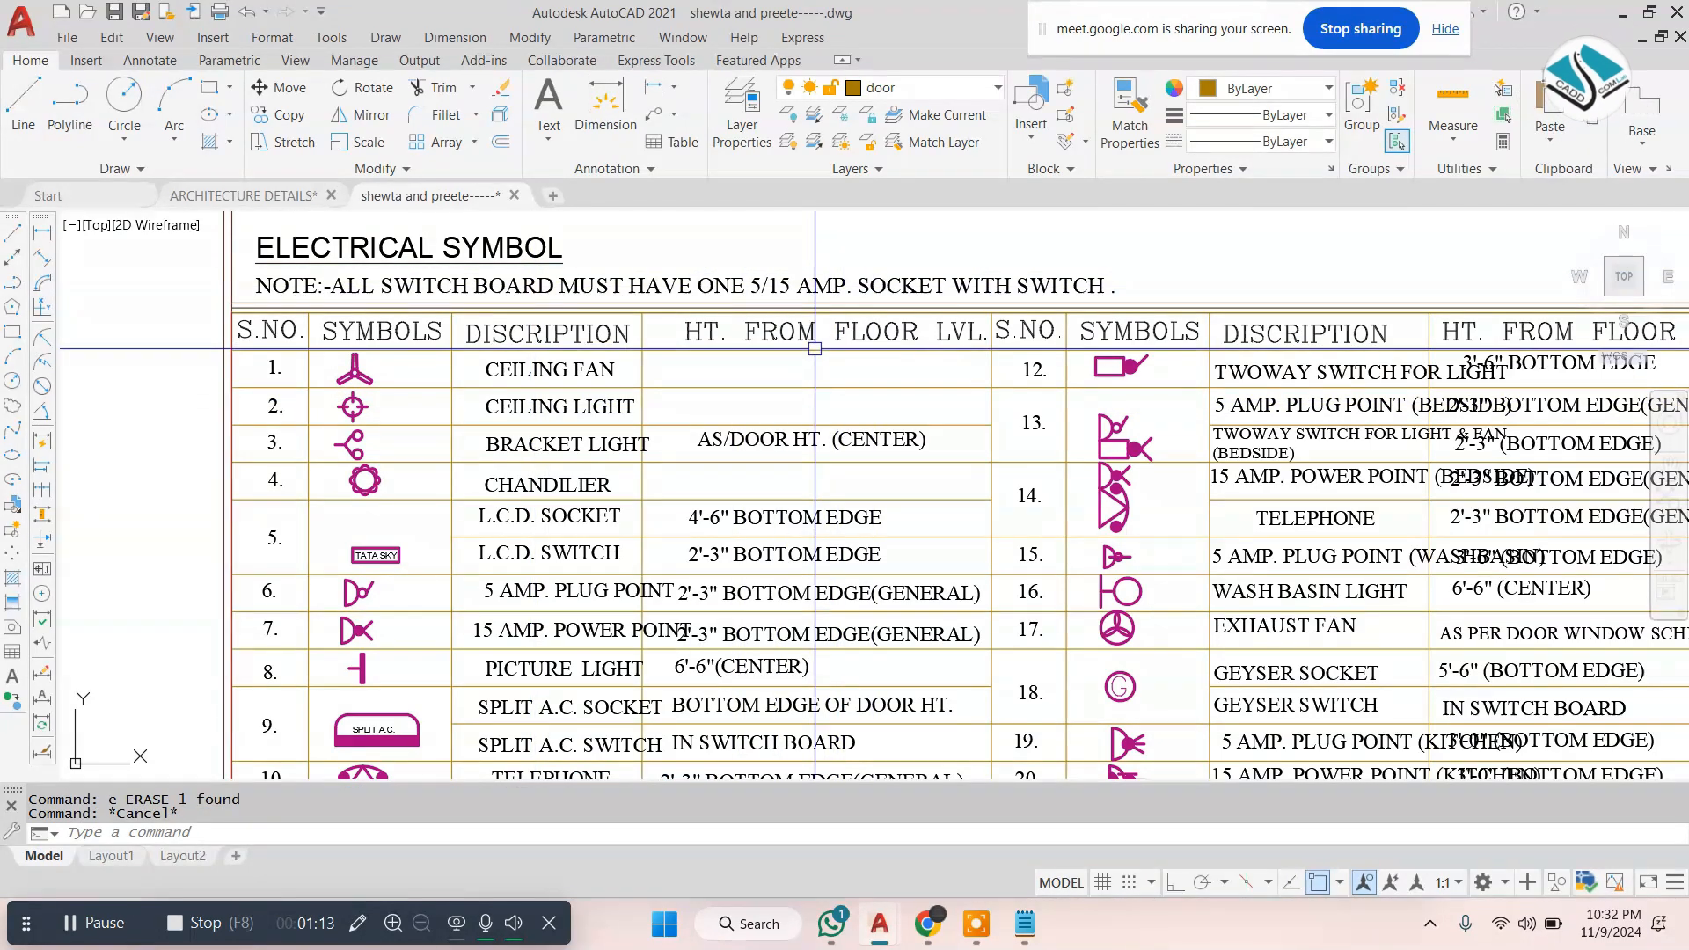
scroll(815, 348, "down", 2)
middle_click_drag(1366, 452, 867, 441)
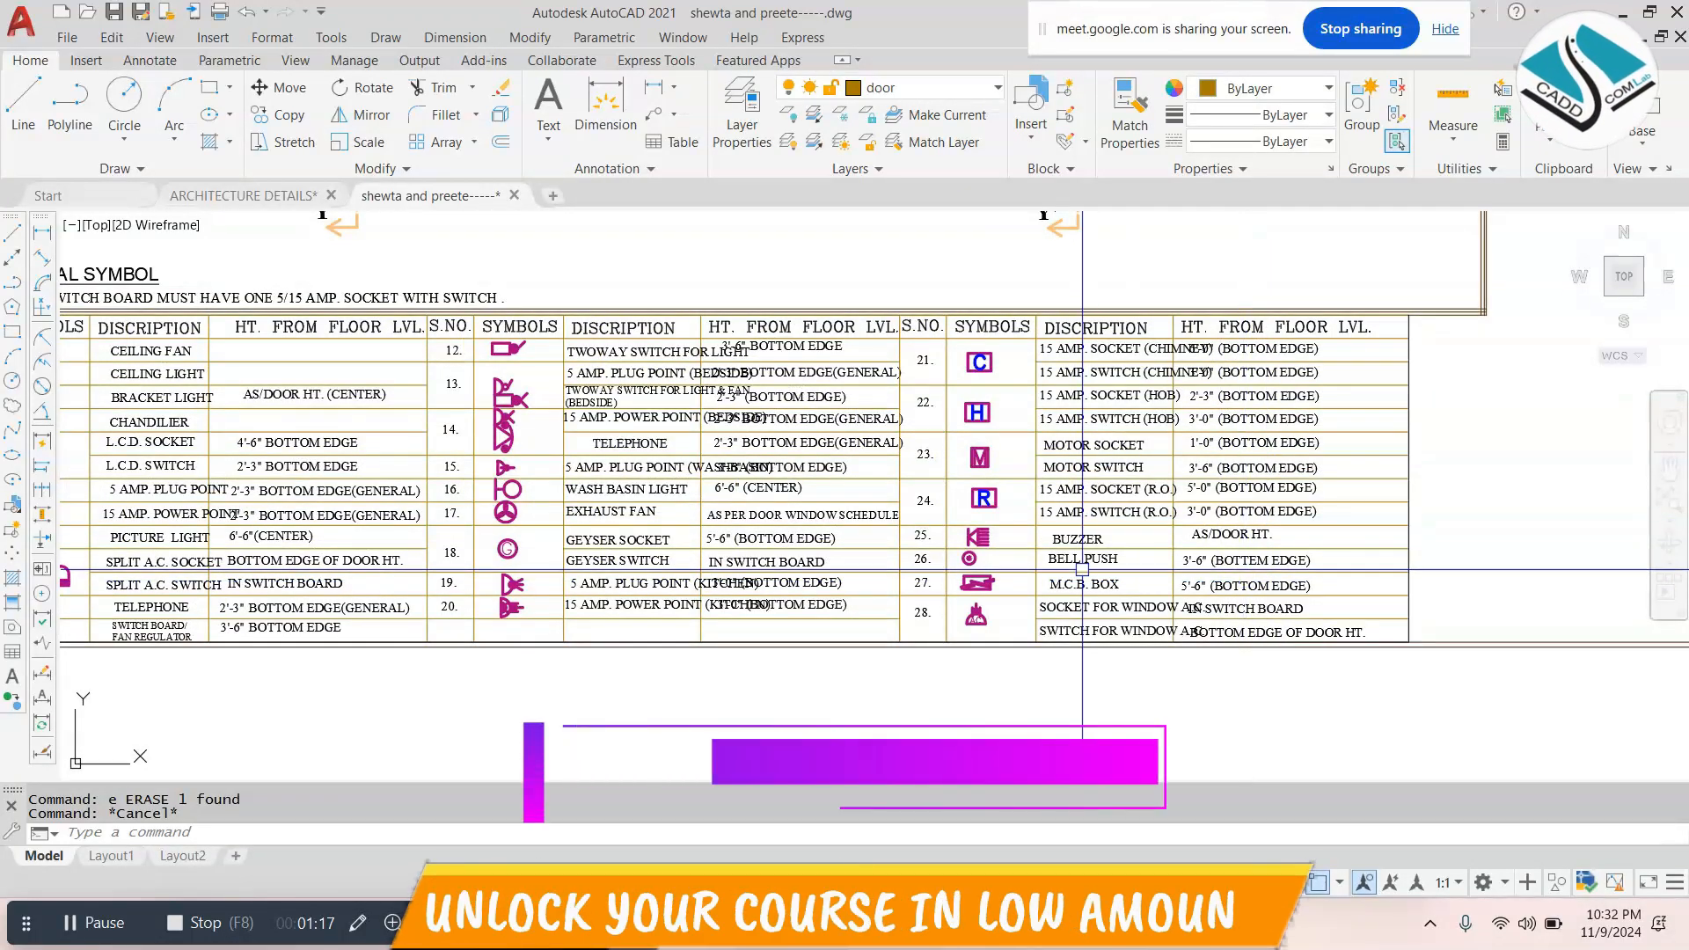
scroll(880, 756, "down", 4)
scroll(1232, 273, "up", 3)
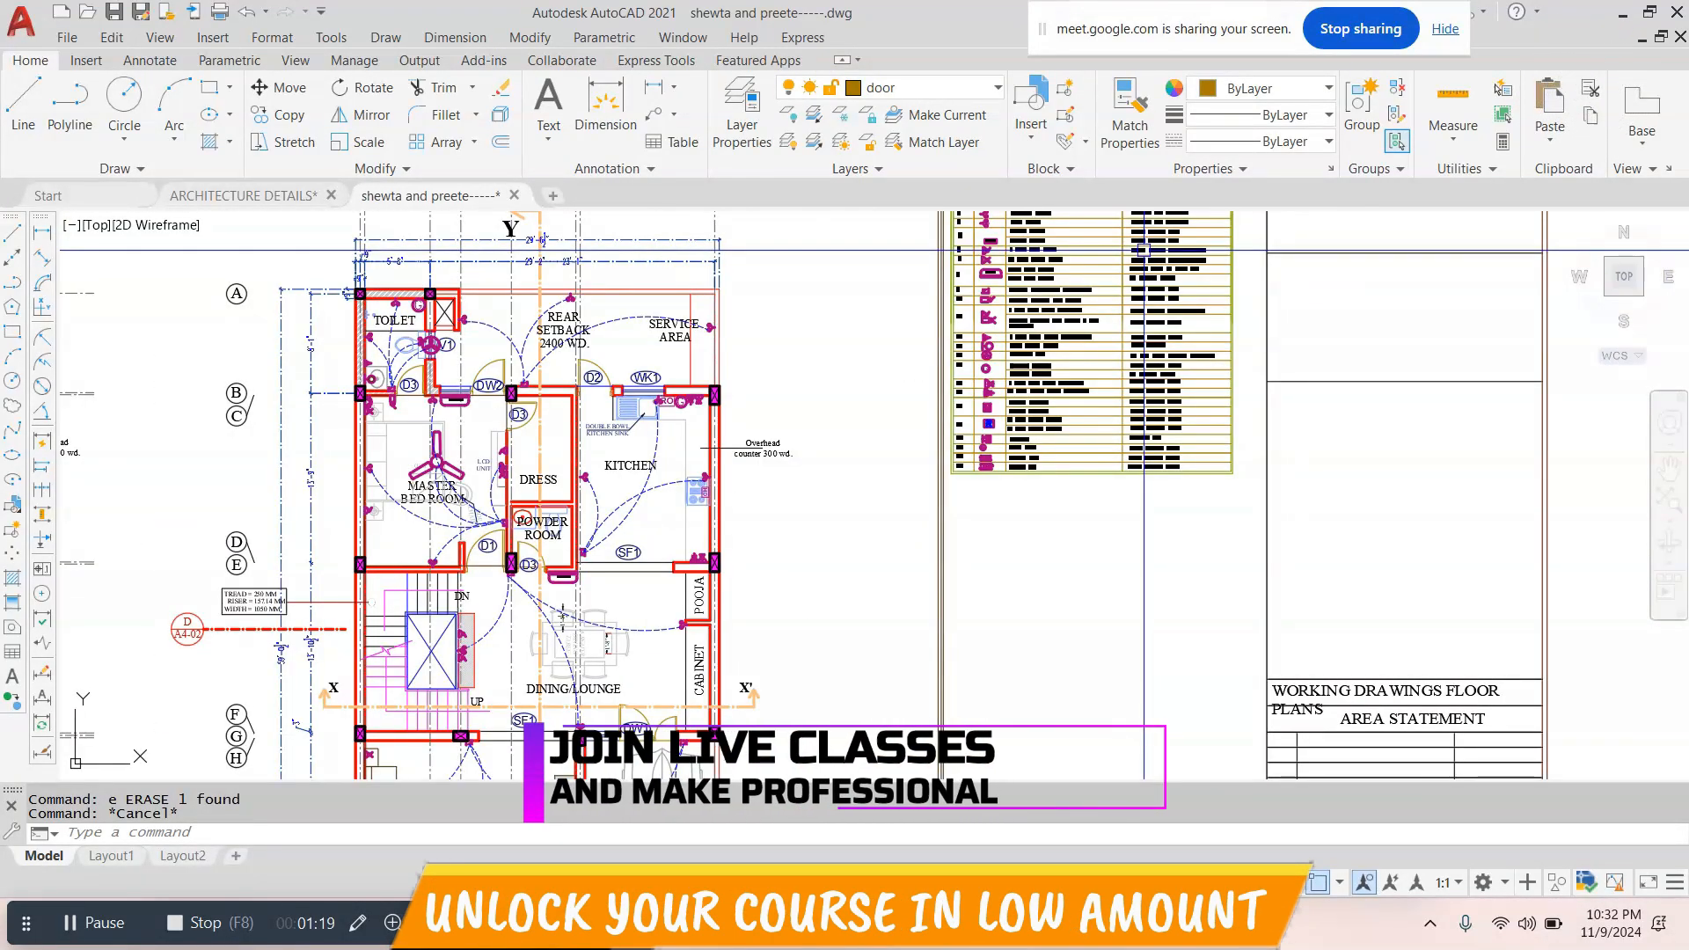
Review the electrical legend's symbols and mounting heights, from the ceiling fan to the kitchen plug point
scroll(1141, 250, "up", 5)
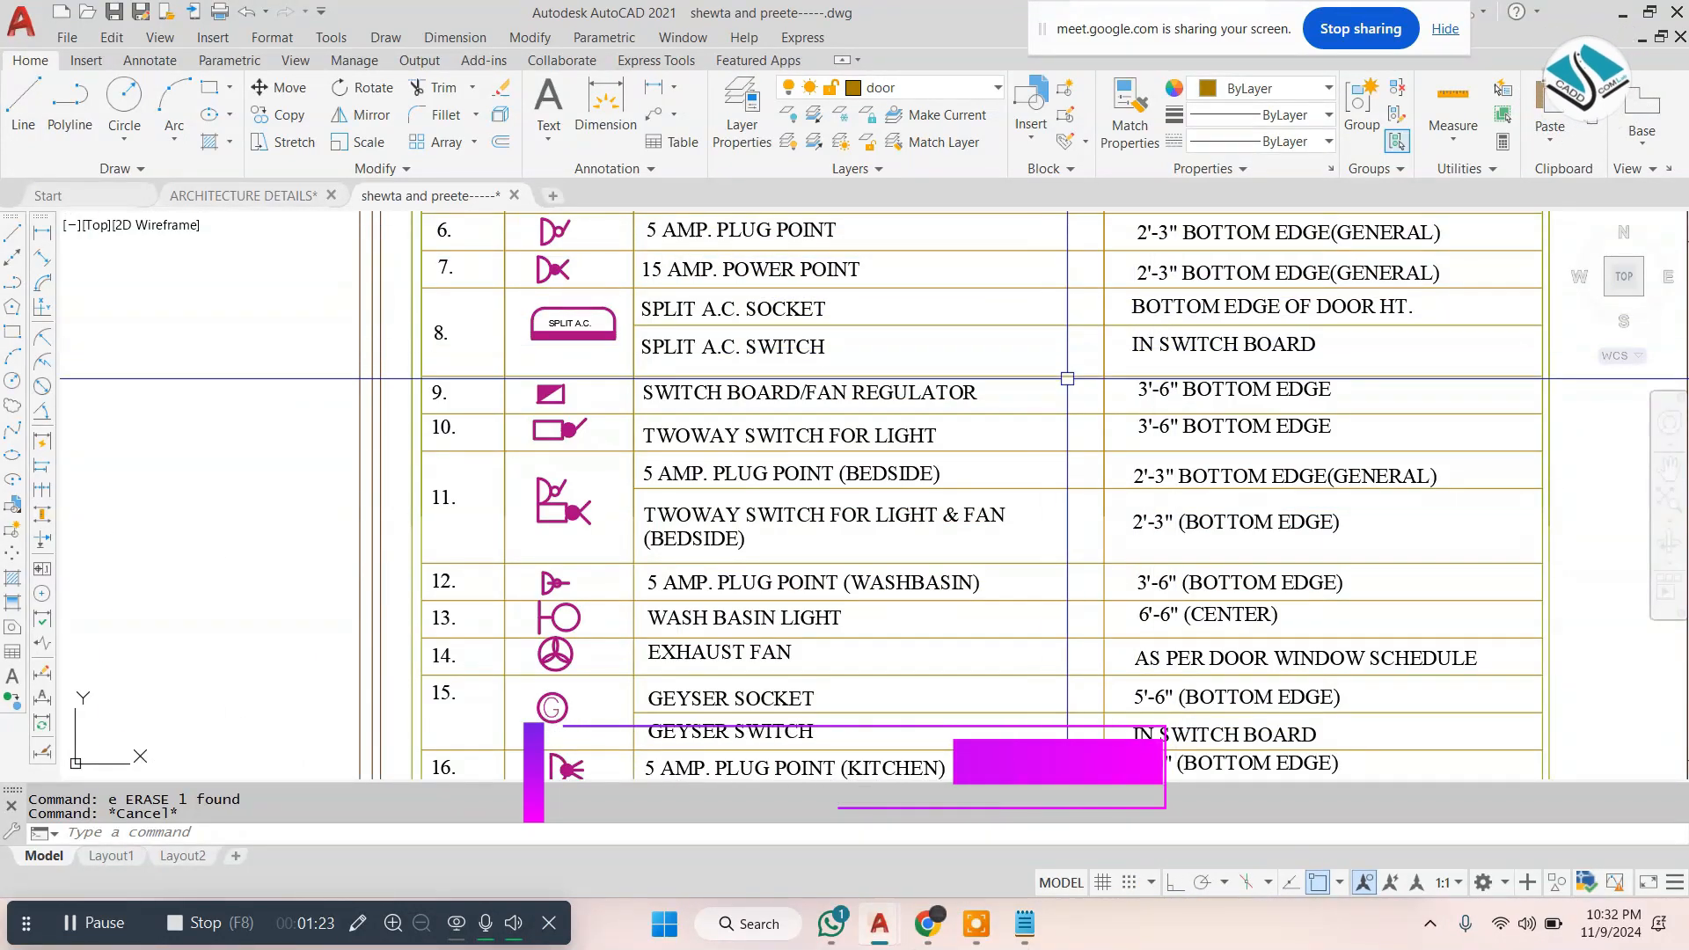
scroll(1028, 480, "down", 3)
mouse_move(886, 435)
middle_mouse_down()
mouse_move(856, 430)
mouse_move(834, 527)
middle_mouse_up()
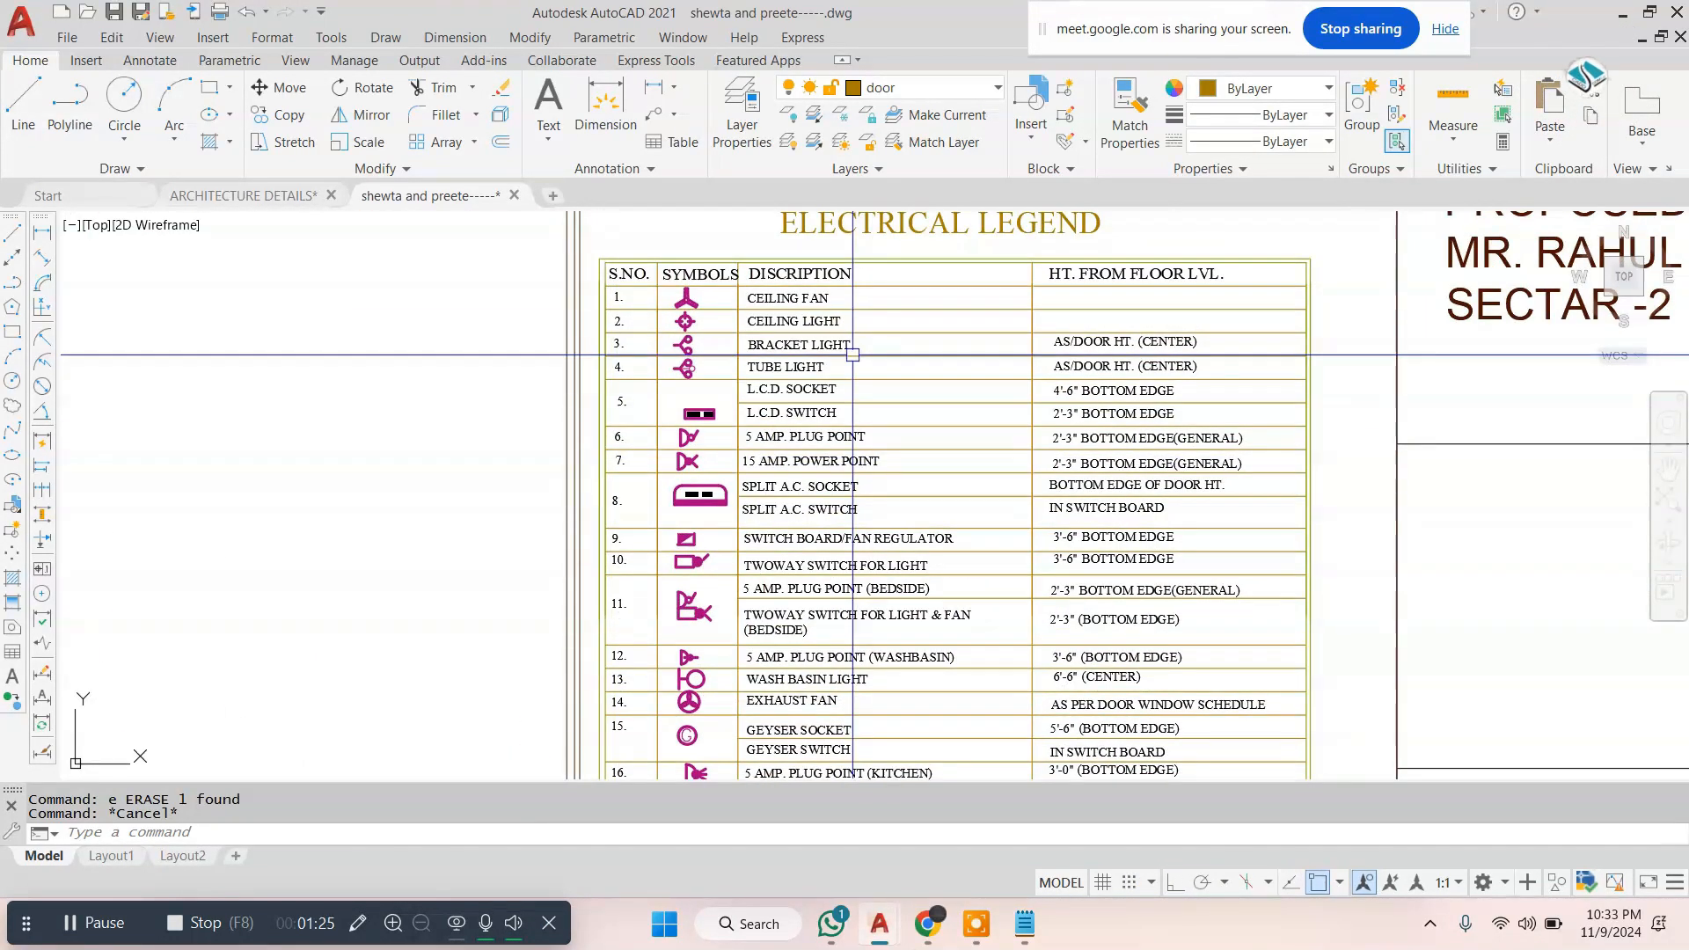
scroll(723, 312, "up", 2)
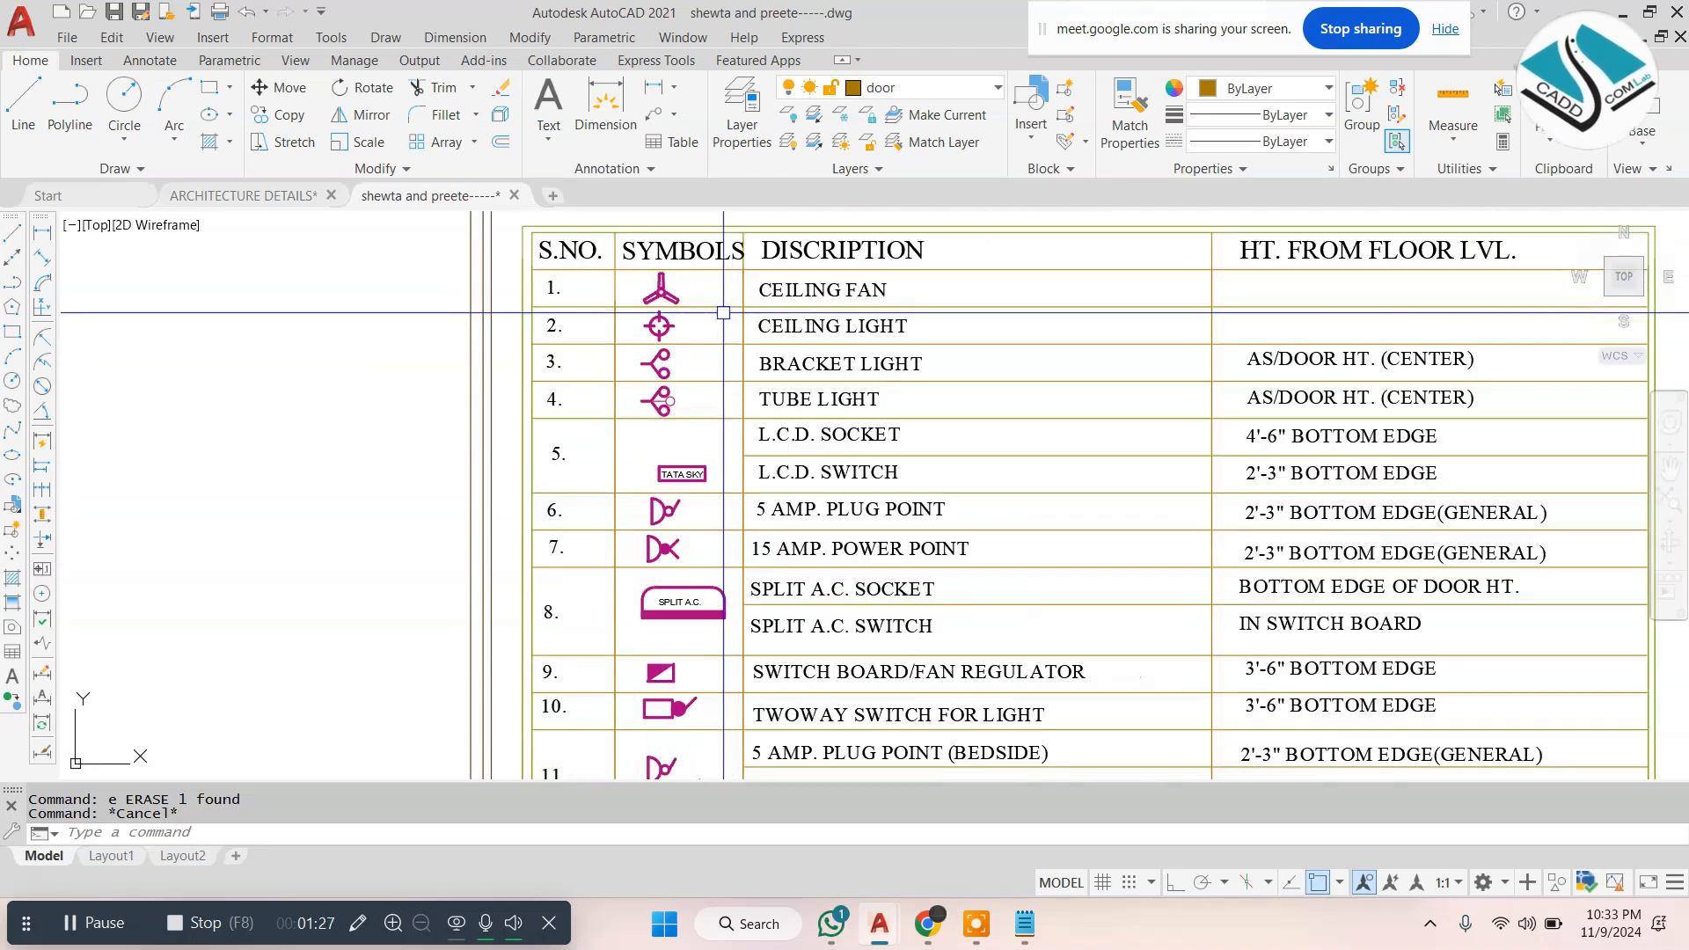
scroll(745, 384, "up", 1)
scroll(862, 366, "down", 2)
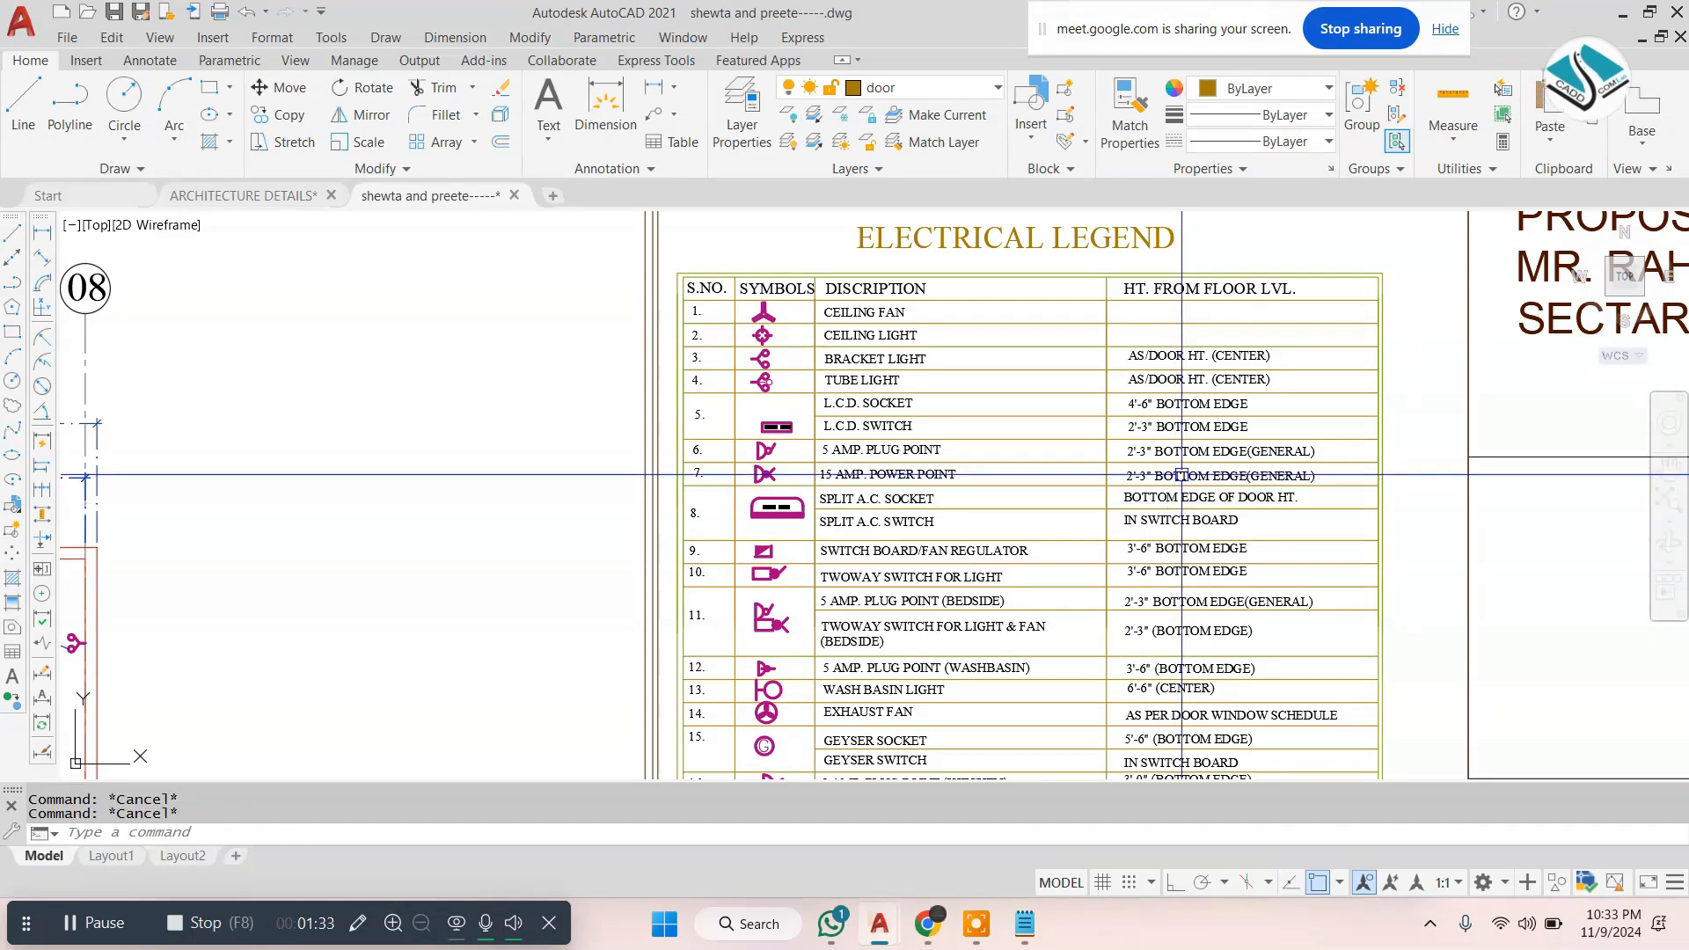
scroll(1182, 475, "down", 1)
scroll(1182, 475, "down", 2)
Erase the dashed wiring arcs linking the toilet's lights and exhaust fan to its switch board in the ground floor plan
scroll(628, 355, "up", 4)
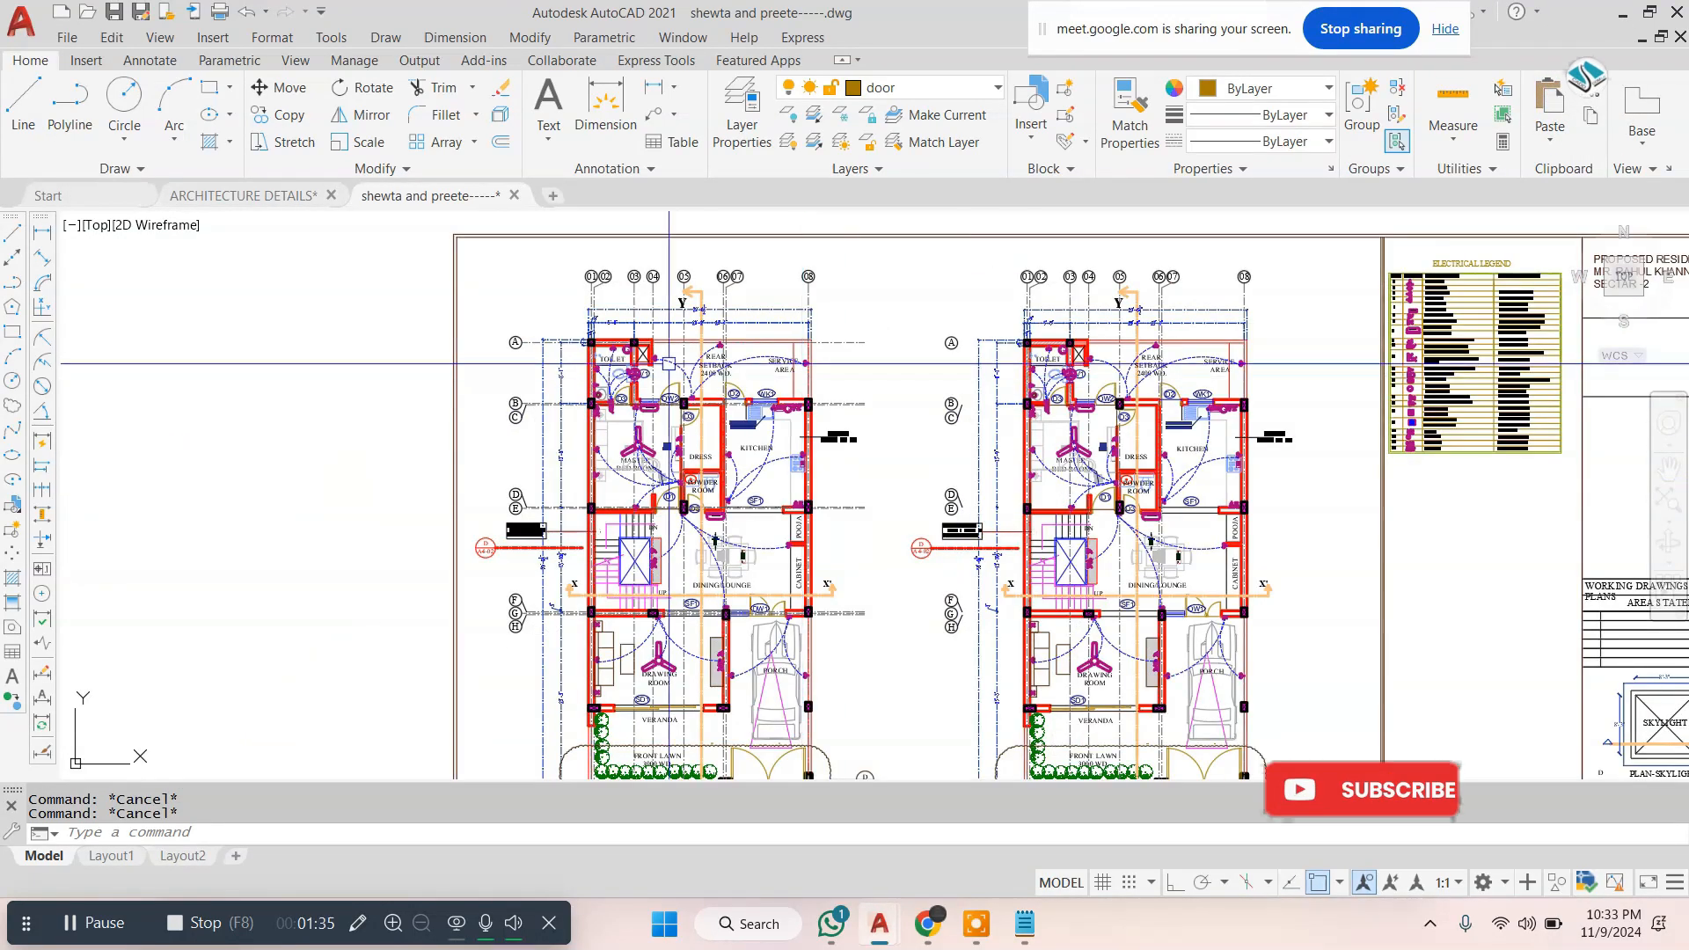
scroll(627, 354, "up", 1)
middle_click_drag(561, 350, 774, 321)
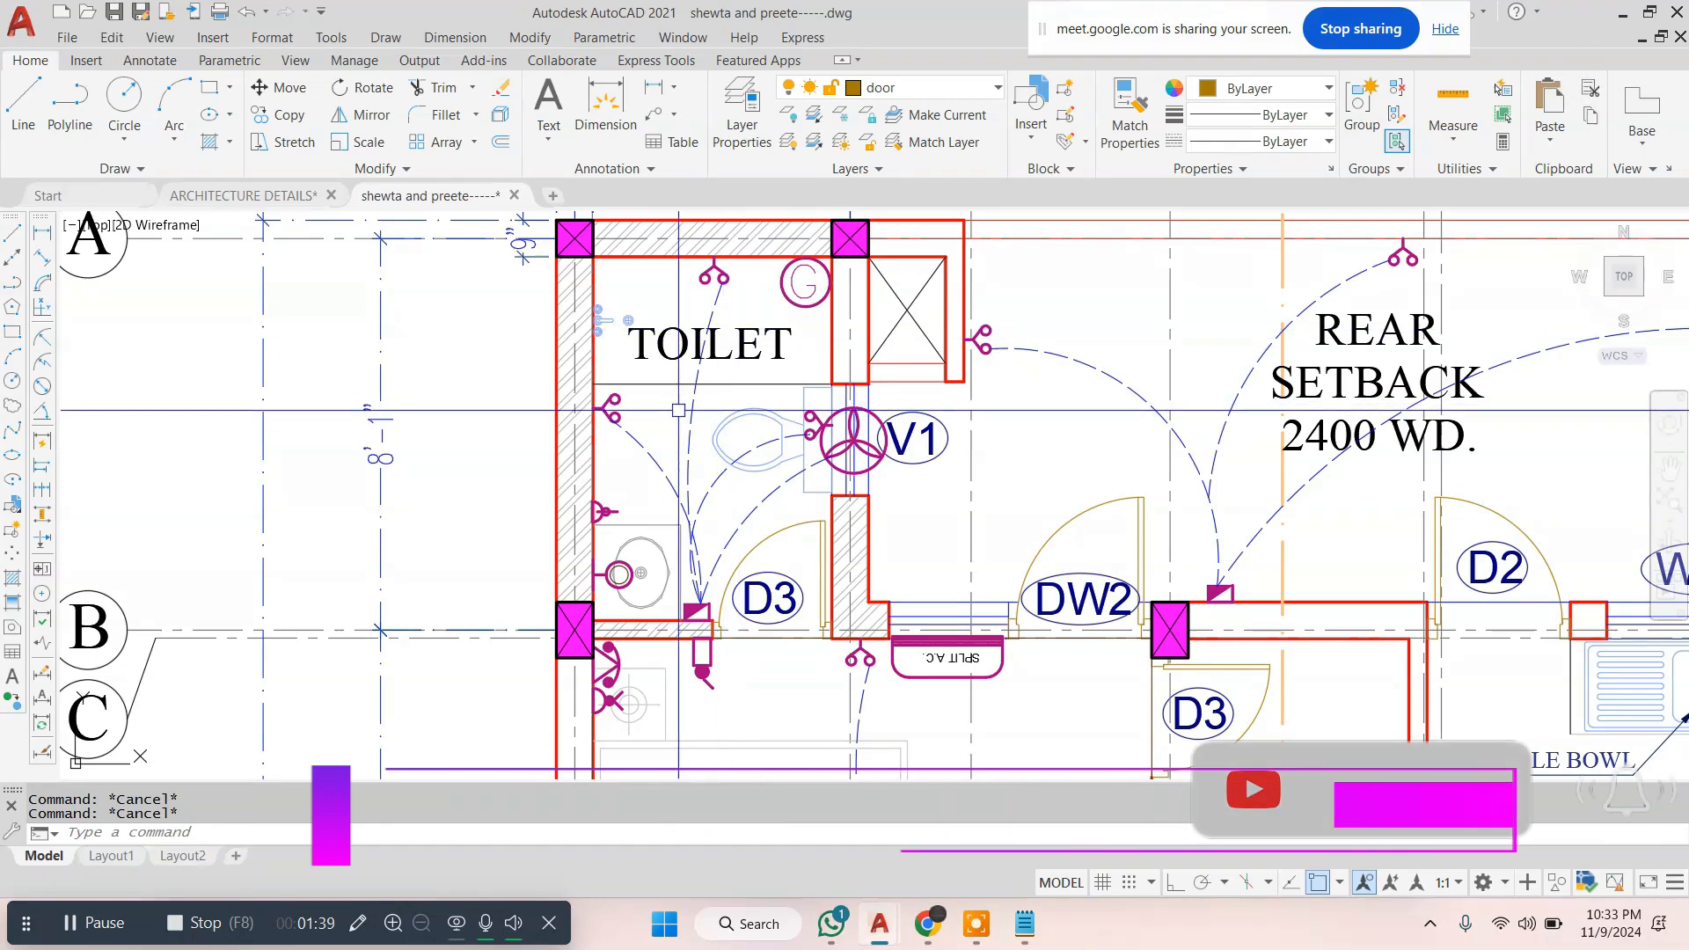
scroll(684, 411, "up", 1)
left_click(690, 417)
type("e")
key("space")
type("e")
key("space")
left_click(716, 537)
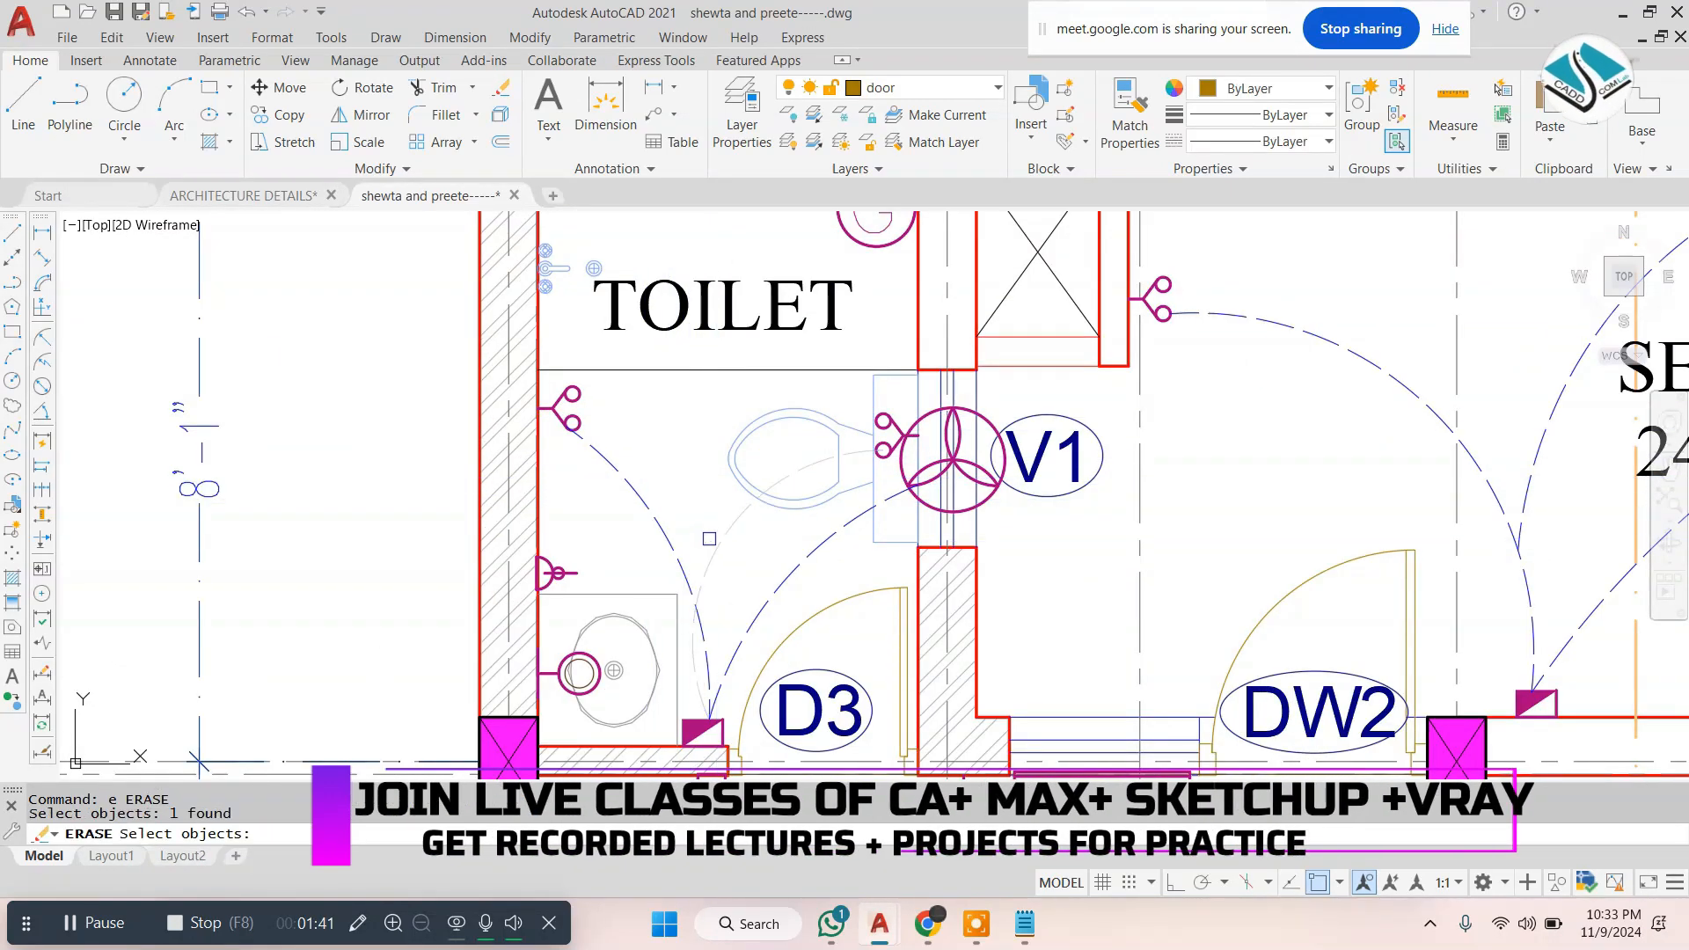
key("space")
left_click(679, 548)
type("e")
key("space")
scroll(794, 505, "down", 1)
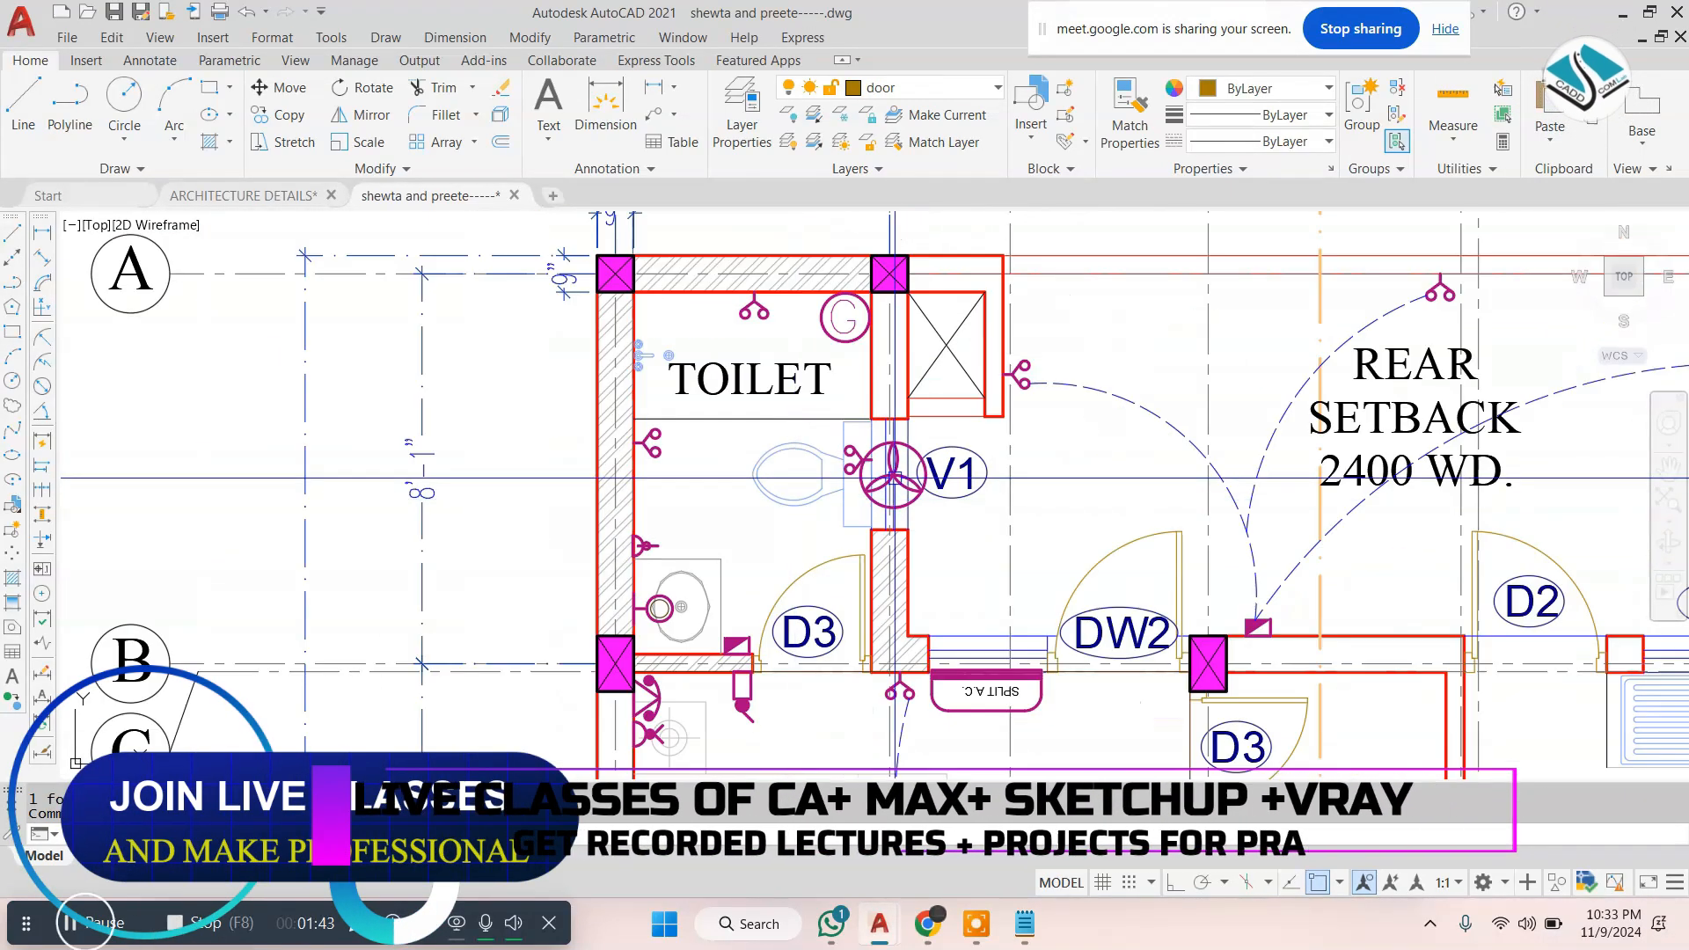
key("Escape")
scroll(888, 474, "up", 1)
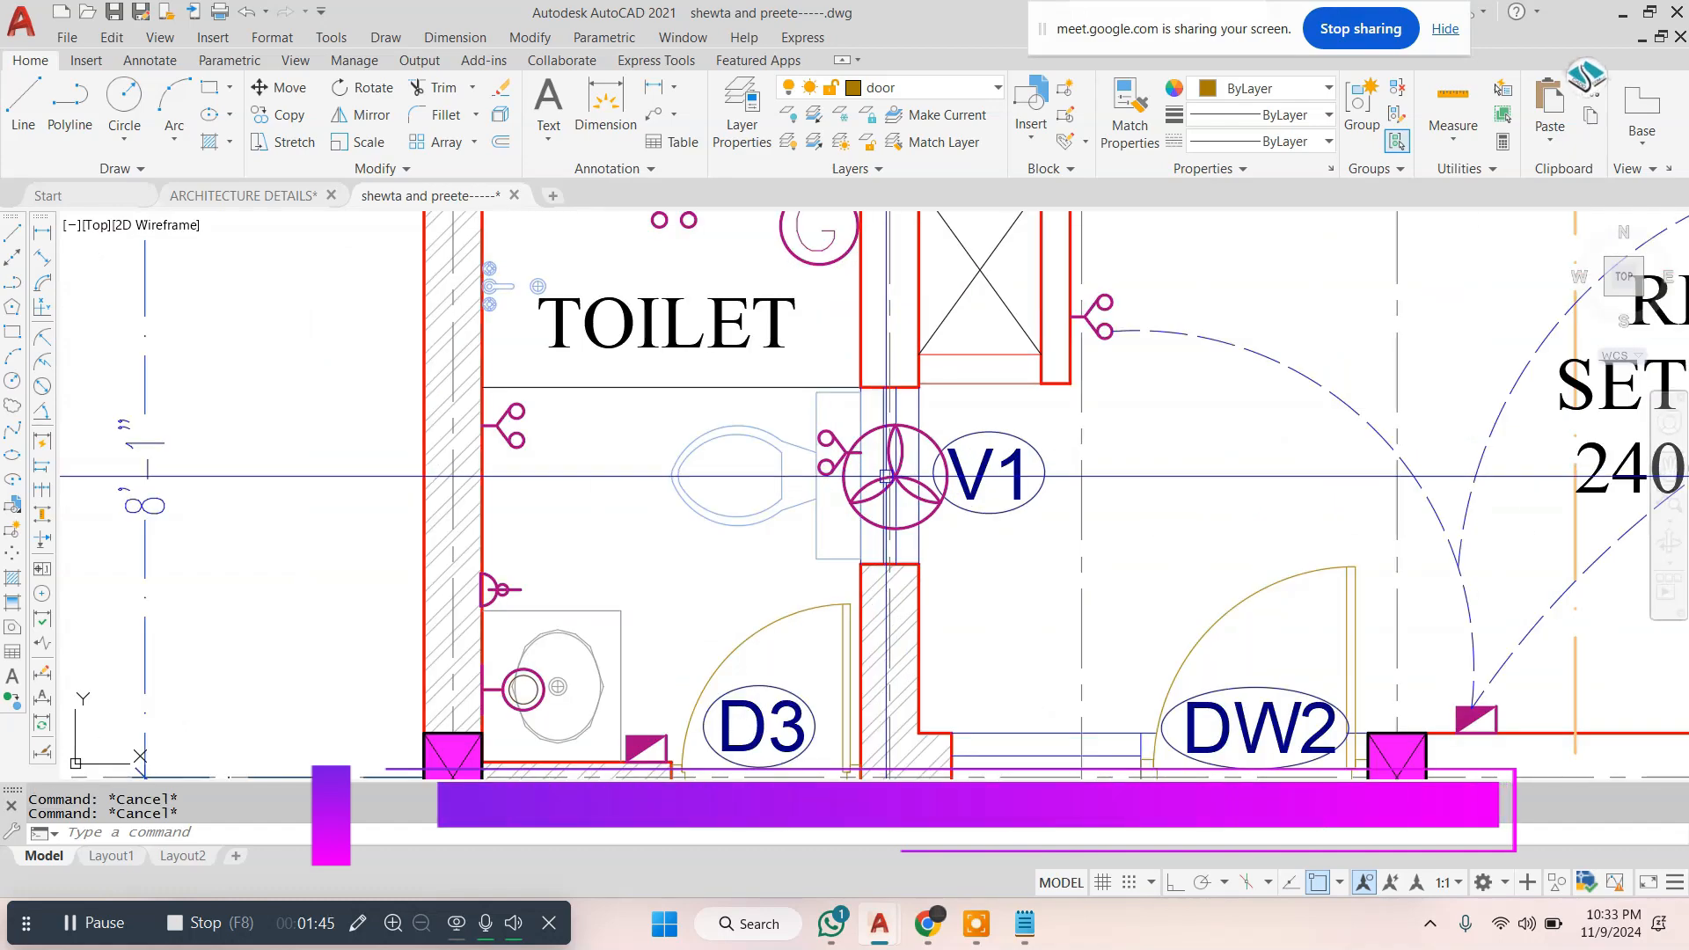
scroll(829, 463, "down", 1)
middle_click_drag(777, 409, 723, 403)
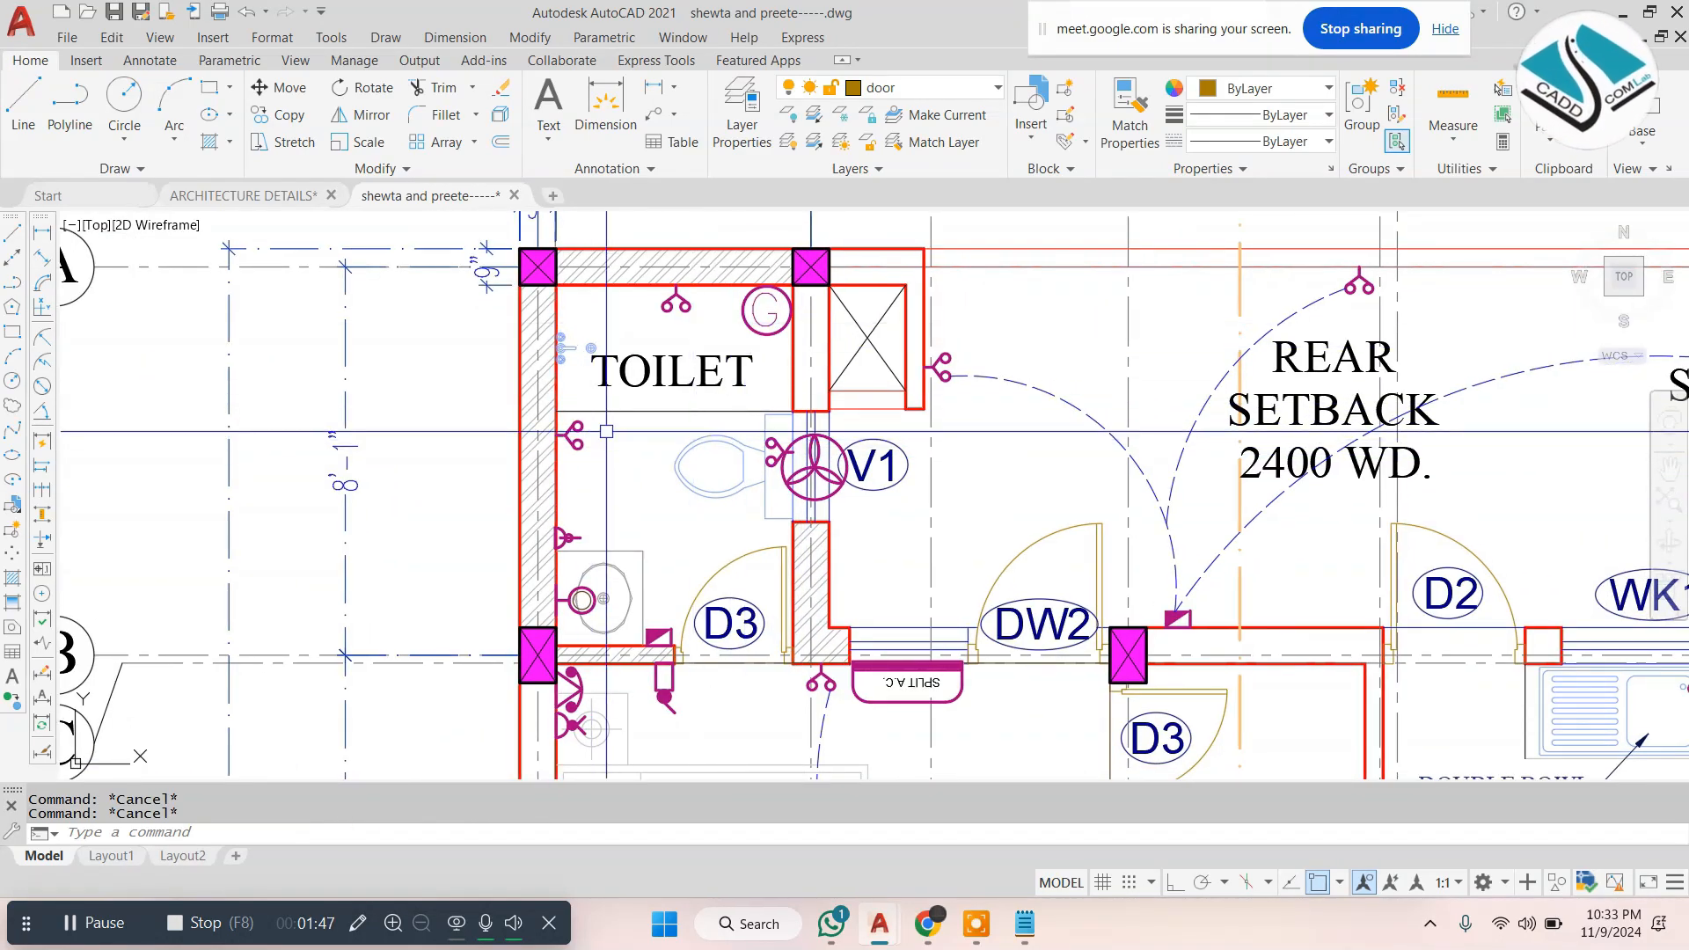
Compare the toilet's bracket light symbol with its description and mounting height in the ELECTRICAL LEGEND table
scroll(677, 309, "up", 3)
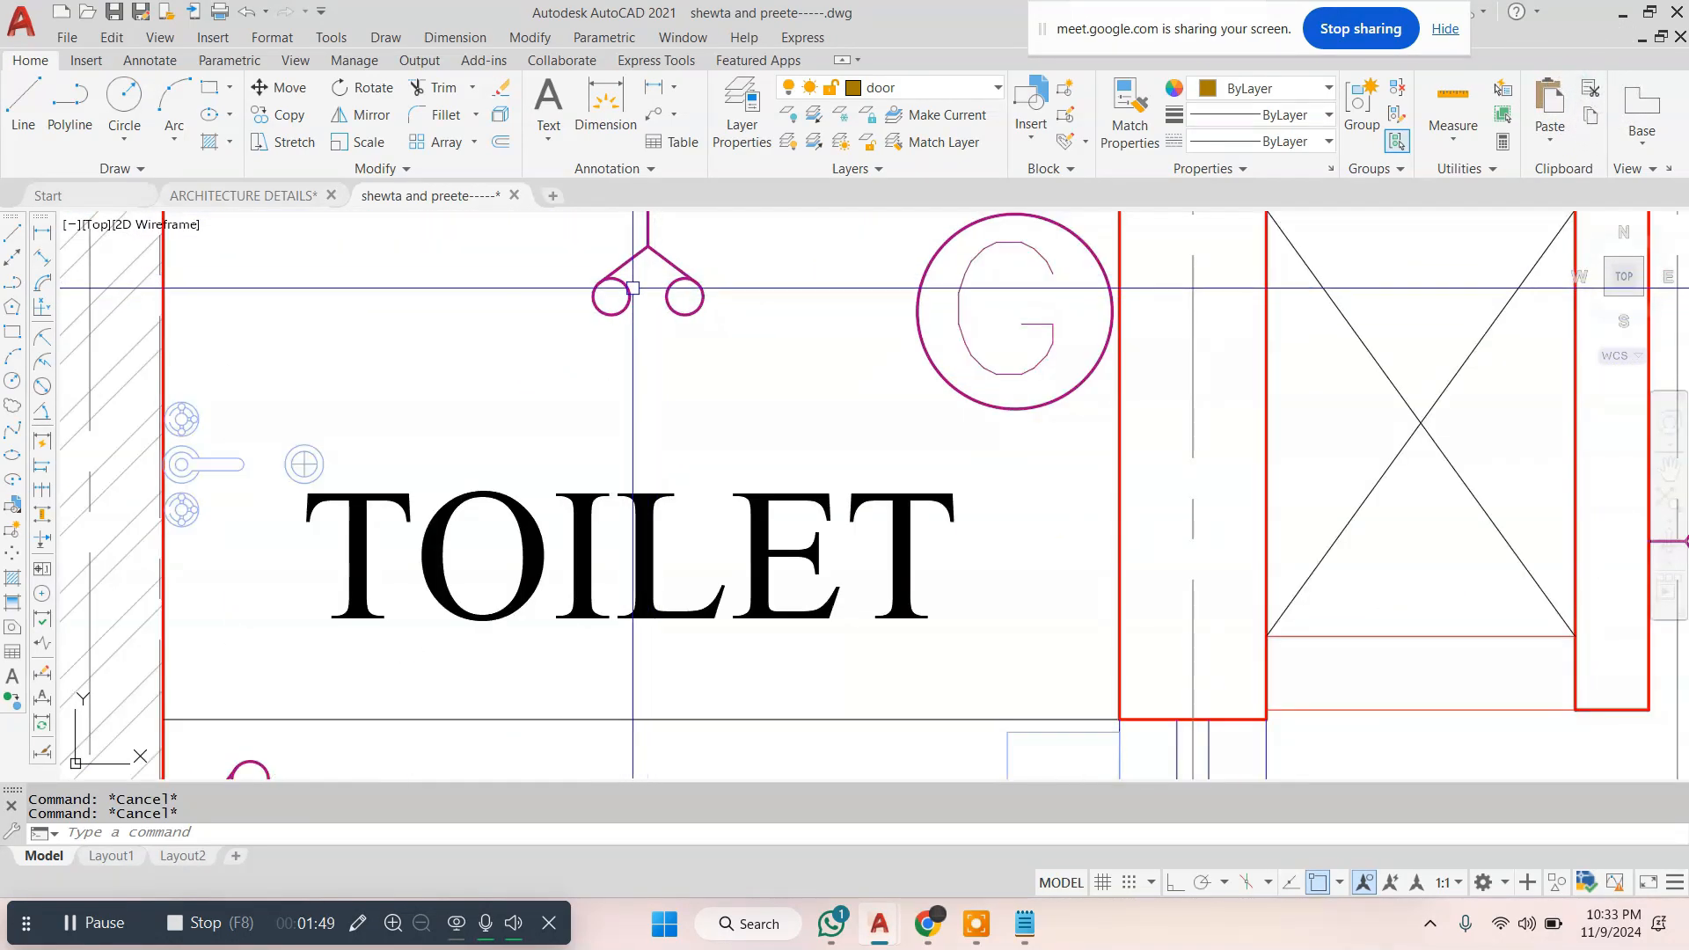
scroll(635, 292, "down", 7)
scroll(1113, 234, "up", 4)
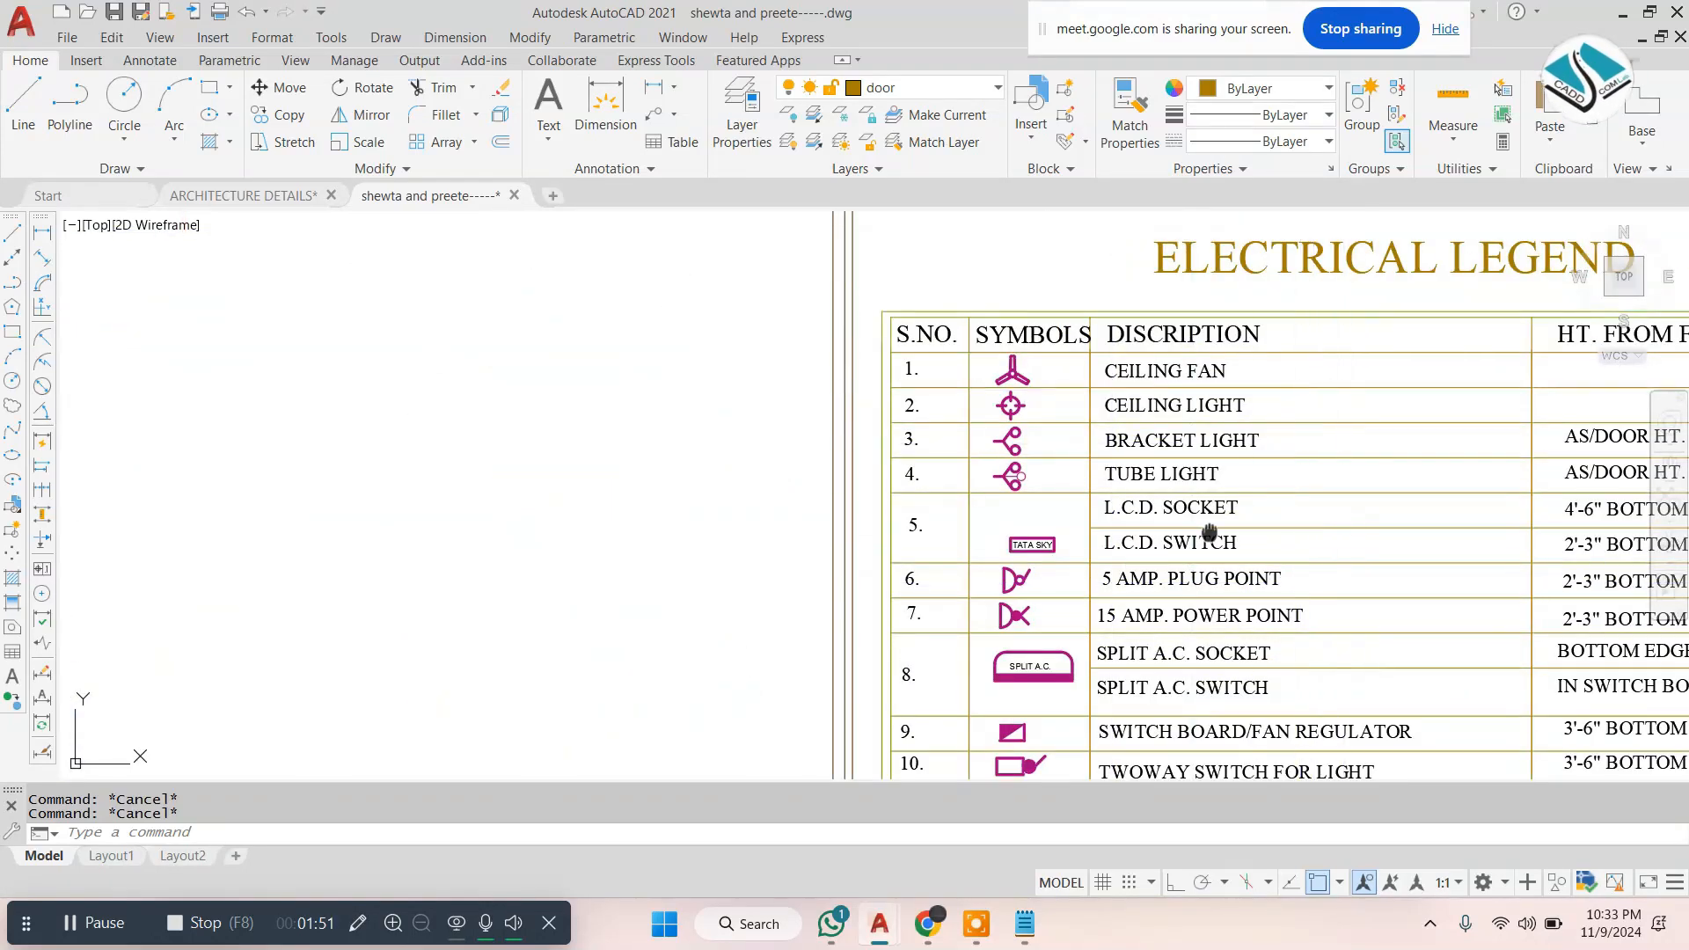
middle_click_drag(1209, 533, 1070, 407)
scroll(1055, 330, "up", 2)
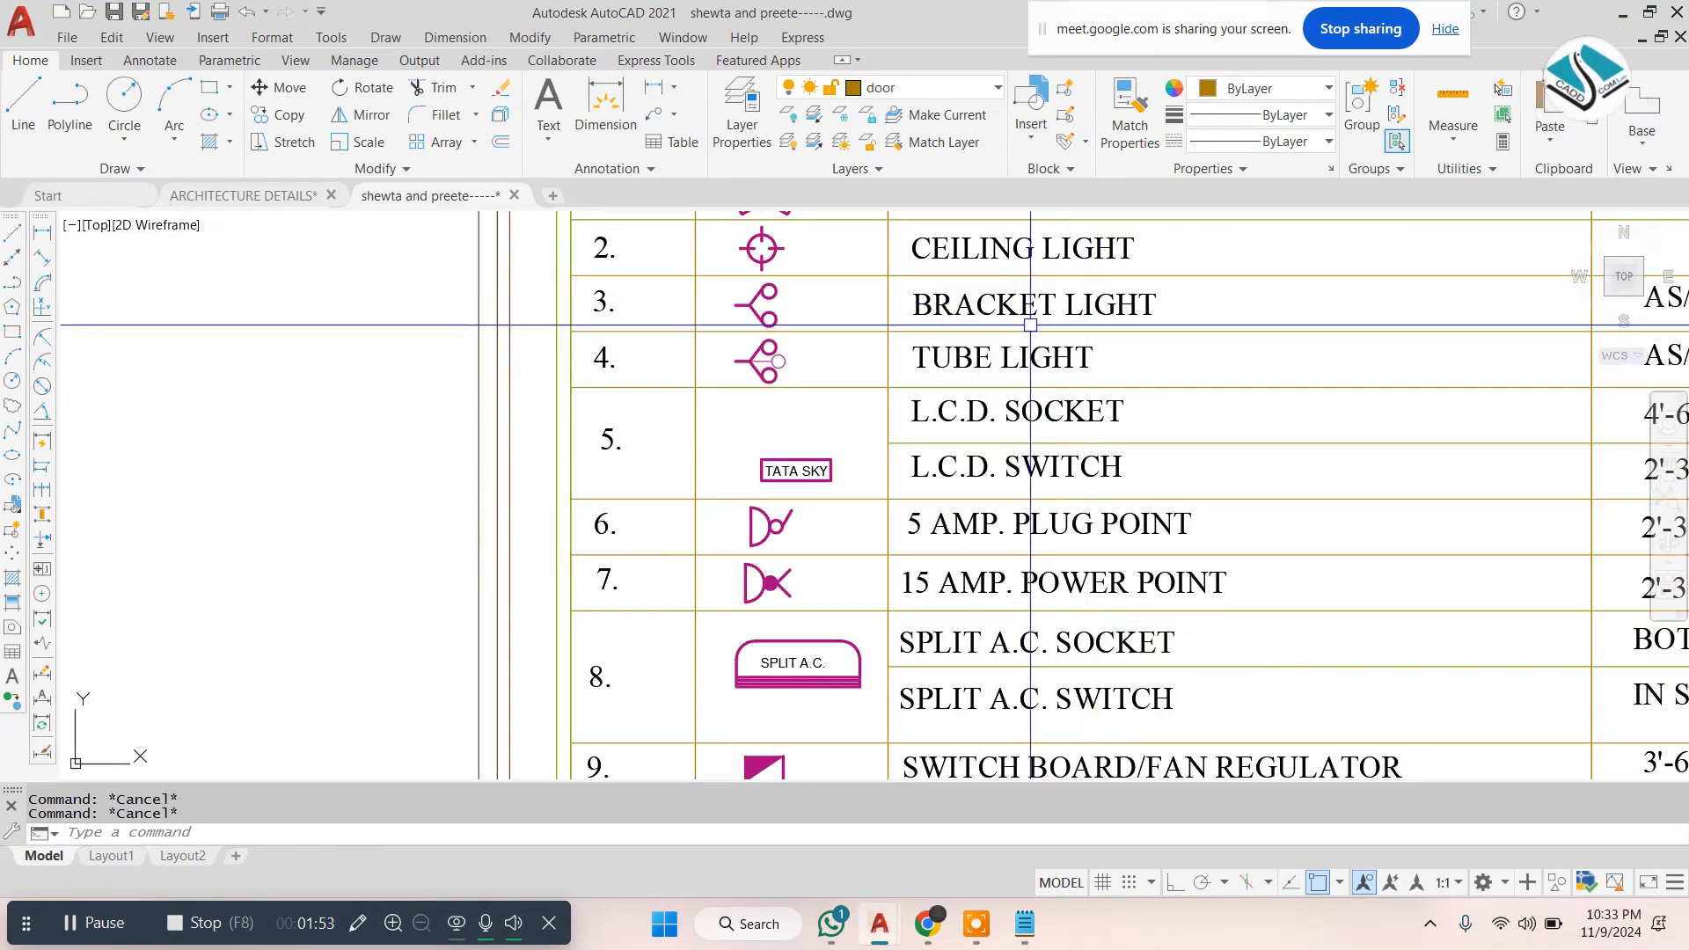
scroll(1029, 323, "down", 2)
middle_click_drag(1396, 319, 1096, 368)
scroll(1158, 370, "up", 2)
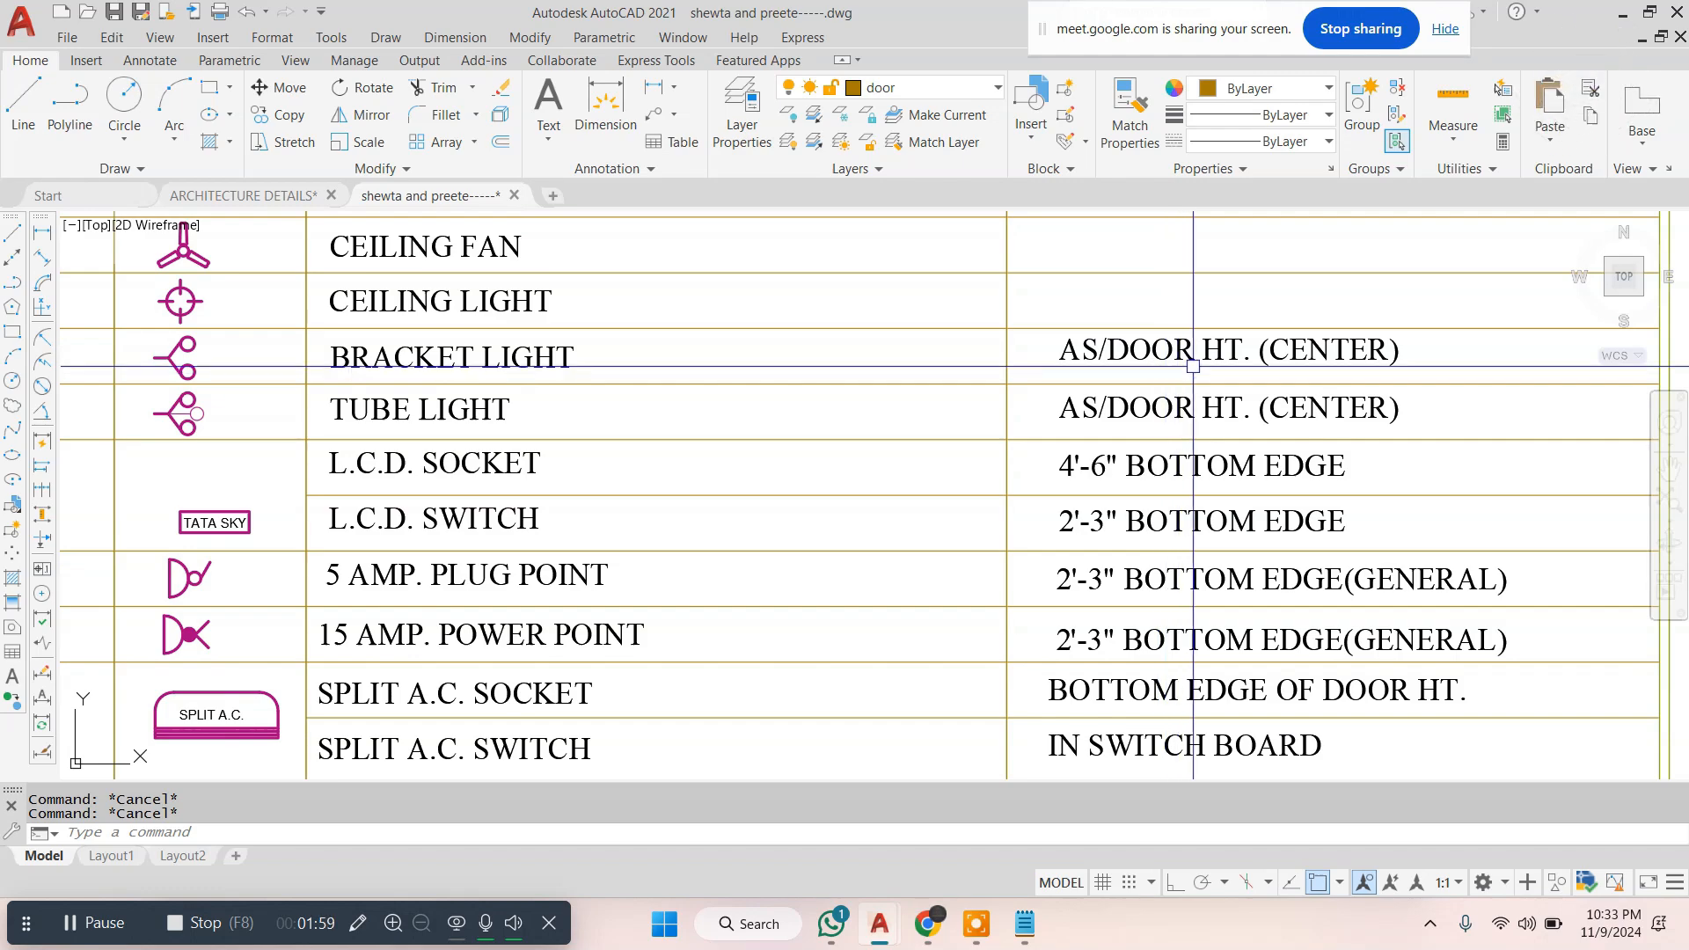
Examine the bracket lights, geyser point and exhaust fan placed in the toilet on the ground floor plan
scroll(1193, 366, "down", 8)
scroll(440, 304, "up", 10)
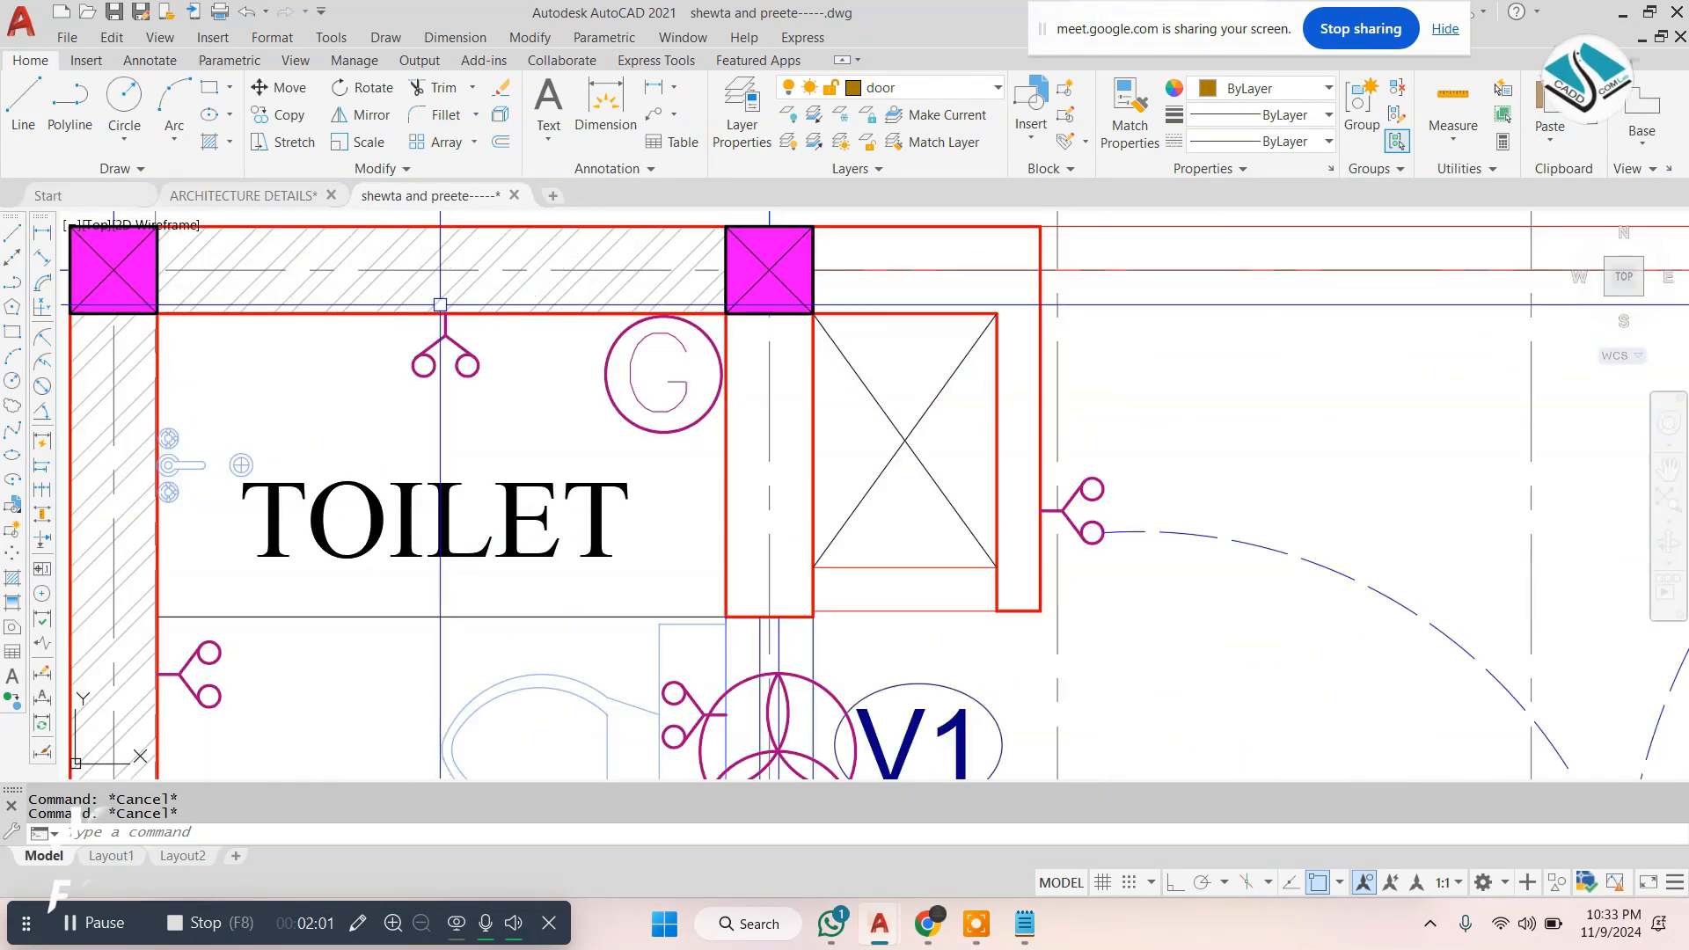
middle_click_drag(463, 361, 577, 350)
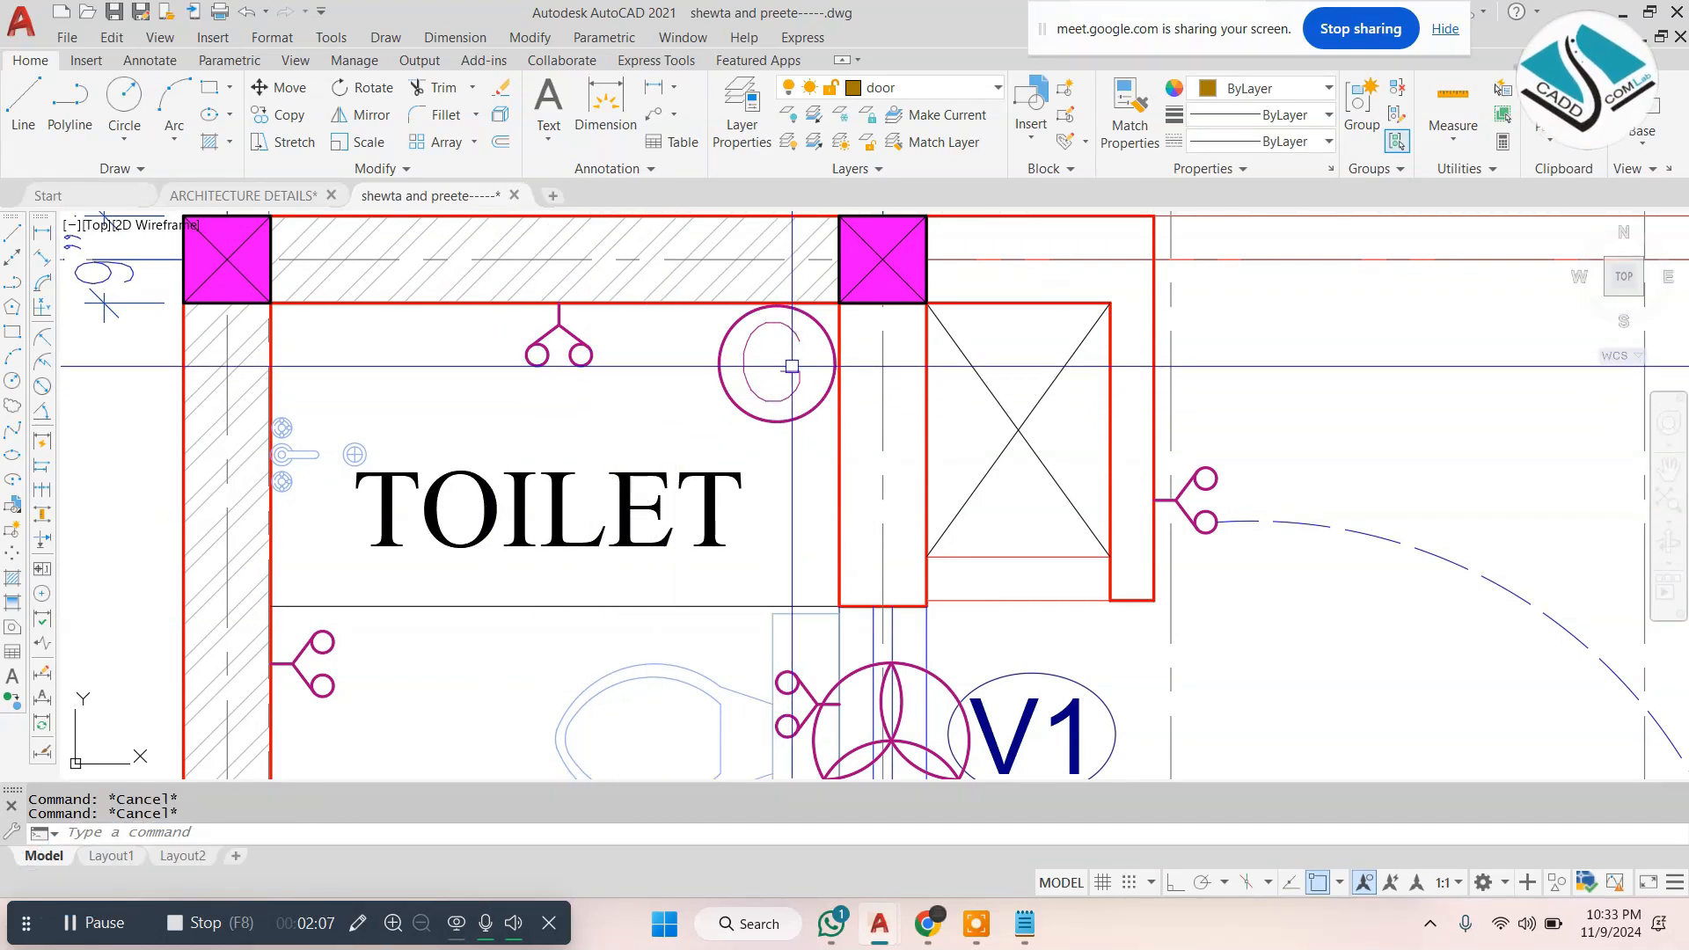
scroll(798, 363, "down", 4)
scroll(955, 477, "up", 4)
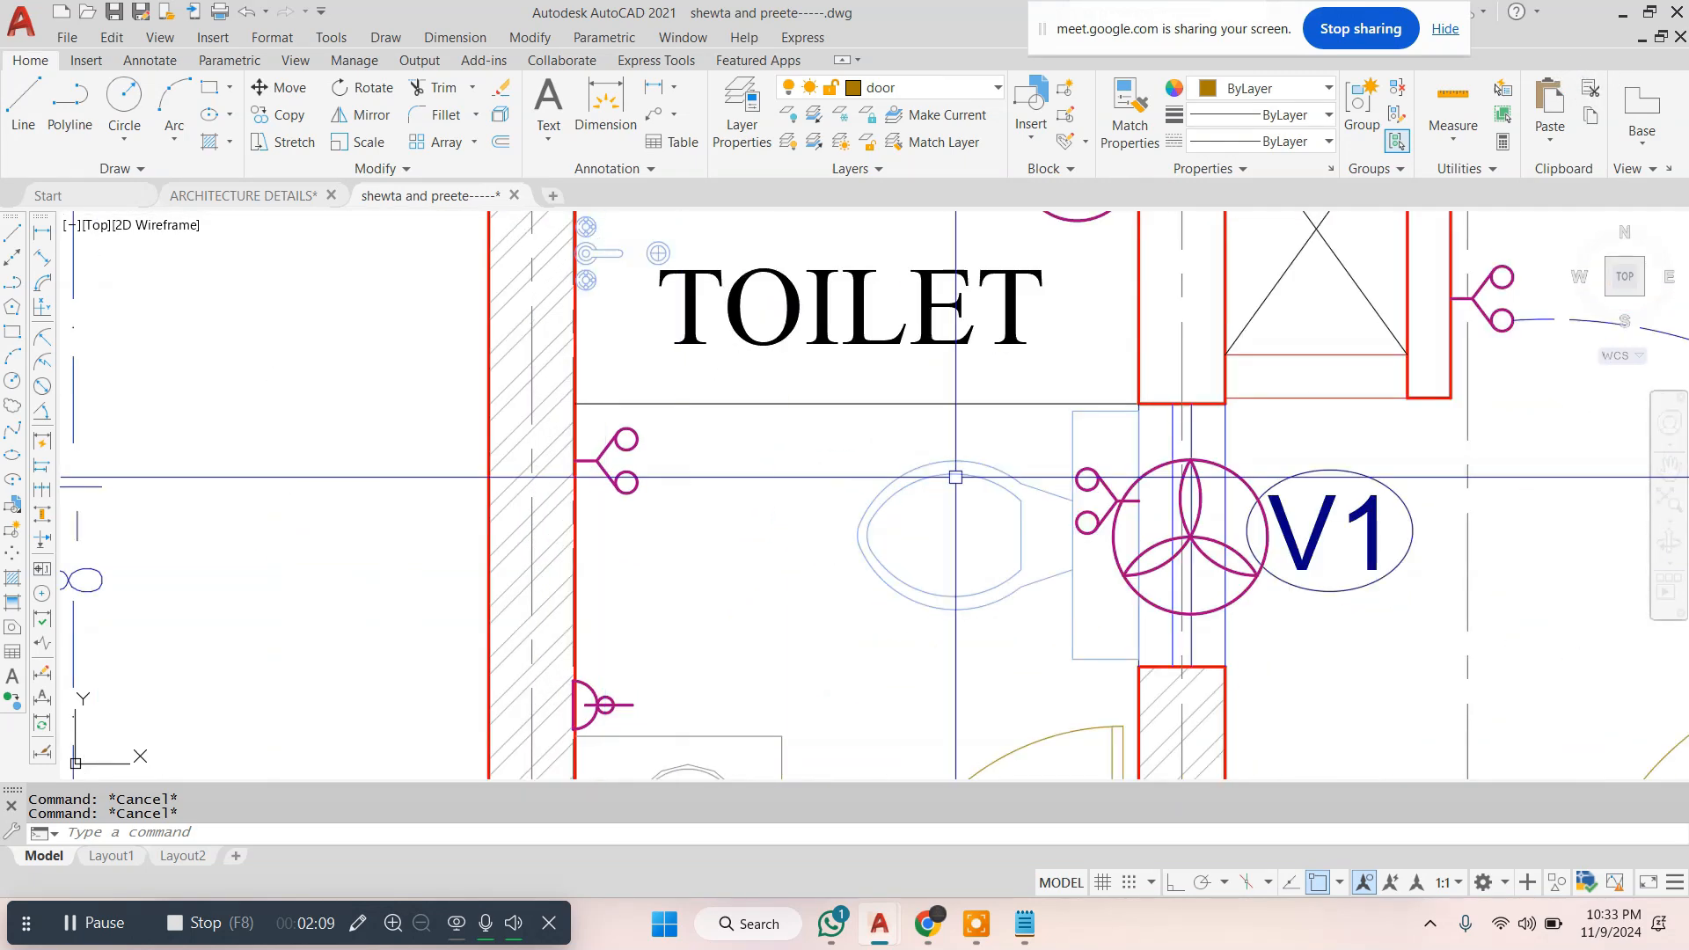
scroll(794, 406, "down", 4)
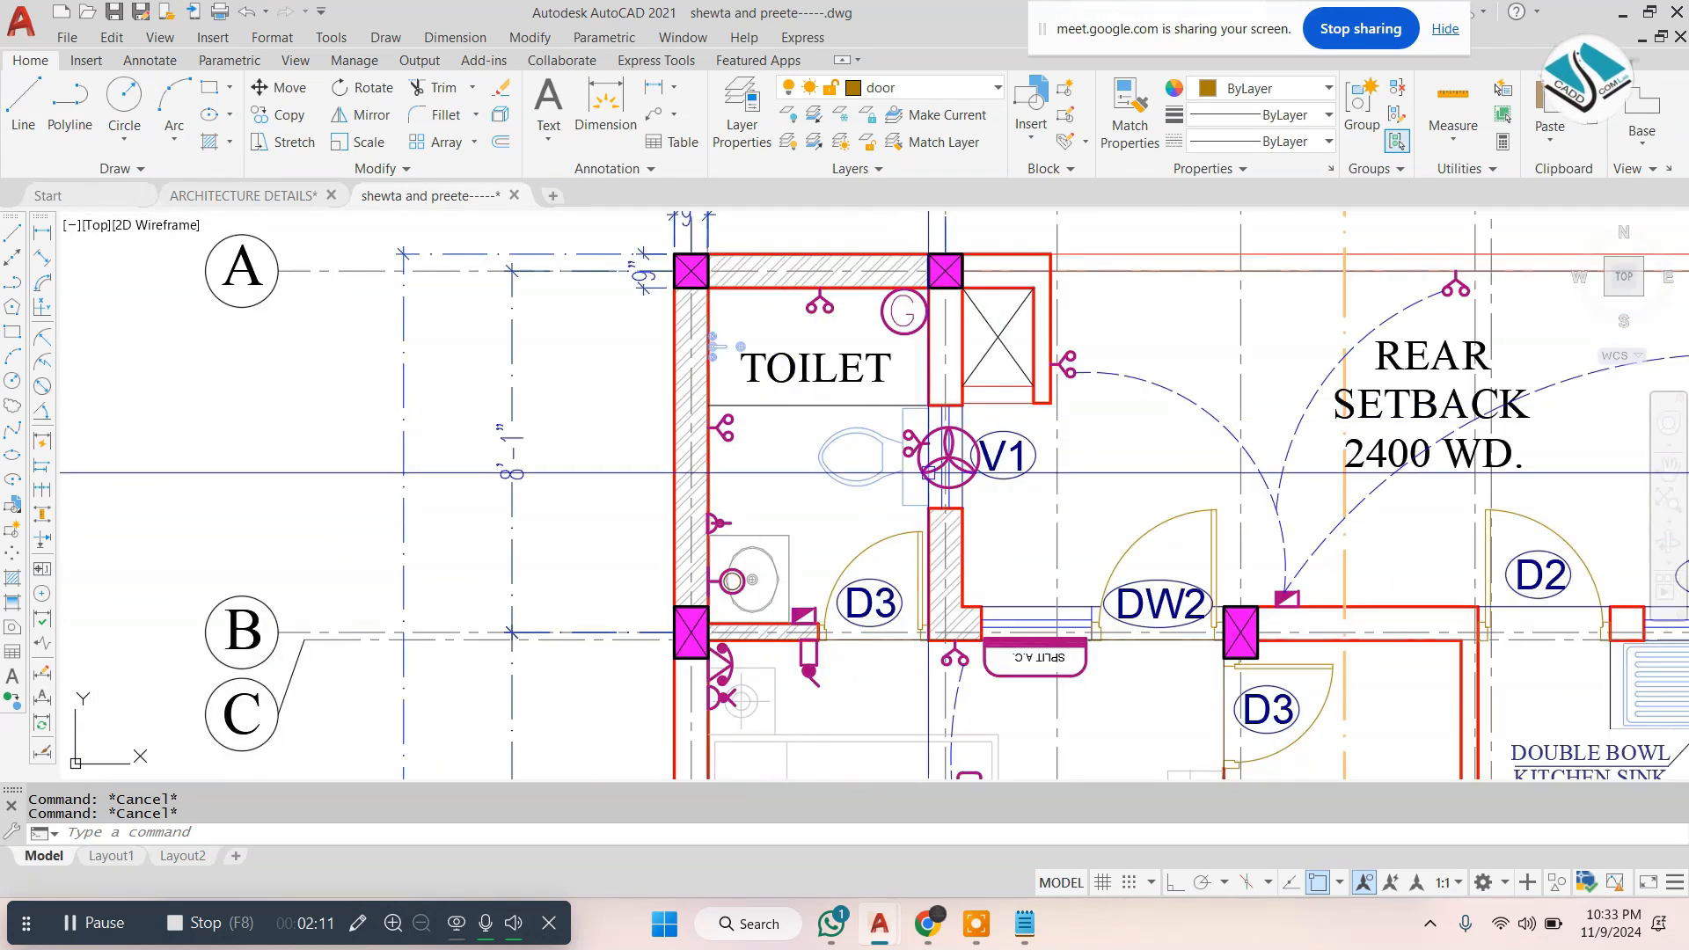
Open INTERIOR DETAILS.dwg and examine the bedroom's ceiling plan with its fan, strip light and panel light notes
left_click(87, 196)
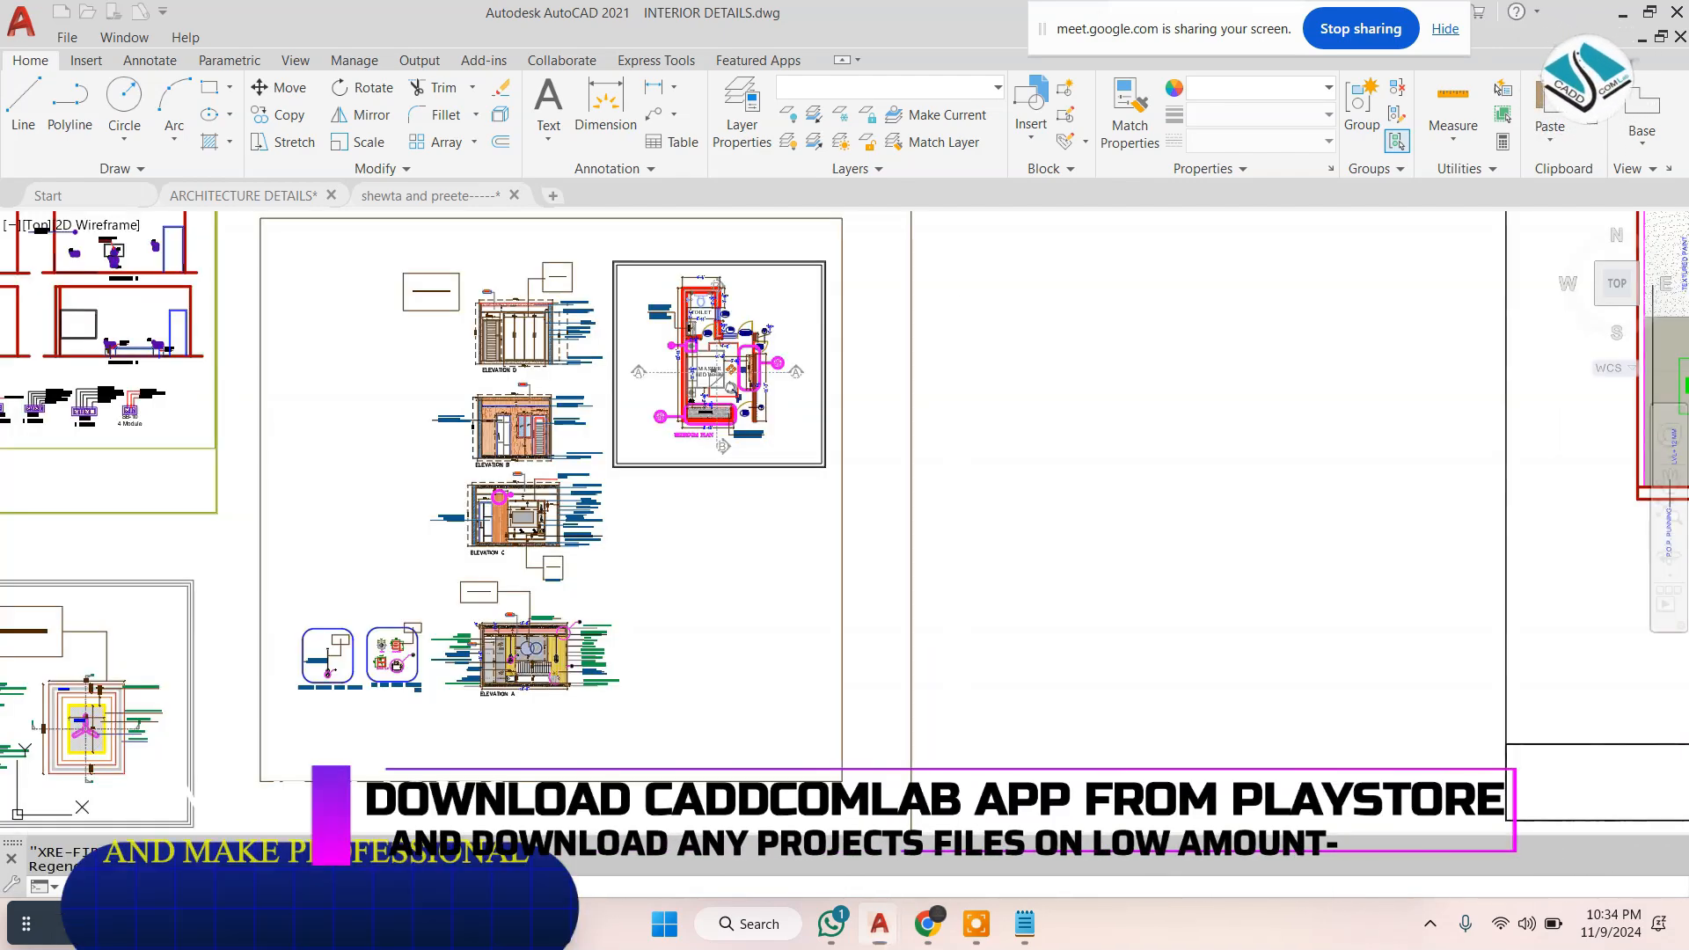
middle_click_drag(220, 778, 501, 633)
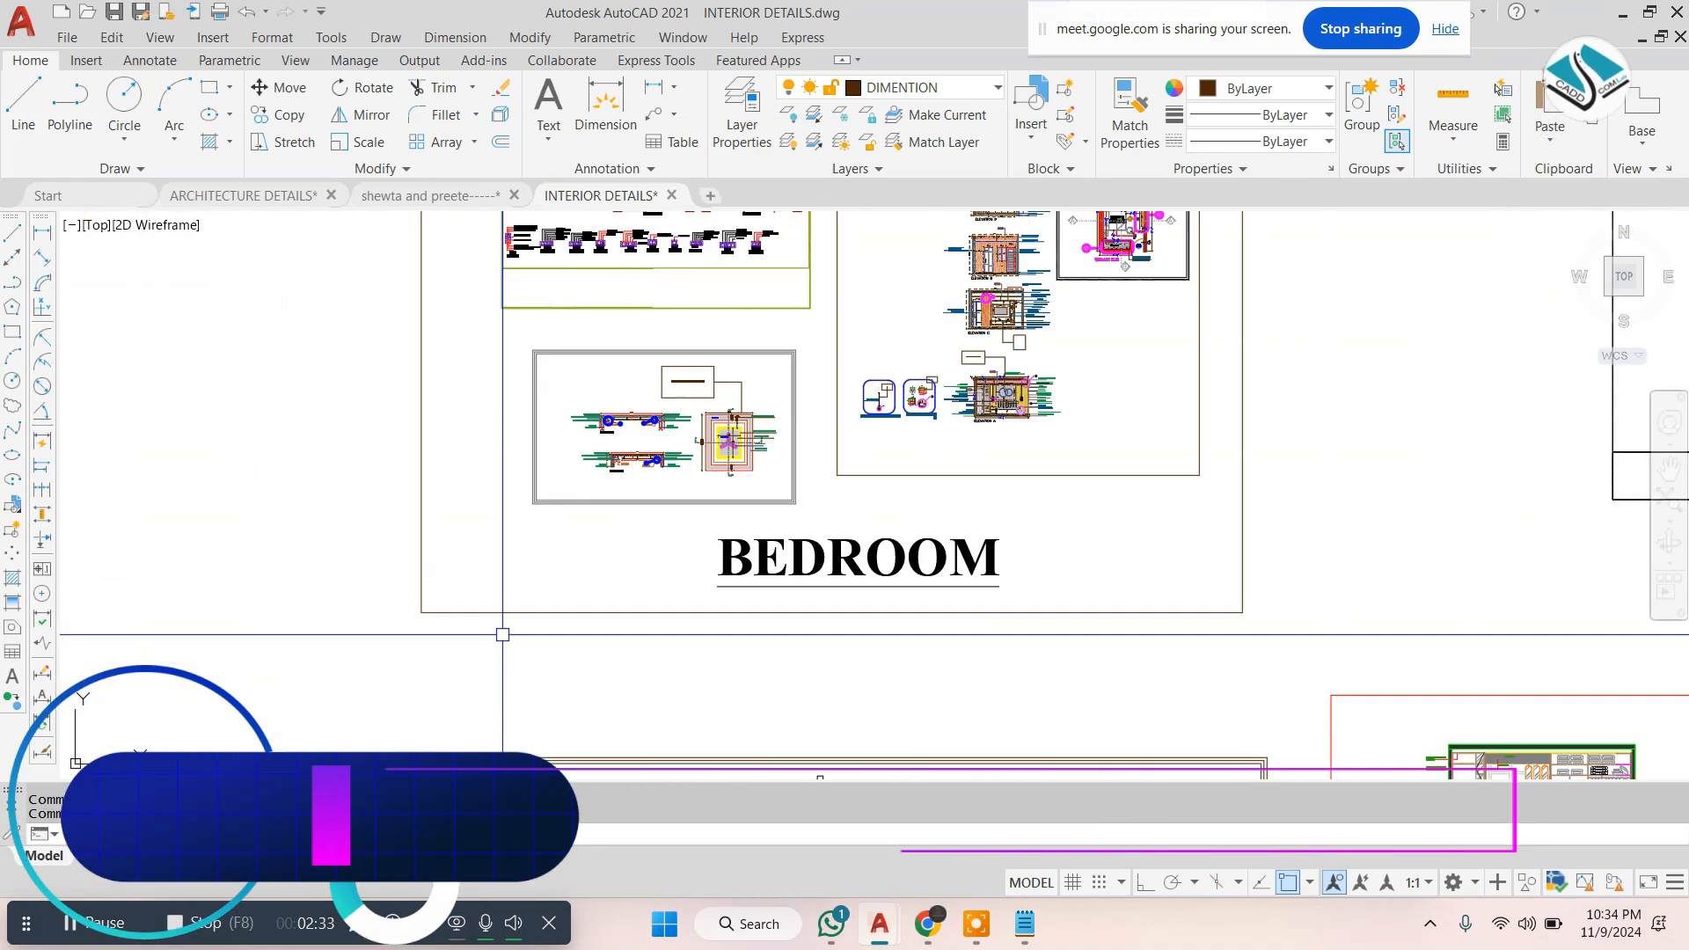
scroll(504, 634, "up", 6)
scroll(800, 440, "down", 8)
scroll(919, 348, "up", 8)
scroll(858, 349, "up", 5)
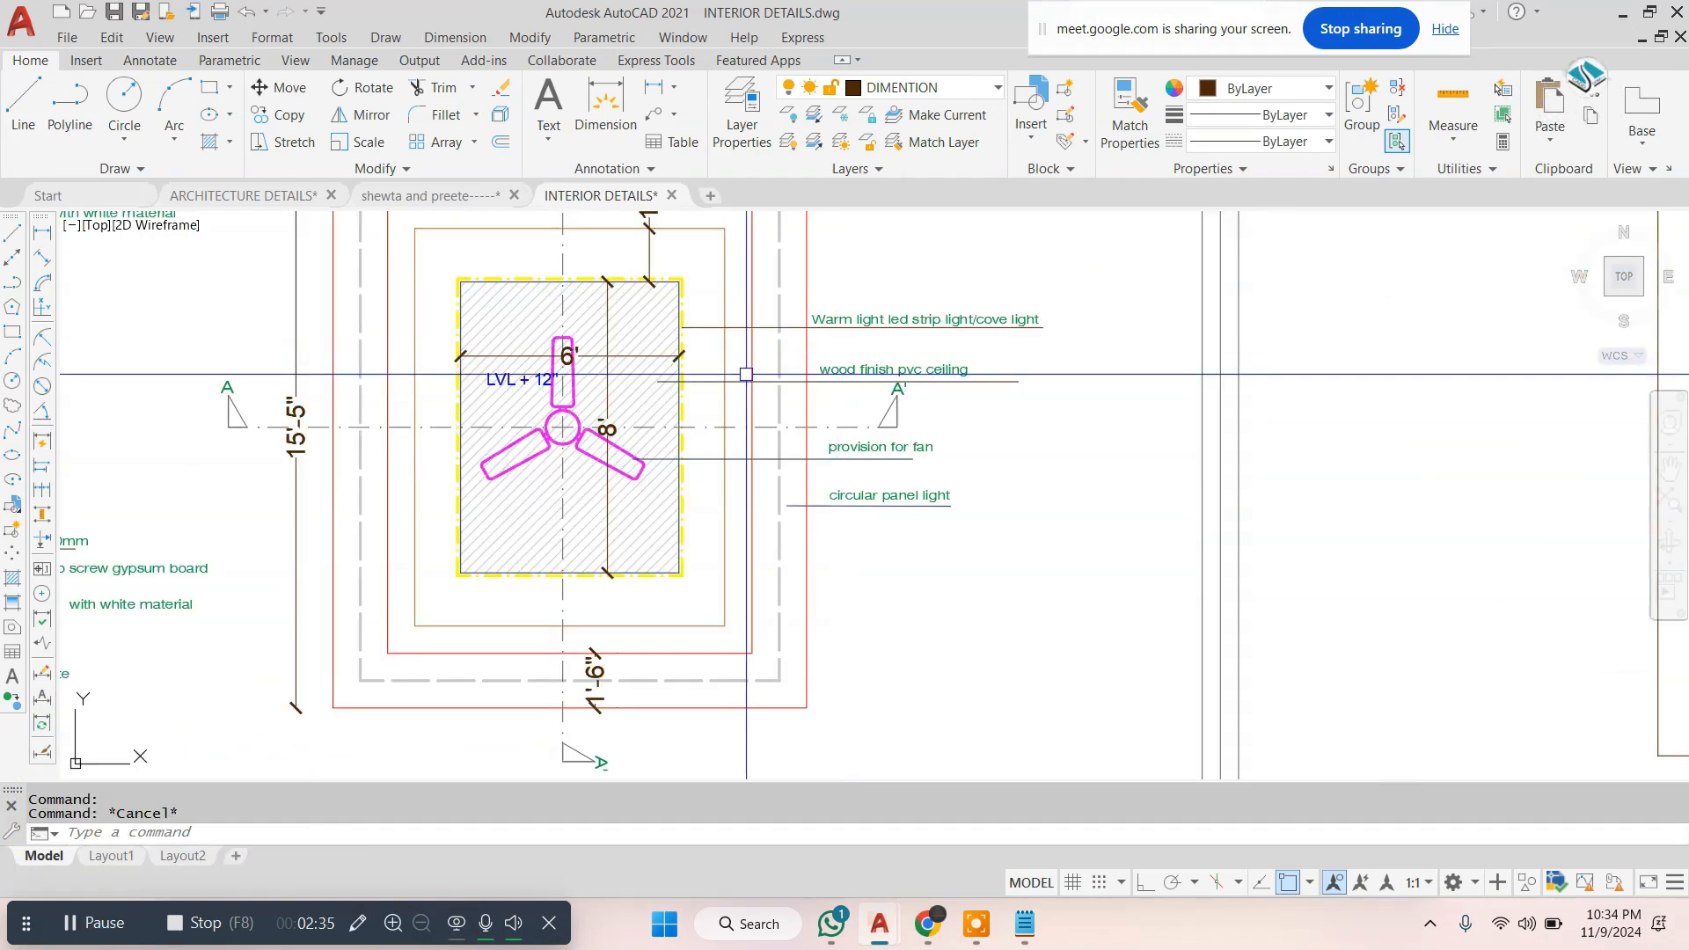
scroll(671, 415, "down", 5)
scroll(611, 362, "up", 5)
scroll(719, 396, "down", 5)
Examine the bedroom's electrical layout, switch board details and wall elevations, including switch board SB2 and its foot light points
middle_click_drag(309, 411, 672, 368)
scroll(704, 378, "down", 5)
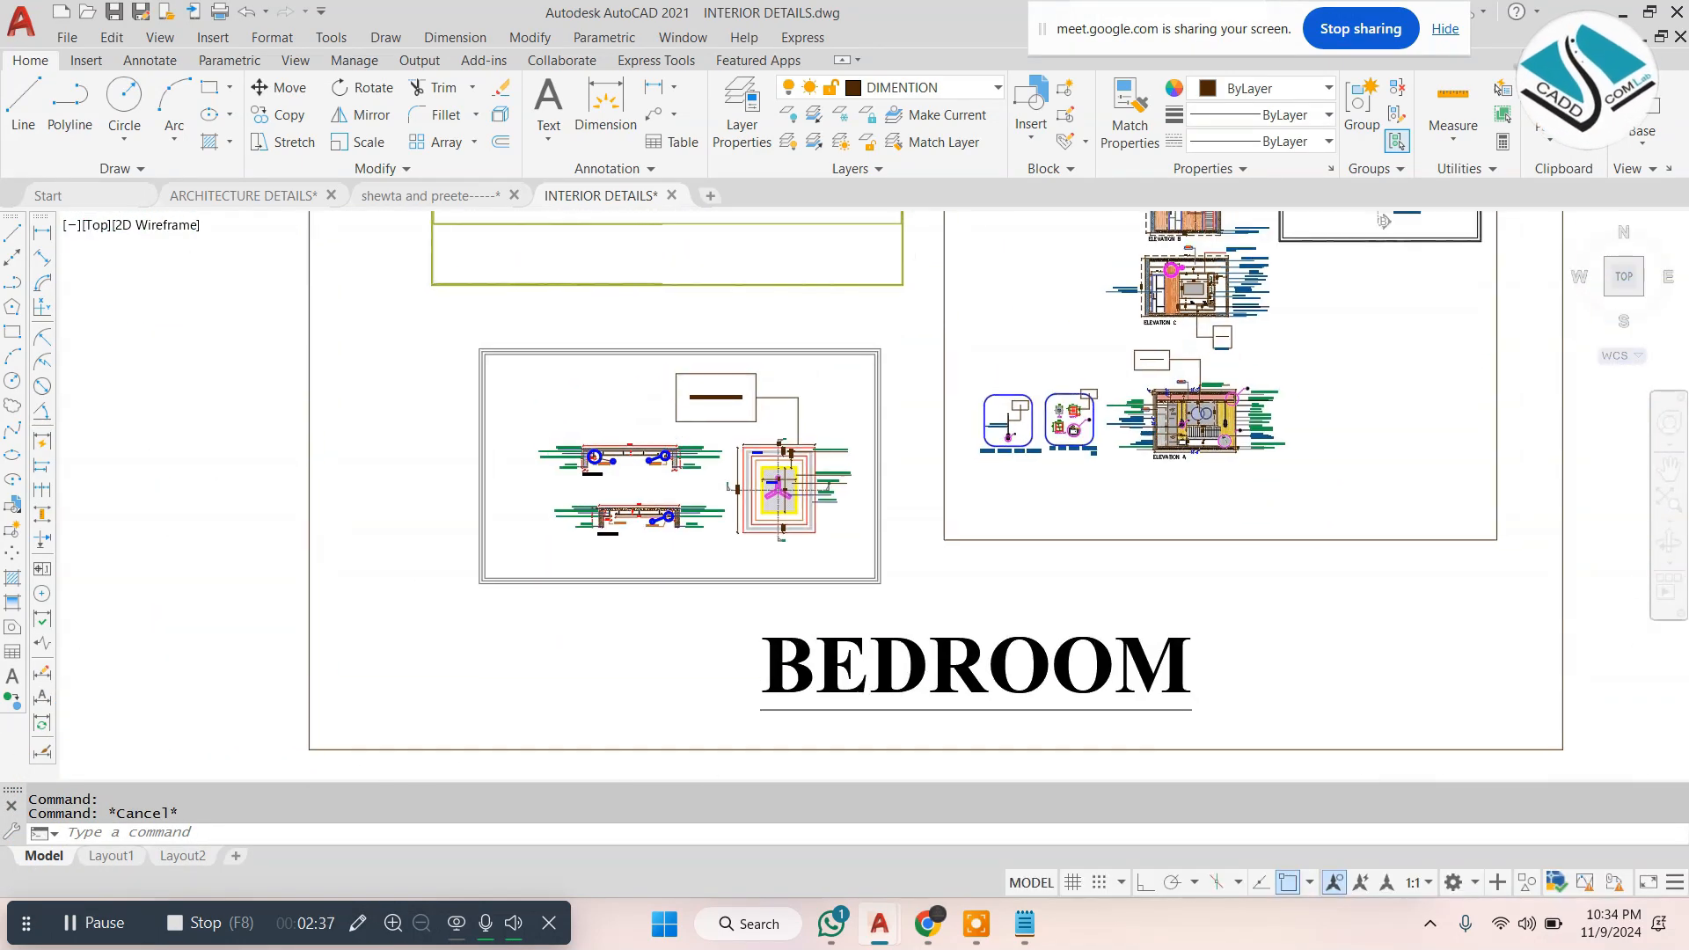
scroll(754, 472, "up", 5)
scroll(814, 483, "down", 5)
scroll(814, 369, "up", 10)
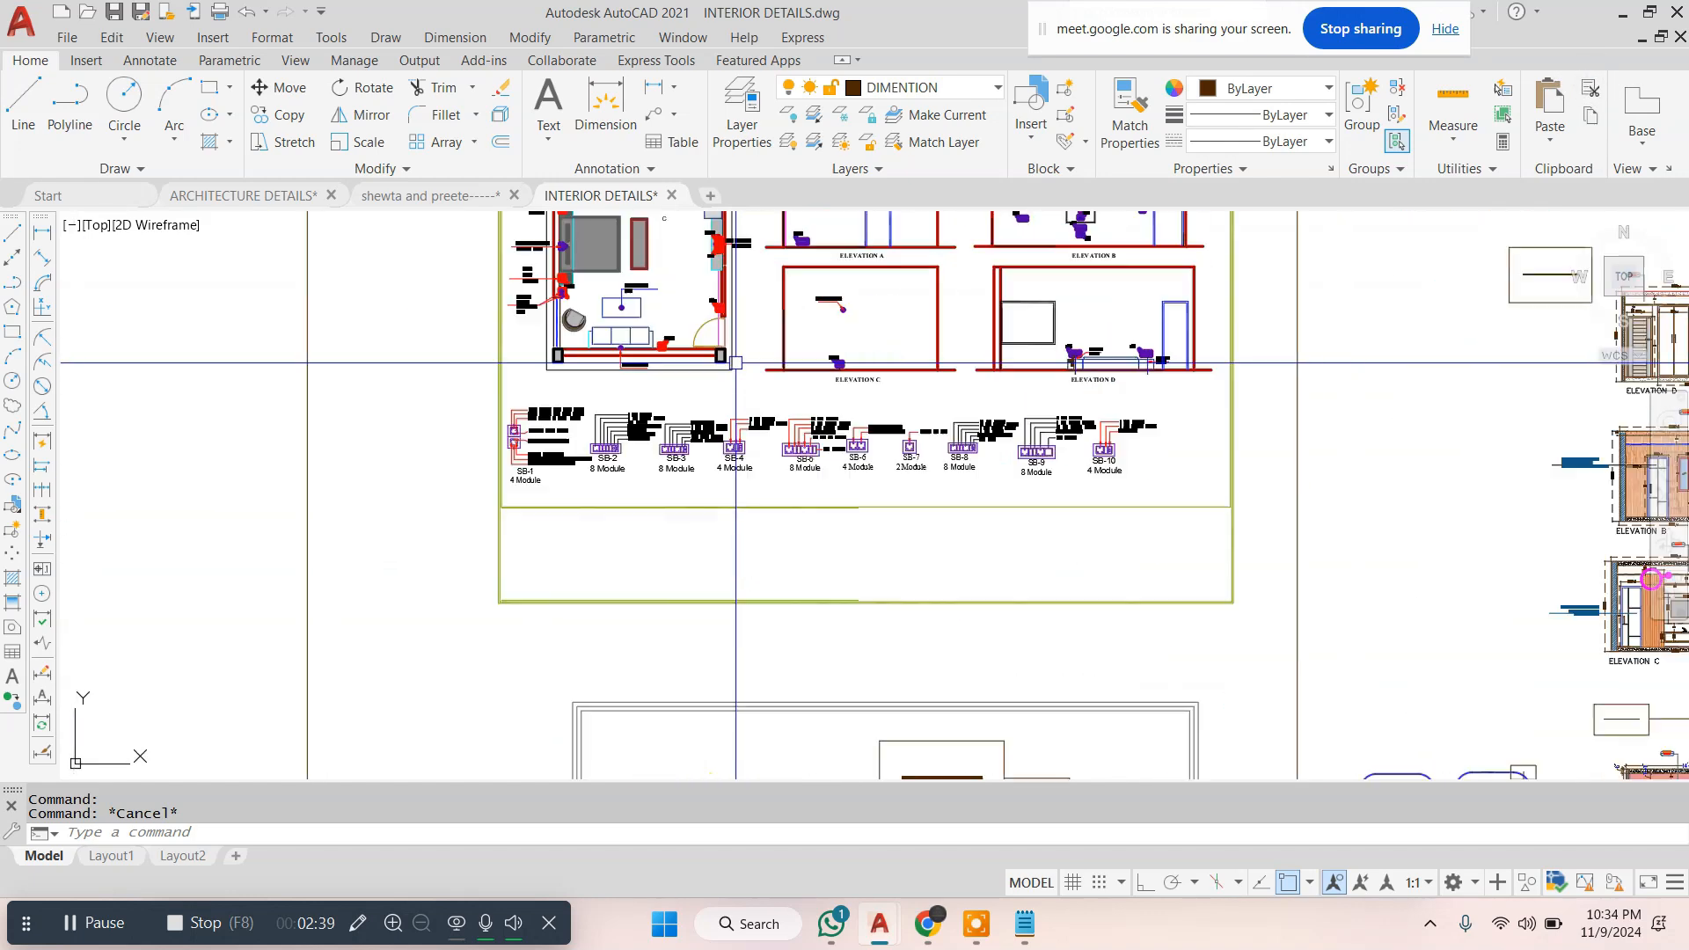
scroll(1004, 396, "up", 3)
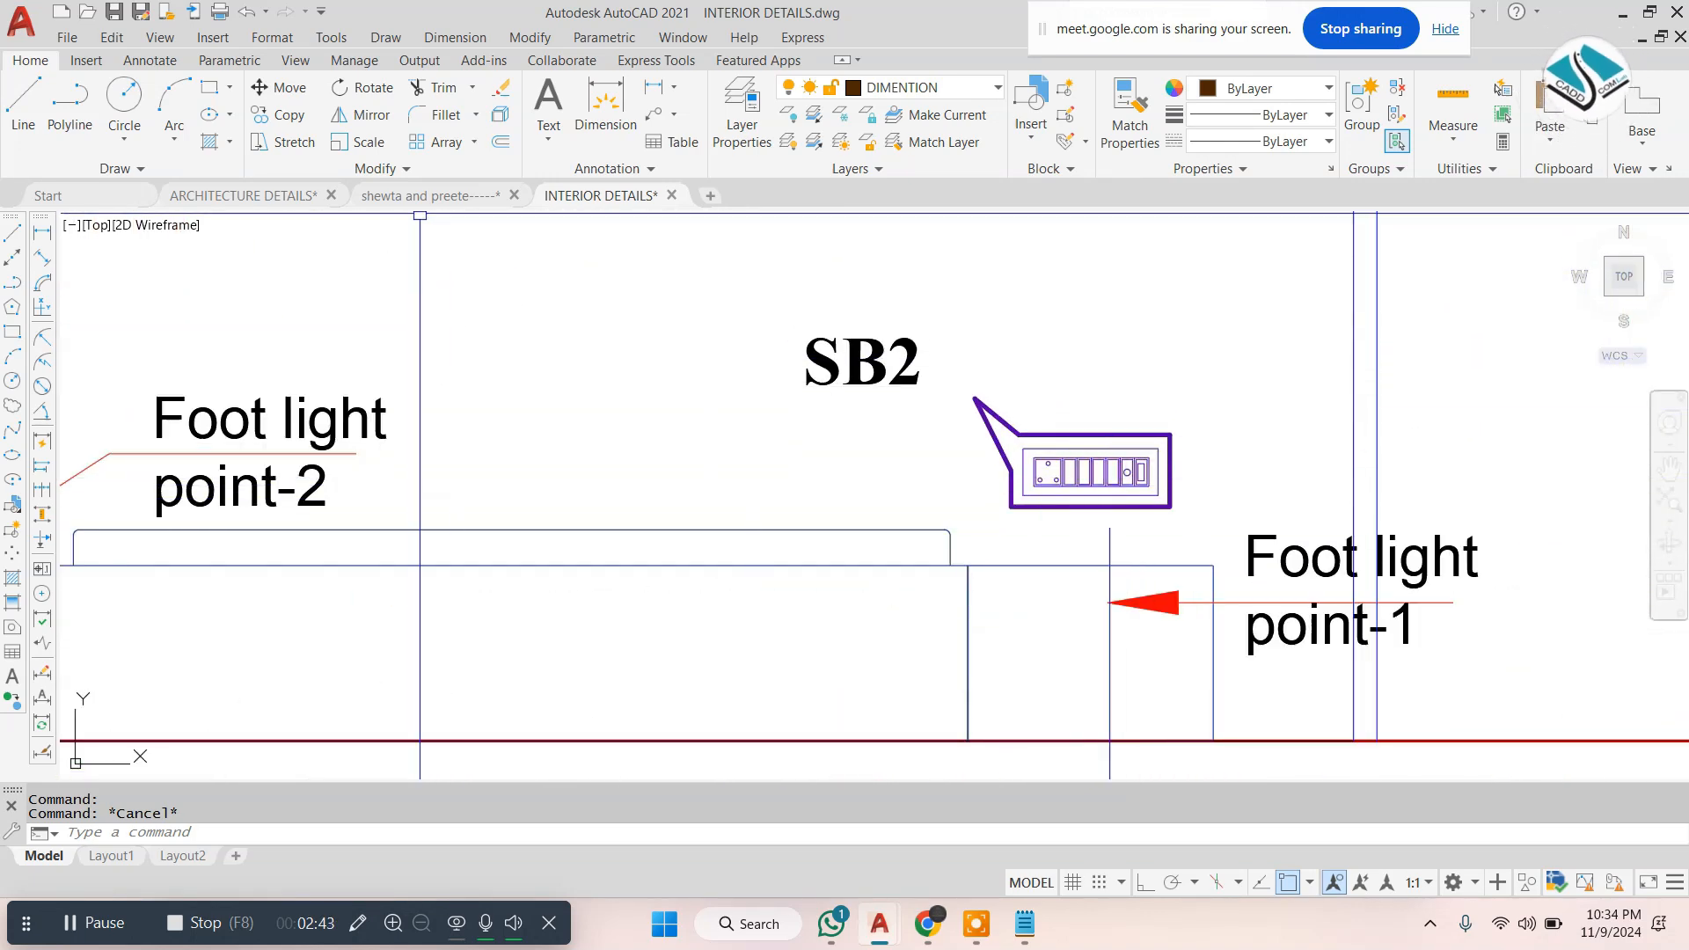
left_click(268, 170)
left_click(267, 176)
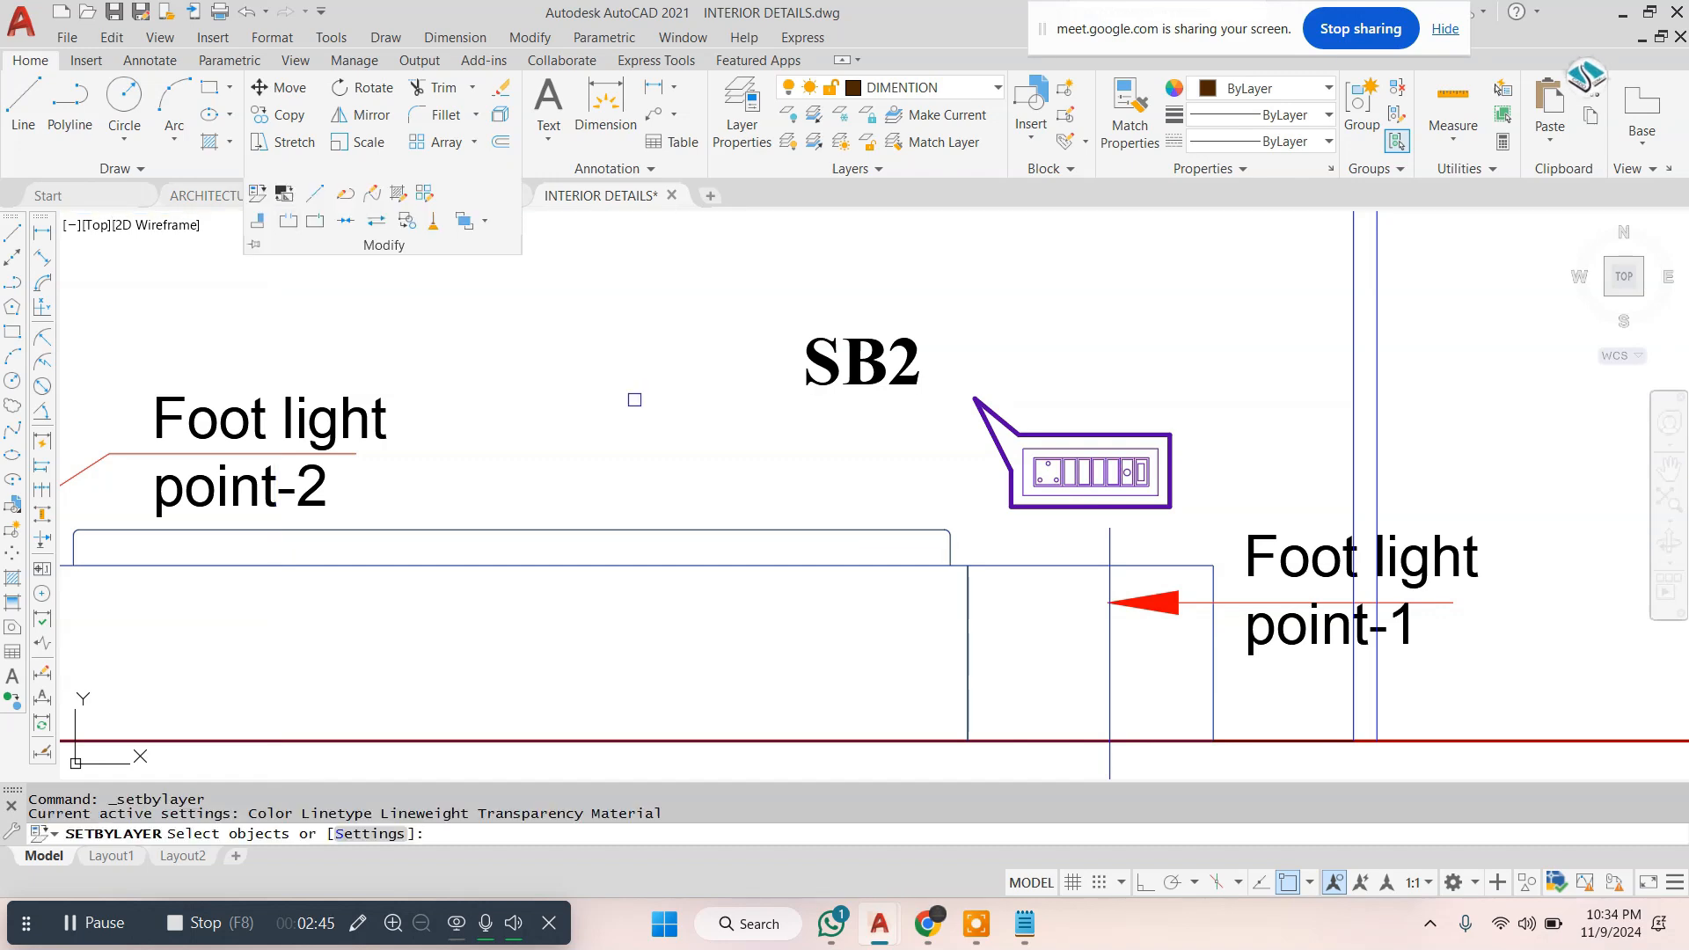
key("Escape")
Return to the house's electrical drawing and inspect the toilet's exhaust fan, wash basin light and plug point
left_click(243, 195)
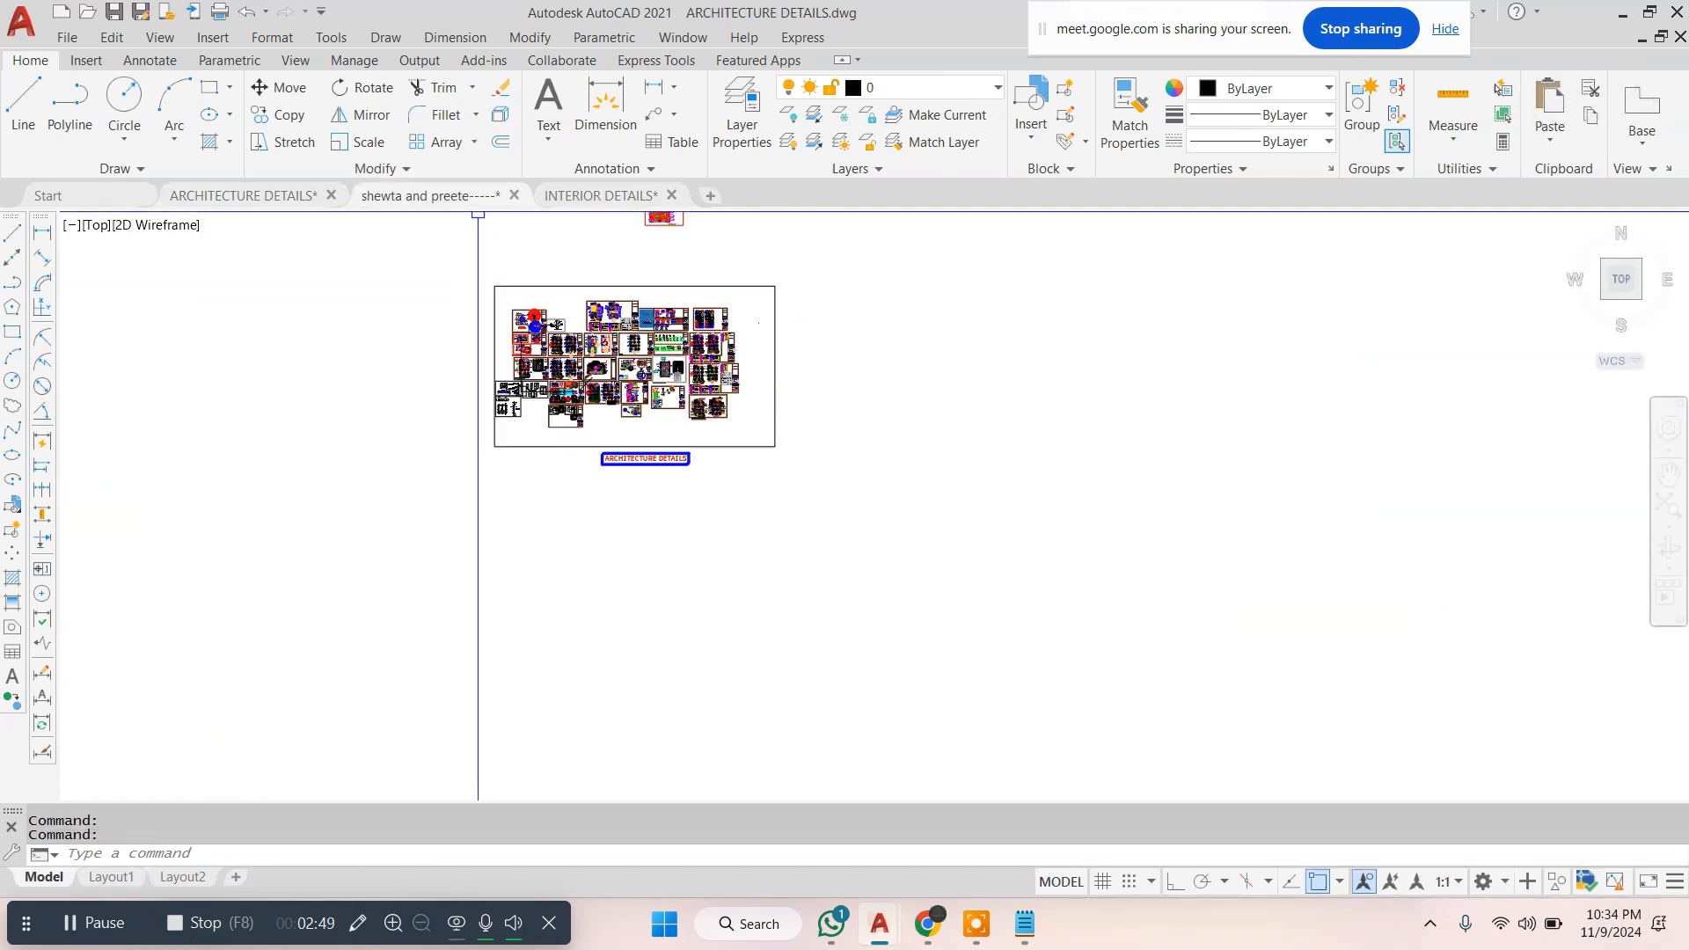
left_click(458, 196)
scroll(921, 435, "up", 2)
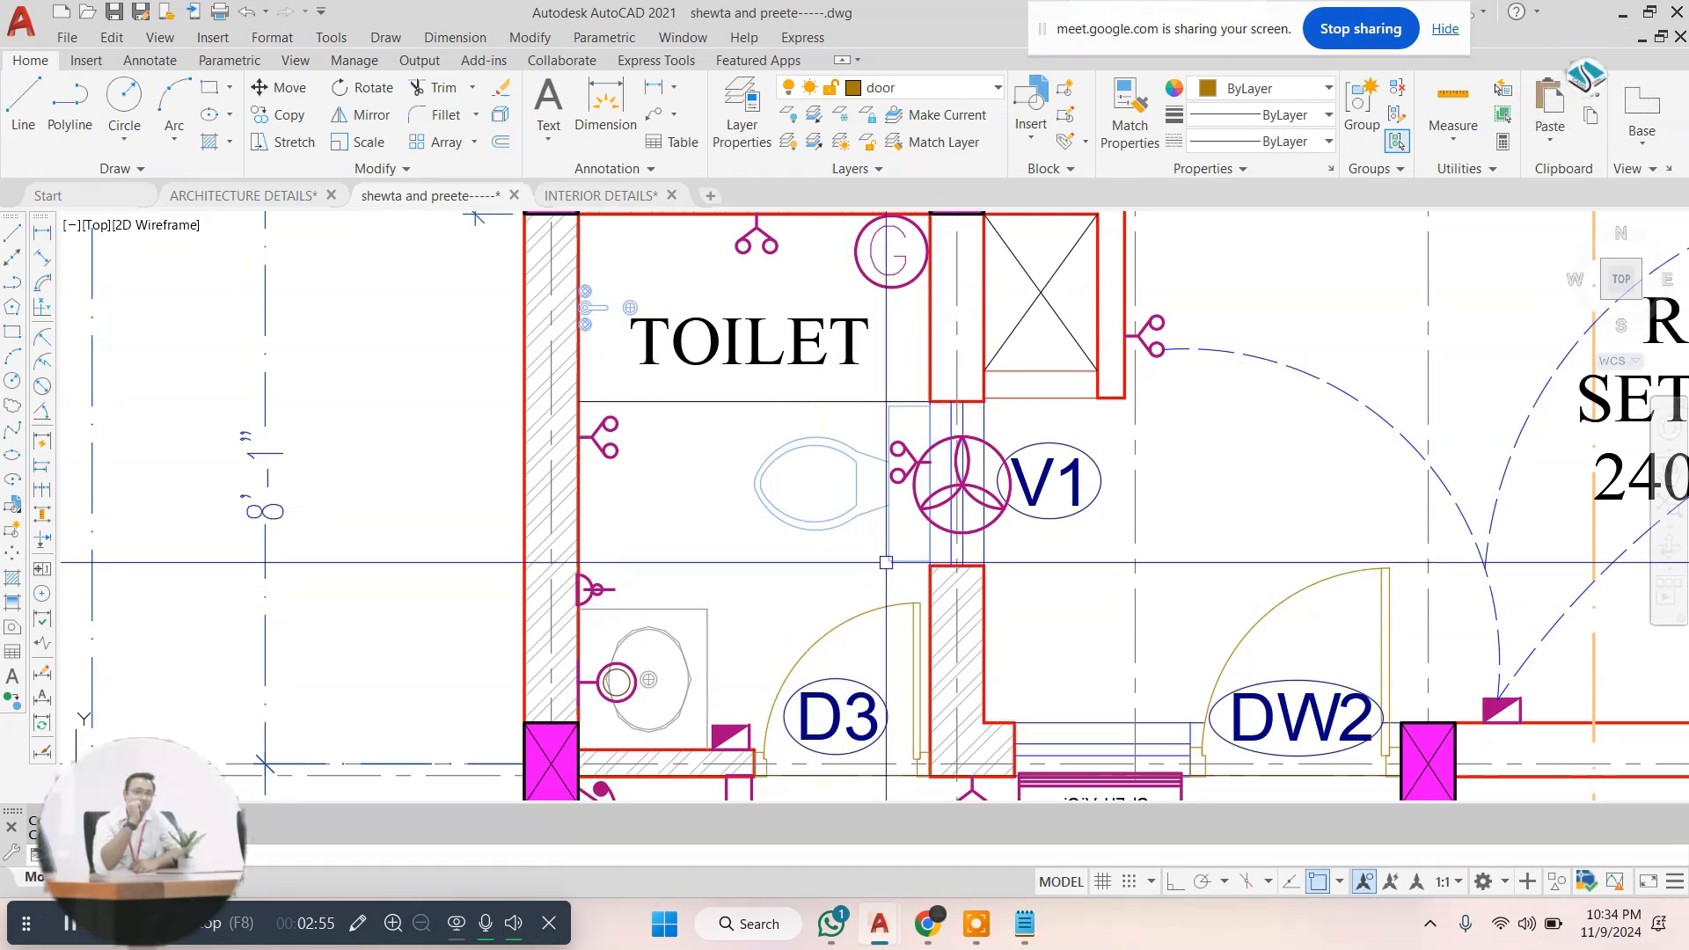
scroll(977, 488, "up", 2)
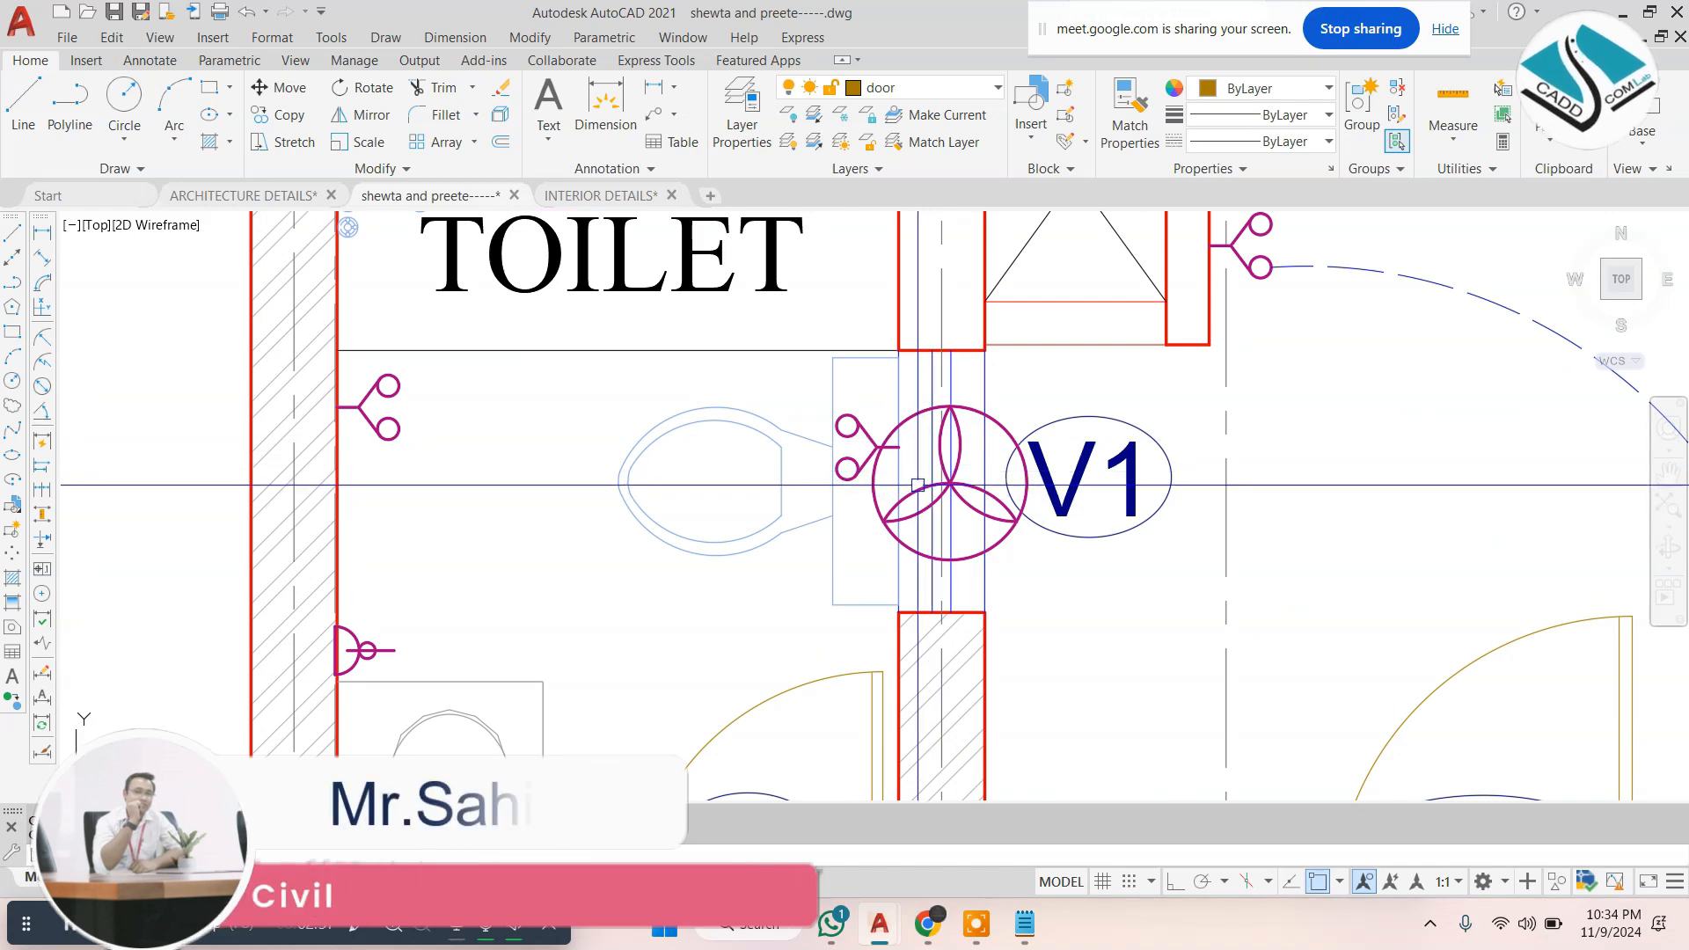
scroll(922, 483, "up", 2)
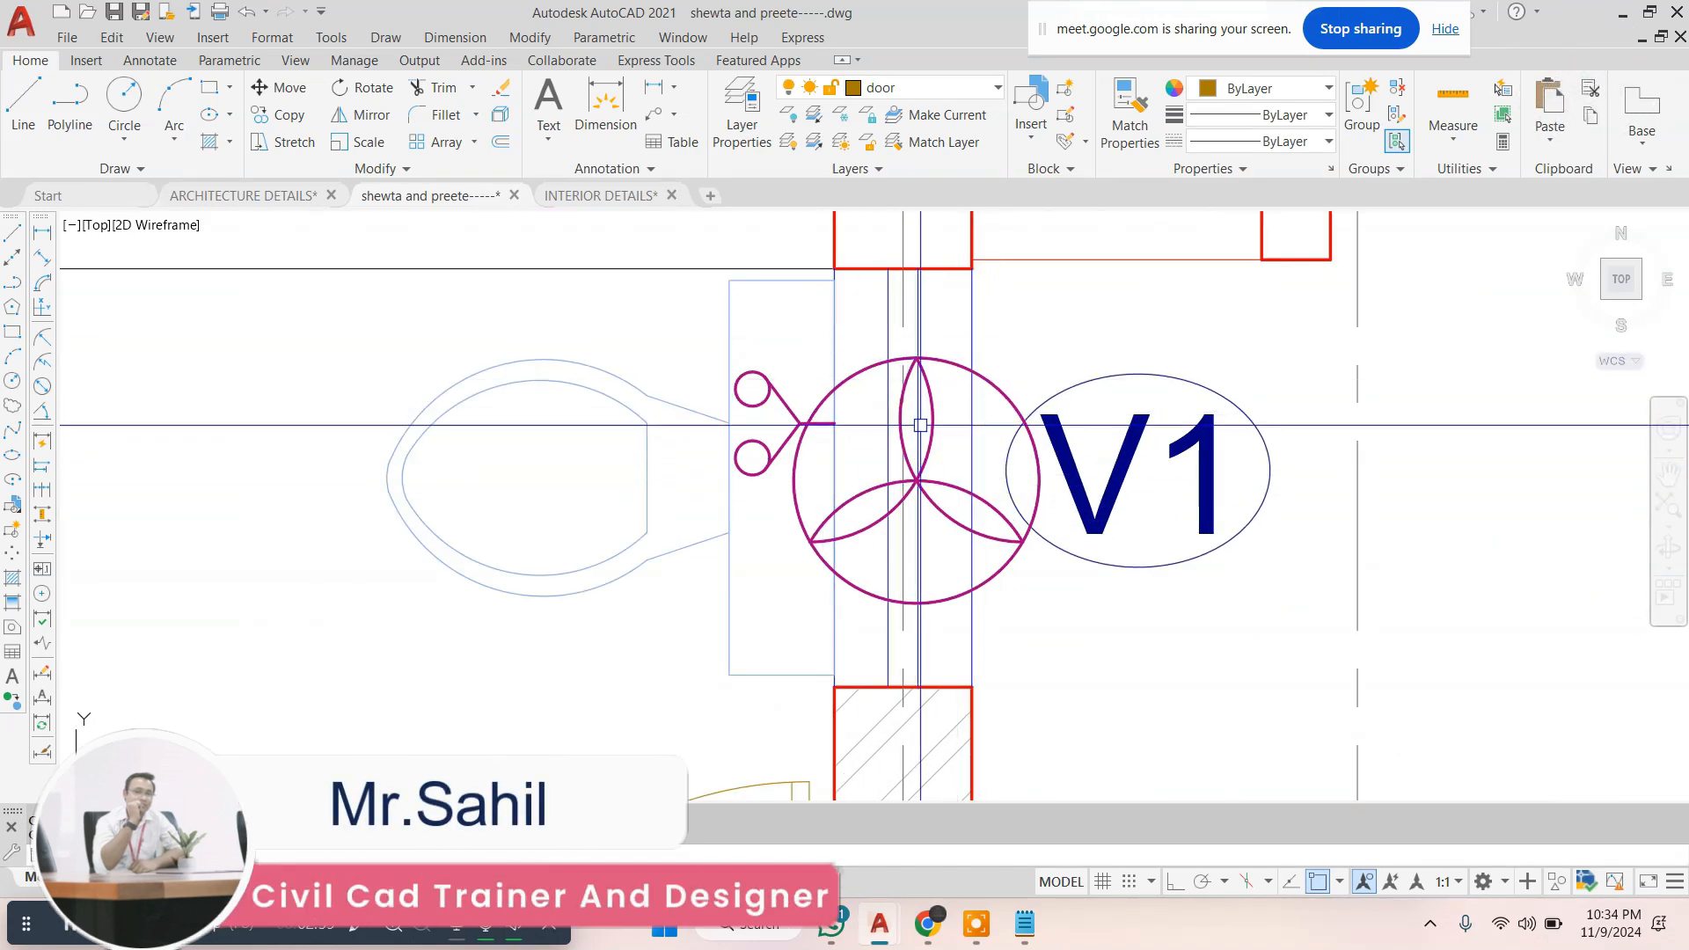
scroll(929, 439, "down", 4)
scroll(689, 463, "up", 3)
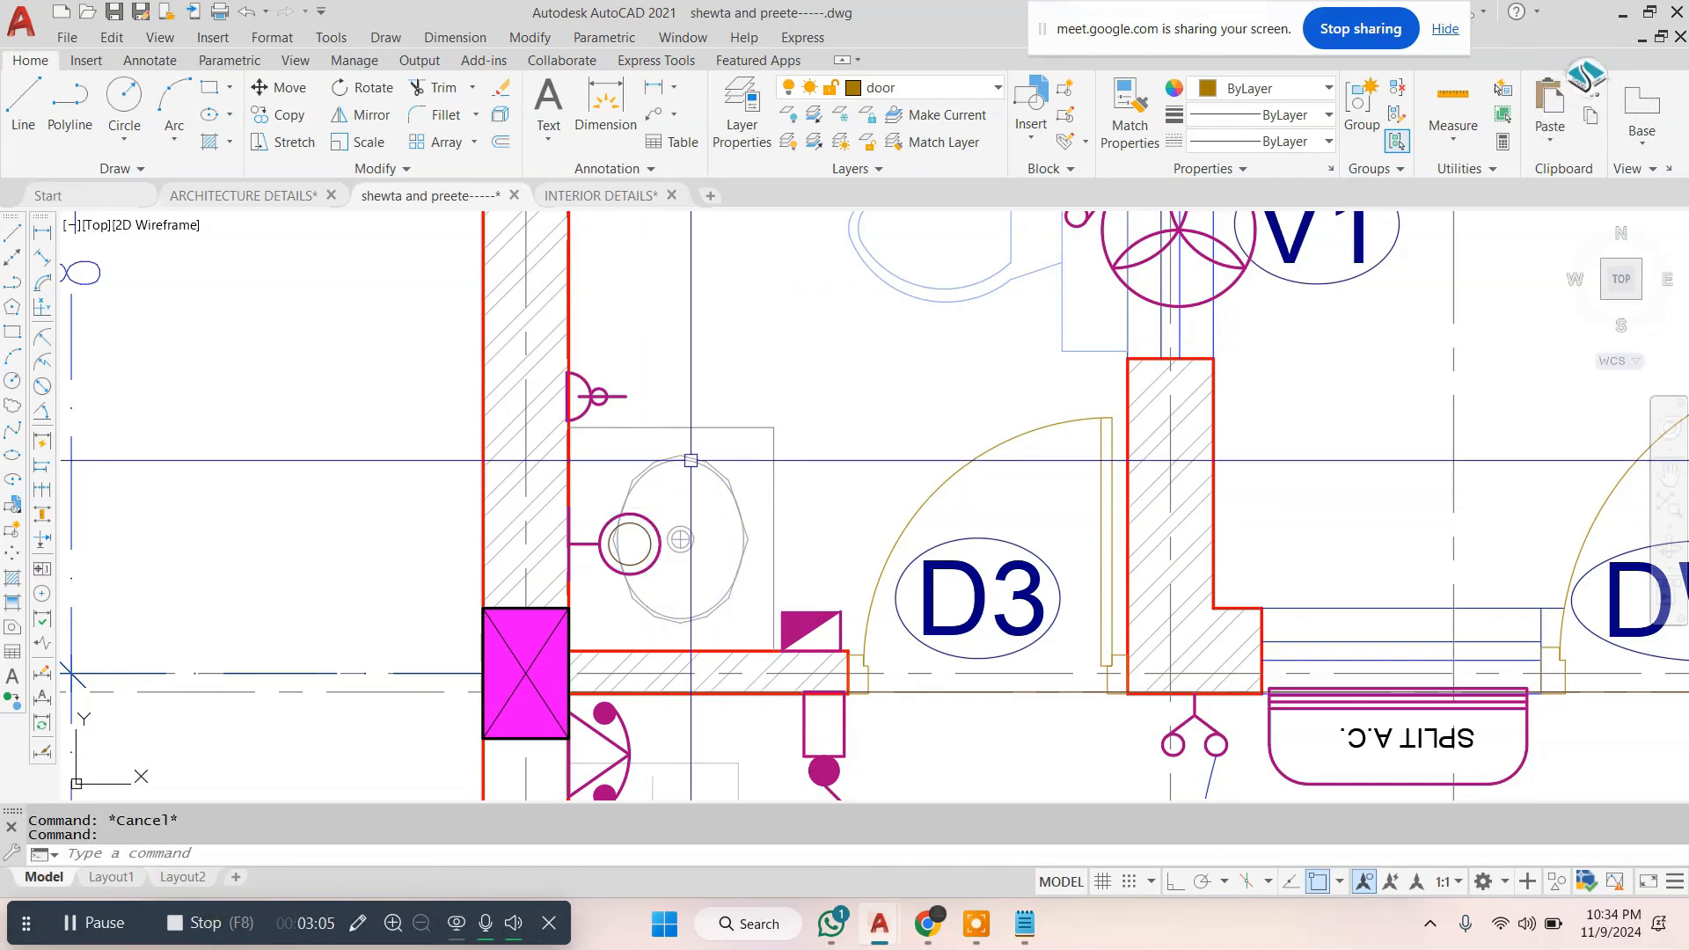
Group the circles and lines of the wash basin light symbol in the toilet
scroll(642, 555, "up", 4)
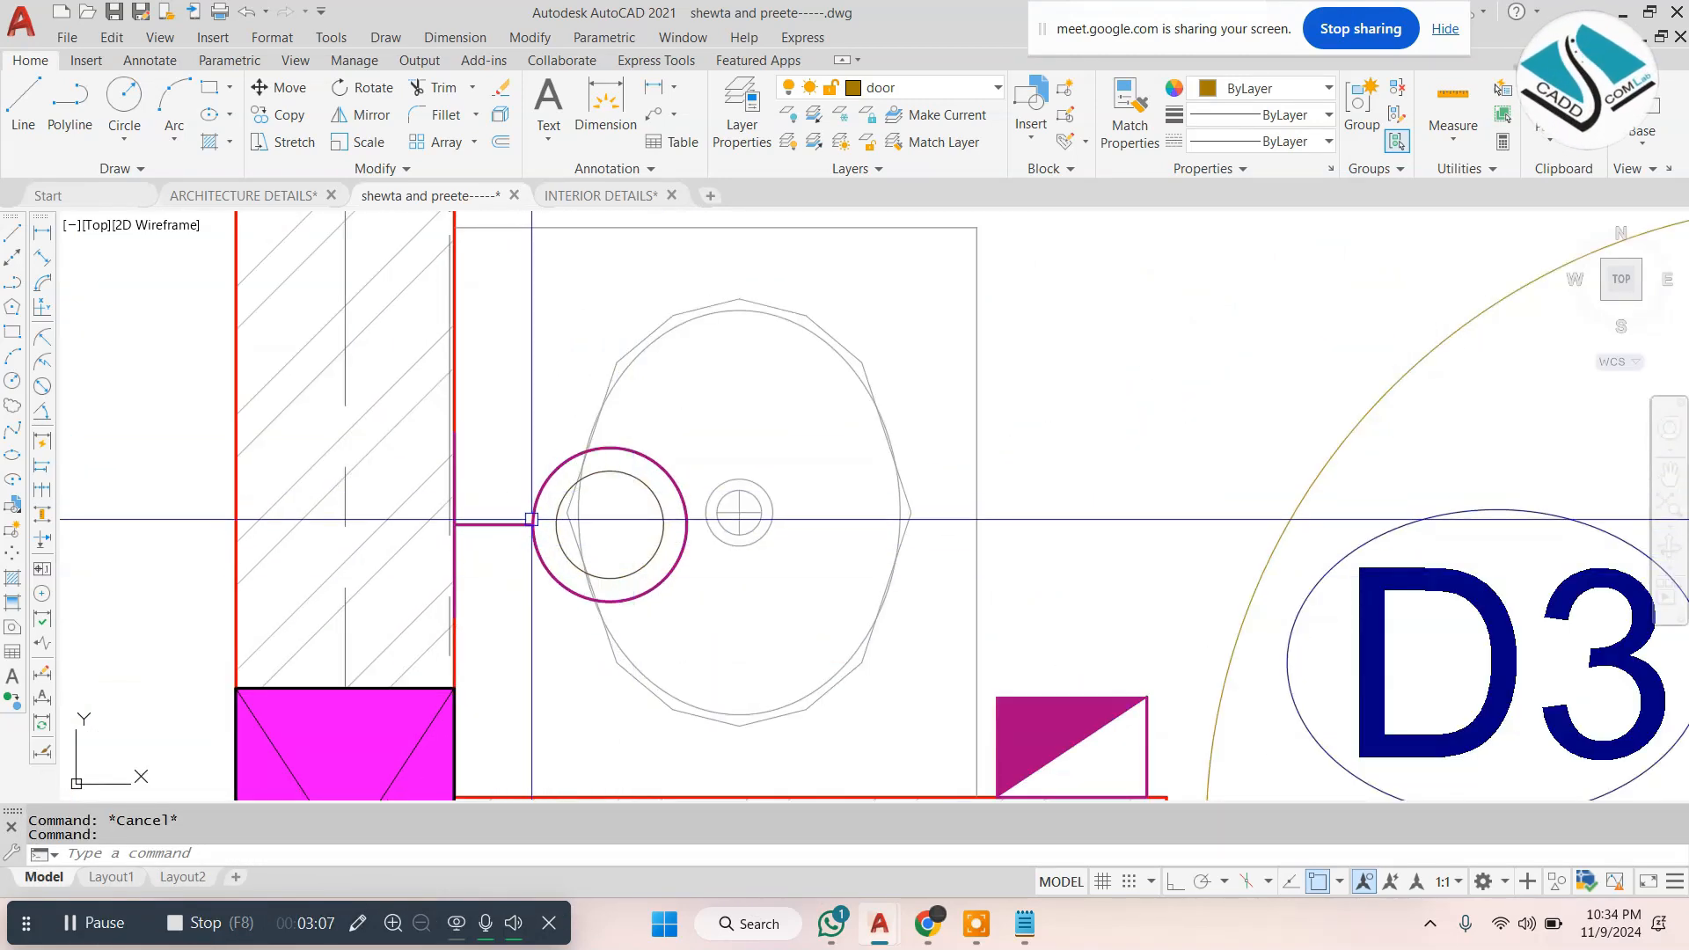
left_click(533, 519)
left_click(438, 415)
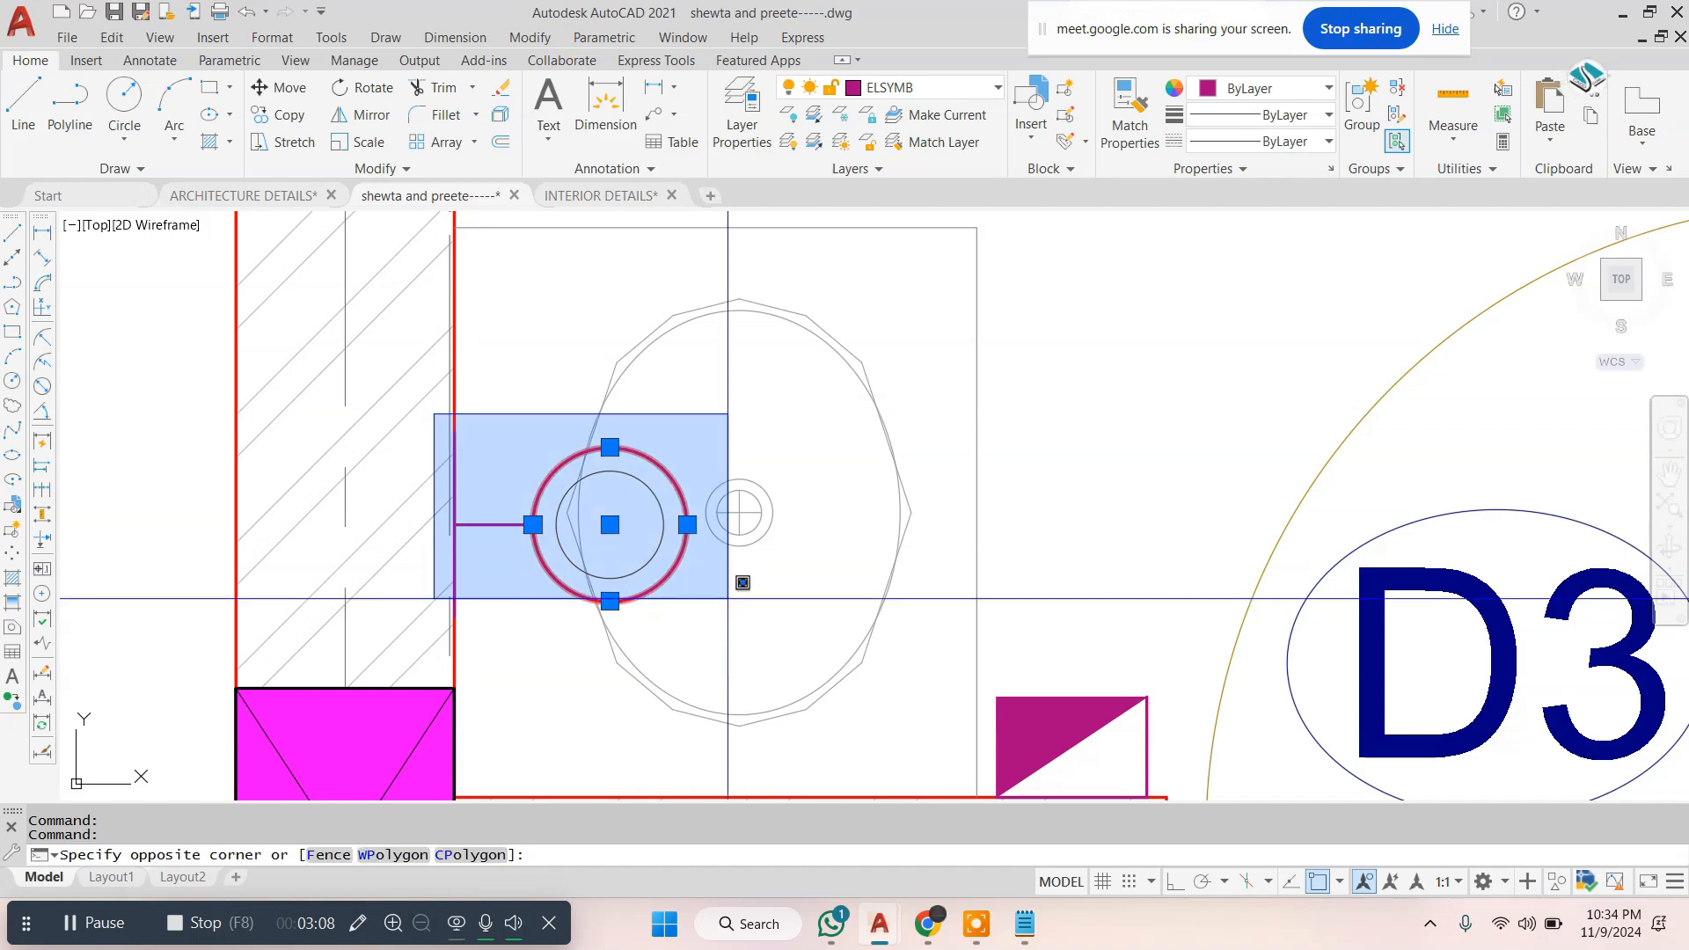
left_click(747, 682)
left_click(1362, 104)
Inspect the plug point symbol above the toilet's wash basin by selecting it, and clear the selection
scroll(532, 581, "down", 2)
scroll(532, 378, "up", 3)
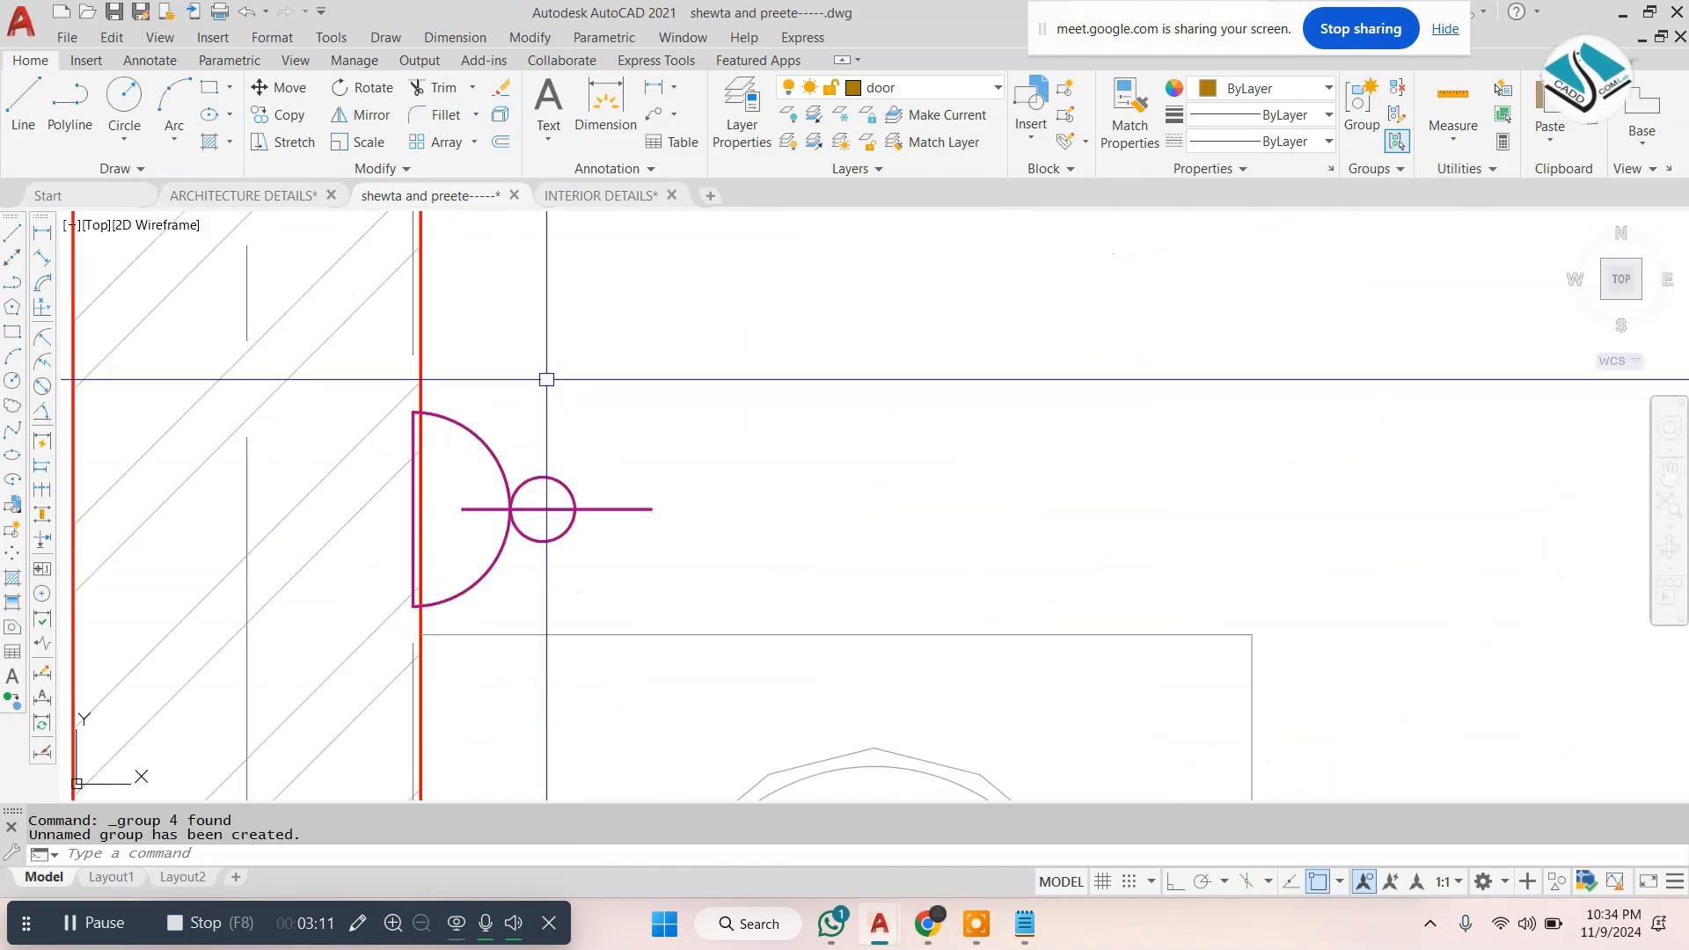
left_click(546, 378)
left_click(505, 480)
key("Escape")
Review the legend's washbasin plug point, wash basin light, exhaust fan and geyser rows with their mounting heights
scroll(649, 389, "down", 7)
scroll(662, 382, "down", 2)
middle_click_drag(1373, 400, 644, 382)
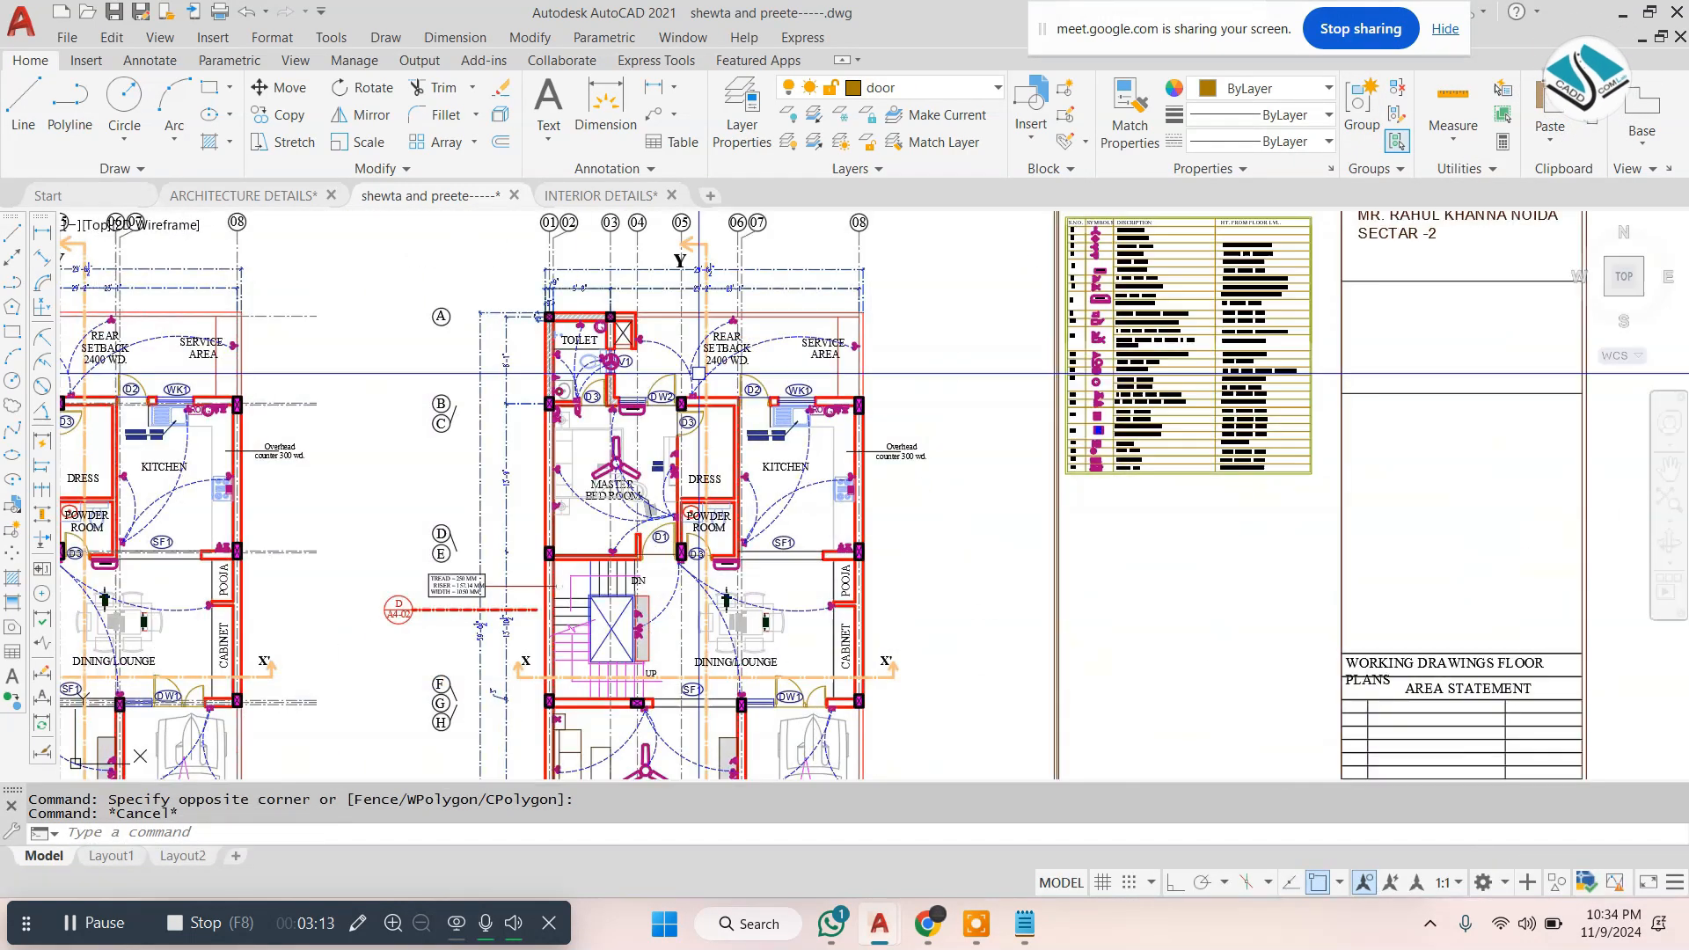
scroll(1231, 387, "up", 6)
middle_click_drag(1176, 373, 1169, 566)
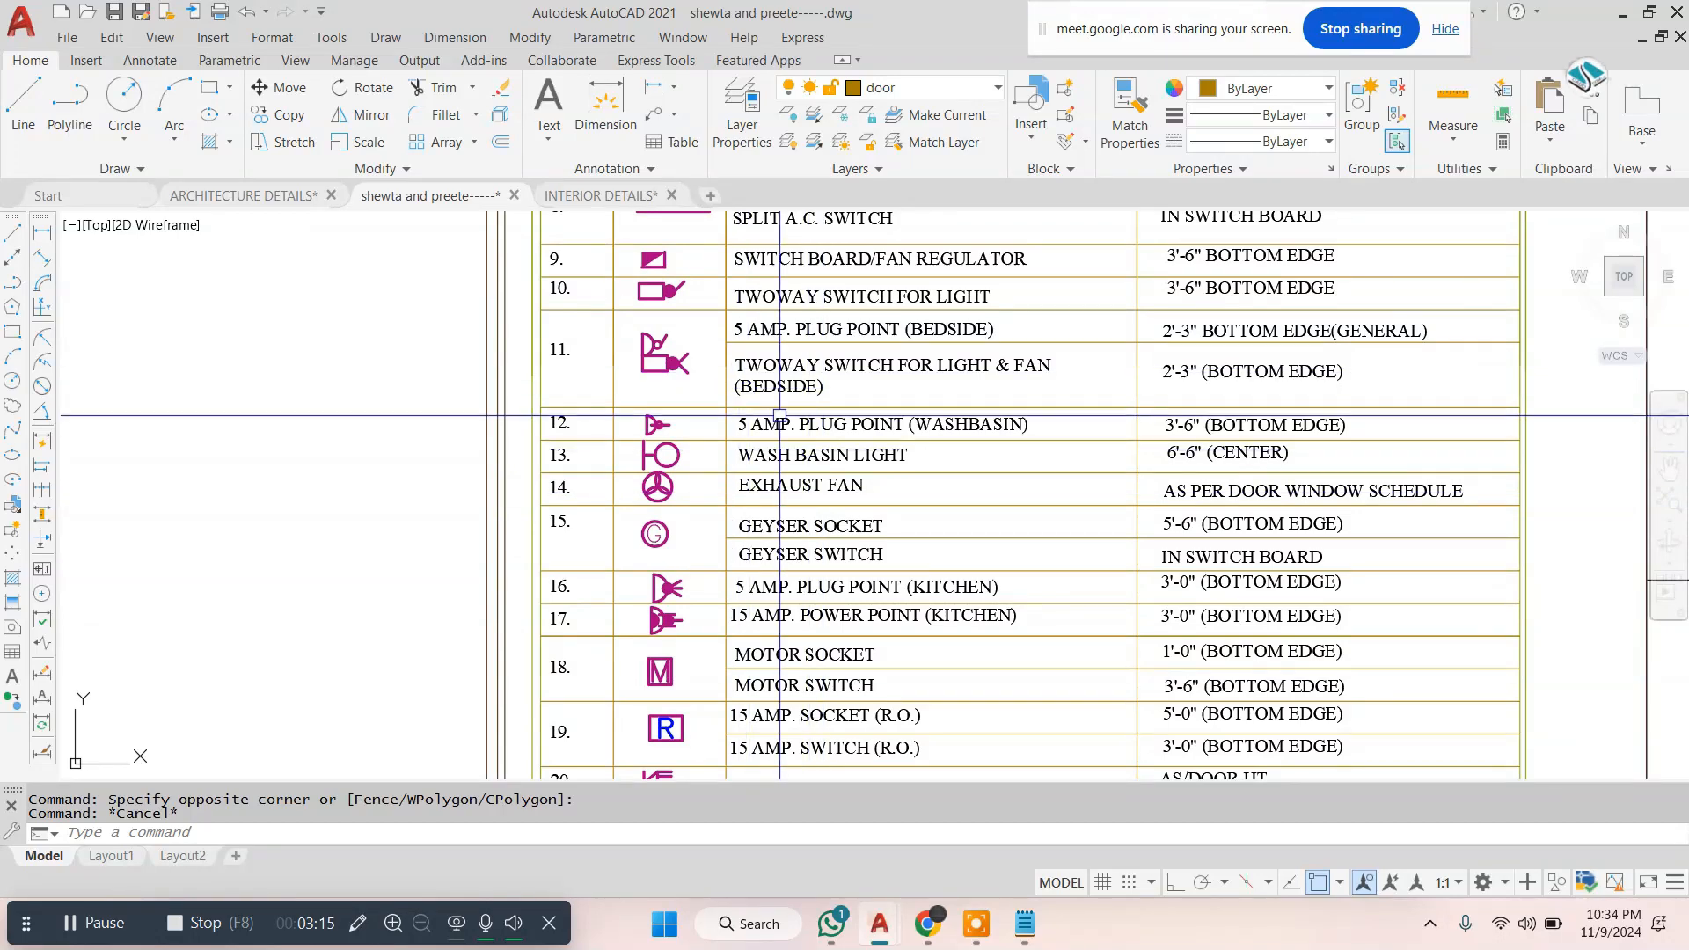
scroll(779, 414, "up", 4)
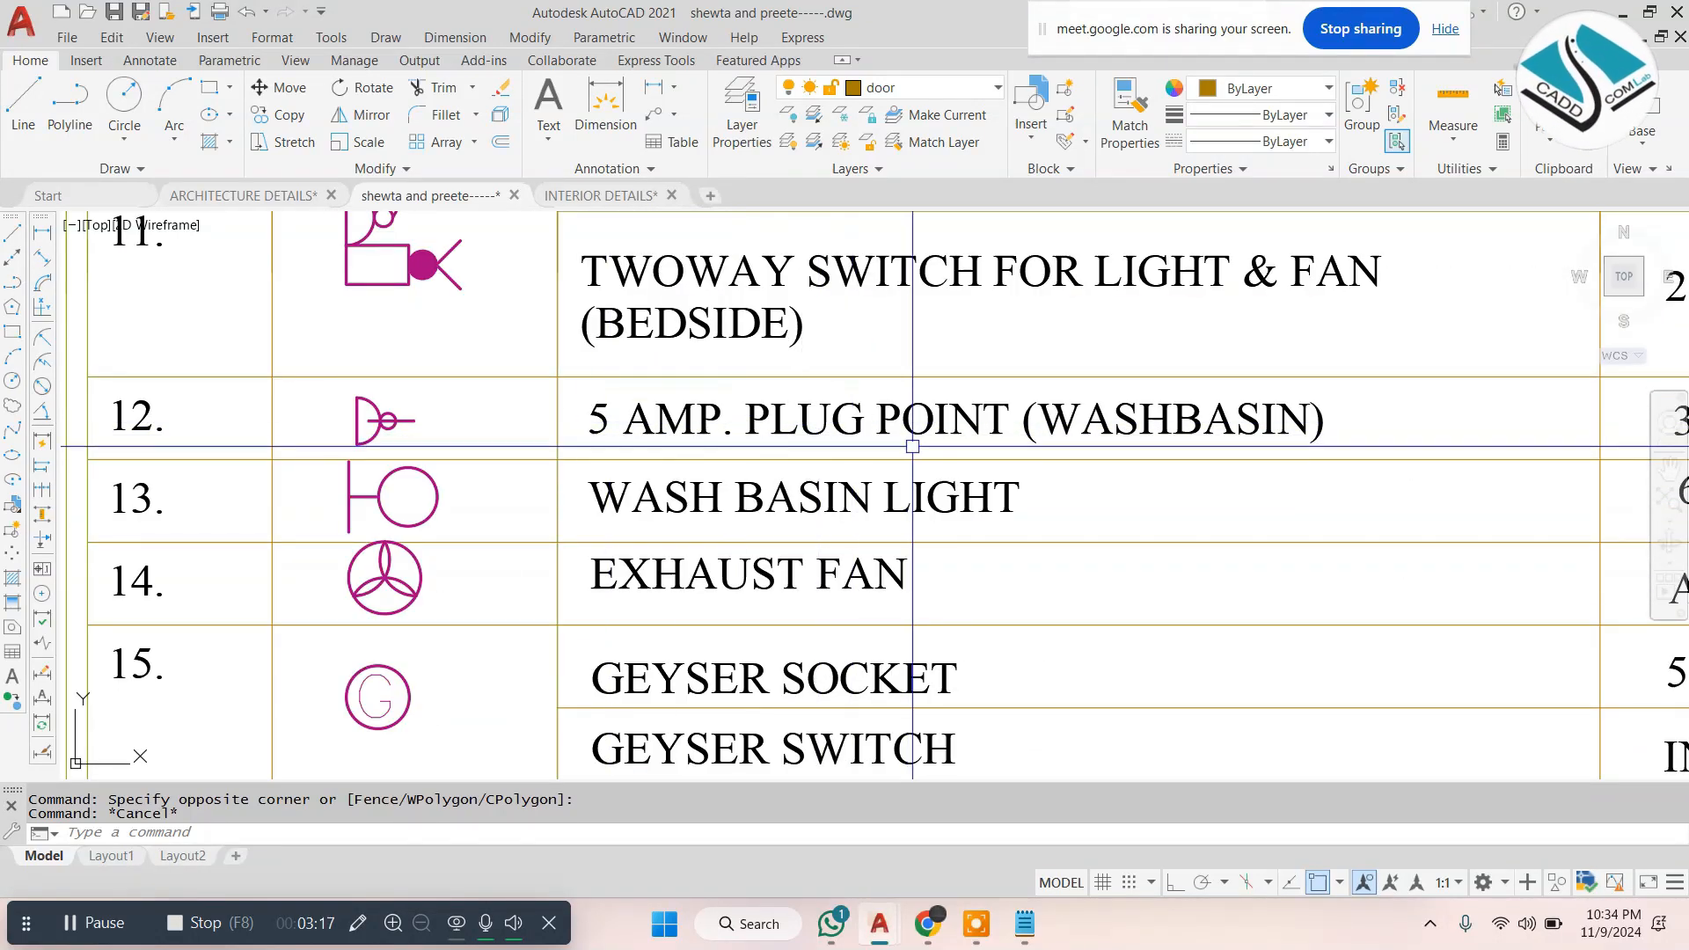
scroll(984, 483, "down", 3)
middle_click_drag(985, 483, 752, 468)
scroll(1072, 430, "up", 2)
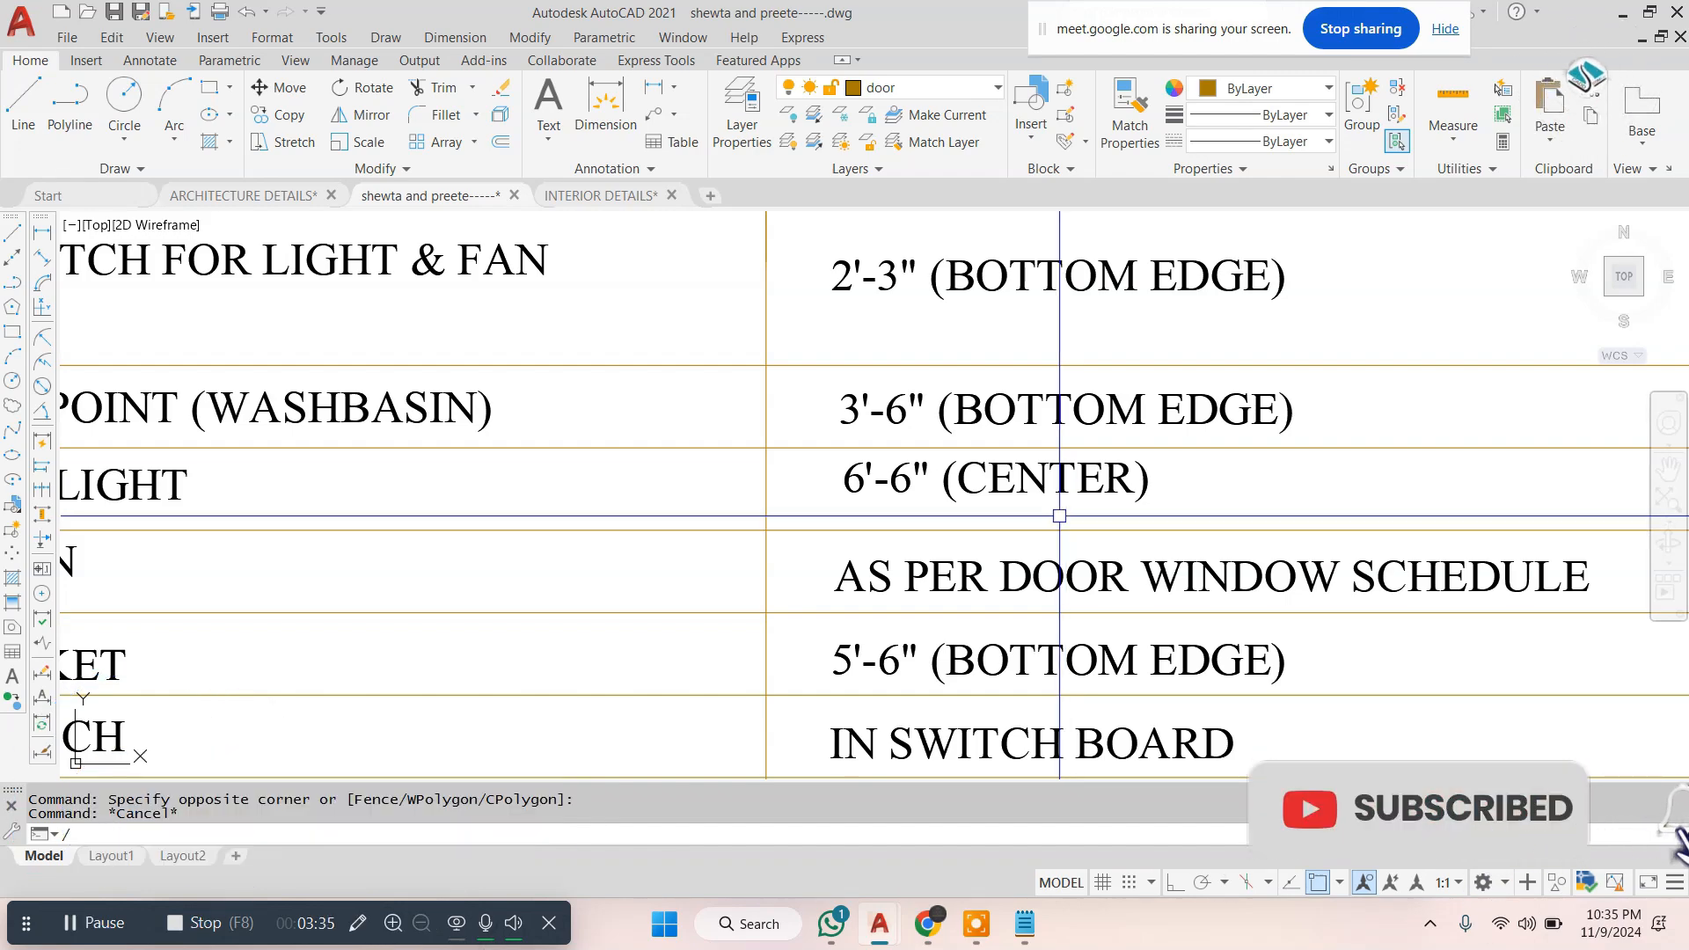
Change the solid hatch colour of the toilet's switch board symbol beside door D3 to dark green
scroll(669, 492, "down", 8)
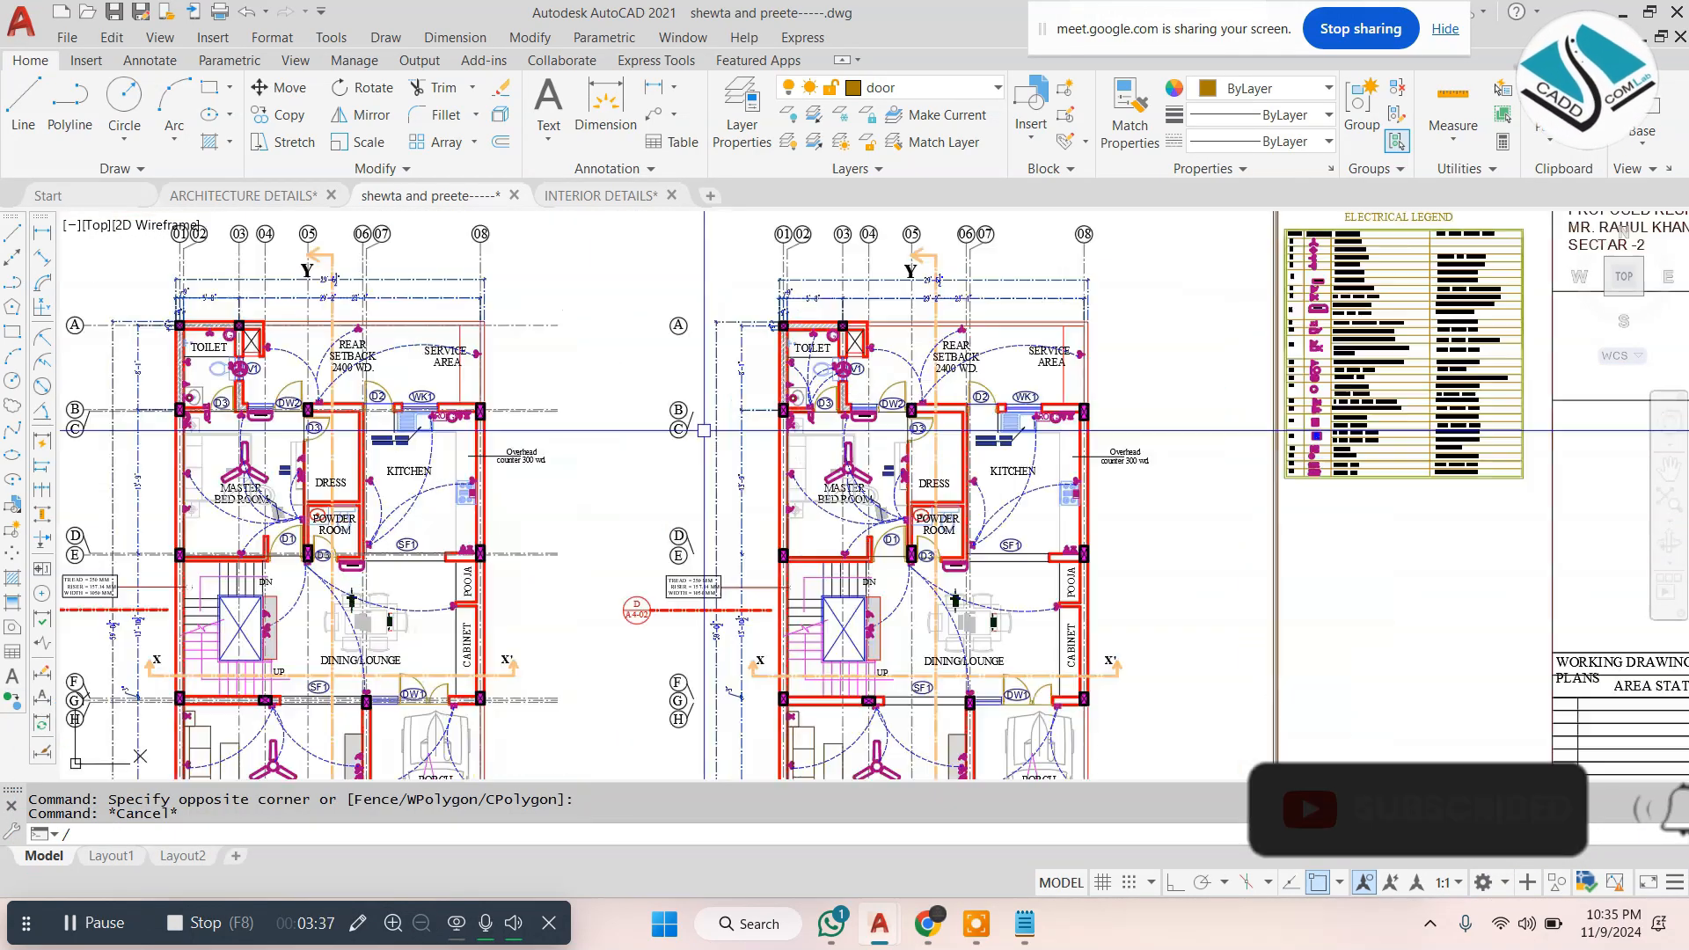
scroll(211, 379, "up", 10)
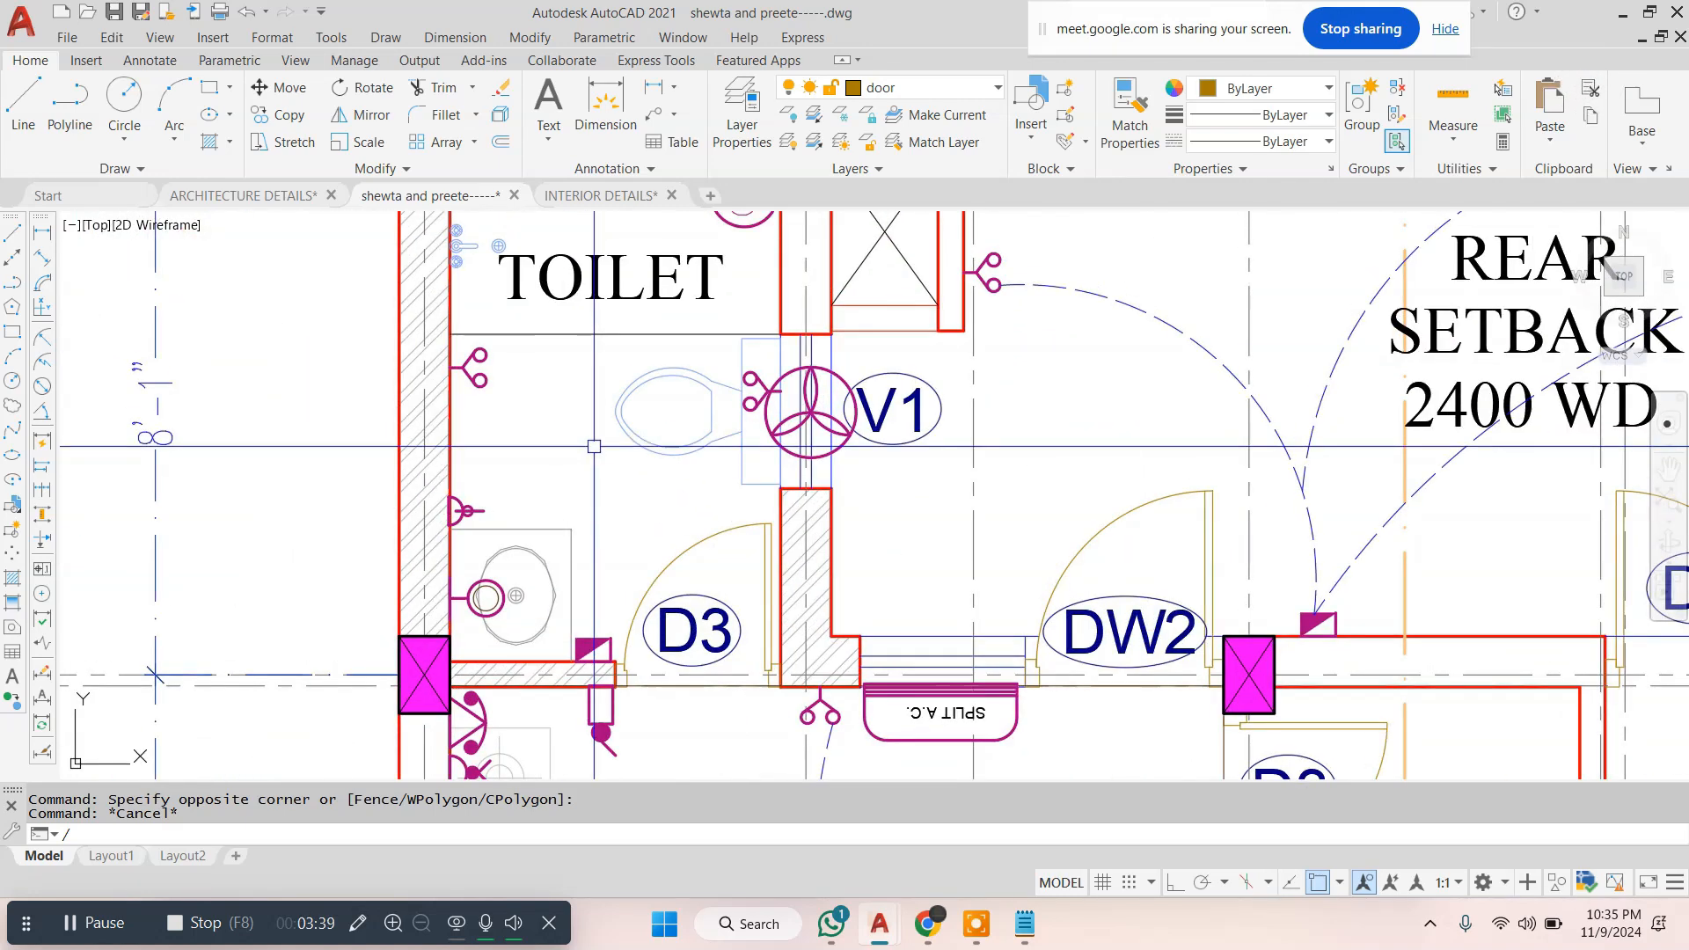
scroll(594, 651, "up", 3)
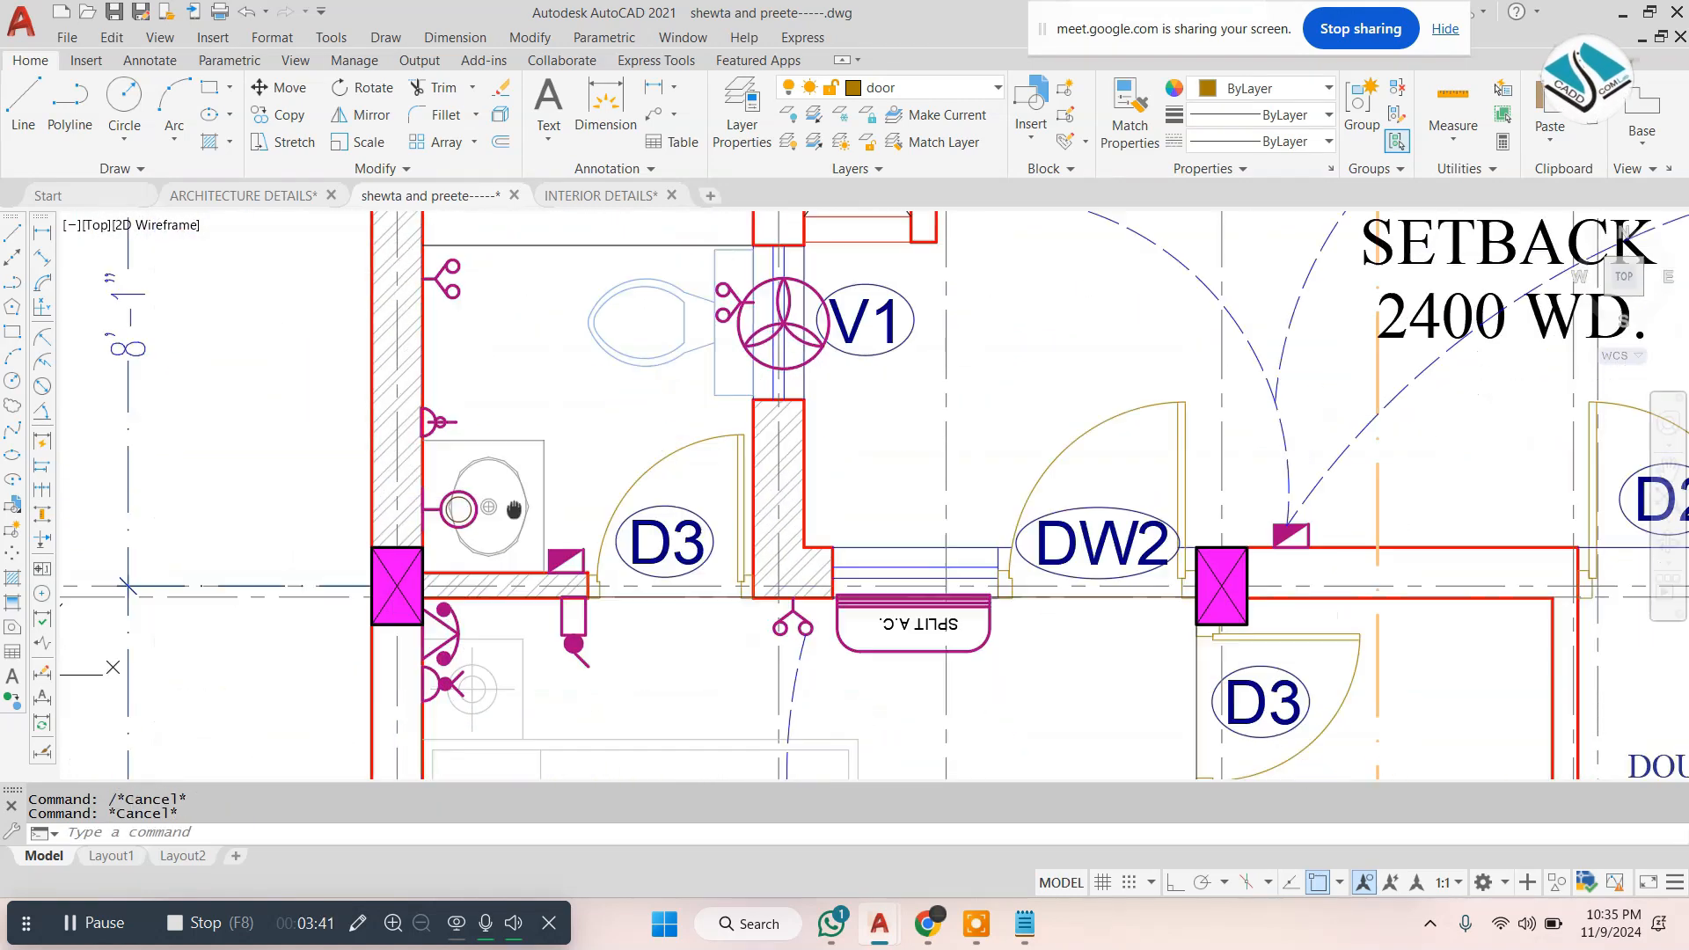
scroll(545, 472, "up", 2)
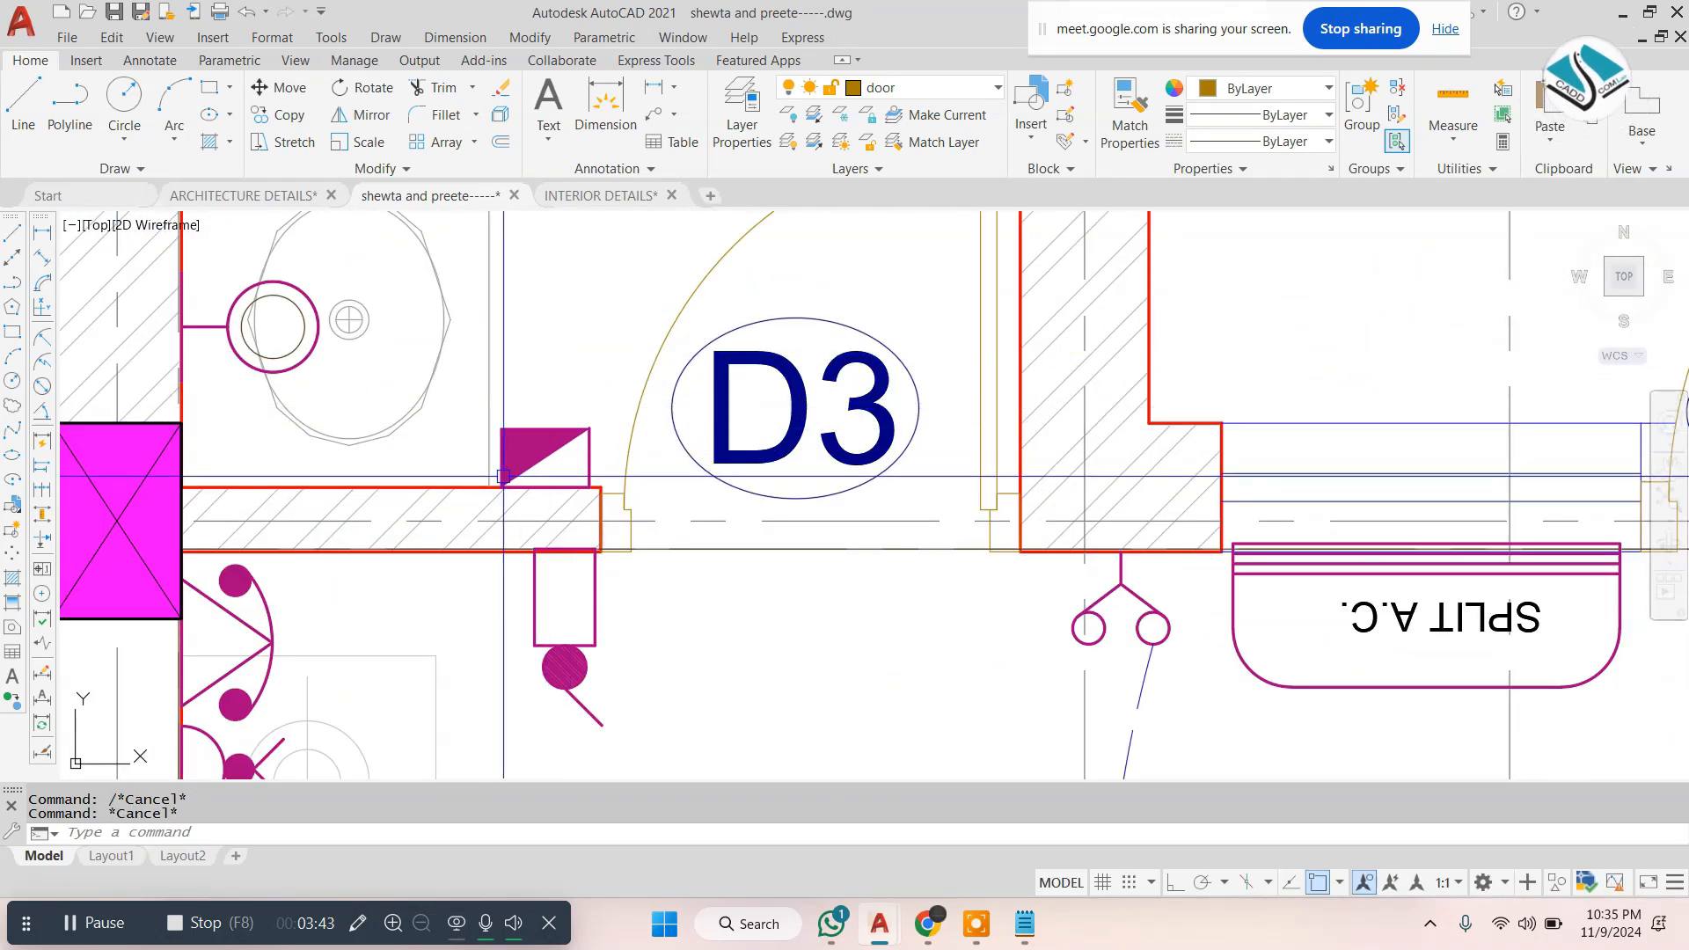
scroll(503, 476, "up", 2)
left_click(581, 429)
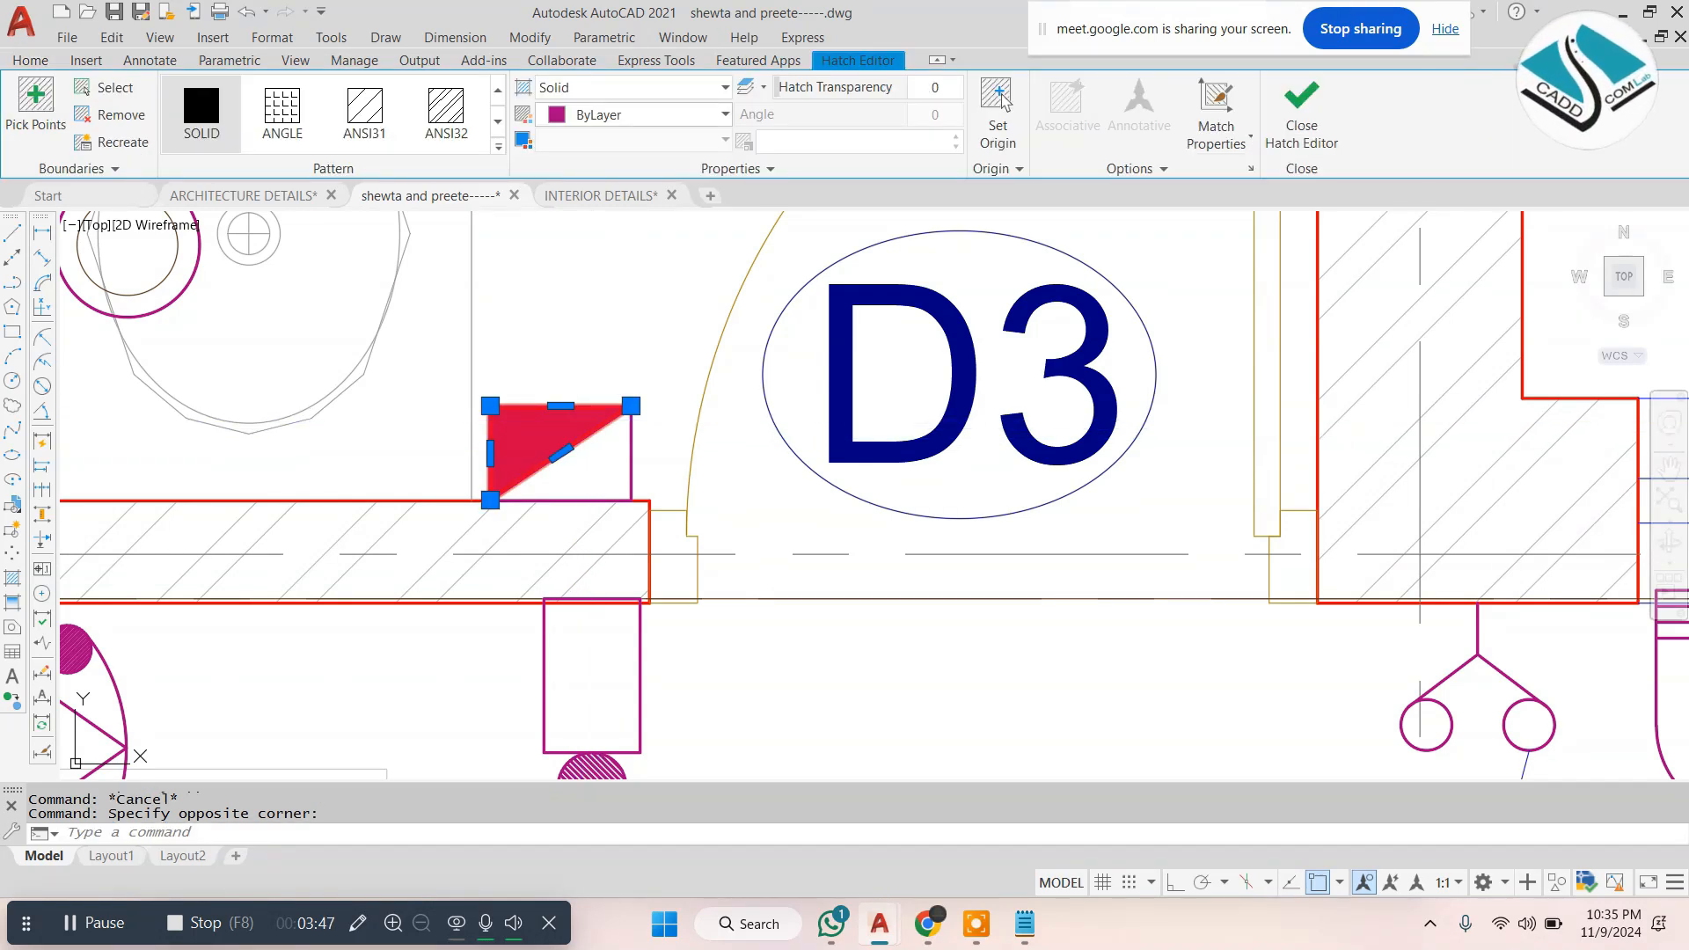
left_click(652, 115)
key("Escape")
key("Escape")
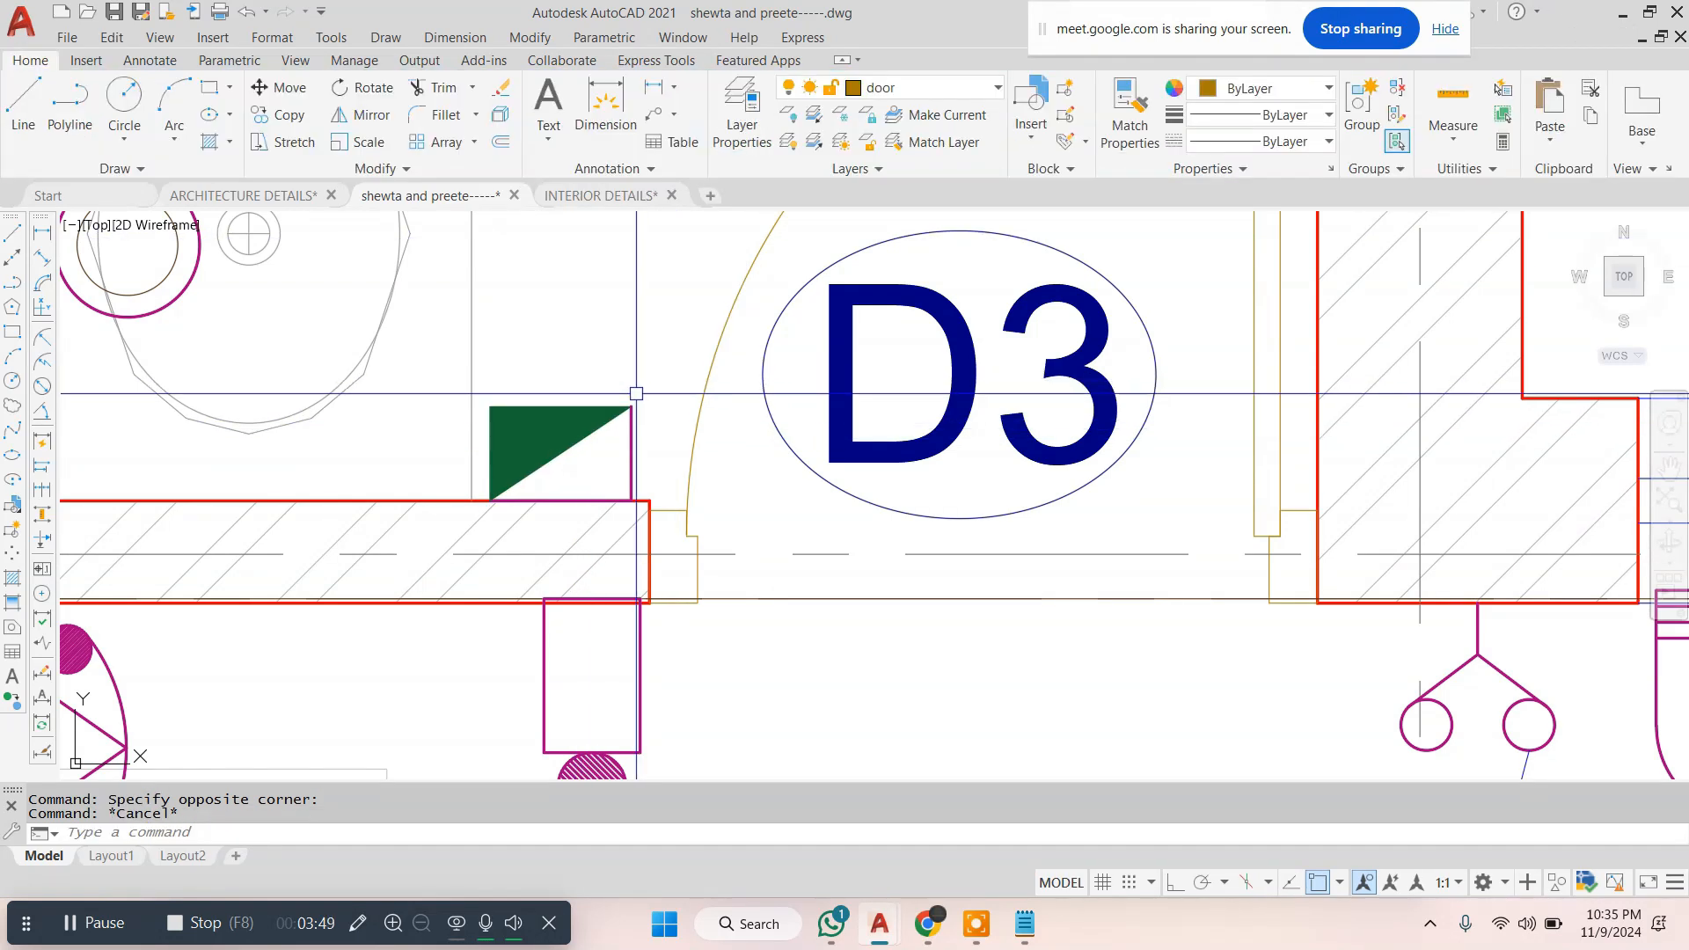
Group the hatch and outline of the toilet's switch board symbol and select the grouped symbol
left_click(478, 388)
left_click(667, 515)
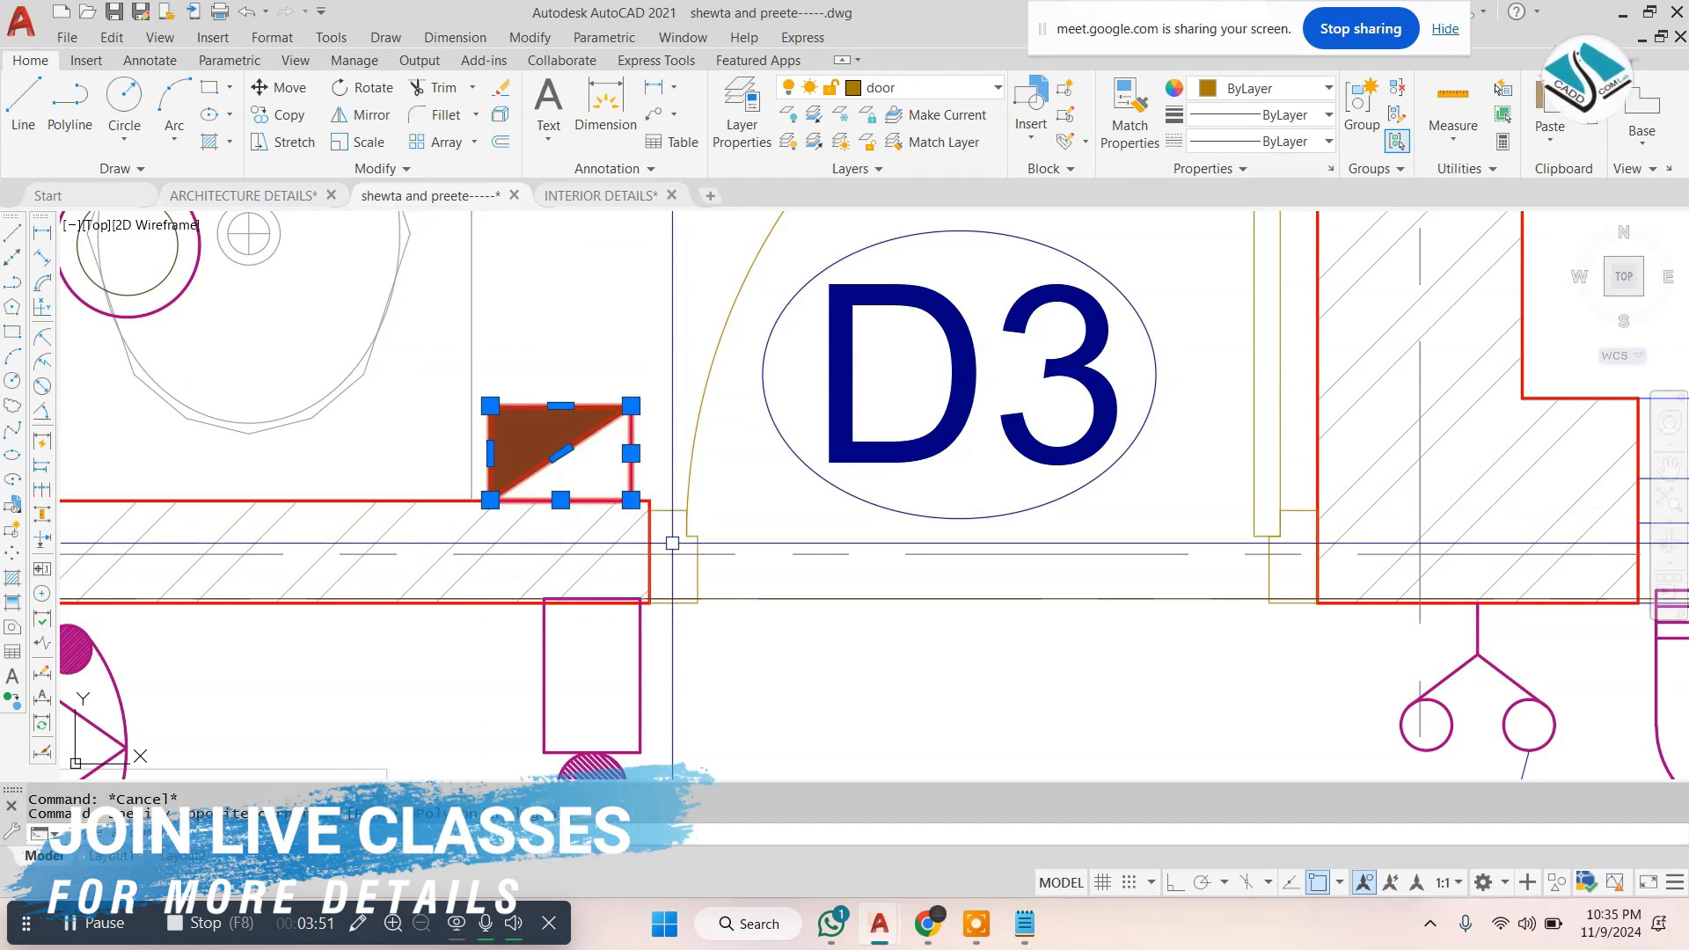
left_click(1362, 104)
left_click(647, 336)
left_click(574, 414)
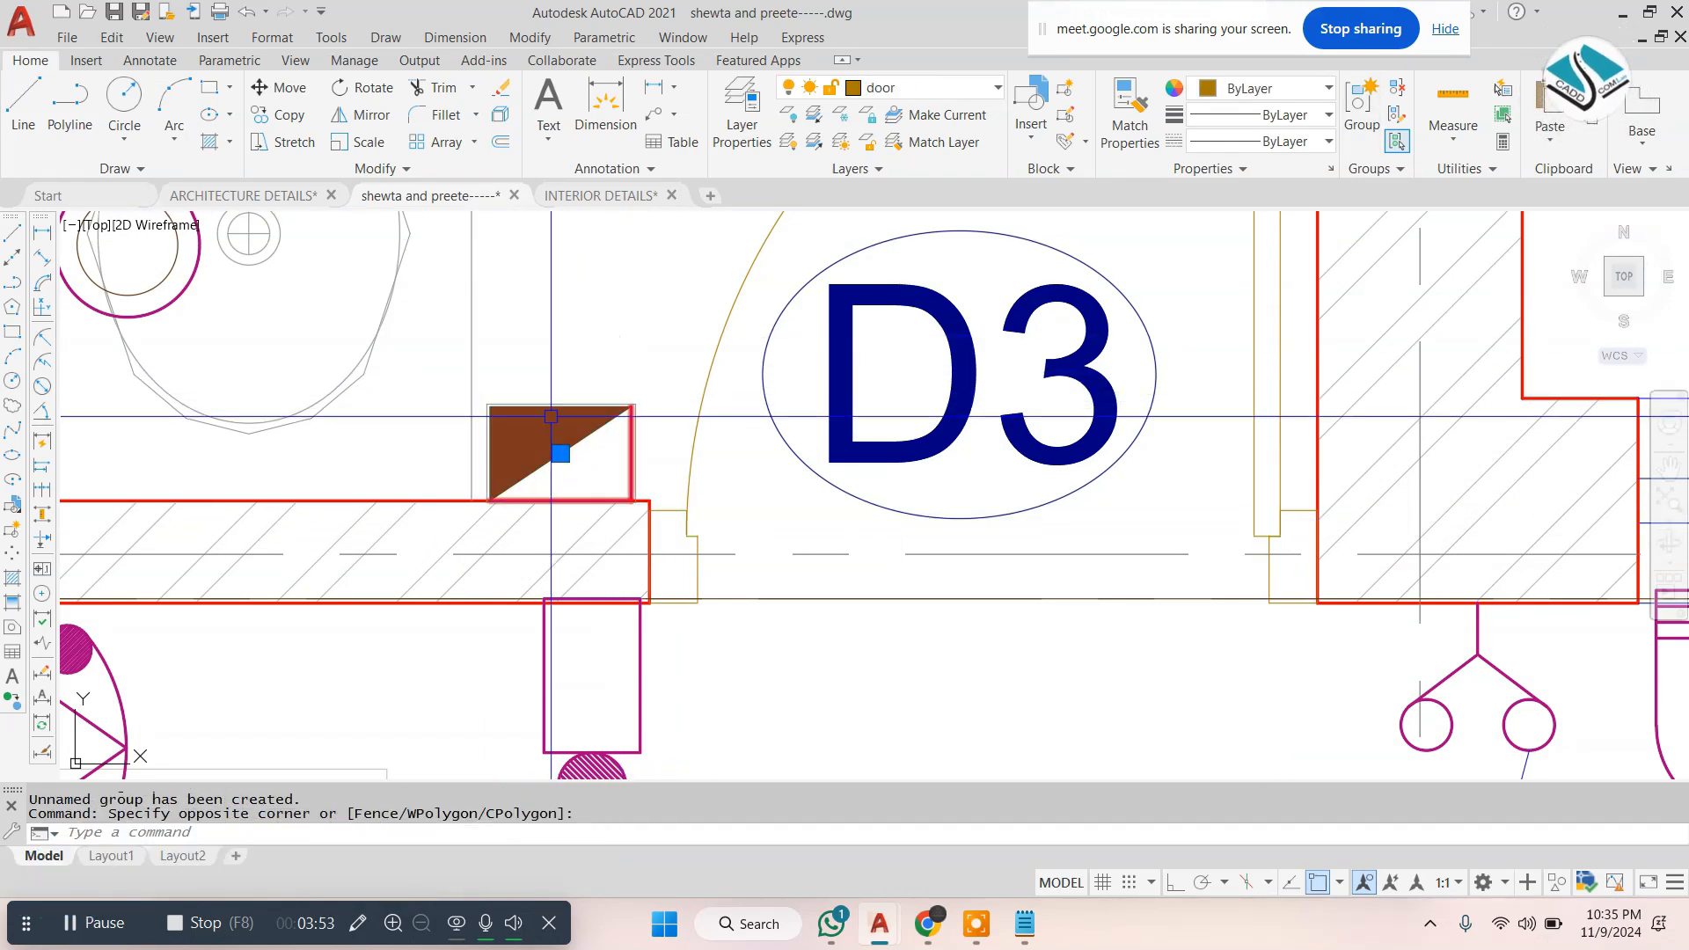
Draw a three-point arc from the toilet's dark green switch board symbol to the two-circle symbol beside the exhaust fan at V1
key("Escape")
scroll(592, 441, "down", 6)
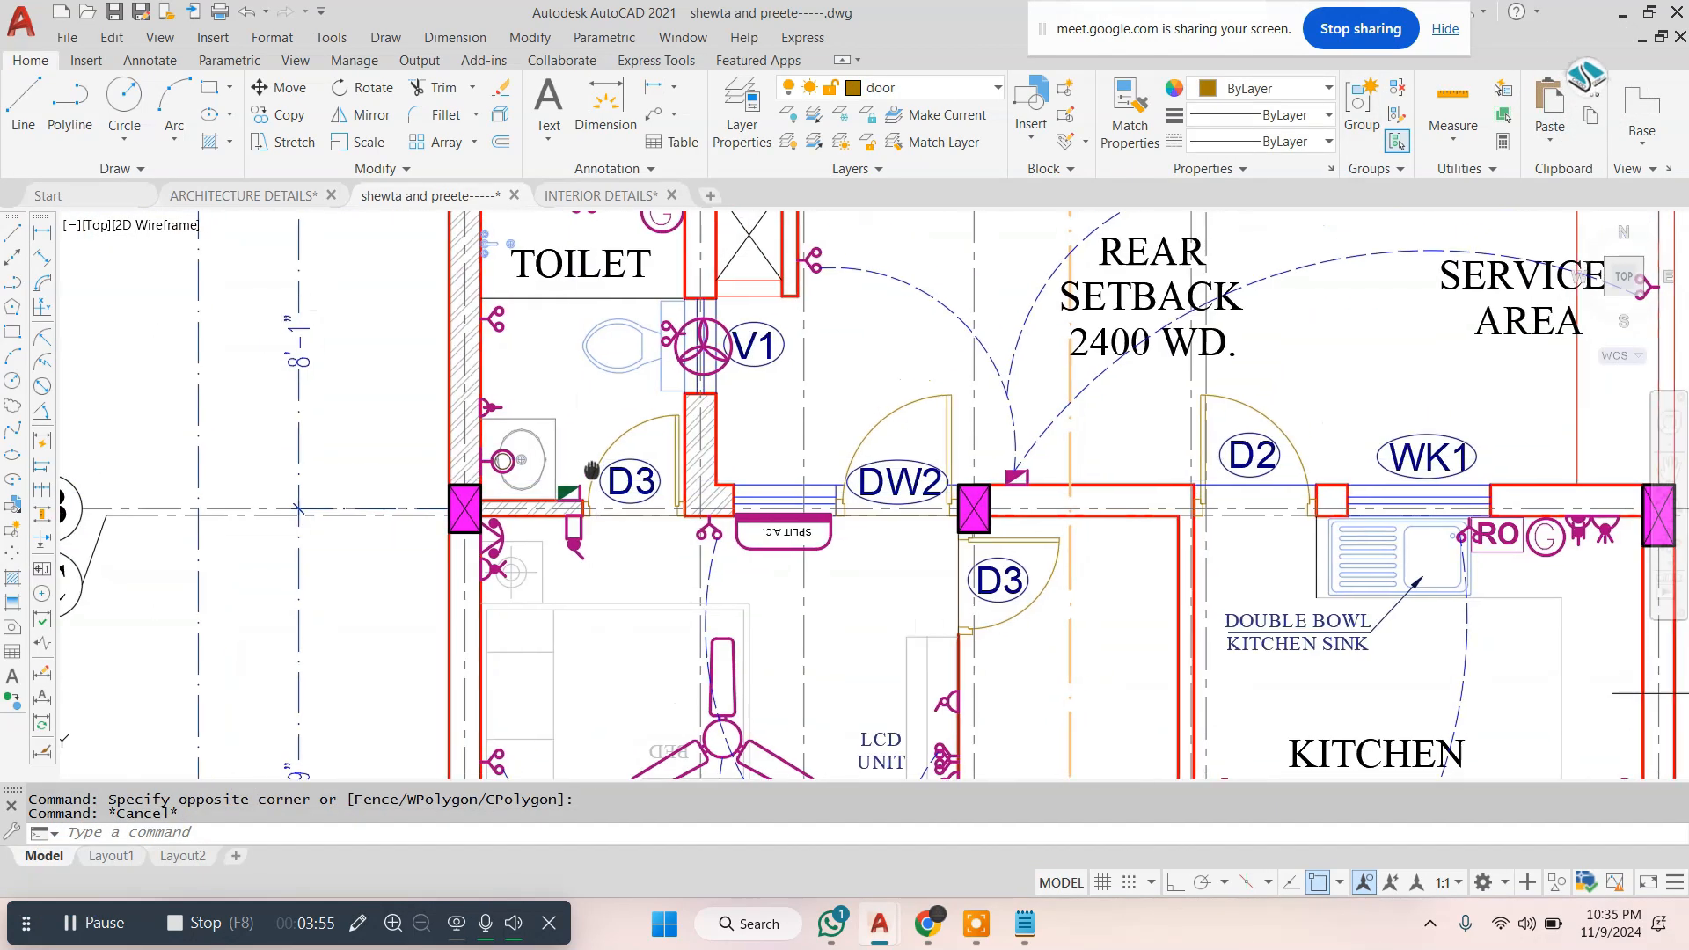
scroll(590, 405, "up", 3)
scroll(588, 389, "down", 3)
middle_click_drag(592, 343, 554, 400)
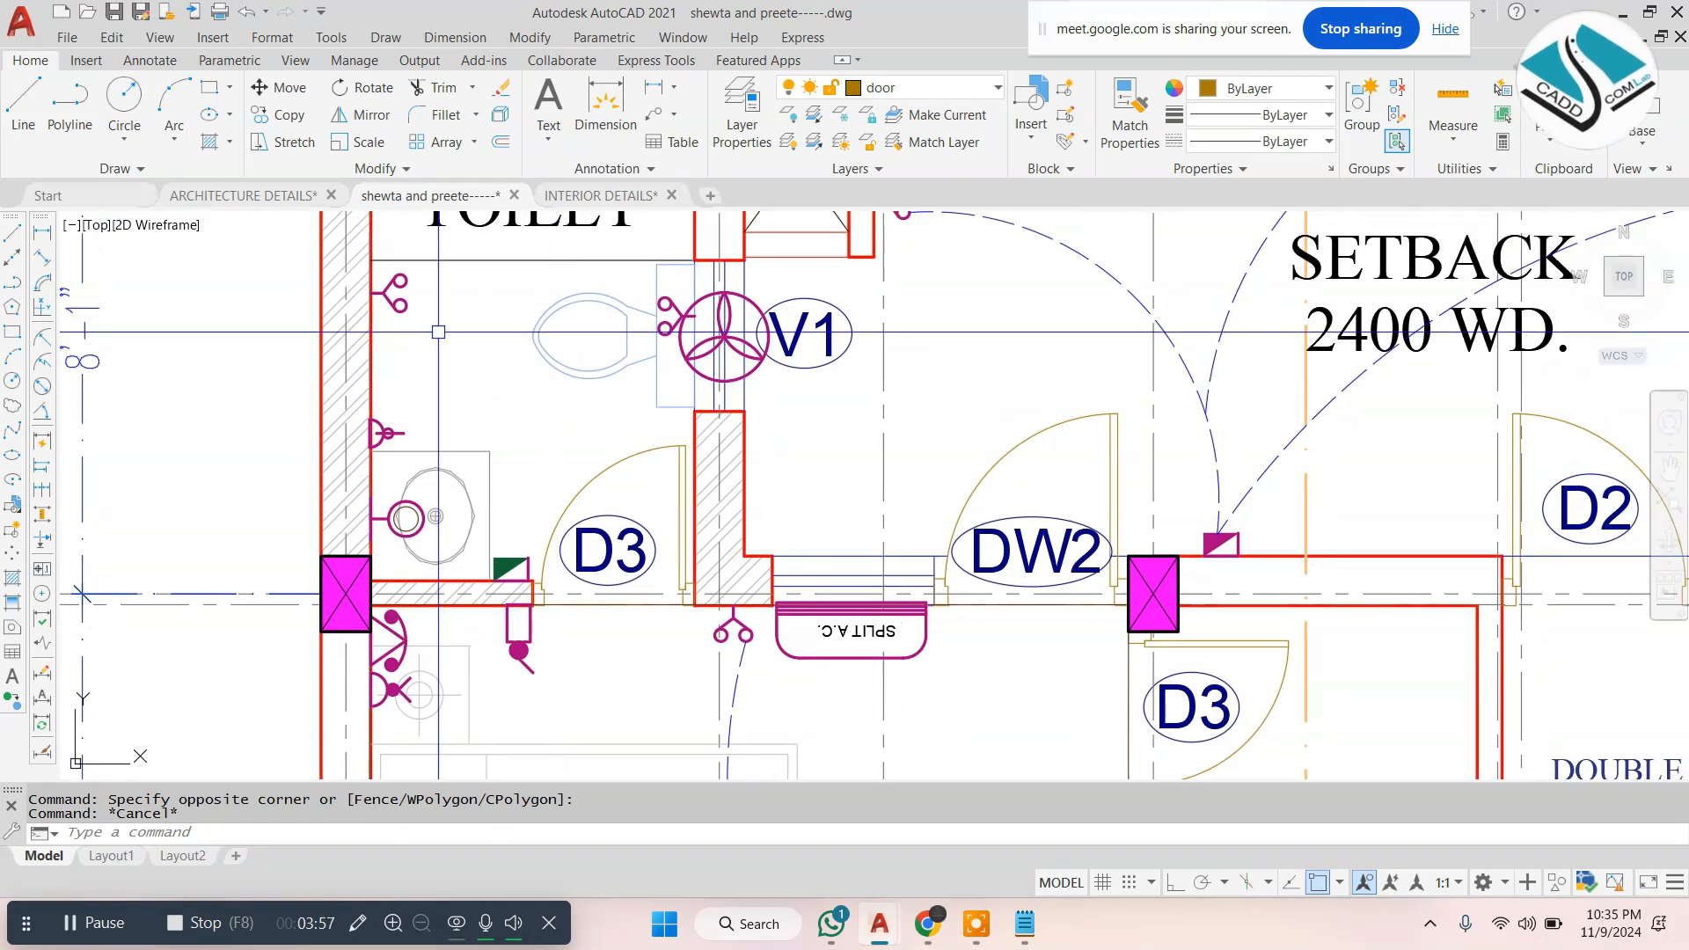
middle_click_drag(436, 352, 428, 449)
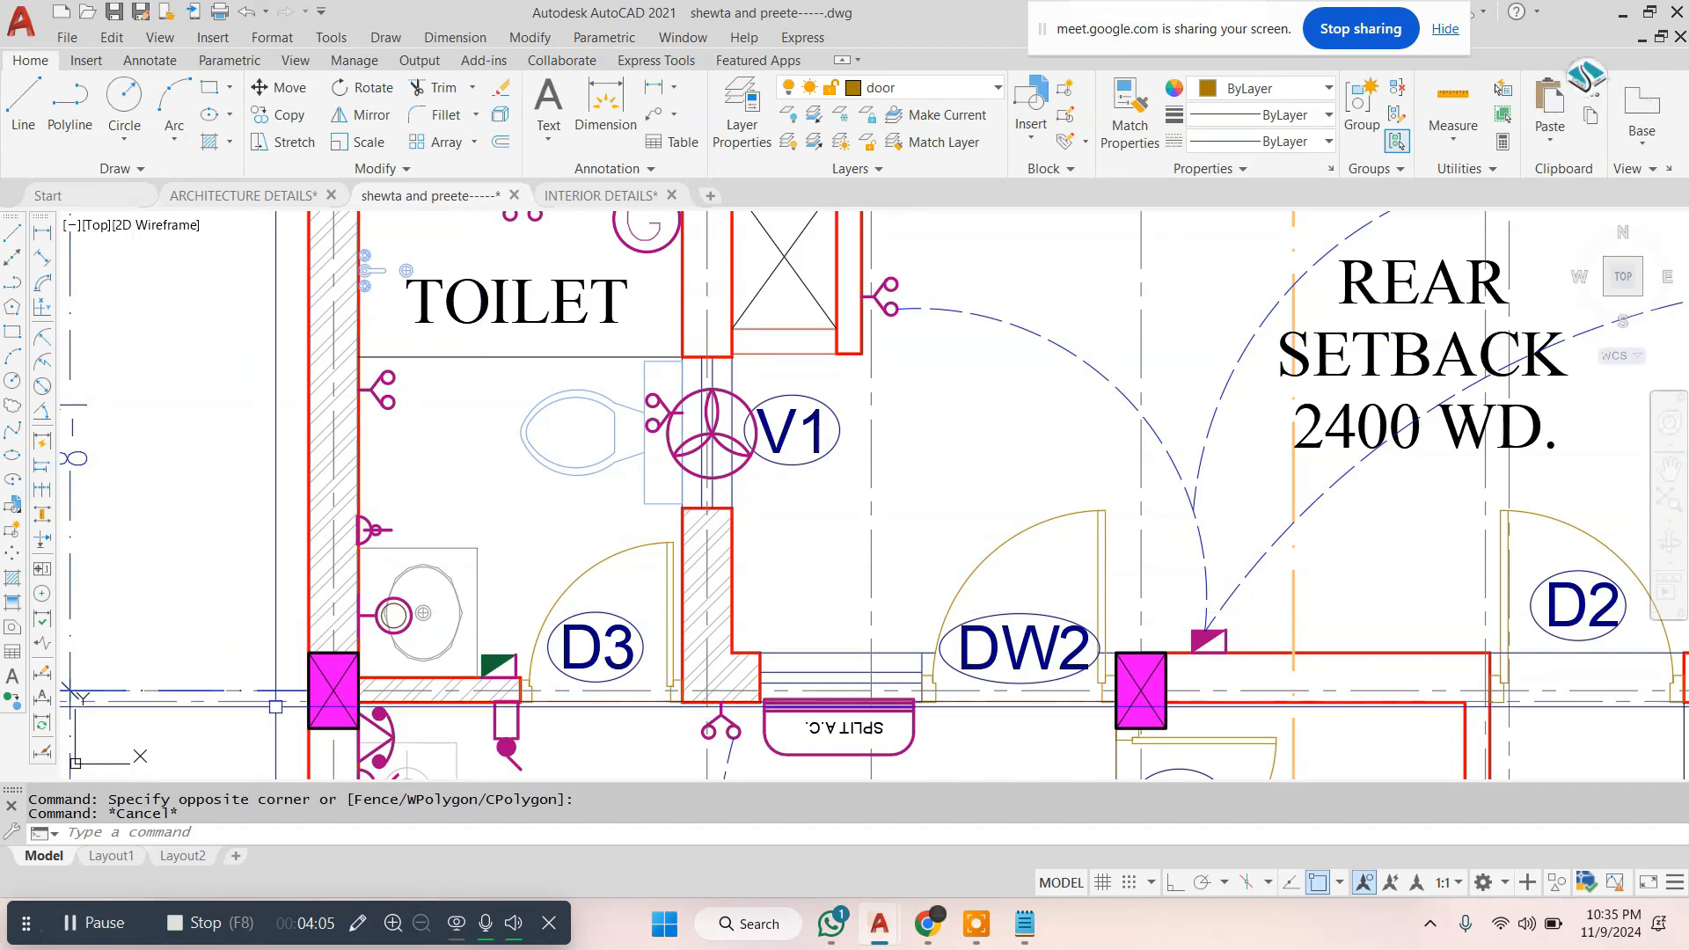
left_click(174, 137)
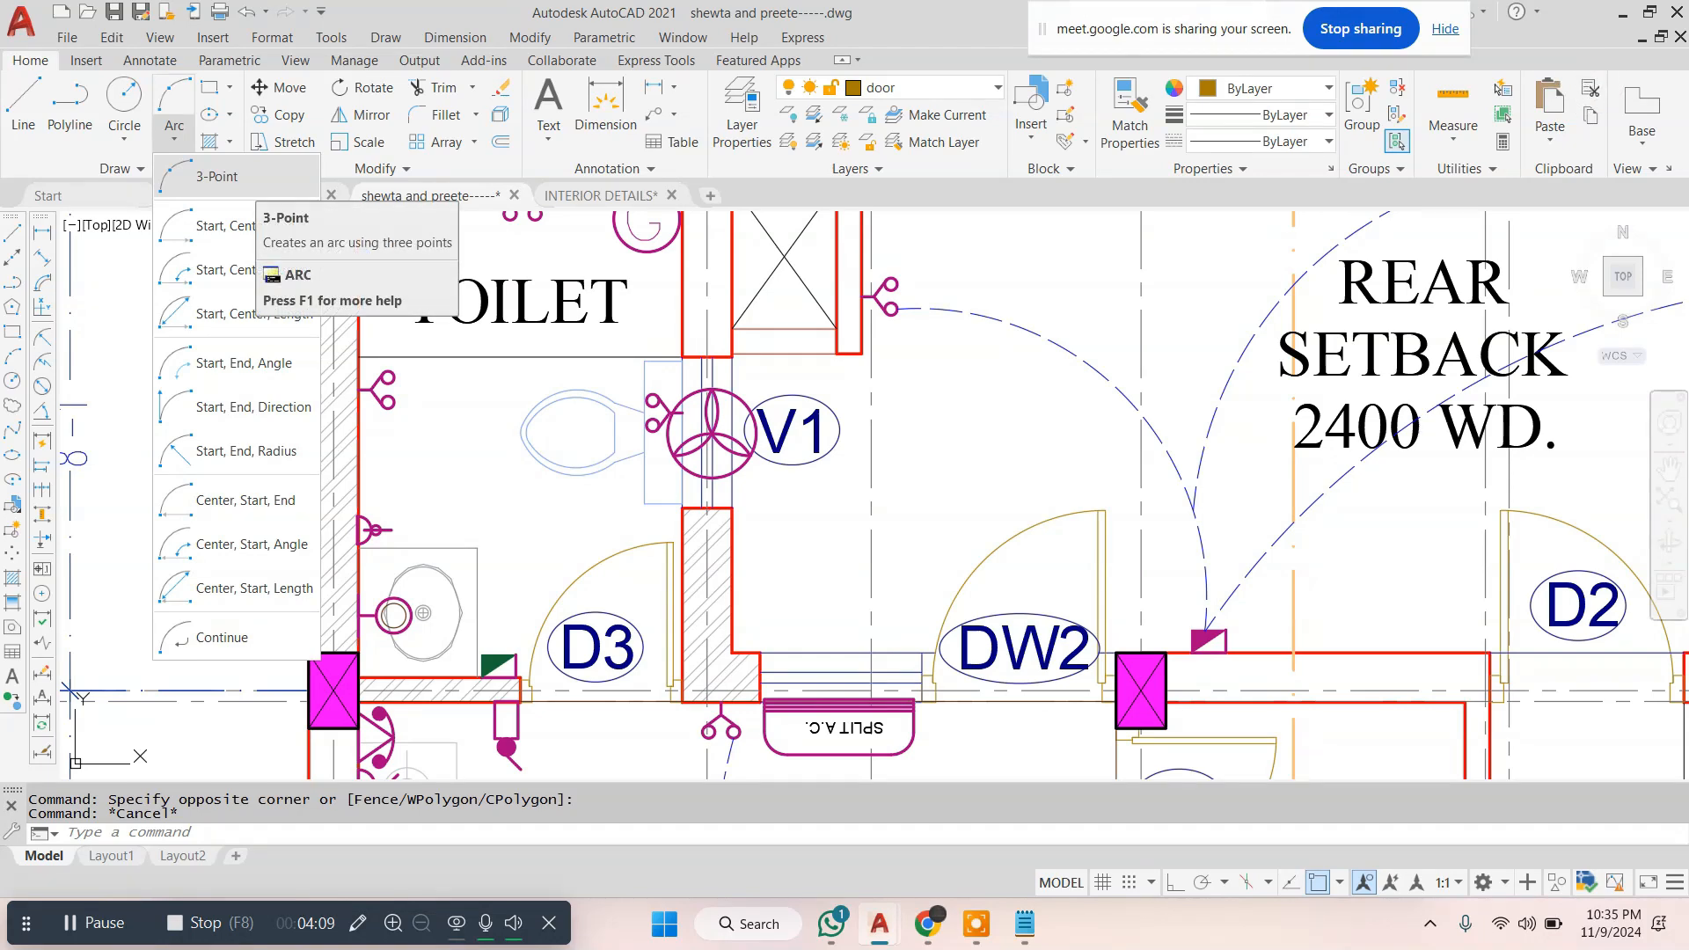
left_click(212, 176)
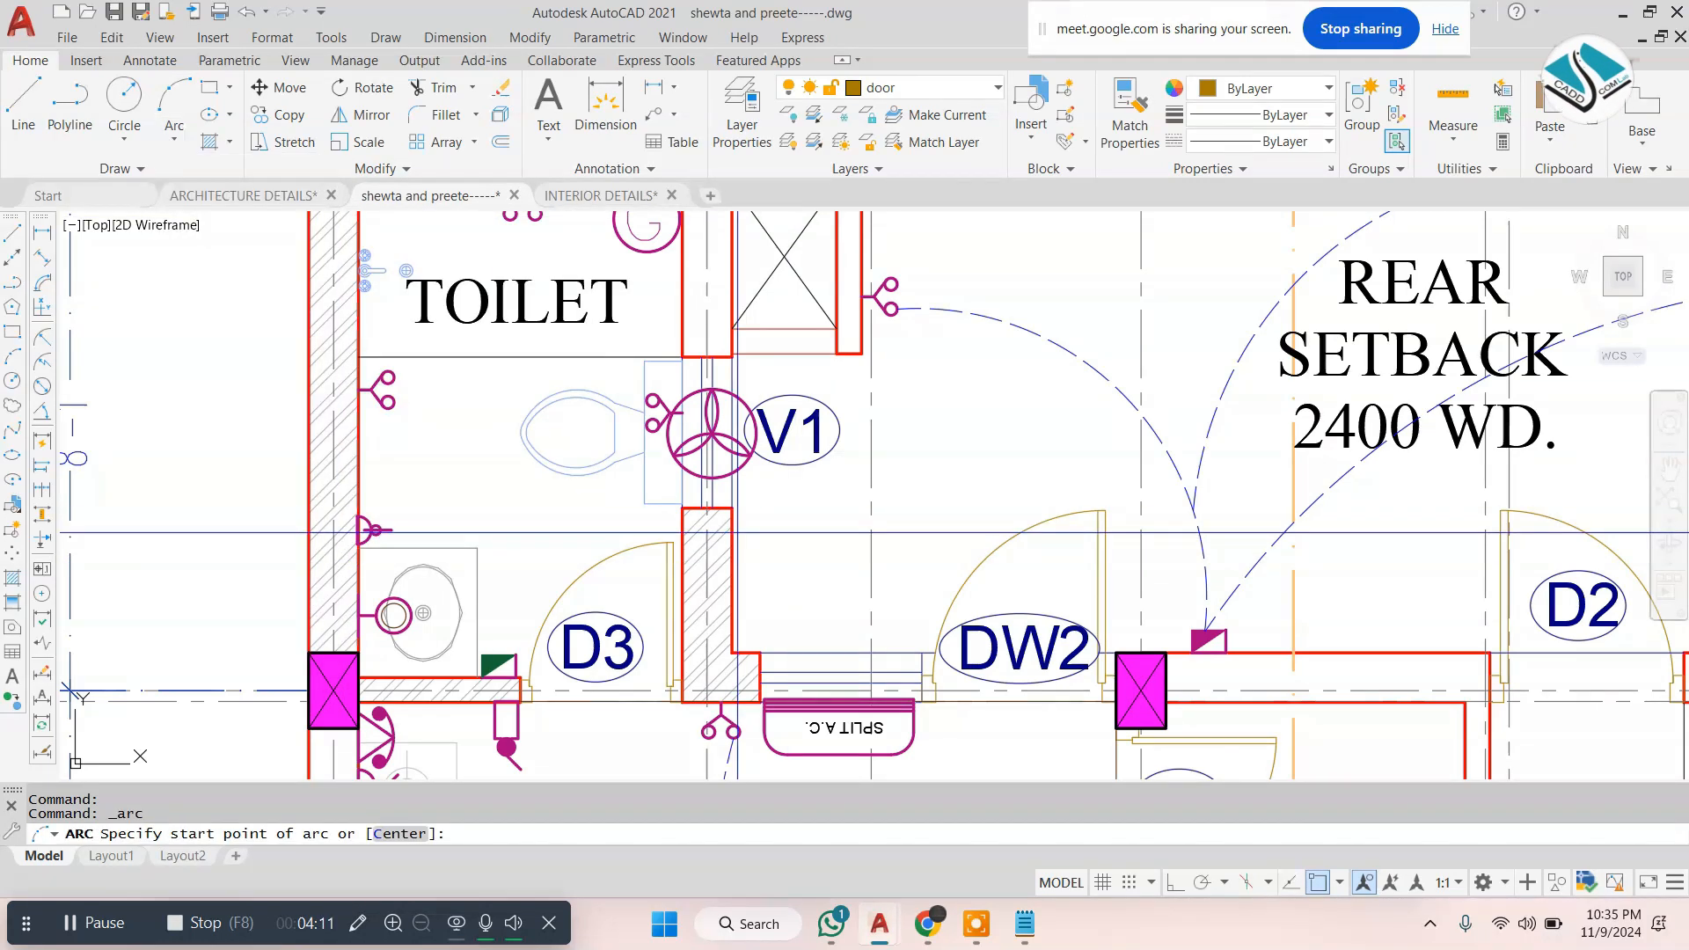
scroll(492, 649, "up", 3)
scroll(519, 587, "down", 2)
middle_click_drag(519, 586, 520, 630)
left_click(517, 570)
left_click(739, 395)
key("Escape")
Draw a three-point arc from the toilet's switch board symbol to the exhaust fan at V1
key("space")
left_click(504, 658)
left_click(536, 523)
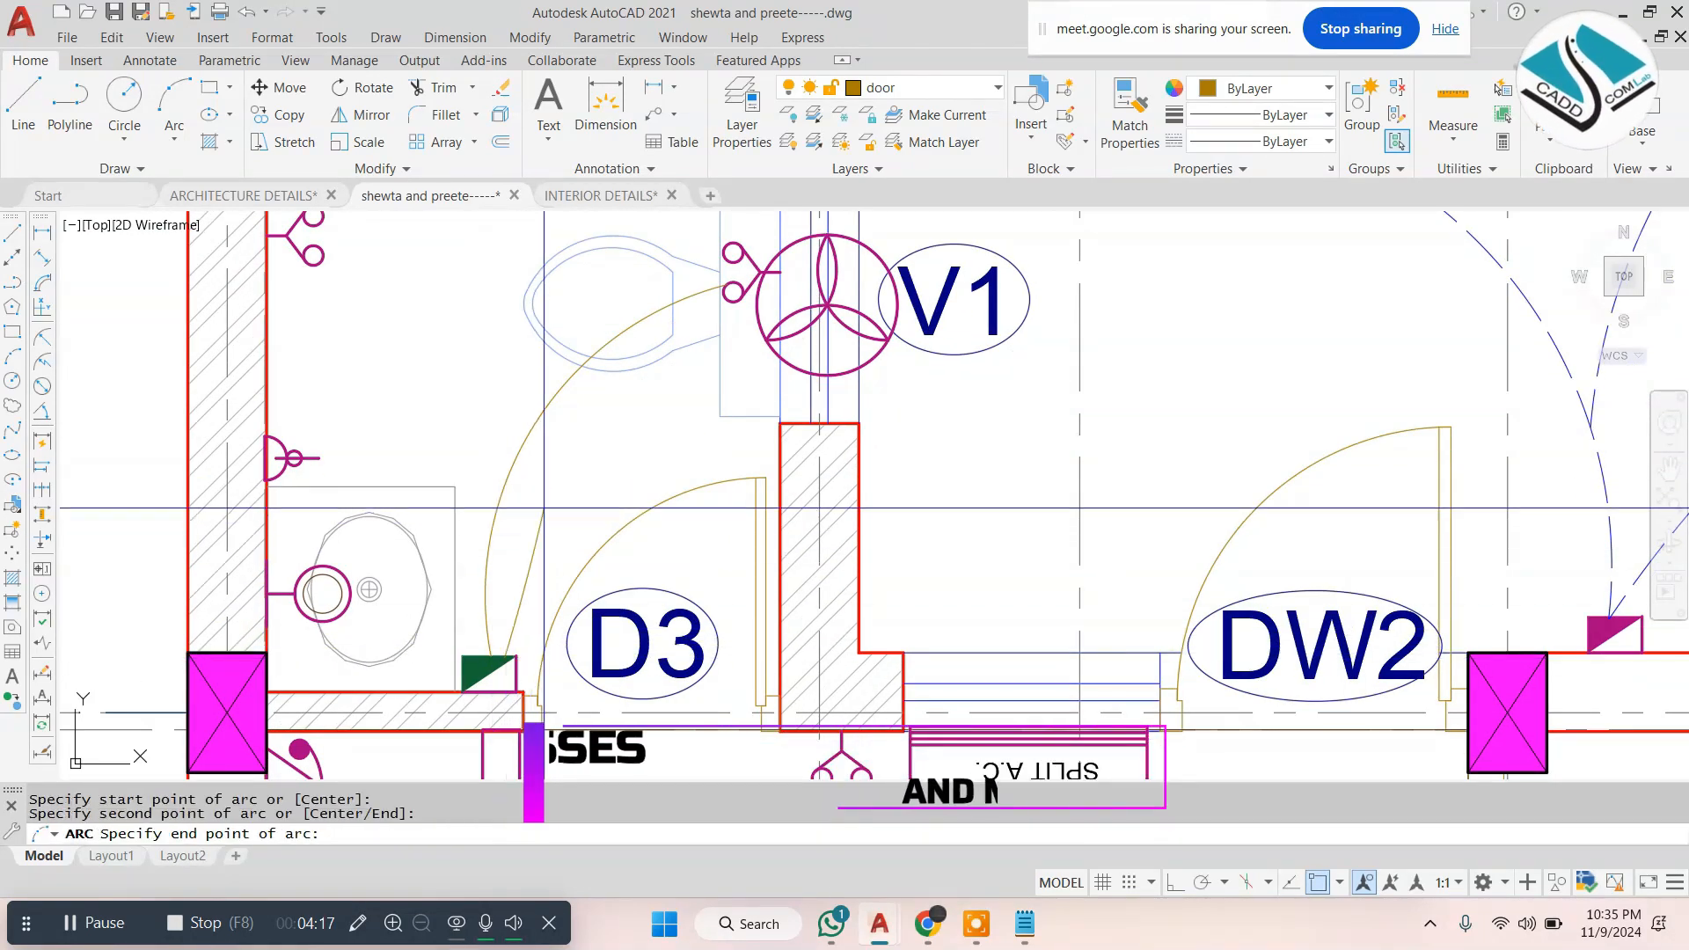
left_click(765, 341)
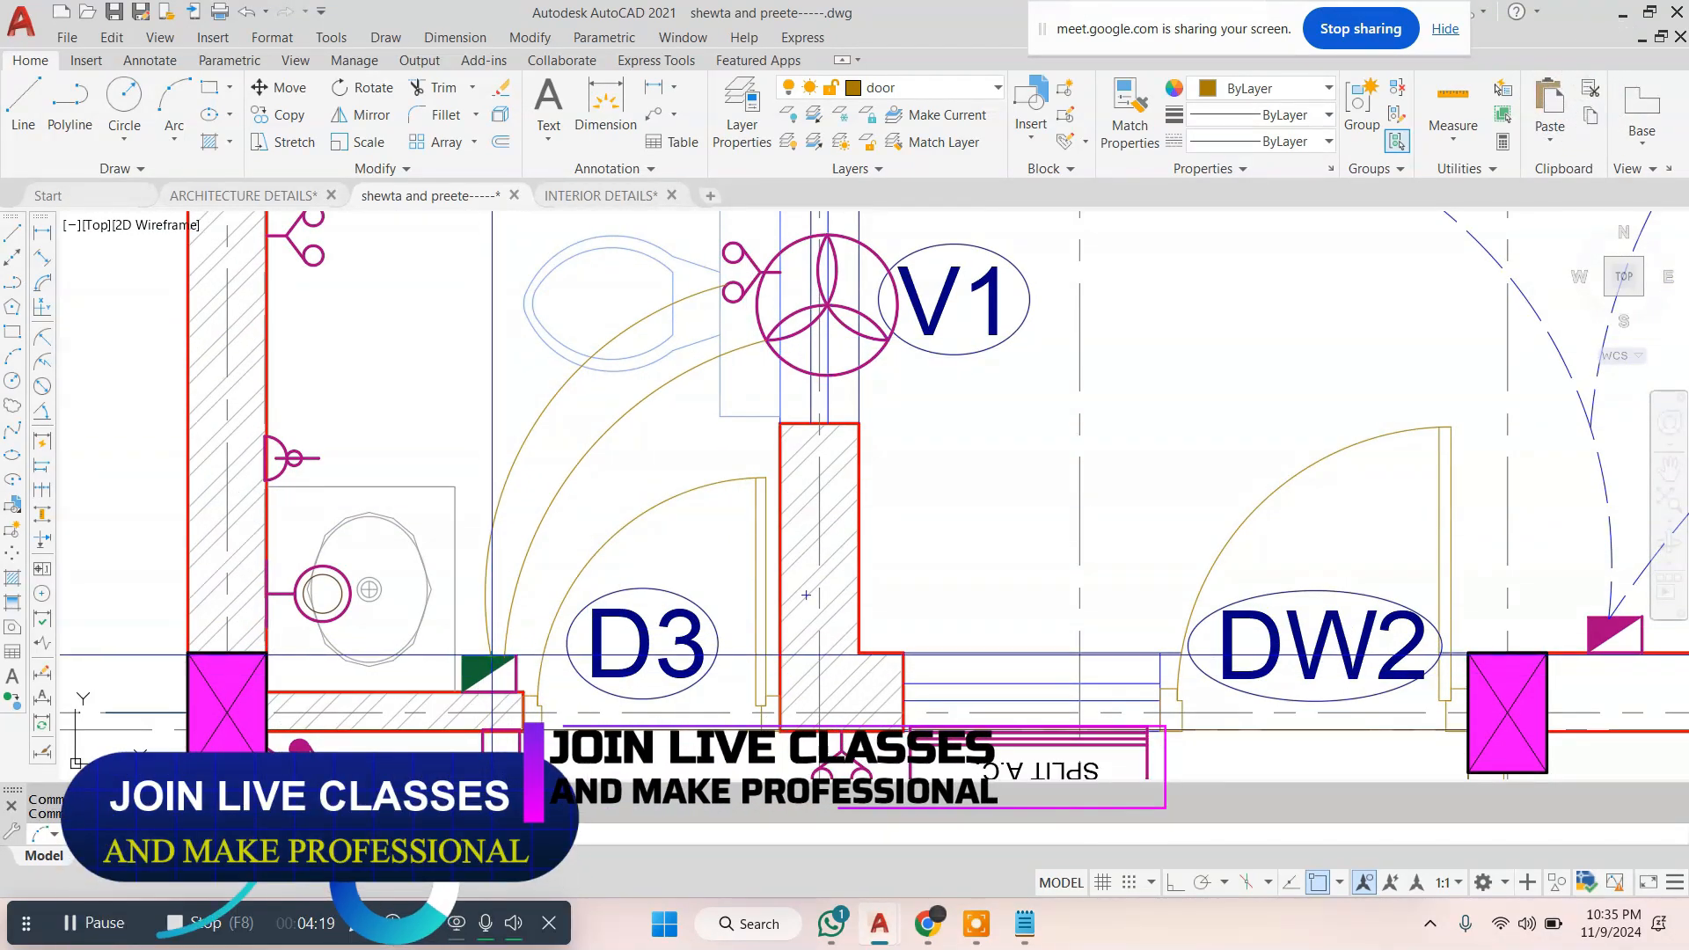
Draw a three-point arc from the toilet's switch board symbol to the two-circle symbol on the outer wall opposite V1
middle_click_drag(805, 594, 840, 691)
left_click(450, 429)
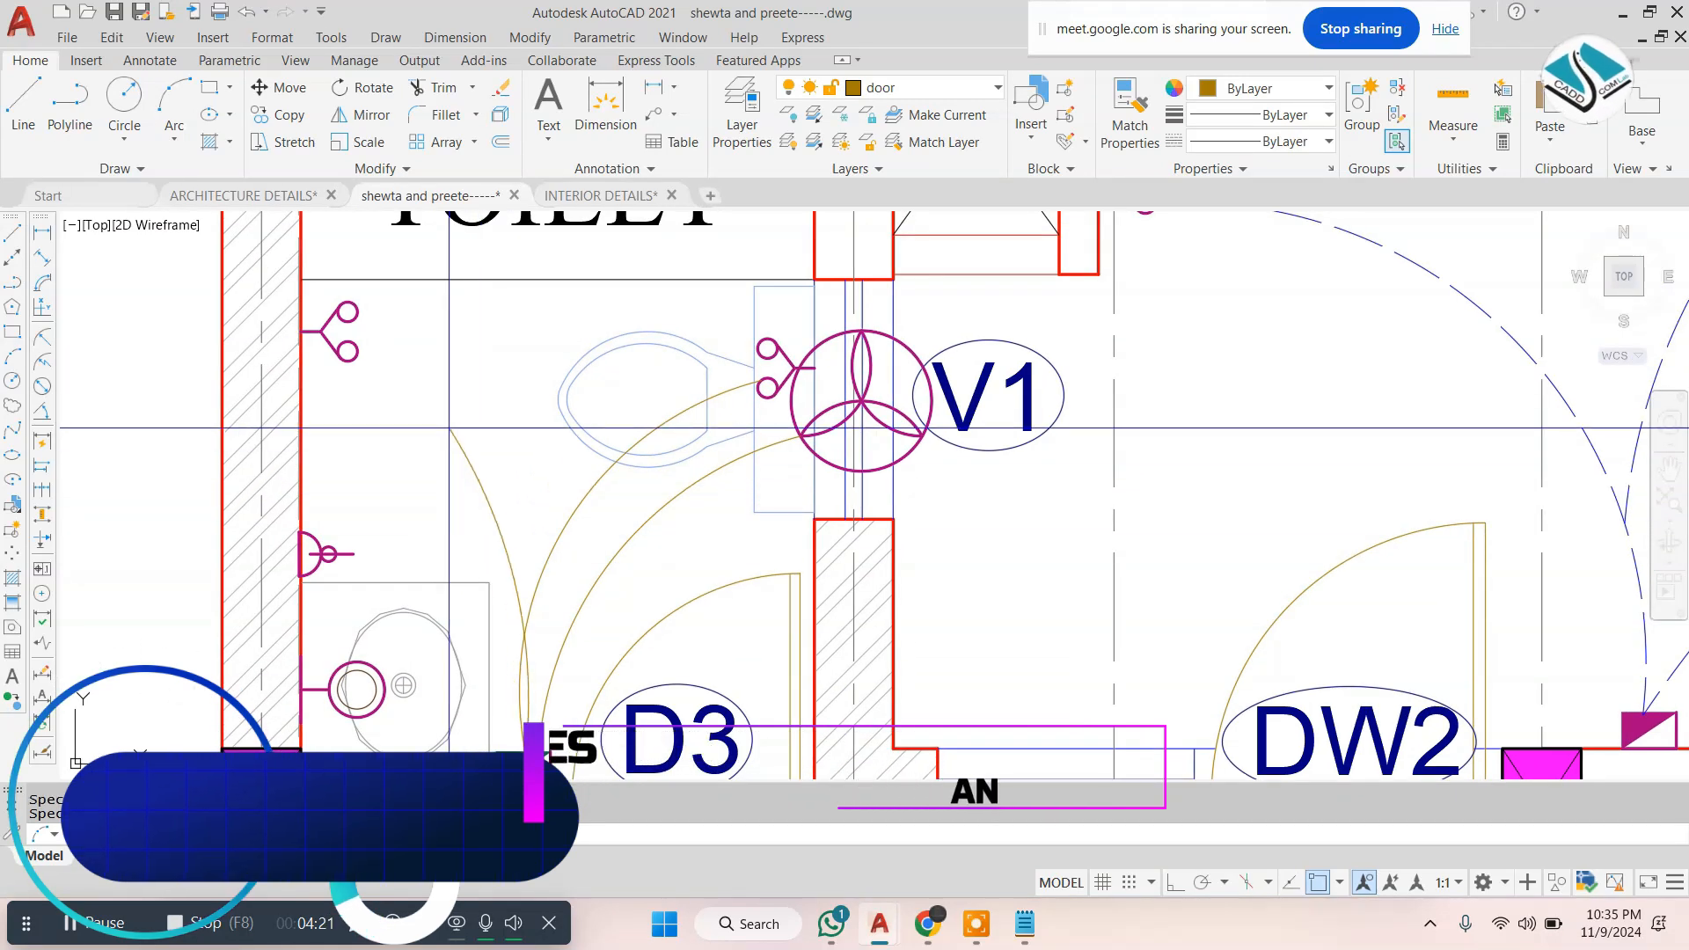
left_click(348, 352)
key("Escape")
key("space")
left_click(525, 744)
middle_click_drag(472, 460, 507, 711)
left_click(306, 494)
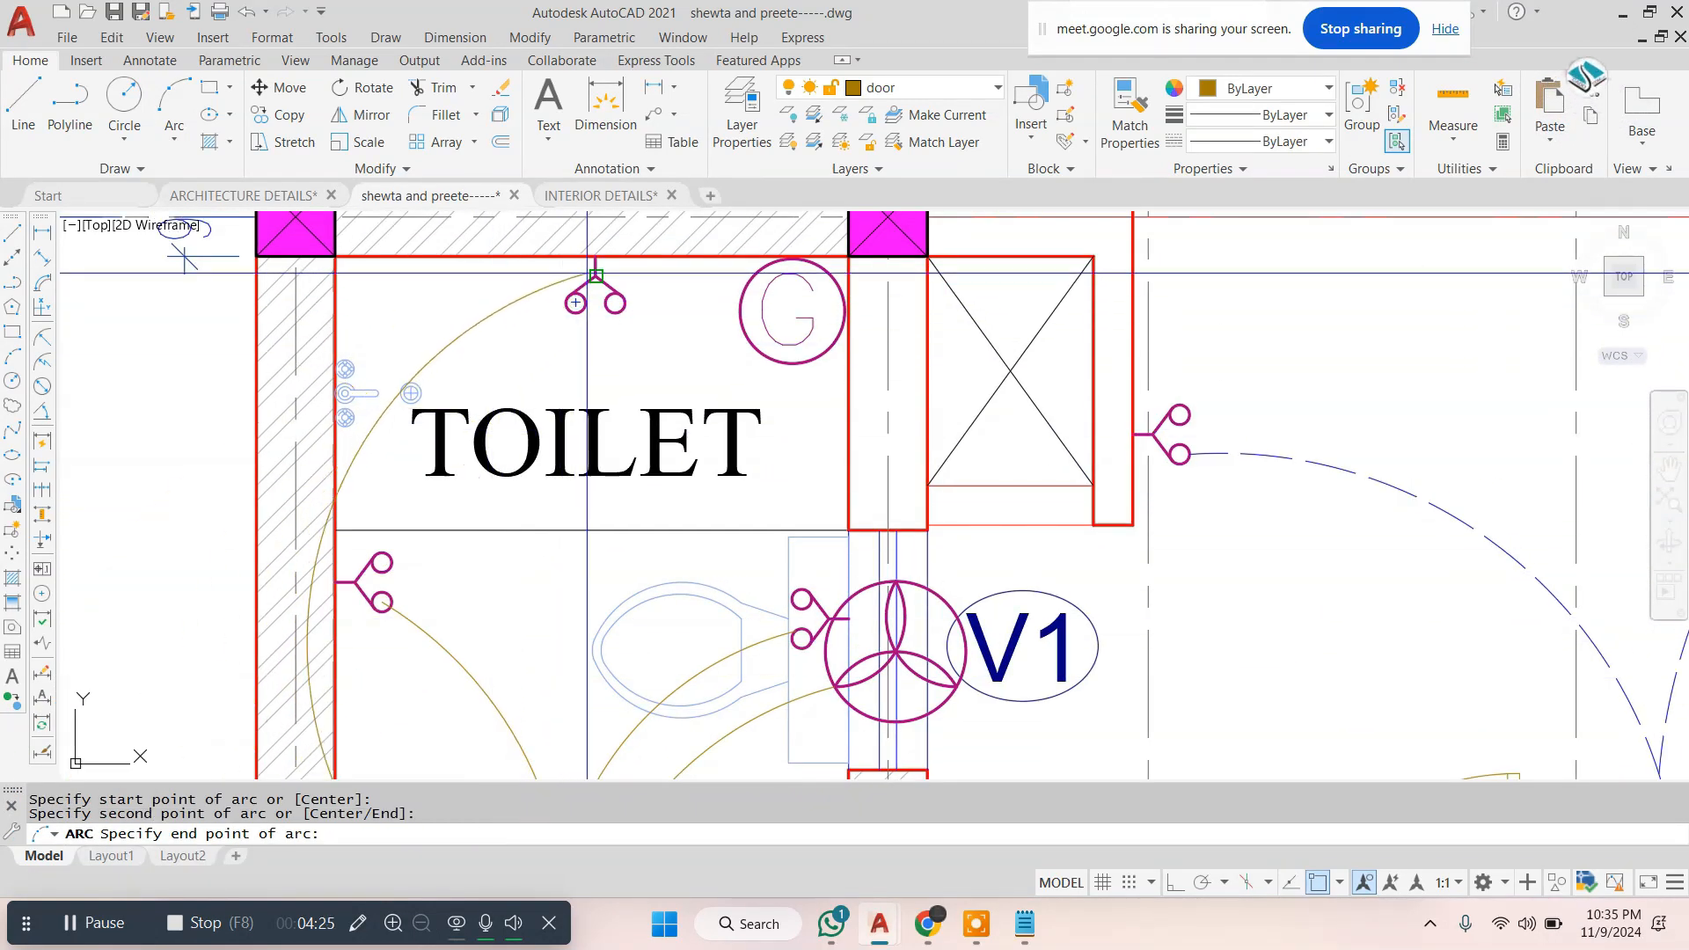
scroll(596, 275, "down", 2)
key("Escape")
Draw a three-point arc from the toilet's switch board symbol to the two-circle symbol beside the geyser
key("space")
scroll(567, 727, "up", 4)
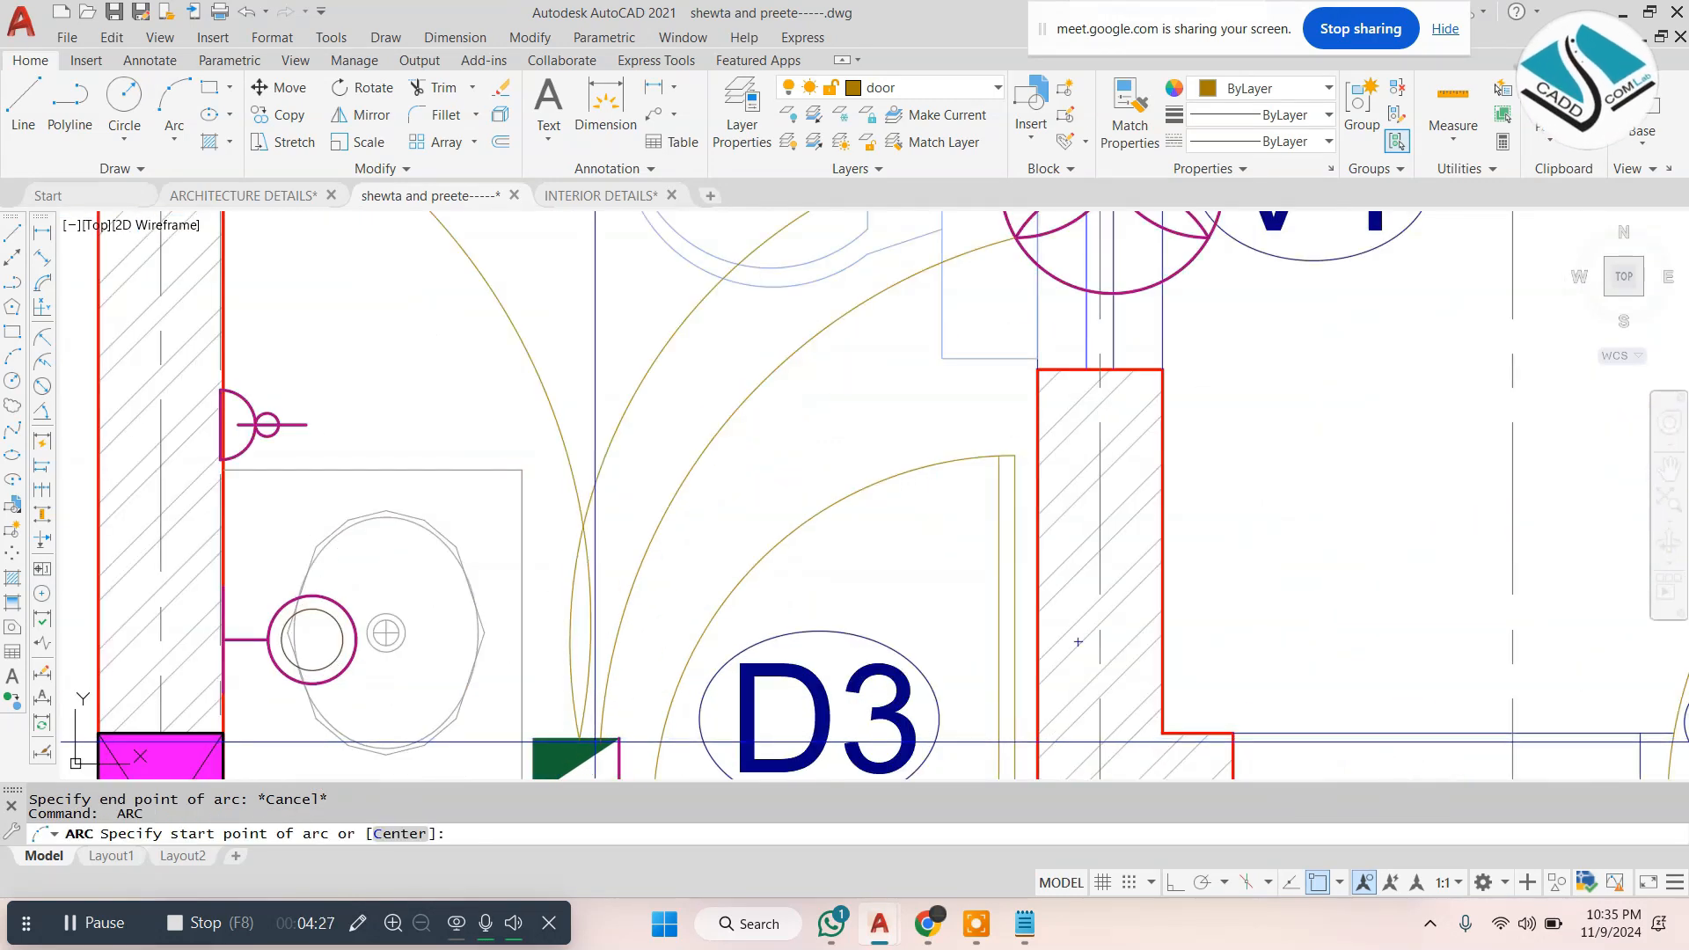
left_click(594, 739)
scroll(587, 735, "down", 4)
left_click(561, 459)
left_click(592, 303)
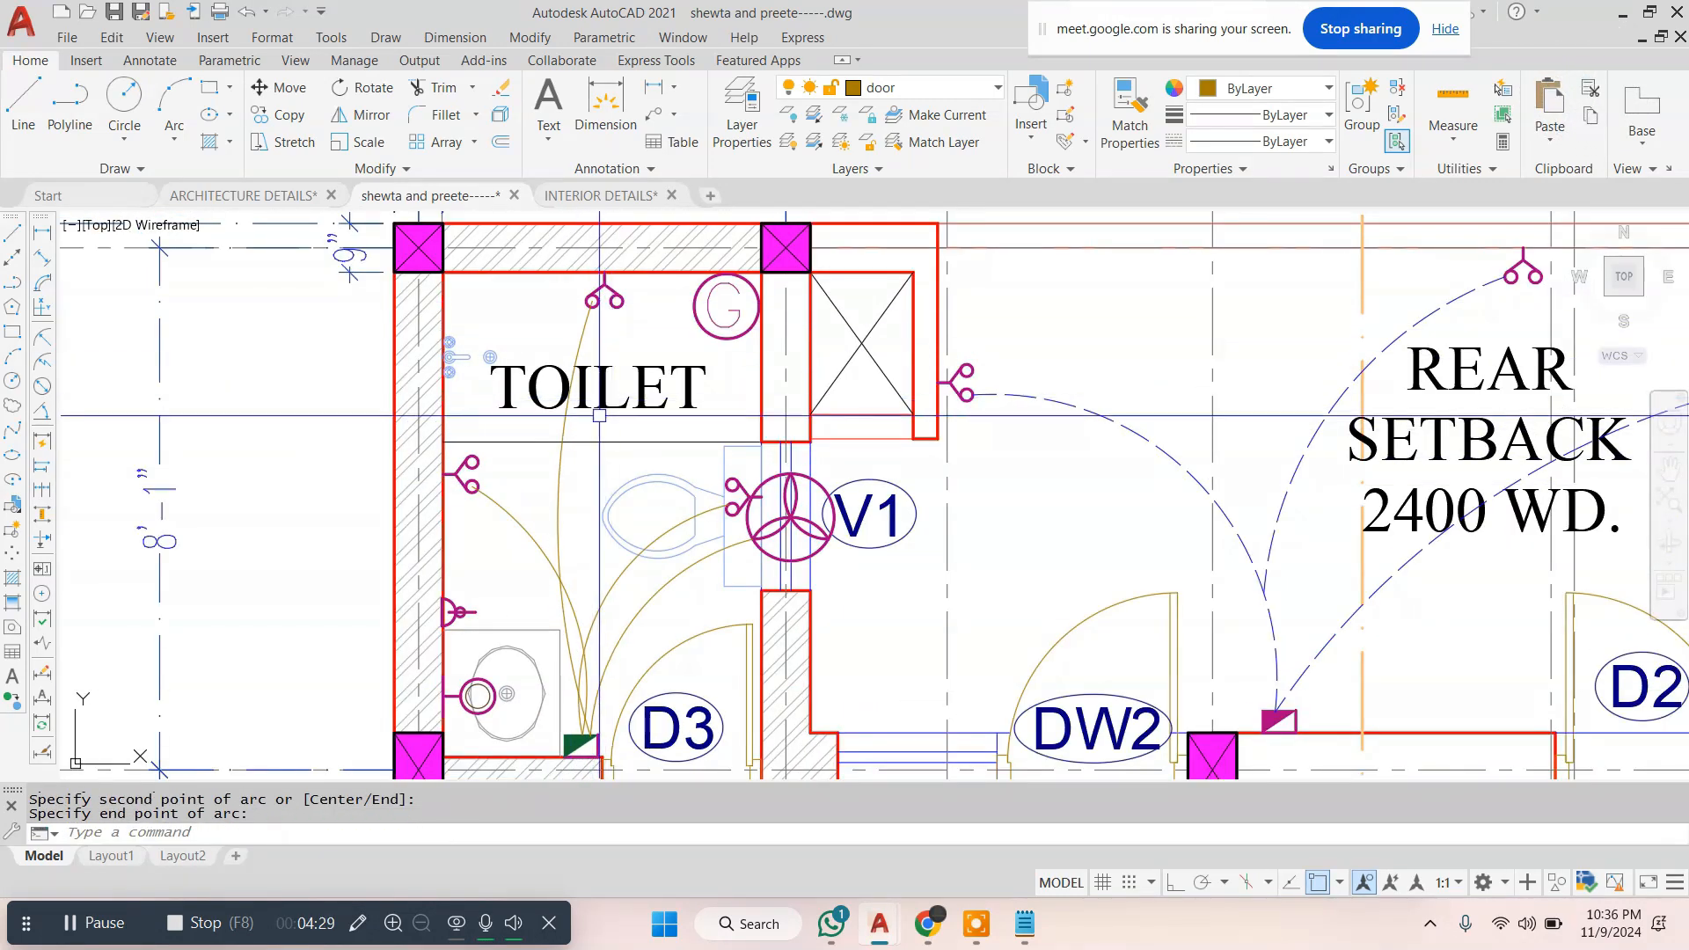
Change the colour of the four new wiring arcs in the toilet to blue
middle_click_drag(599, 471, 585, 423)
scroll(587, 528, "up", 2)
left_click(678, 608)
left_click(591, 545)
left_click(560, 514)
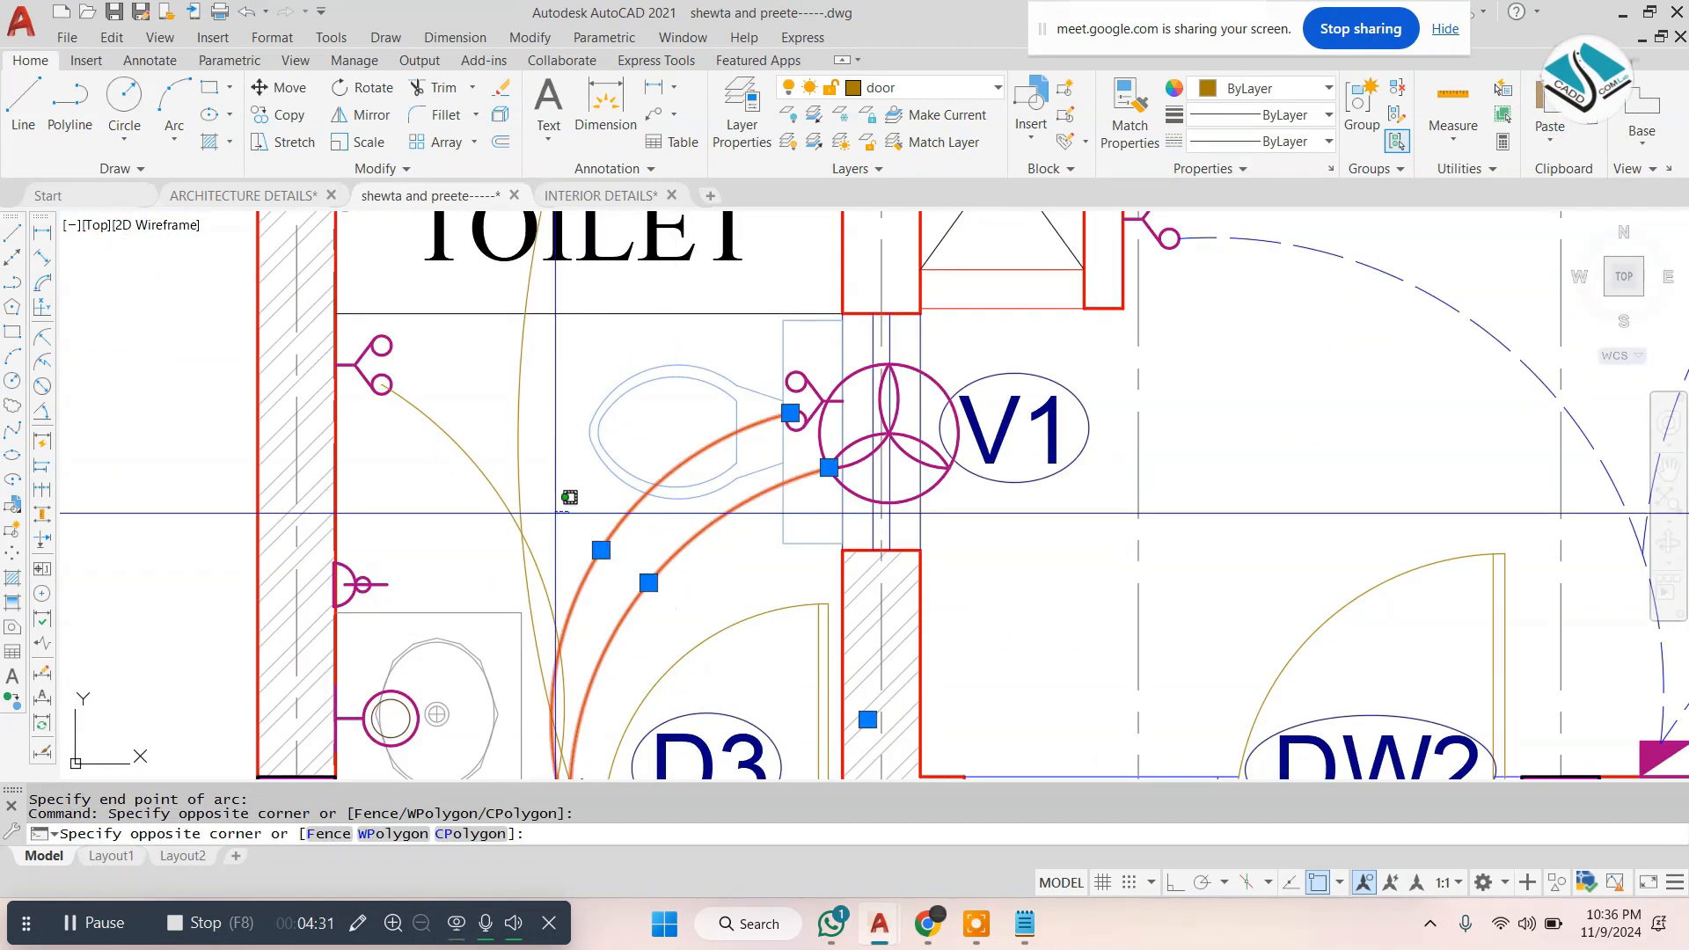
left_click(495, 475)
left_click(1263, 89)
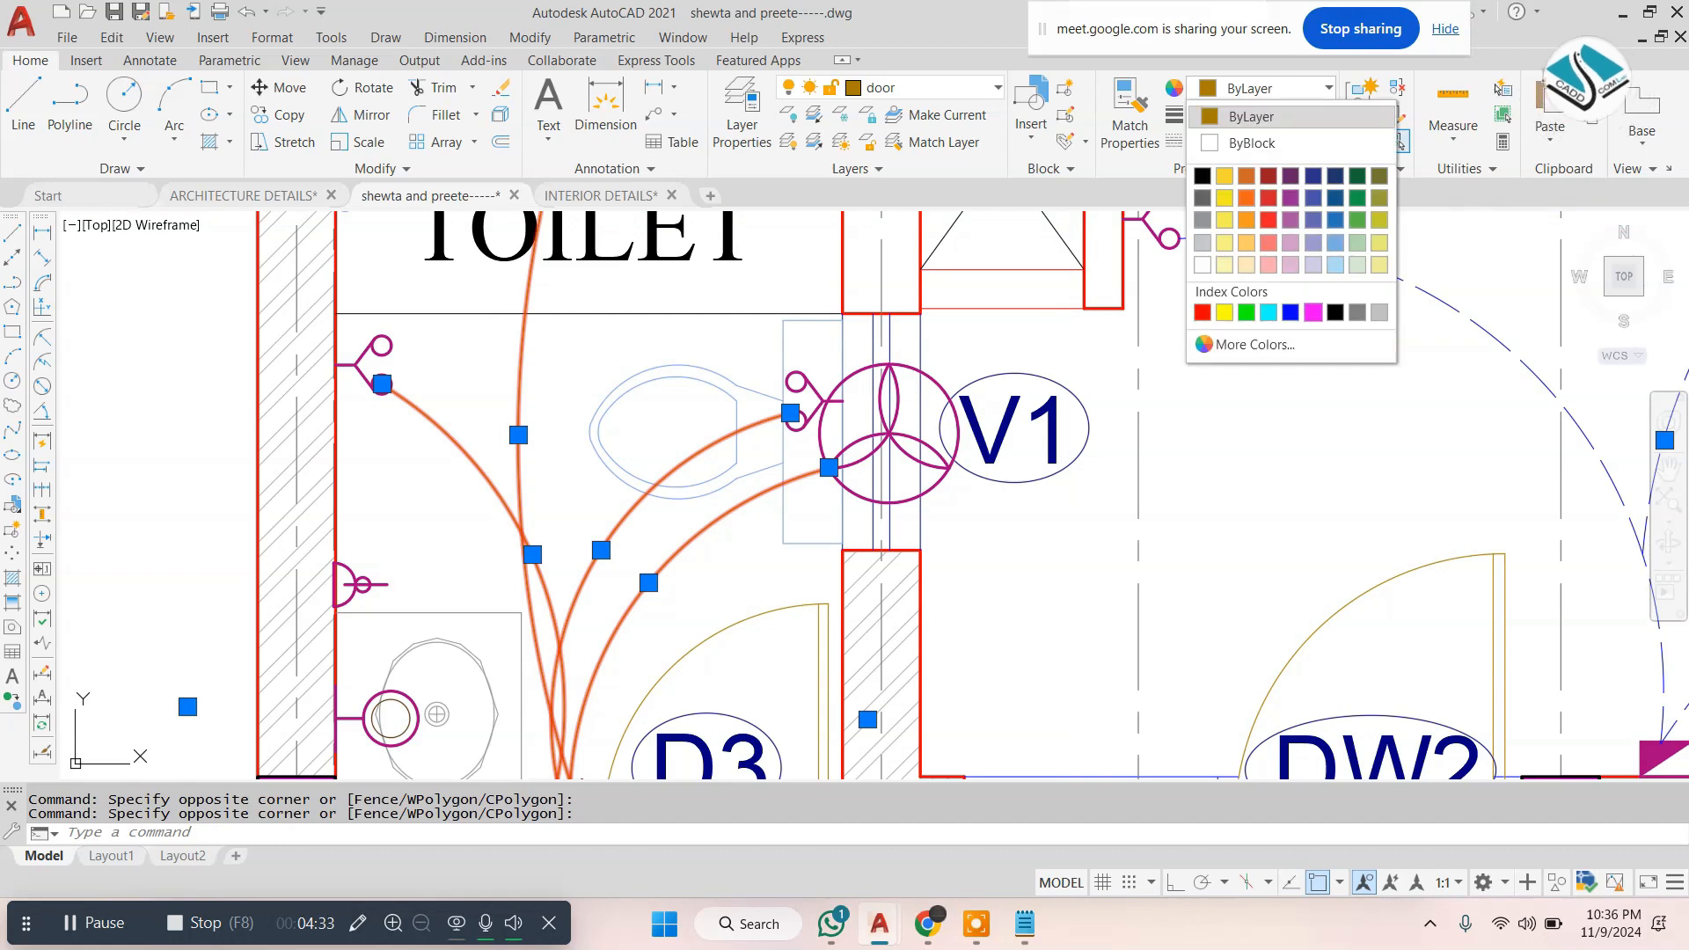
left_click(1289, 312)
key("Escape")
Match the properties of a dashed wiring line in the rear setback onto the toilet's four wiring arcs
type("ma")
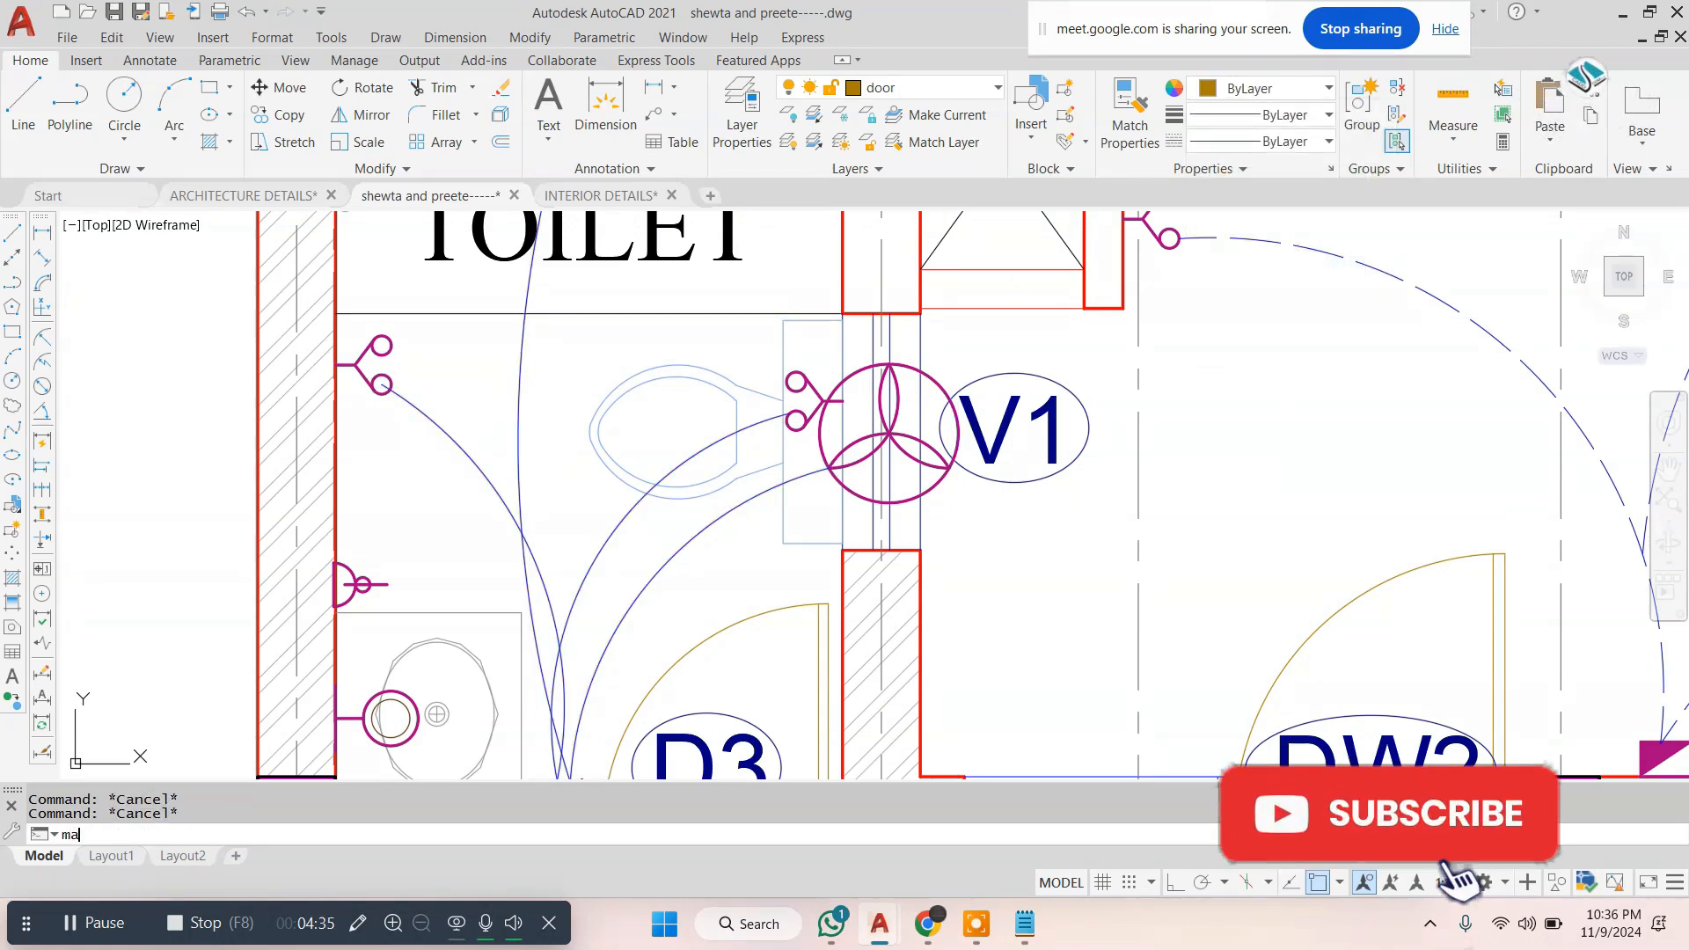
left_click(1338, 254)
scroll(588, 594, "up", 4)
left_click(780, 667)
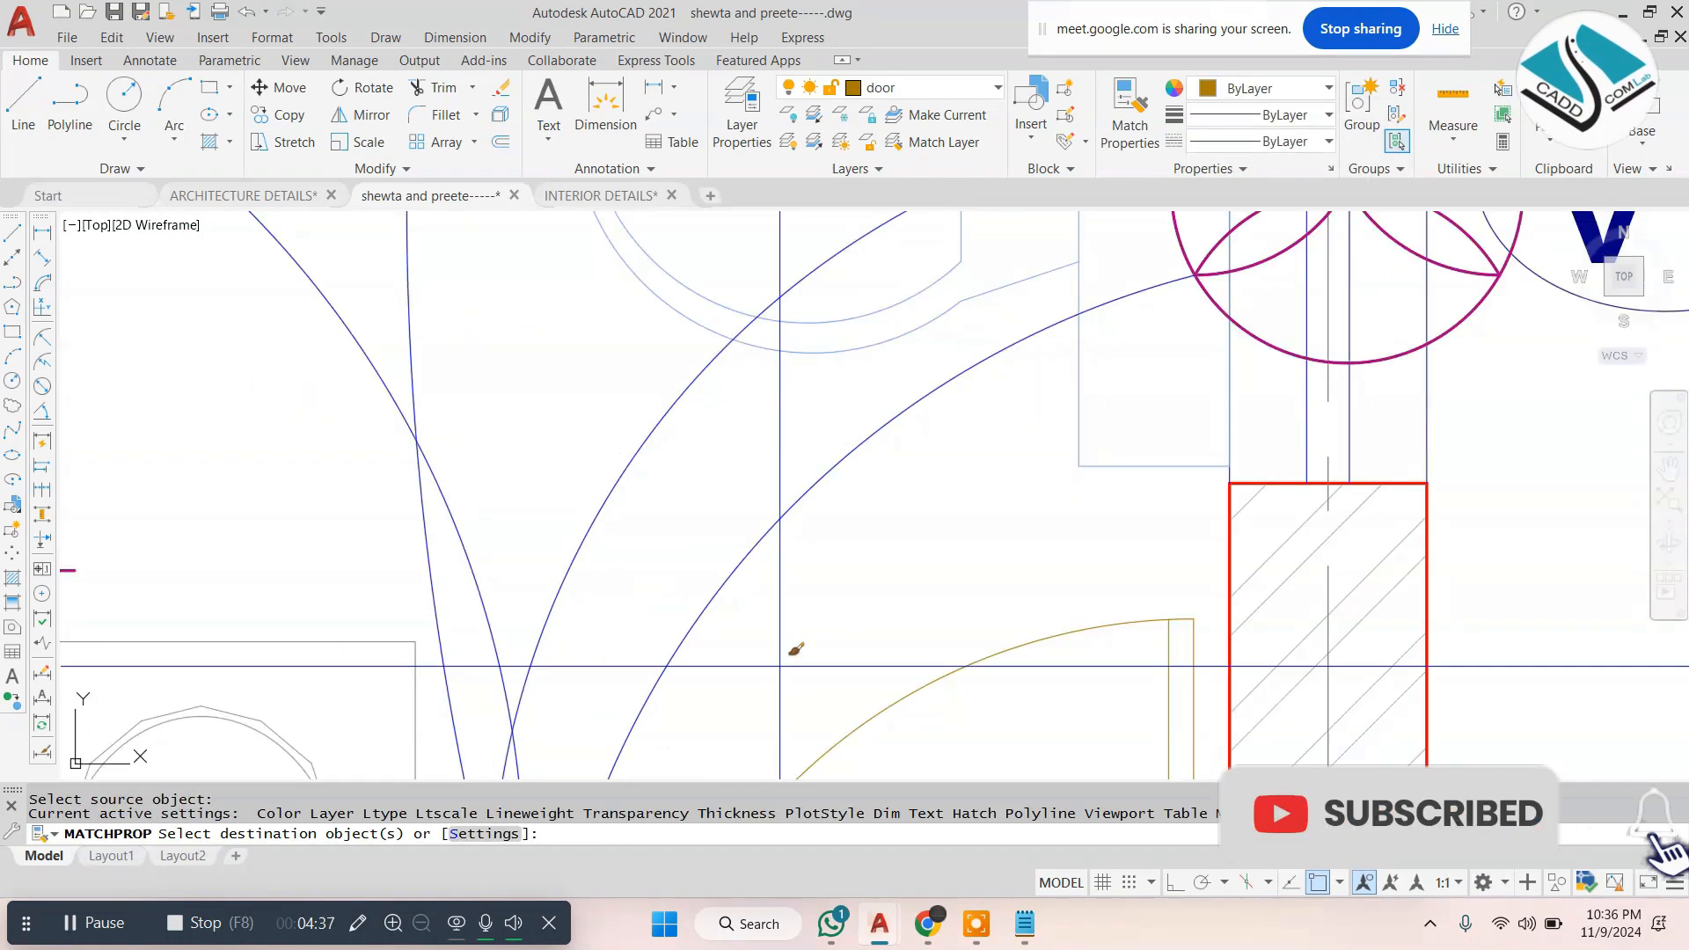
left_click(561, 530)
key("Escape")
scroll(596, 488, "down", 5)
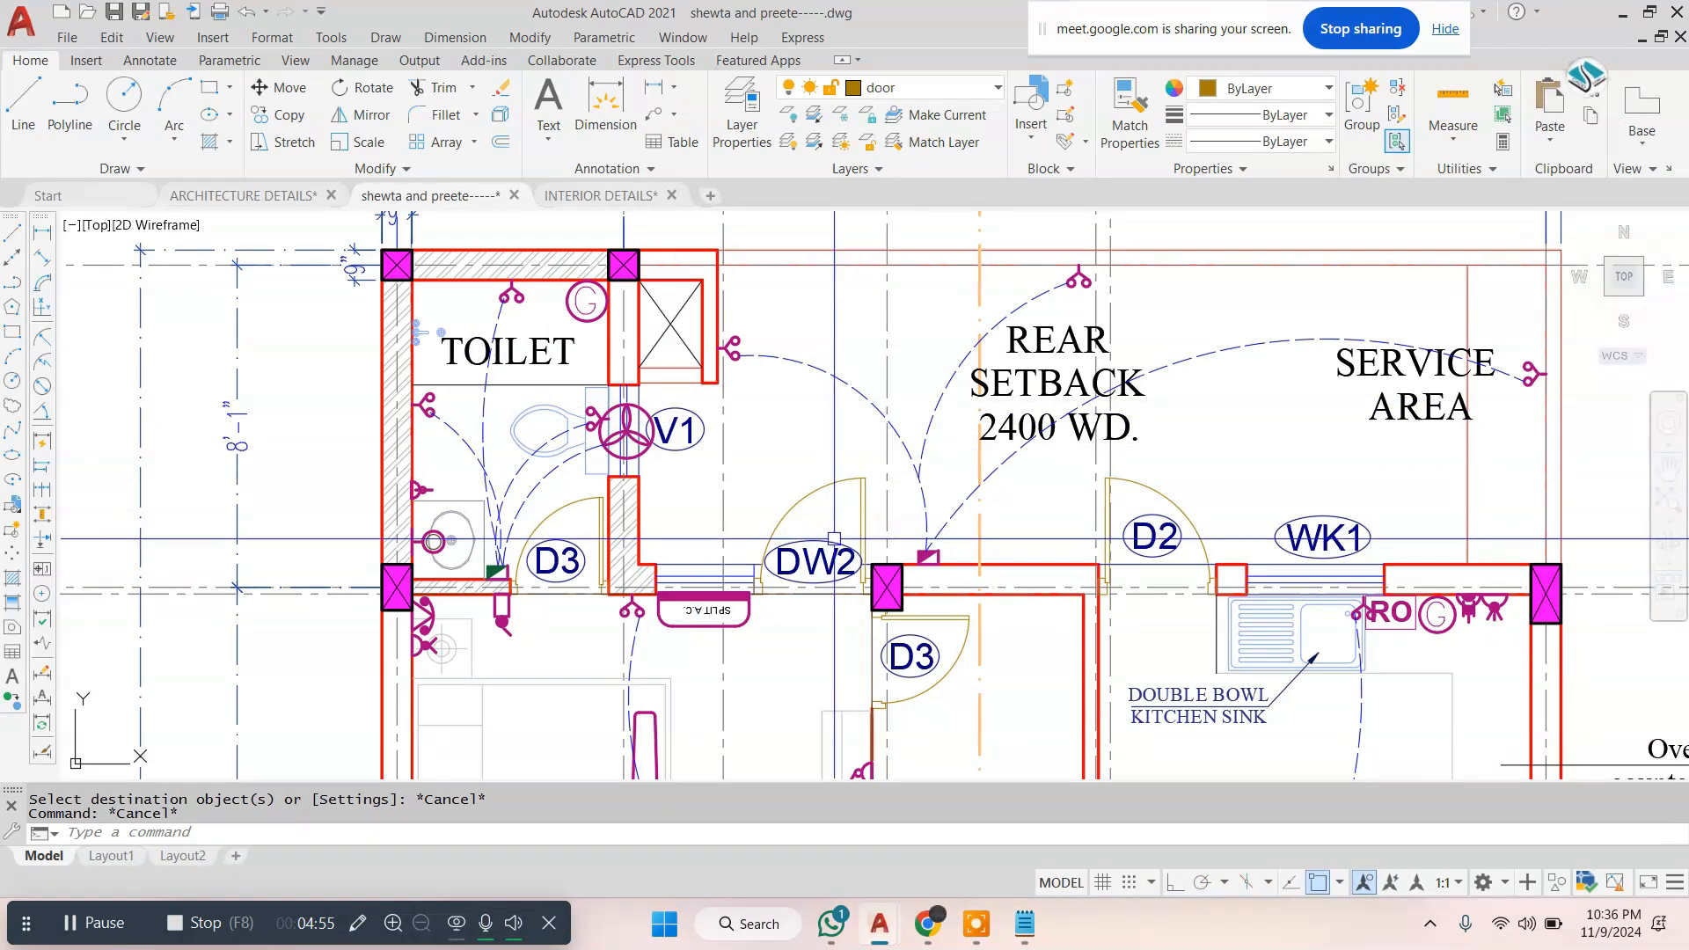
Examine the rear setback and service area wiring lines that run from the switch board symbol beside DW2
key("Escape")
middle_click_drag(1226, 408, 1016, 416)
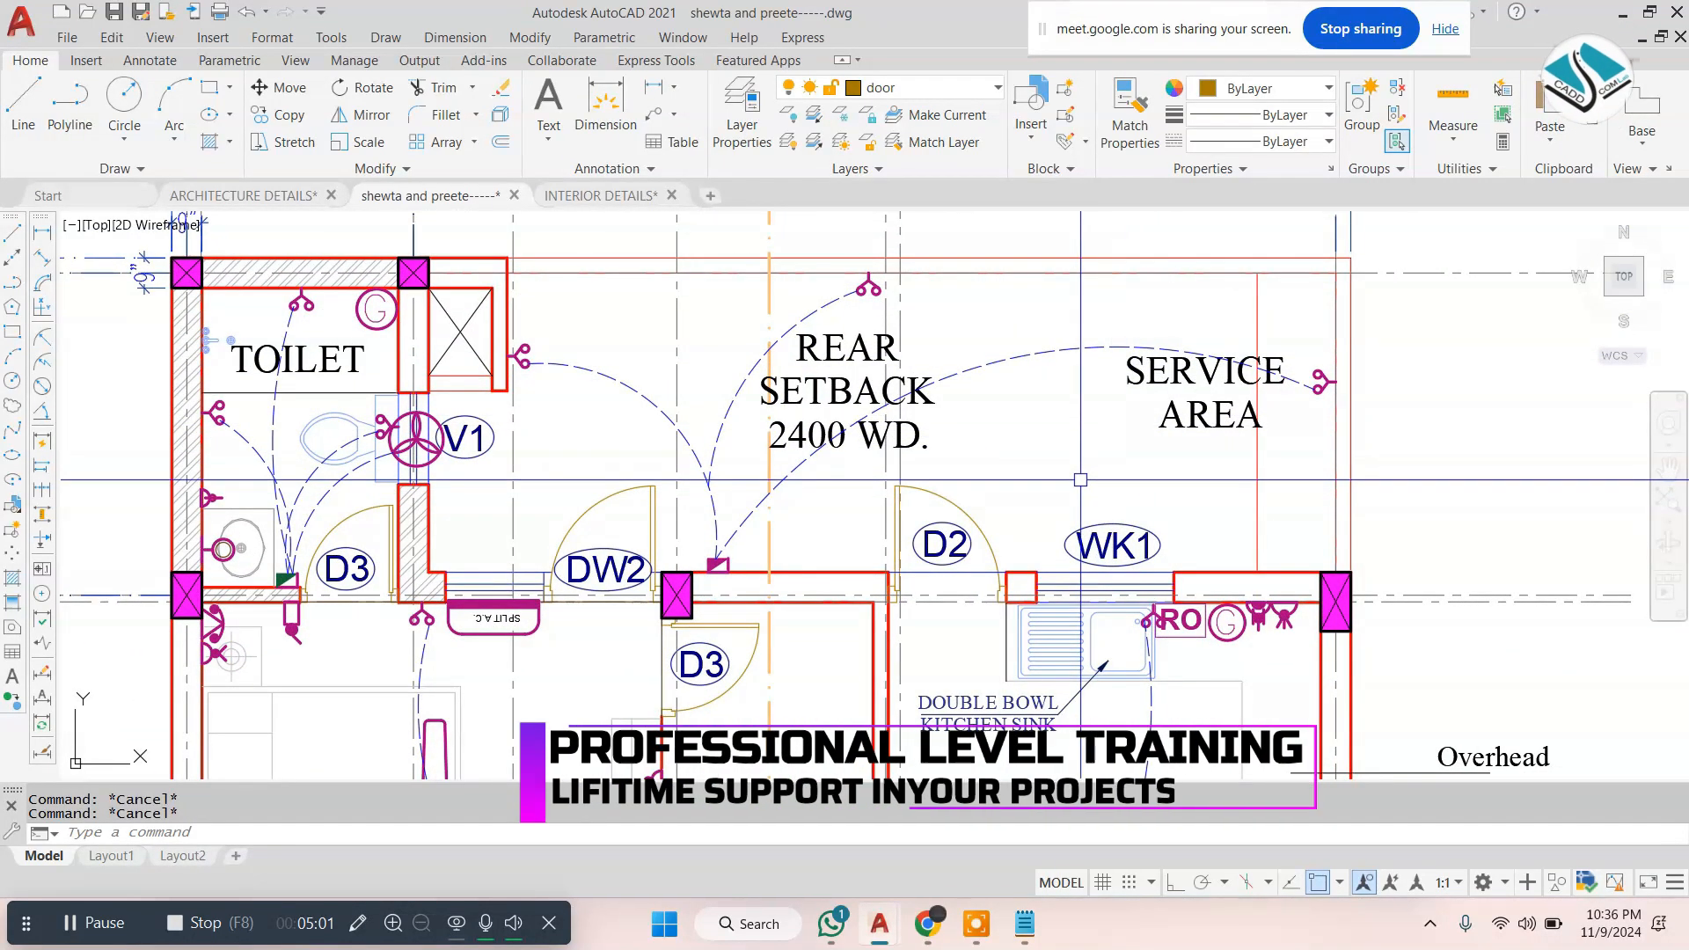
scroll(871, 284, "up", 6)
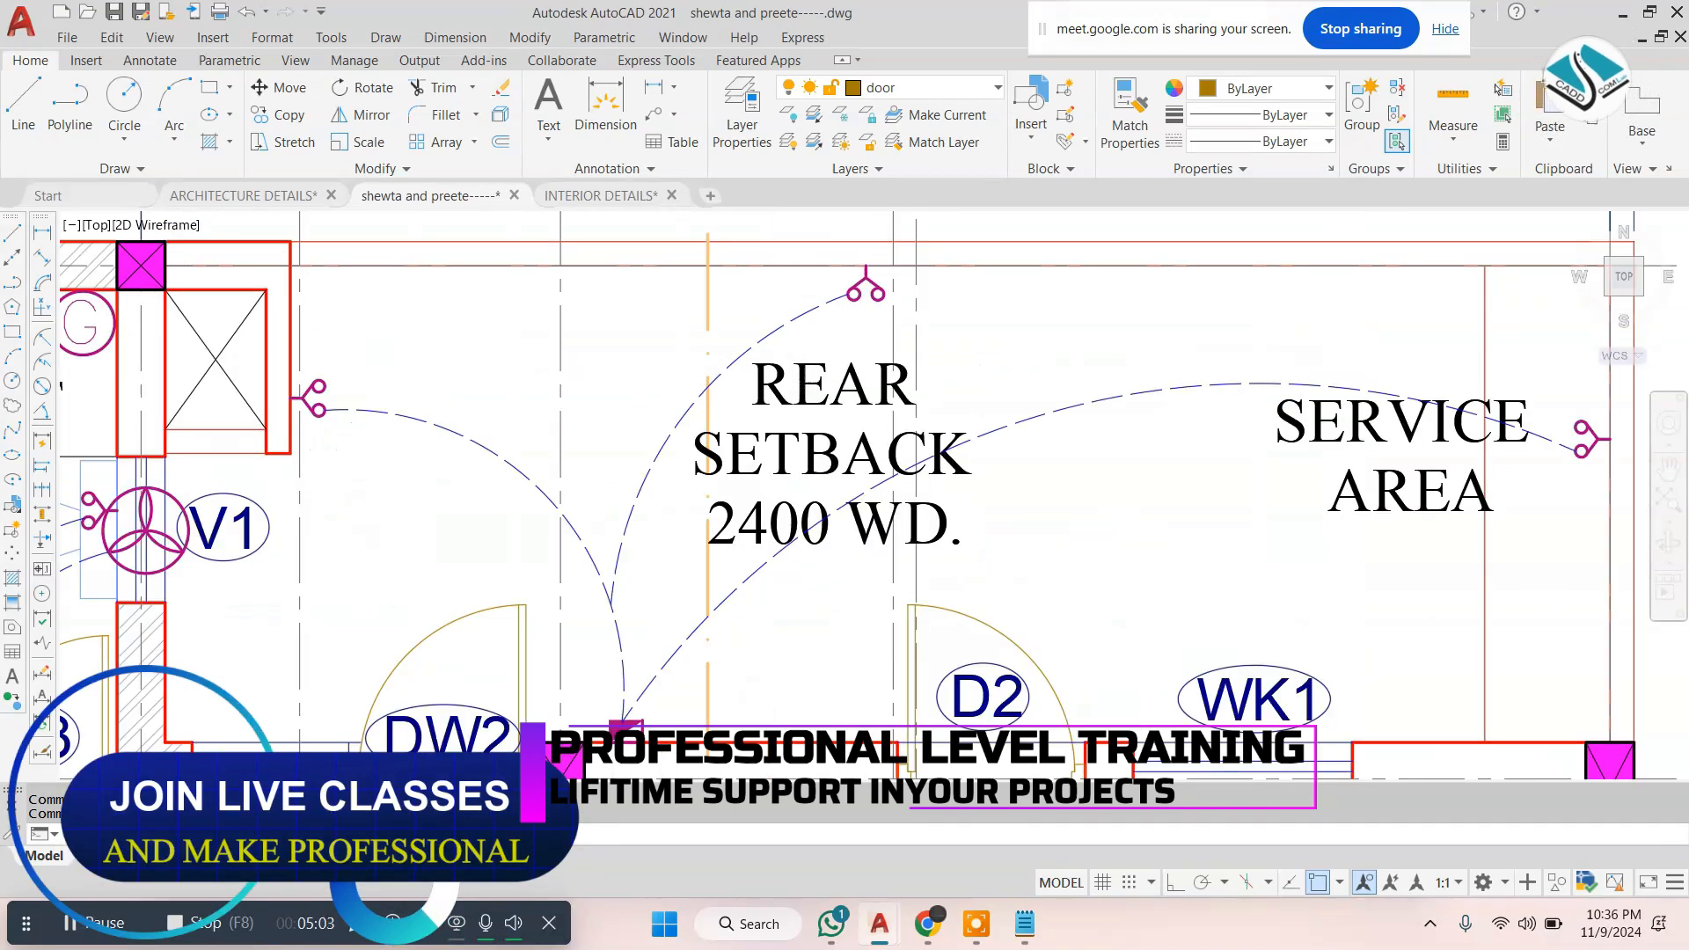
scroll(852, 297, "down", 6)
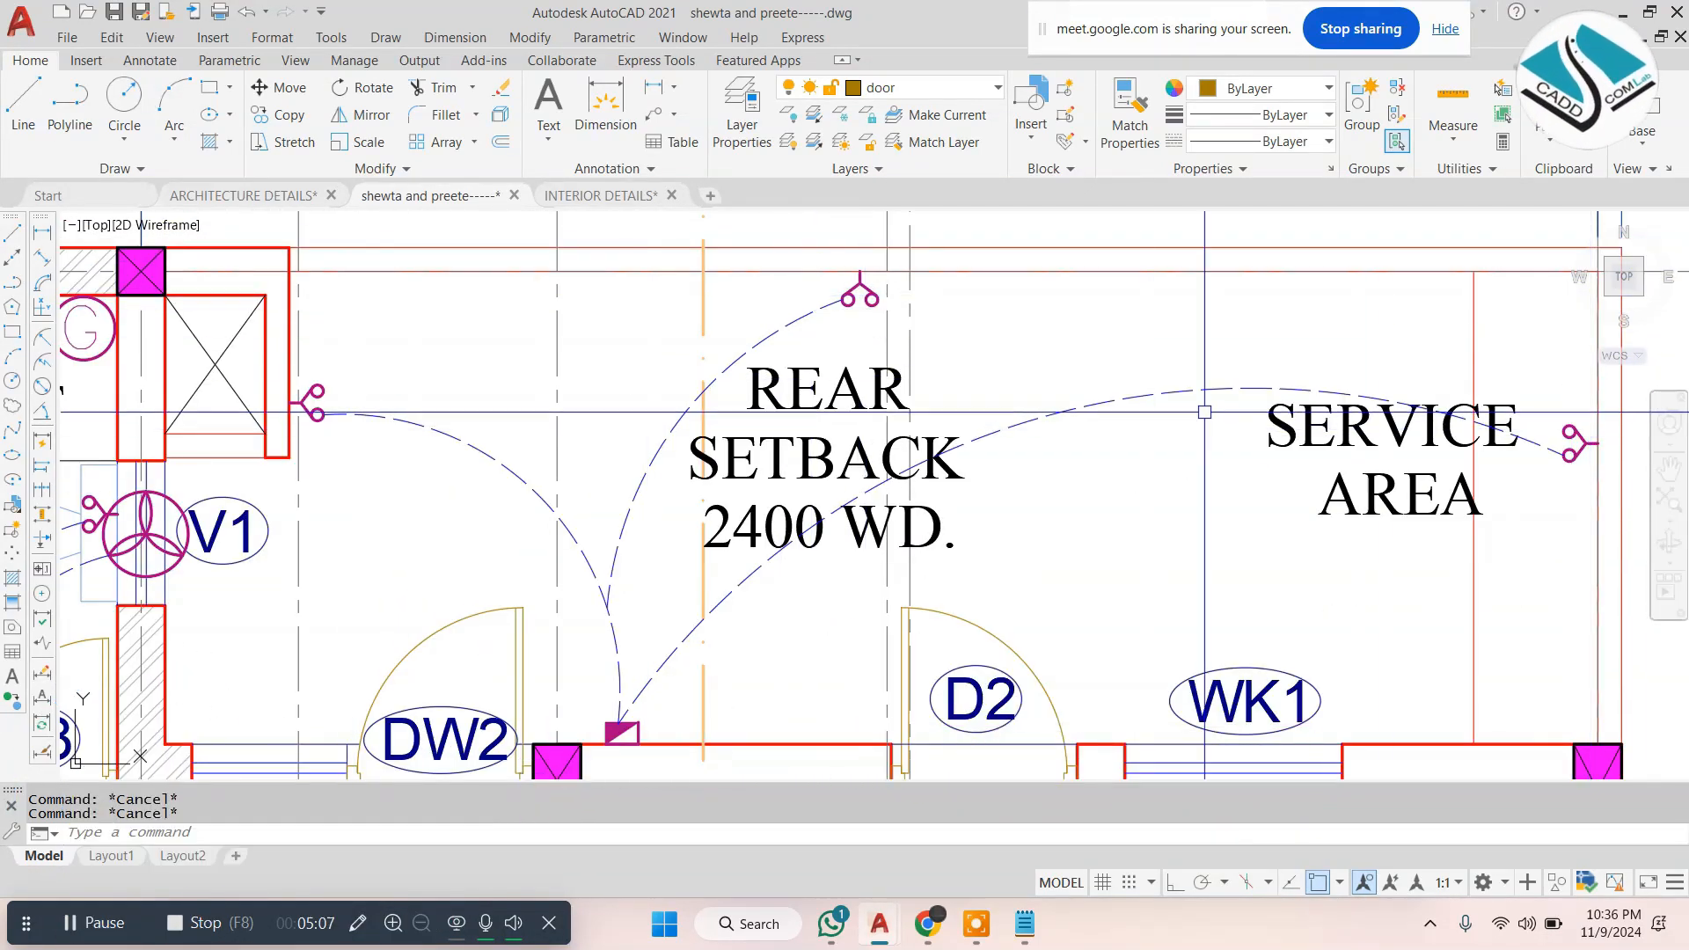
scroll(985, 414, "down", 3)
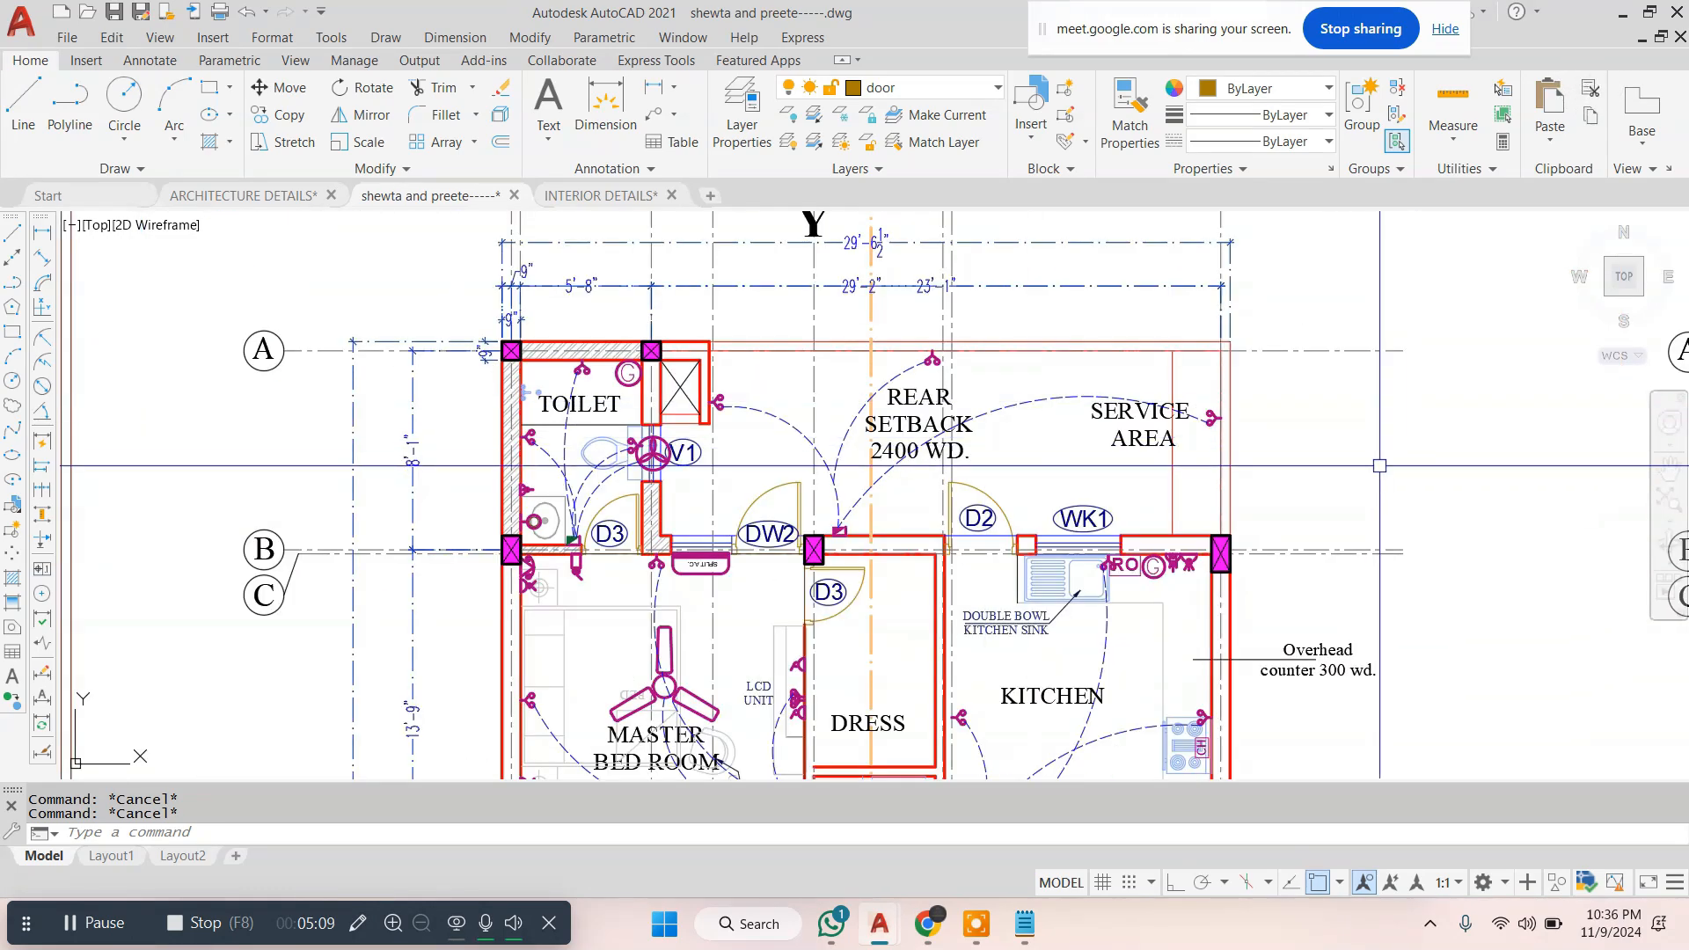
scroll(896, 449, "up", 3)
scroll(871, 475, "up", 3)
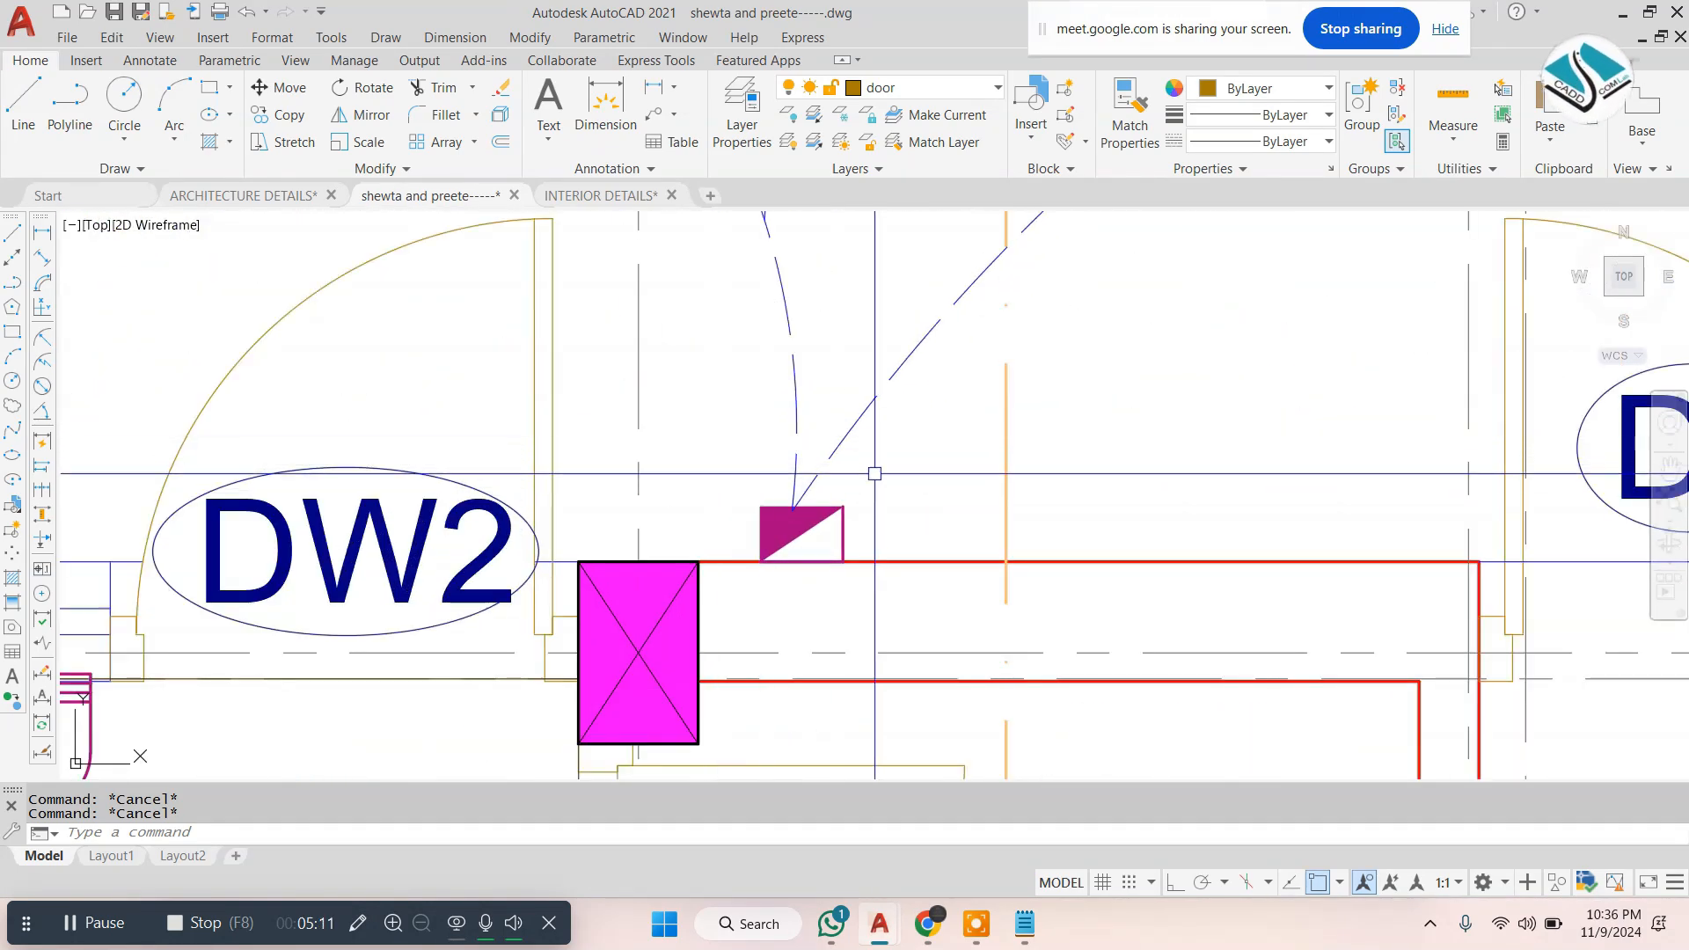
scroll(806, 442, "down", 5)
scroll(822, 493, "up", 6)
left_click(846, 564)
left_click(611, 494)
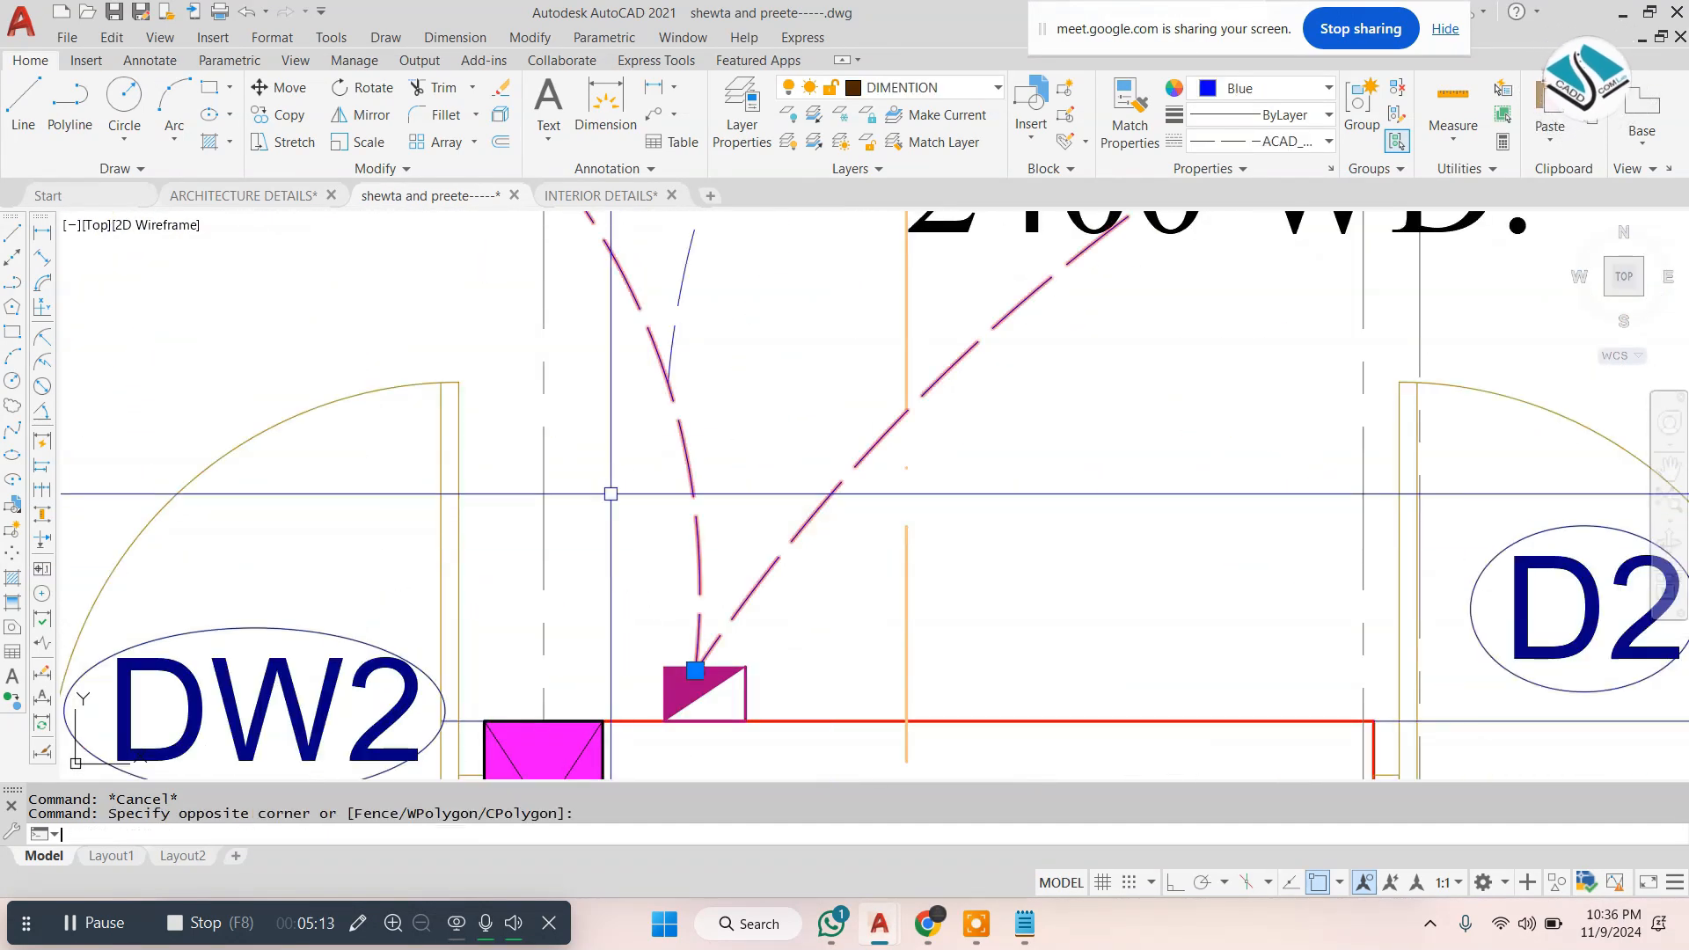
key("space")
key("Escape")
key("Escape")
key("Escape")
Erase the three dashed wiring lines that run from the rear setback's switch board symbol beside DW2
left_click(739, 332)
left_click(599, 438)
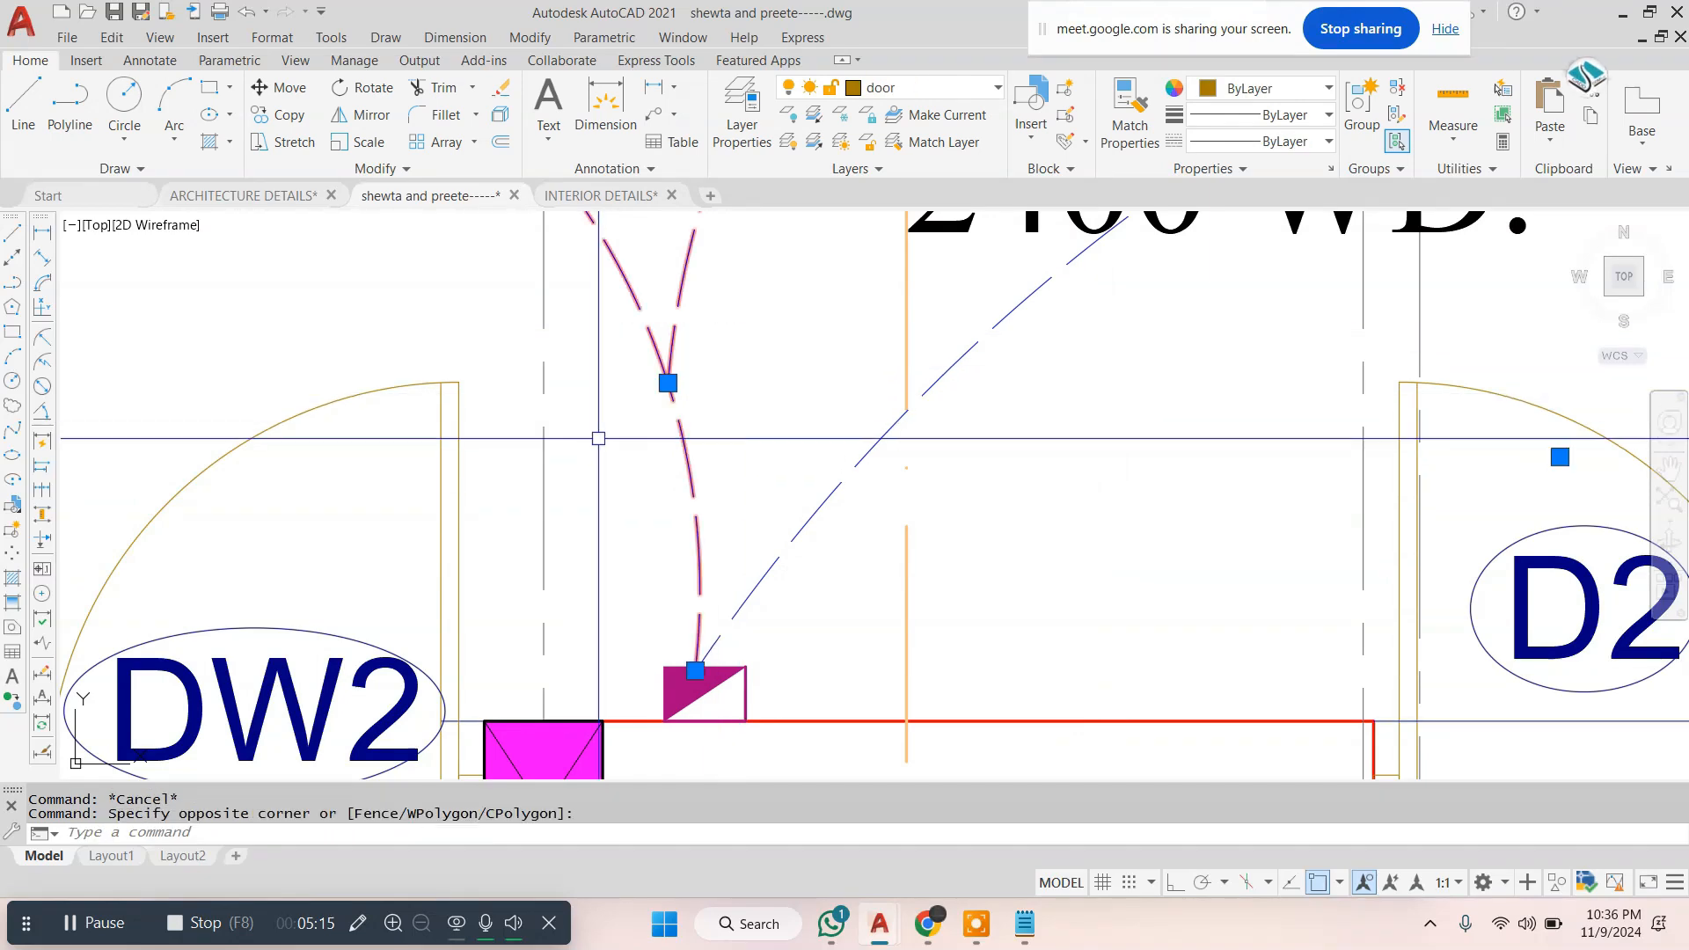
type("e")
key("space")
left_click(833, 605)
left_click(625, 516)
type("e")
key("space")
Draw a three-point arc from the switch board symbol beside DW2 to the two-circle symbol above the REAR SETBACK label
type("a")
key("space")
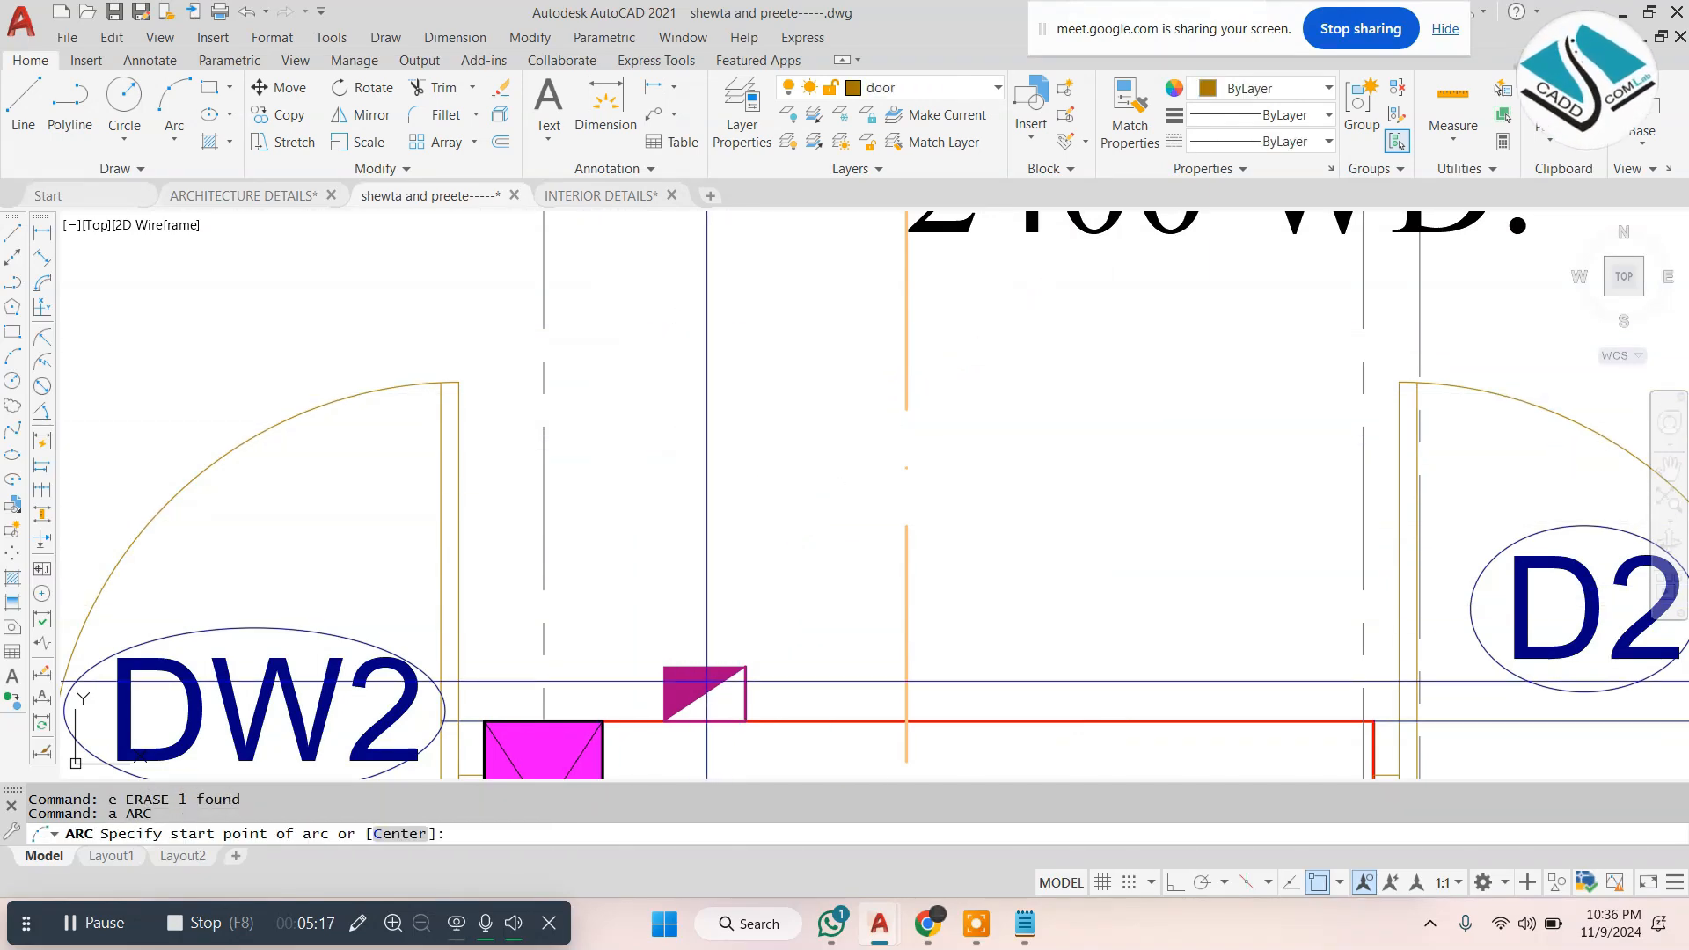
left_click(705, 668)
scroll(702, 667, "down", 6)
middle_click_drag(740, 502, 732, 582)
left_click(729, 567)
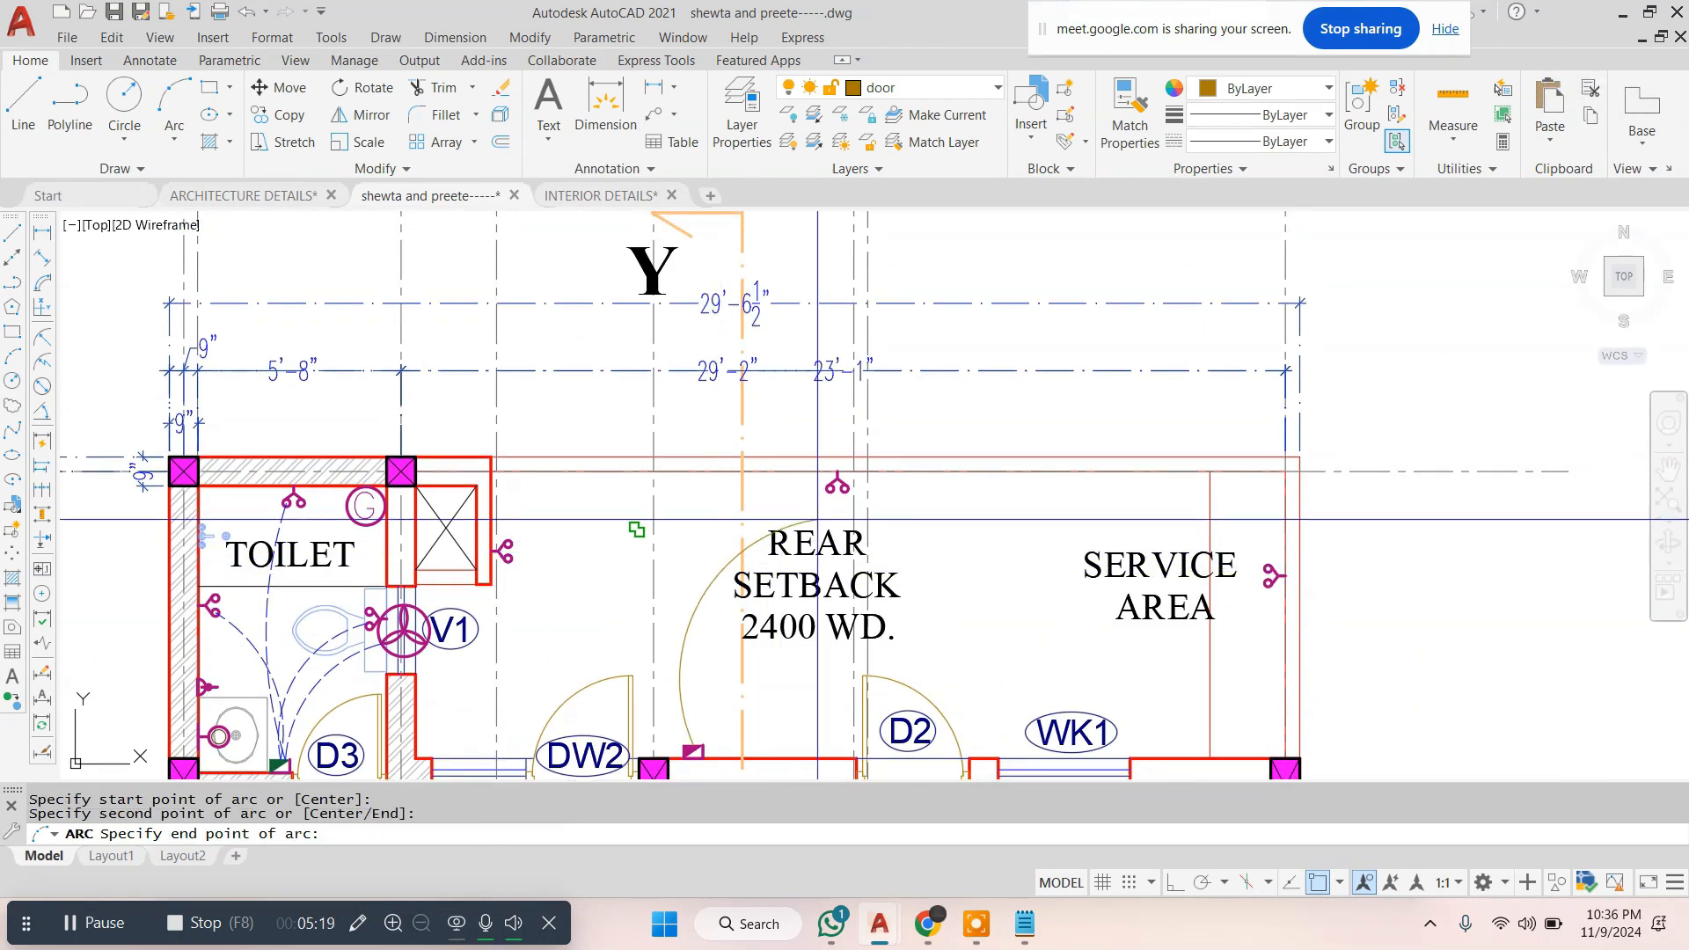
left_click(827, 490)
scroll(715, 686, "up", 5)
middle_click_drag(716, 686, 694, 543)
key("Escape")
Draw a three-point arc from the switch board symbol beside DW2 to the two-circle symbol at the service area's outer edge
key("space")
left_click(660, 637)
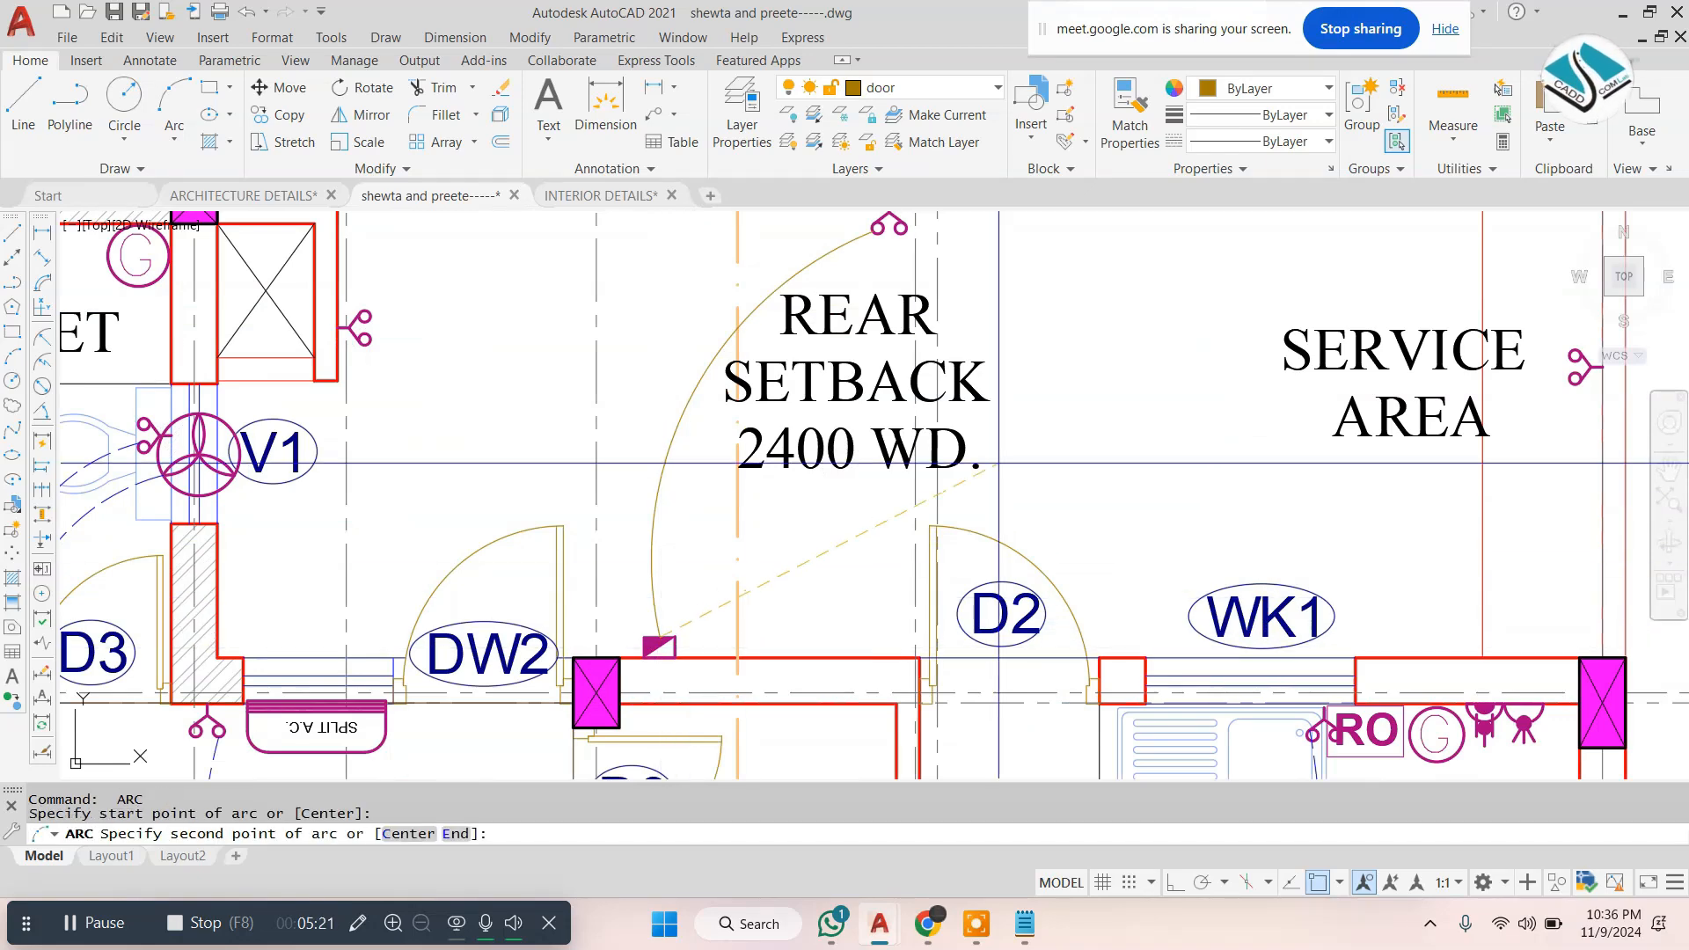
left_click(1047, 406)
left_click(1577, 378)
key("Escape")
Draw a three-point arc from the switch board symbol beside DW2 to the two-circle symbol on the duct wall near the toilet
key("space")
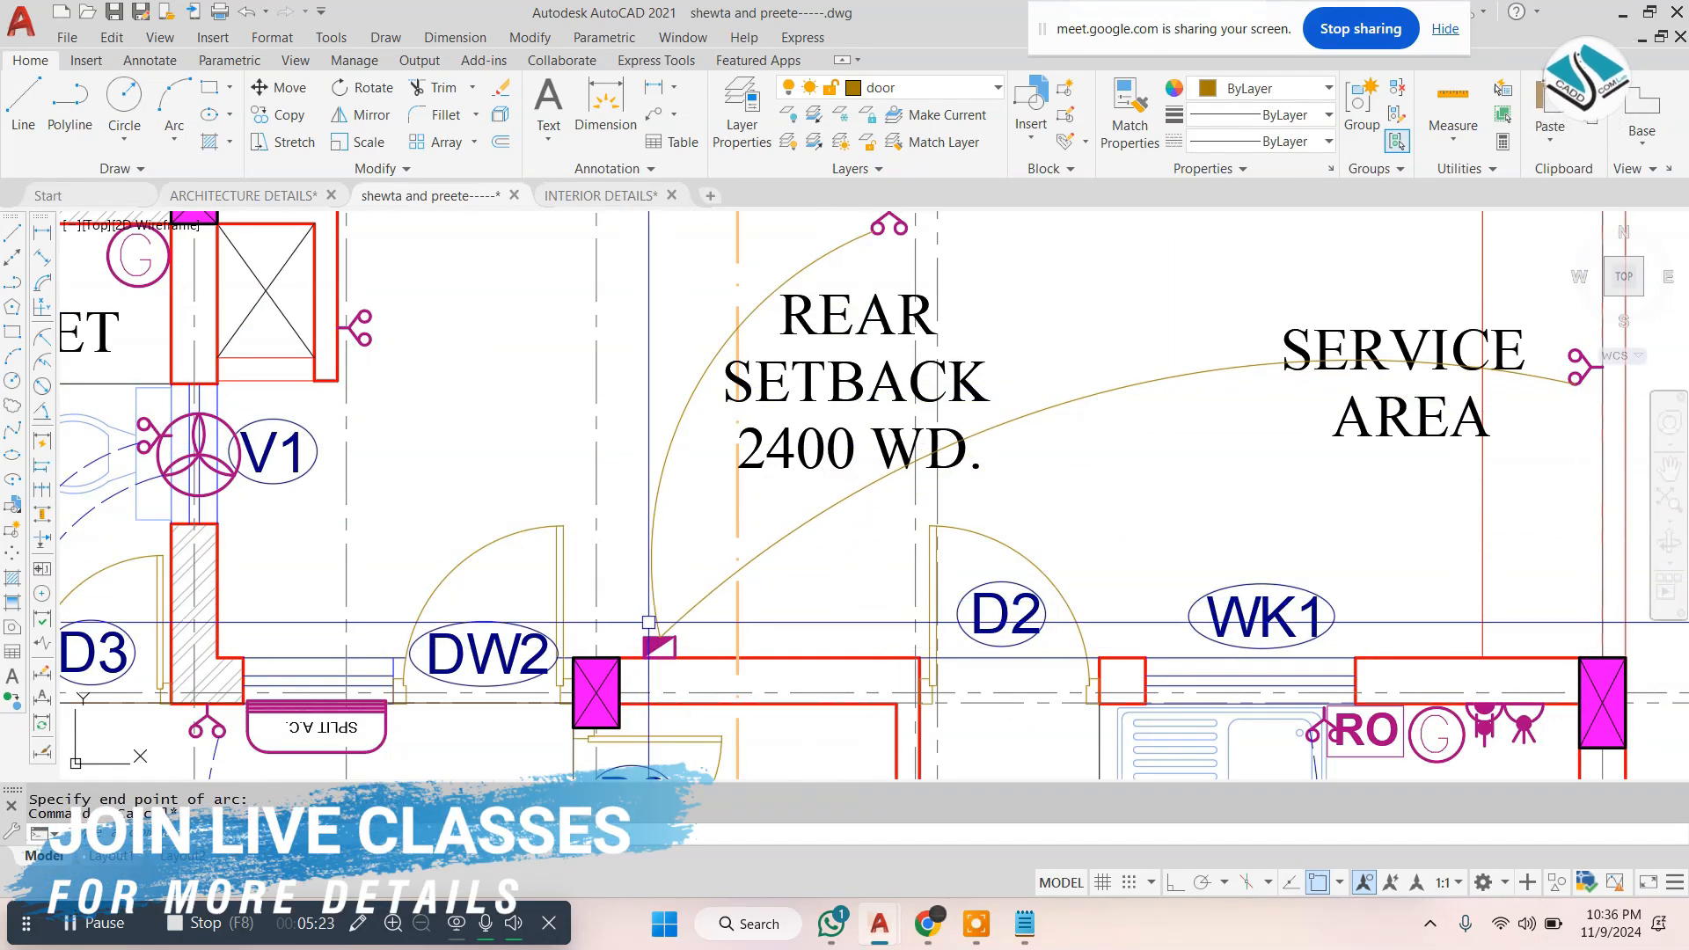
left_click(659, 645)
left_click(584, 461)
left_click(369, 316)
Match the properties of a dashed blue toilet wiring arc onto the three new rear setback and service area arcs
scroll(510, 410, "down", 3)
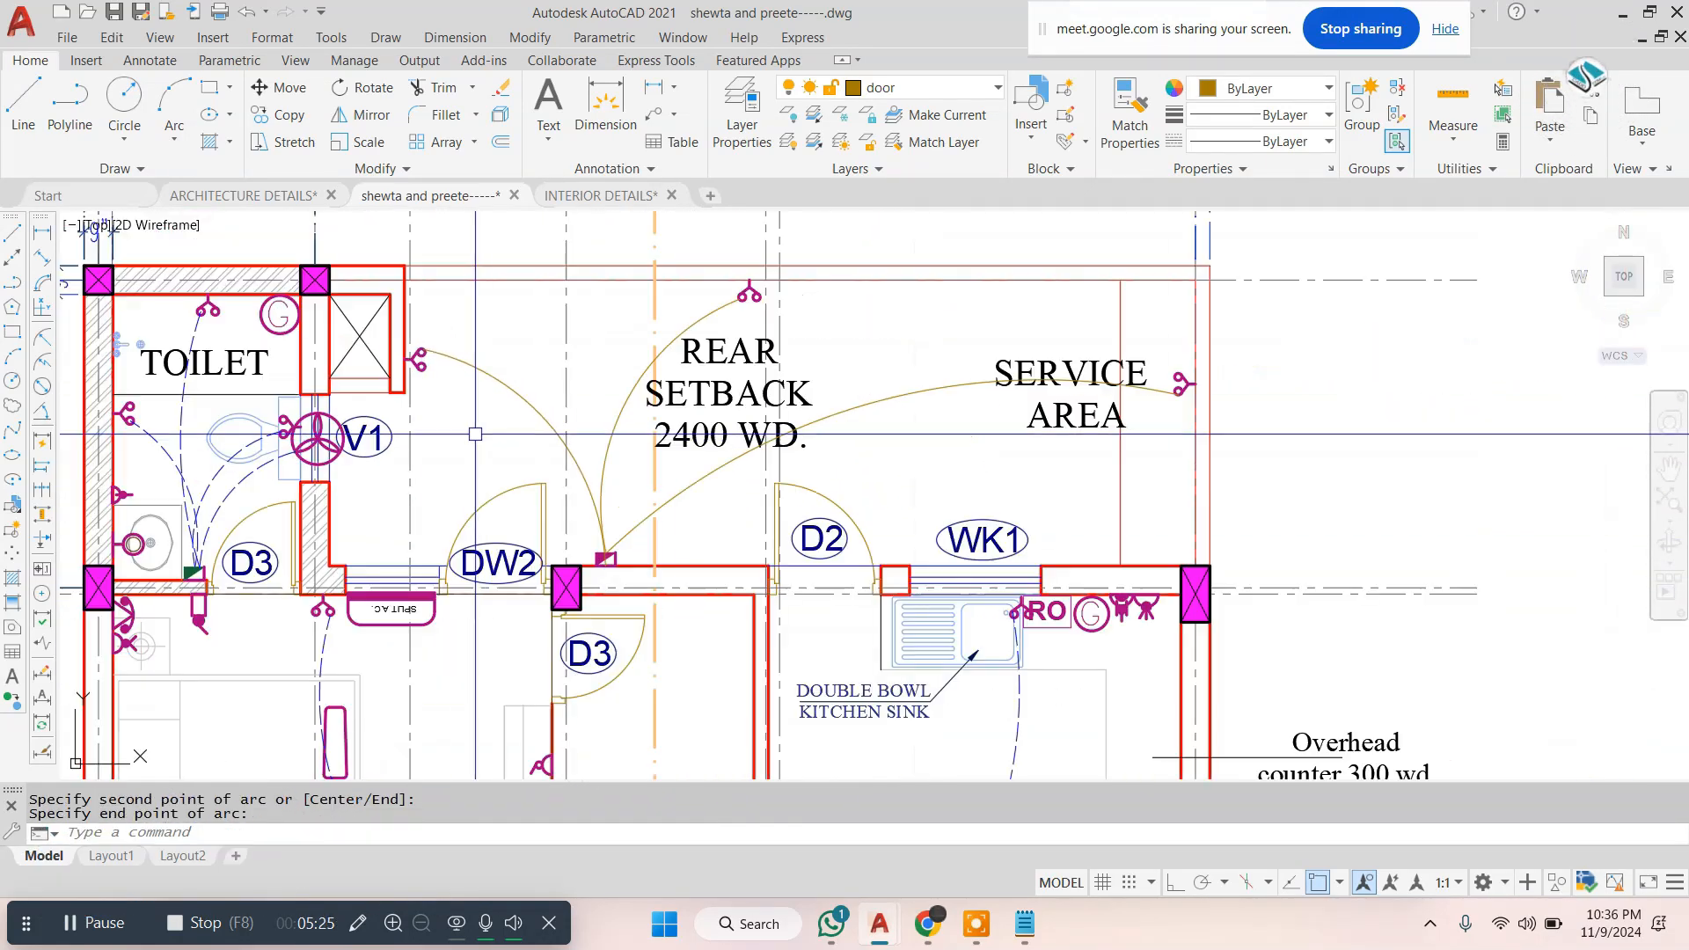
middle_click_drag(506, 437, 537, 434)
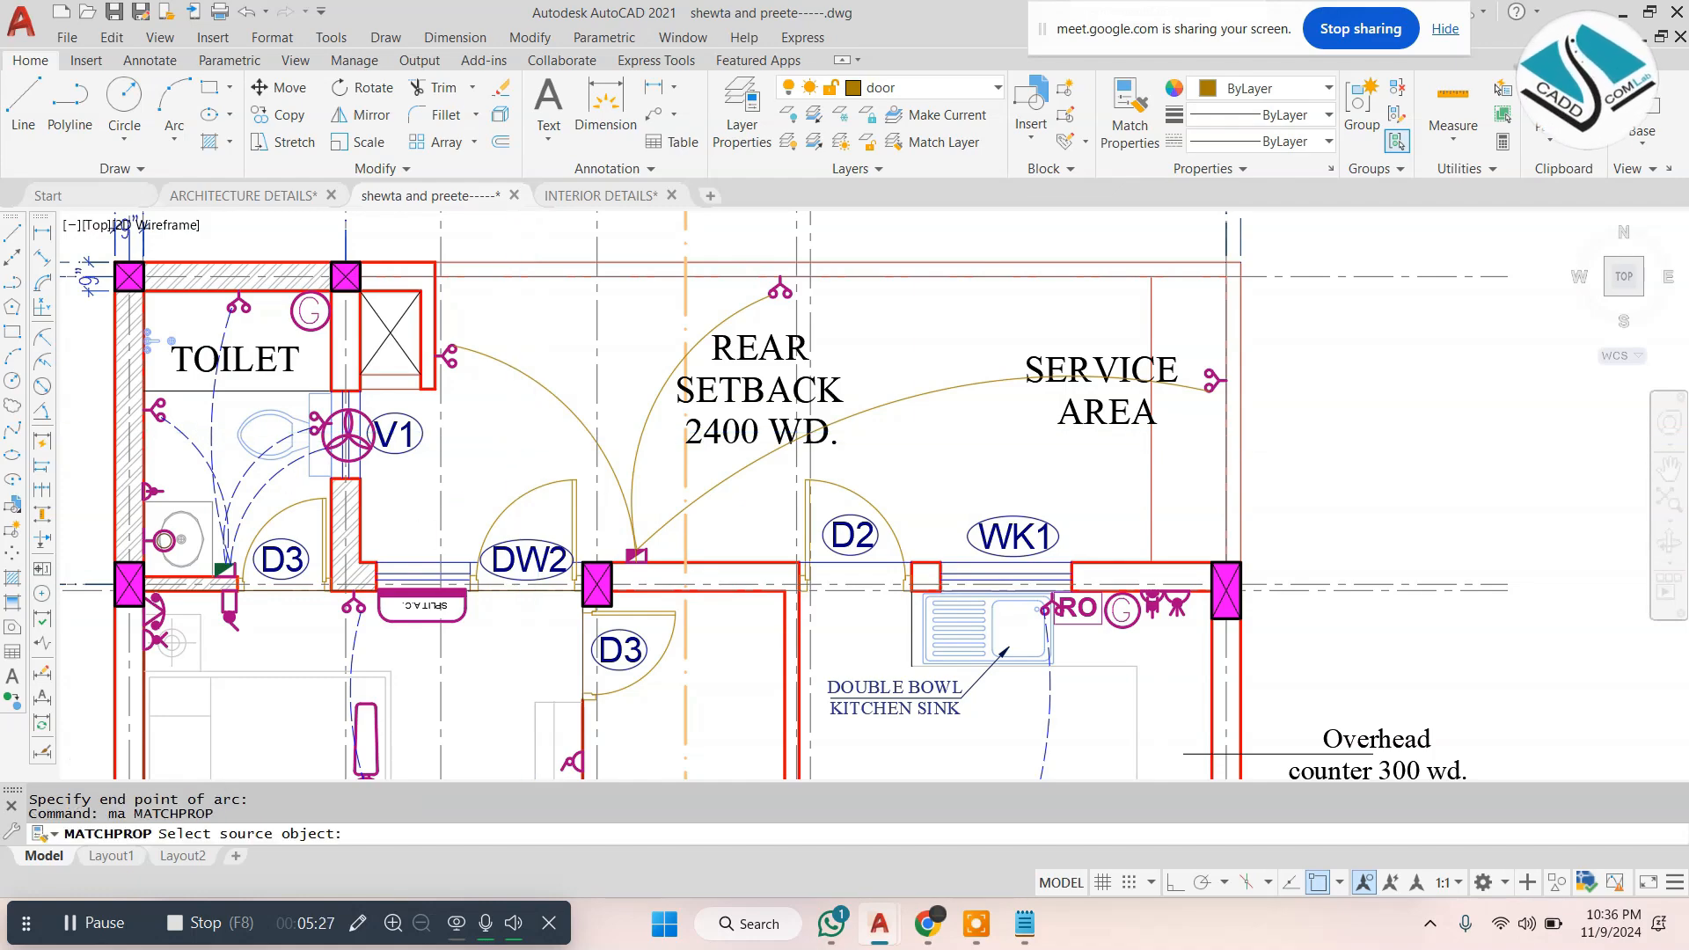
scroll(283, 482, "up", 2)
left_click(847, 472)
left_click(825, 509)
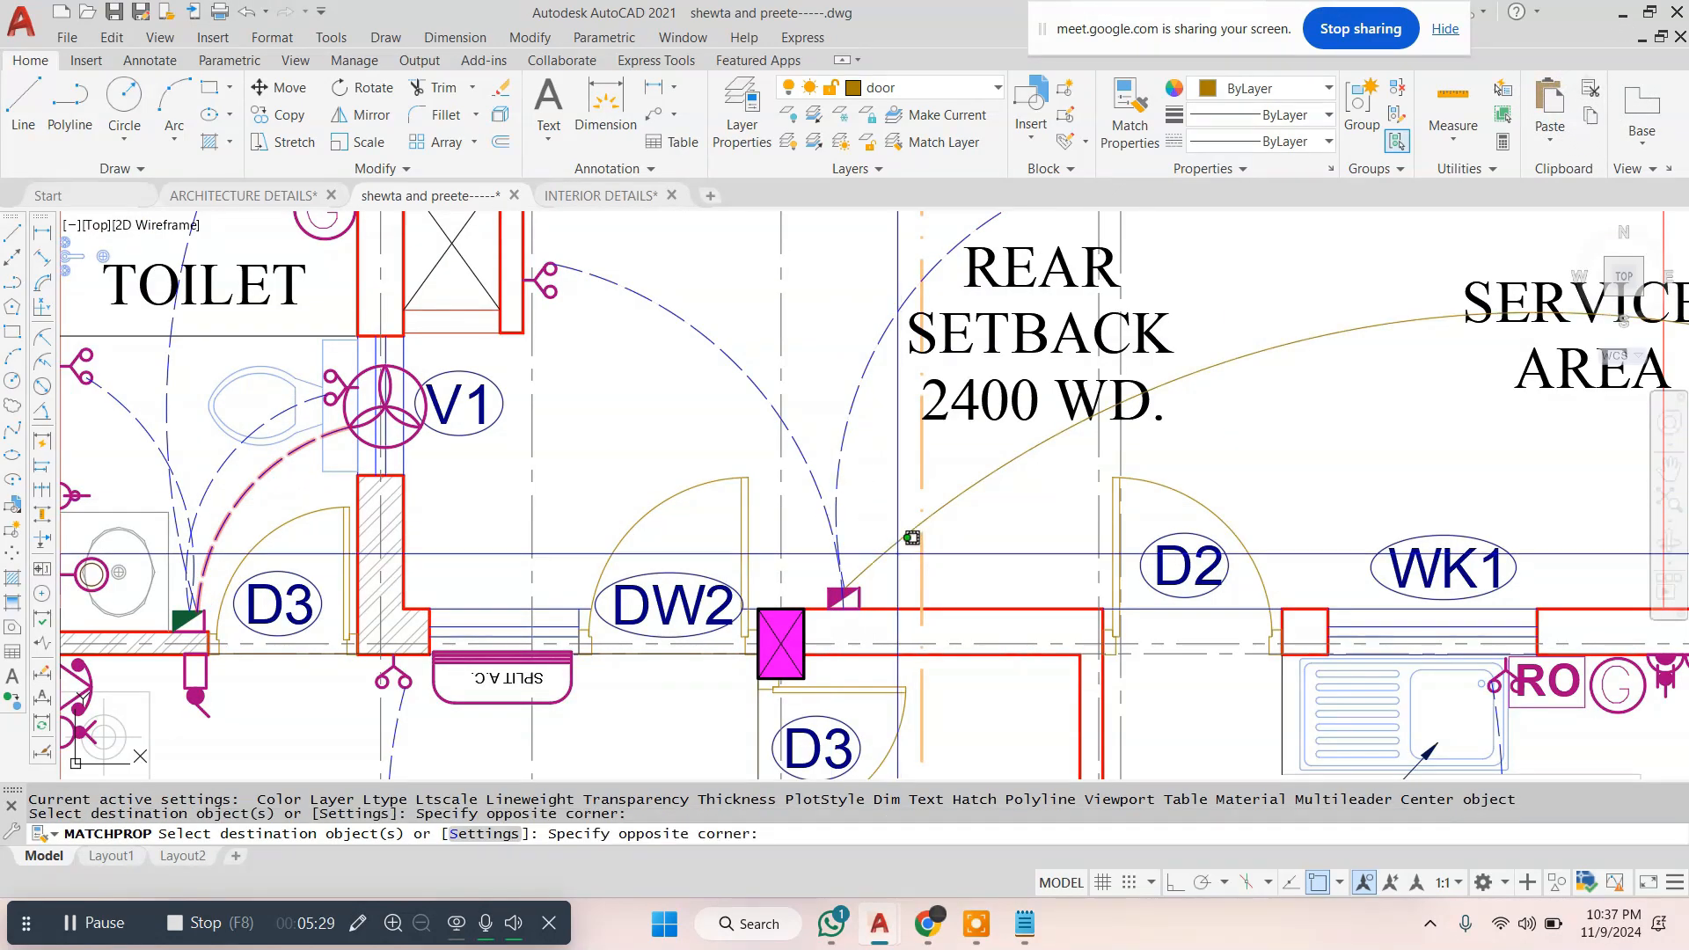
scroll(770, 409, "down", 1)
scroll(799, 466, "up", 2)
left_click(810, 434)
scroll(812, 413, "down", 4)
key("Escape")
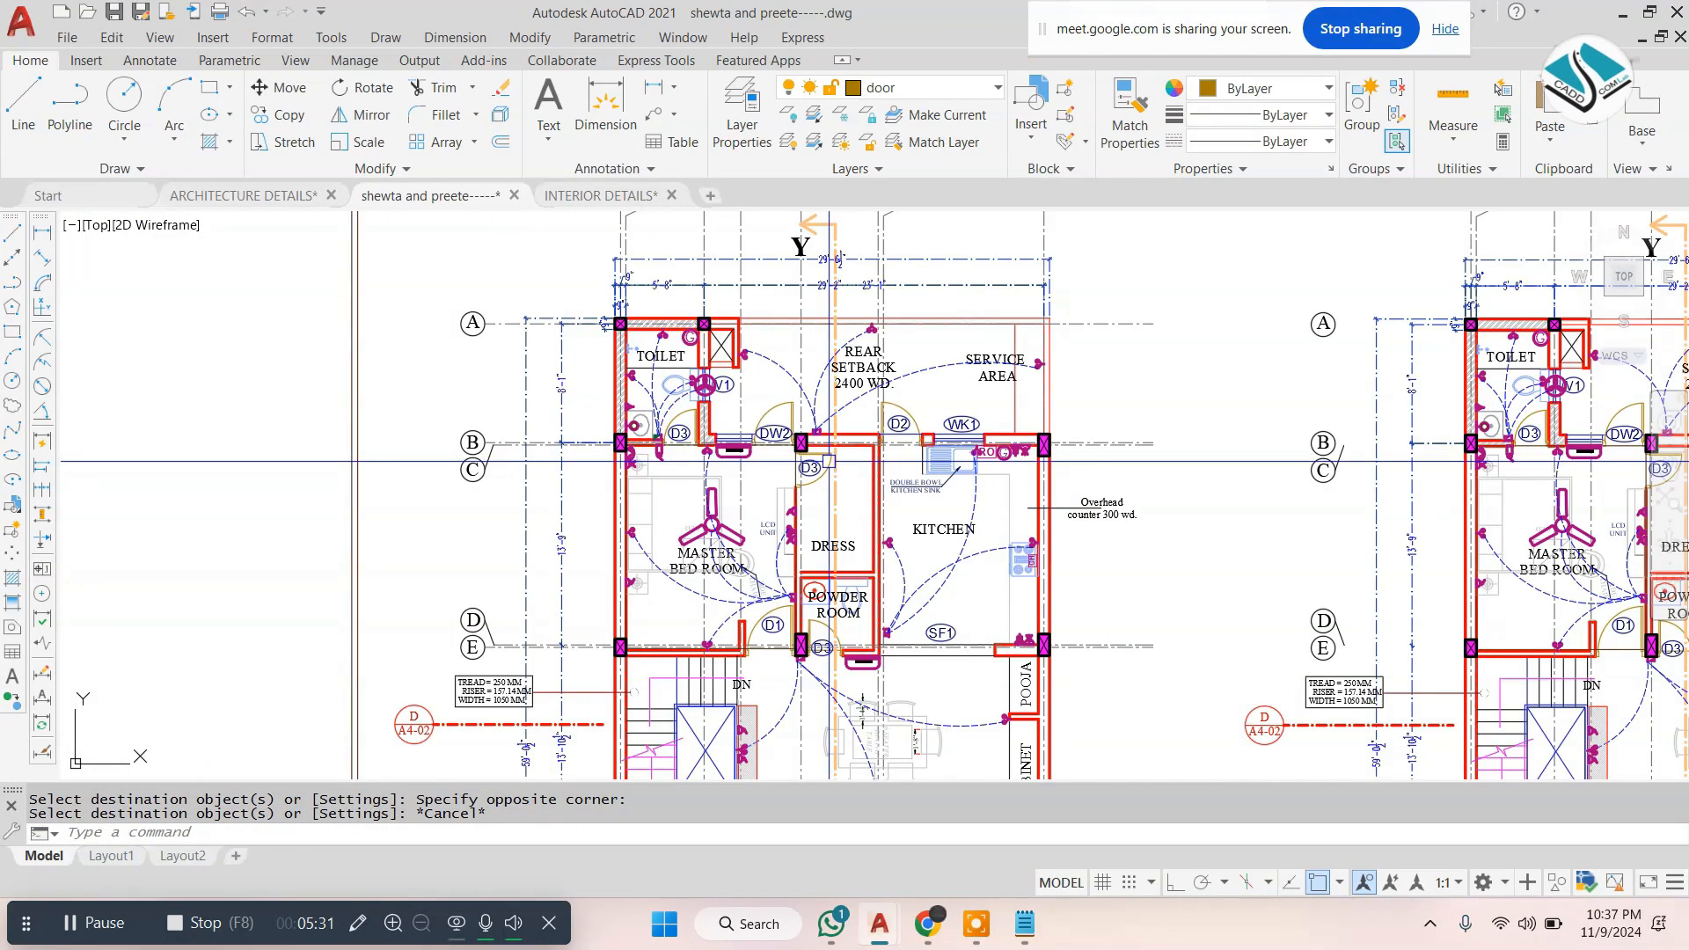
Erase the master bedroom's wiring lines that meet at the switch board symbol near door D1
scroll(774, 601, "up", 8)
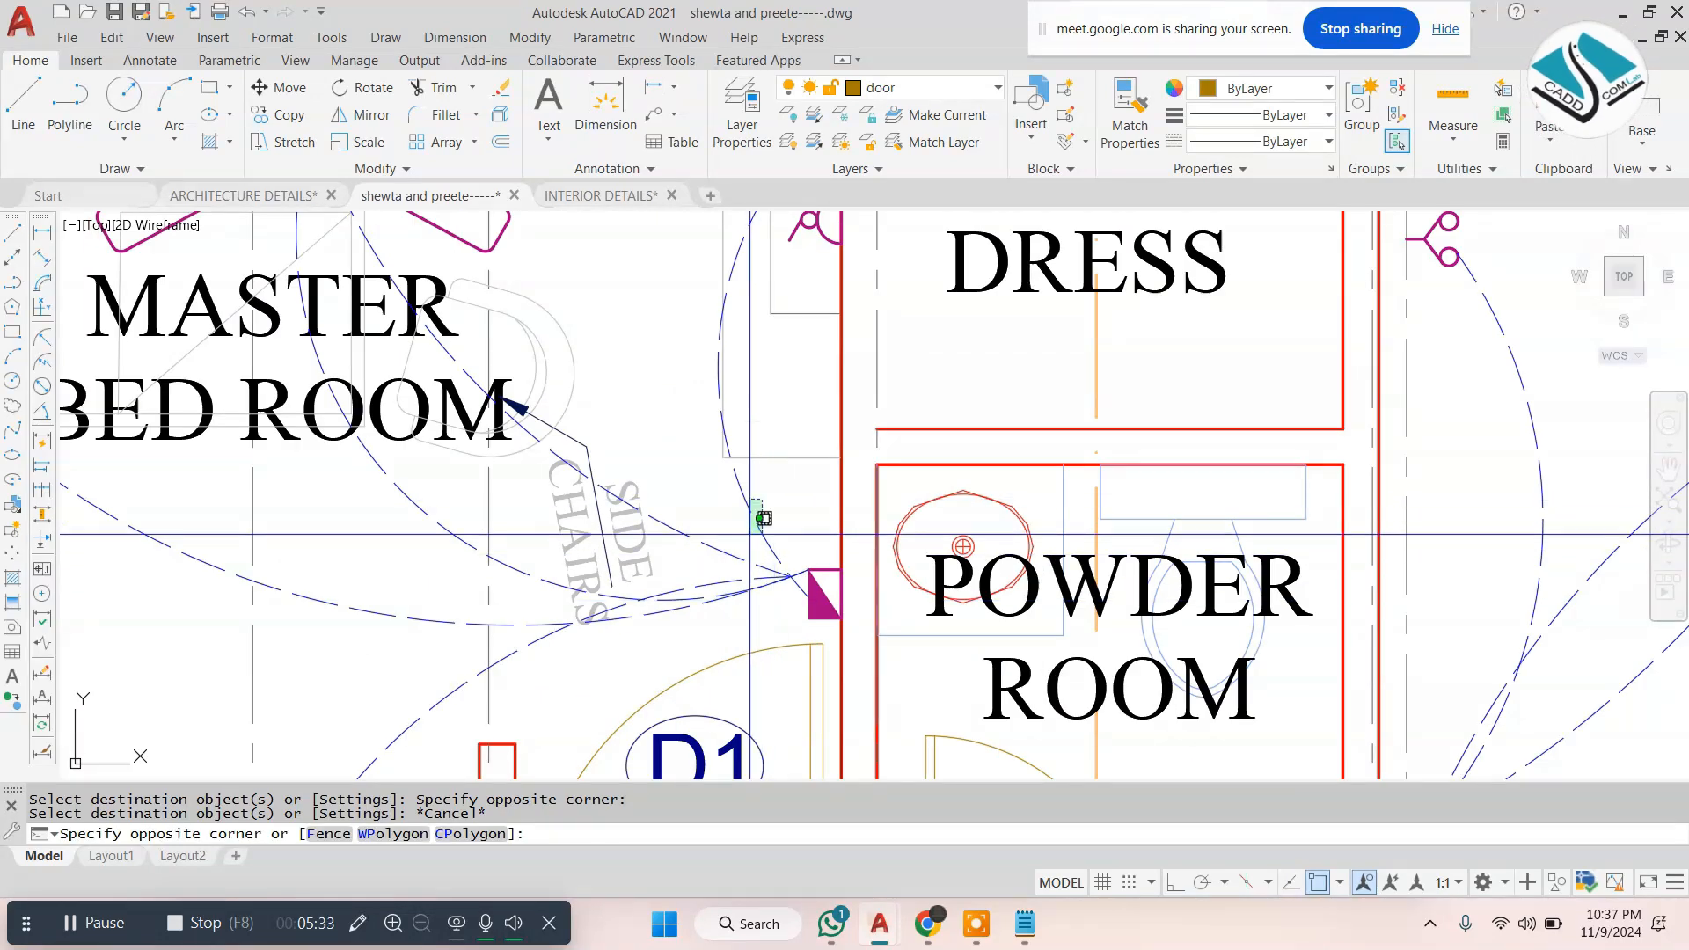
left_click(651, 615)
type("e")
key("space")
scroll(873, 542, "down", 4)
key("Escape")
middle_click_drag(740, 478, 741, 549)
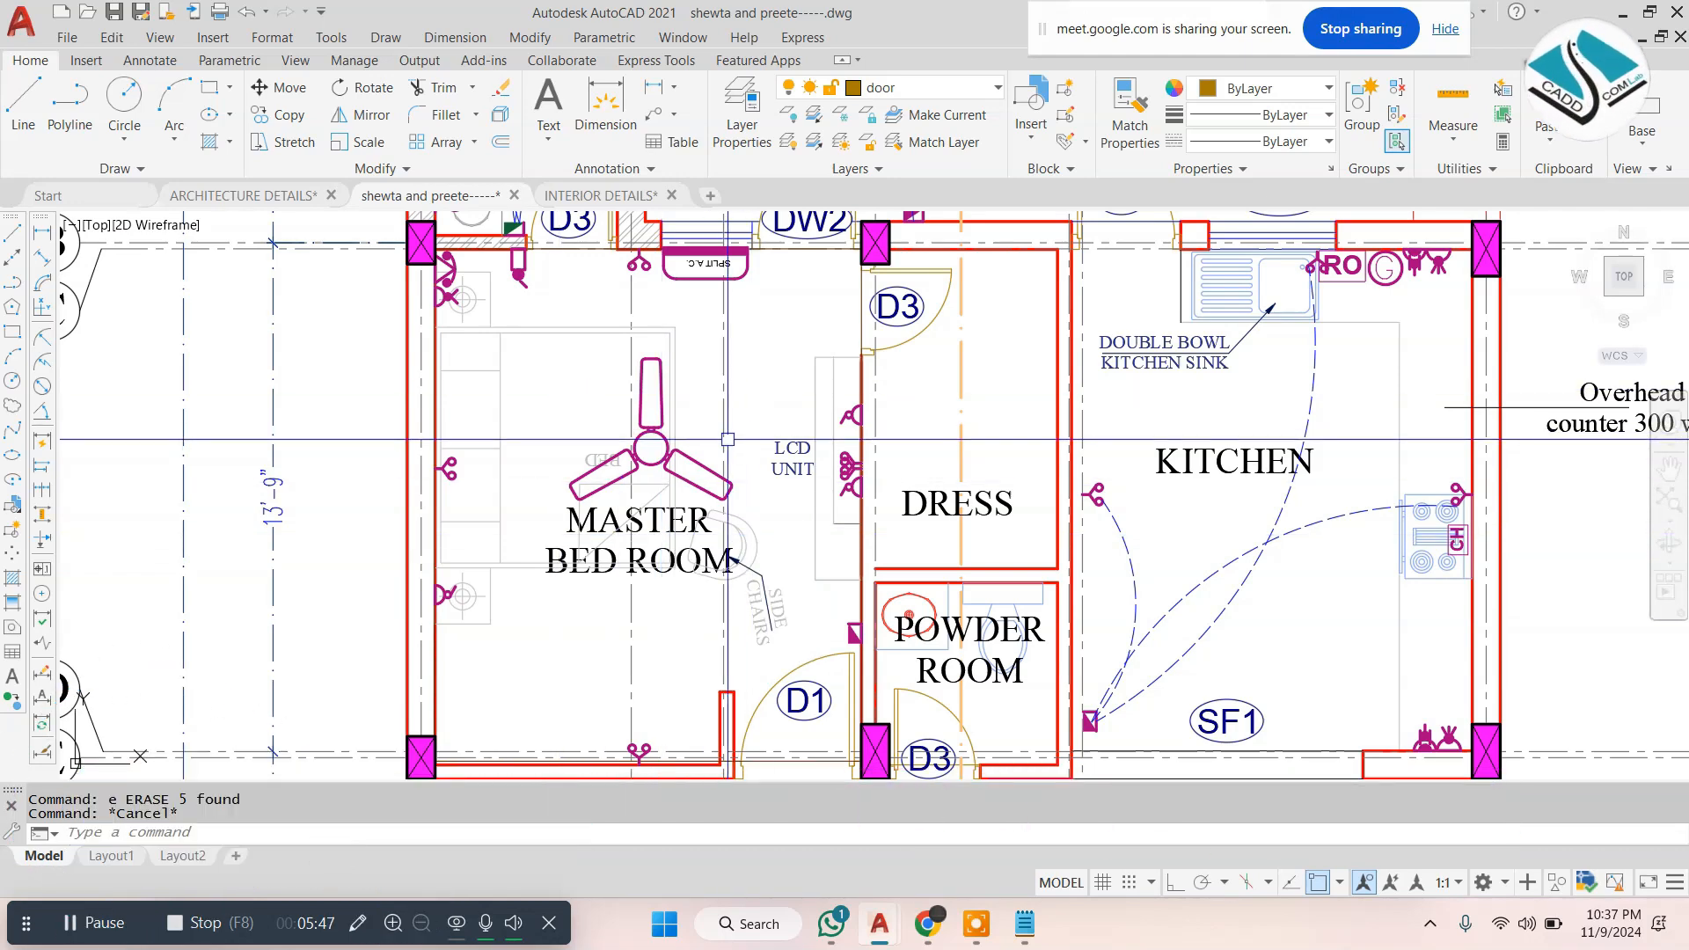
scroll(674, 466, "up", 2)
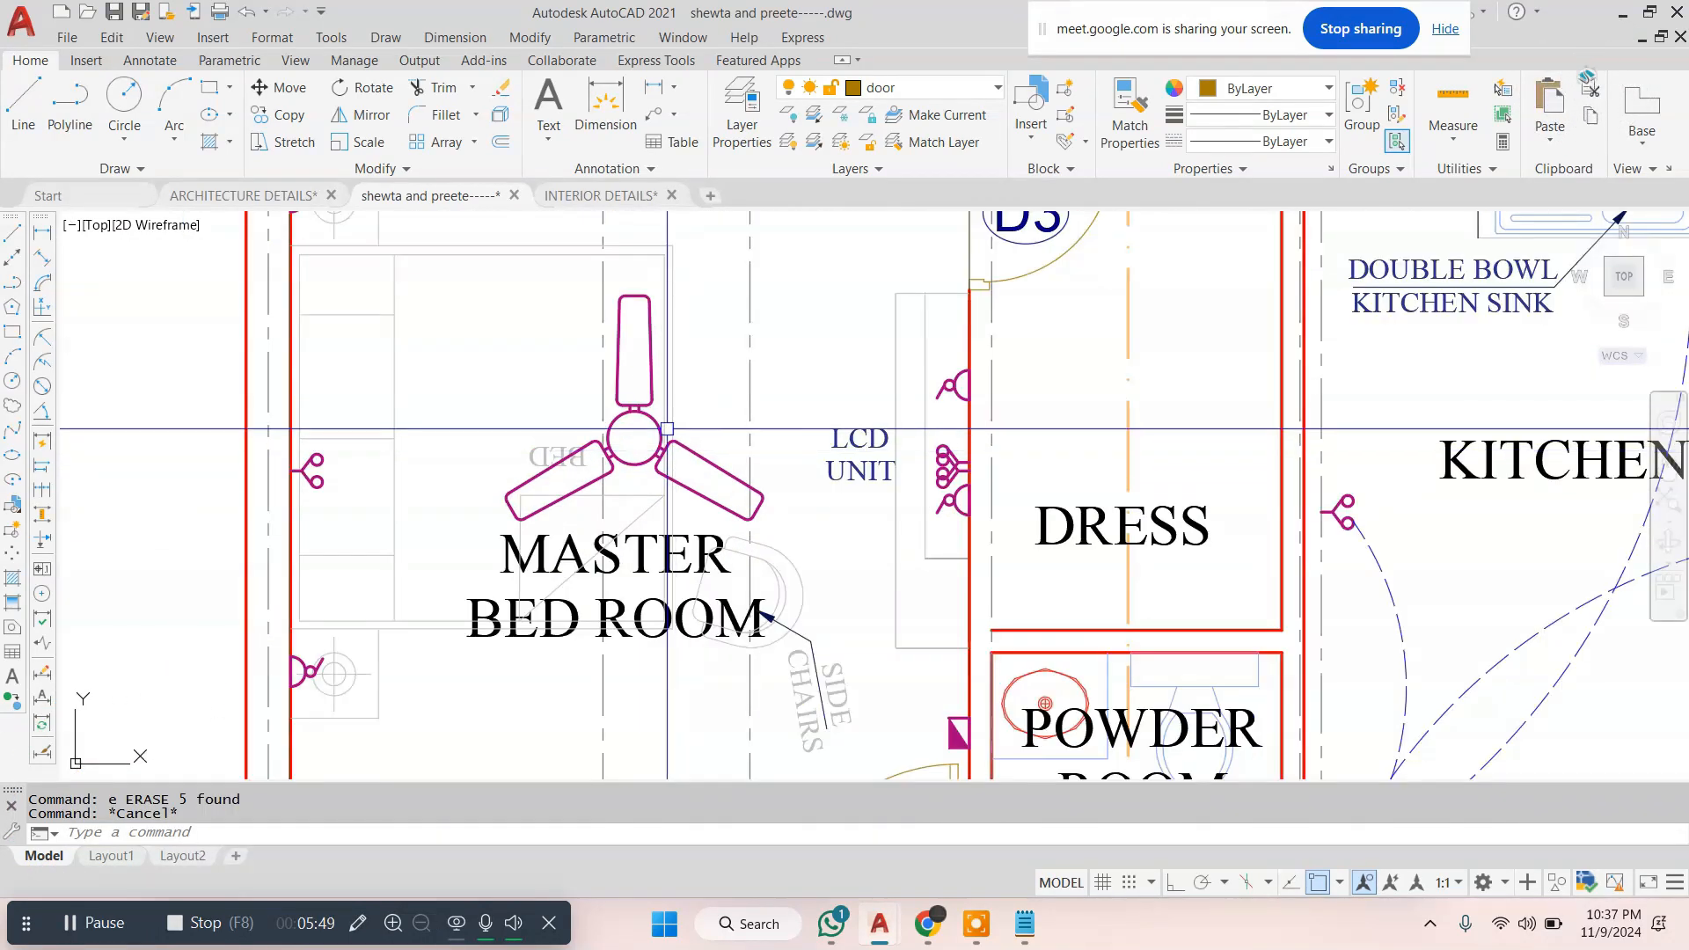
left_click(660, 439)
key("Escape")
scroll(643, 459, "down", 2)
key("Escape")
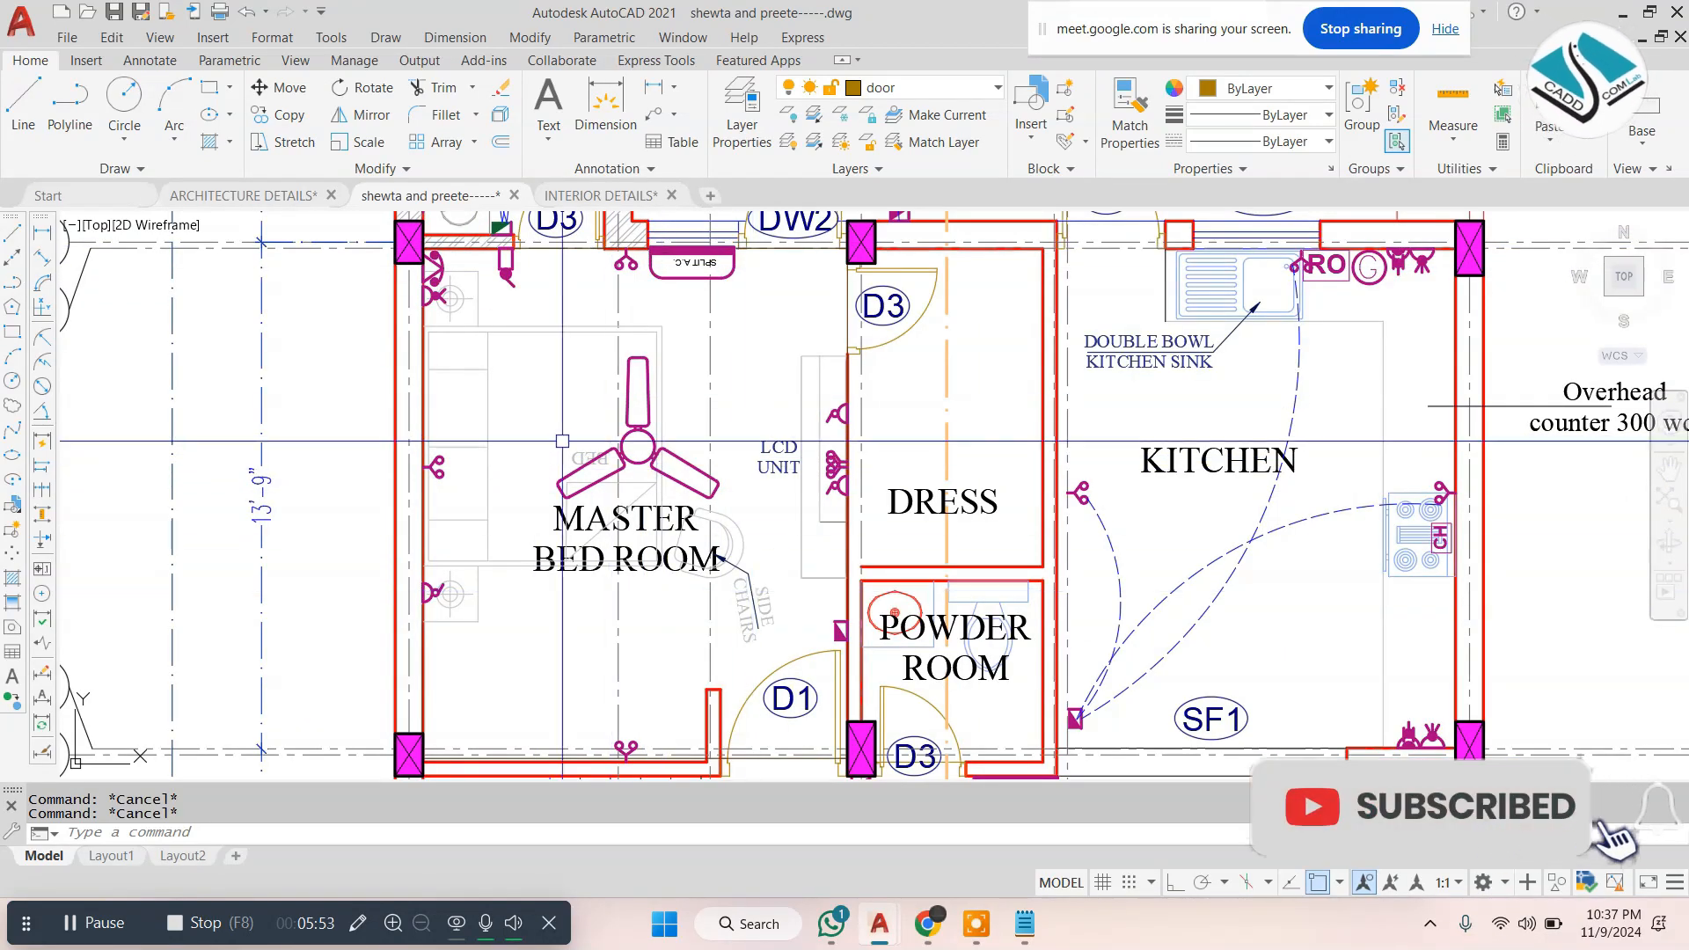
Examine the master bedroom's bedside symbols and the legend entries for the bedside plug point and two-way light and fan switch, including their heights
scroll(447, 475, "up", 2)
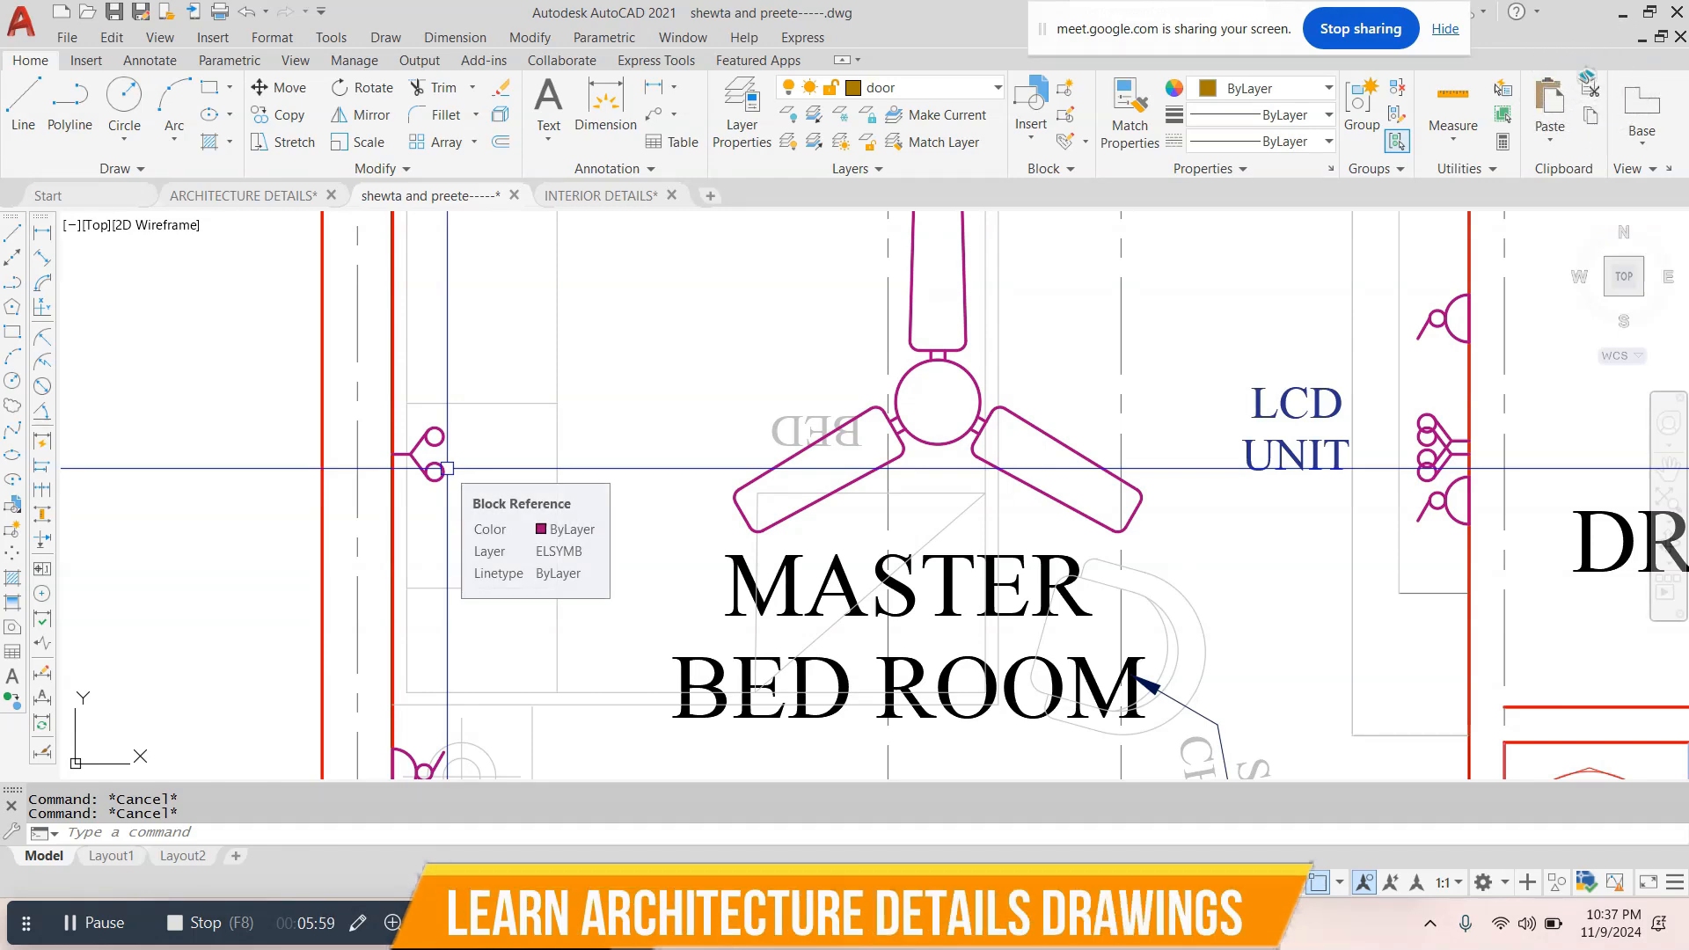
scroll(447, 469, "down", 2)
scroll(443, 250, "up", 3)
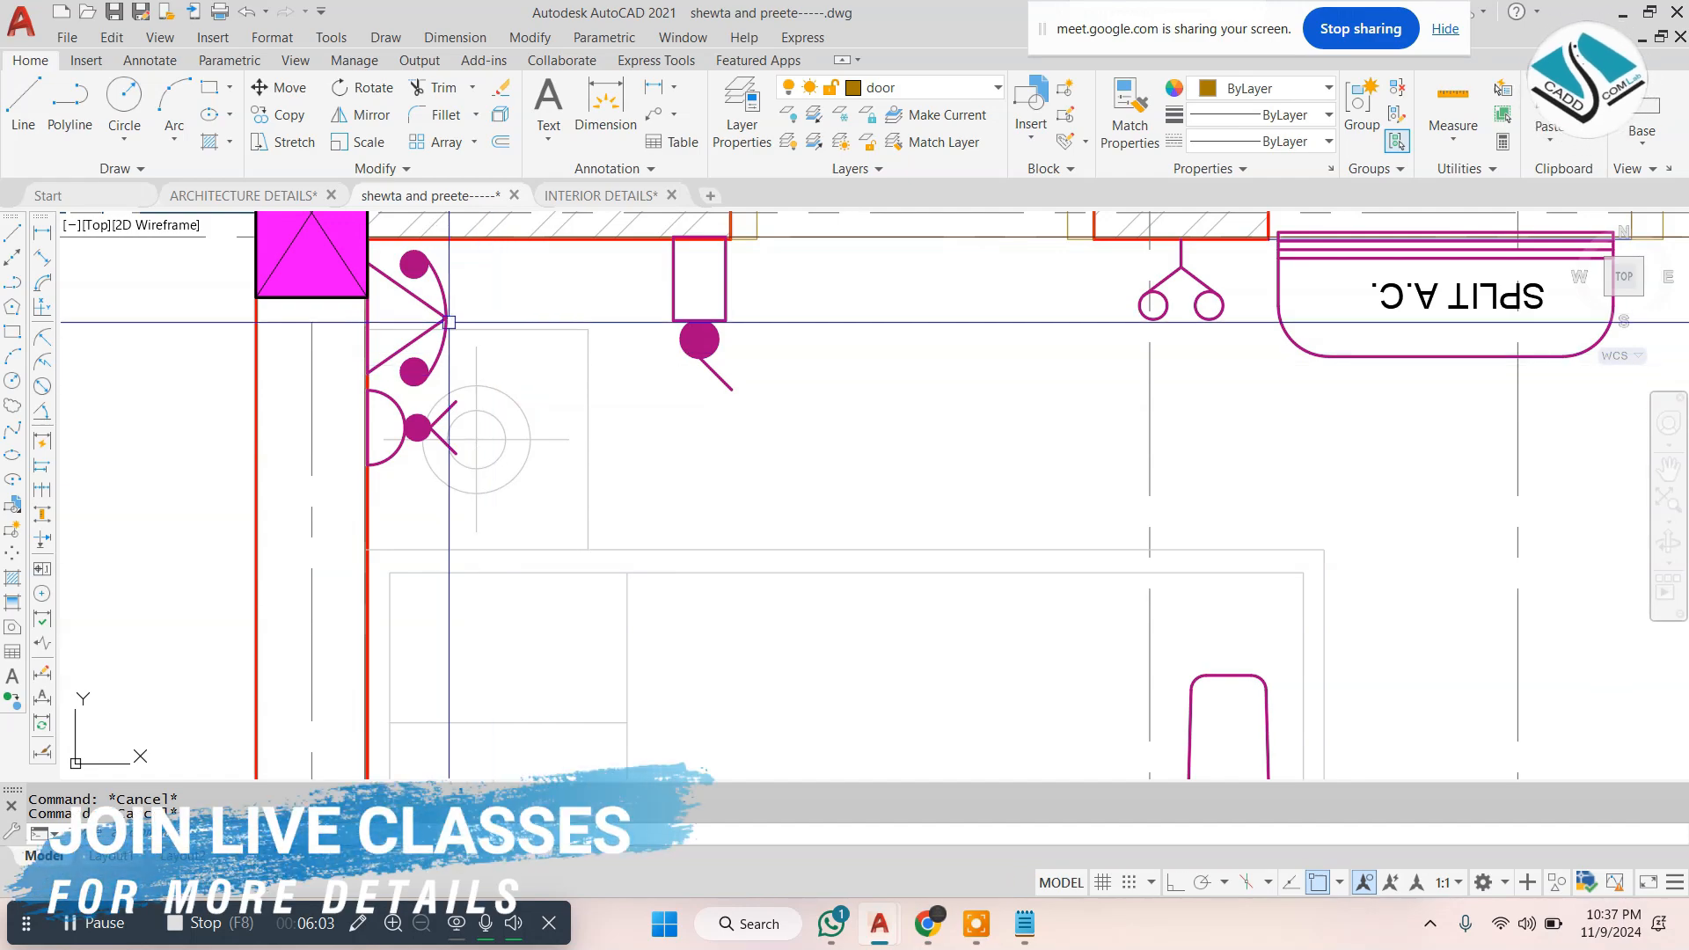
scroll(447, 311, "down", 5)
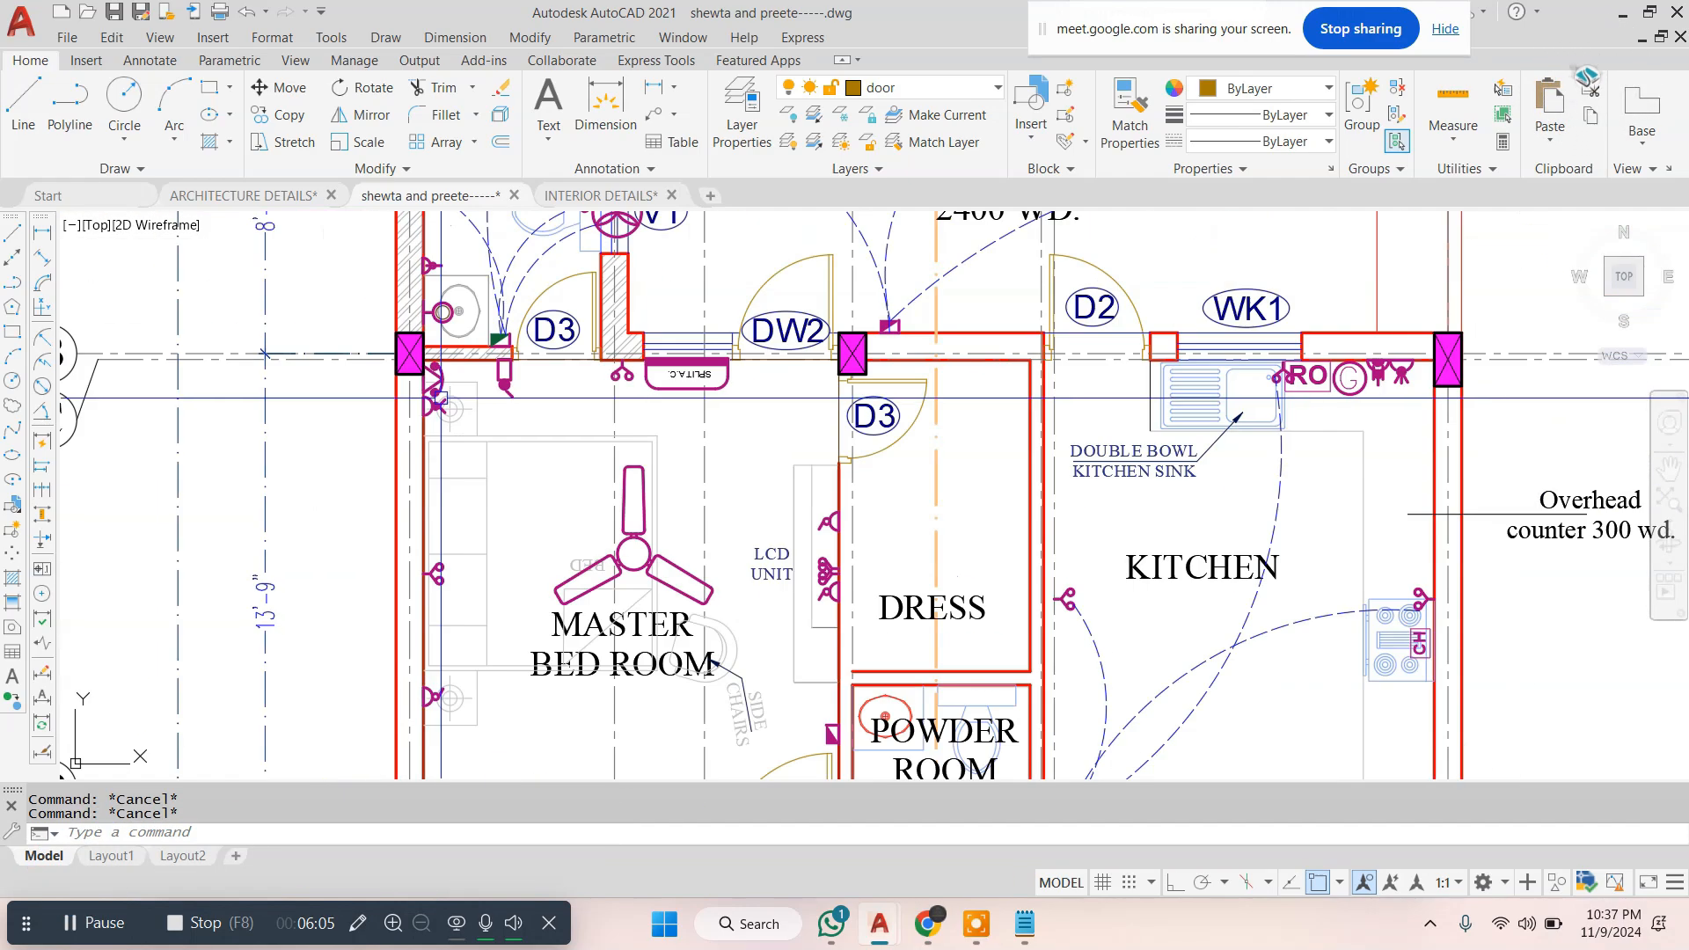
scroll(1093, 363, "up", 5)
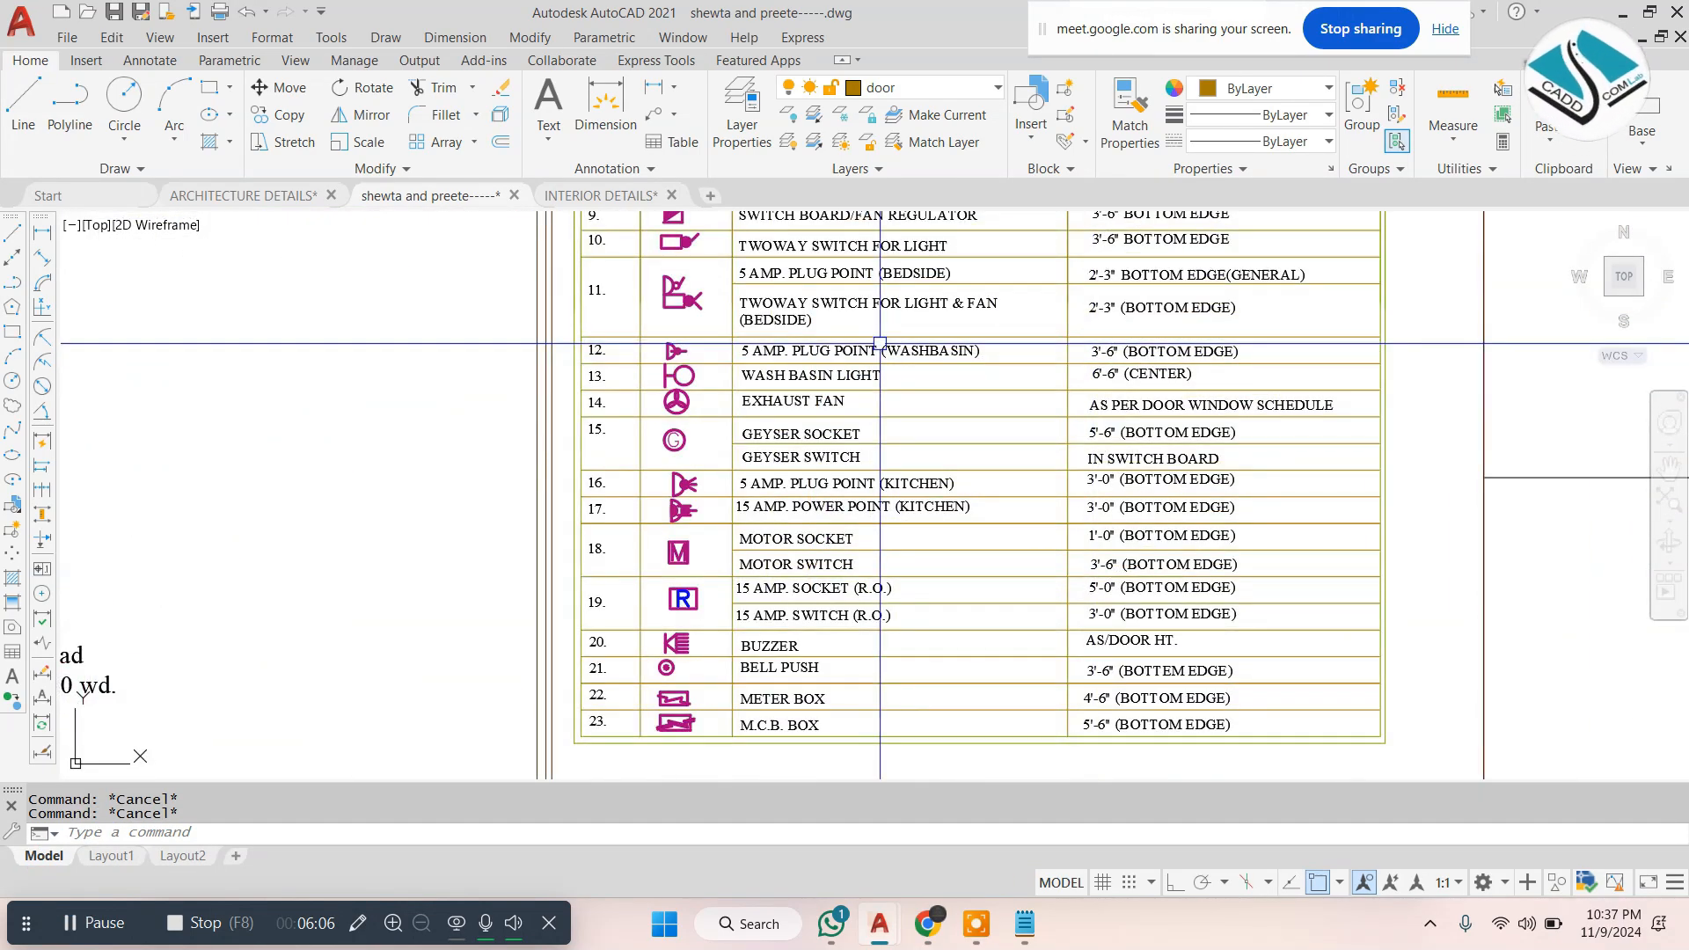
scroll(880, 343, "up", 5)
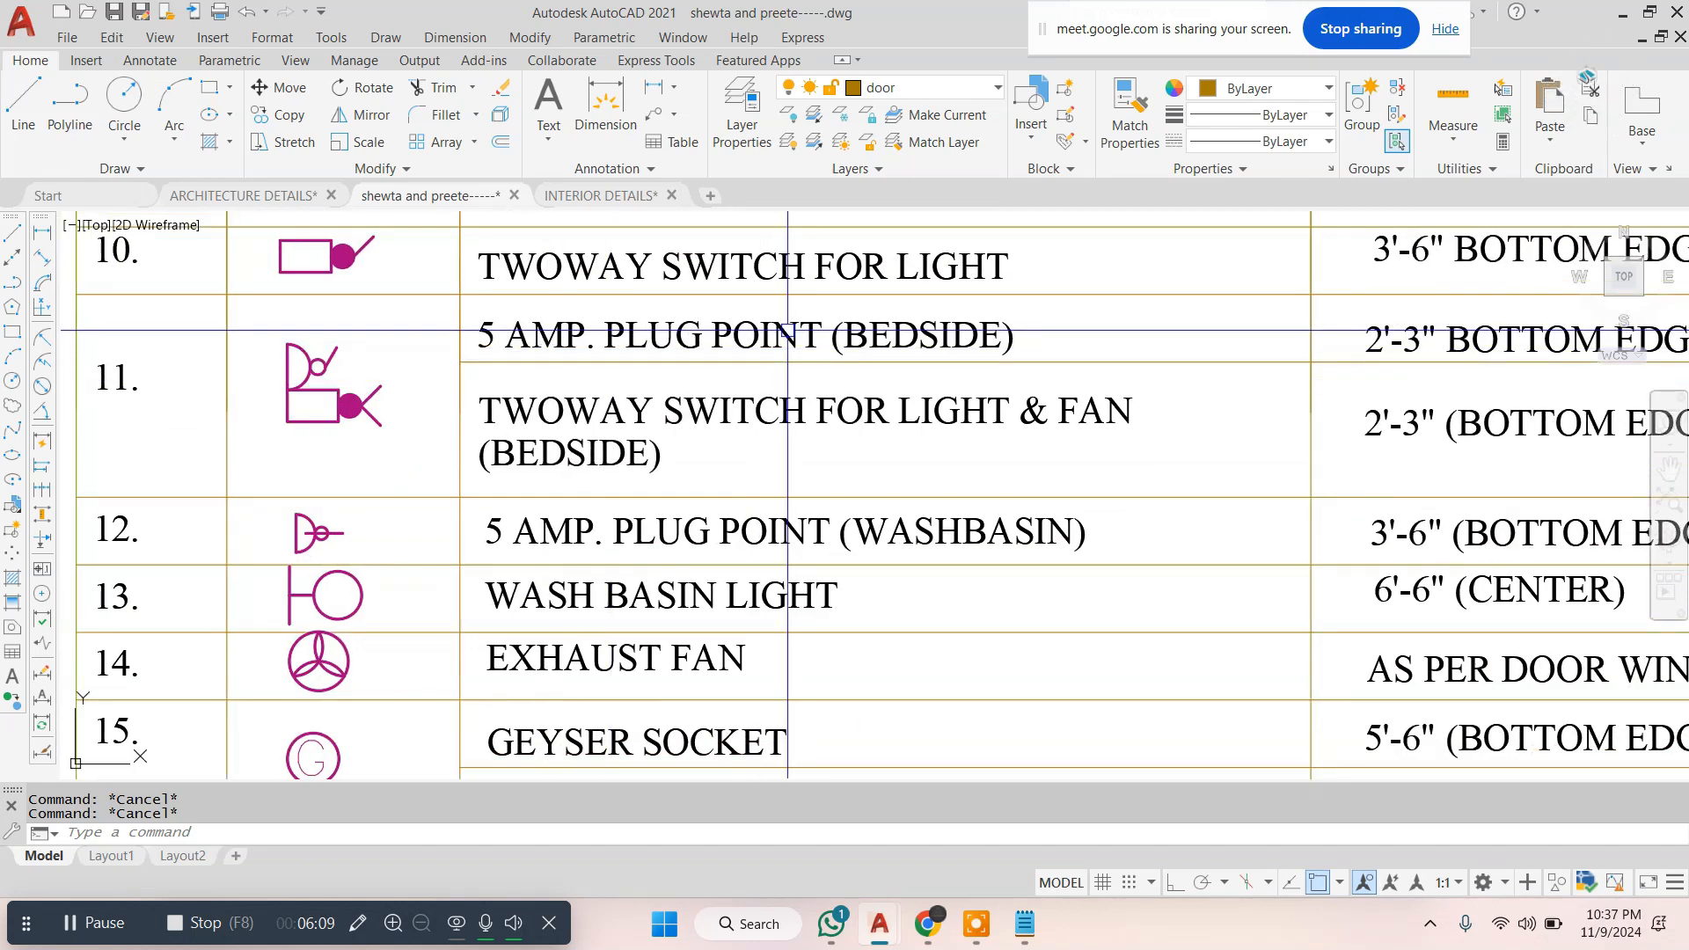
middle_click_drag(918, 327, 574, 440)
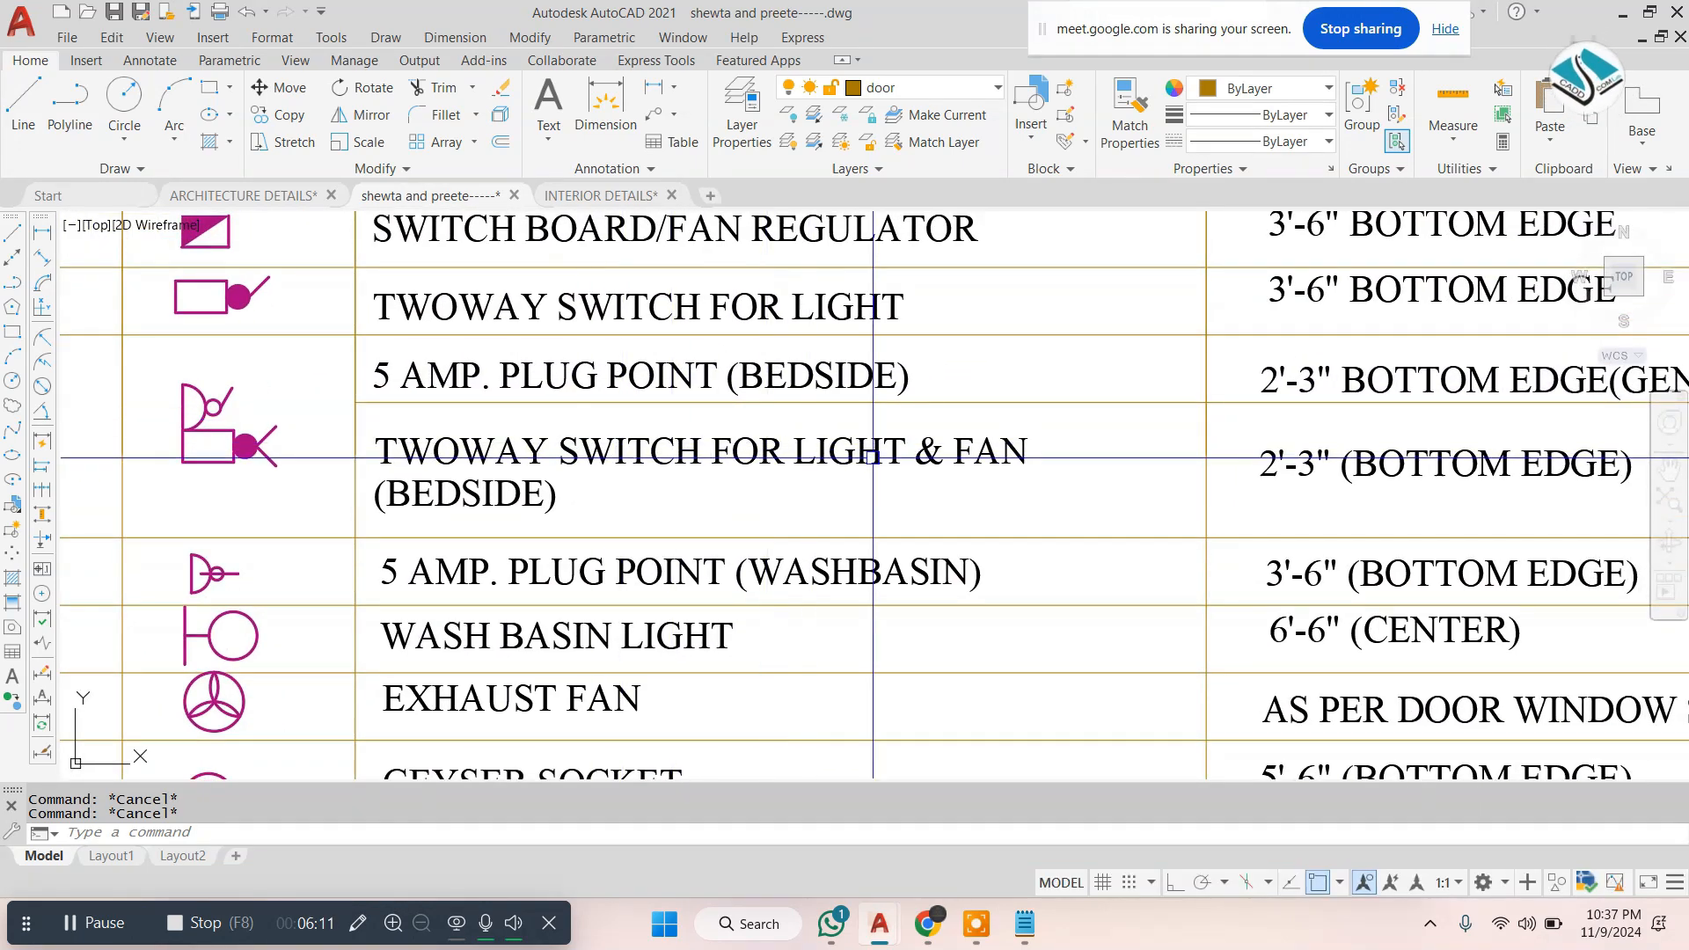
middle_click_drag(1146, 465, 949, 459)
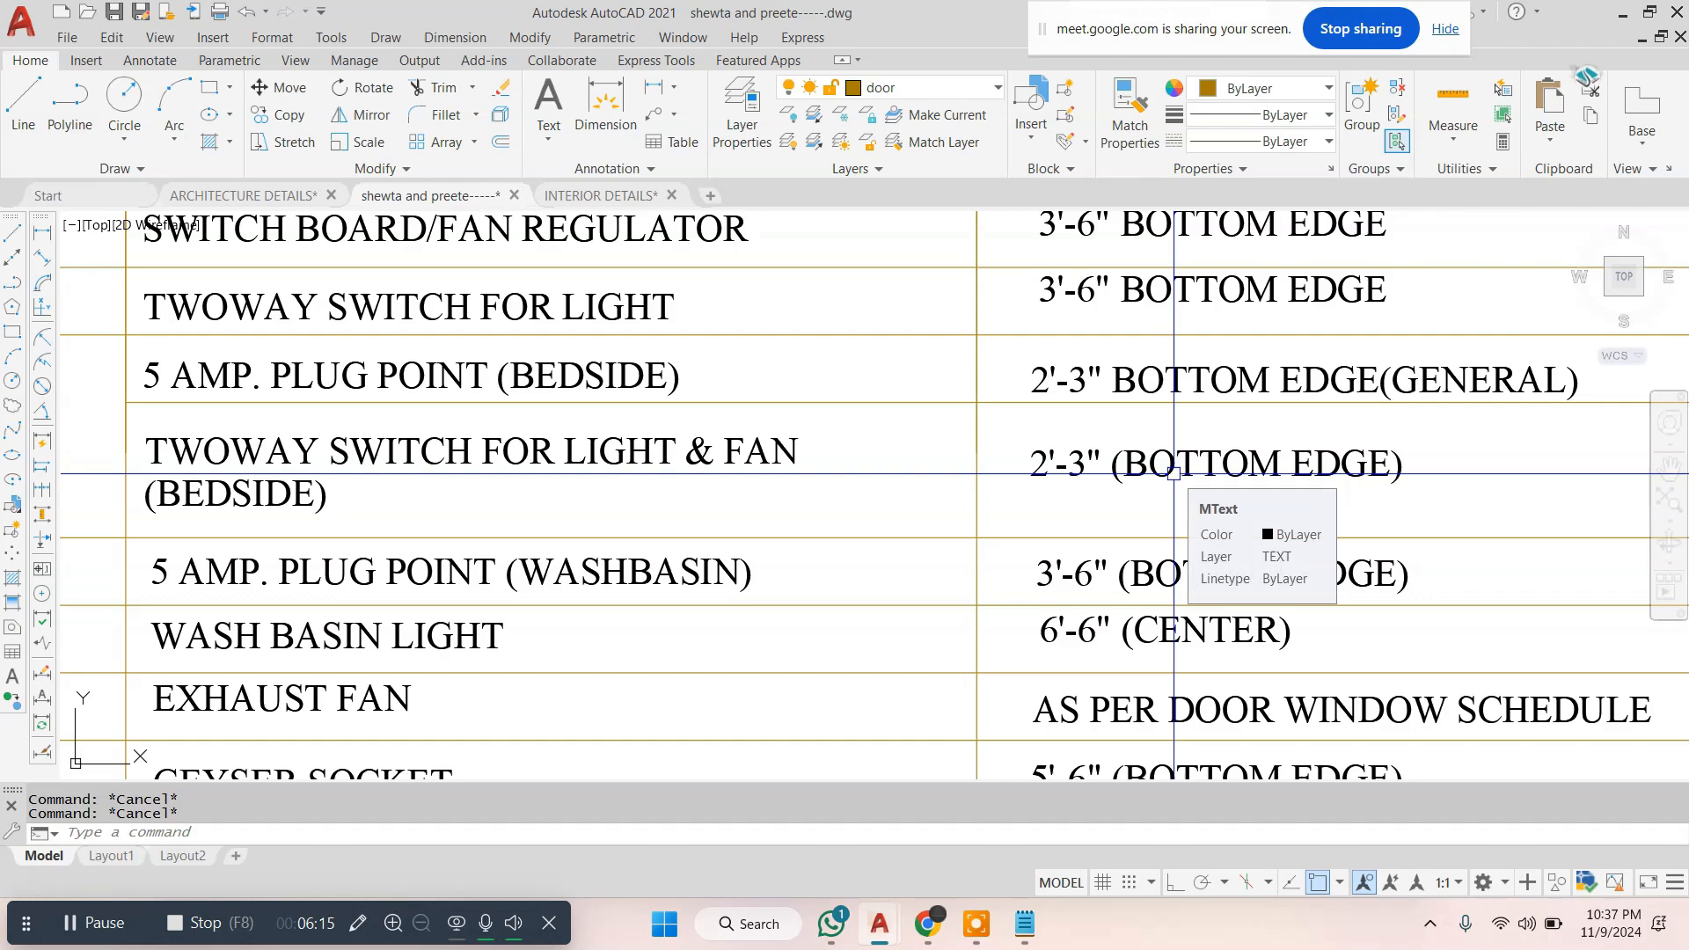
Examine the two-way light switch symbol in the master bedroom beside the toilet's door D3
scroll(1174, 474, "down", 8)
scroll(509, 473, "up", 5)
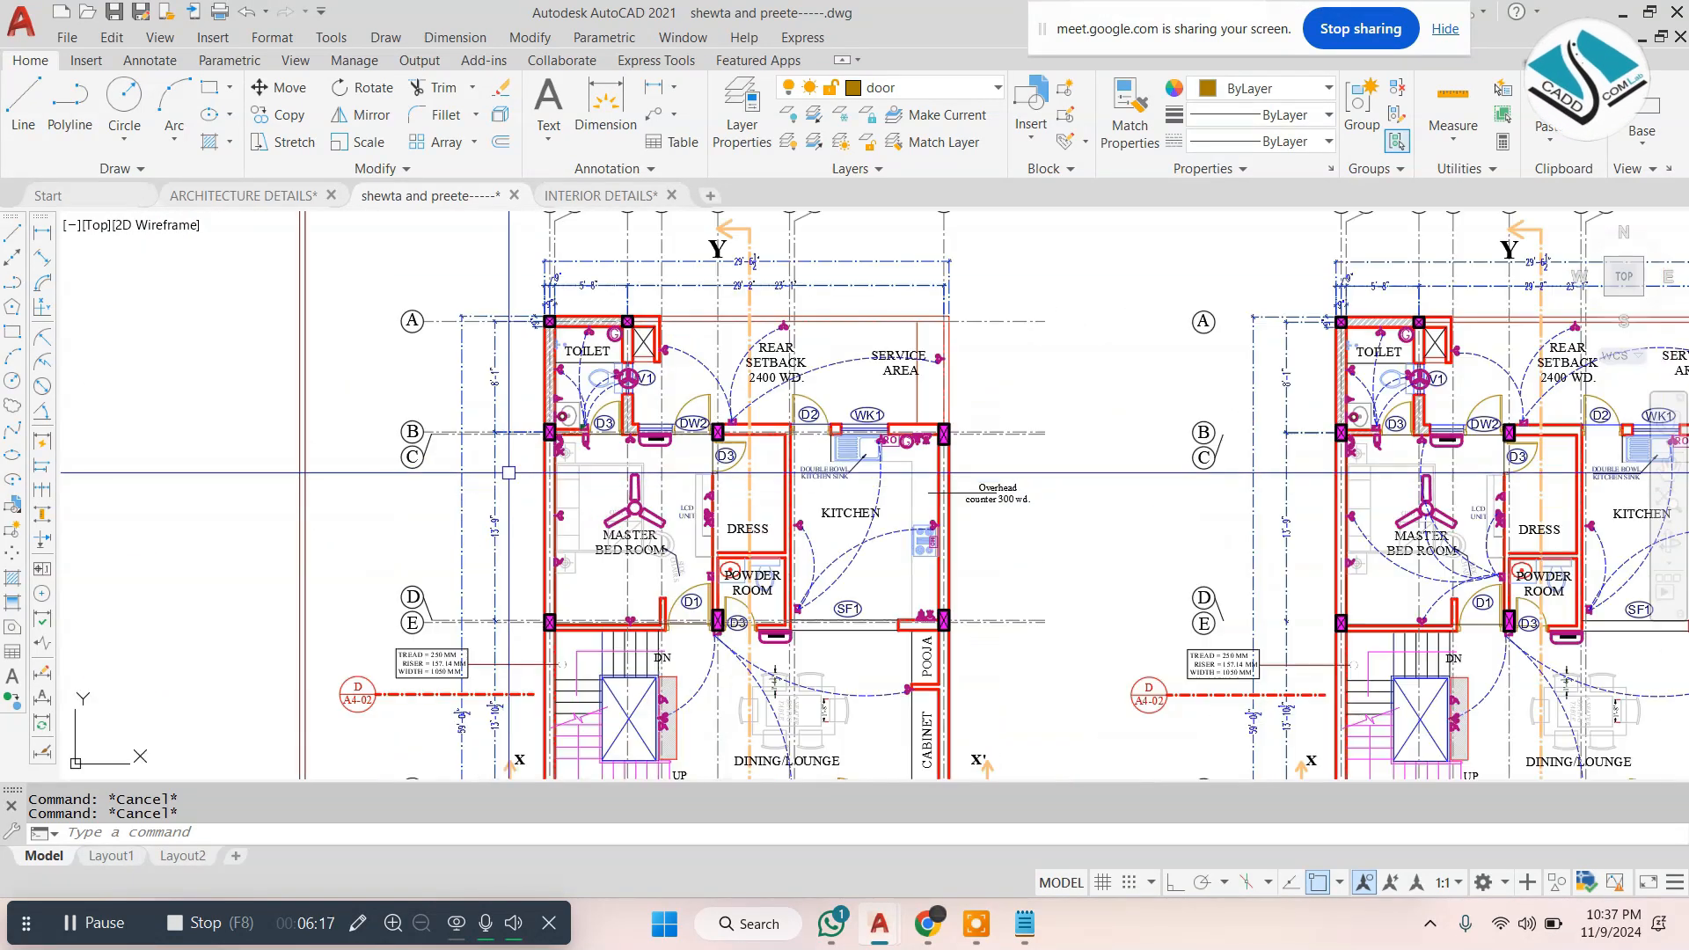
scroll(612, 420, "up", 5)
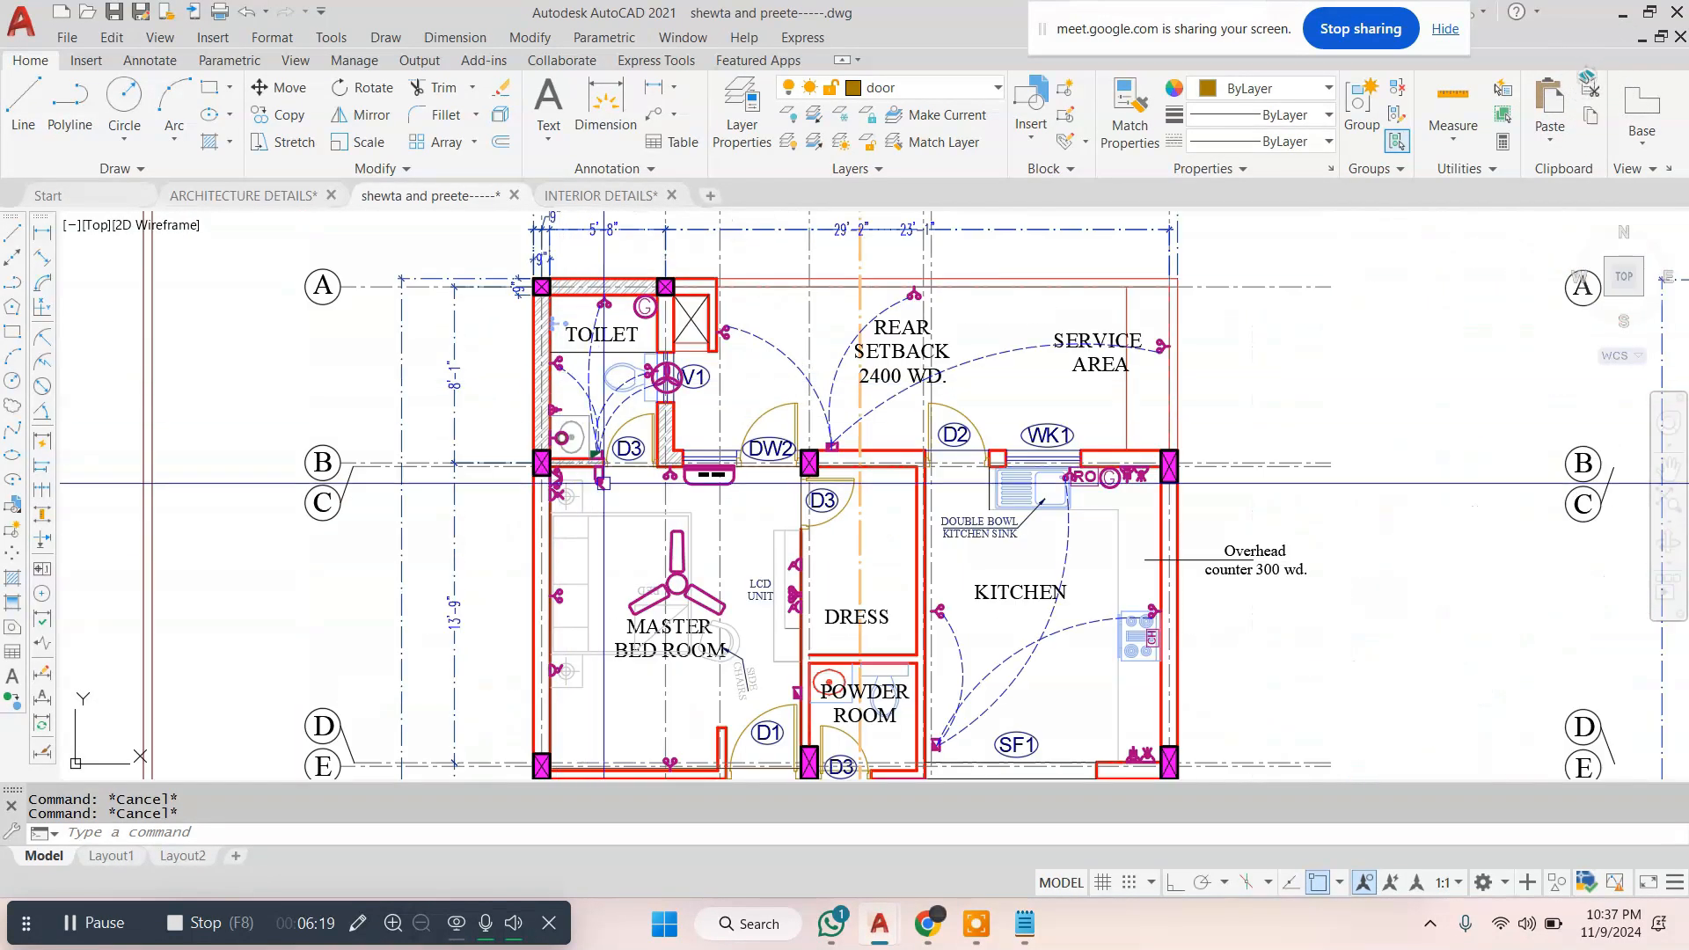
scroll(616, 425, "up", 2)
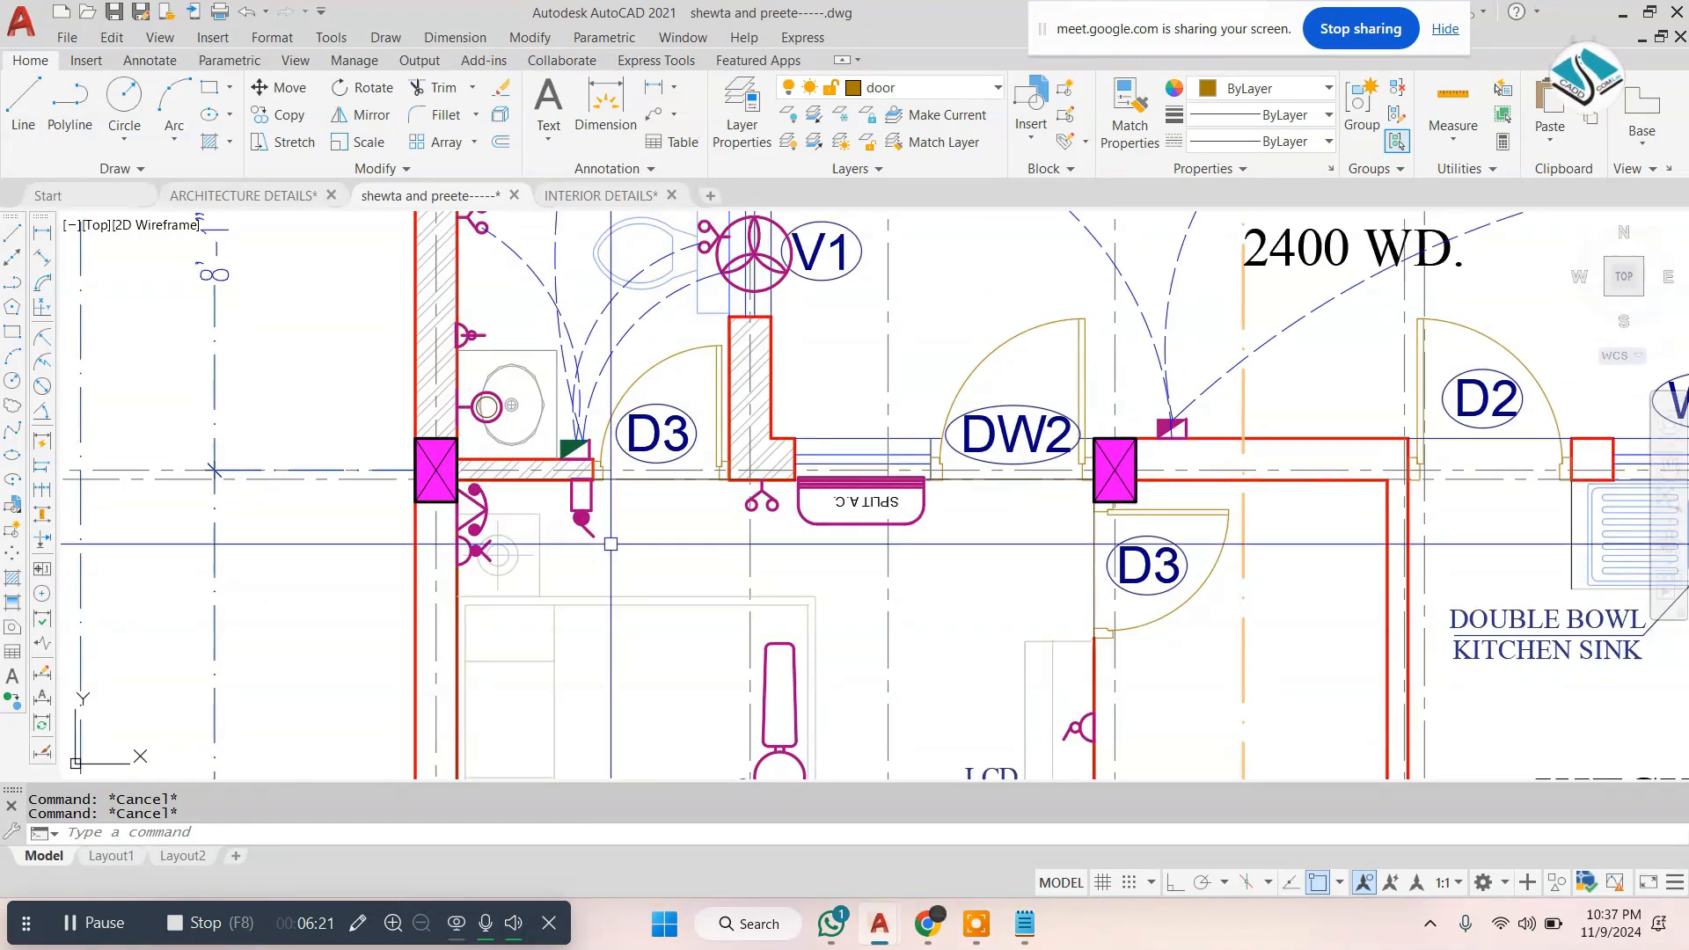
scroll(627, 436, "down", 2)
scroll(635, 442, "up", 2)
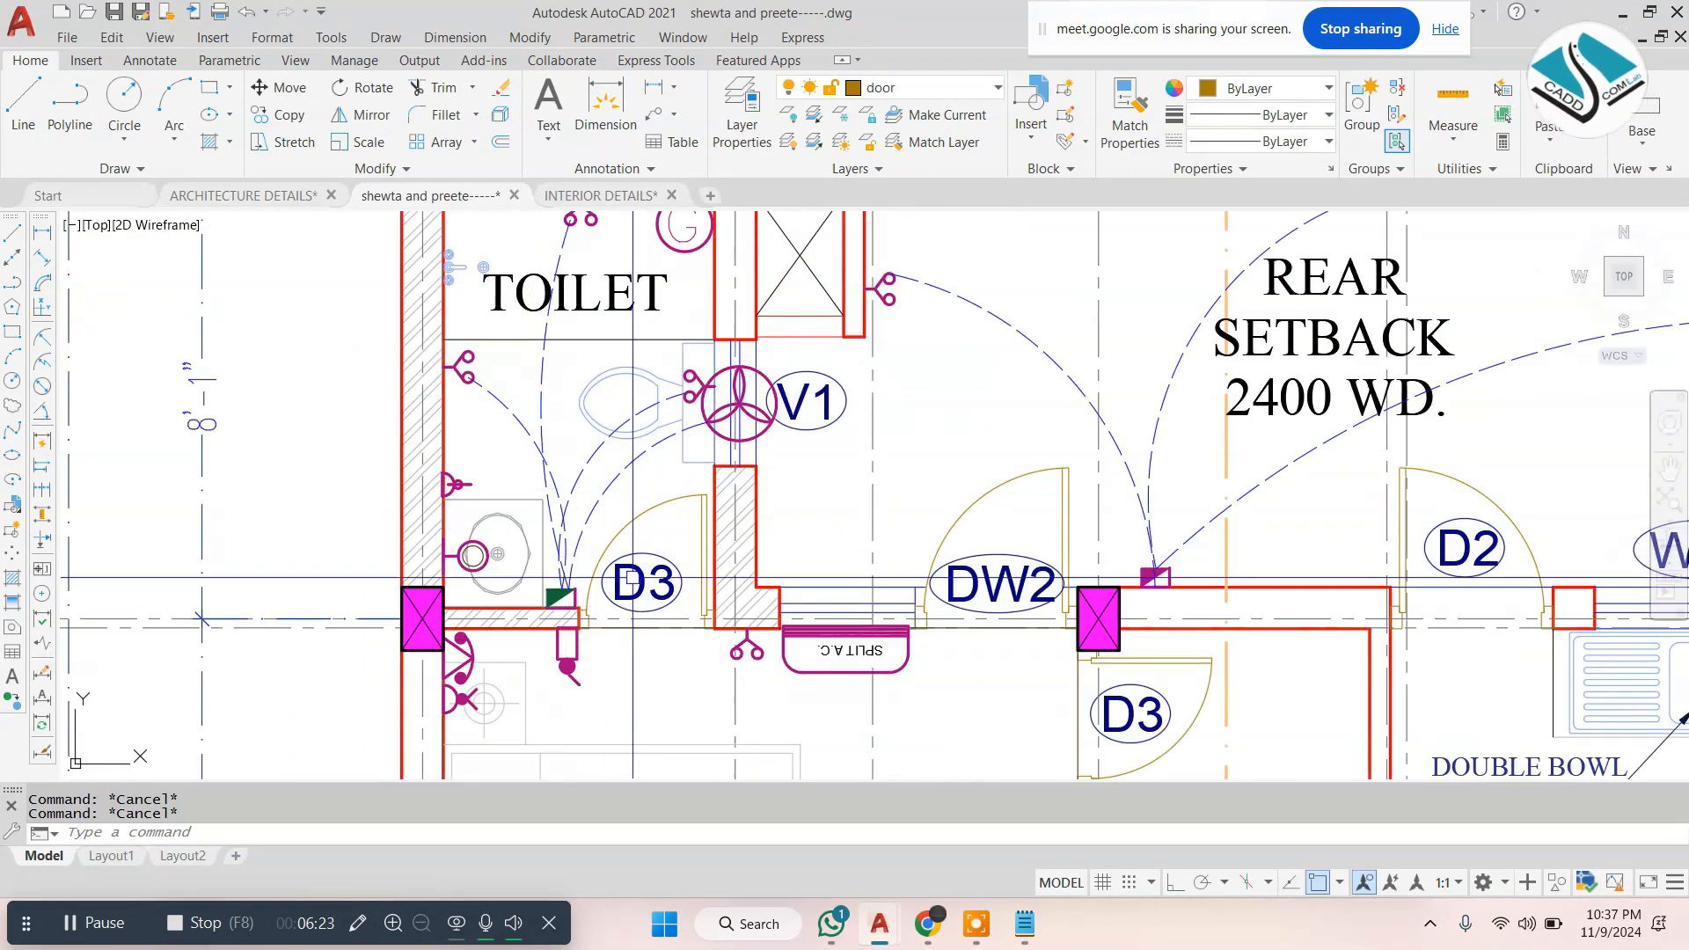
left_click(625, 543)
scroll(627, 563, "up", 6)
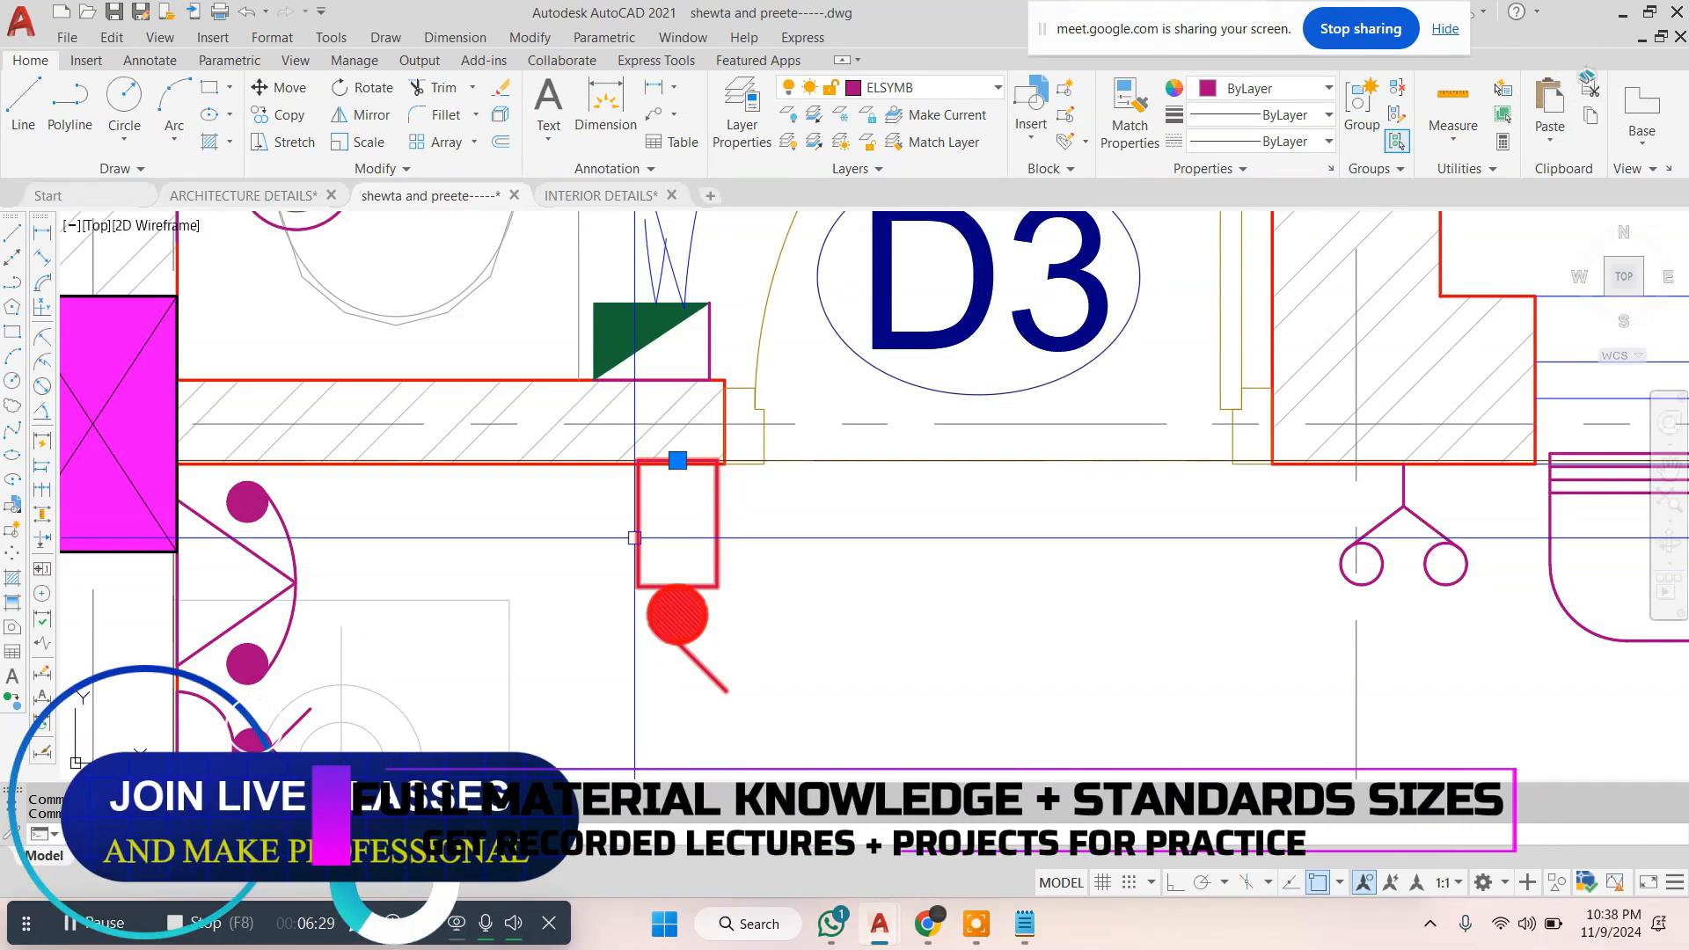
key("Escape")
scroll(747, 348, "down", 3)
scroll(747, 348, "up", 2)
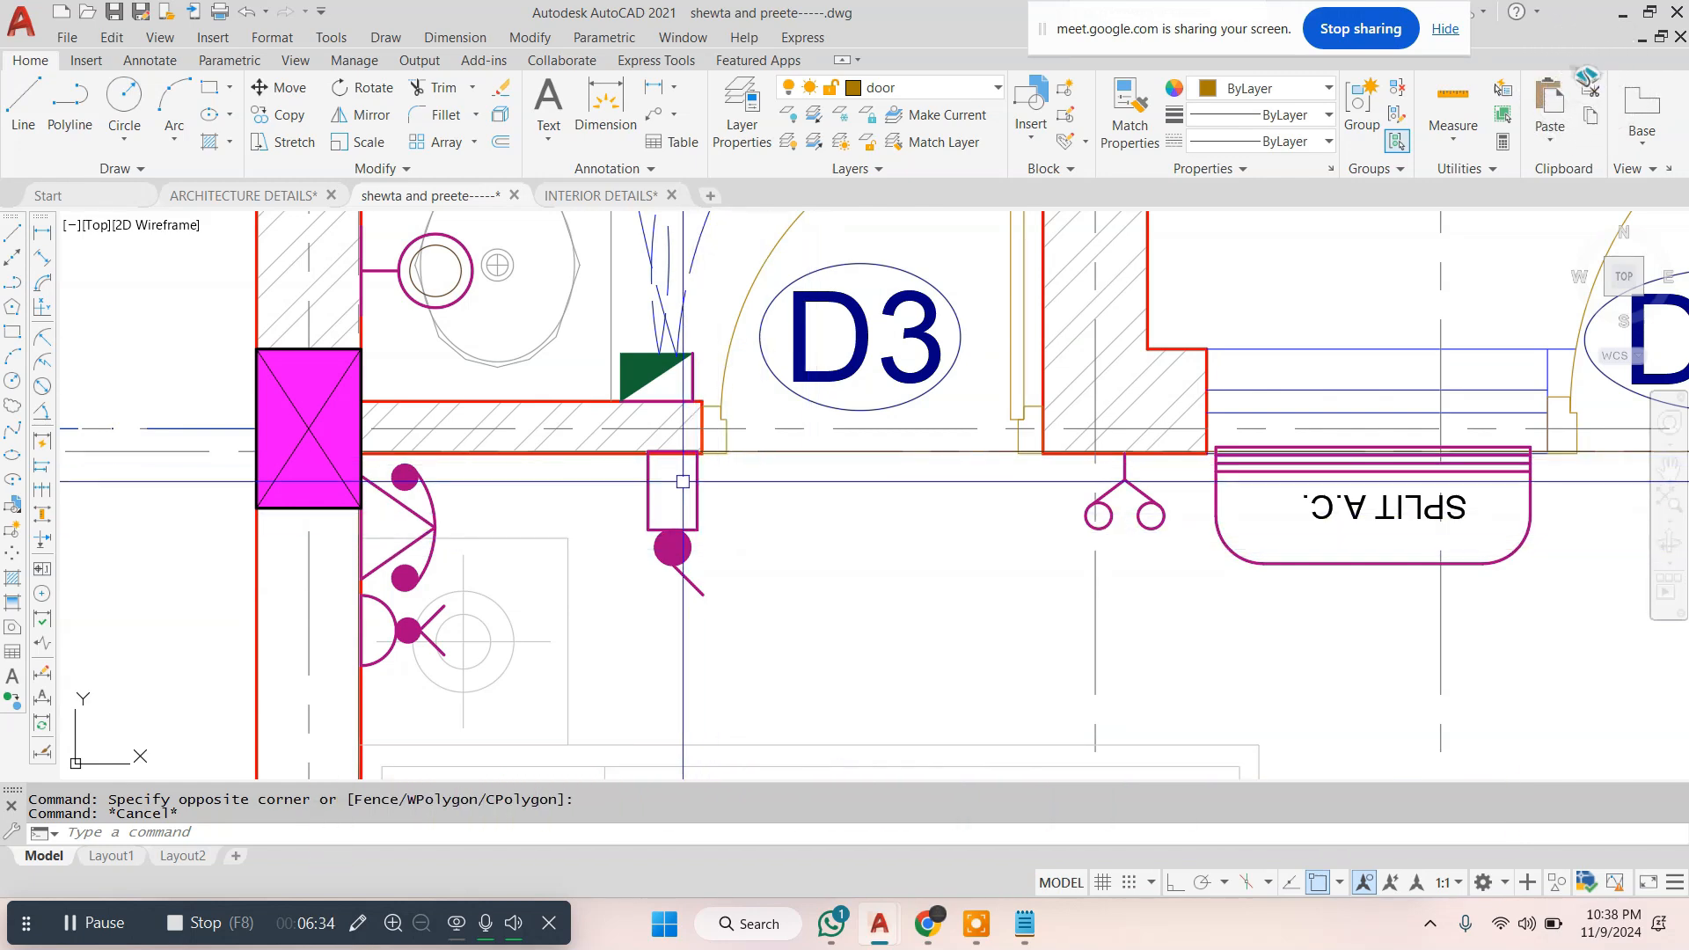
Examine the master bedroom's two-circle light and split A.C. symbols near DW2 and the electrical points at the LCD unit
scroll(683, 481, "down", 2)
middle_click_drag(981, 481, 726, 411)
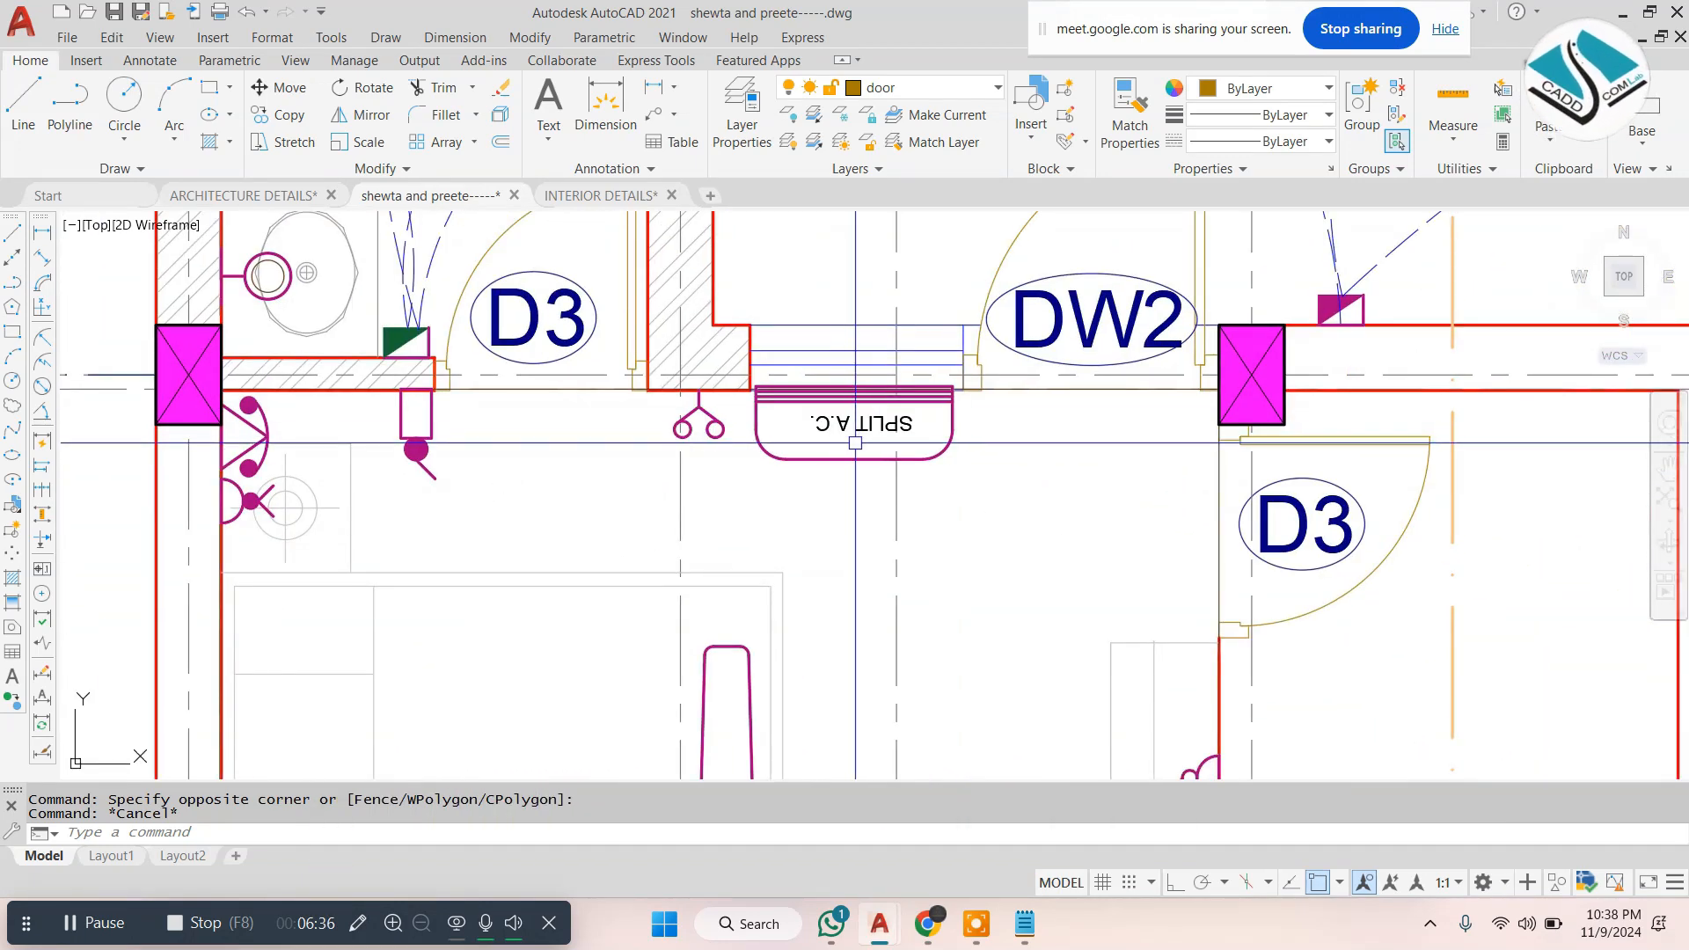
scroll(855, 443, "up", 2)
scroll(855, 413, "down", 5)
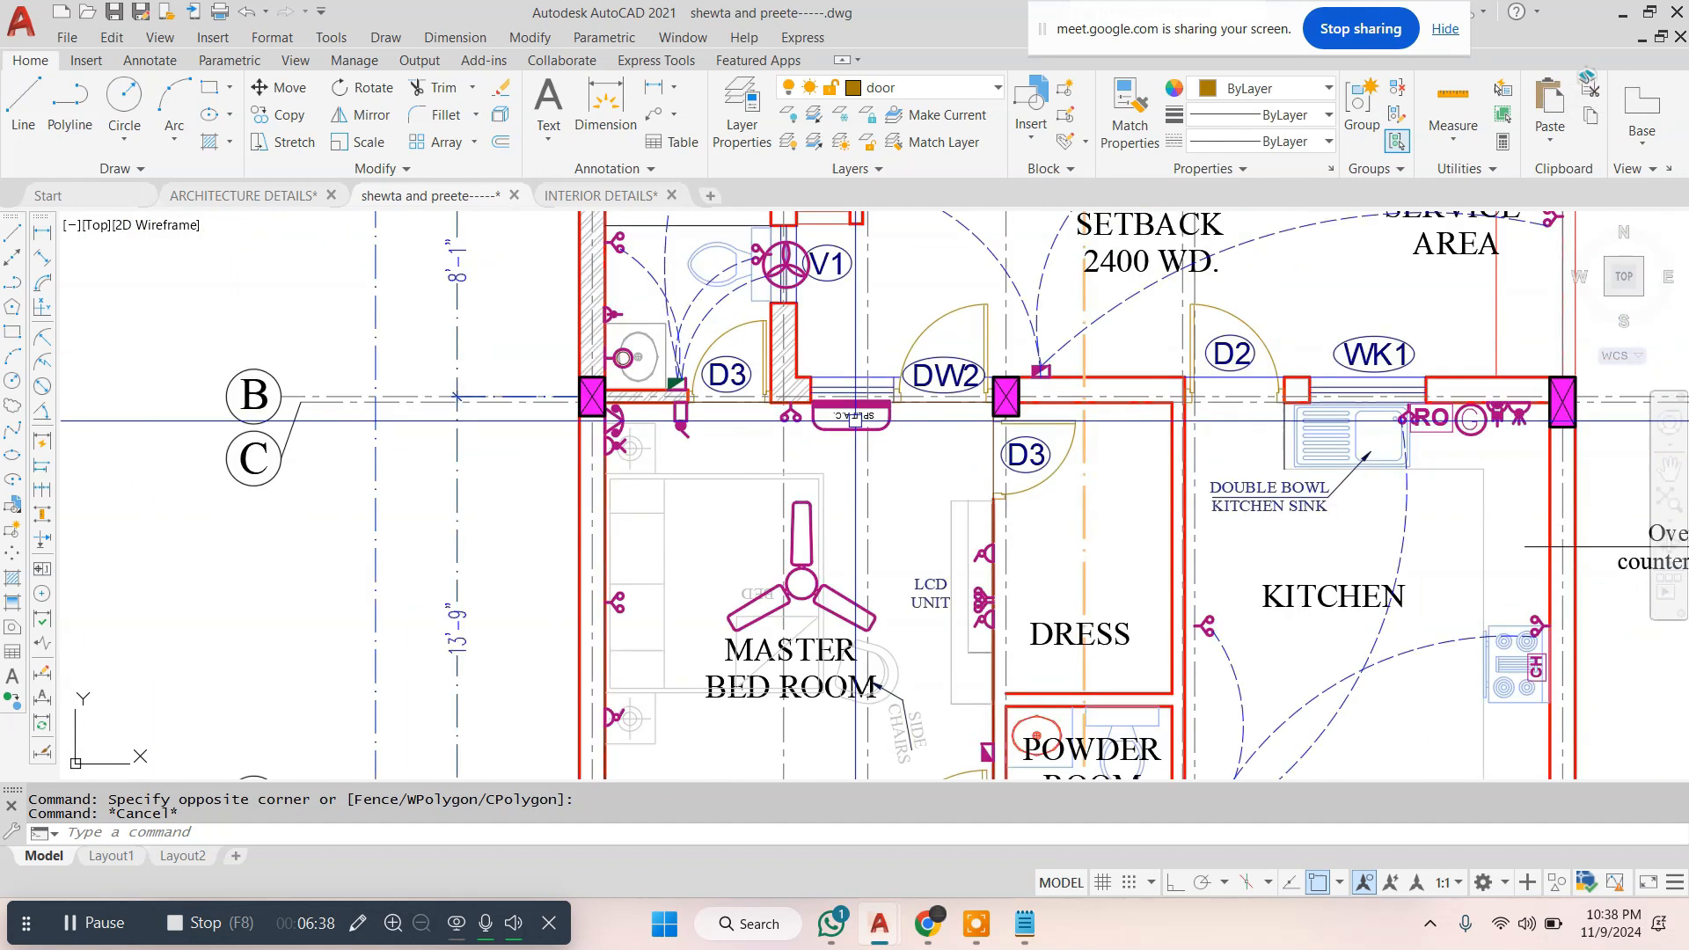
scroll(876, 455, "down", 3)
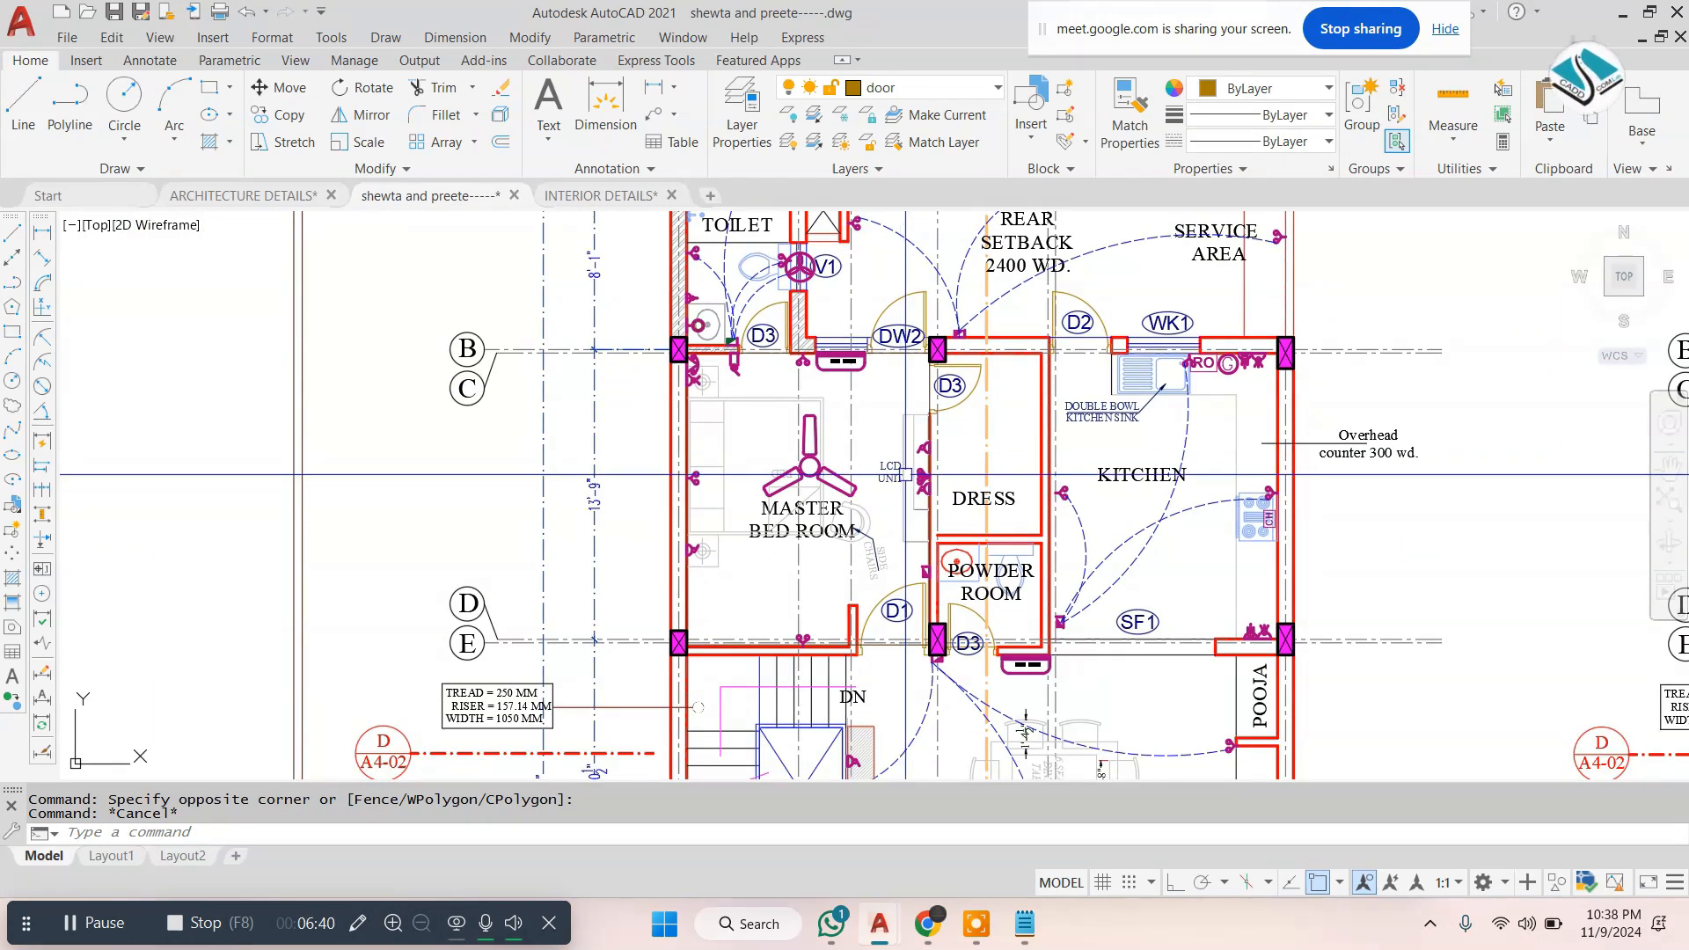
scroll(832, 362, "up", 4)
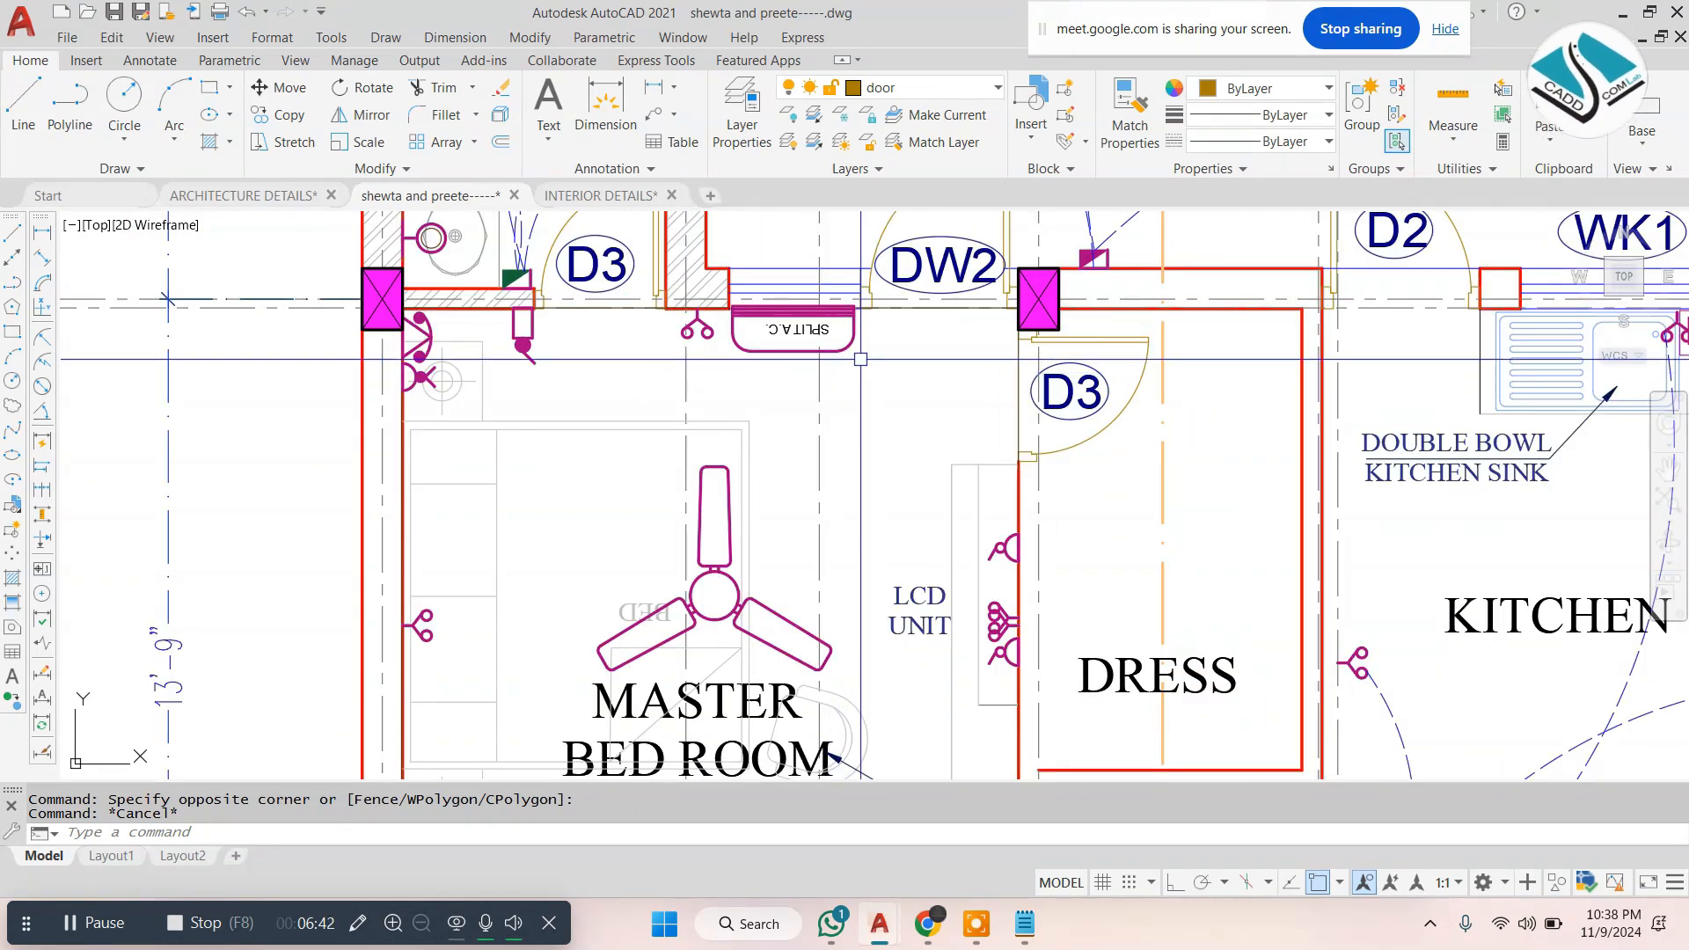
scroll(816, 320, "down", 2)
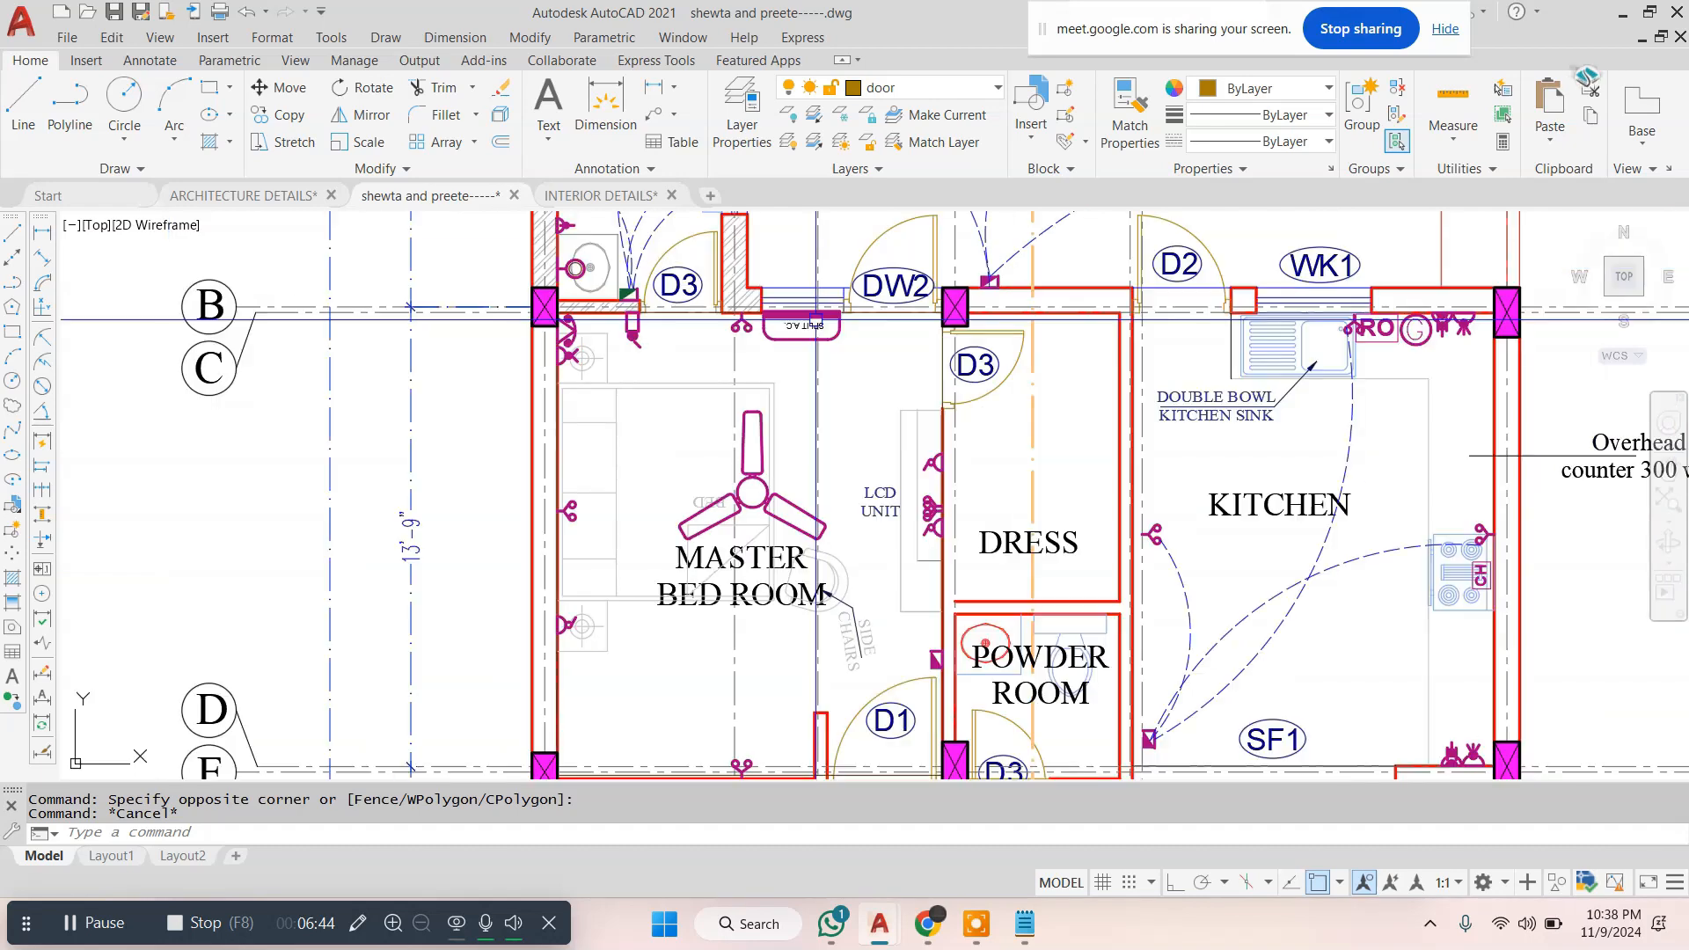
scroll(958, 562, "up", 4)
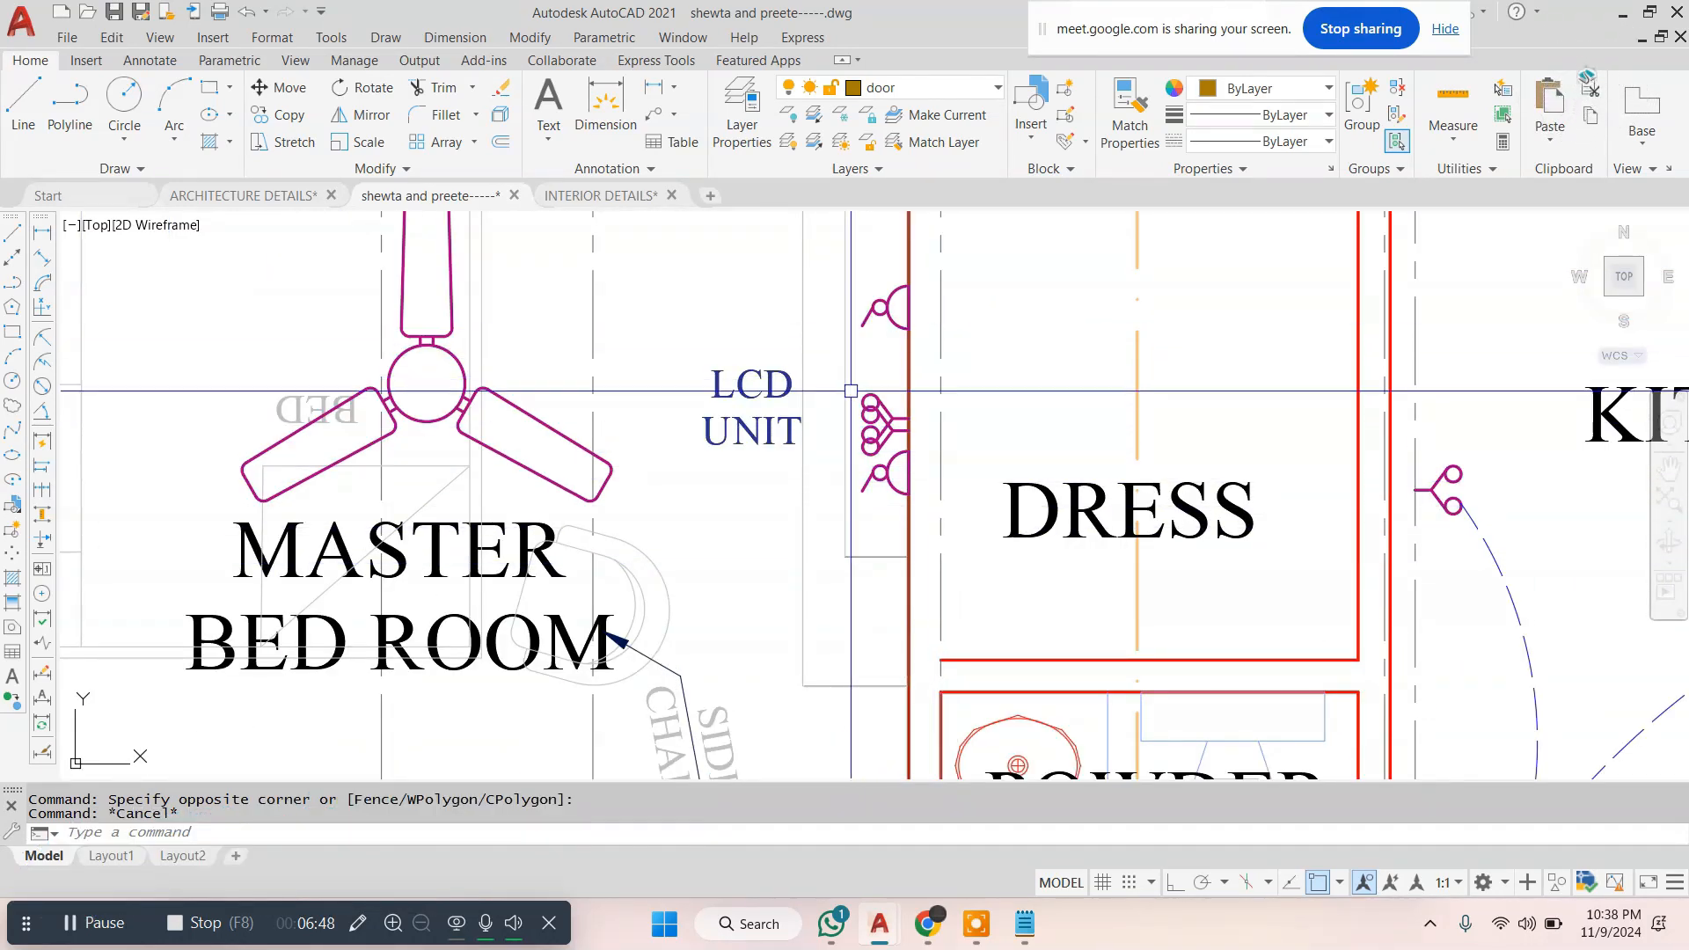
Check the legend entries and mounting heights for the 5 amp plug point, 15 amp power point and split A.C
scroll(759, 538, "down", 8)
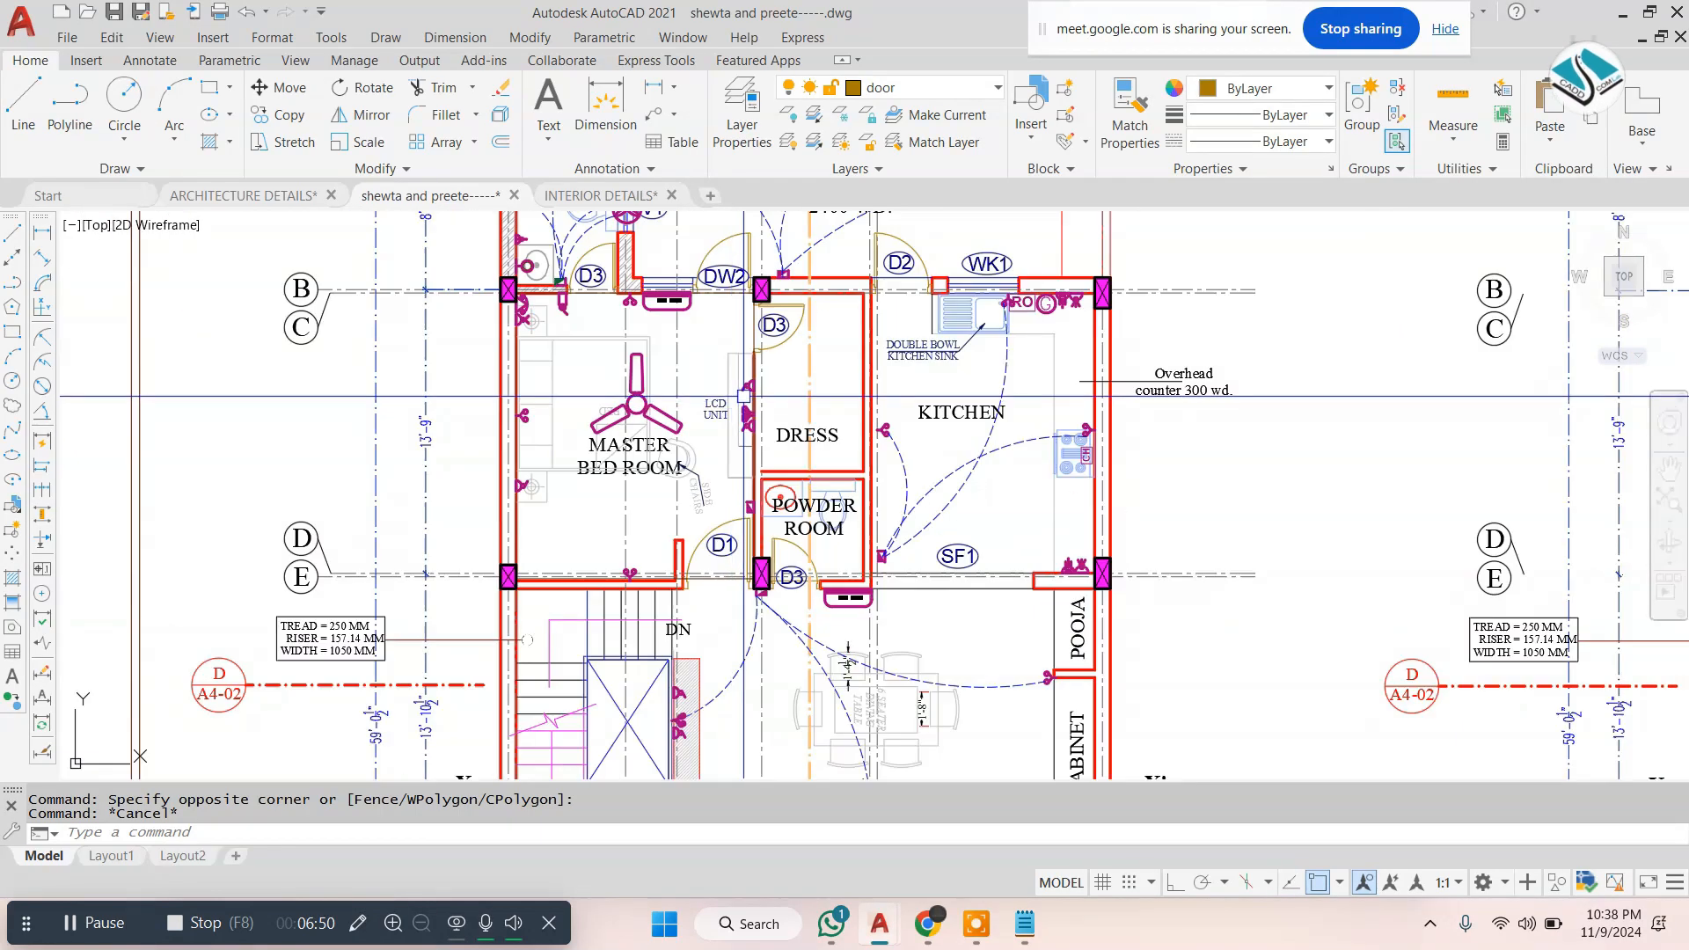
scroll(1307, 444, "up", 2)
middle_click_drag(1308, 431, 607, 571)
scroll(1165, 307, "up", 4)
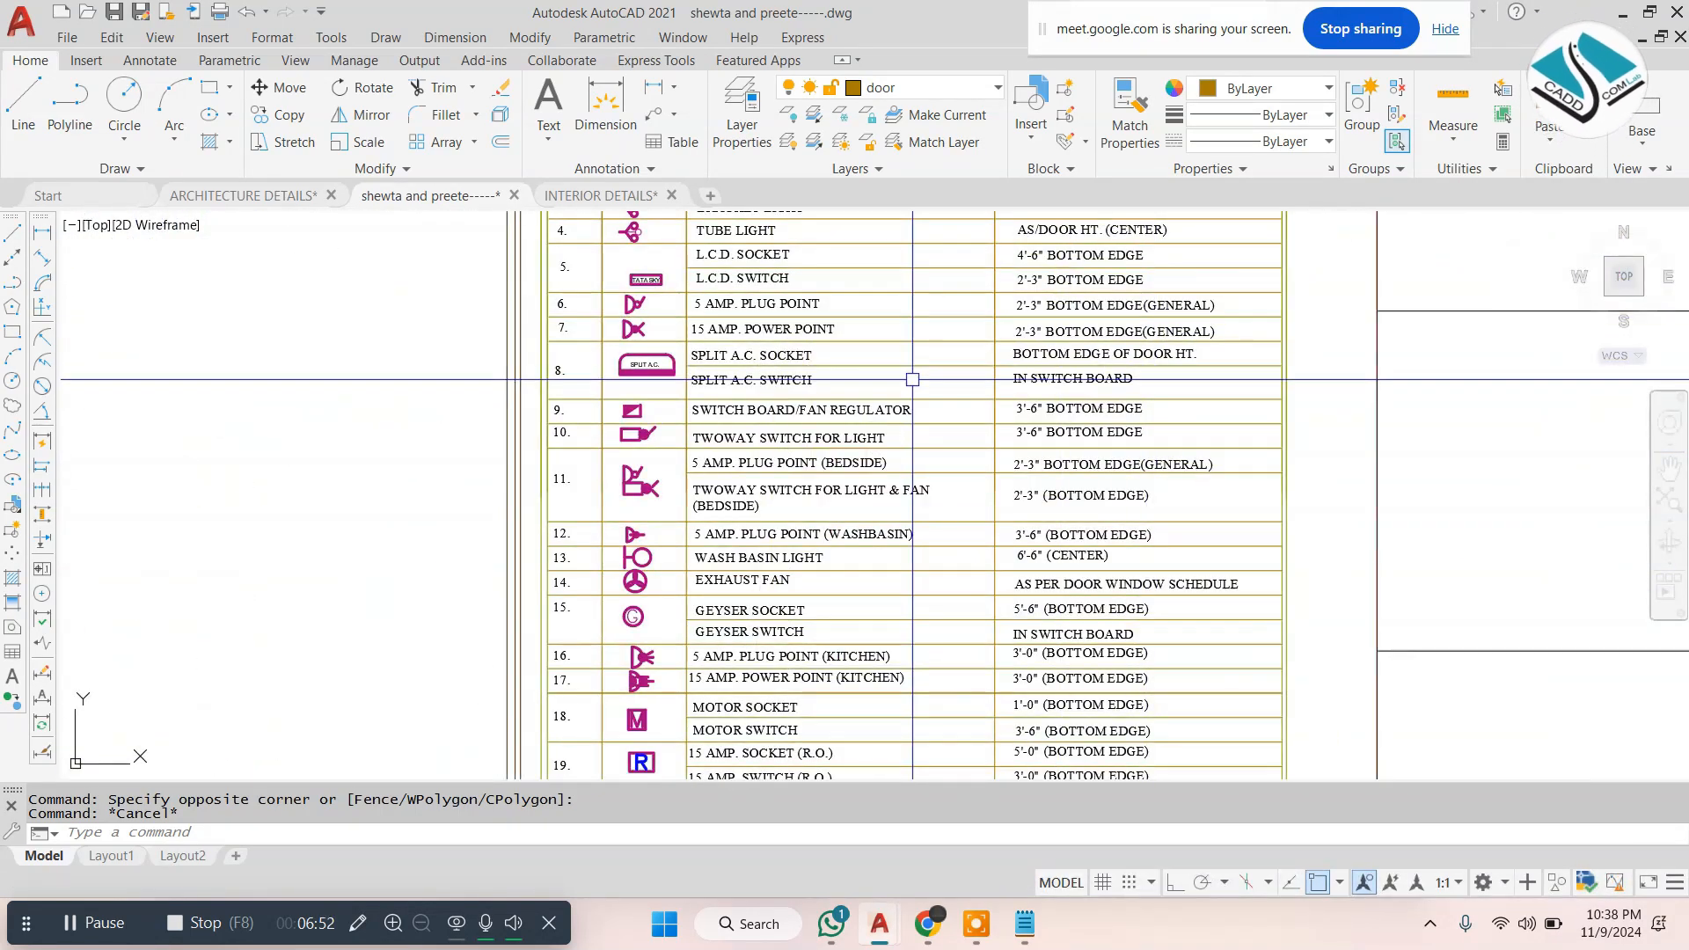
scroll(799, 300, "up", 5)
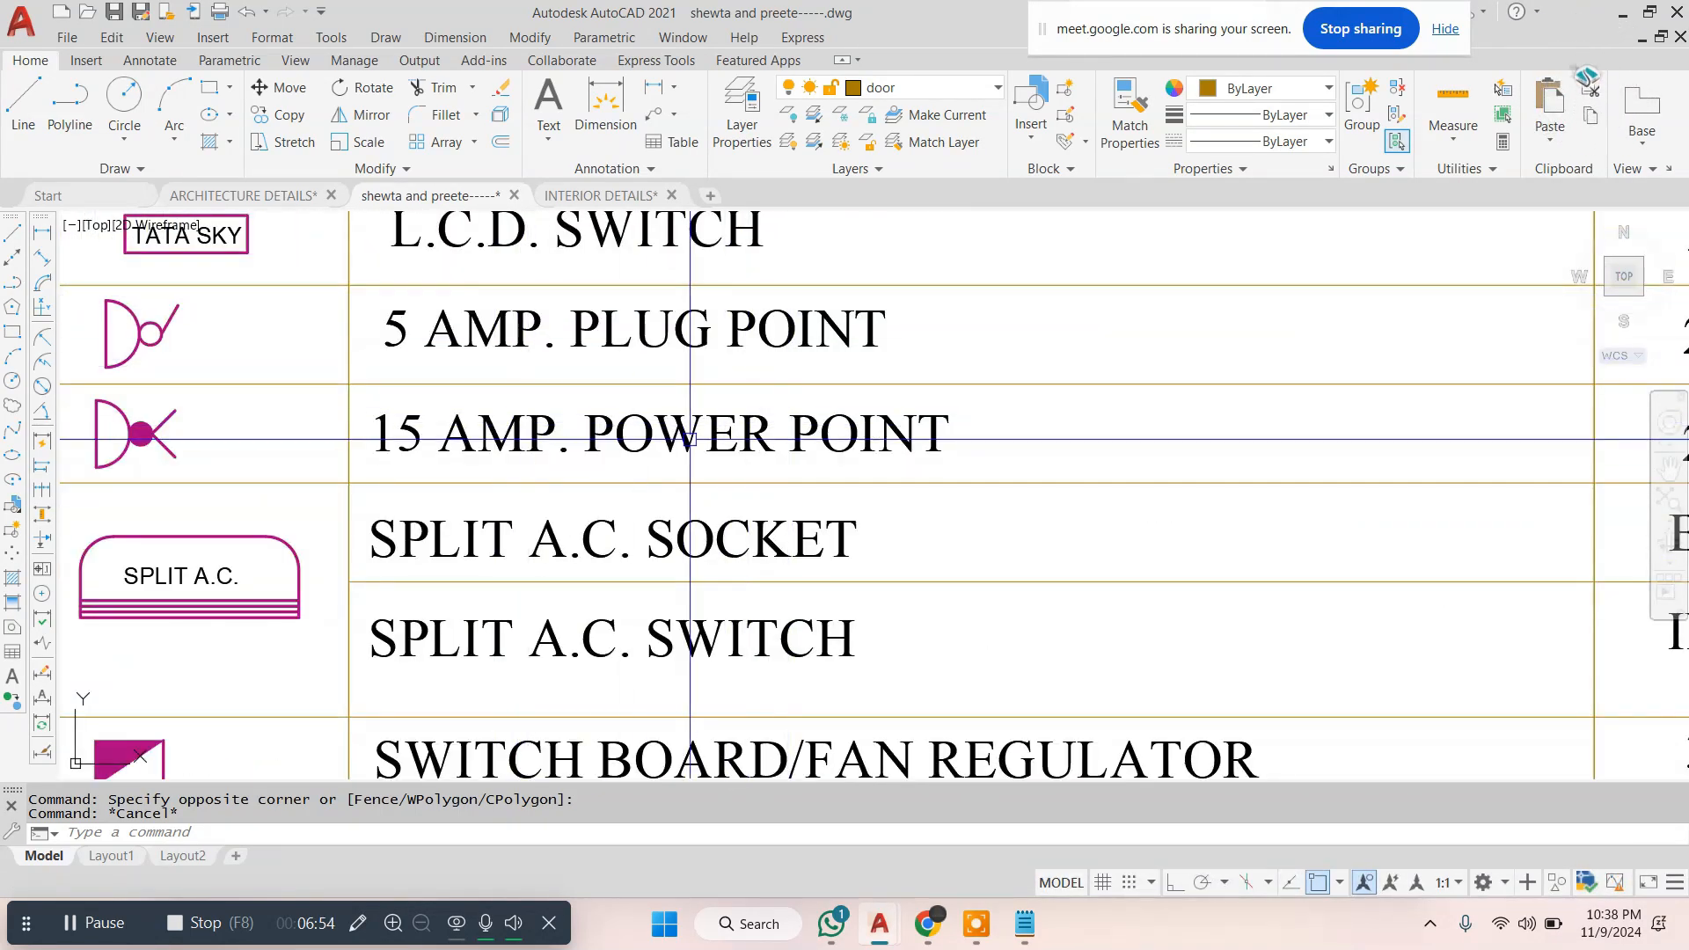
scroll(616, 388, "down", 4)
scroll(1133, 360, "up", 4)
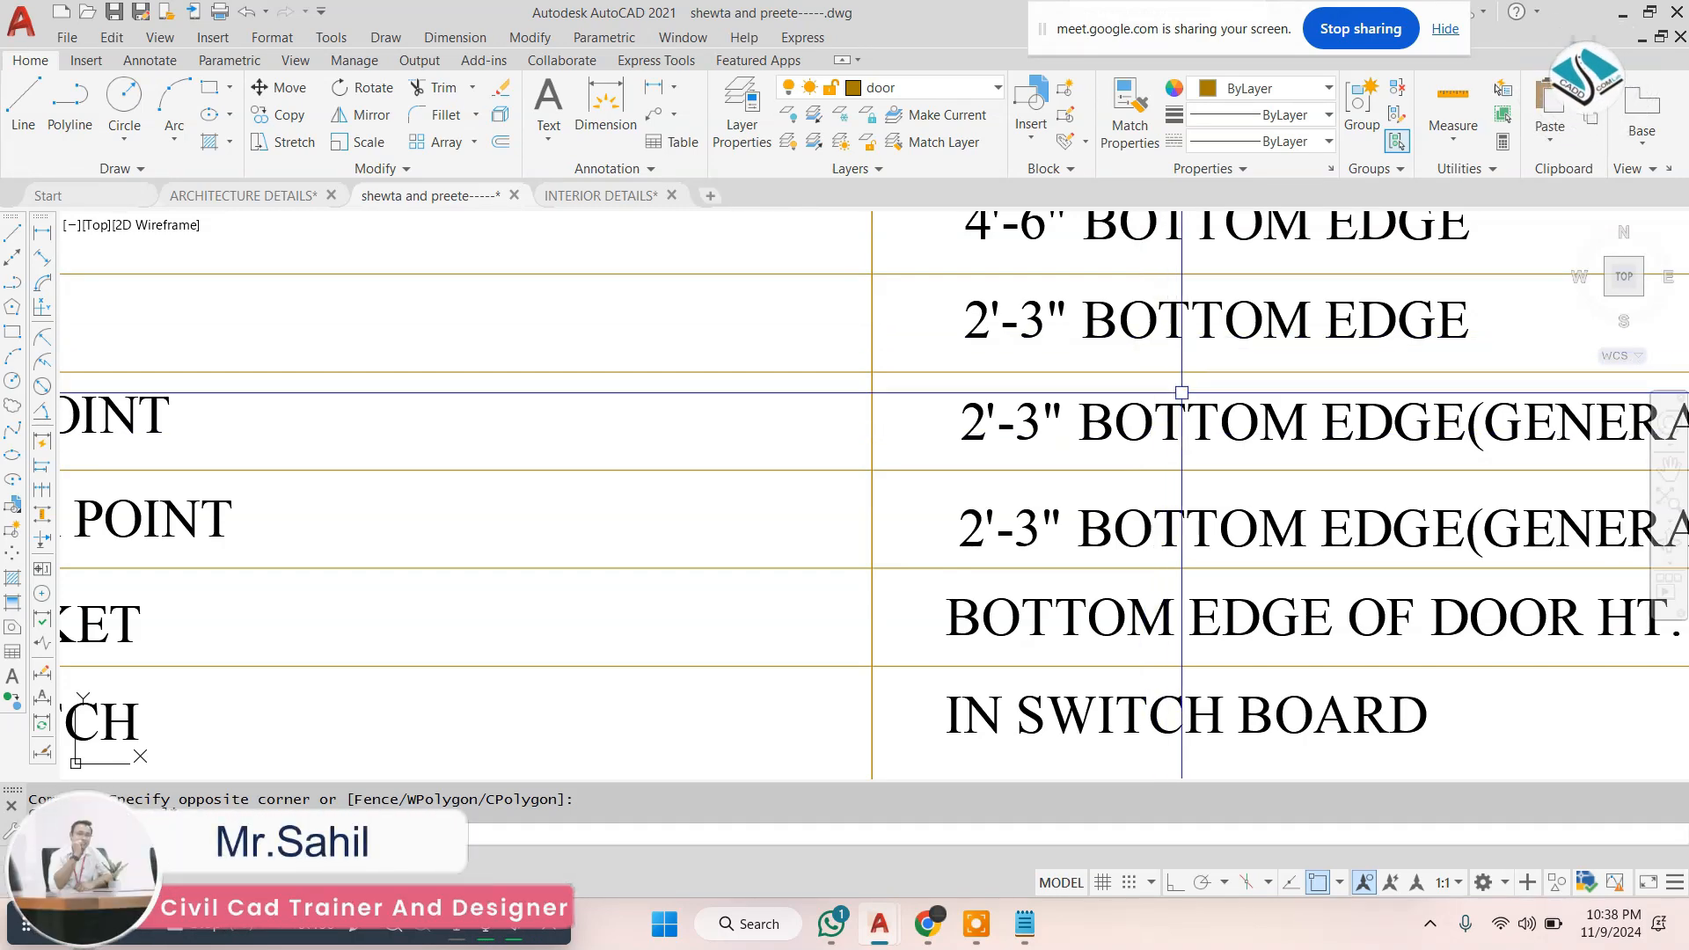
scroll(1182, 392, "down", 12)
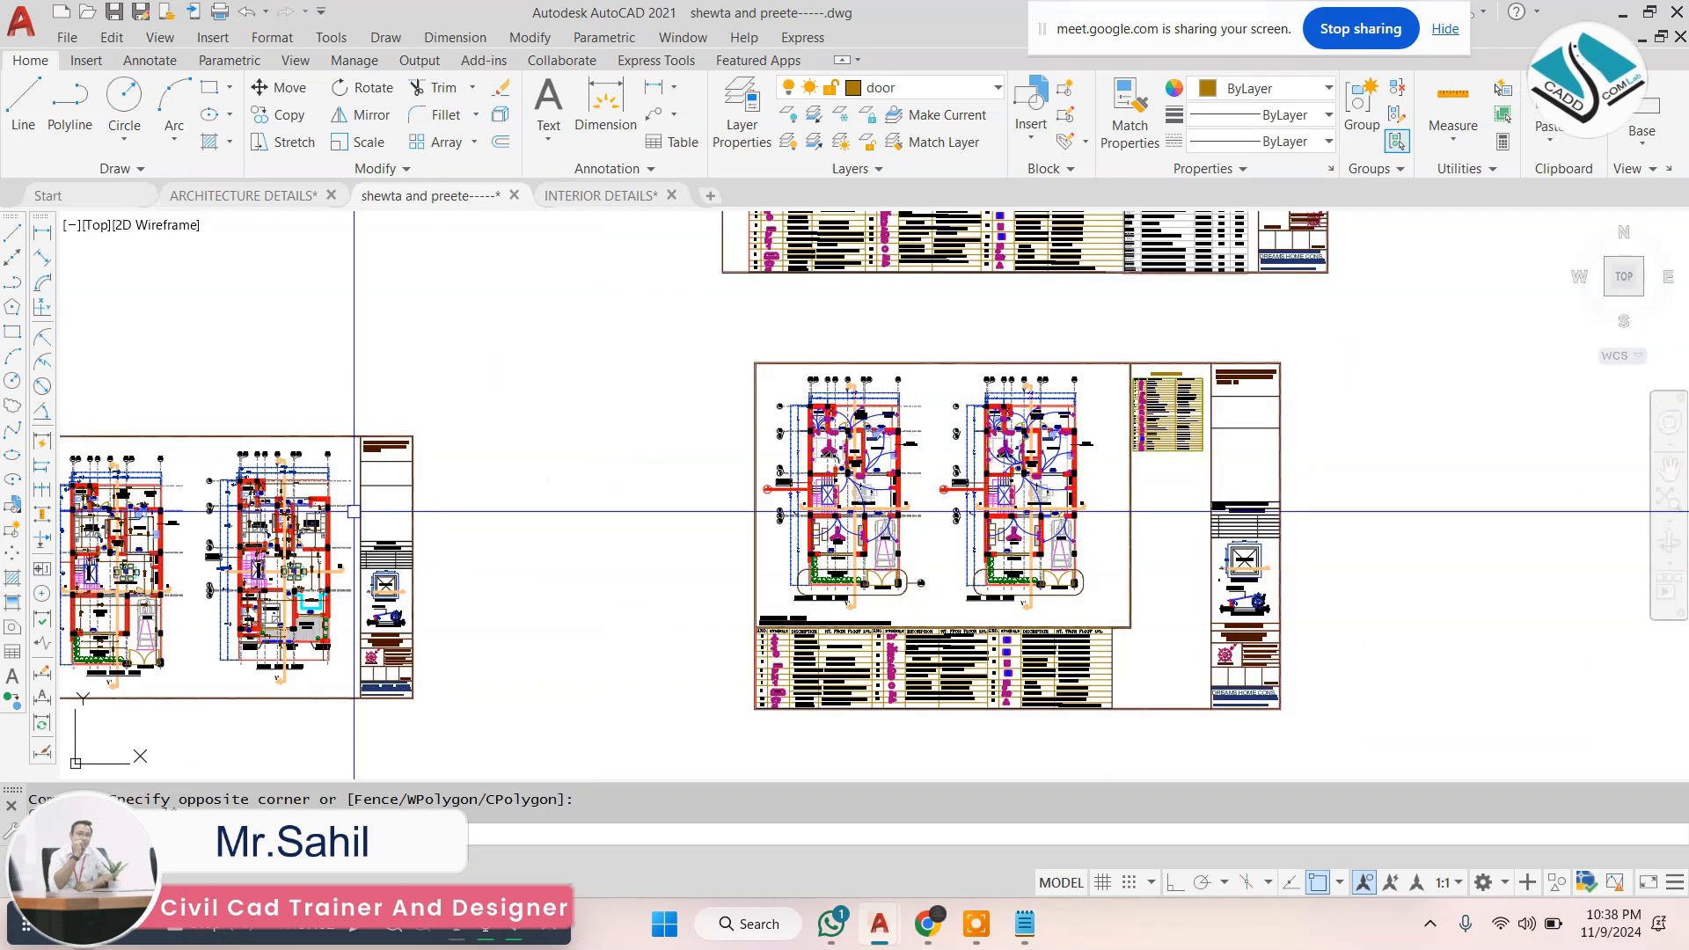
Examine the master bedroom's bed and LCD unit layout in the dimensioned floor plan
middle_click_drag(72, 542, 526, 452)
scroll(755, 483, "up", 8)
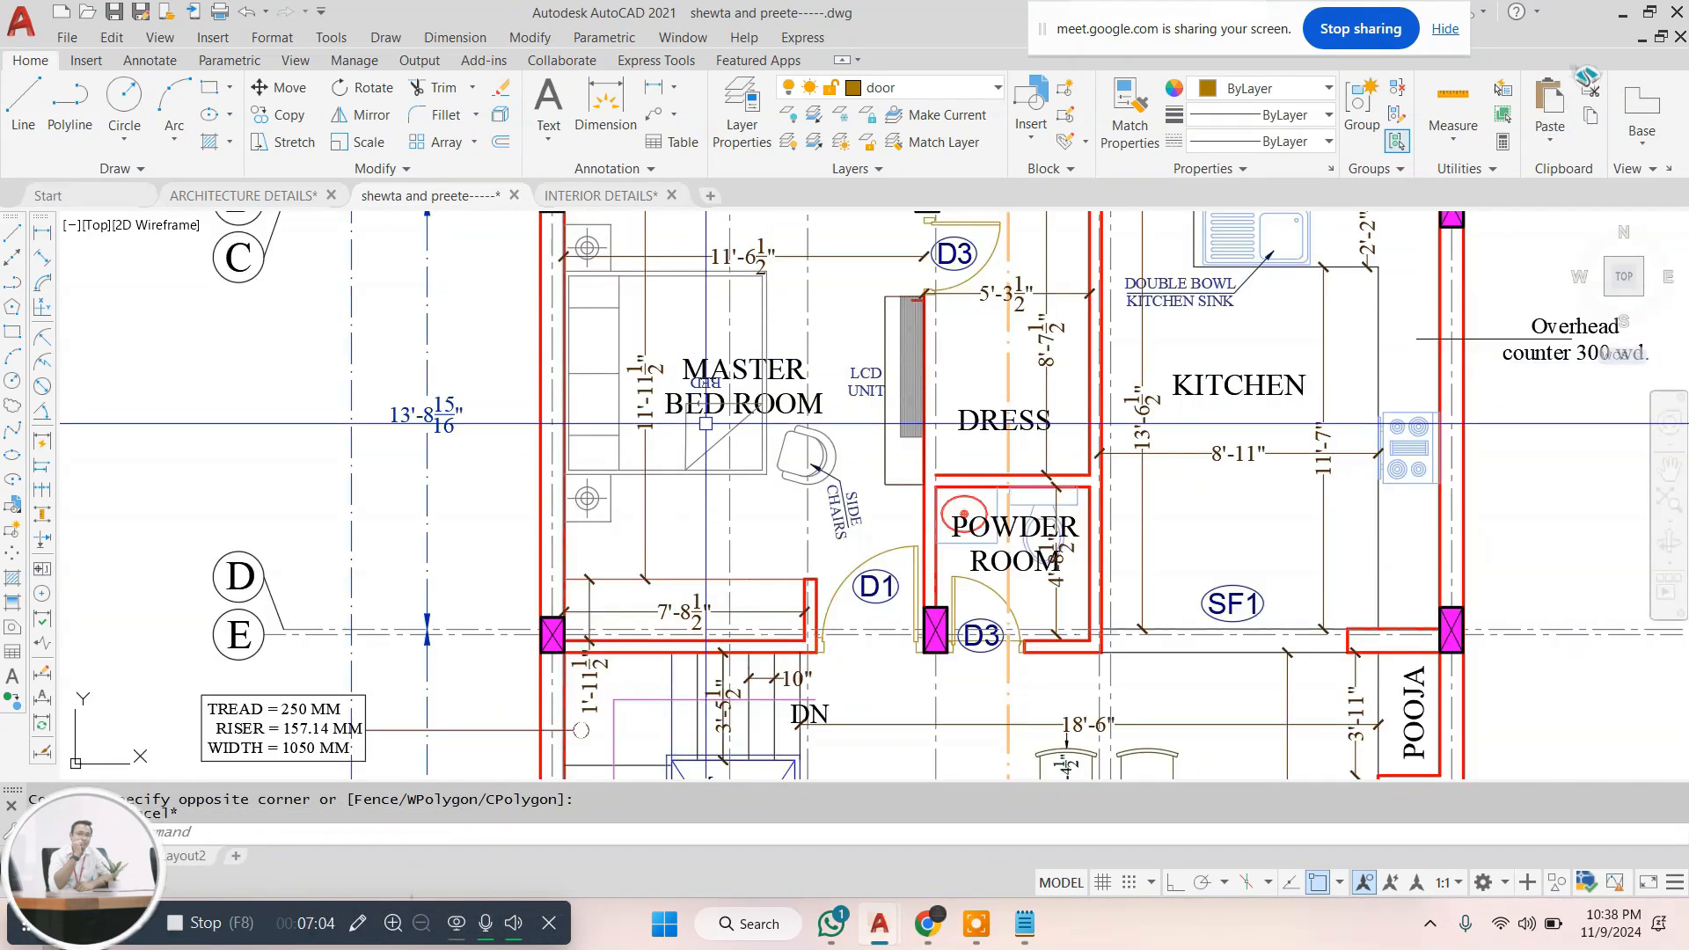
key("Escape")
middle_click_drag(860, 506, 818, 600)
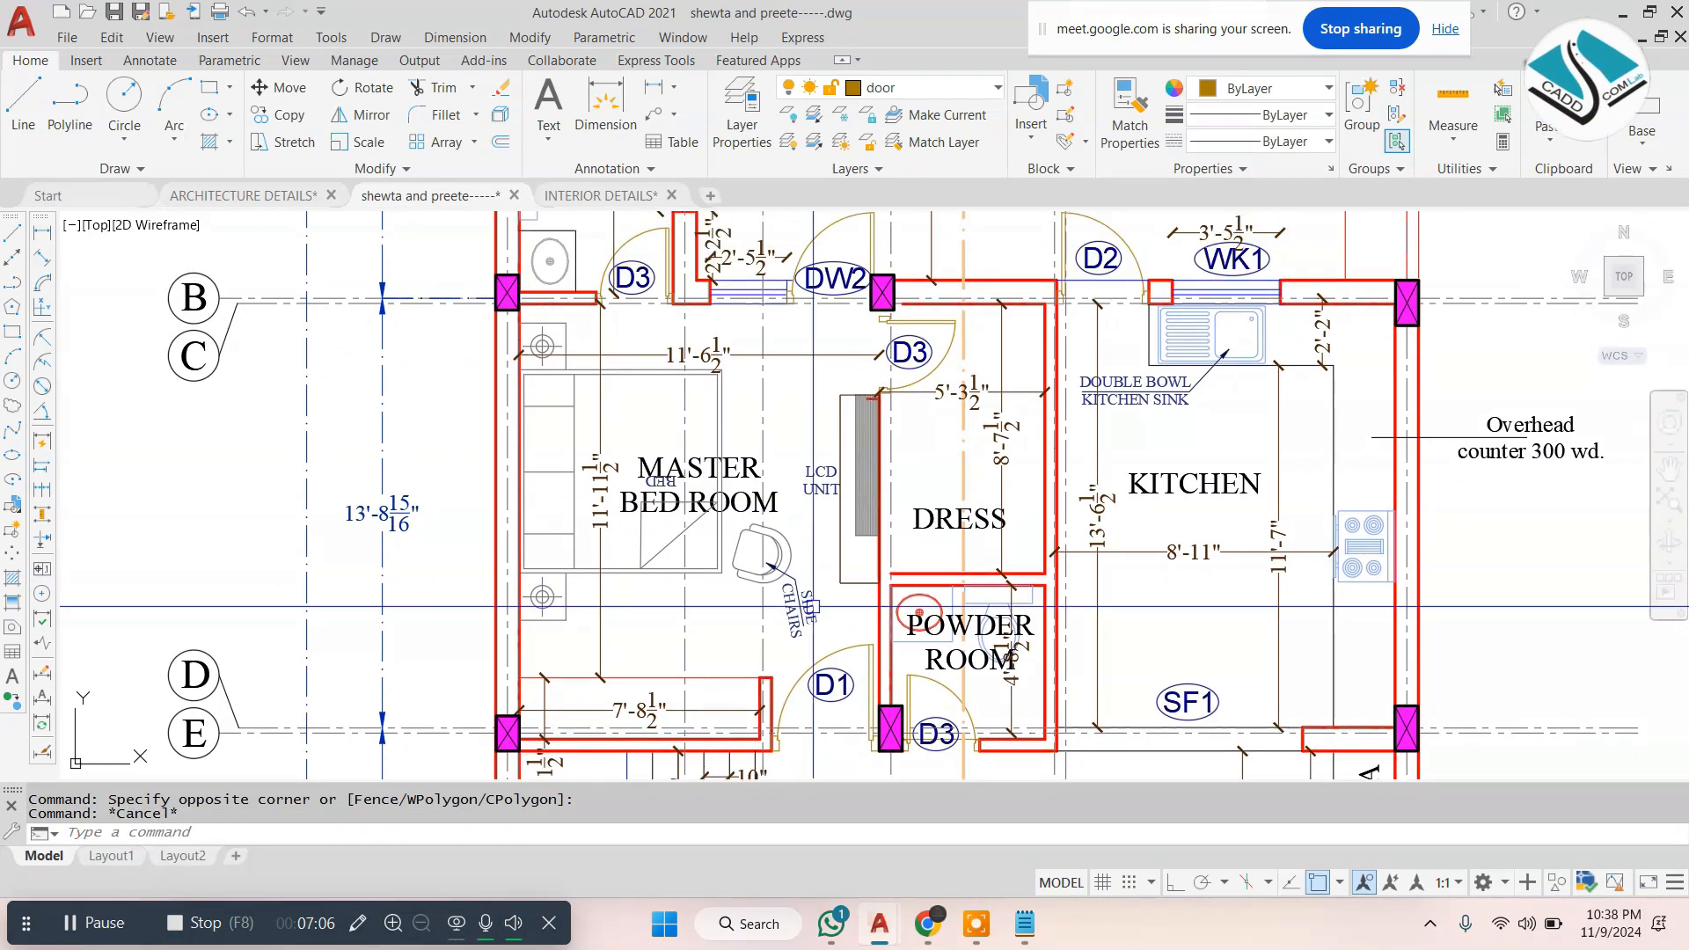
scroll(818, 600, "down", 4)
scroll(818, 600, "up", 2)
scroll(818, 591, "down", 6)
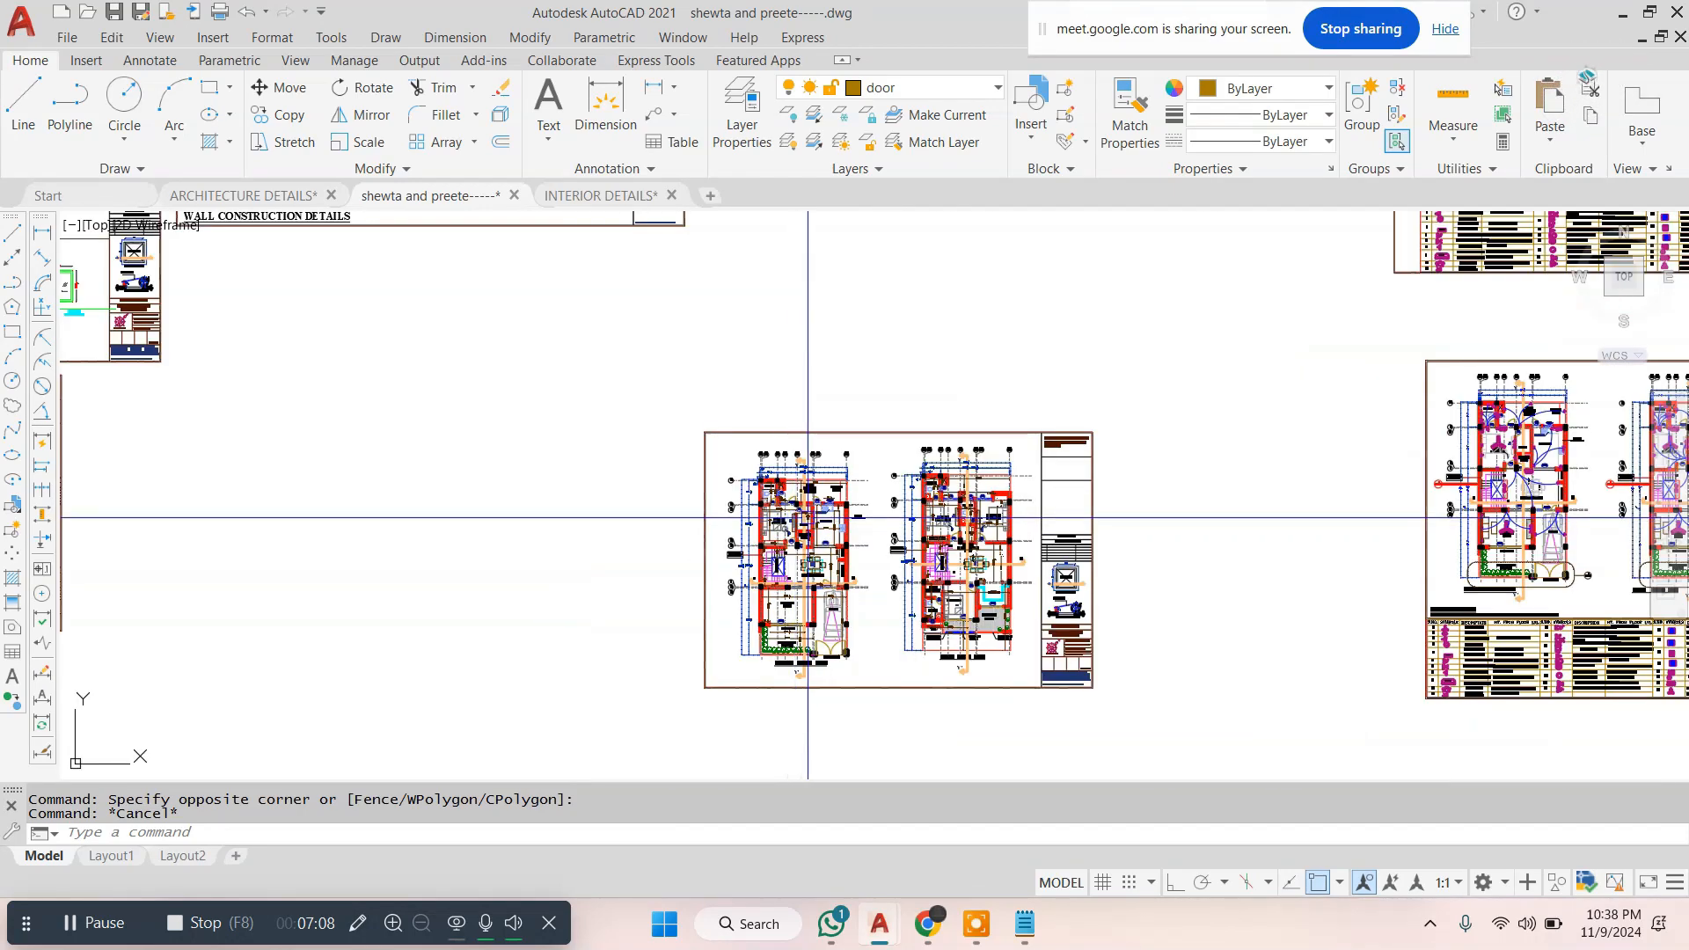
Draw a three-point arc from the switch board symbol near door D1 to the electrical points at the master bedroom's LCD unit
scroll(1126, 335, "up", 9)
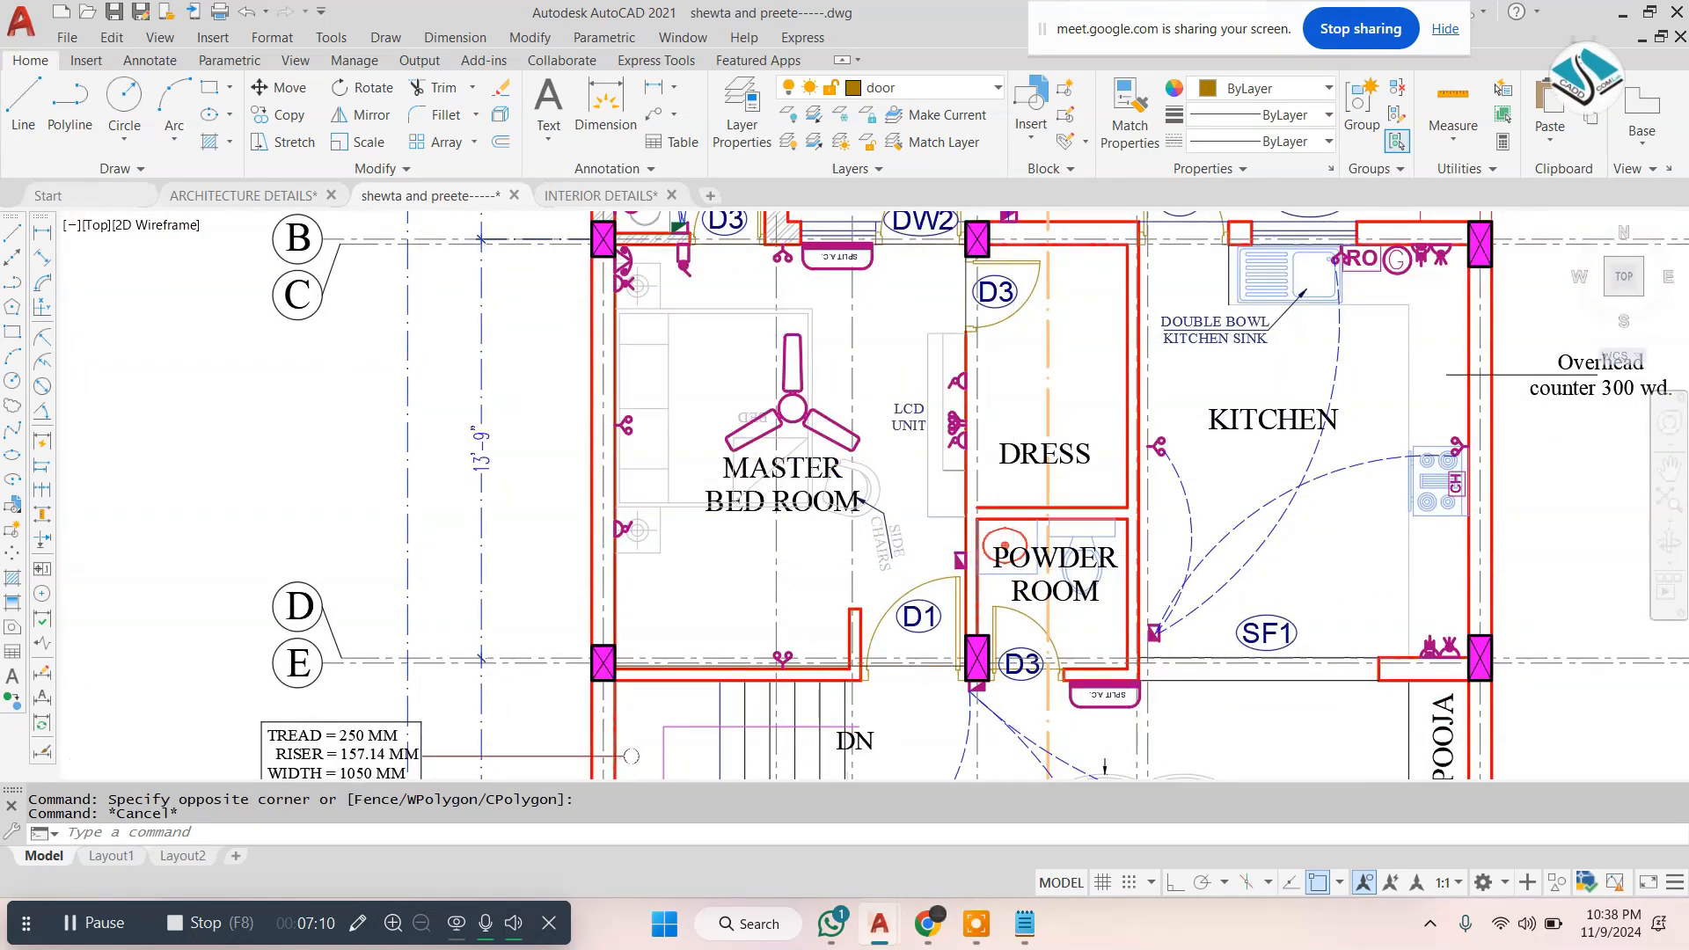
scroll(928, 550, "up", 10)
type("a")
key("Return")
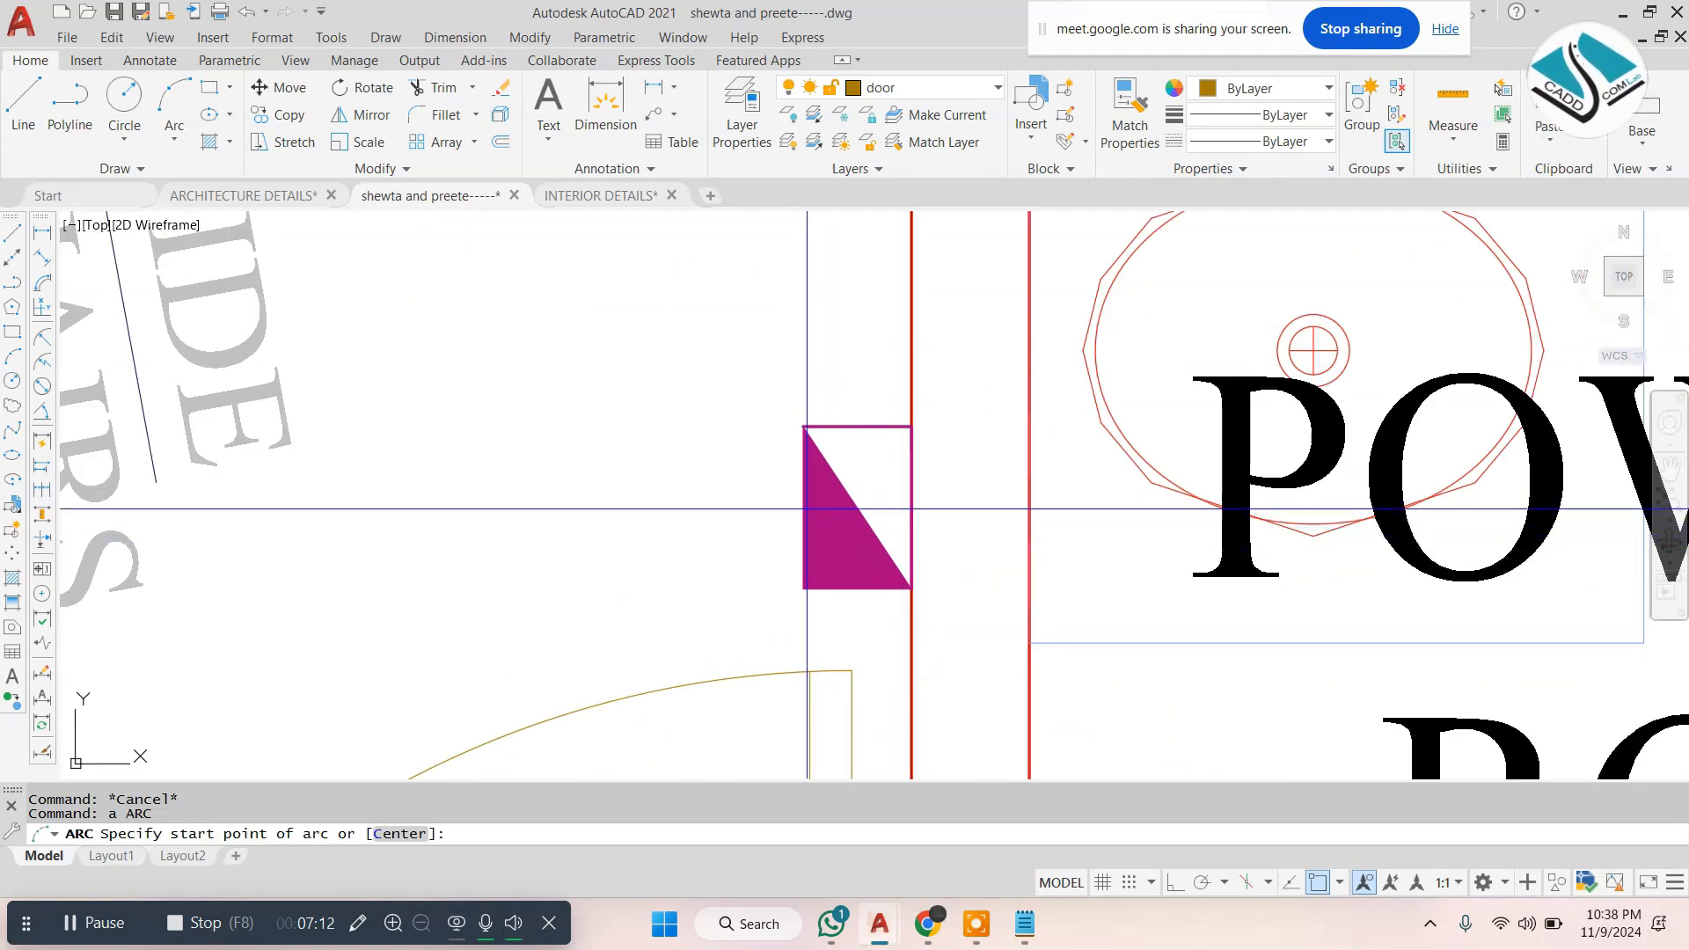
left_click(807, 508)
scroll(714, 352, "down", 4)
middle_click_drag(714, 352, 833, 734)
left_click(761, 505)
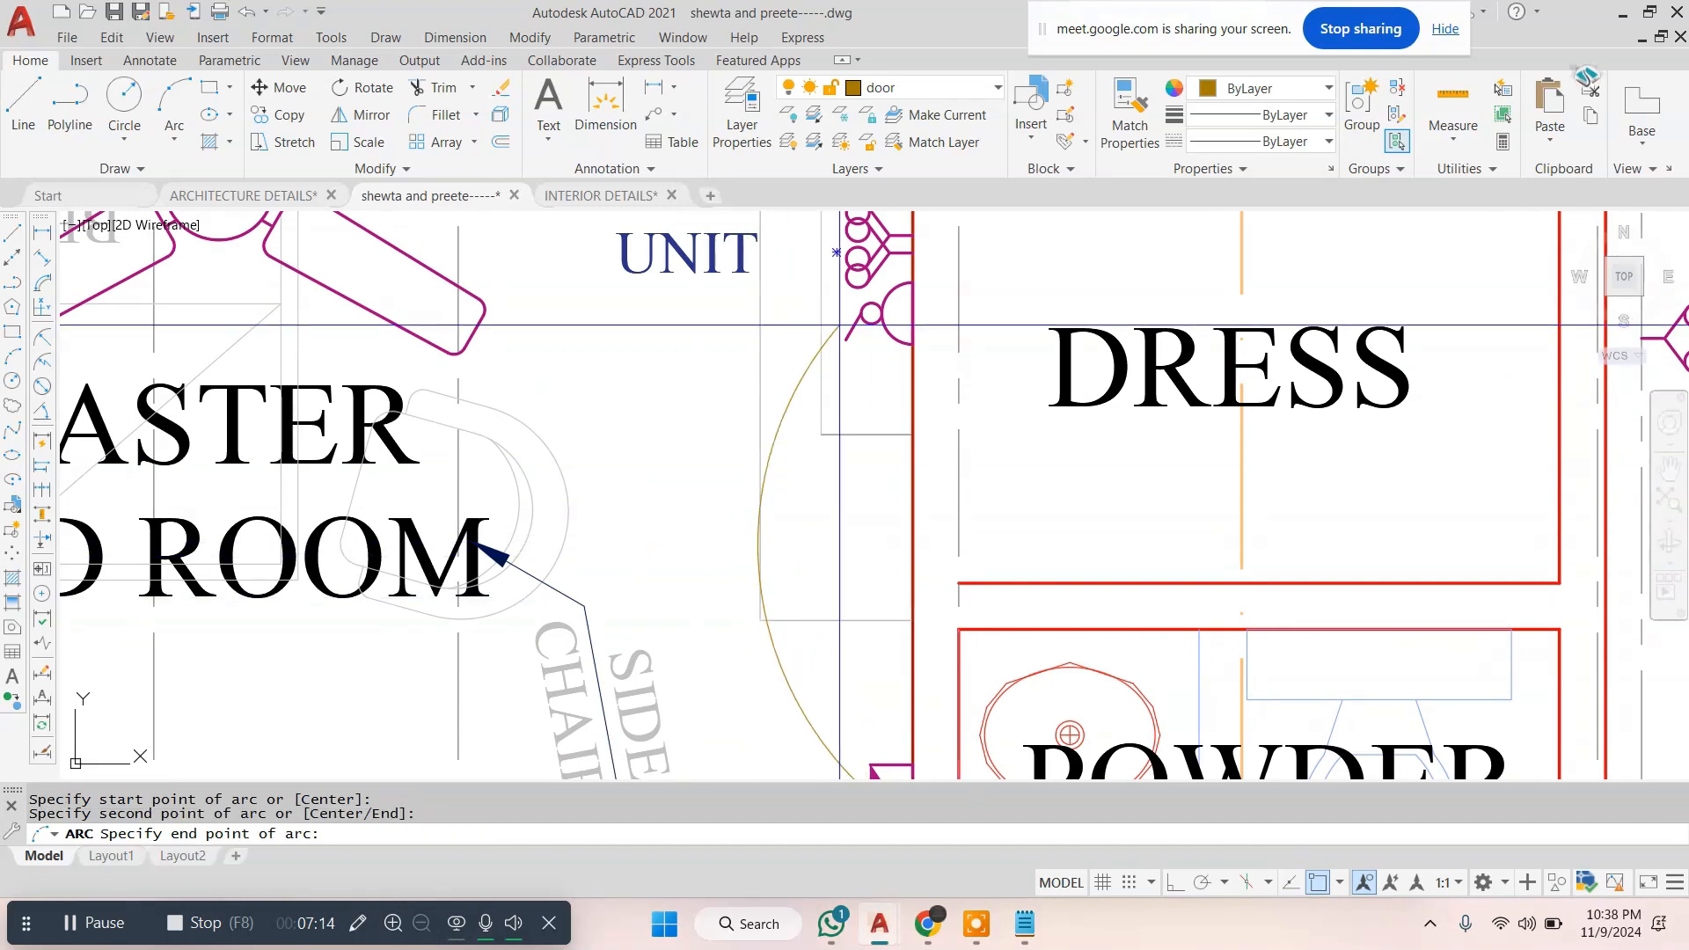
left_click(877, 269)
middle_click_drag(784, 629, 802, 521)
key("Escape")
Draw a three-point arc from the switch board symbol near door D1 to the two-circle symbol beside the split A.C
key("space")
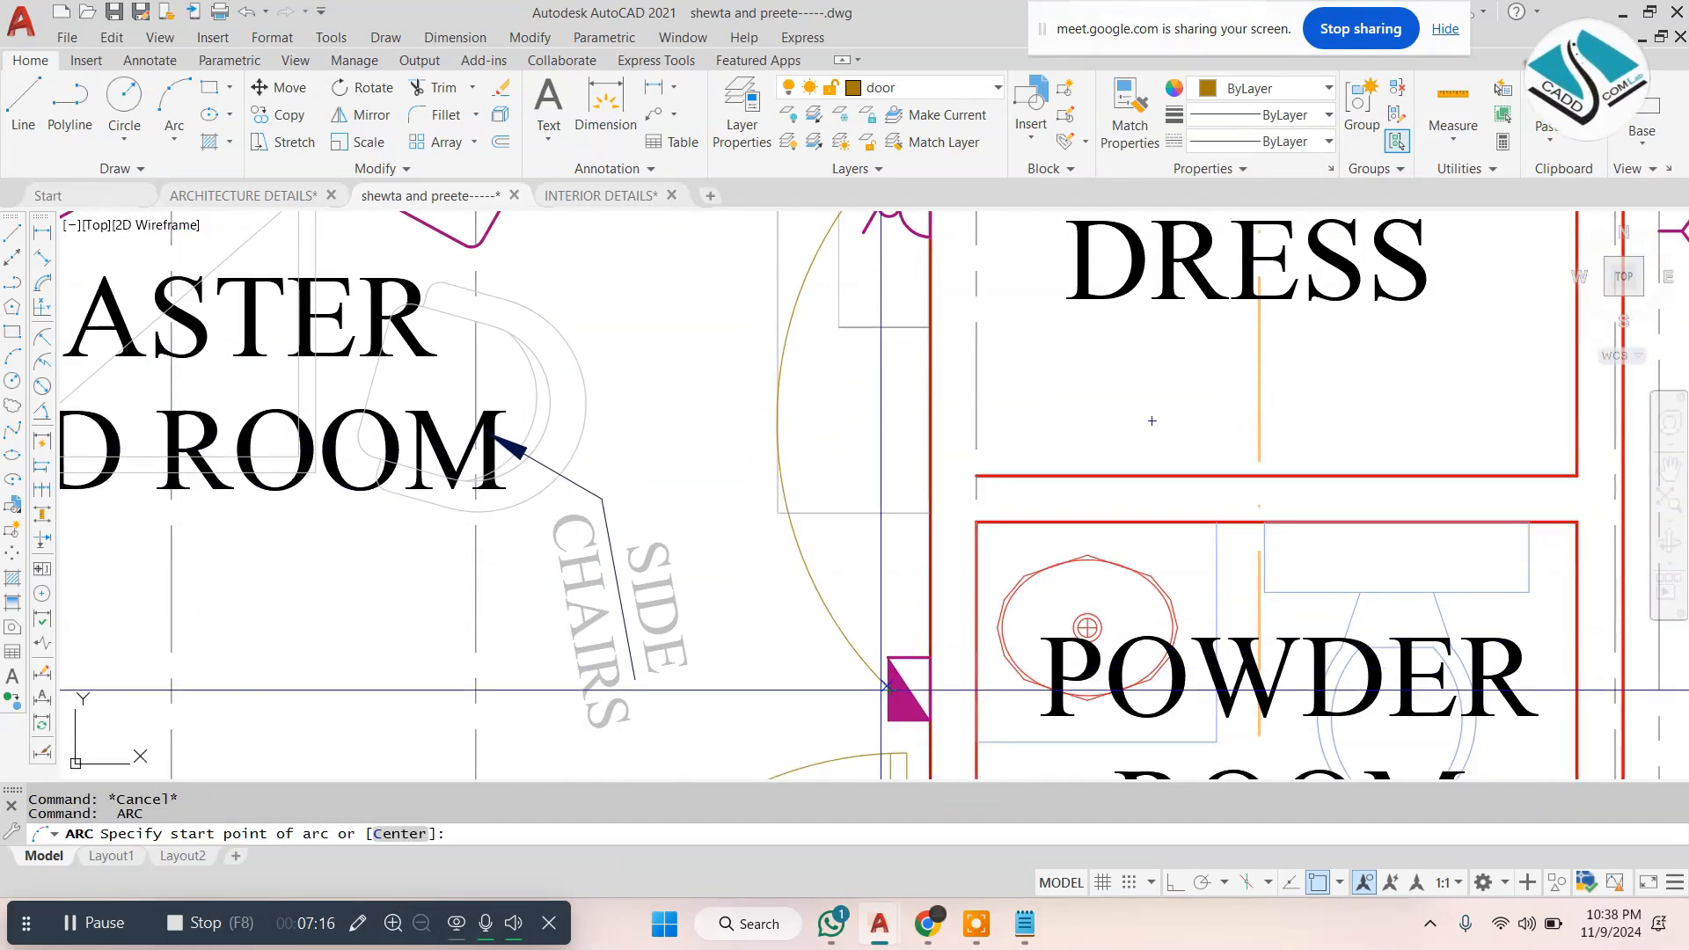
left_click(887, 687)
scroll(884, 689, "down", 6)
scroll(763, 568, "up", 4)
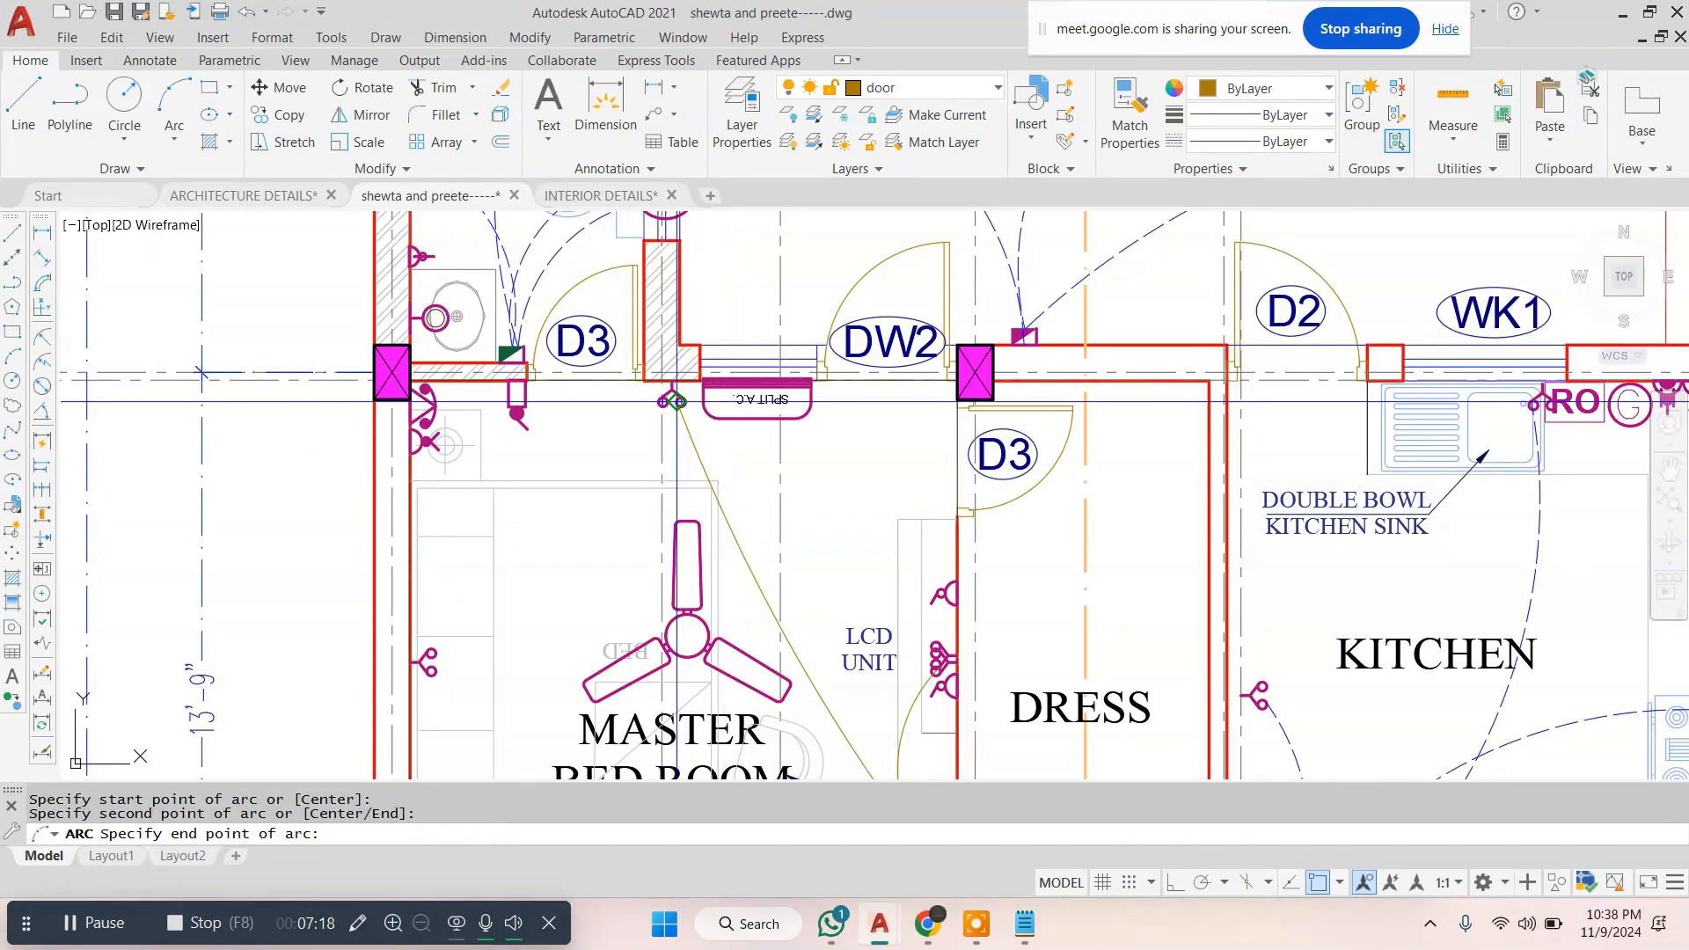
left_click(674, 400)
middle_click_drag(781, 614, 856, 442)
key("Escape")
key("space")
left_click(1016, 702)
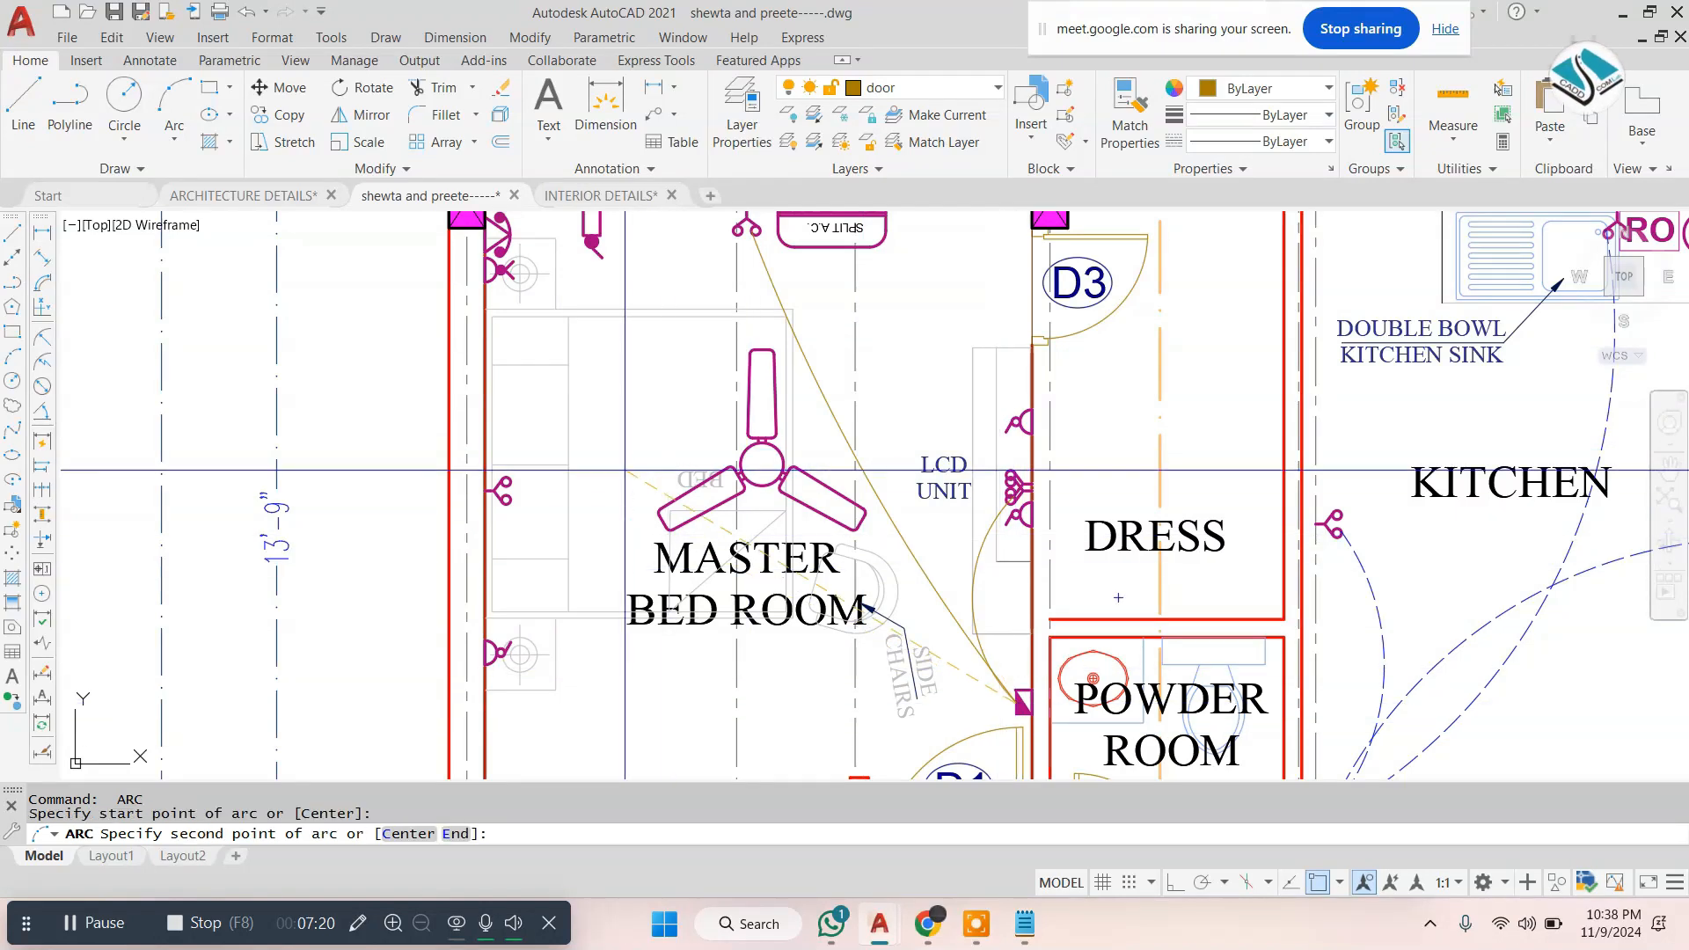
left_click(625, 470)
key("Escape")
Draw a three-point arc from the two-circle symbol on the wall behind the bed to the switch board symbol near door D1
key("space")
left_click(510, 500)
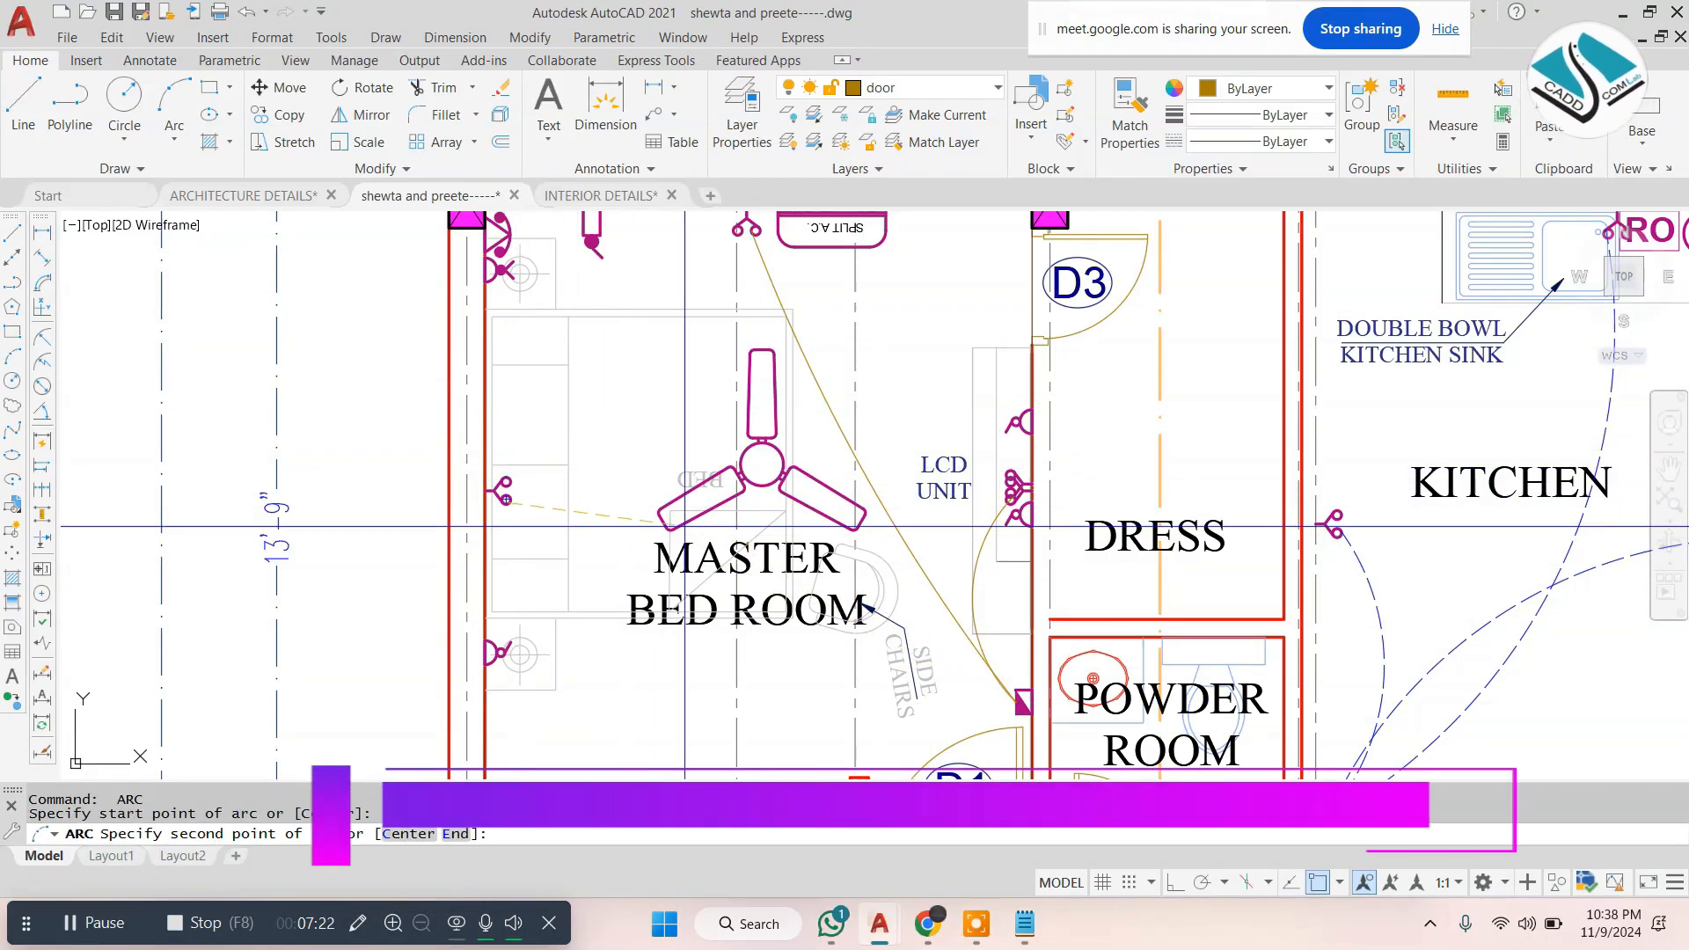
left_click(738, 503)
left_click(1015, 704)
middle_click_drag(1017, 704, 978, 509)
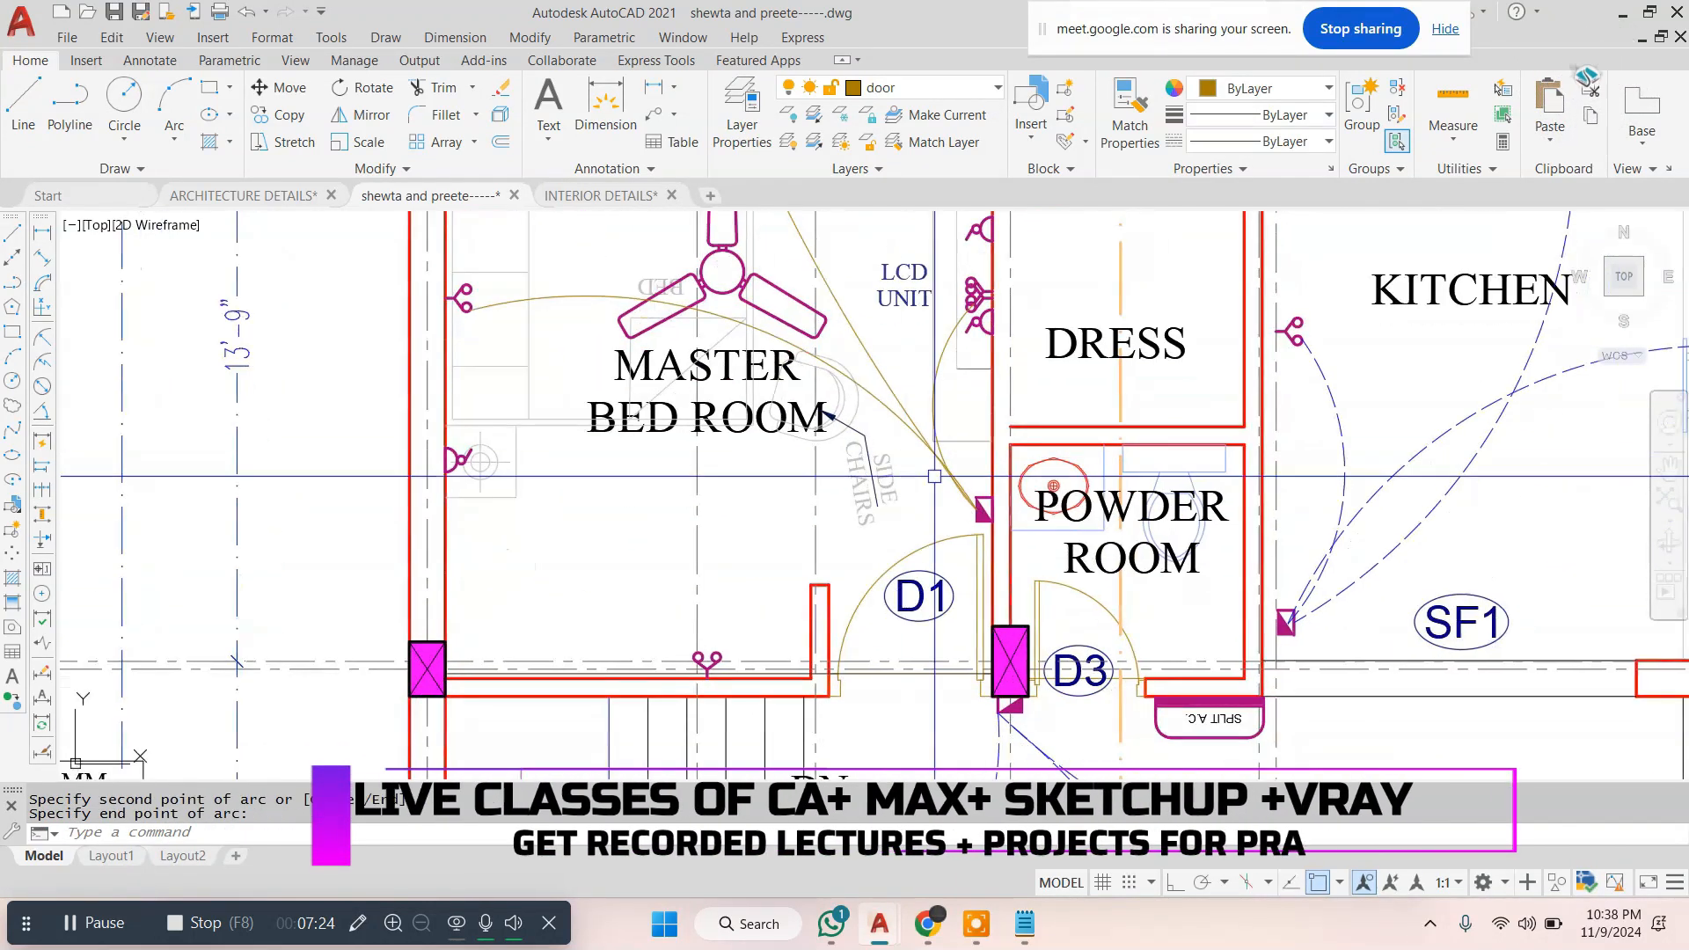
Draw a three-point arc from the switch board symbol near door D1 to the two-circle symbol on the master bedroom's staircase-side wall
key("Escape")
key("space")
left_click(978, 509)
left_click(796, 524)
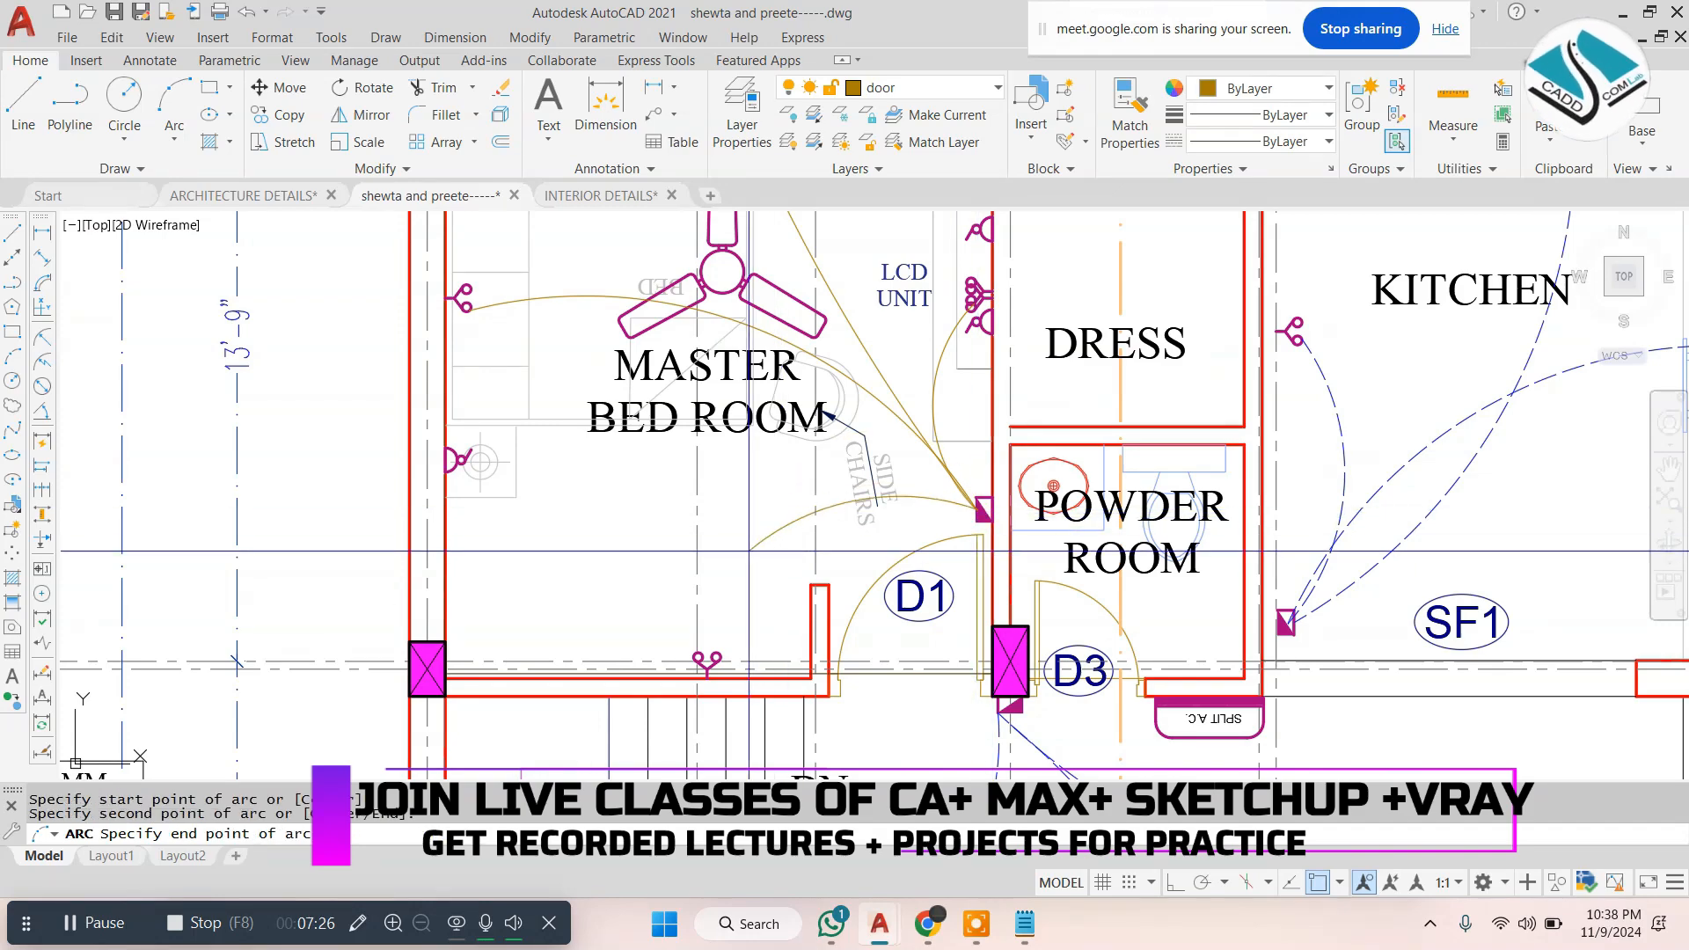
left_click(716, 657)
scroll(714, 486, "down", 4)
middle_click_drag(855, 477, 828, 506)
key("Escape")
Match the properties of the kitchen's dashed wiring arc onto the four new arcs at the master bedroom's switch board
type("m")
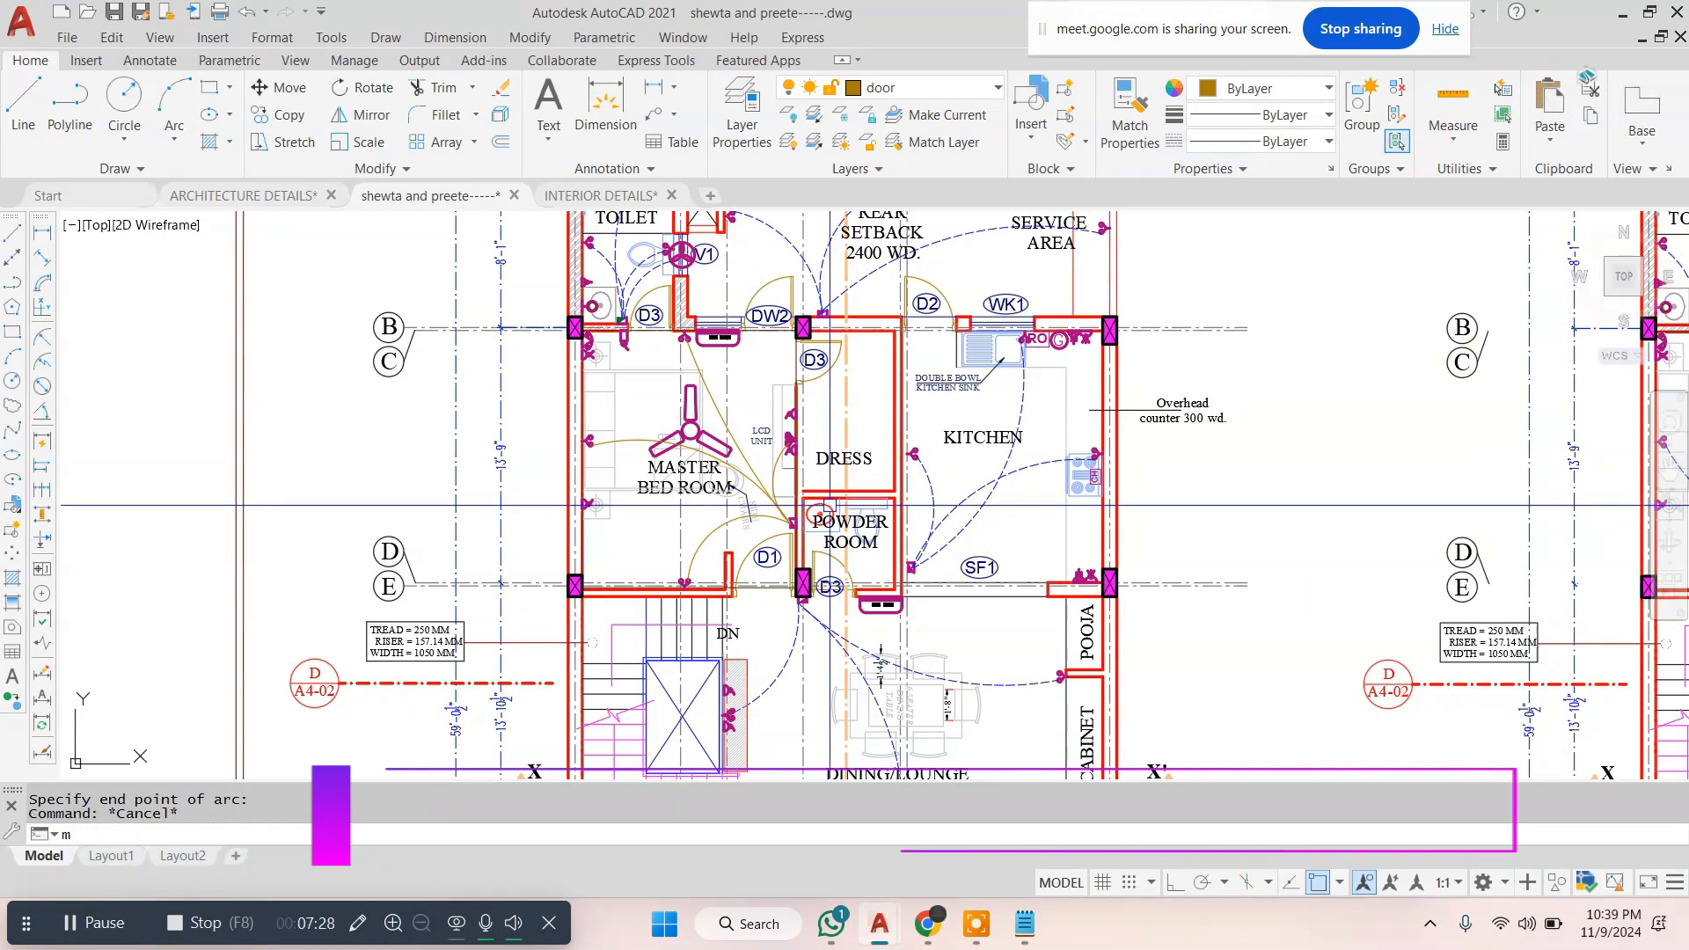
type("a")
key("space")
scroll(971, 563, "up", 4)
left_click(910, 514)
scroll(459, 422, "up", 5)
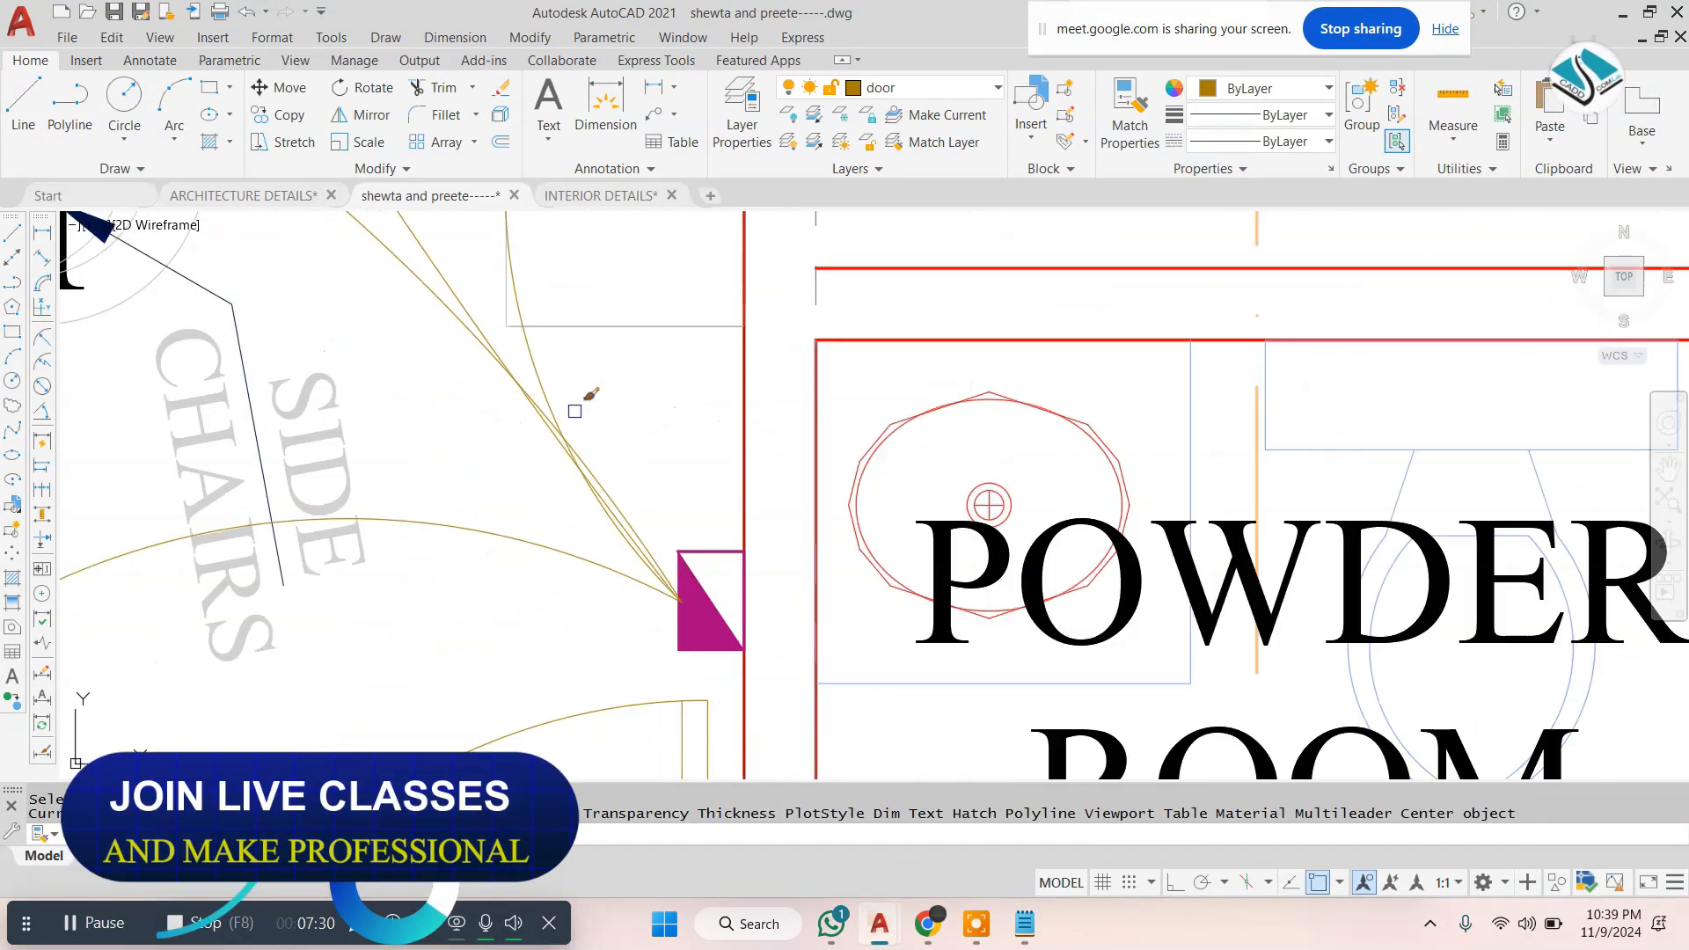
left_click(613, 394)
left_click(528, 598)
scroll(674, 425, "down", 4)
key("Escape")
scroll(704, 396, "down", 4)
middle_click_drag(732, 360, 676, 547)
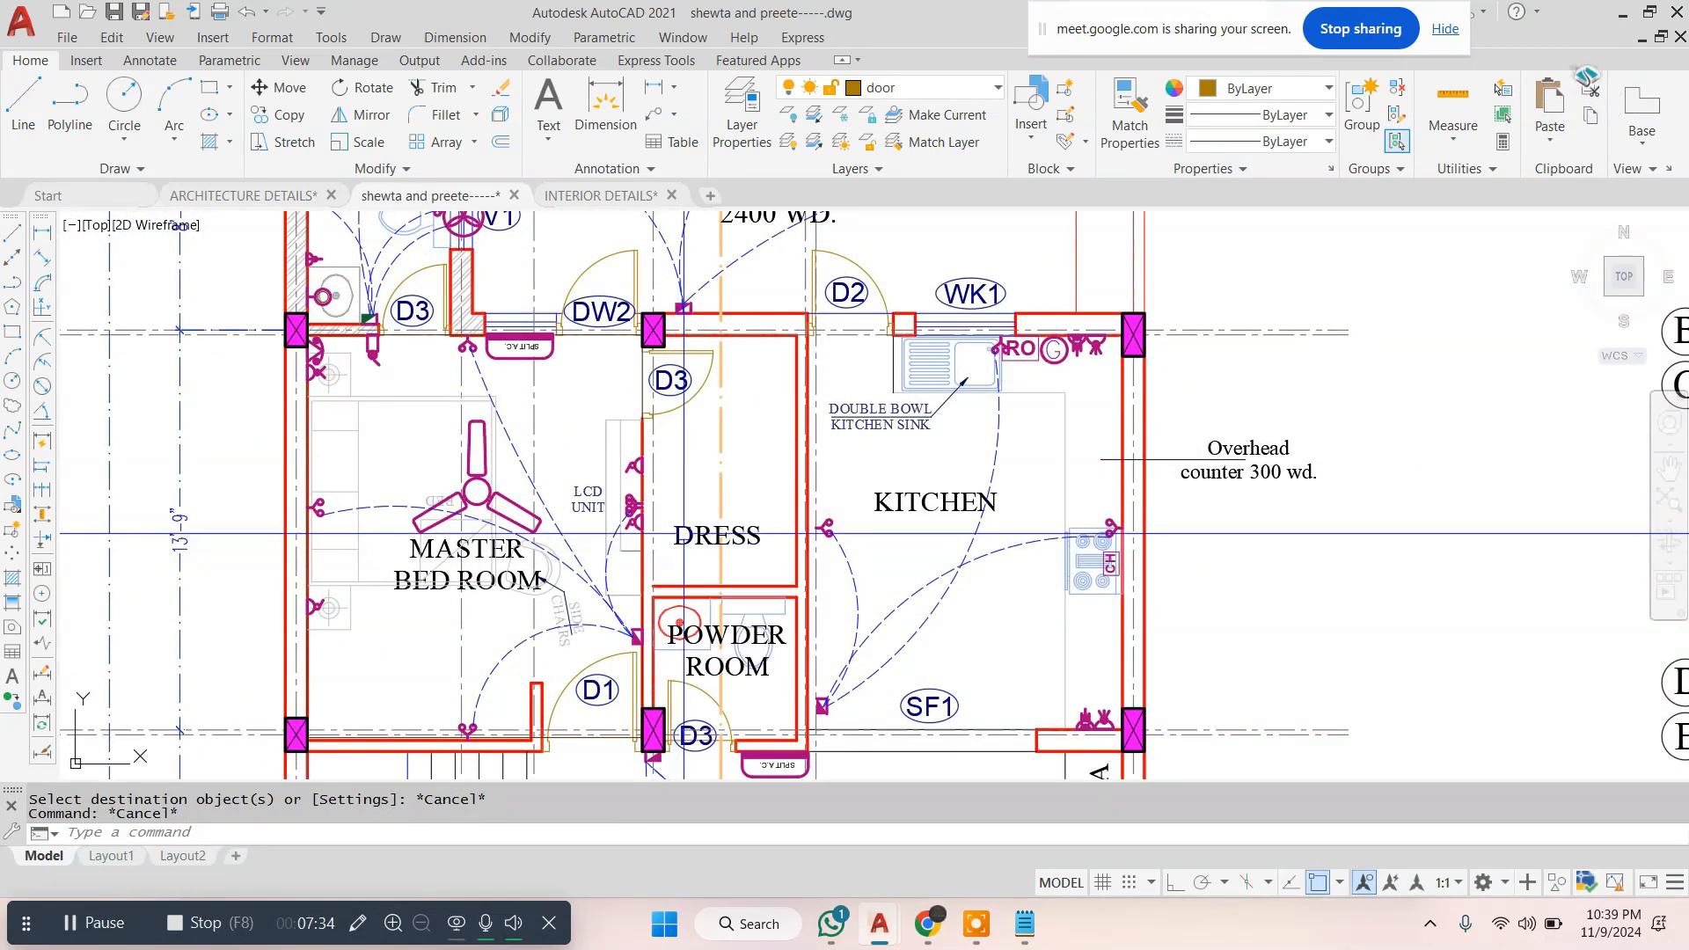
Examine the kitchen's RO, geyser, plug and power point symbols beside the sink and their legend entries with mounting heights
middle_click_drag(924, 502, 777, 470)
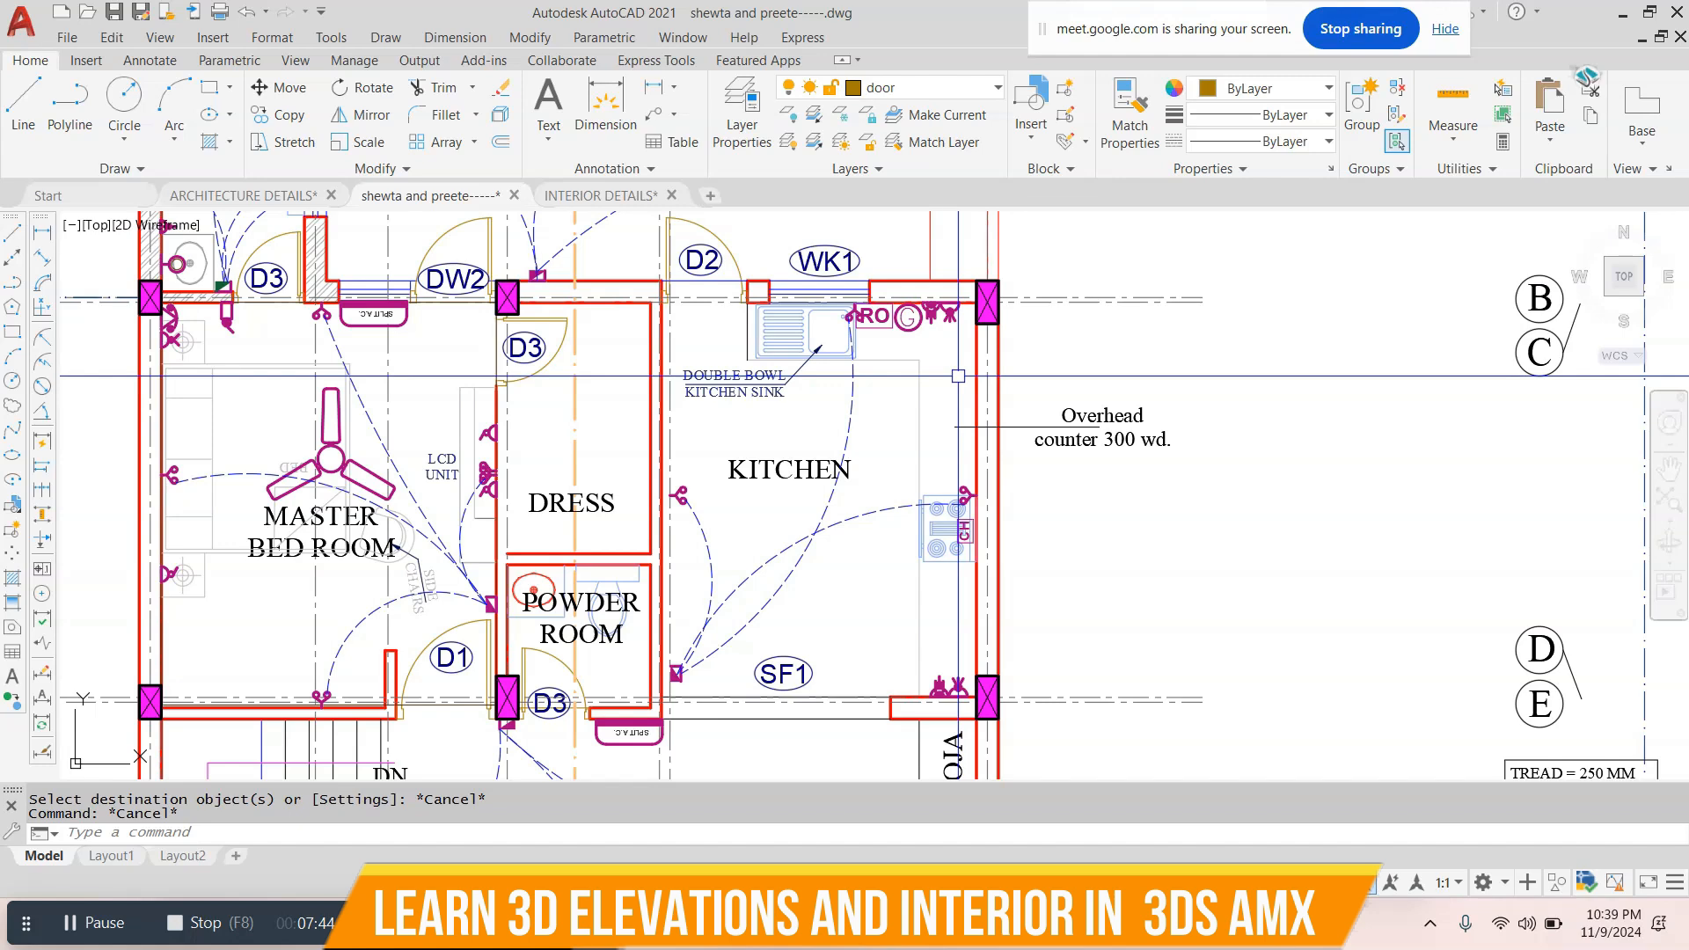
scroll(961, 376, "up", 6)
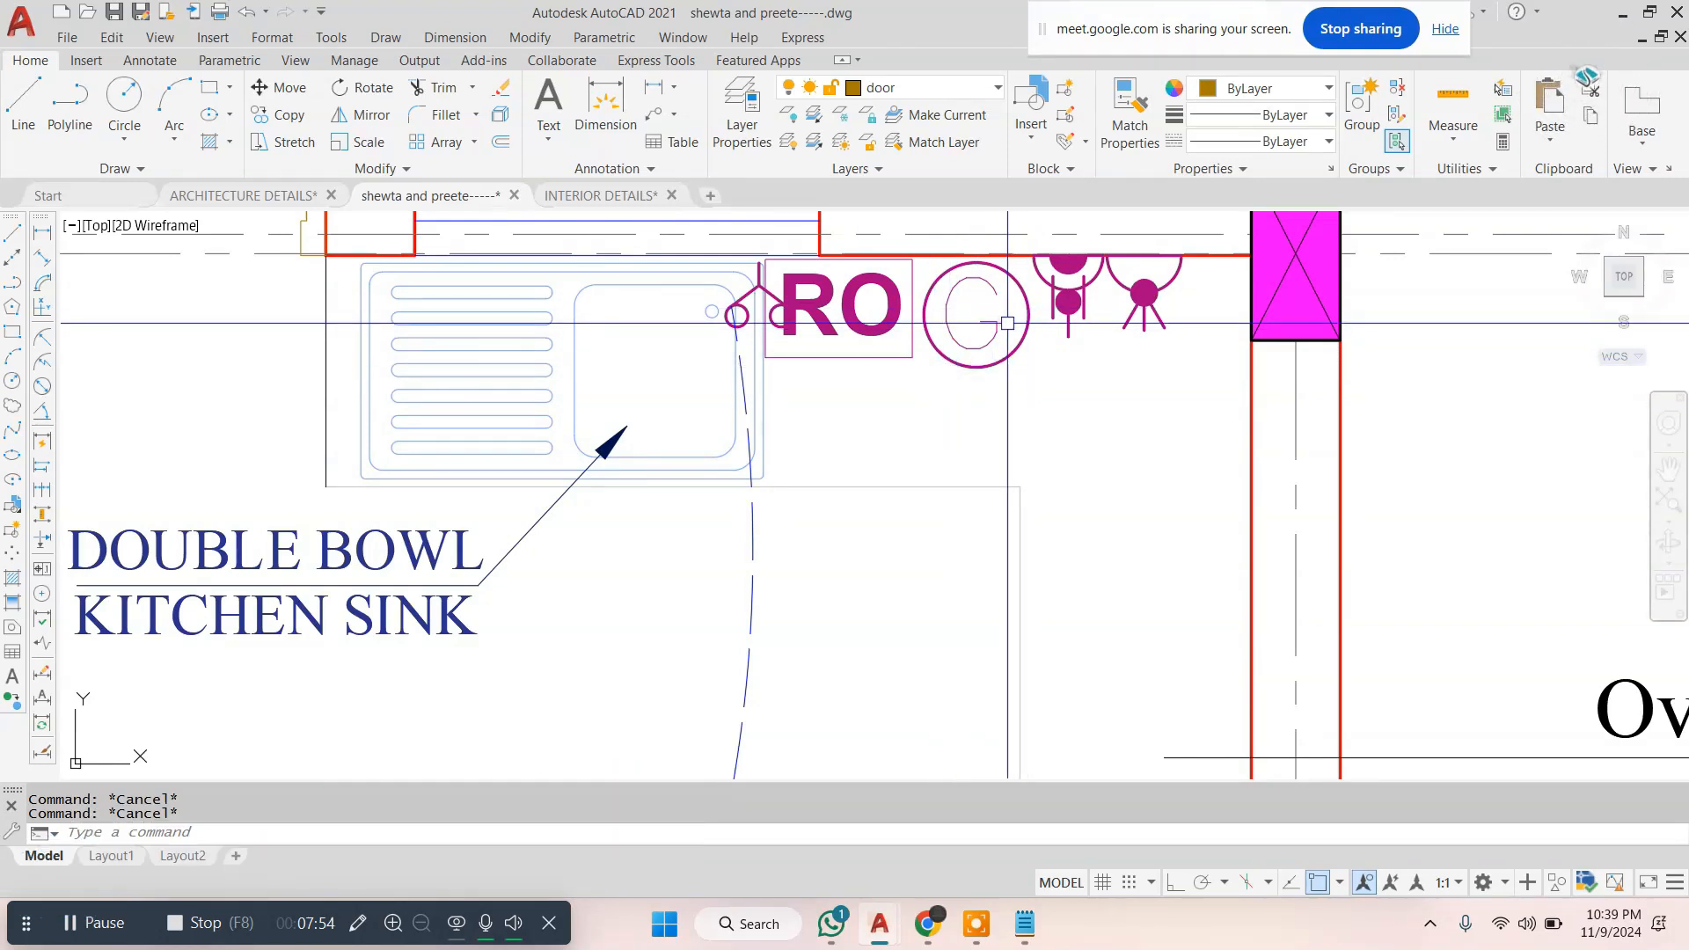
scroll(1082, 310, "up", 4)
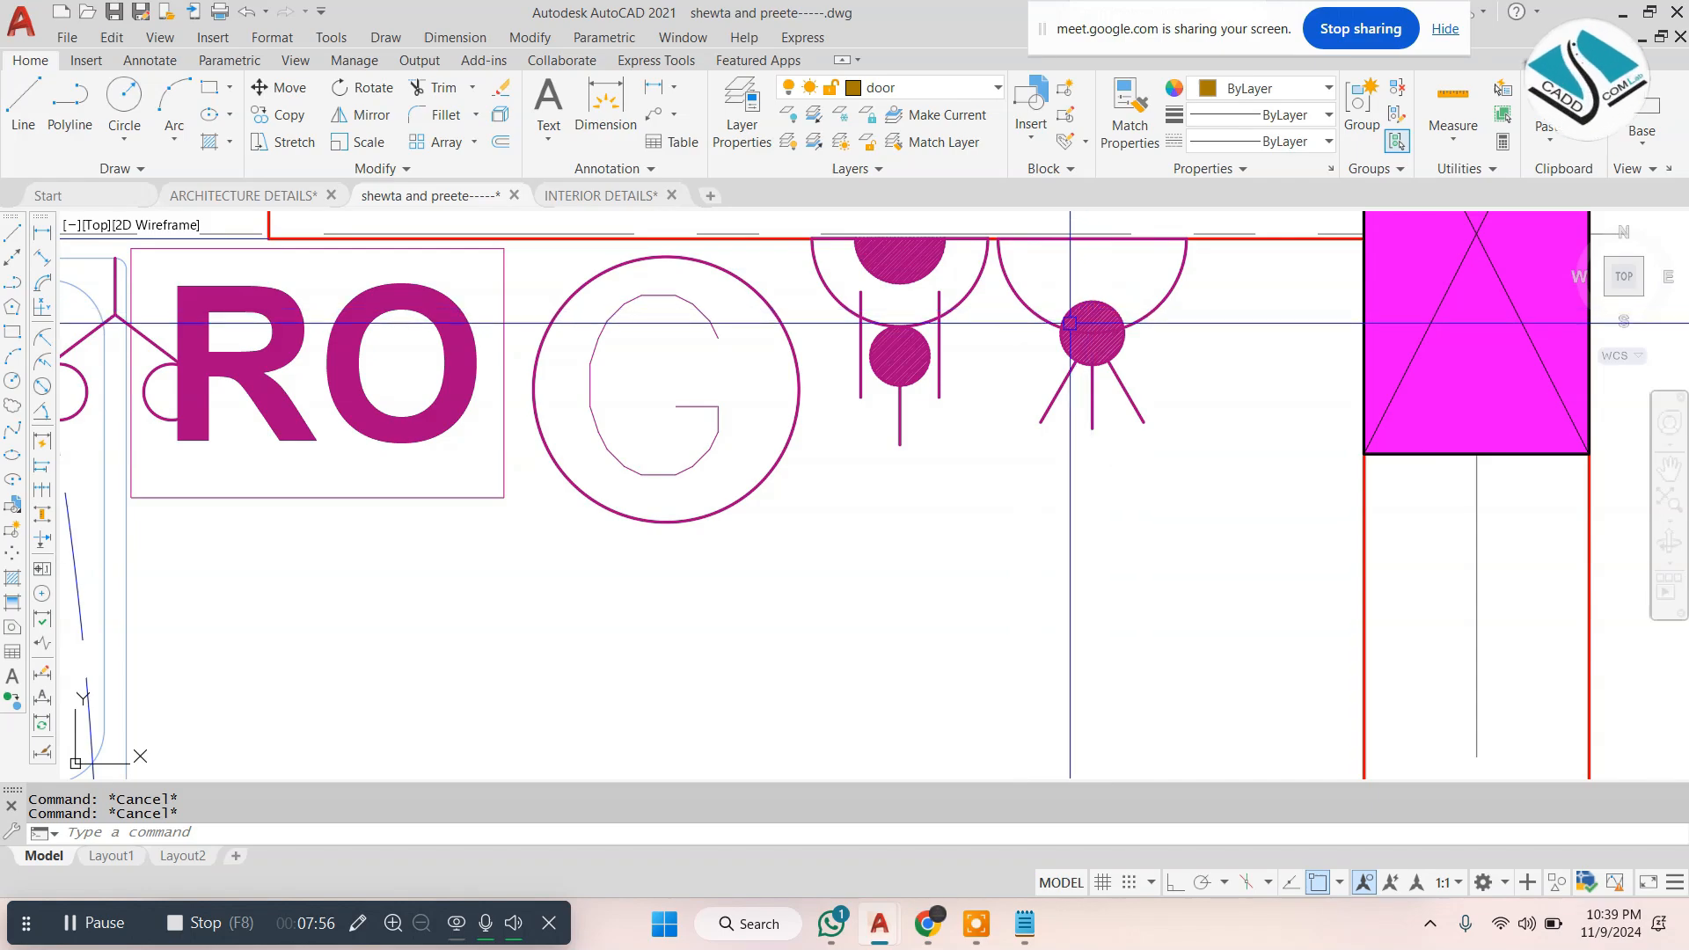
scroll(1087, 326, "down", 8)
scroll(1258, 326, "up", 6)
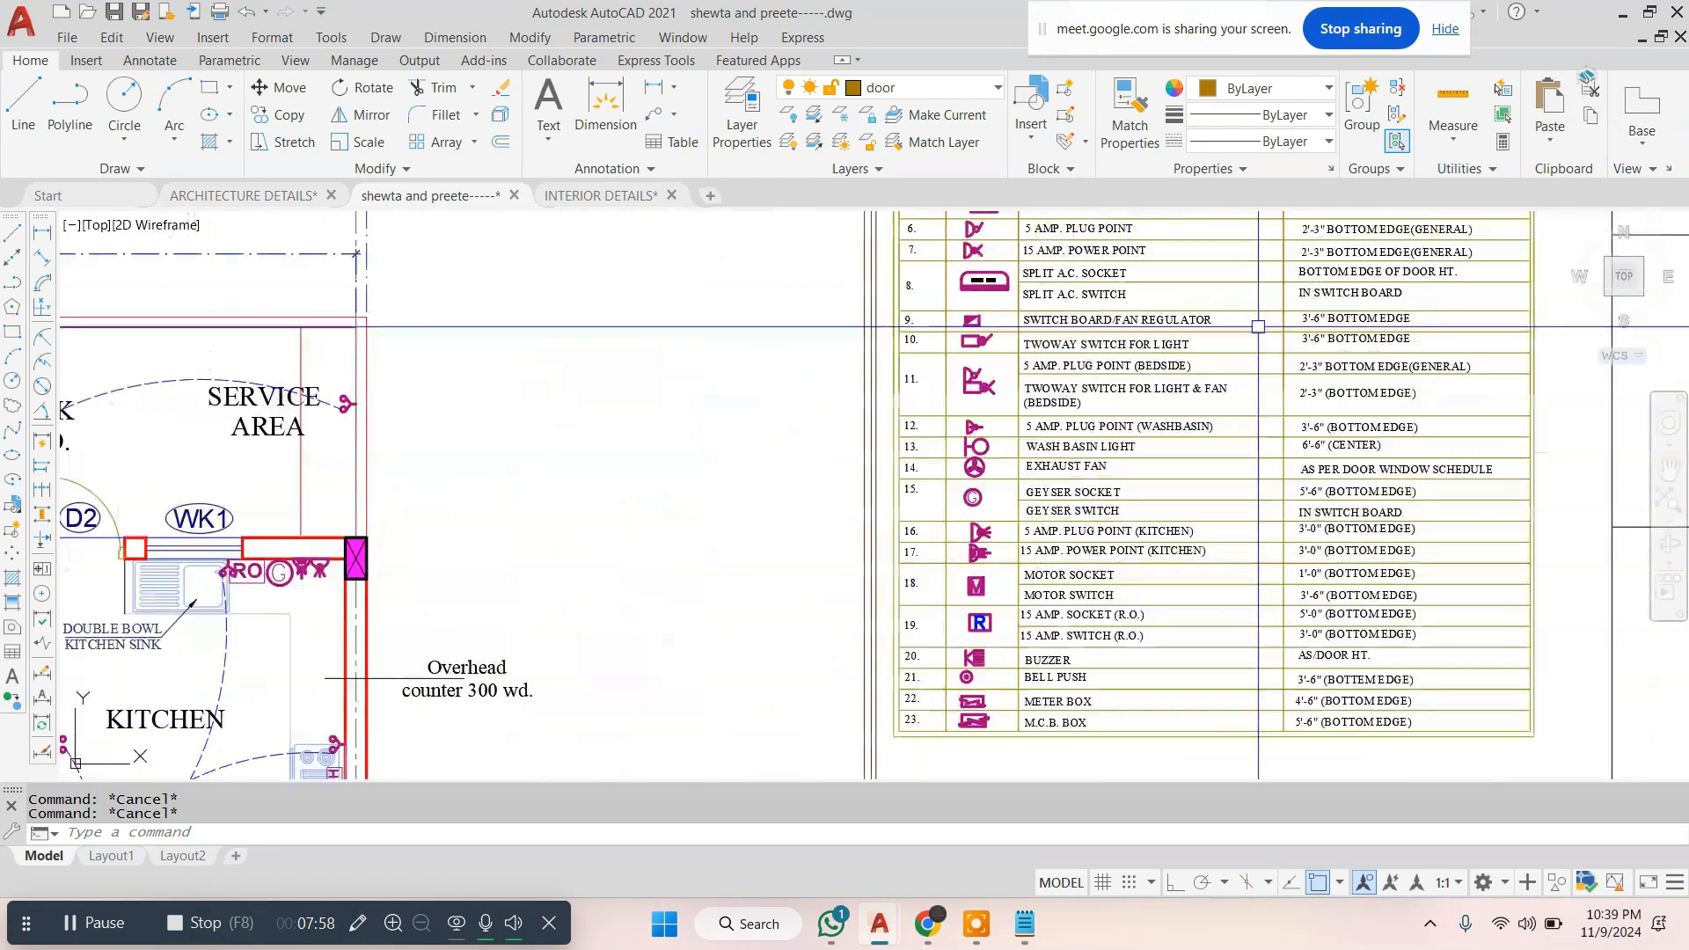
scroll(1258, 326, "up", 4)
scroll(946, 520, "down", 2)
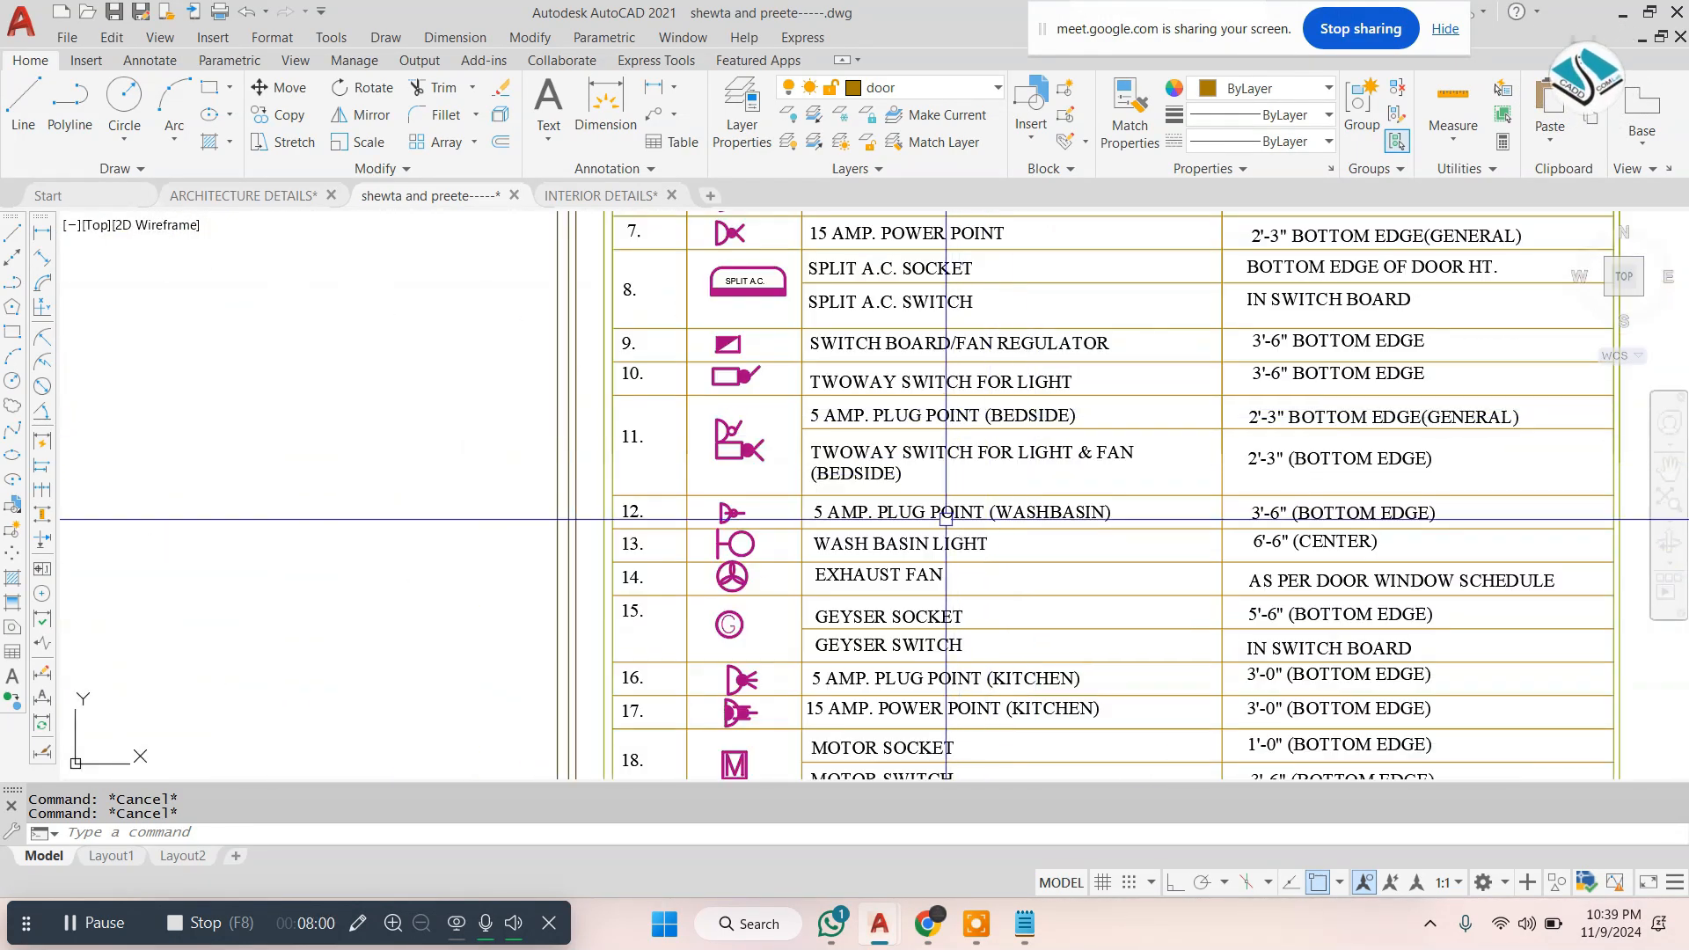
middle_click_drag(946, 520, 795, 289)
scroll(805, 376, "up", 4)
middle_click_drag(471, 480, 325, 286)
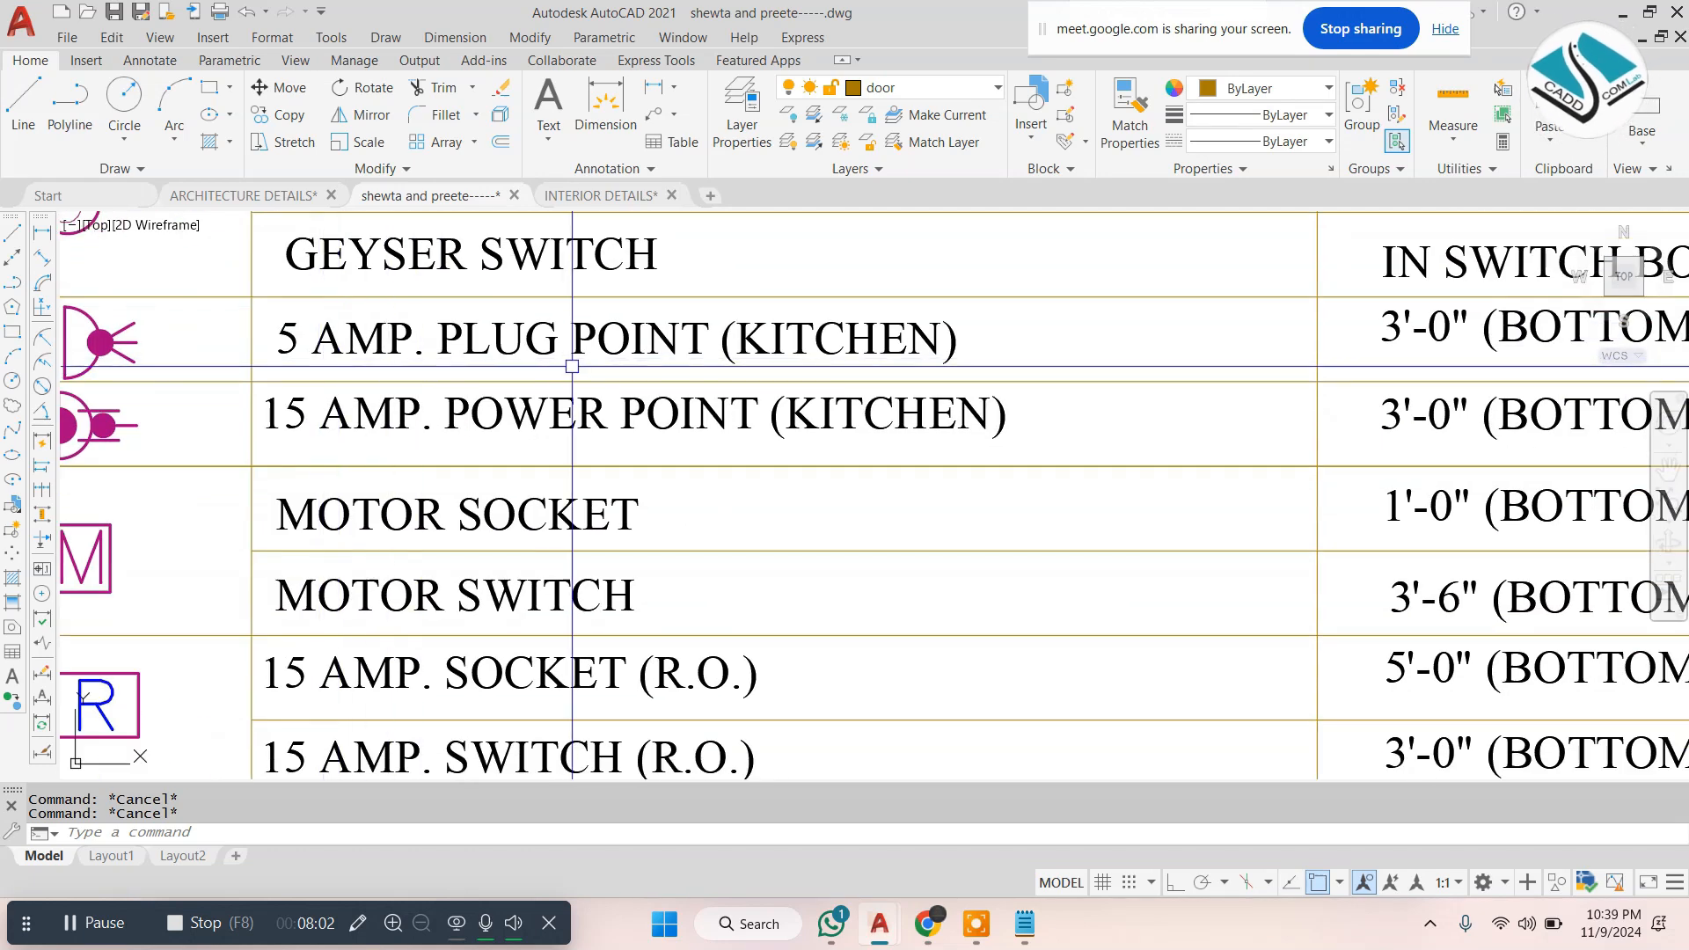
scroll(572, 366, "down", 2)
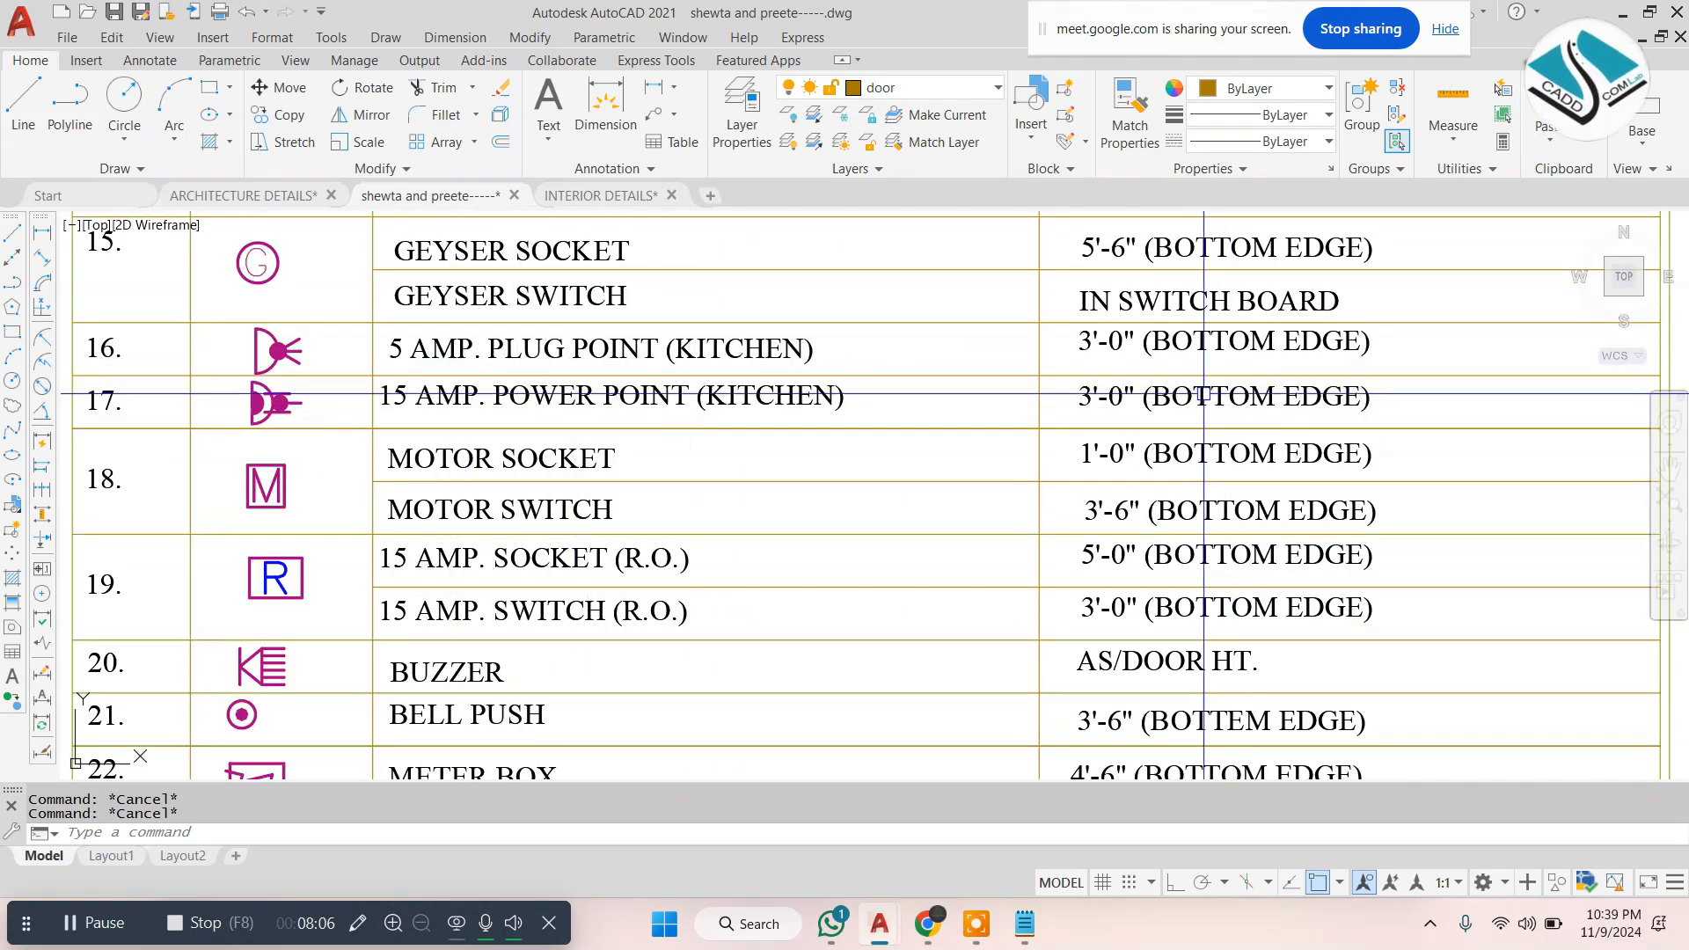
scroll(1203, 395, "up", 2)
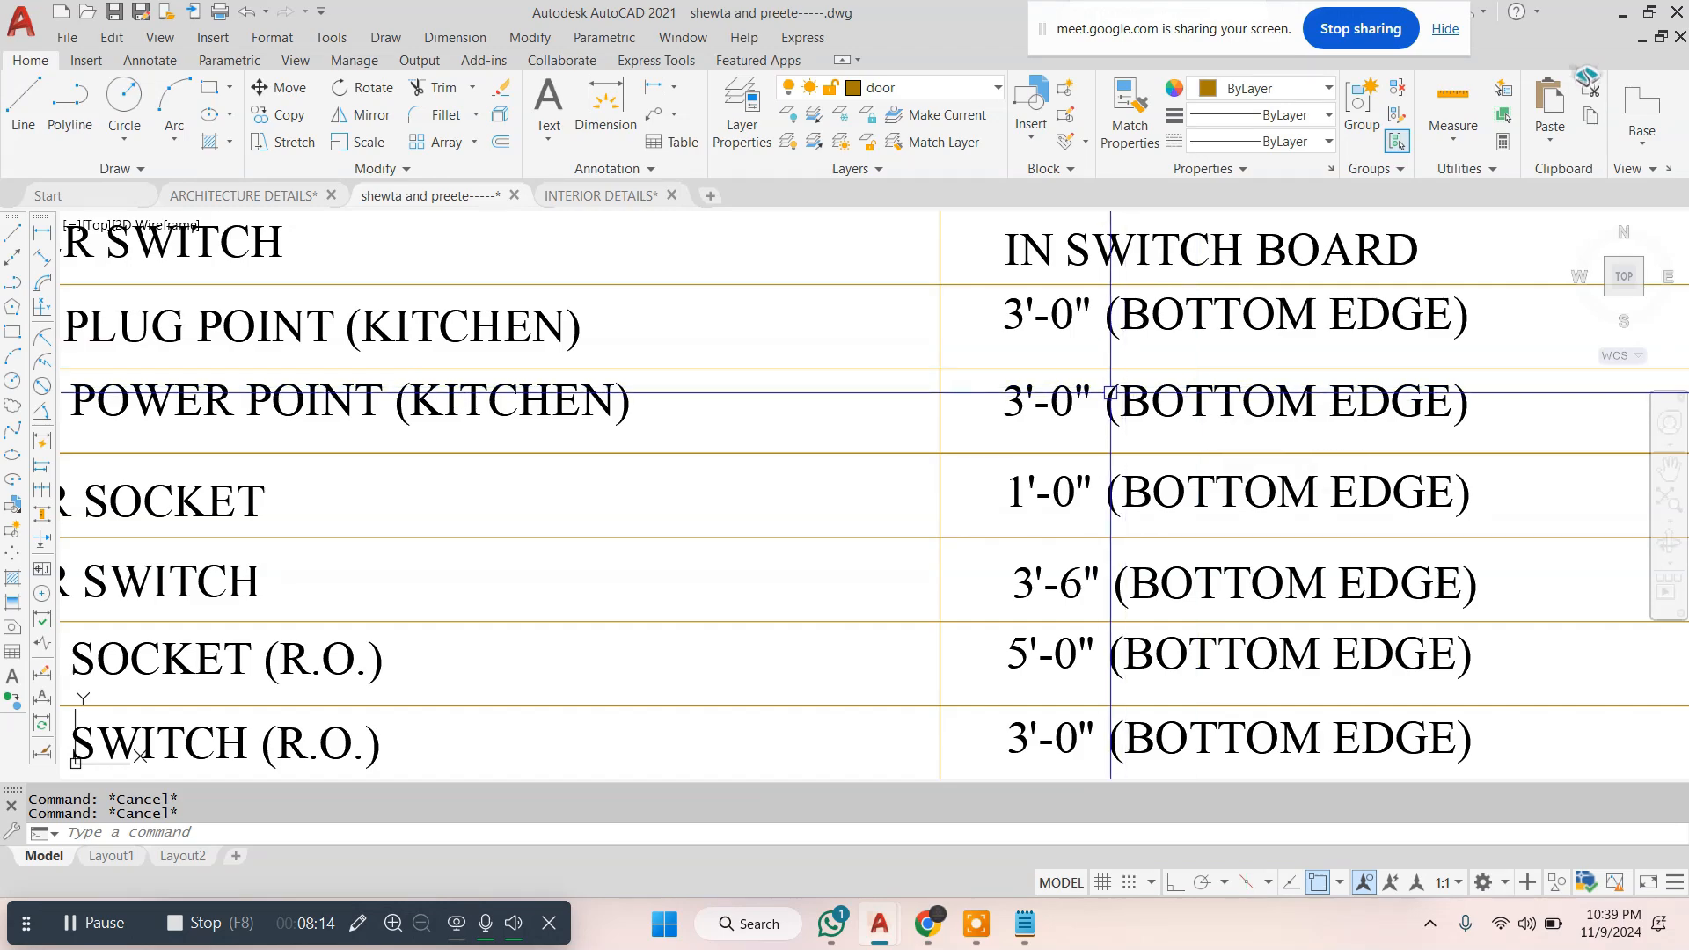
scroll(1110, 393, "down", 5)
Examine the kitchen's chimney point, the switch board near SF1 and the wiring arcs, along with the adjoining master bedroom
scroll(663, 494, "up", 4)
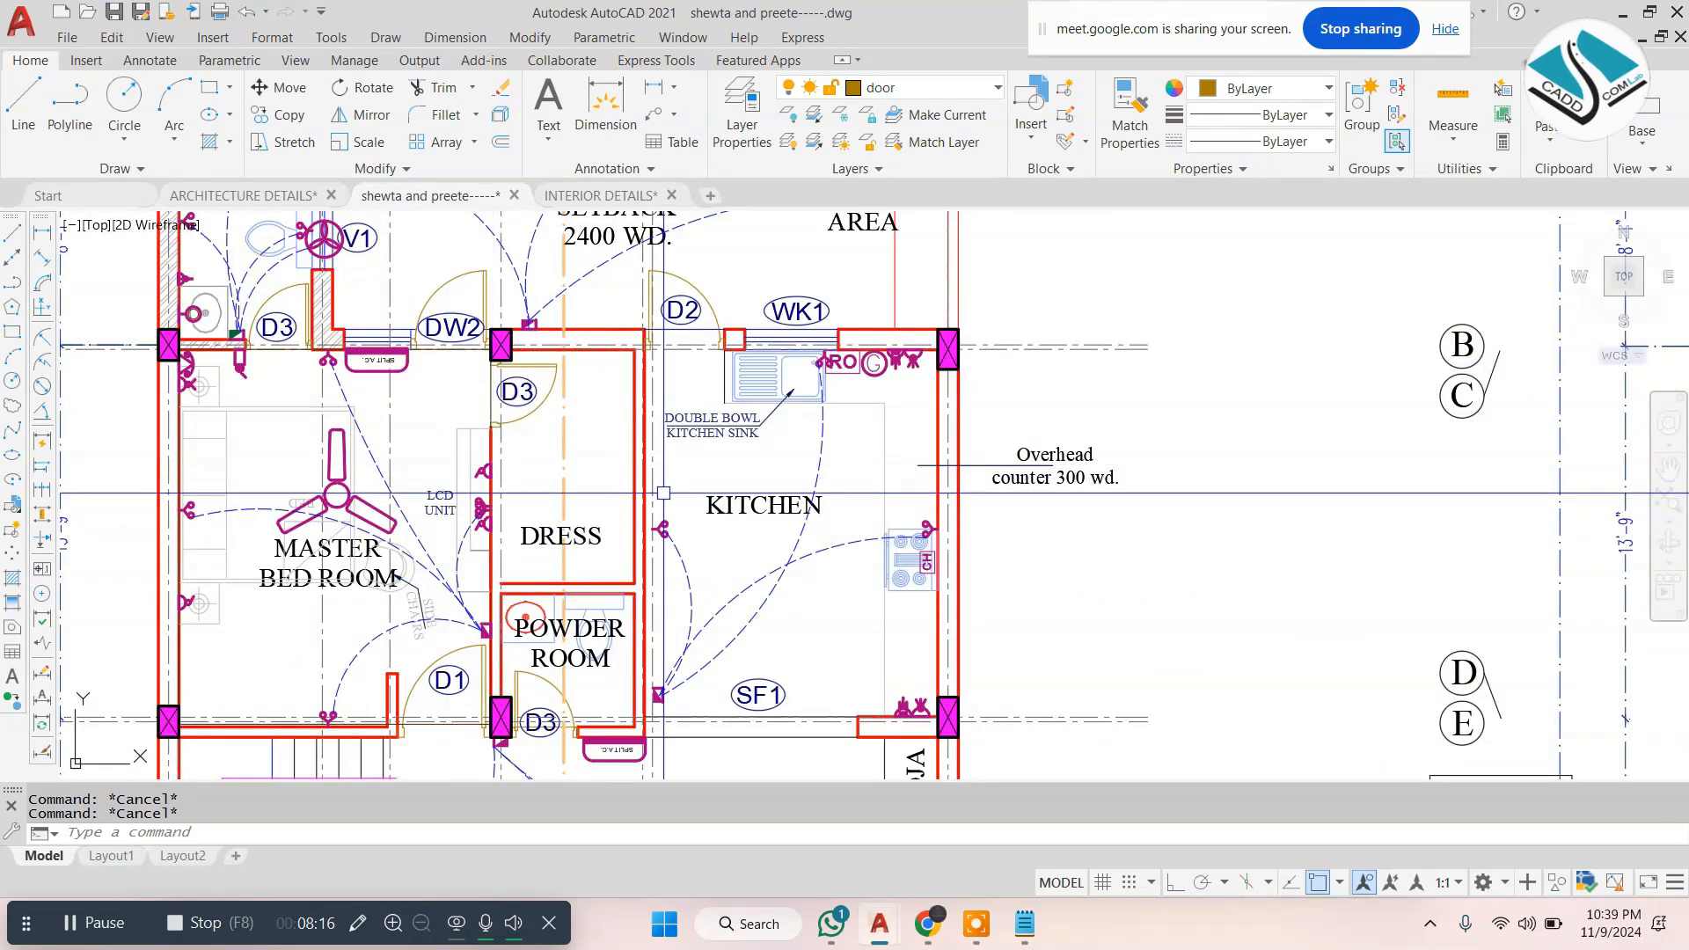
scroll(669, 502, "up", 2)
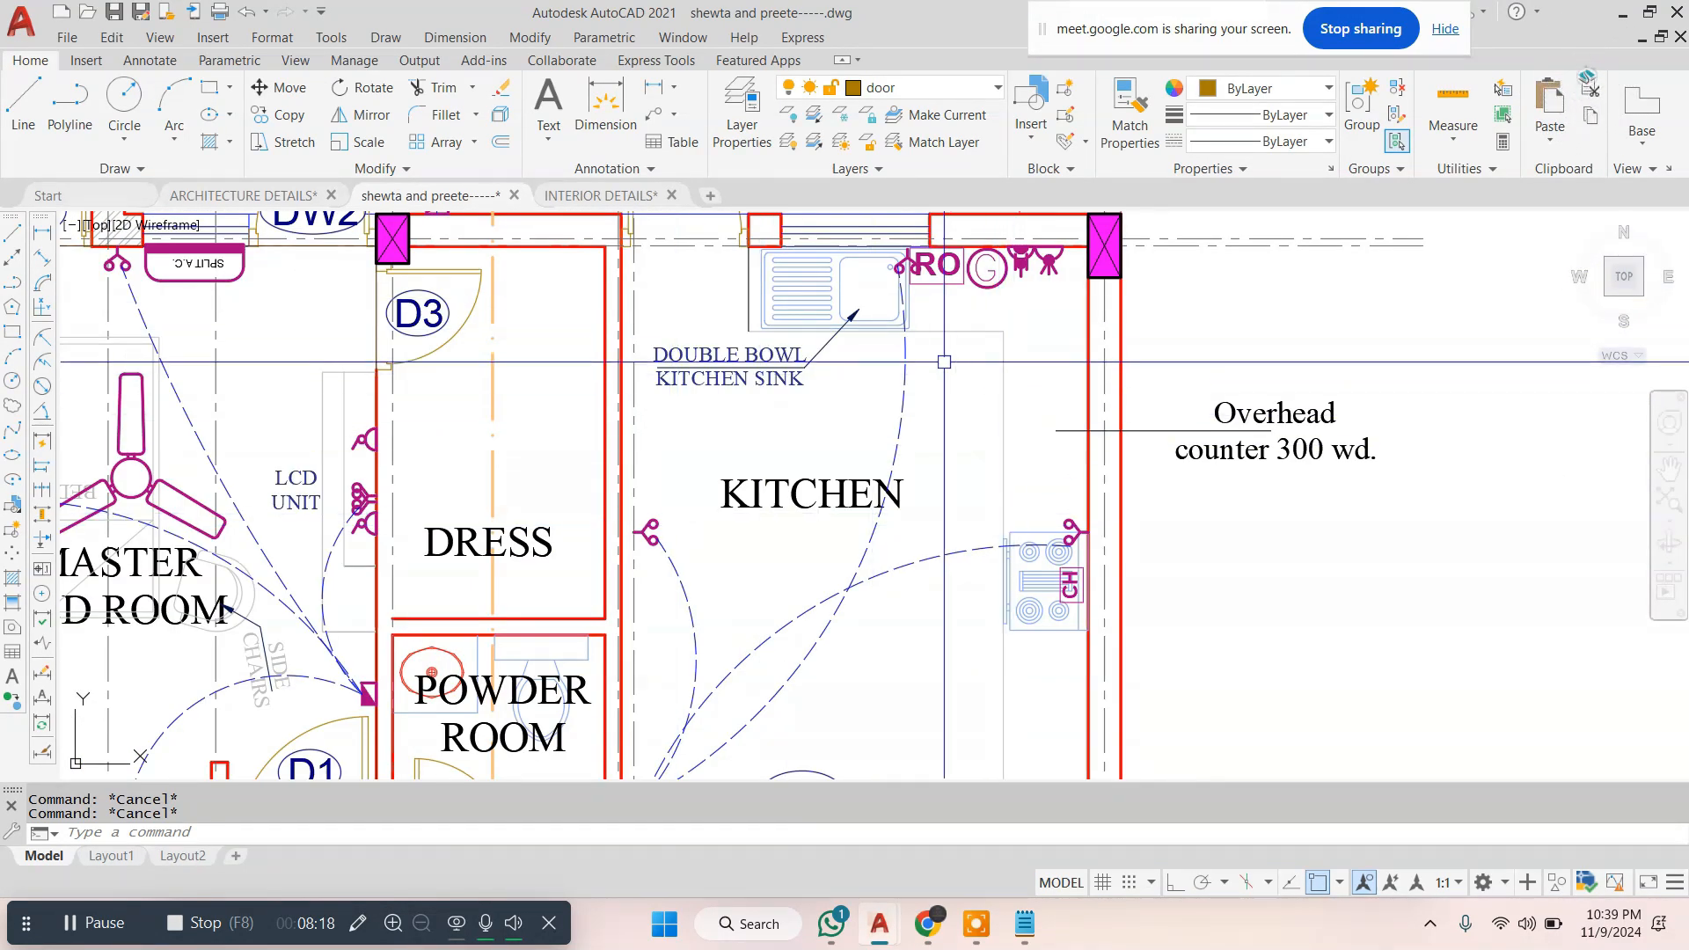
middle_click_drag(1101, 611, 1024, 454)
scroll(1023, 454, "up", 2)
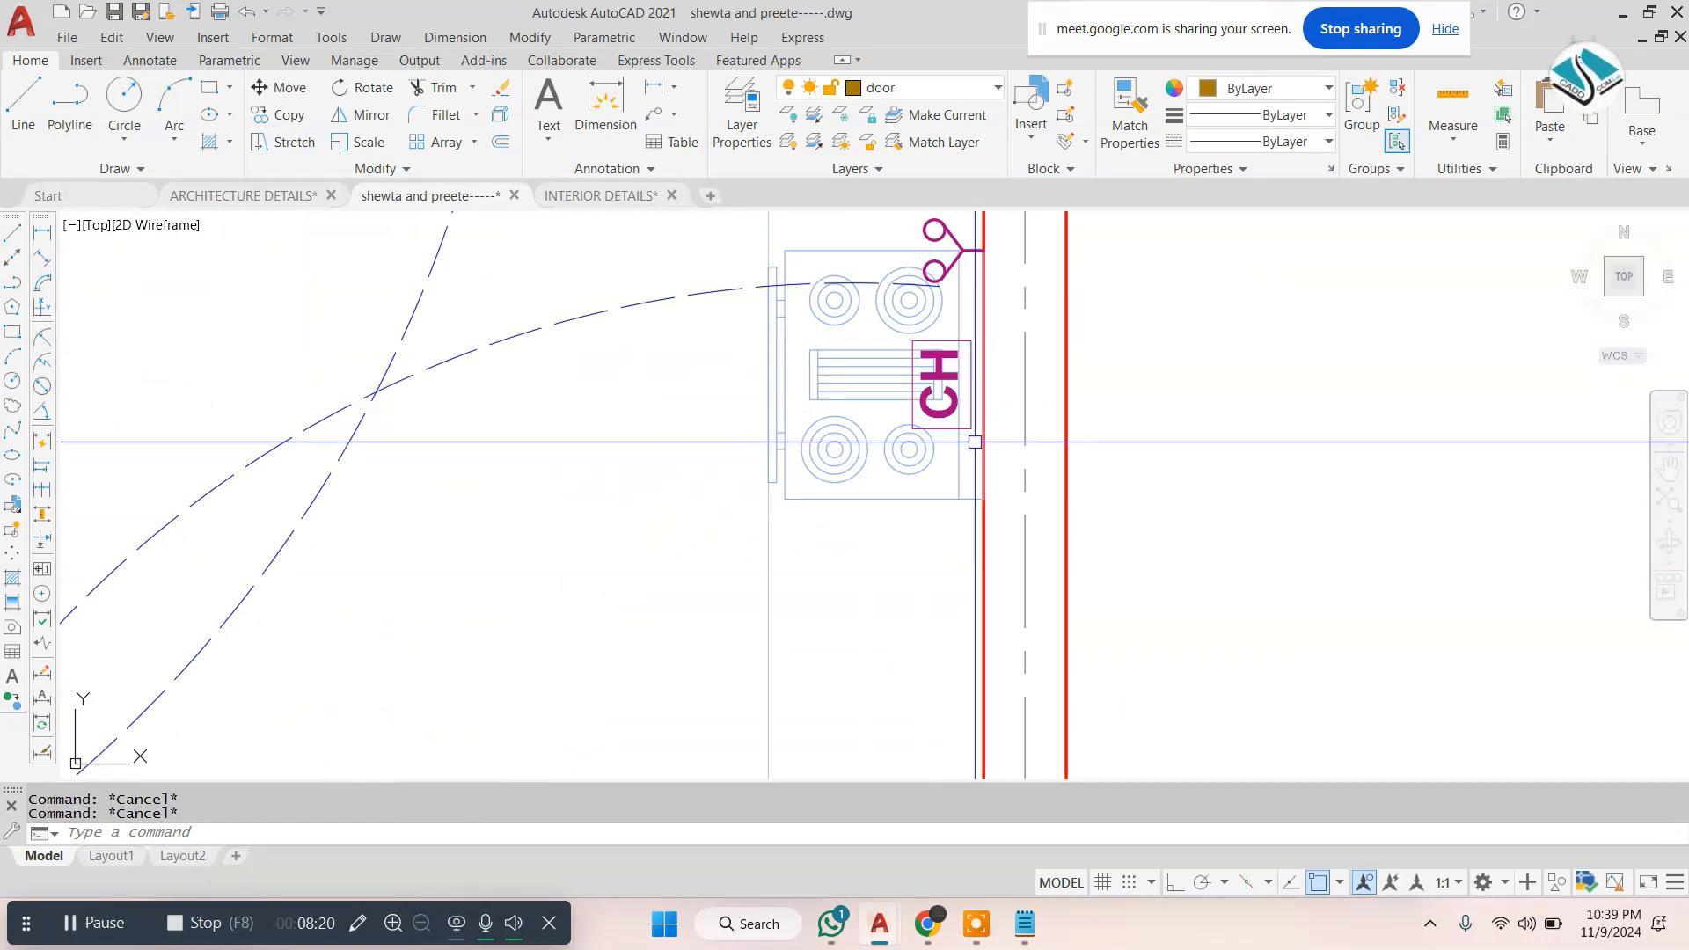
scroll(978, 436, "down", 3)
scroll(683, 623, "up", 1)
scroll(690, 392, "up", 3)
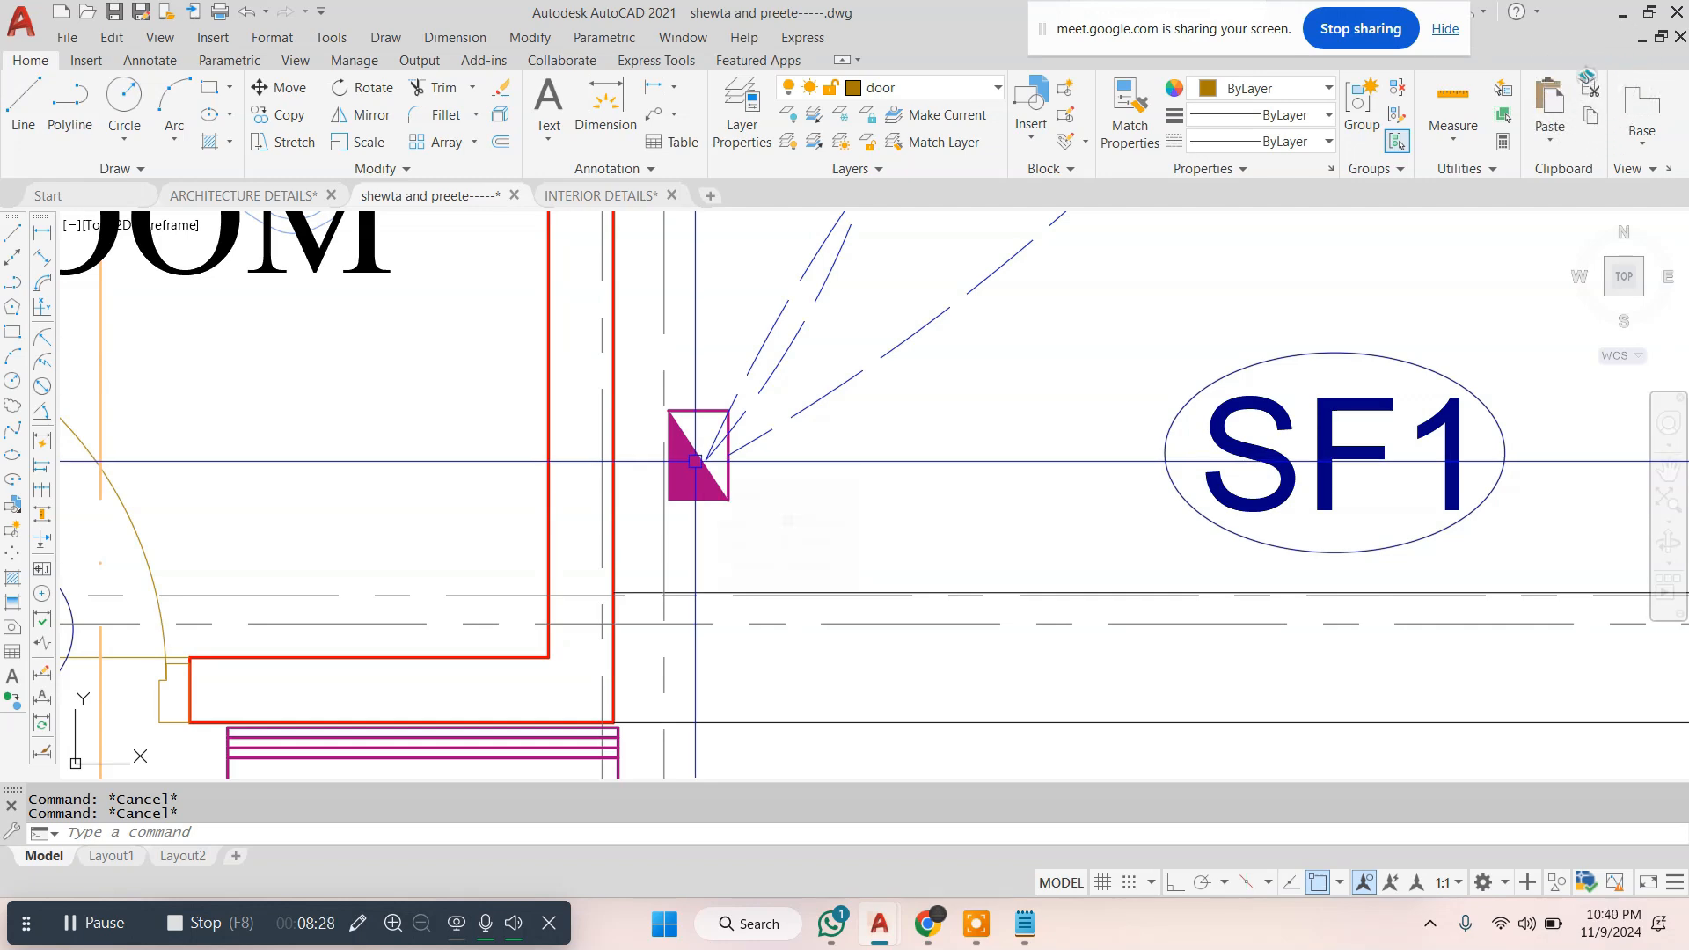
scroll(695, 461, "down", 6)
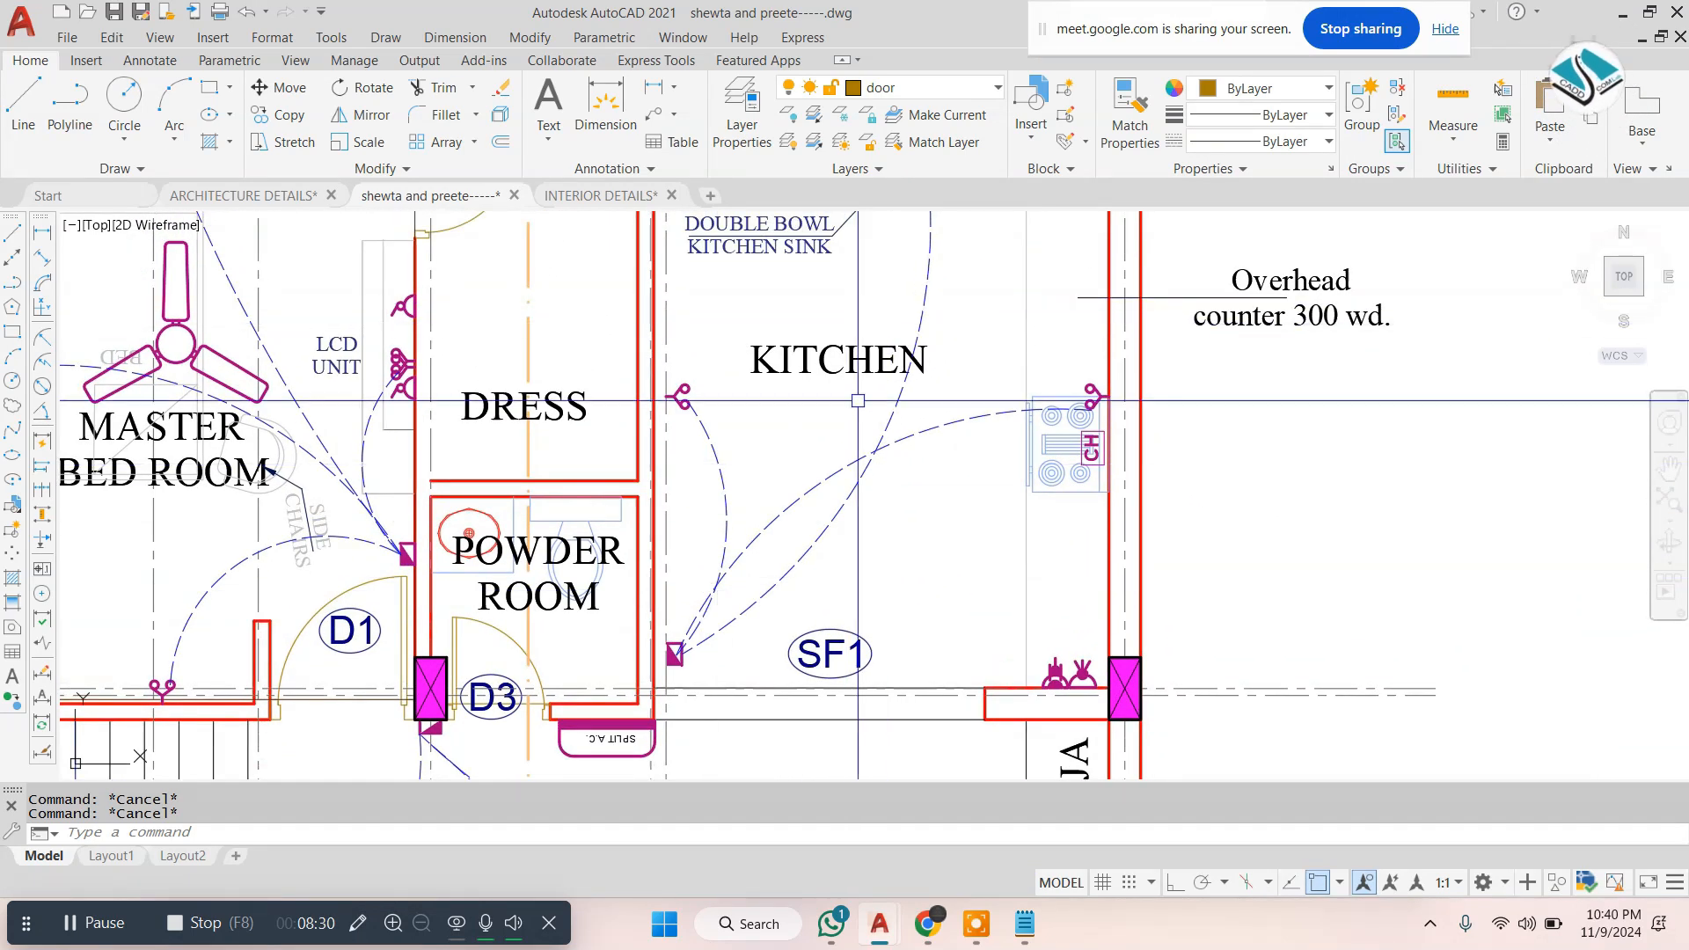
scroll(823, 499, "down", 4)
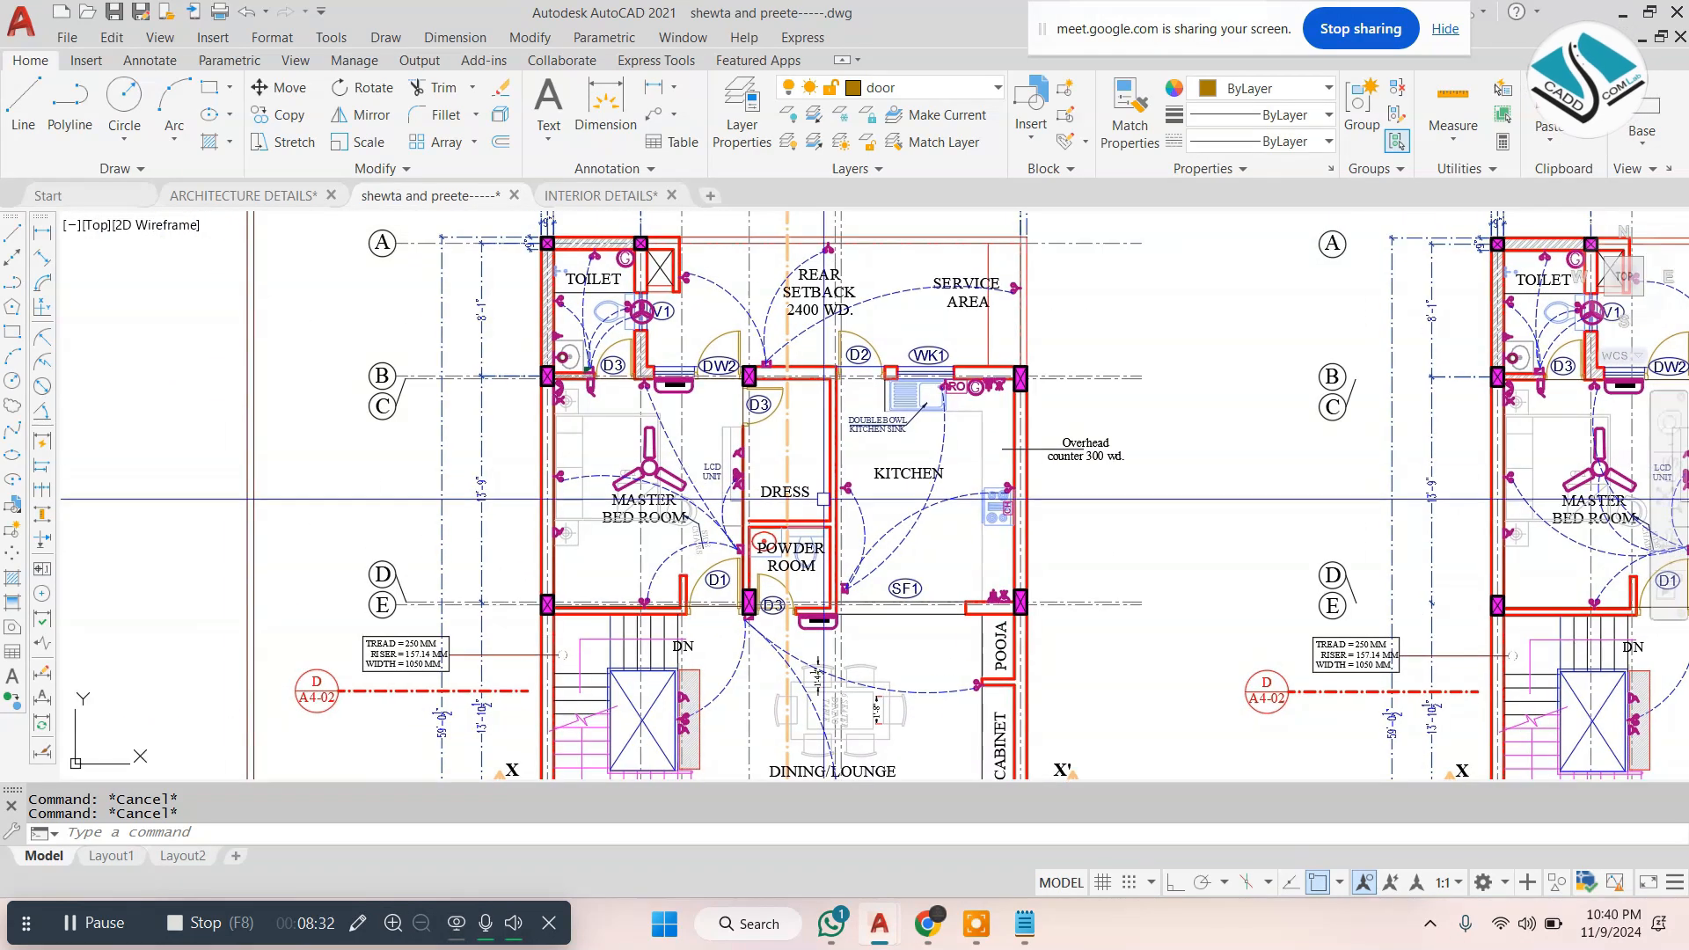
scroll(945, 493, "up", 4)
scroll(951, 493, "down", 4)
scroll(958, 485, "up", 2)
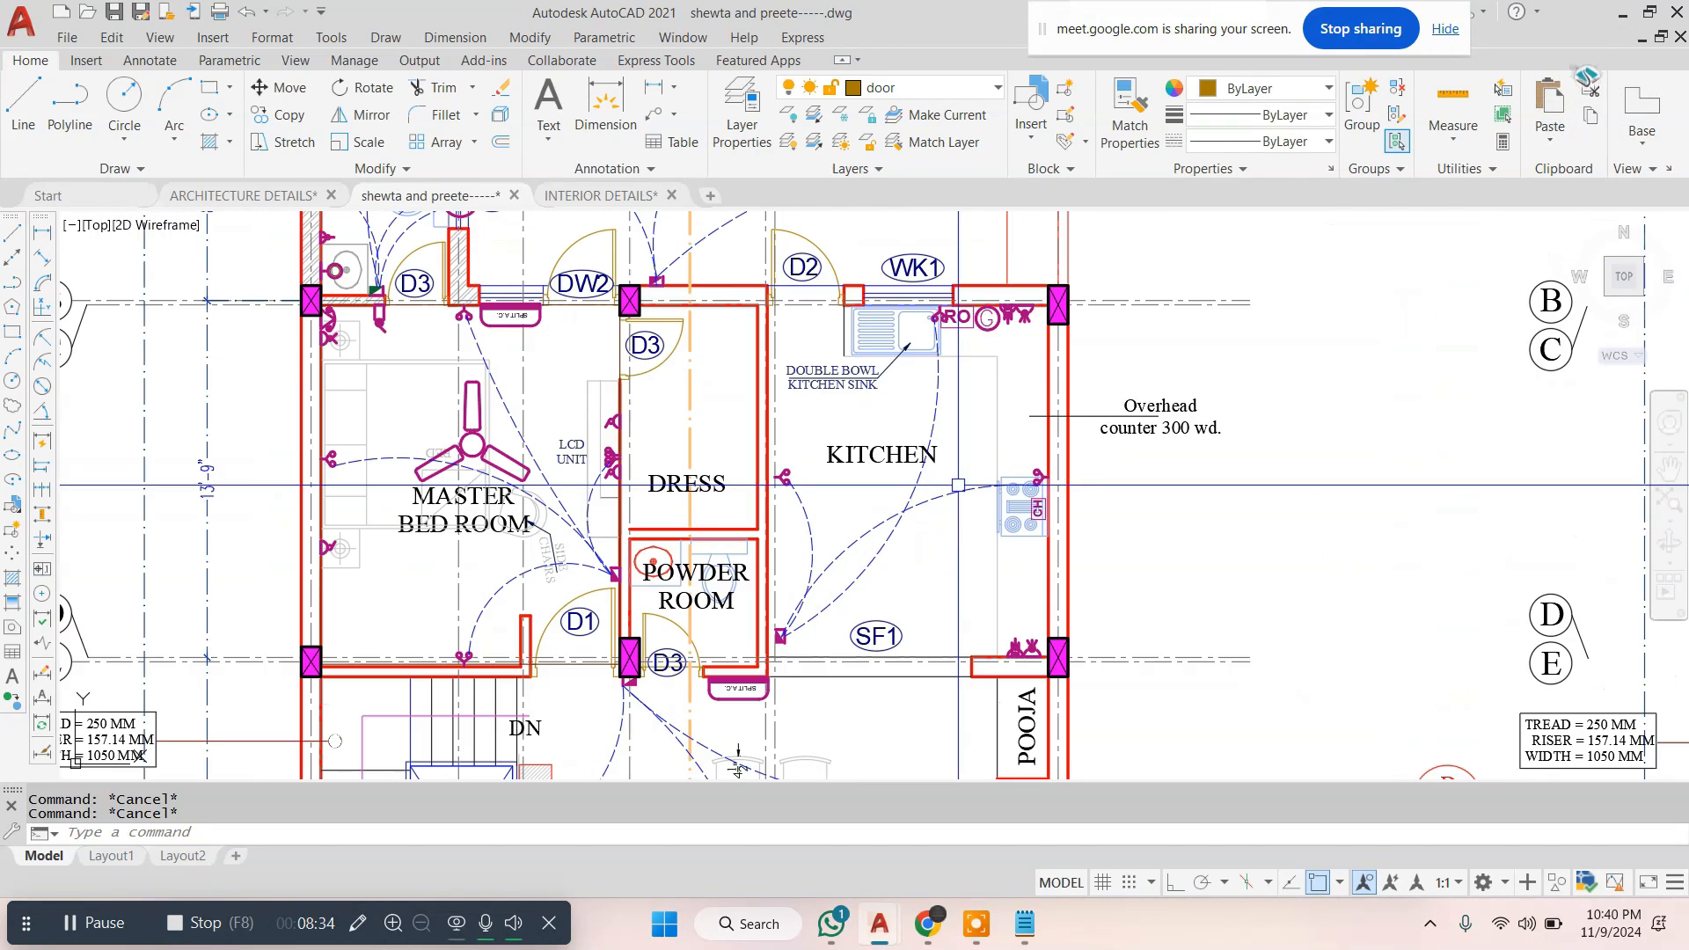
scroll(958, 484, "up", 2)
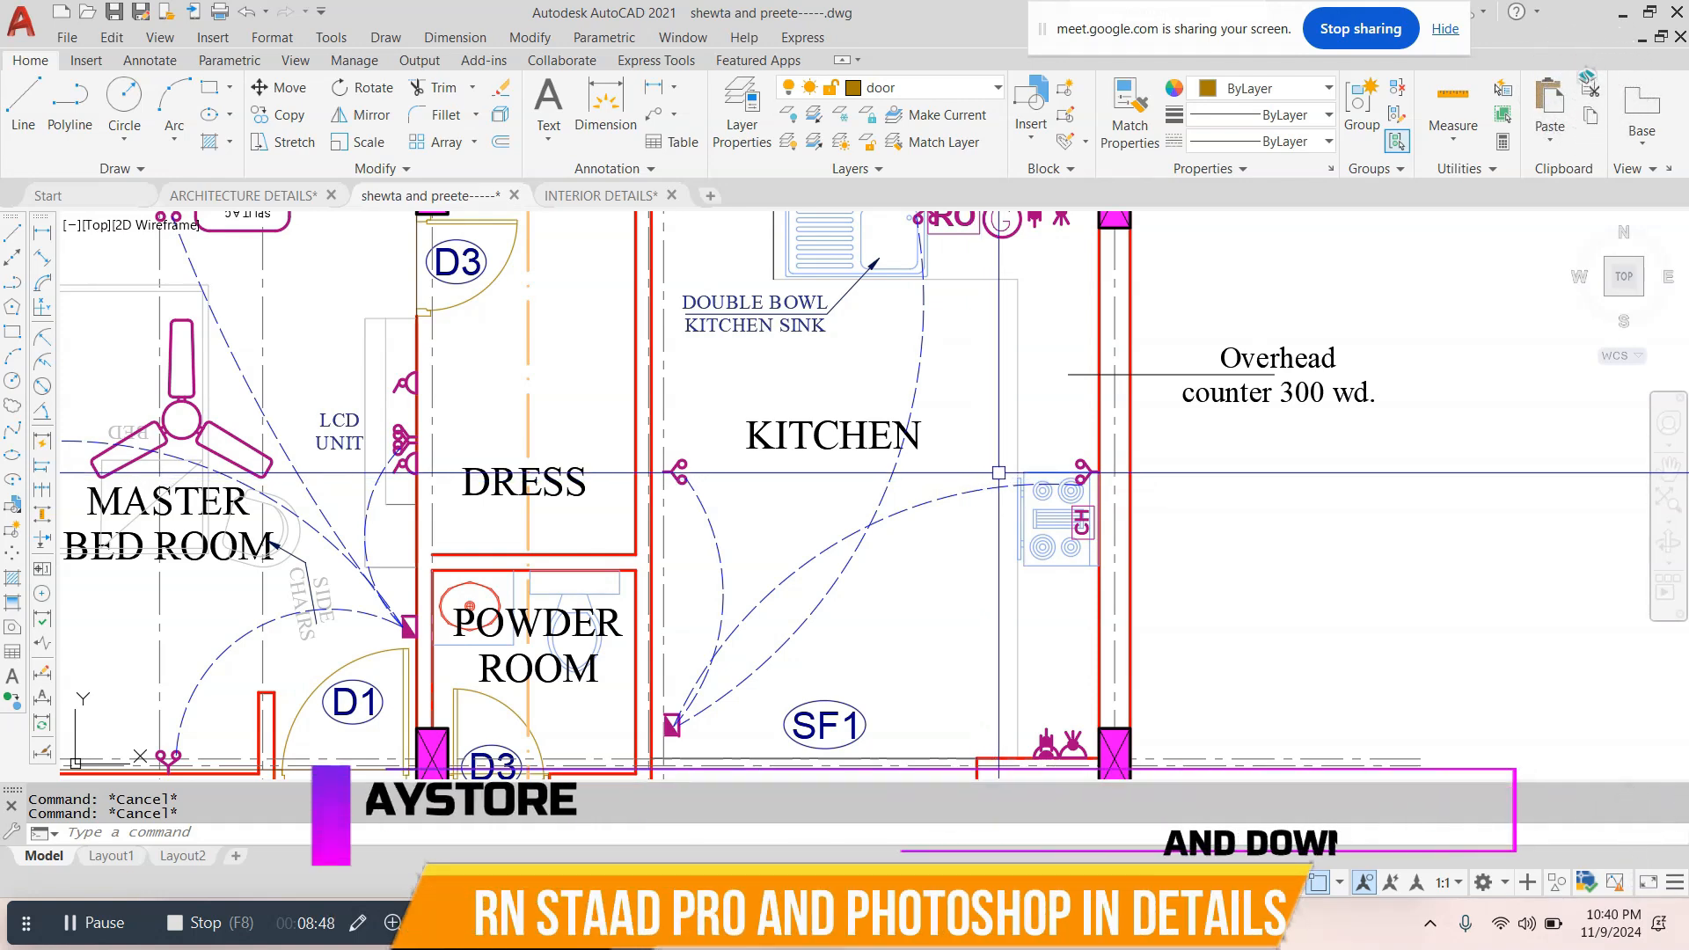
scroll(998, 473, "down", 5)
scroll(708, 437, "up", 5)
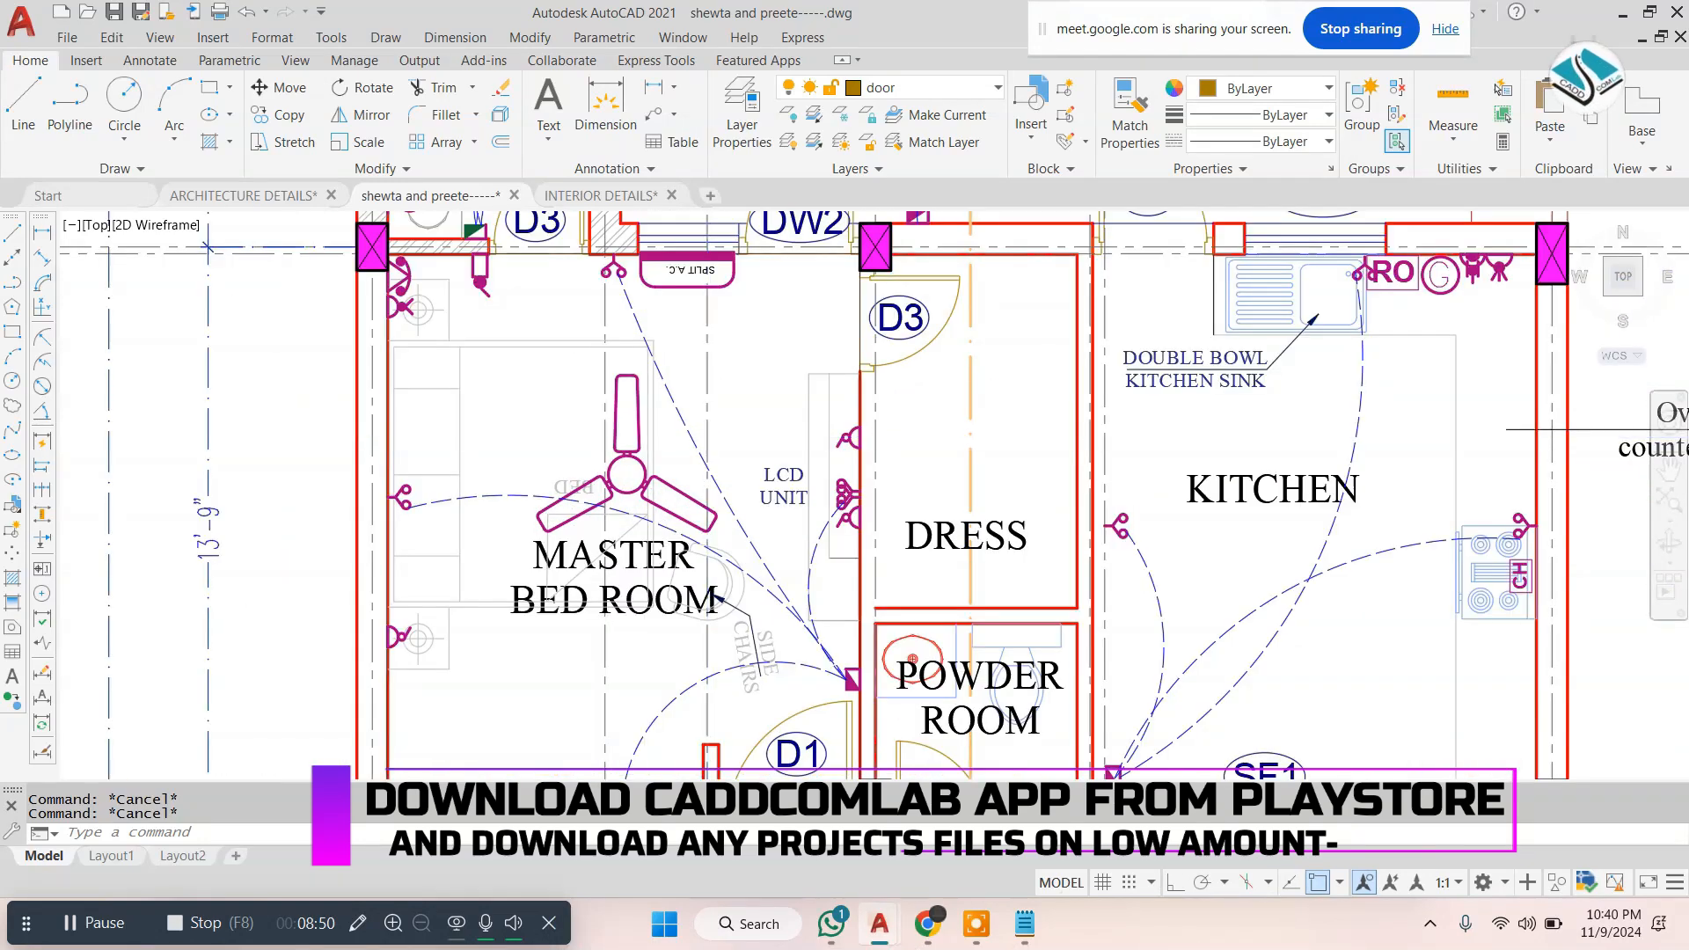
scroll(708, 442, "down", 3)
middle_click_drag(680, 468, 619, 449)
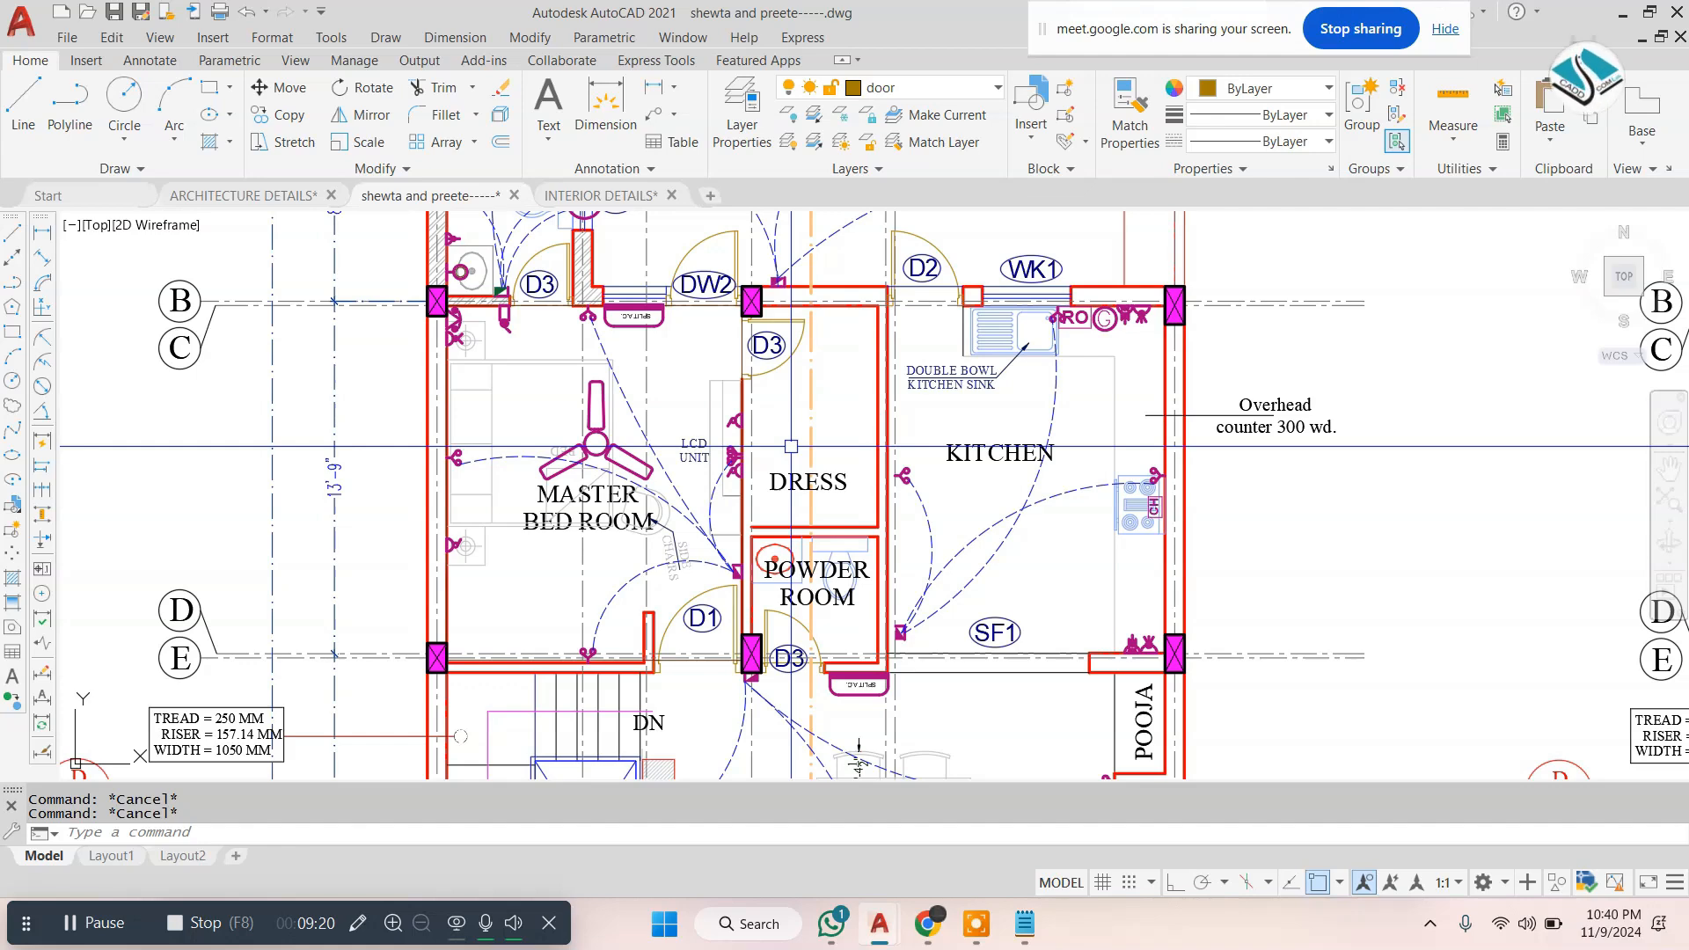
Examine the dining/lounge wiring from the switch board near door D3 to the split A.C., TV wall and cabinet-side points
scroll(729, 357, "down", 4)
scroll(779, 561, "up", 4)
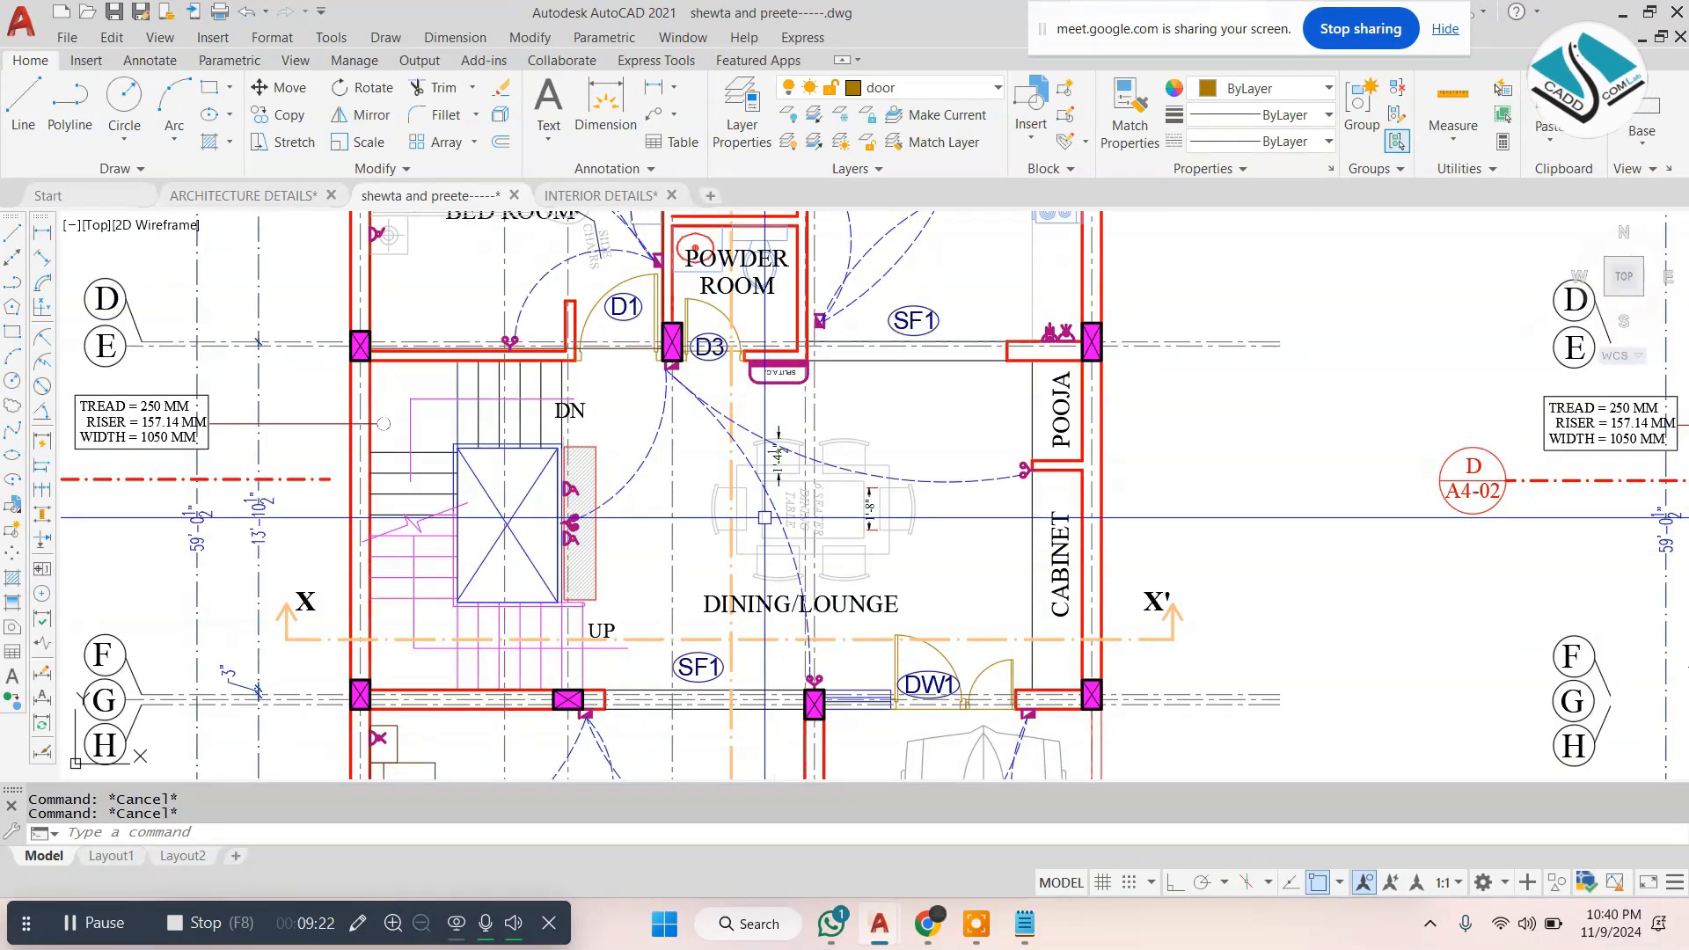
scroll(764, 517, "up", 2)
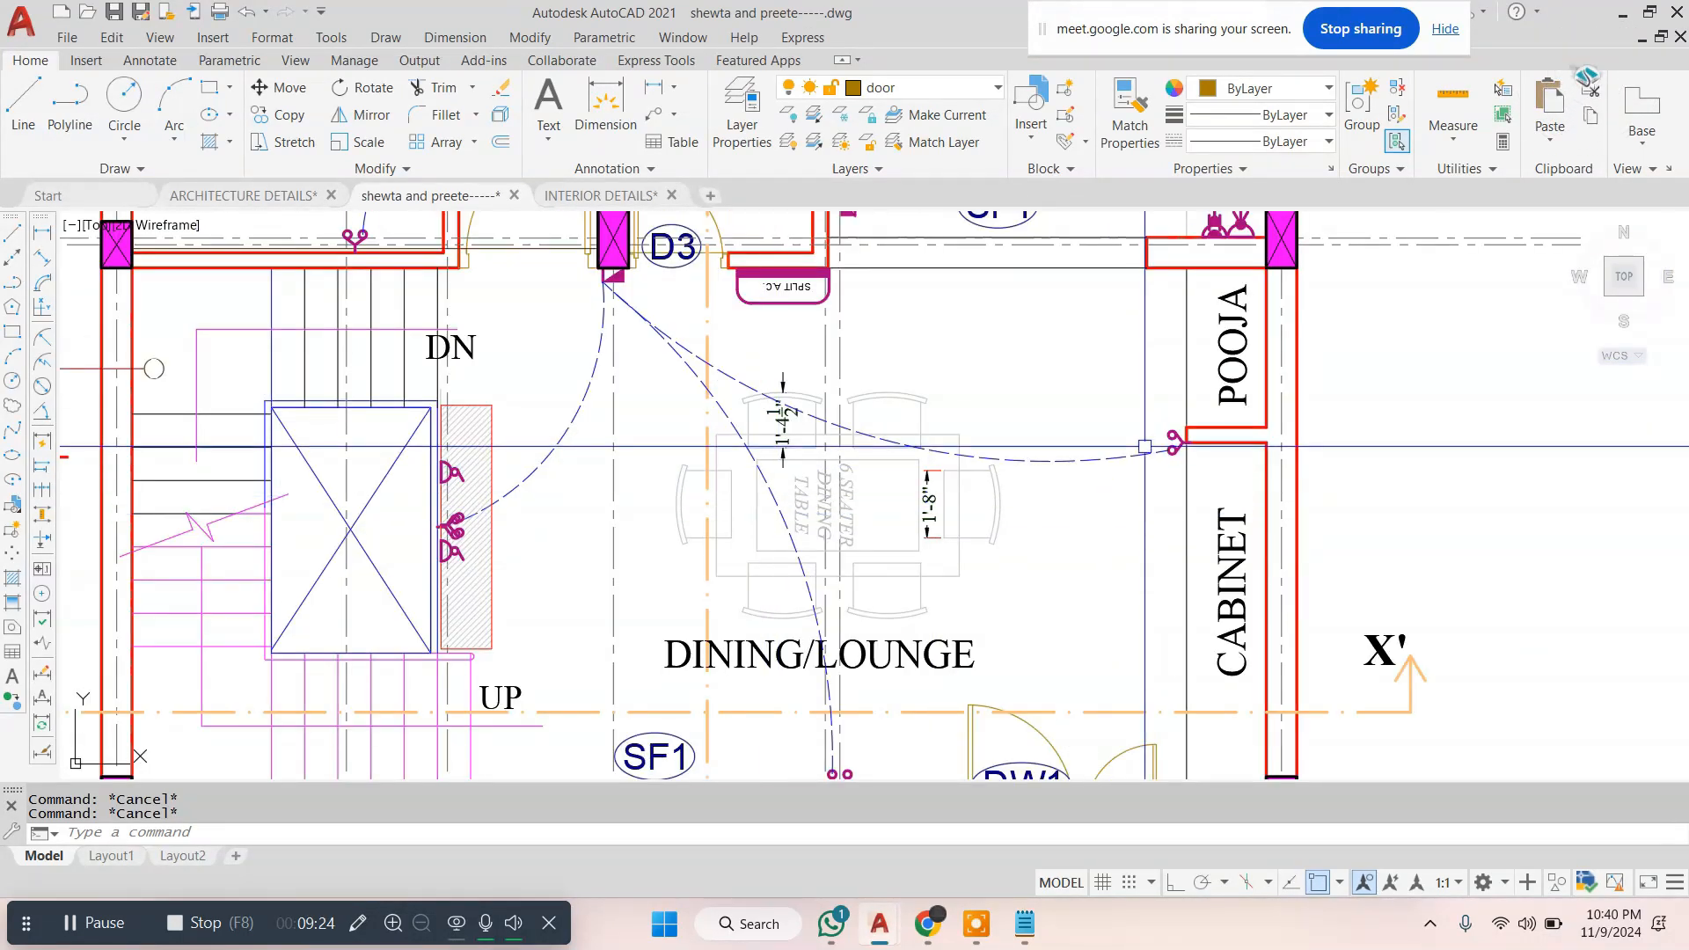
scroll(833, 528, "up", 2)
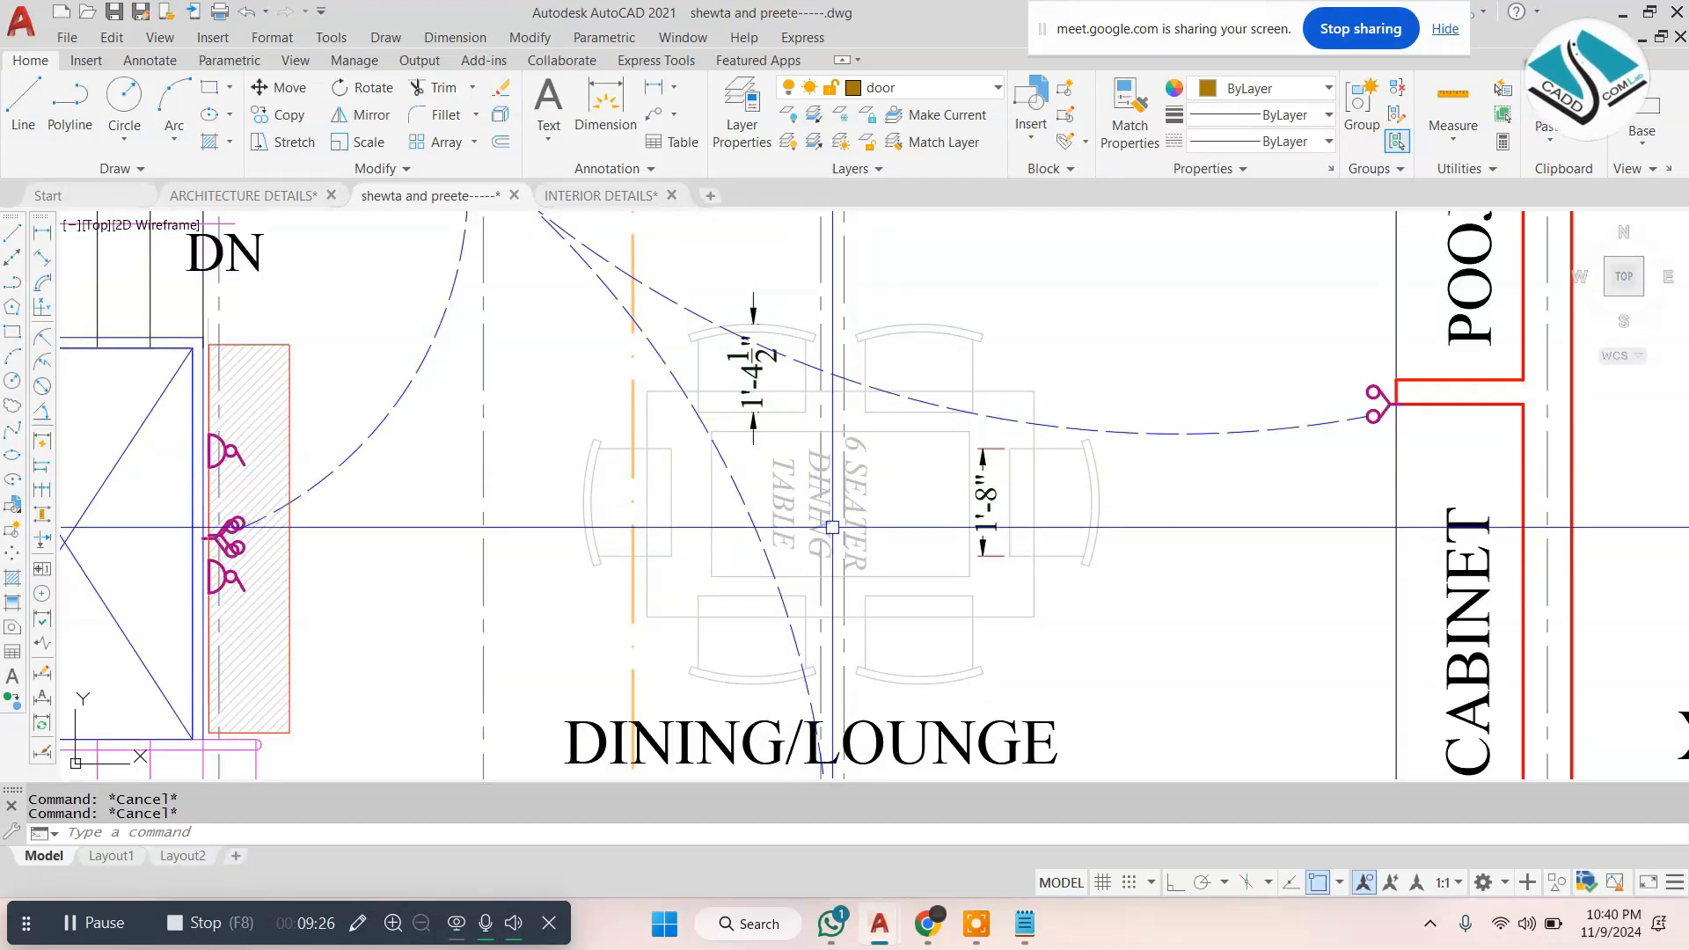
scroll(833, 527, "down", 5)
scroll(791, 388, "up", 4)
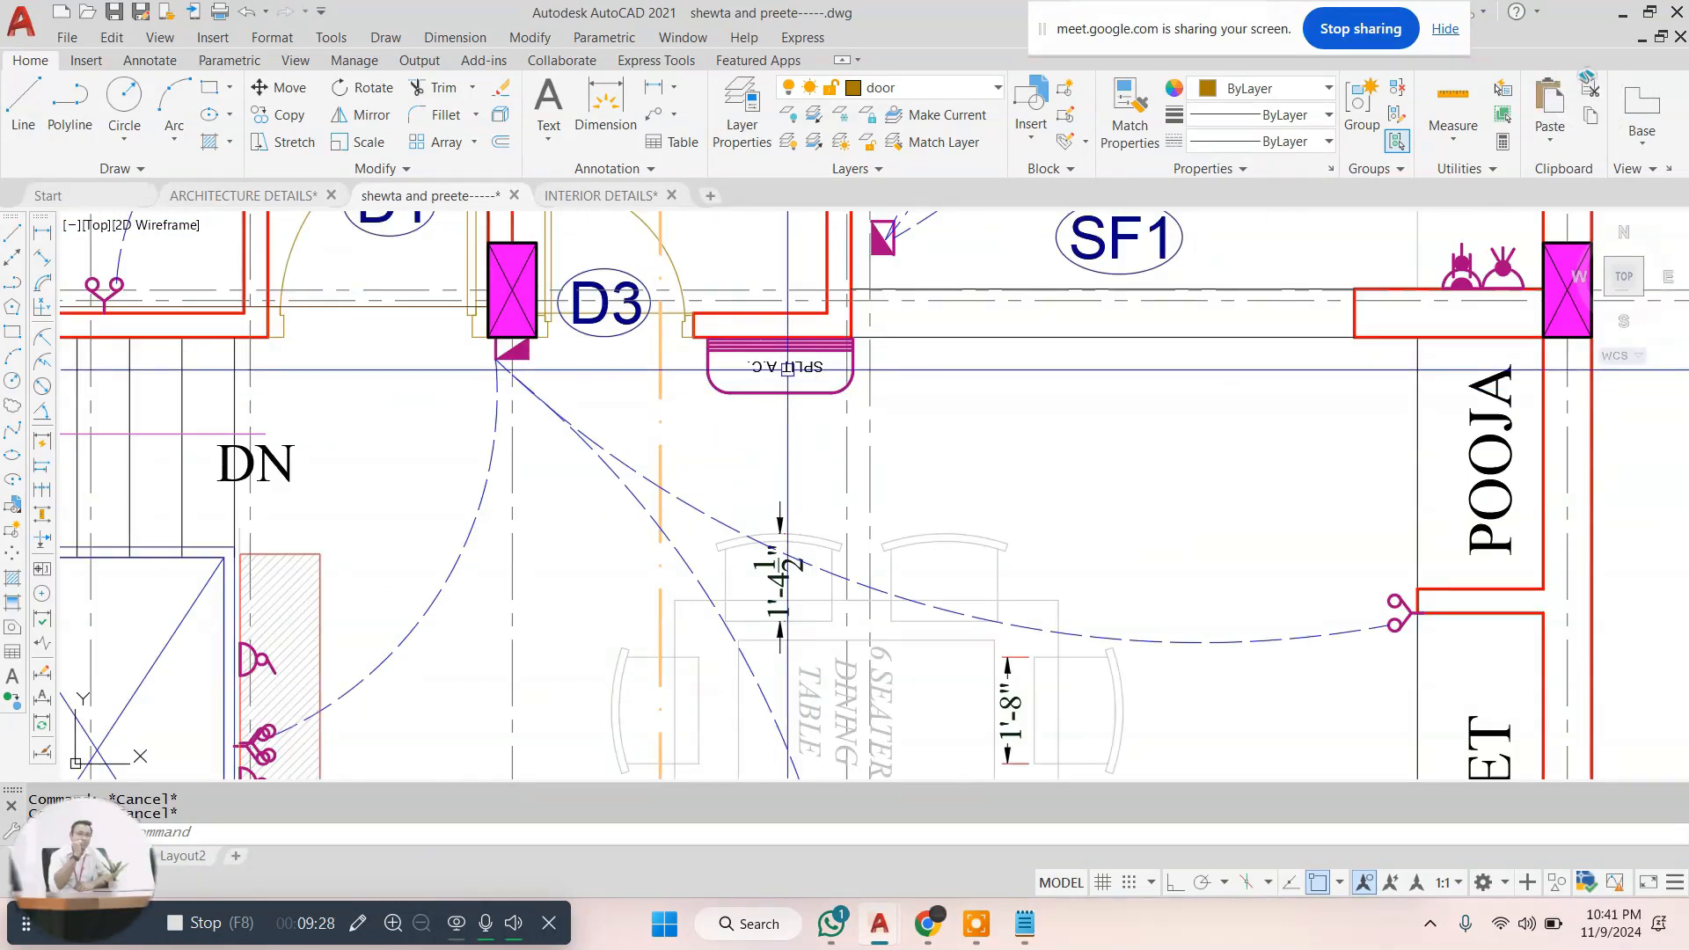
scroll(794, 387, "down", 2)
scroll(655, 373, "up", 3)
scroll(620, 348, "down", 5)
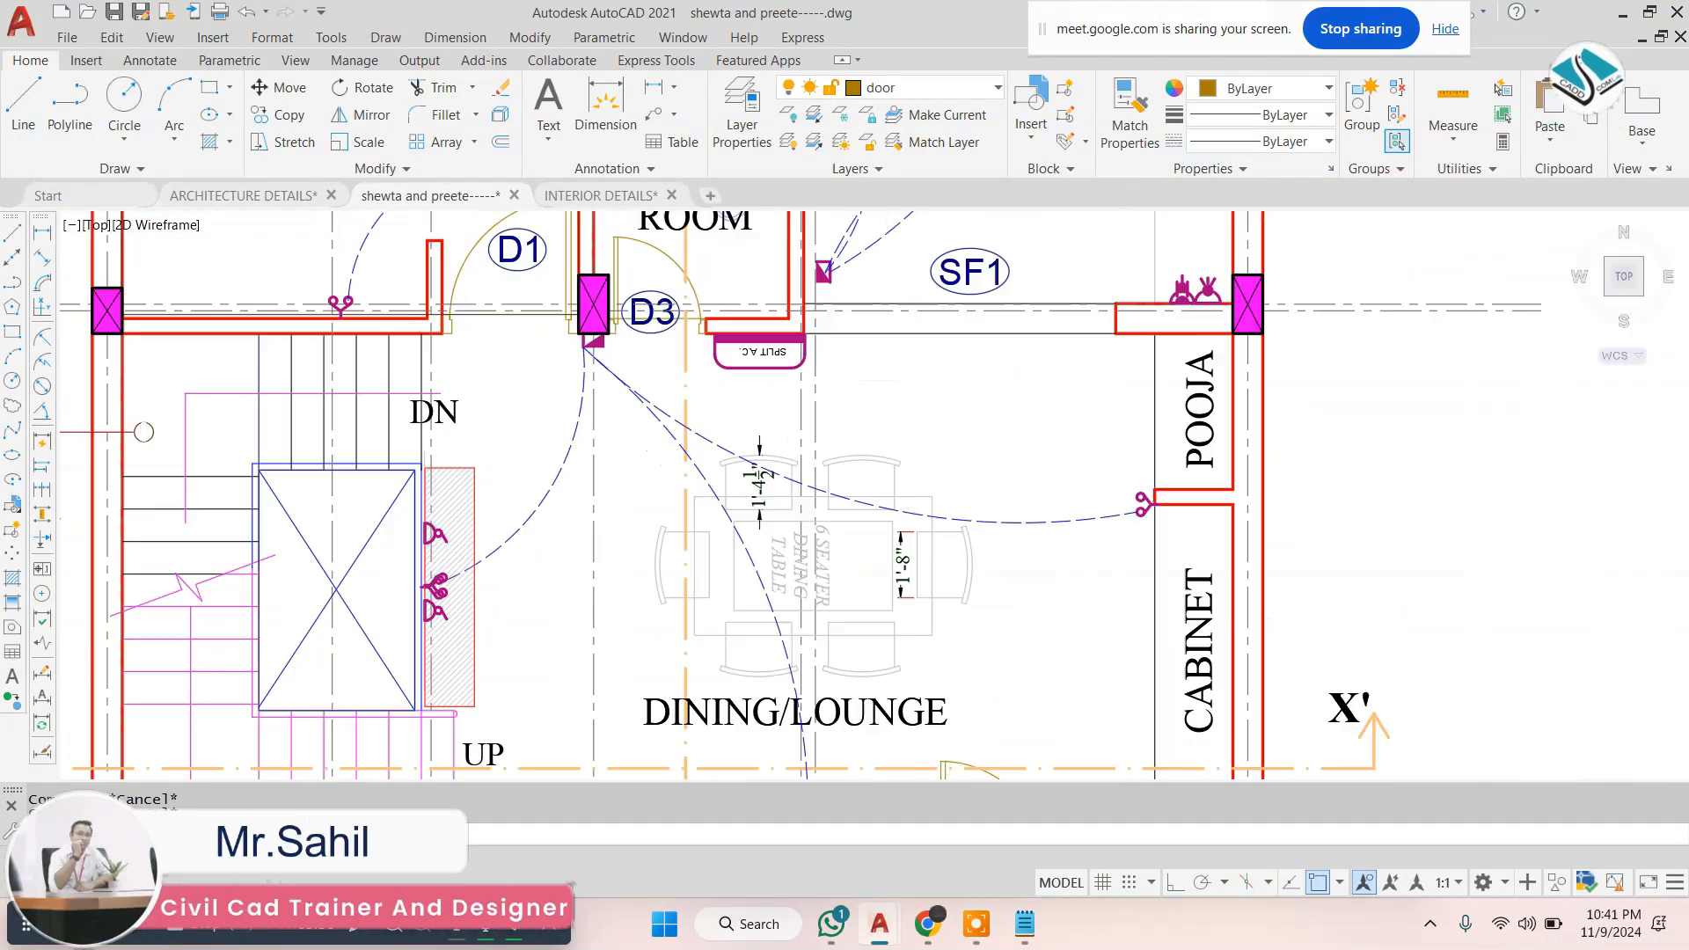
scroll(543, 503, "up", 4)
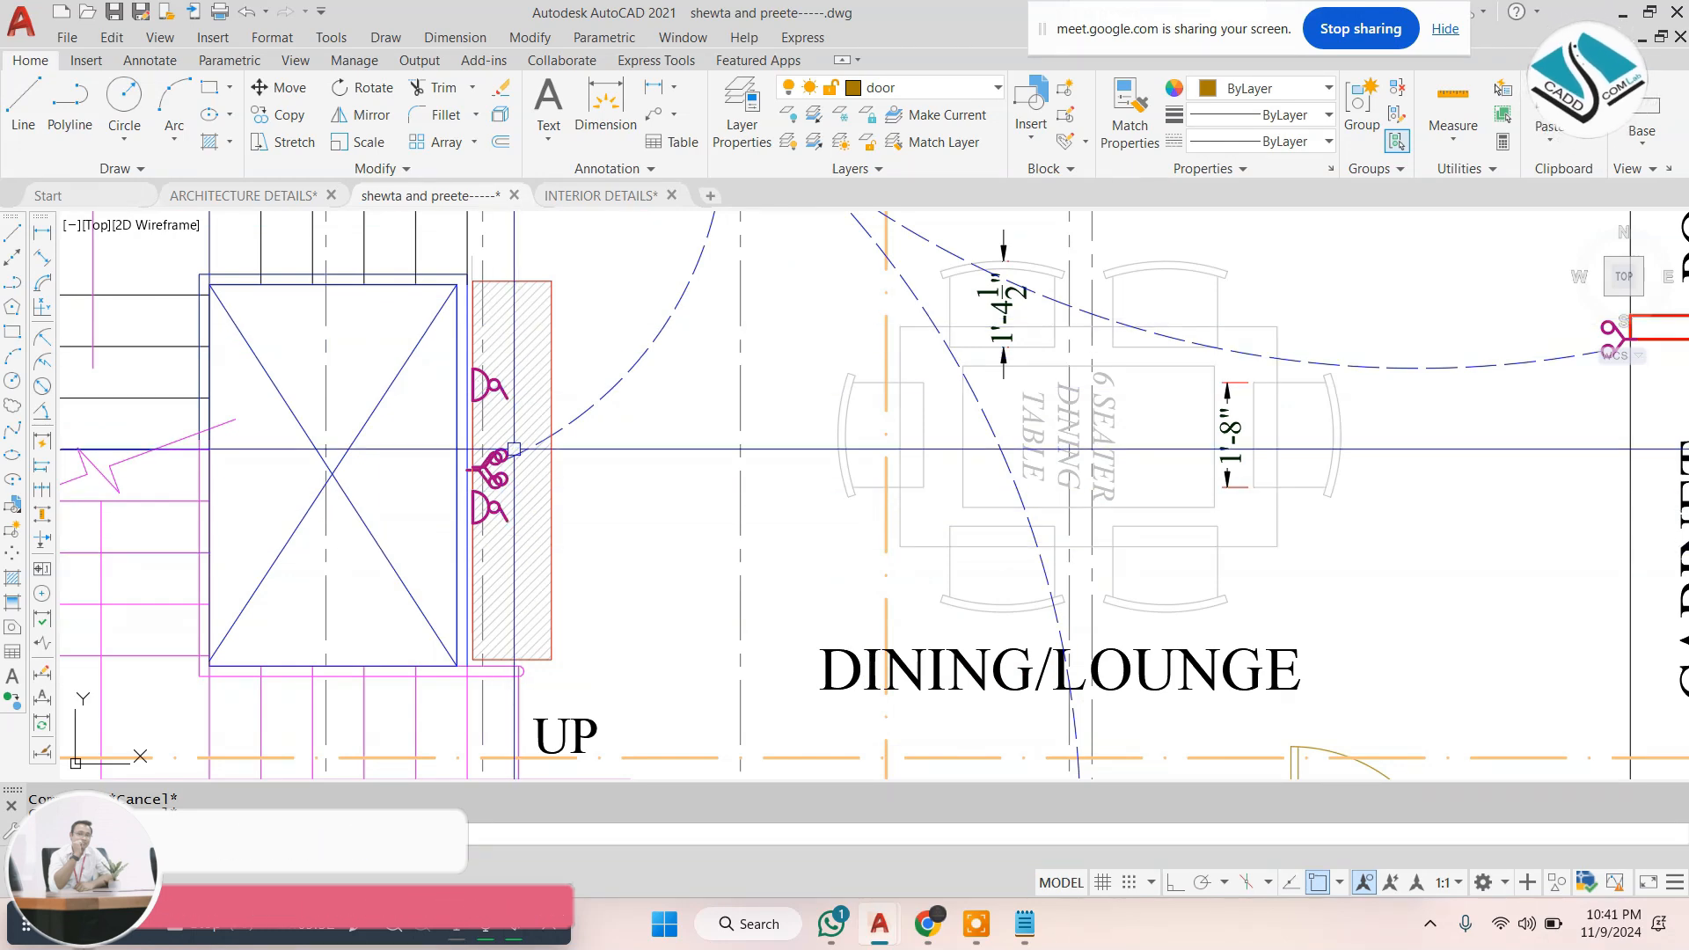
scroll(506, 515, "up", 2)
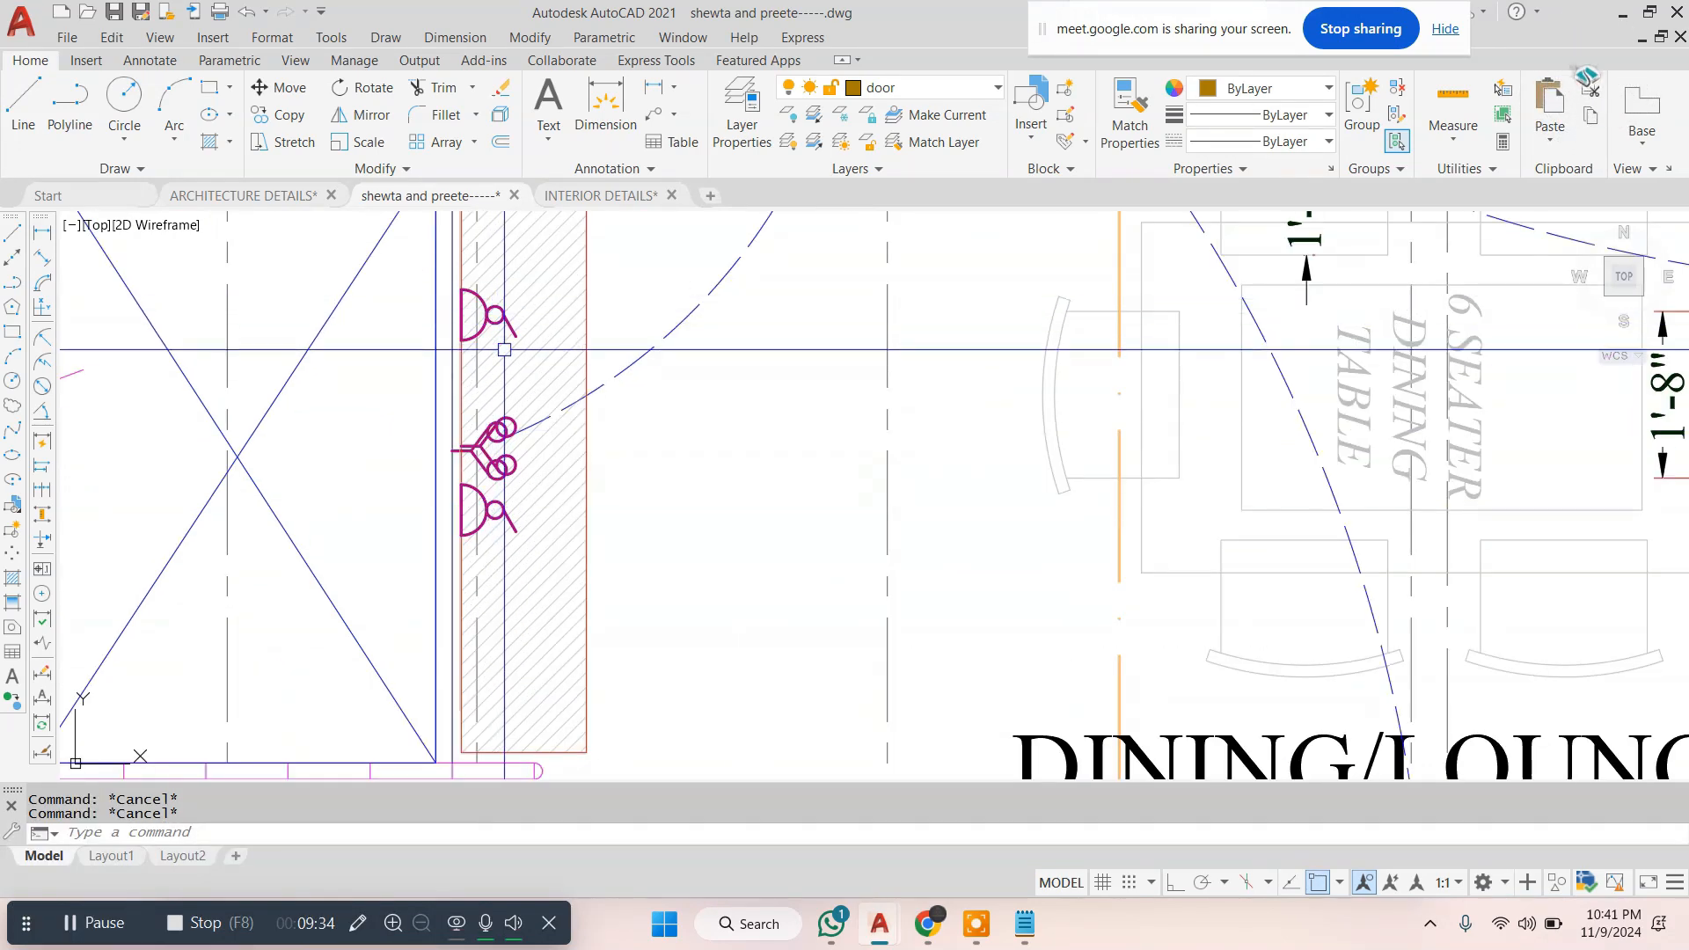
scroll(505, 349, "down", 4)
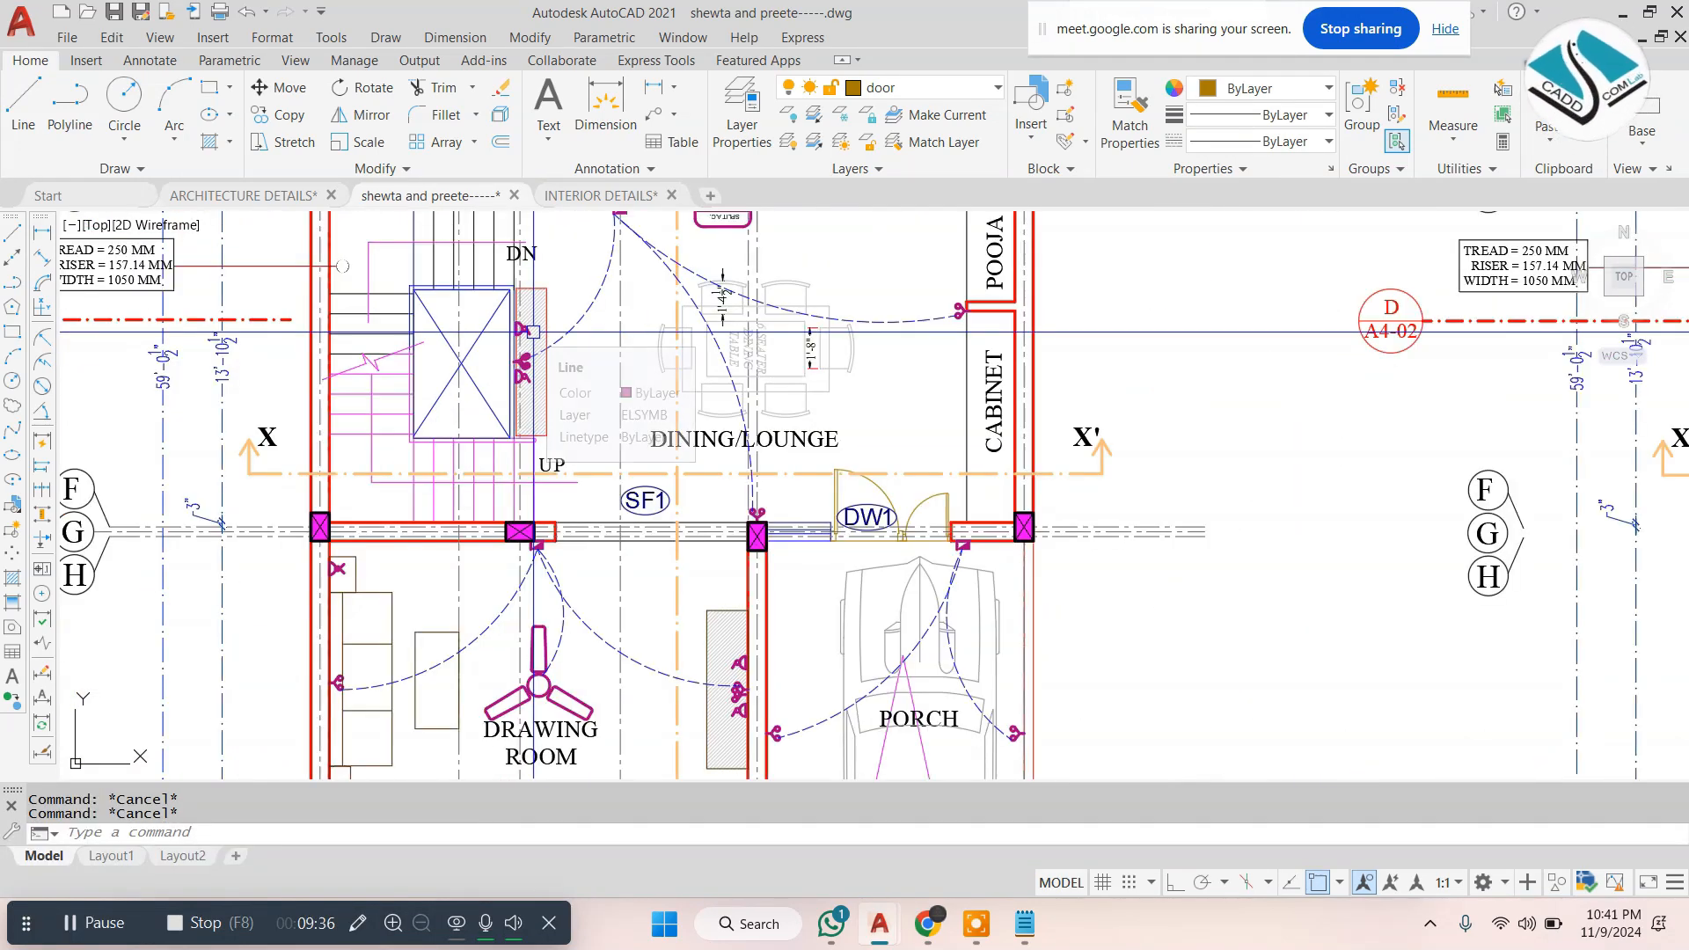
middle_click_drag(533, 331, 556, 421)
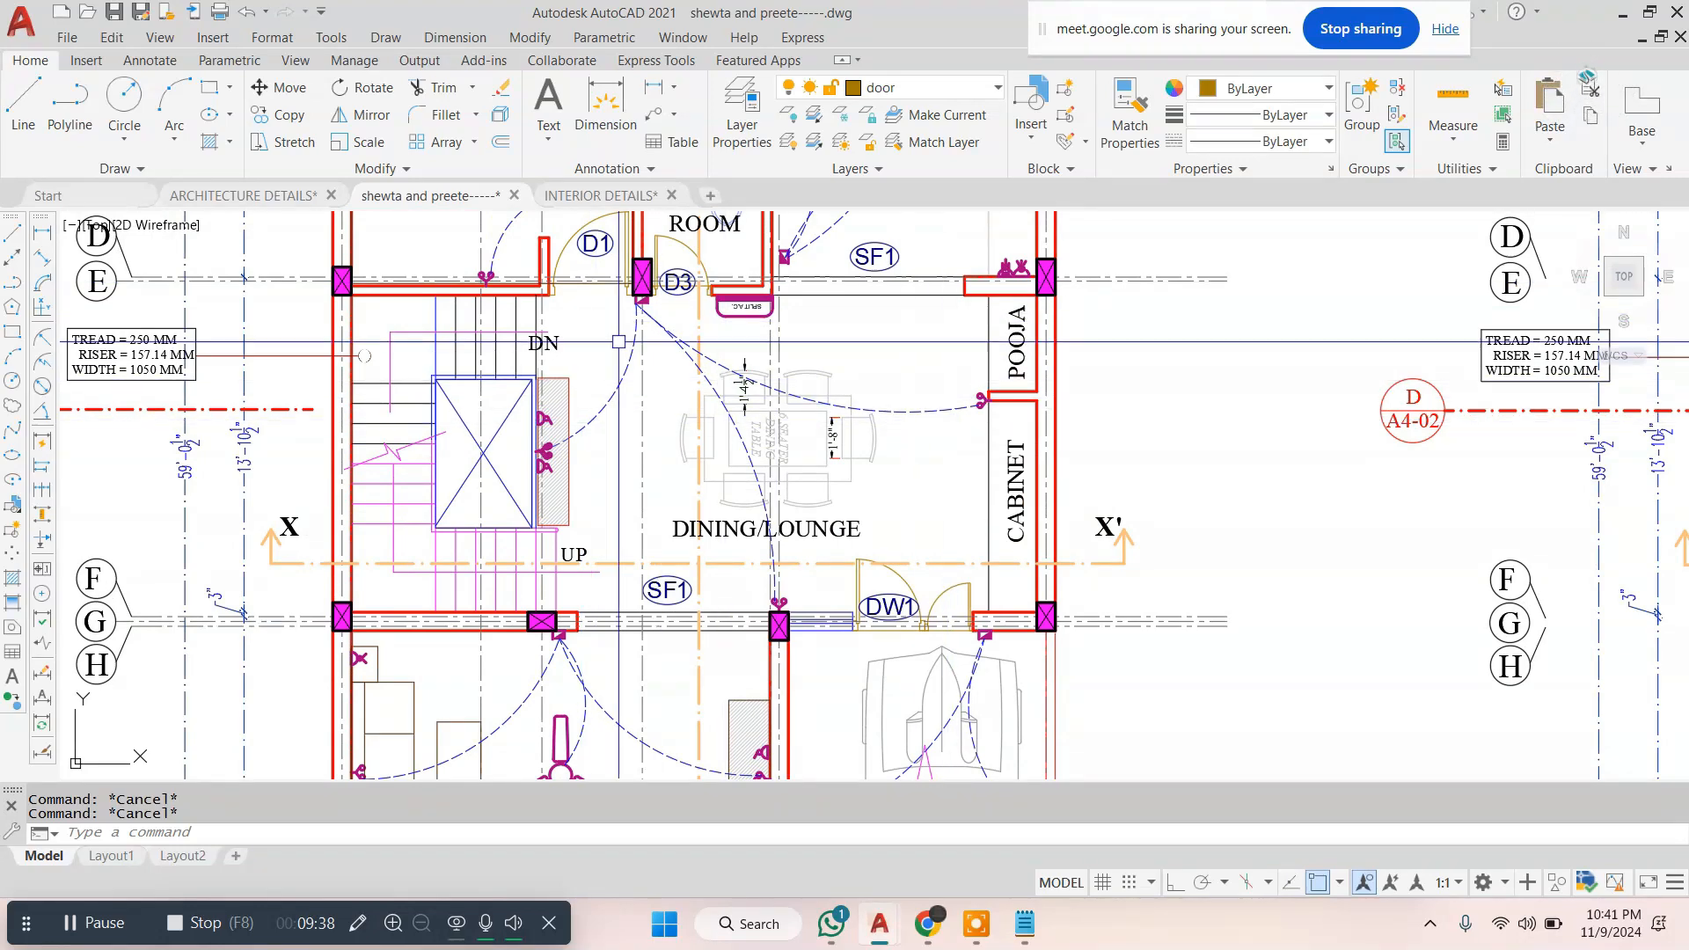
Examine the drawing room's power points beside the sofa and the arcs from its switch board to the fan and wall points
middle_click_drag(617, 606, 668, 321)
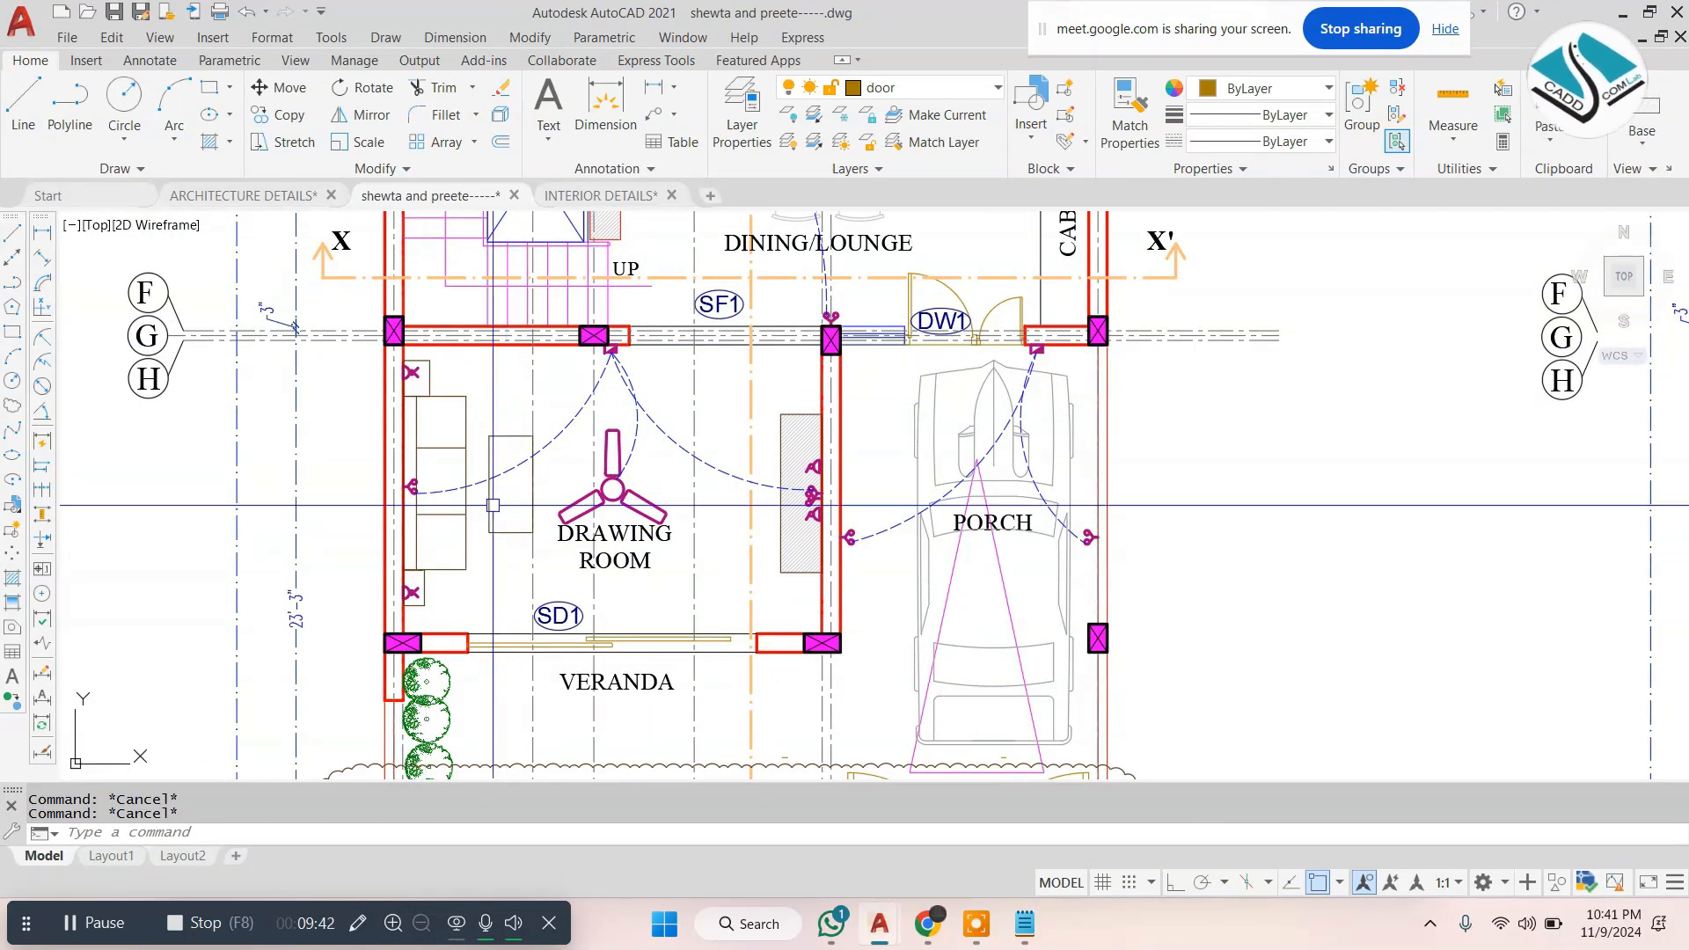
scroll(407, 405, "up", 8)
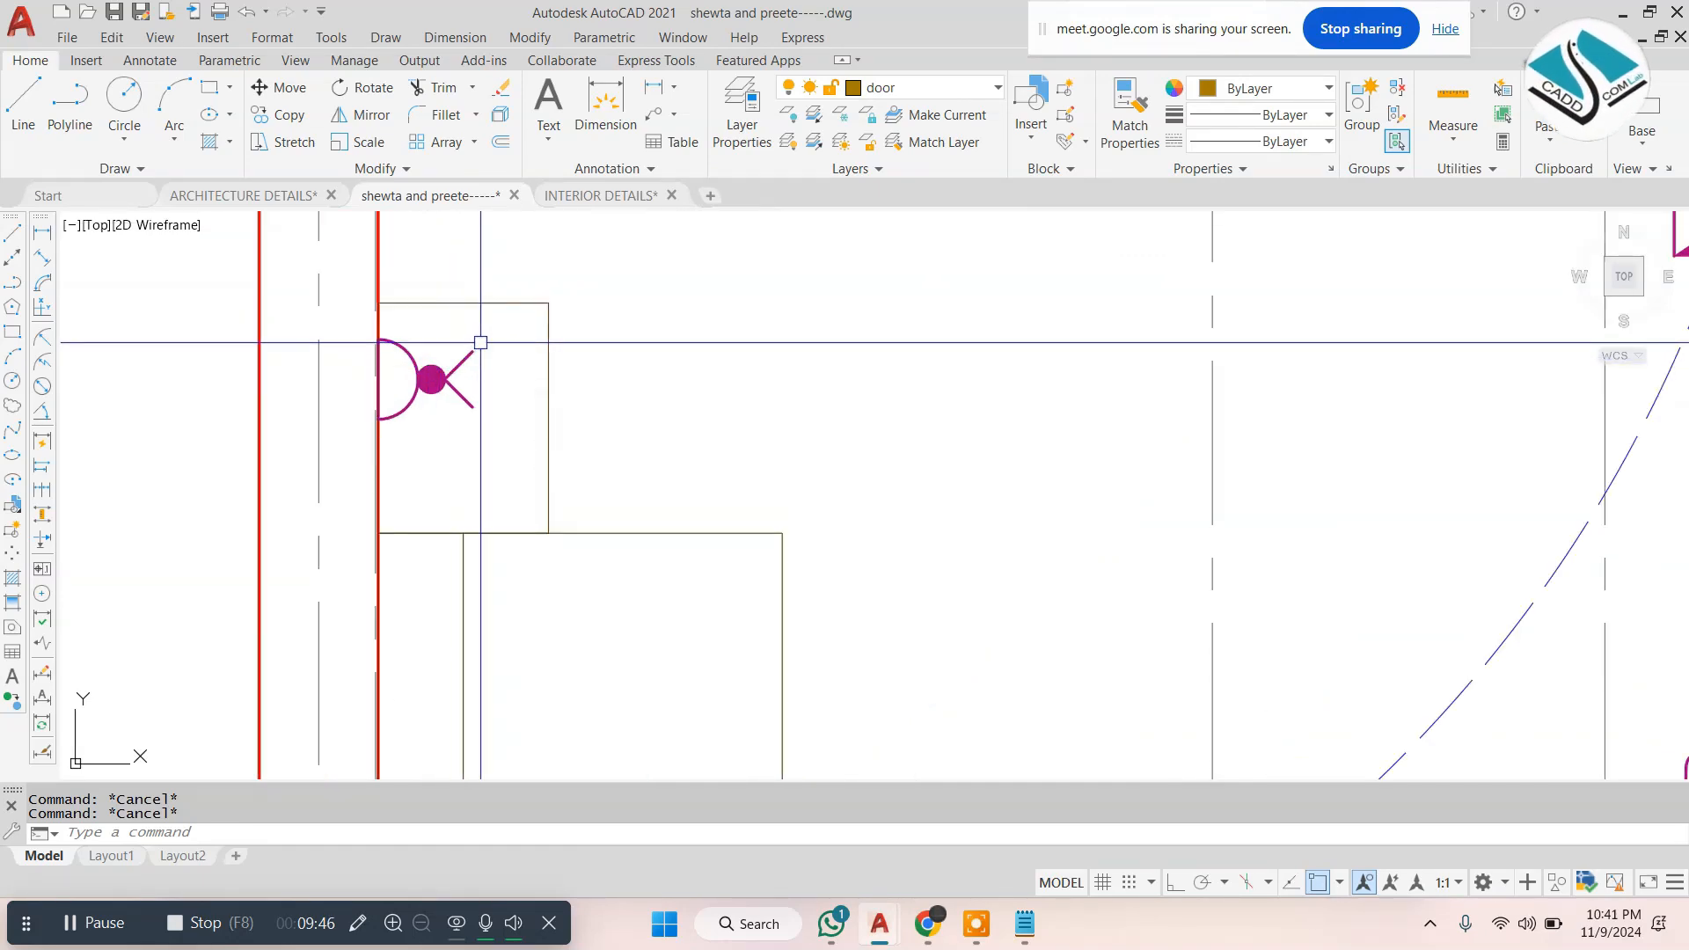
scroll(497, 359, "down", 4)
middle_click_drag(499, 603, 479, 565)
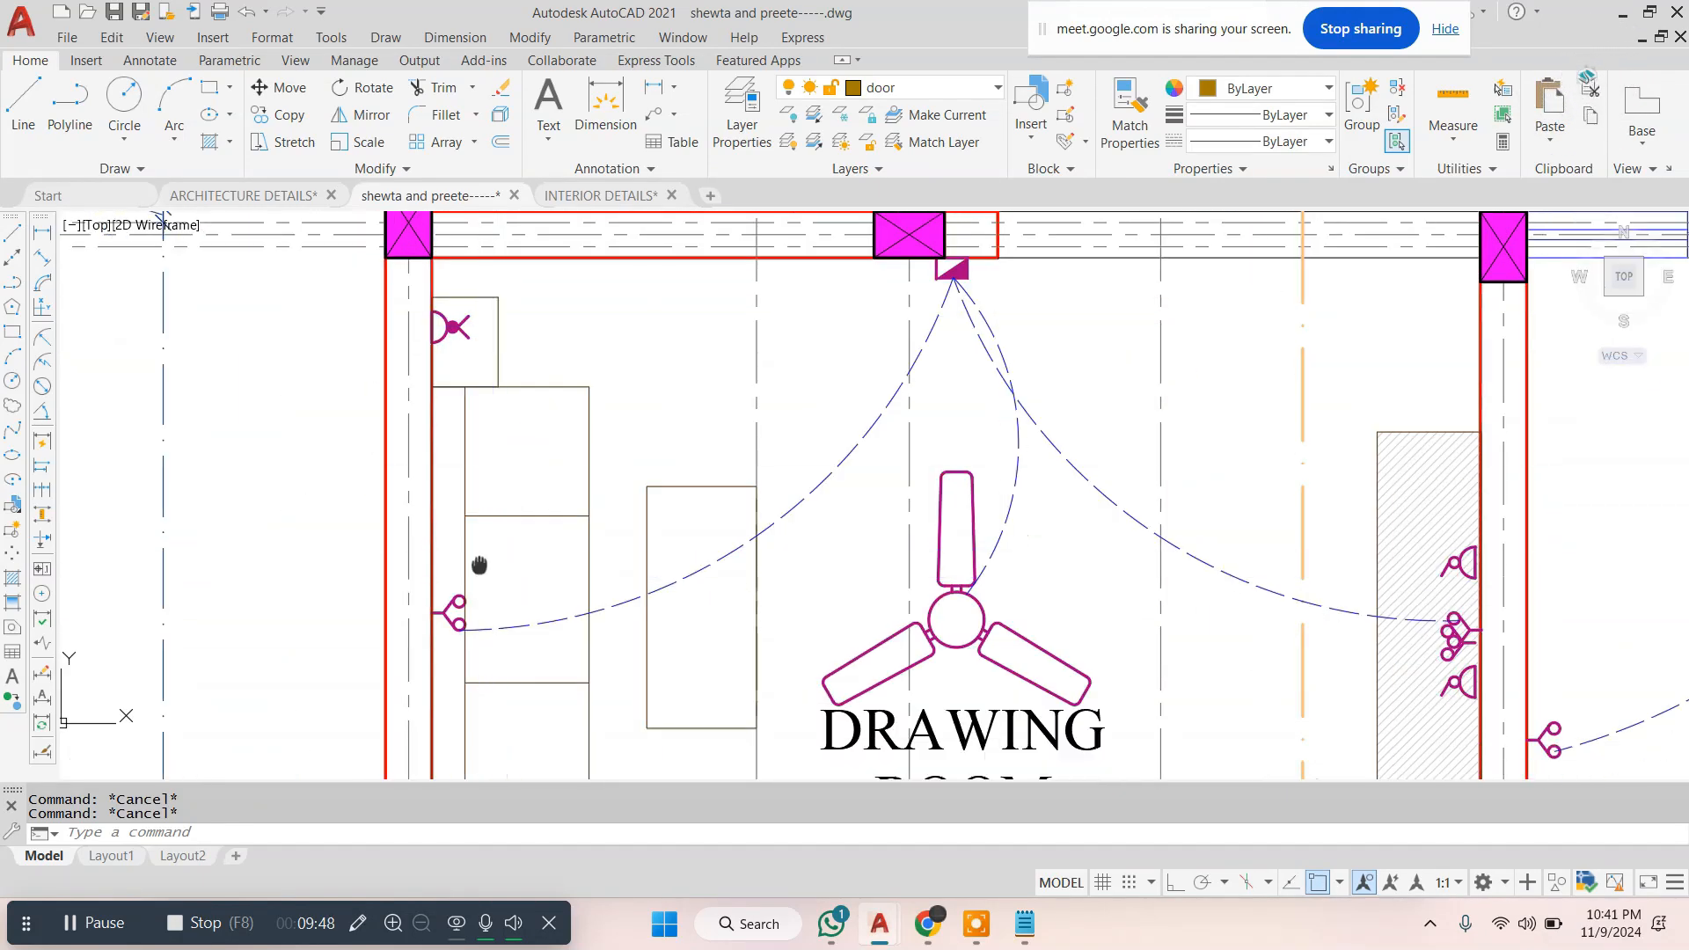
scroll(456, 466, "down", 2)
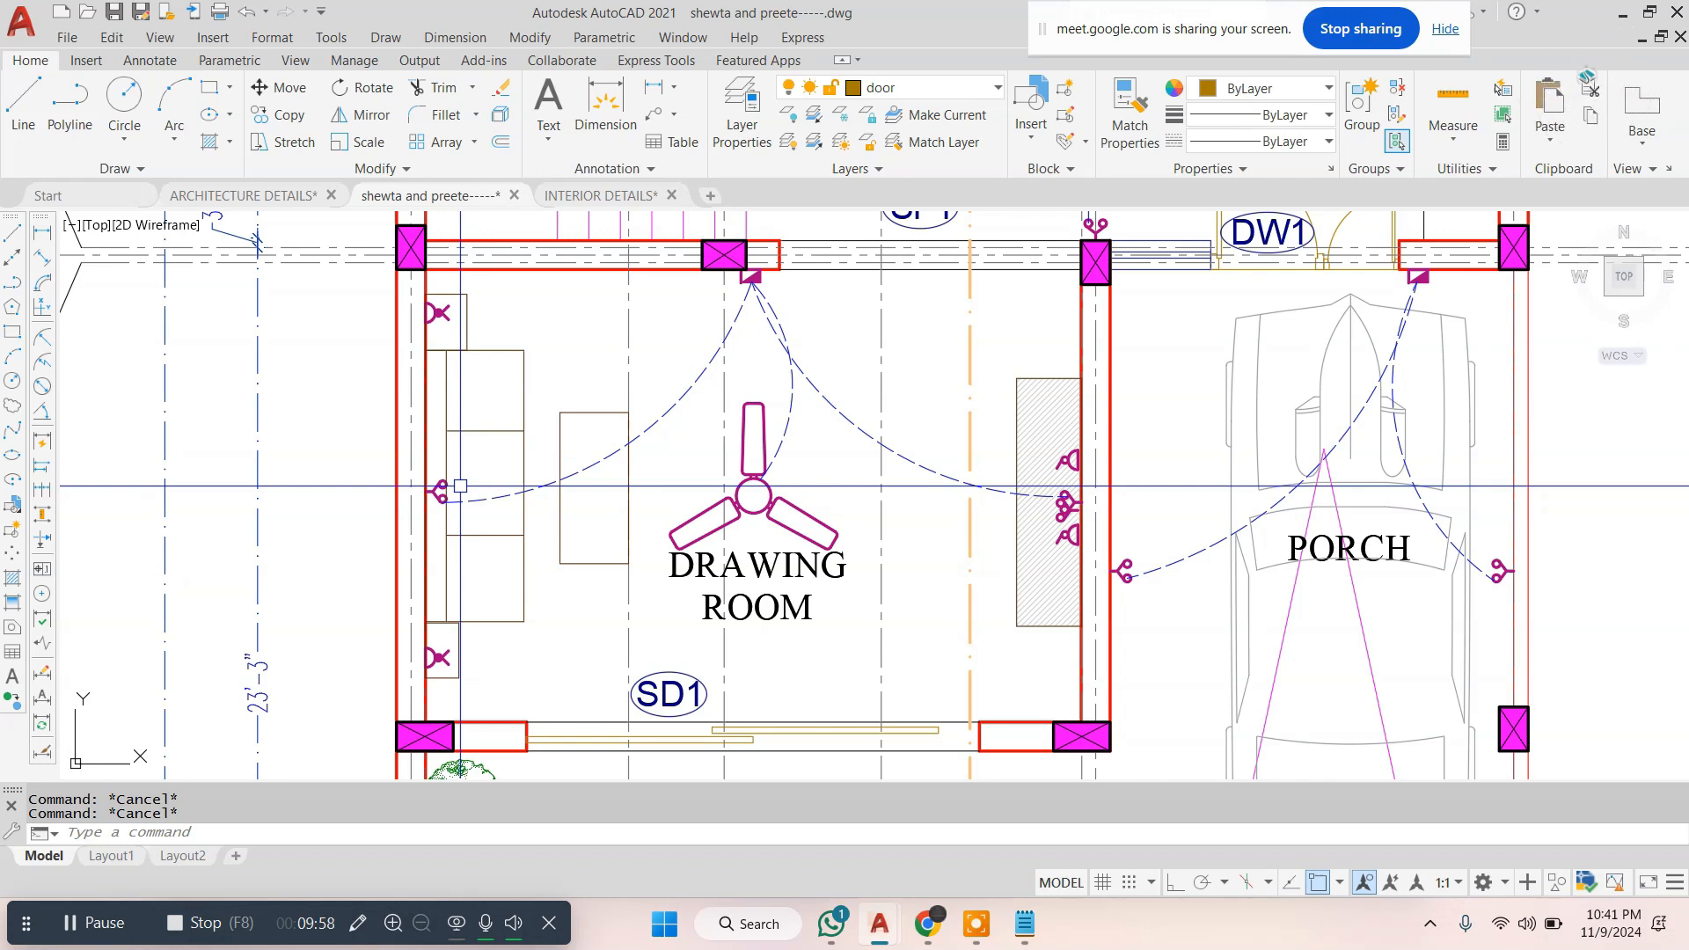
Examine the drawing room's bedside-type wall points, switch board and fan arcs up close, along with the porch's switch board and bracket lights
scroll(467, 306, "up", 5)
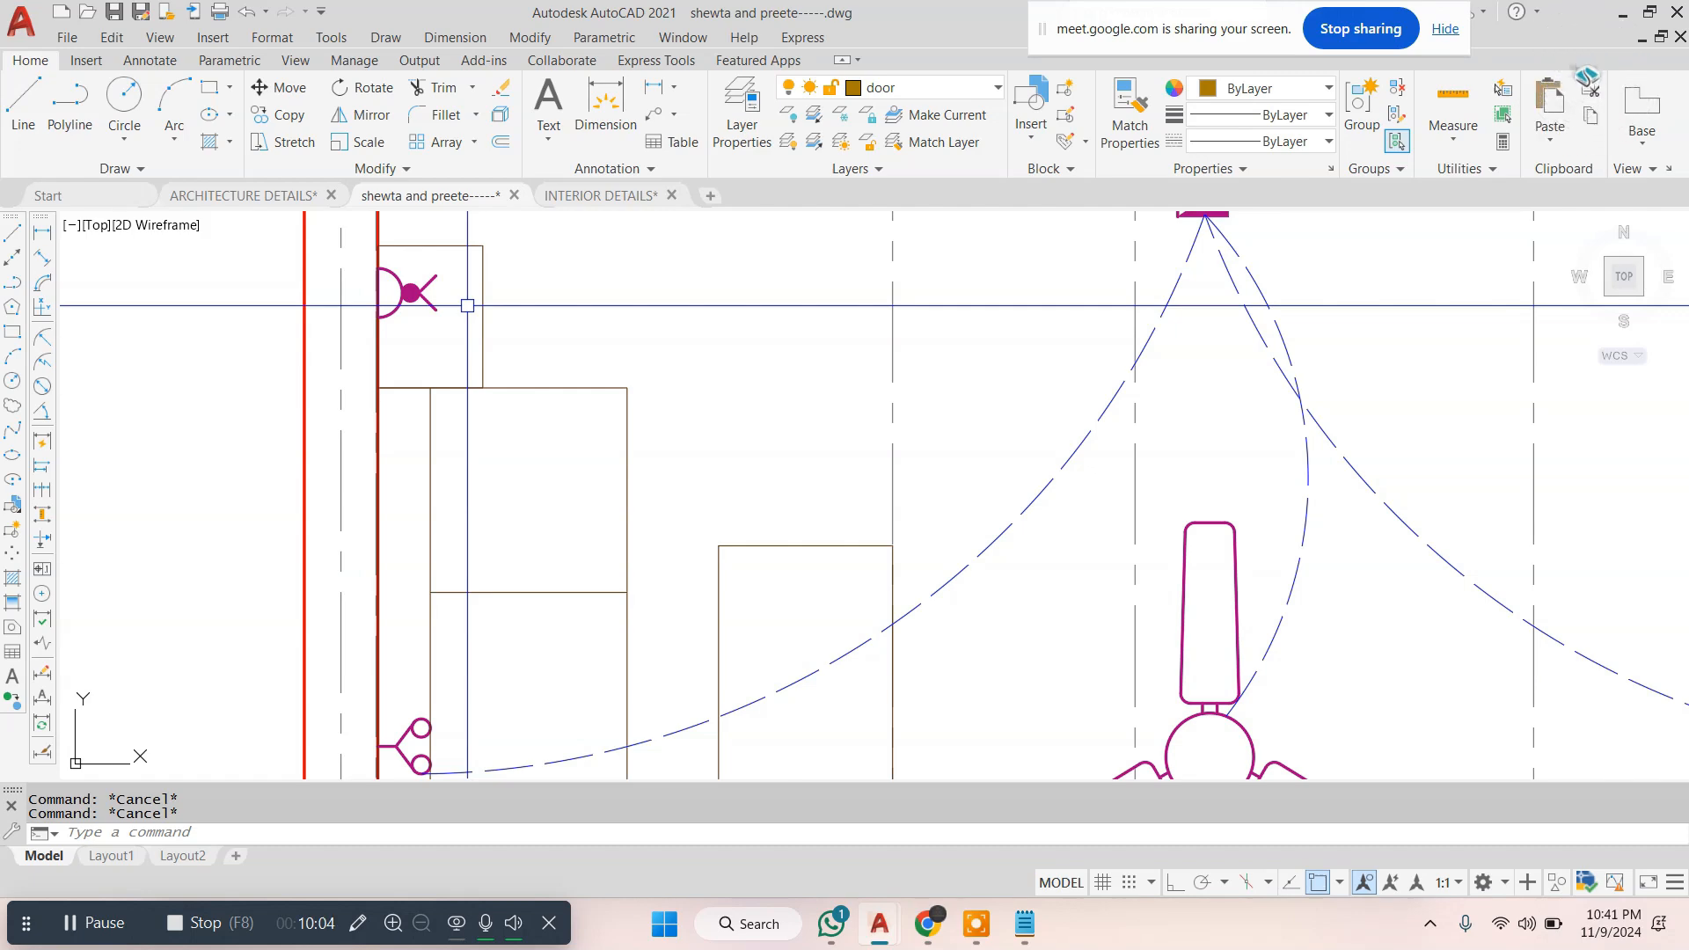
scroll(467, 306, "down", 5)
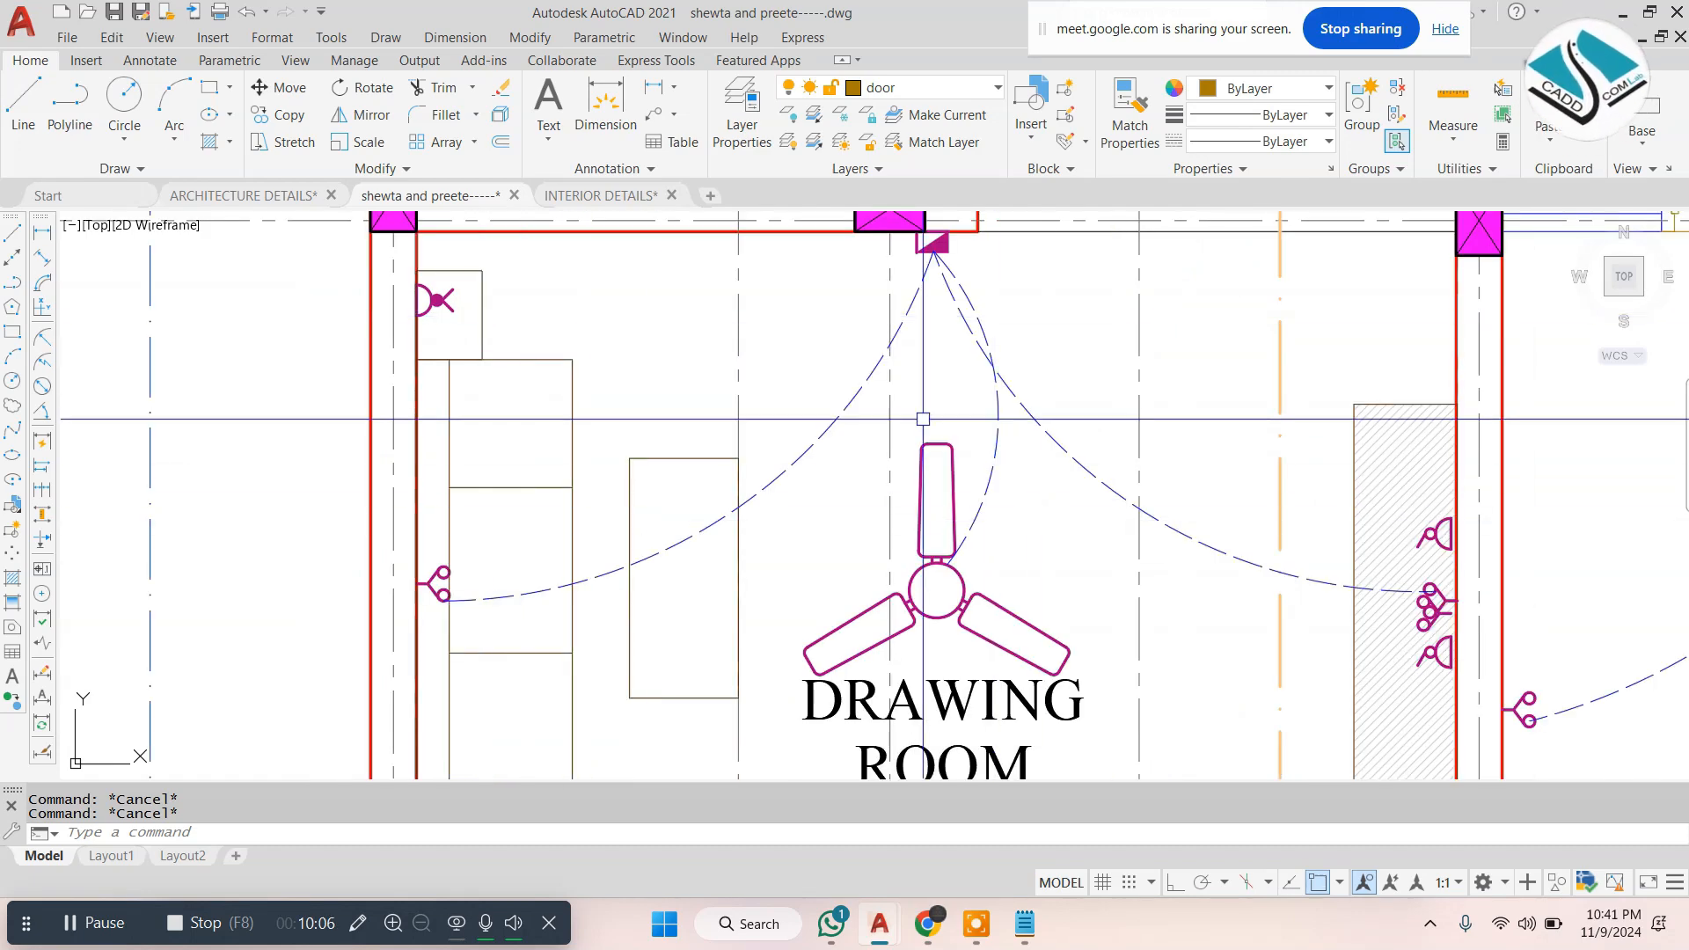
scroll(1014, 405, "up", 5)
scroll(1104, 424, "down", 2)
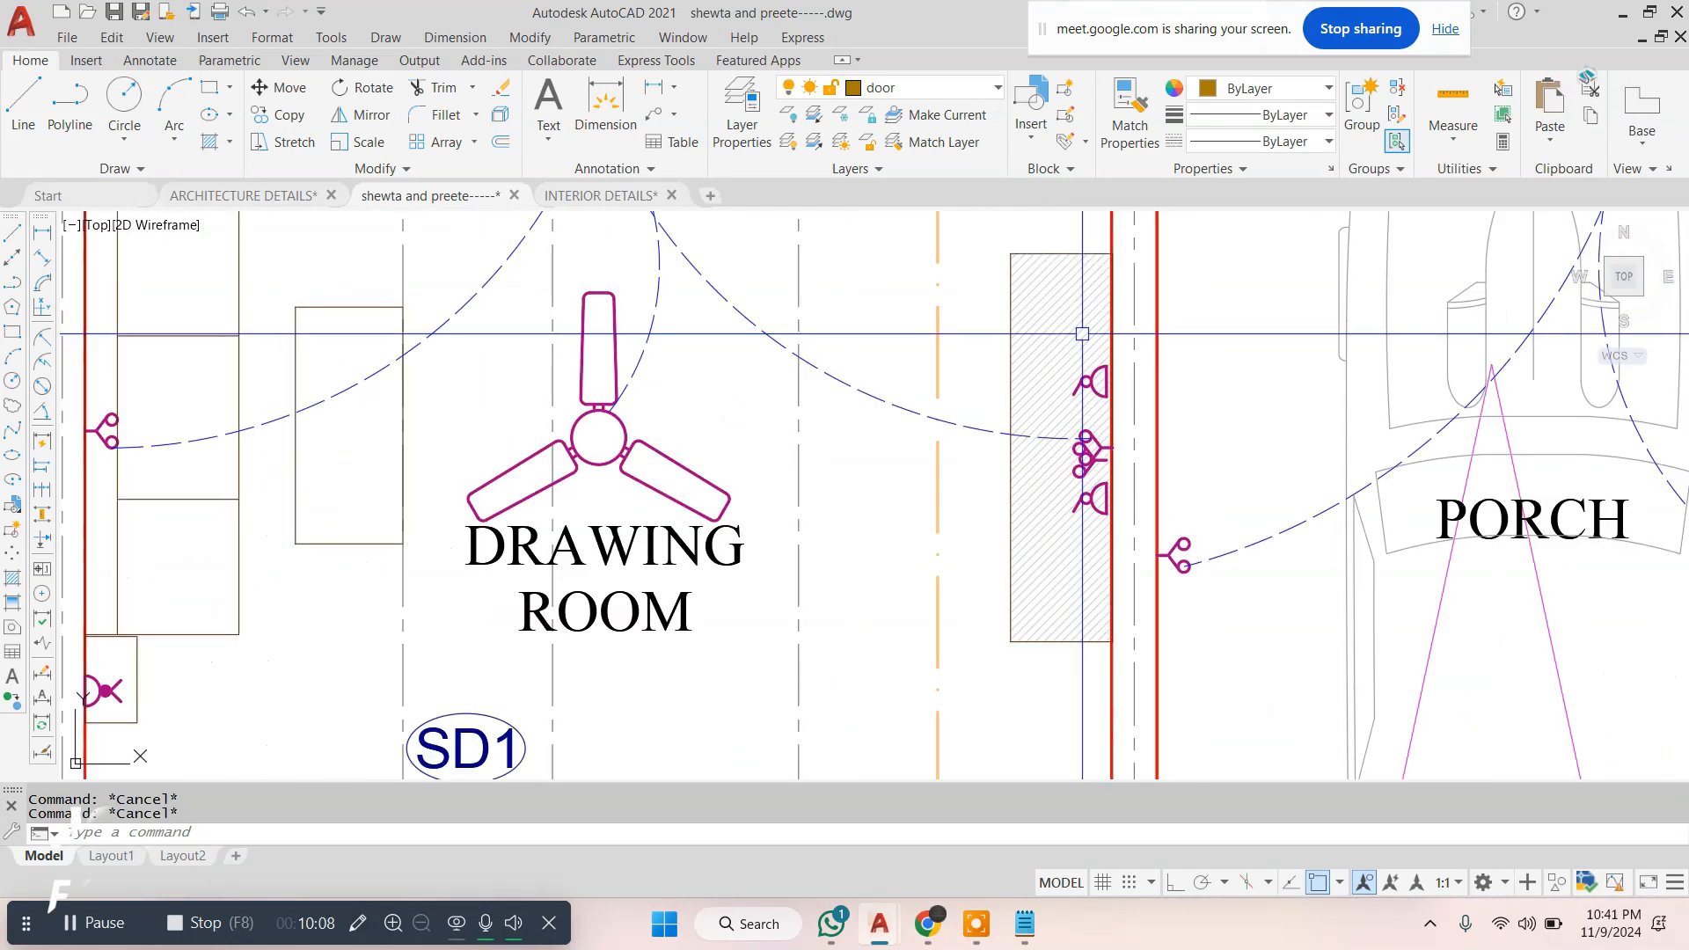
scroll(1104, 425, "down", 3)
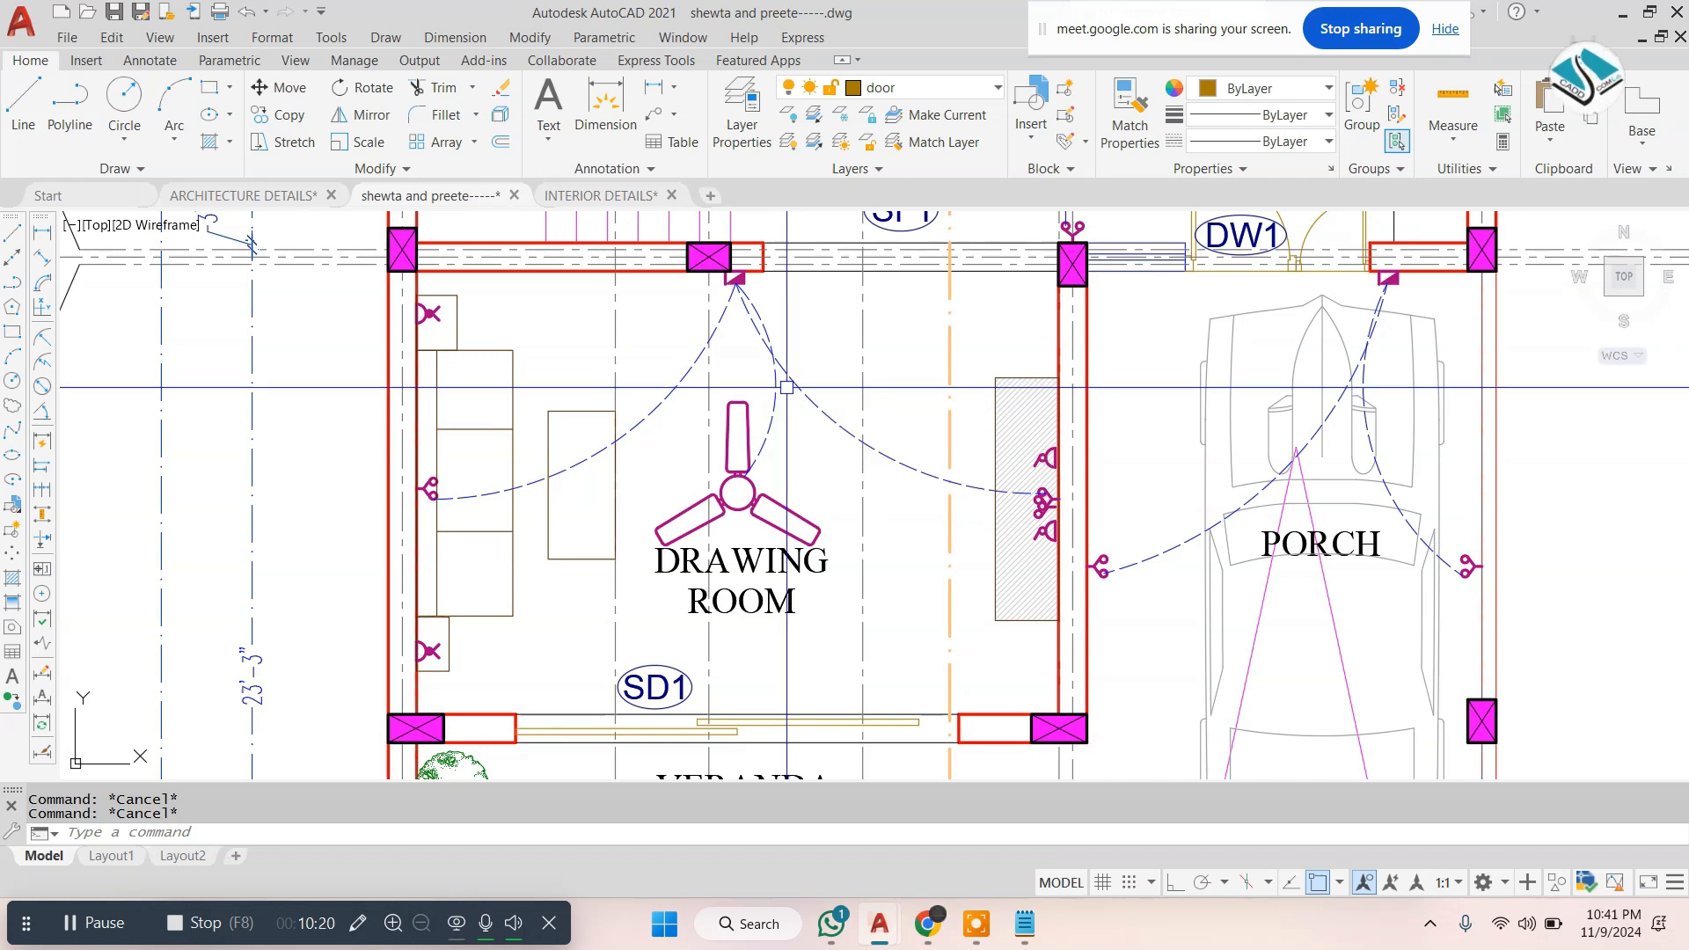
scroll(735, 272, "up", 6)
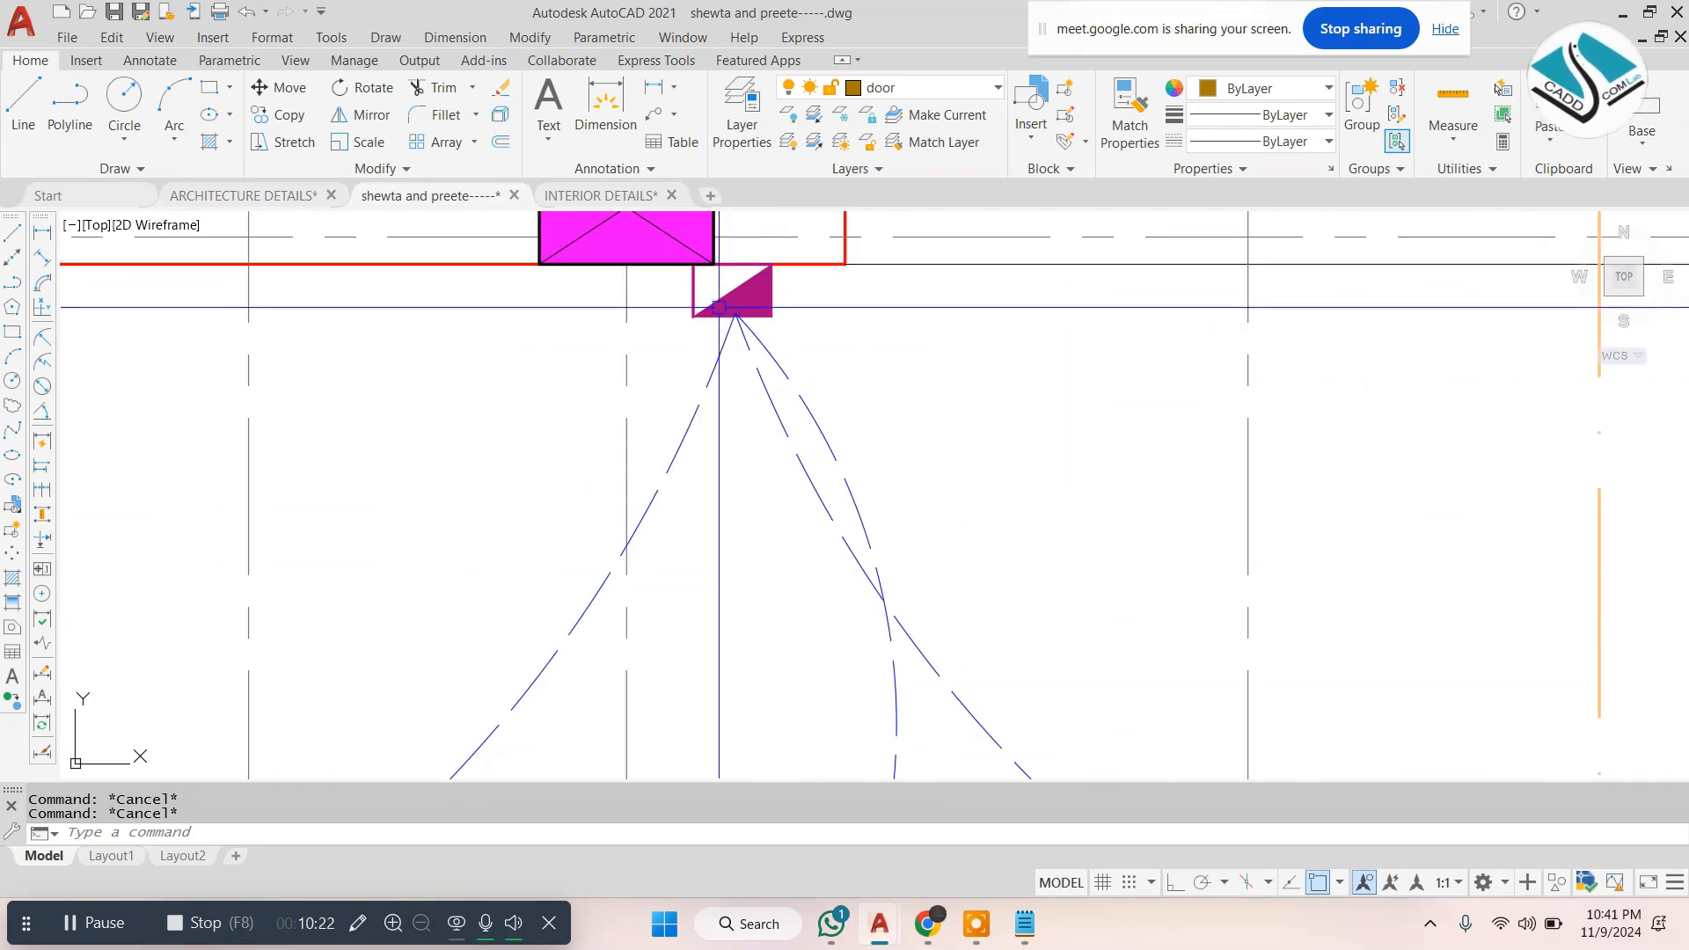
scroll(719, 307, "up", 2)
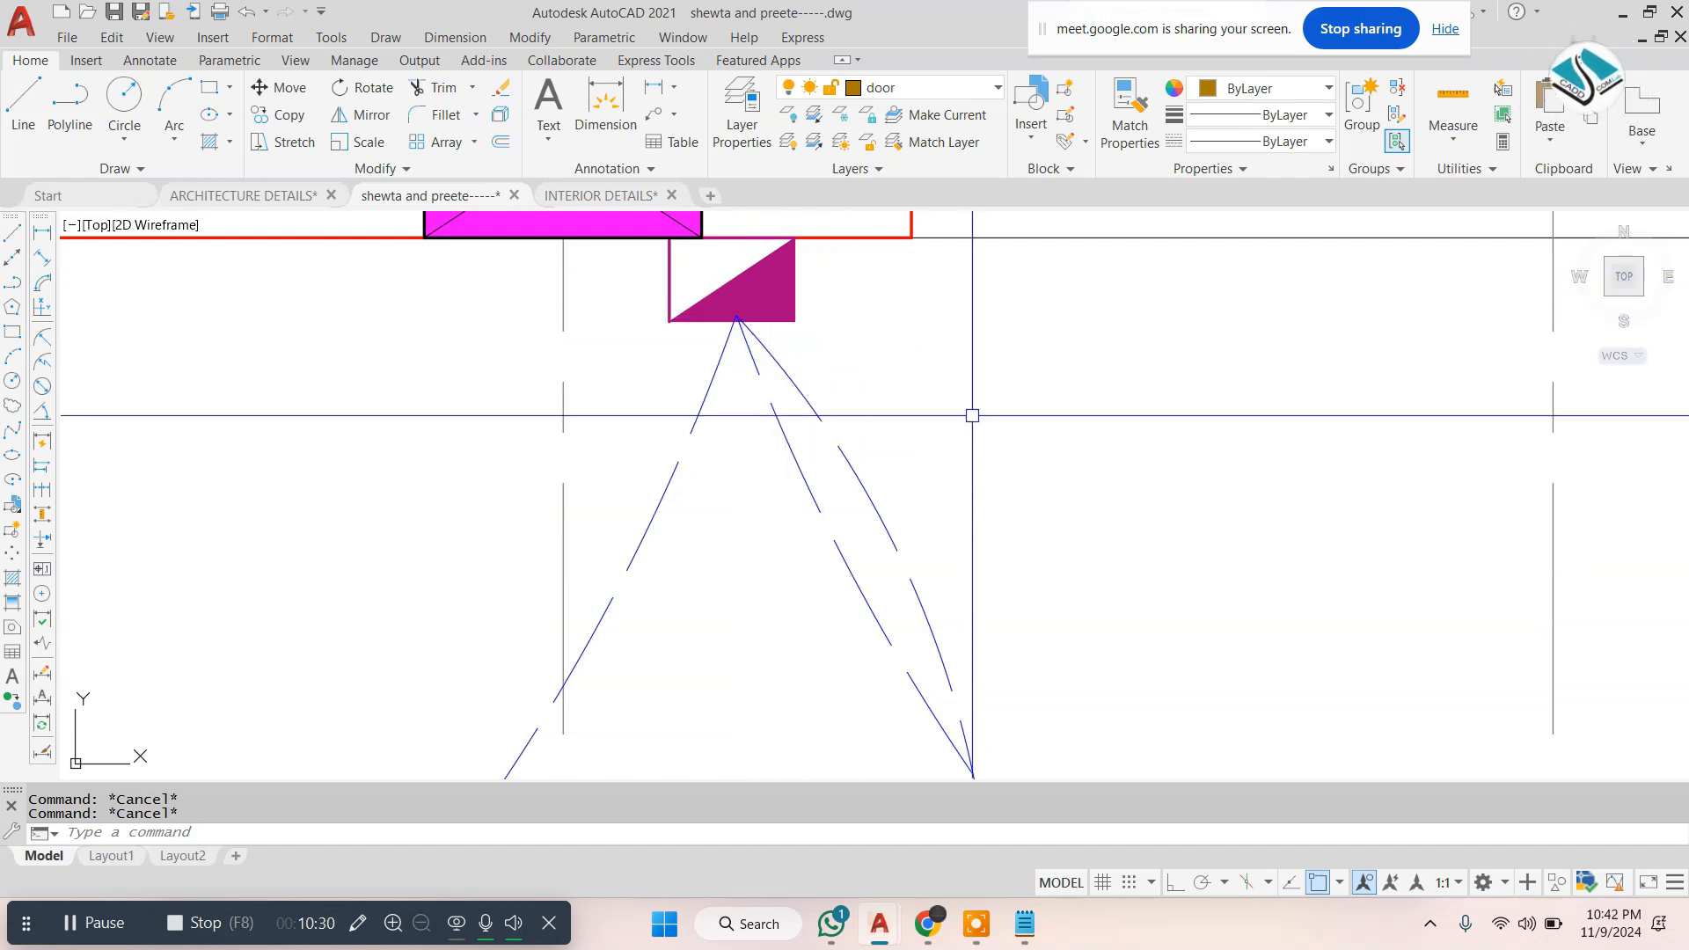
scroll(972, 434, "down", 5)
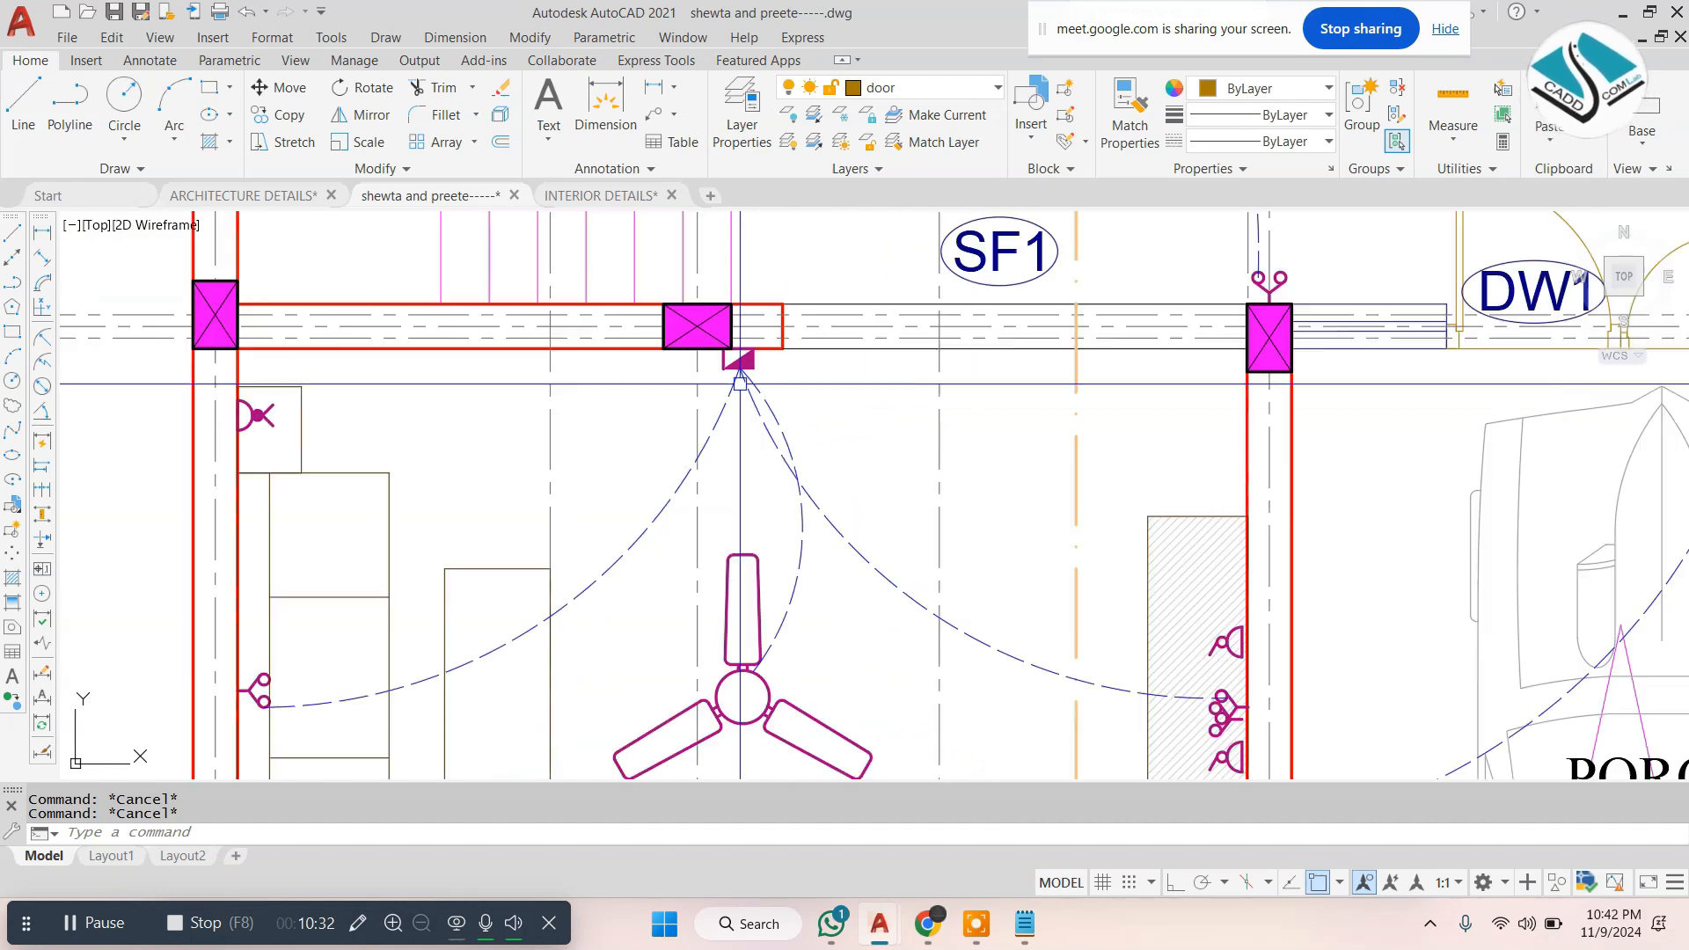
scroll(743, 383, "down", 4)
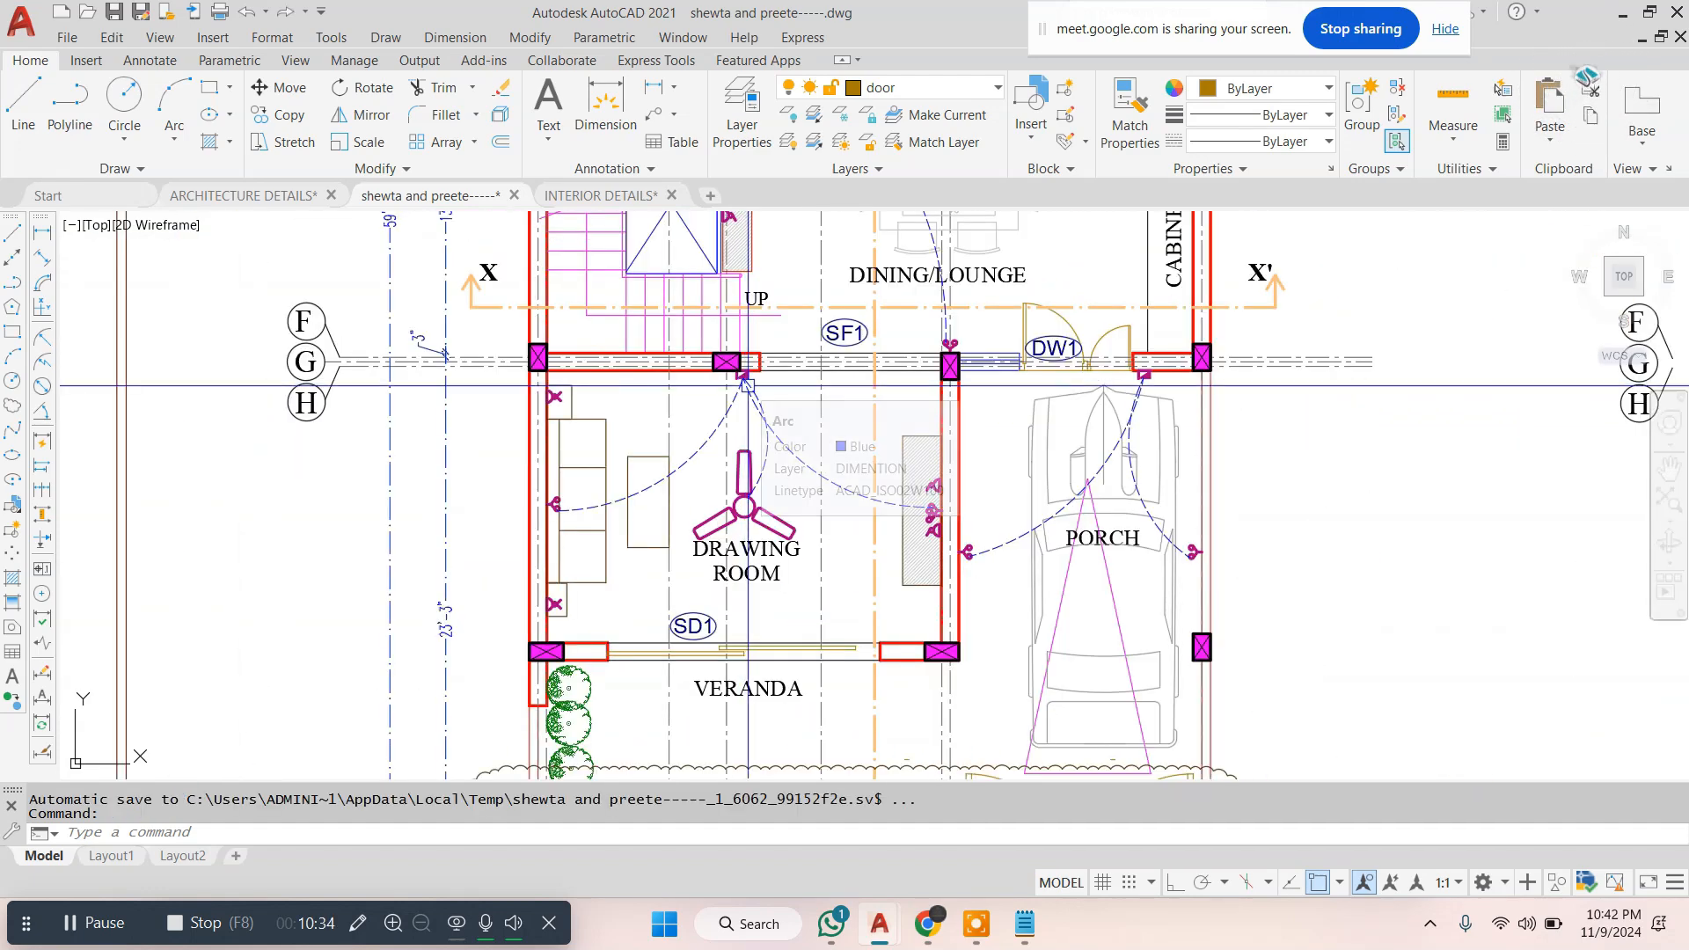
middle_click_drag(1085, 427, 905, 377)
scroll(1007, 395, "up", 2)
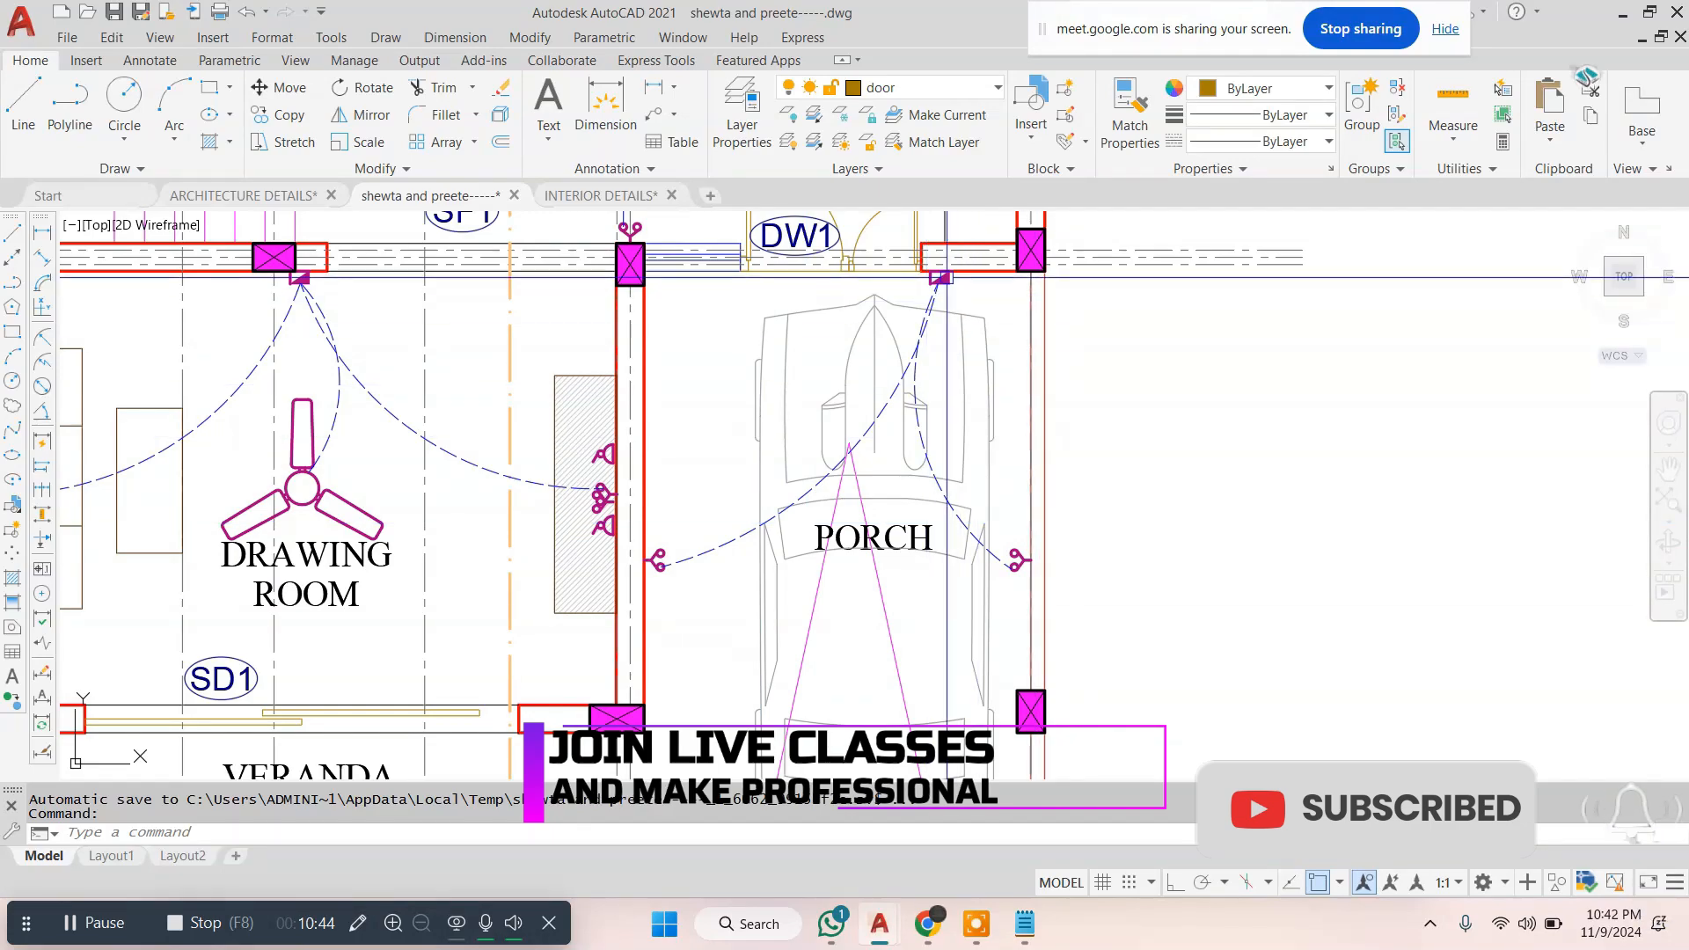
Examine the ELECTRICAL SYMBOL table below the floor plans, covering all symbols, descriptions and heights from floor level
scroll(823, 377, "down", 3)
scroll(824, 376, "down", 3)
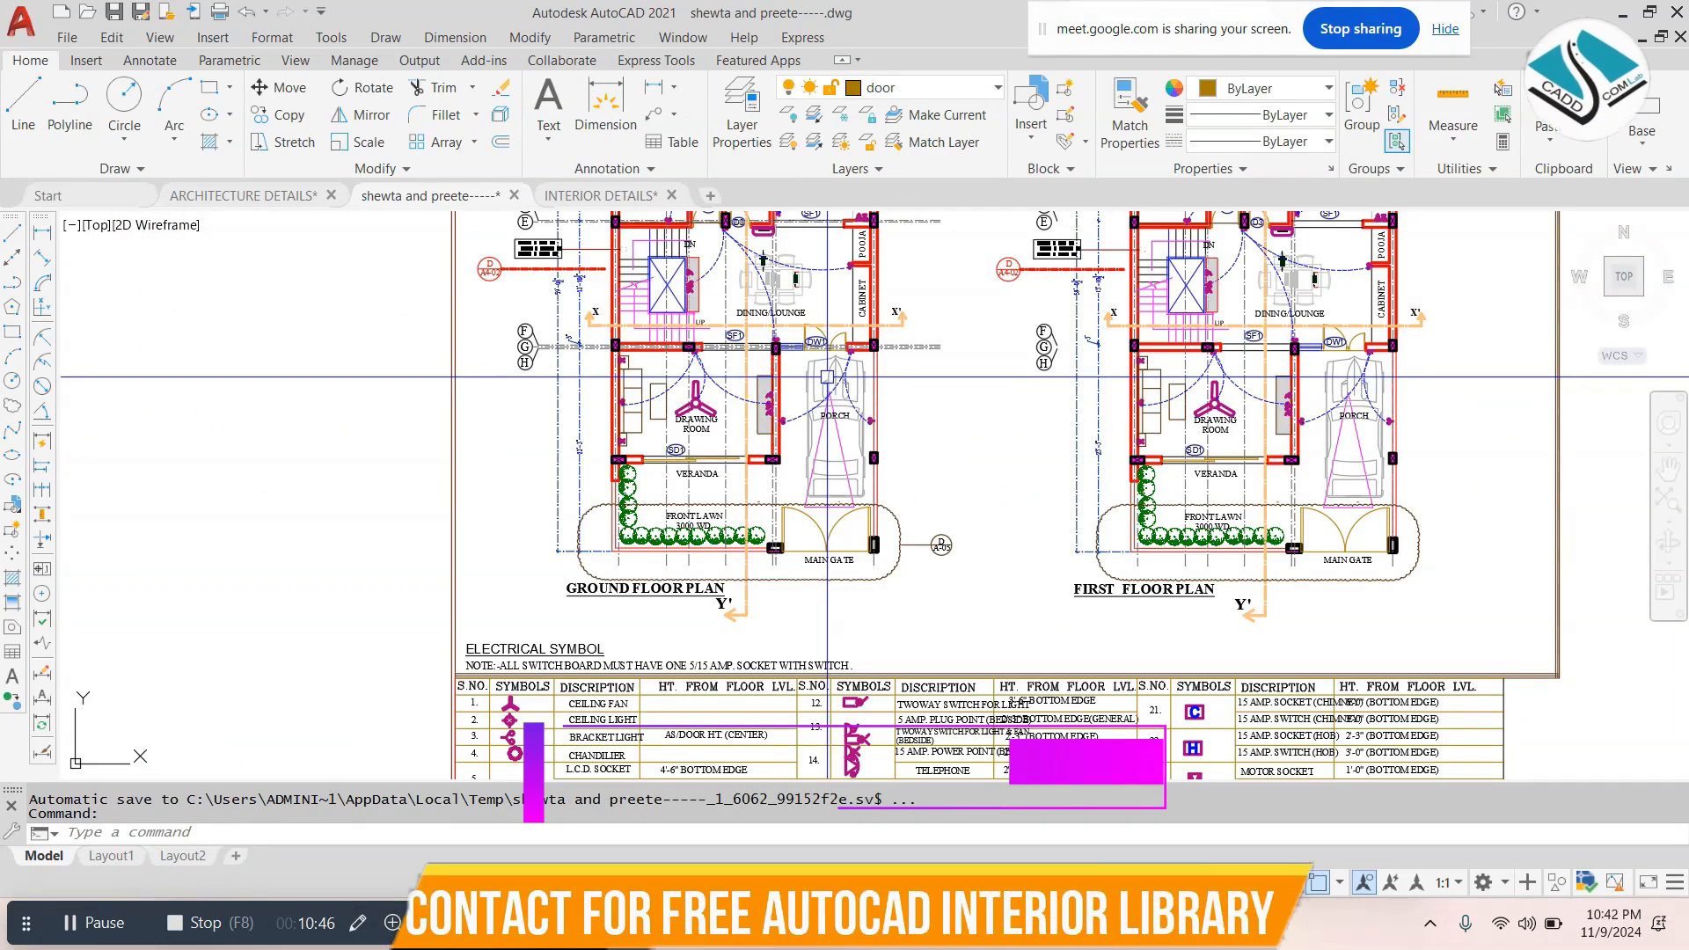
scroll(520, 485, "up", 5)
scroll(519, 484, "down", 2)
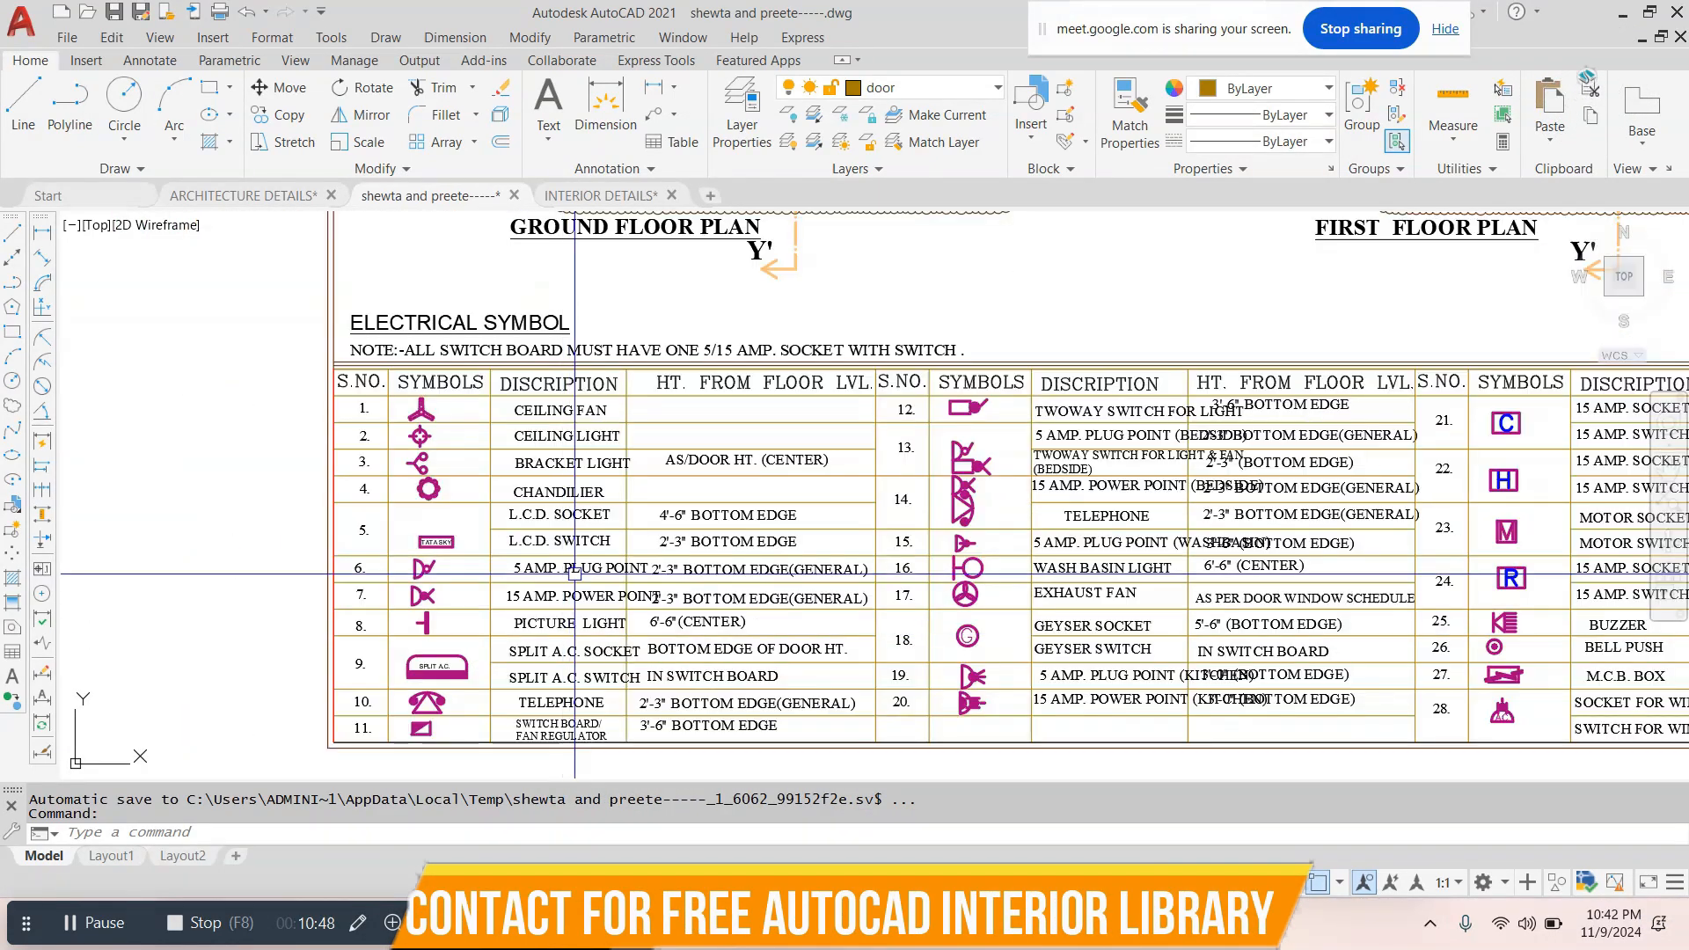
middle_click_drag(908, 477, 610, 444)
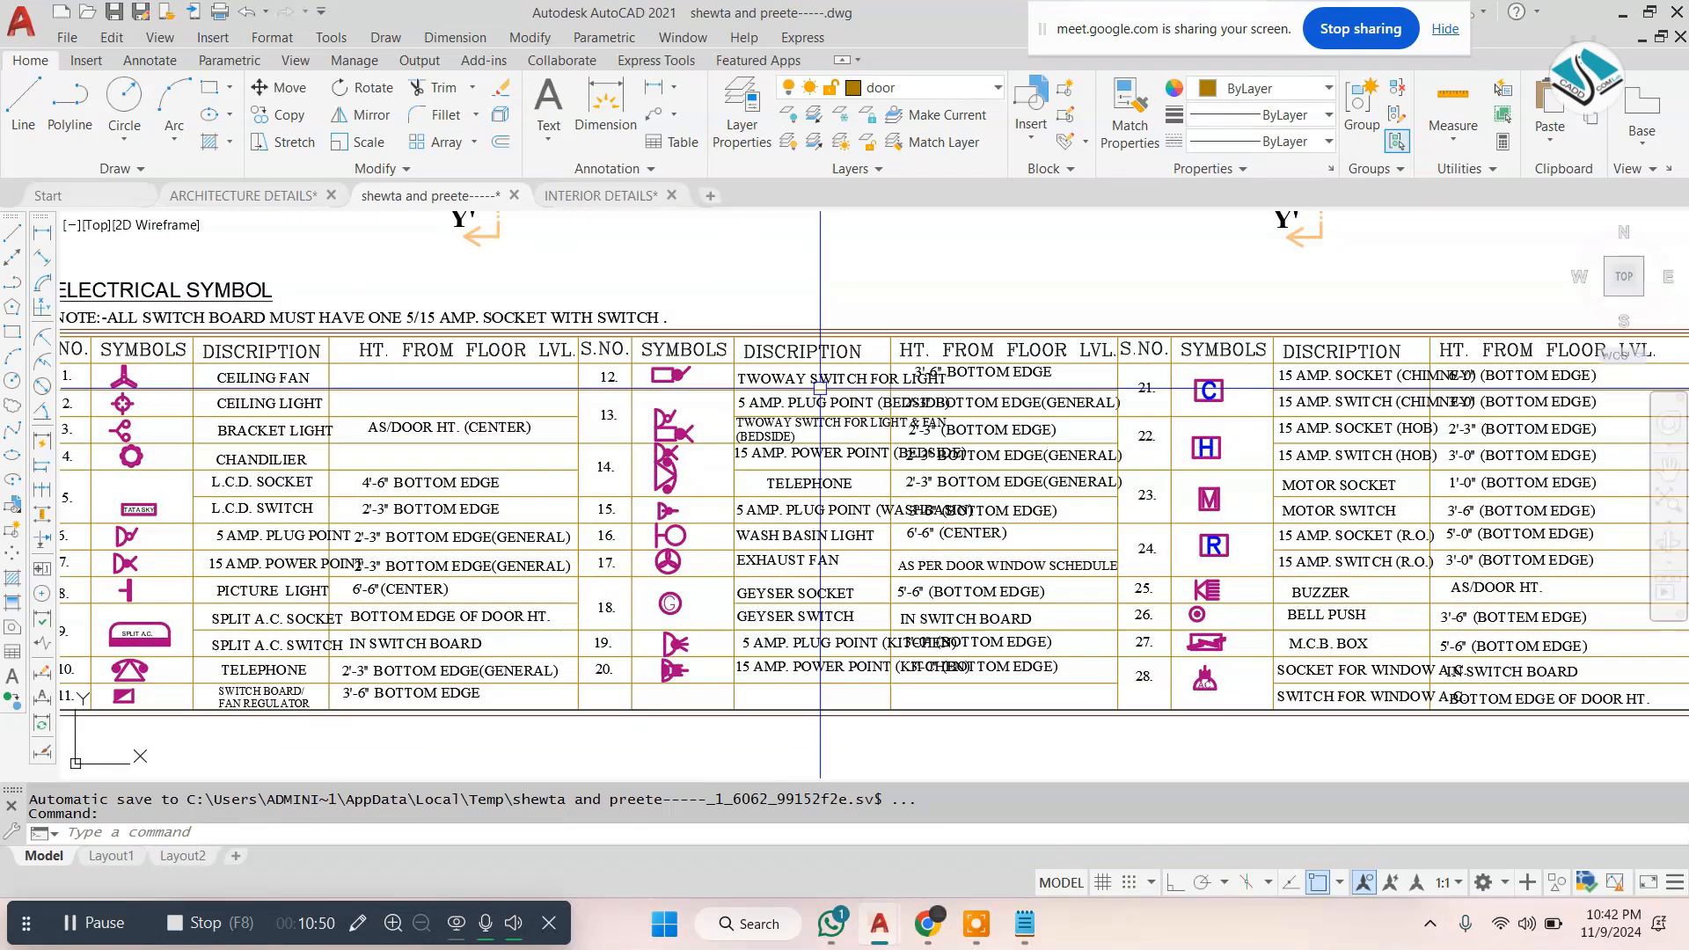
middle_click_drag(791, 401, 628, 402)
middle_click_drag(1139, 461, 823, 486)
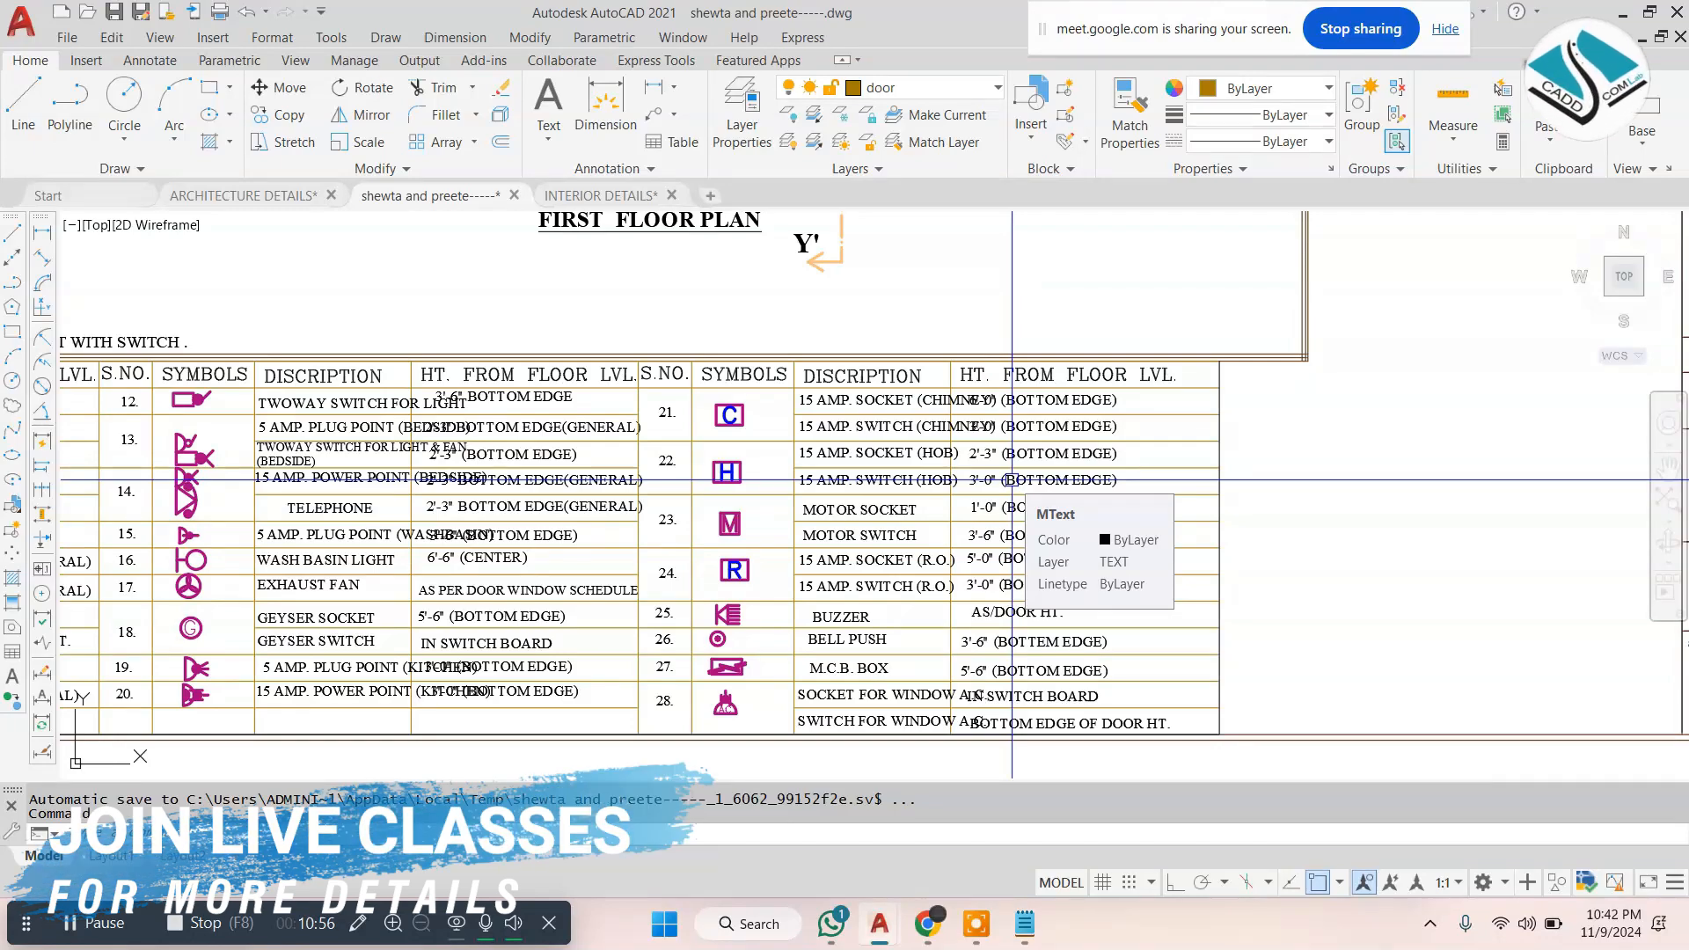
Examine the electrical legend beside the first floor plan and the overall sheet with both floor plans
scroll(1012, 486, "down", 6)
scroll(1170, 230, "up", 4)
middle_click_drag(1095, 343, 958, 554)
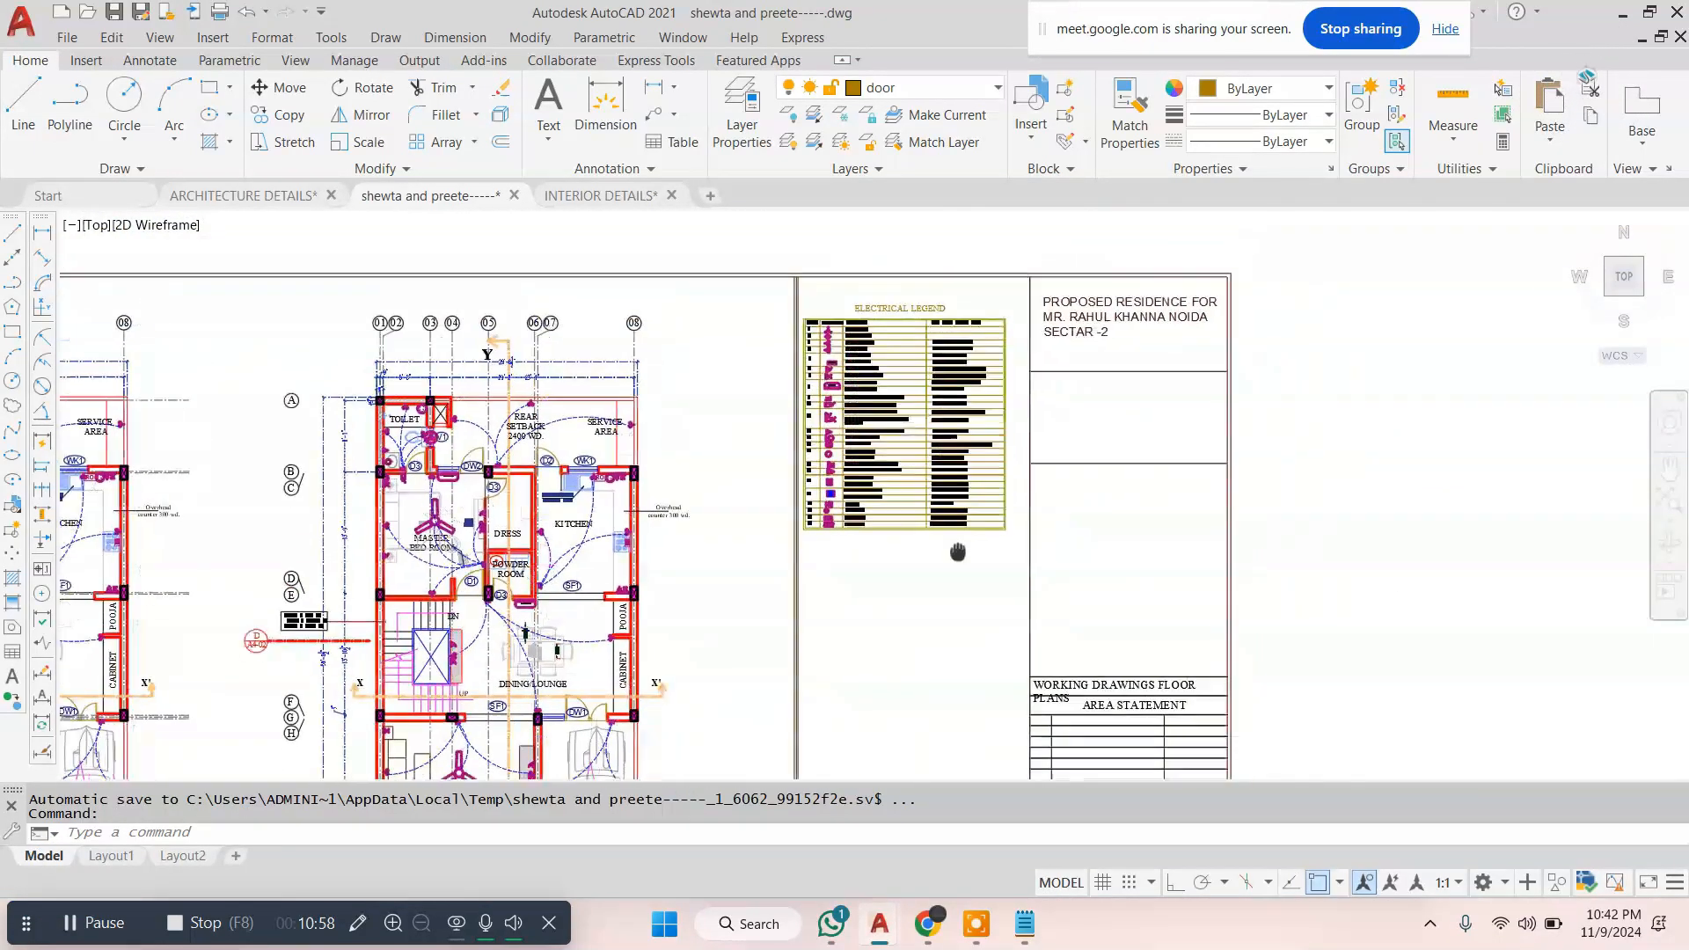
scroll(914, 440, "up", 2)
scroll(886, 446, "down", 4)
key("Escape")
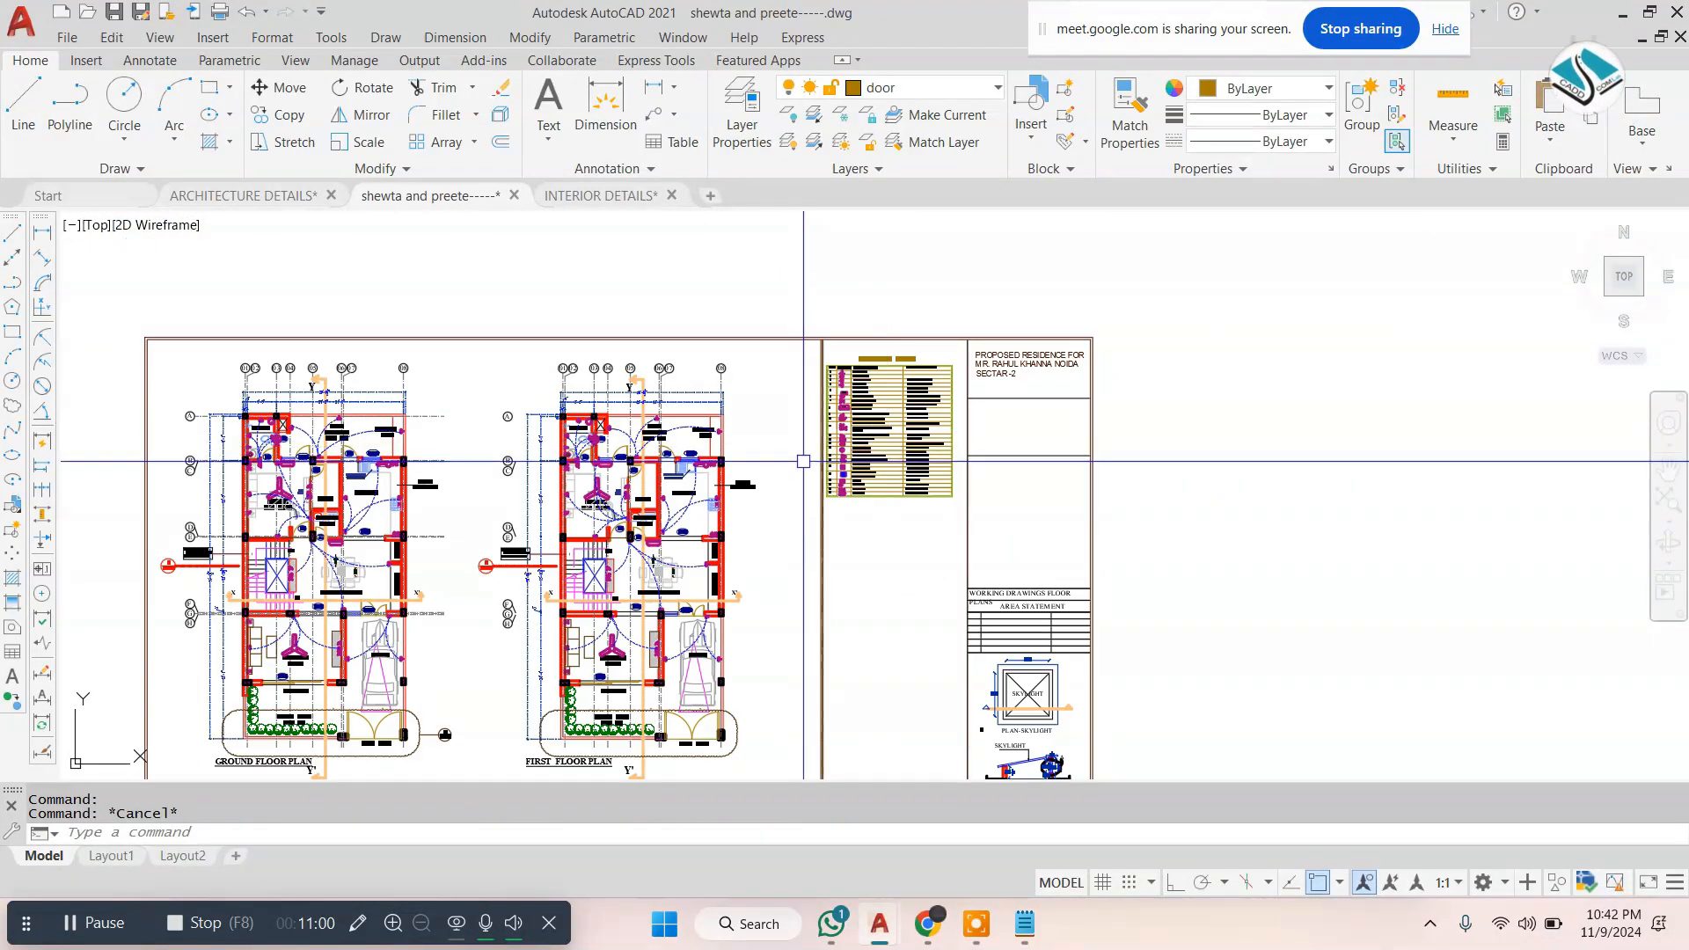
scroll(677, 447, "up", 4)
scroll(625, 441, "up", 2)
key("Escape")
scroll(621, 453, "down", 6)
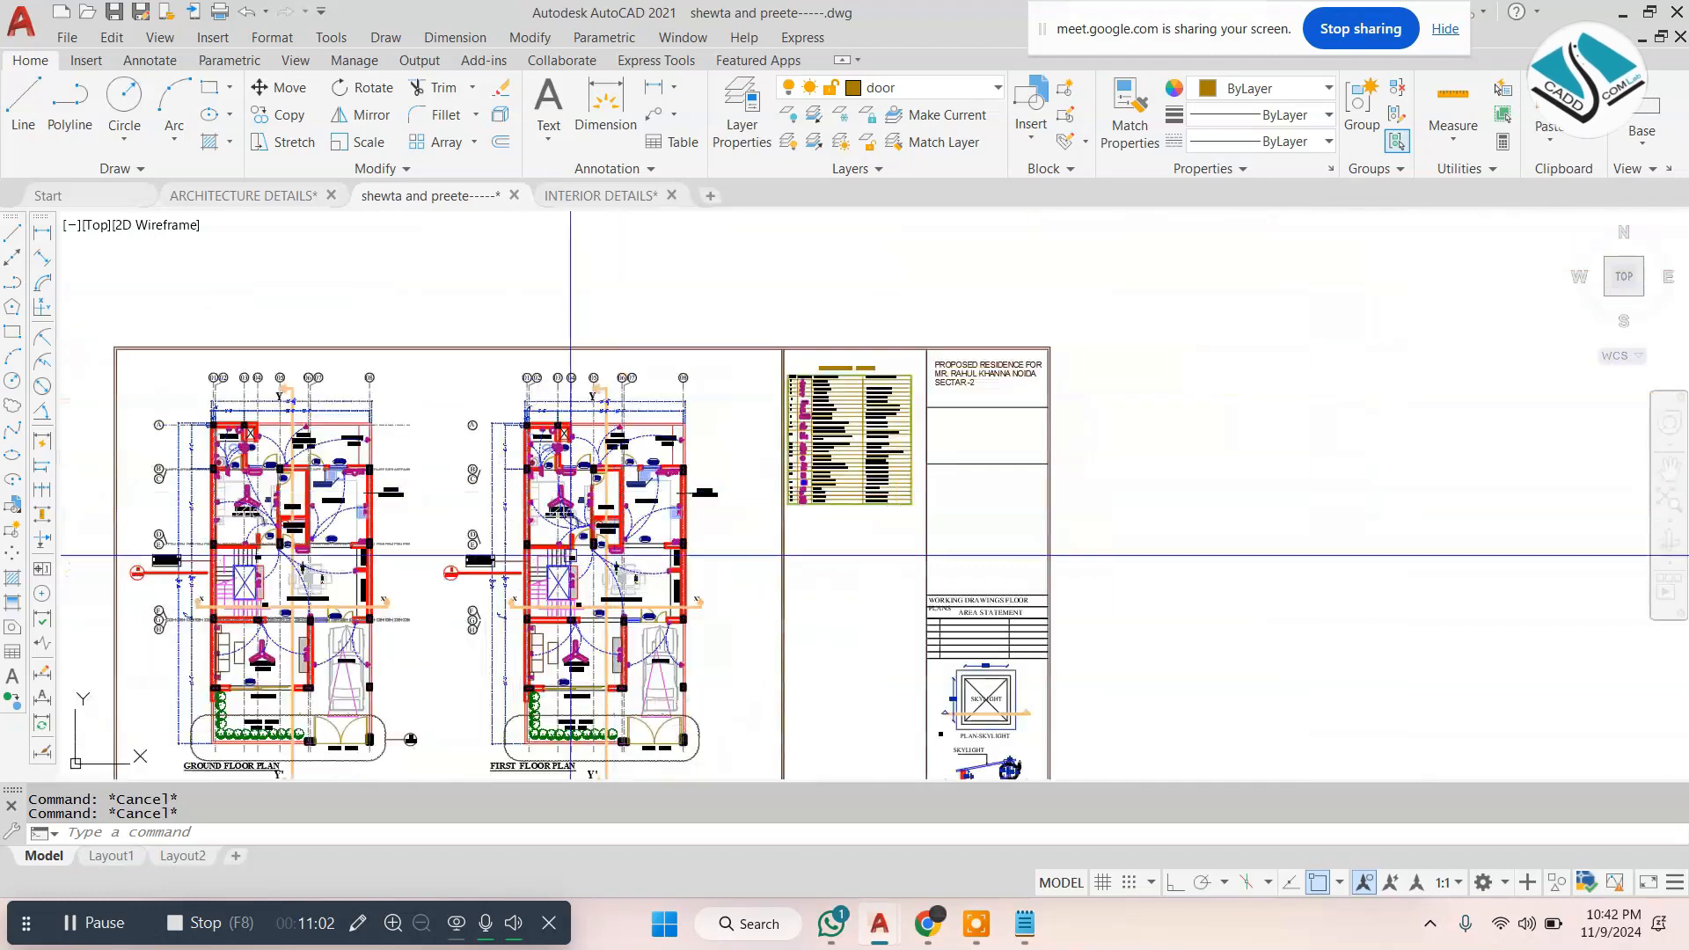
middle_click_drag(569, 557, 588, 431)
scroll(592, 423, "up", 4)
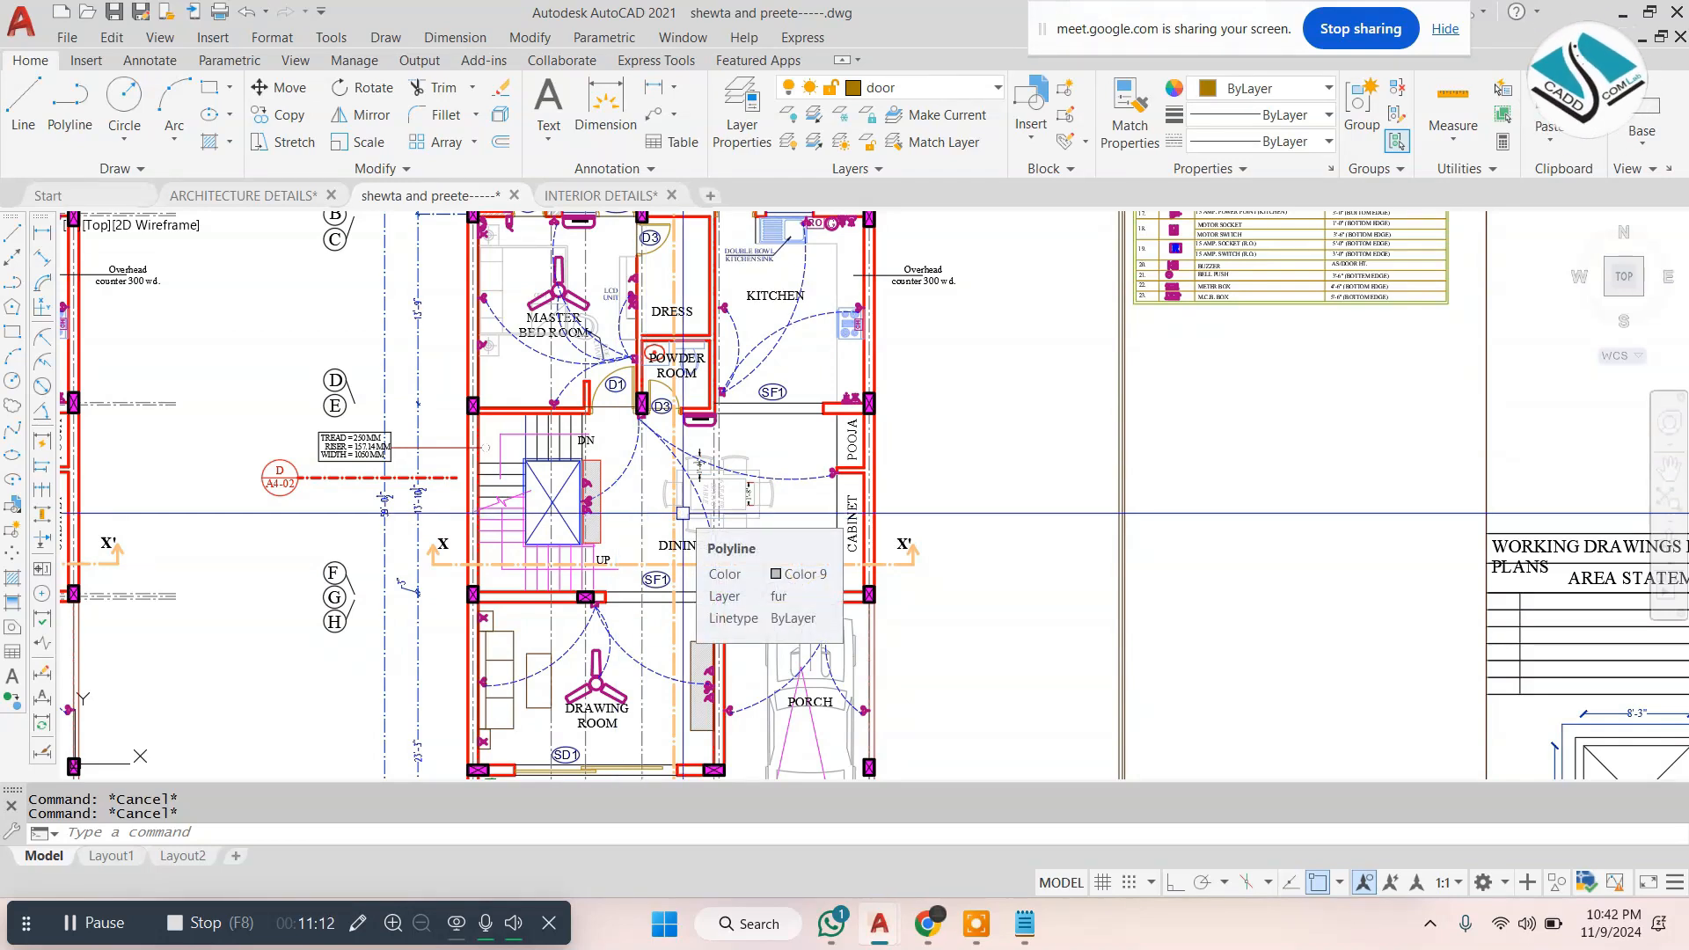
scroll(683, 513, "down", 5)
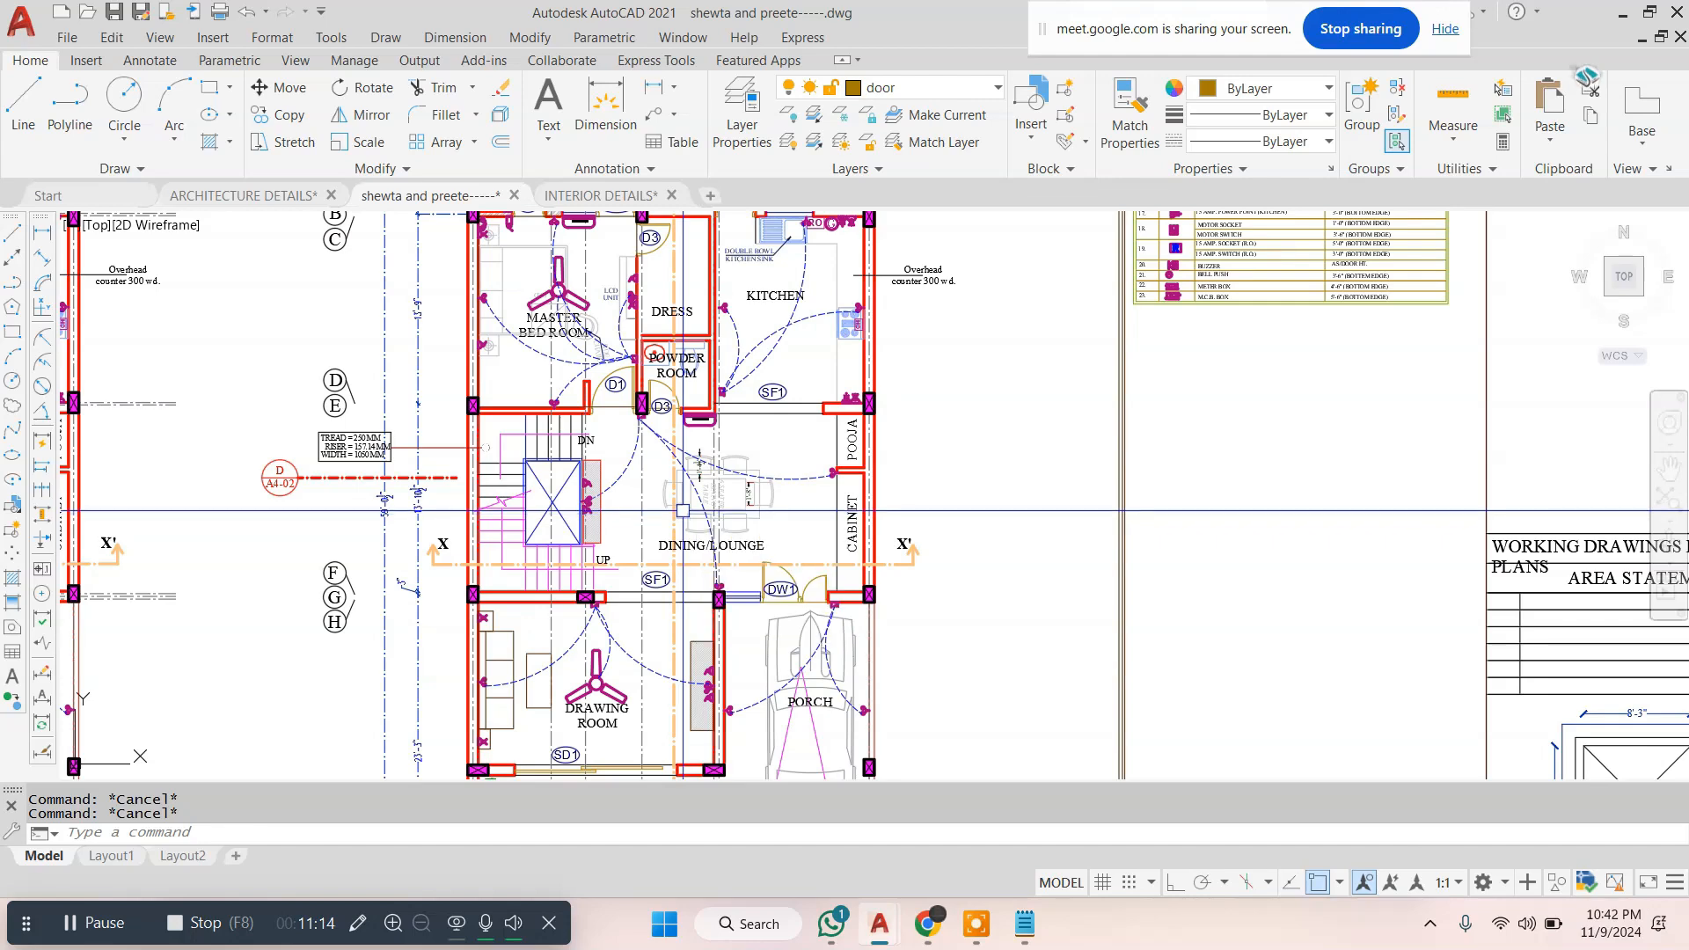
Move the entire electrical sheet, including its plans, legend and title block, to the free space below the wall construction details sheet
left_click(1074, 229)
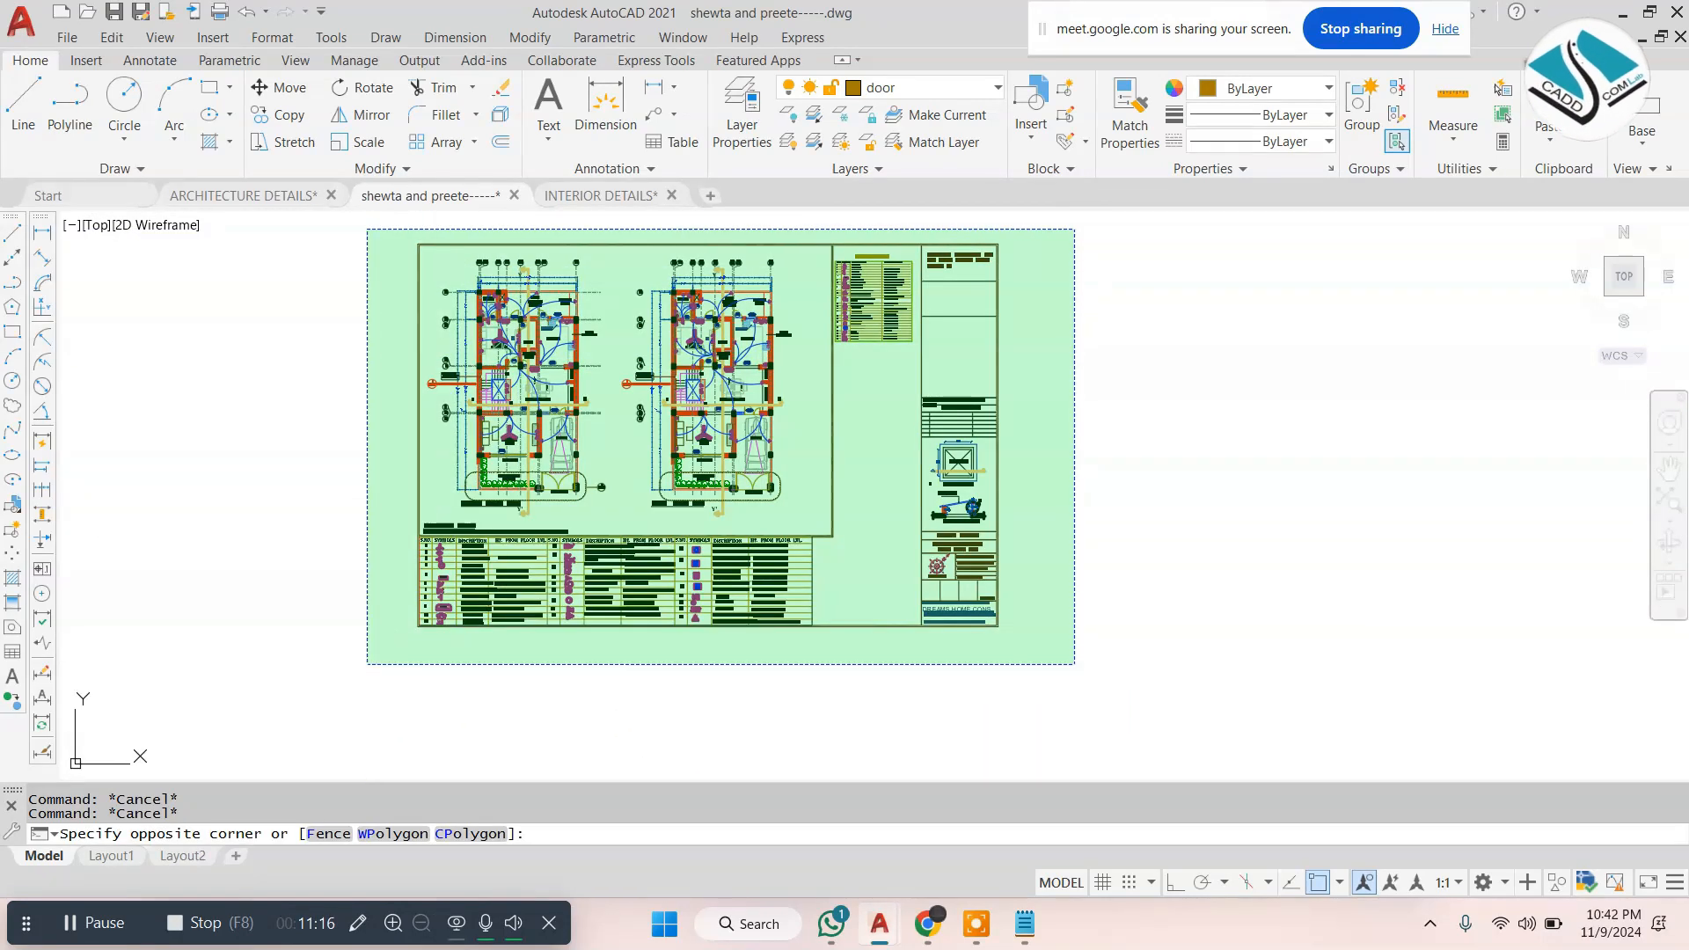
left_click(366, 666)
type("m")
key("space")
left_click(540, 483)
scroll(925, 352, "down", 4)
scroll(925, 351, "down", 2)
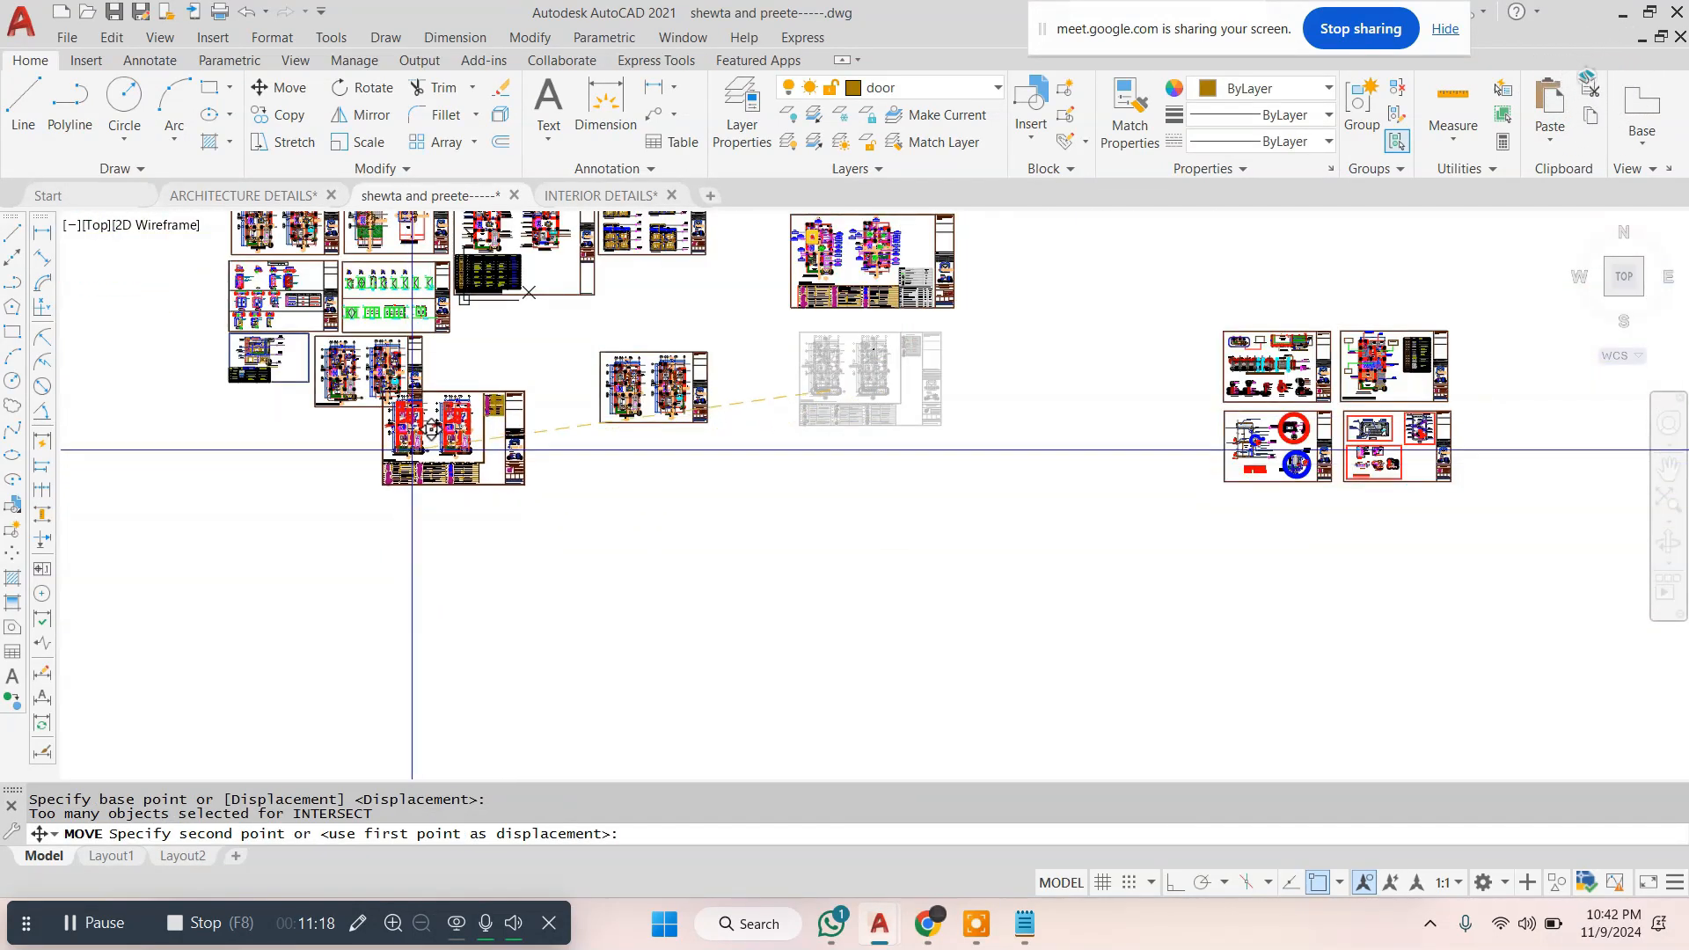
scroll(449, 401, "up", 4)
middle_click_drag(449, 401, 416, 556)
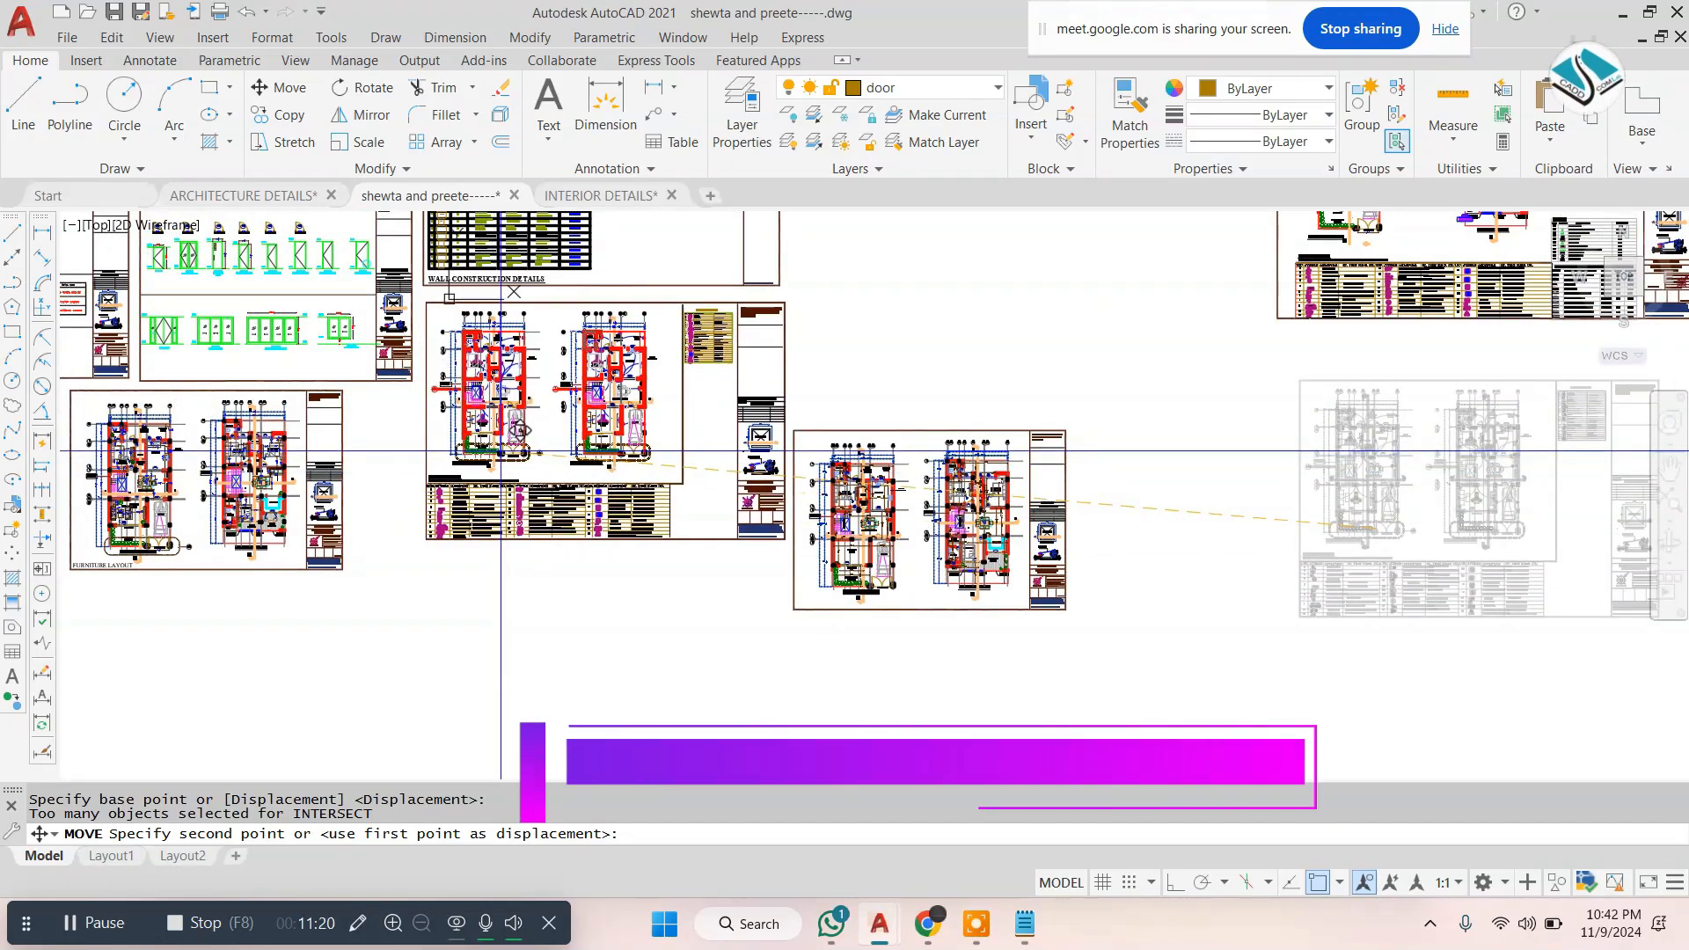
left_click(500, 450)
Delete the separate two-plan sheet lying beside the relocated electrical sheet
middle_click_drag(989, 508, 868, 452)
left_click(1047, 316)
left_click(667, 602)
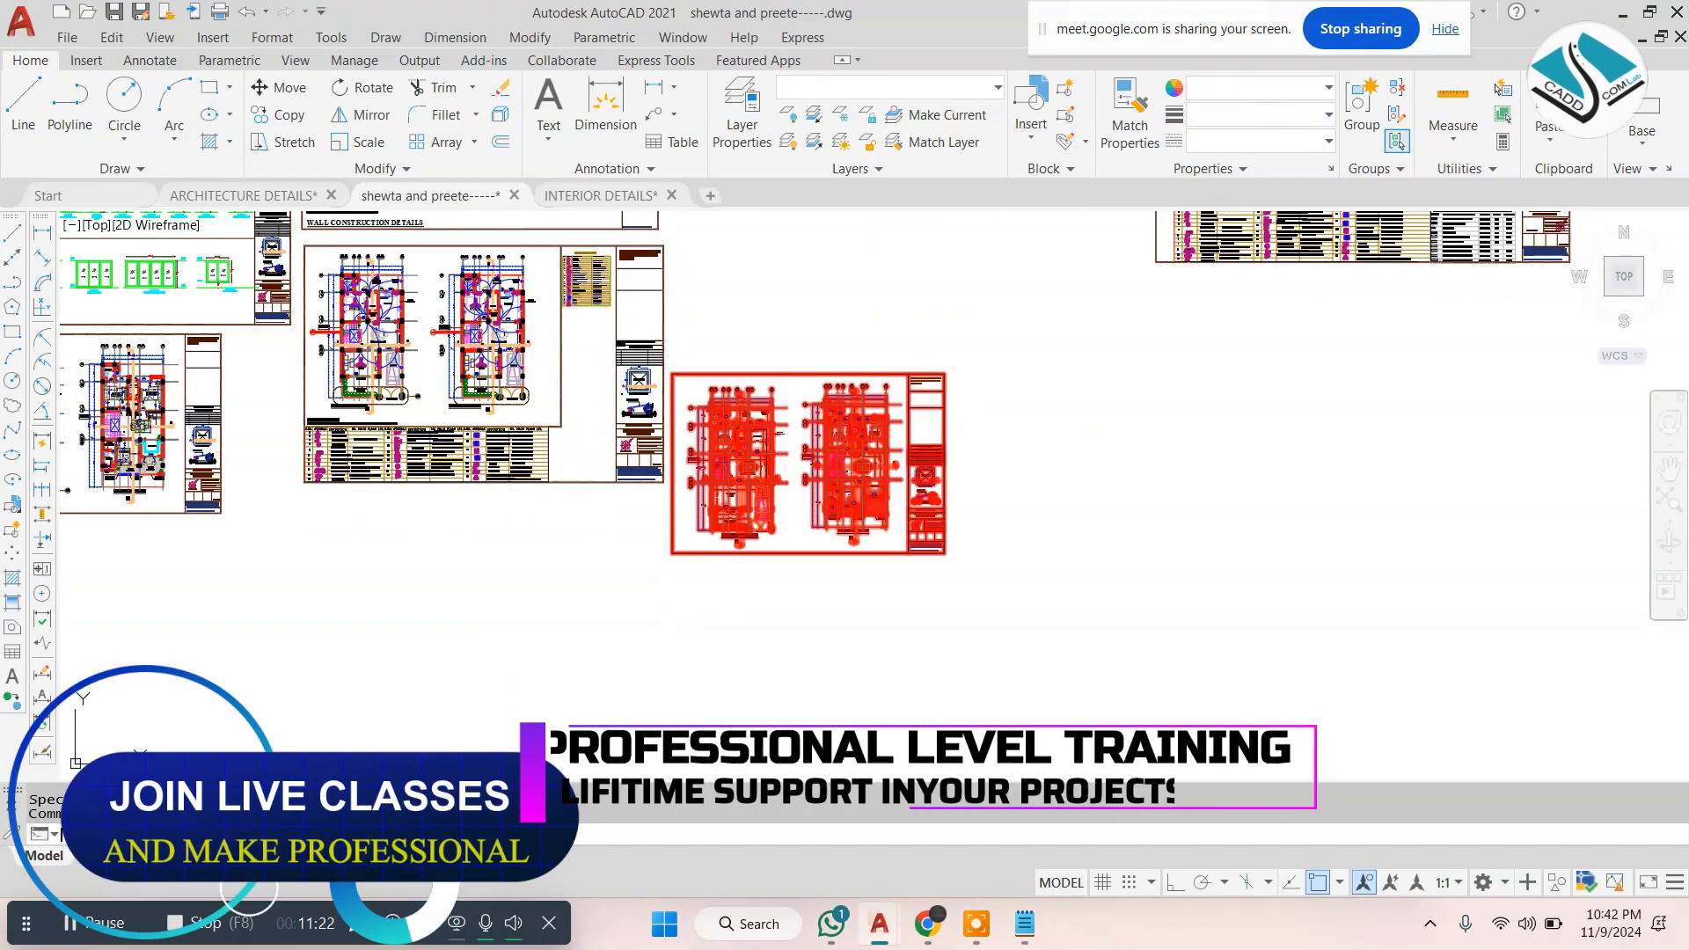
key("Delete")
middle_click_drag(552, 450, 807, 625)
key("Escape")
key("Escape")
Examine the relocated electrical sheet and its ground floor plan around the master bedroom, dress and kitchen
scroll(749, 585, "up", 4)
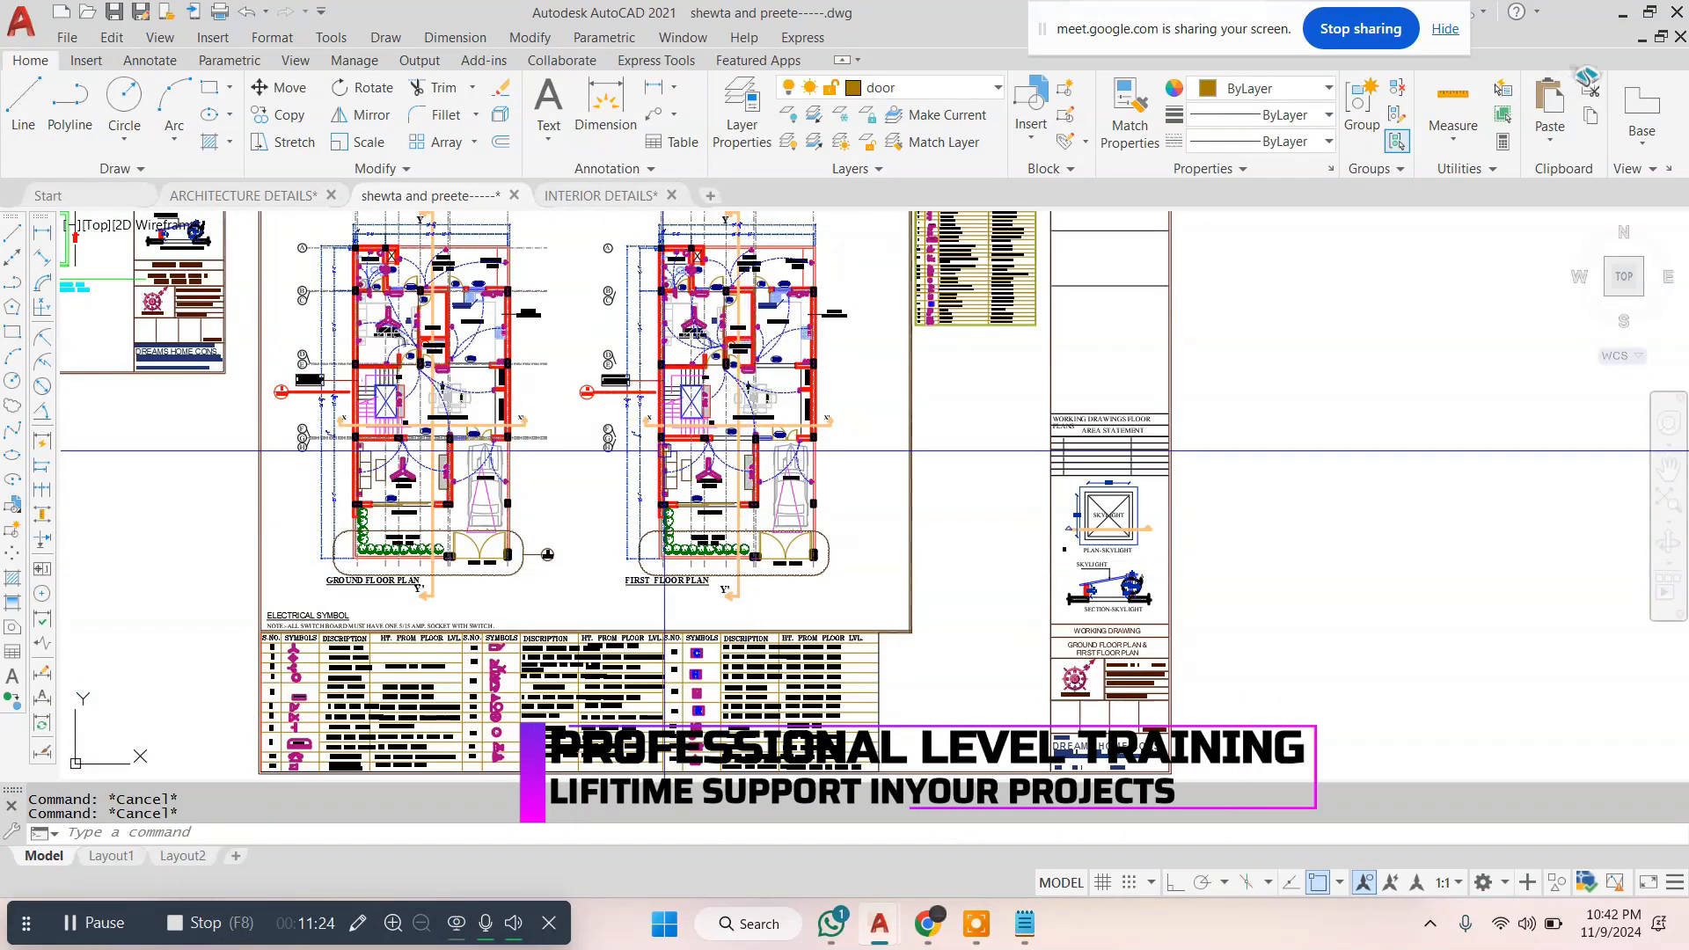
middle_click_drag(702, 483, 780, 553)
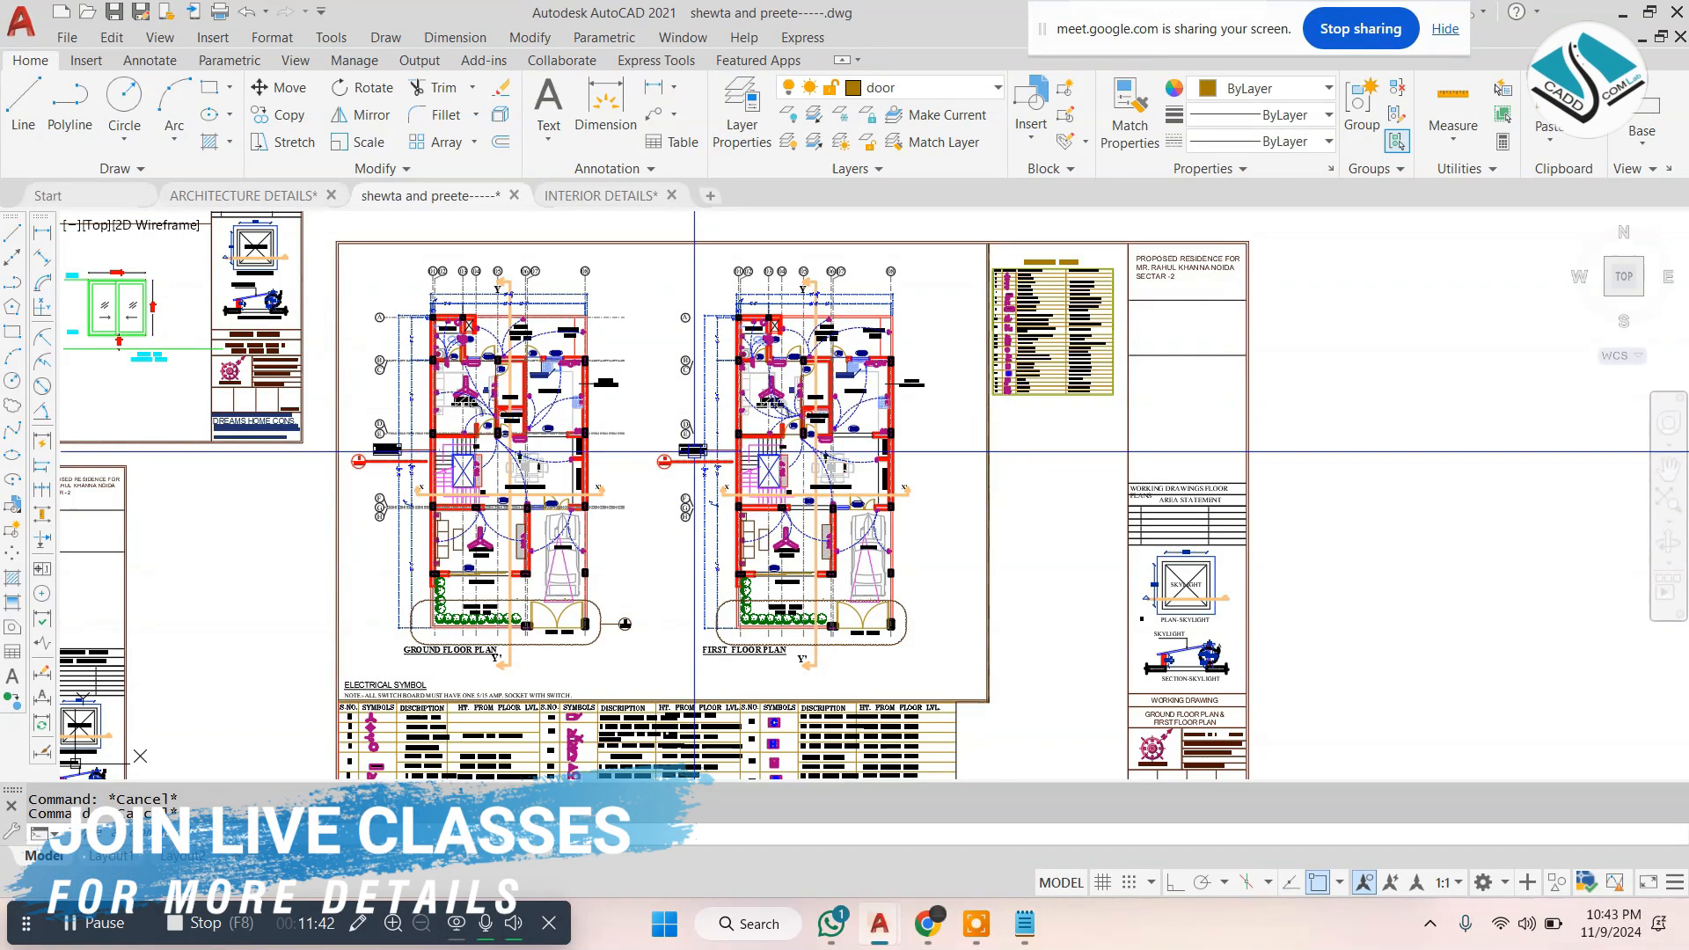
scroll(460, 378, "up", 5)
middle_click_drag(460, 378, 556, 398)
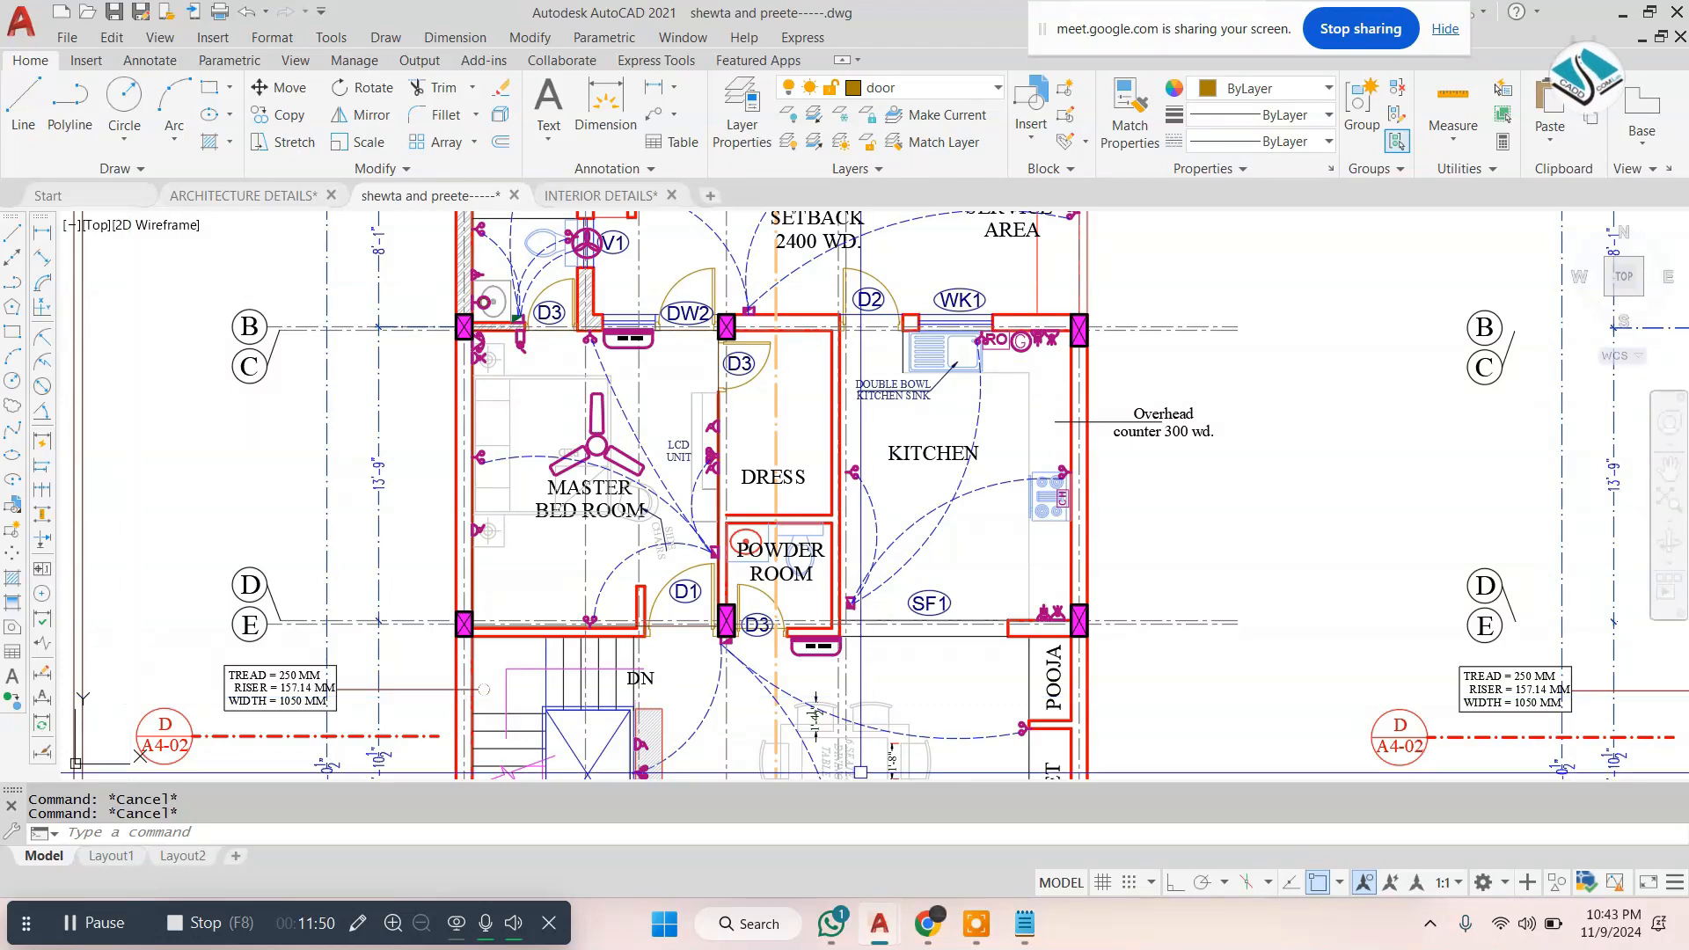
Switch to Notepad, highlight the "1-electrical details- plan -" and "2-electrical elevation- interior" lines in turn, and return to AutoCAD
left_click(1024, 923)
left_click_drag(1090, 341, 197, 347)
left_click_drag(1260, 410, 190, 410)
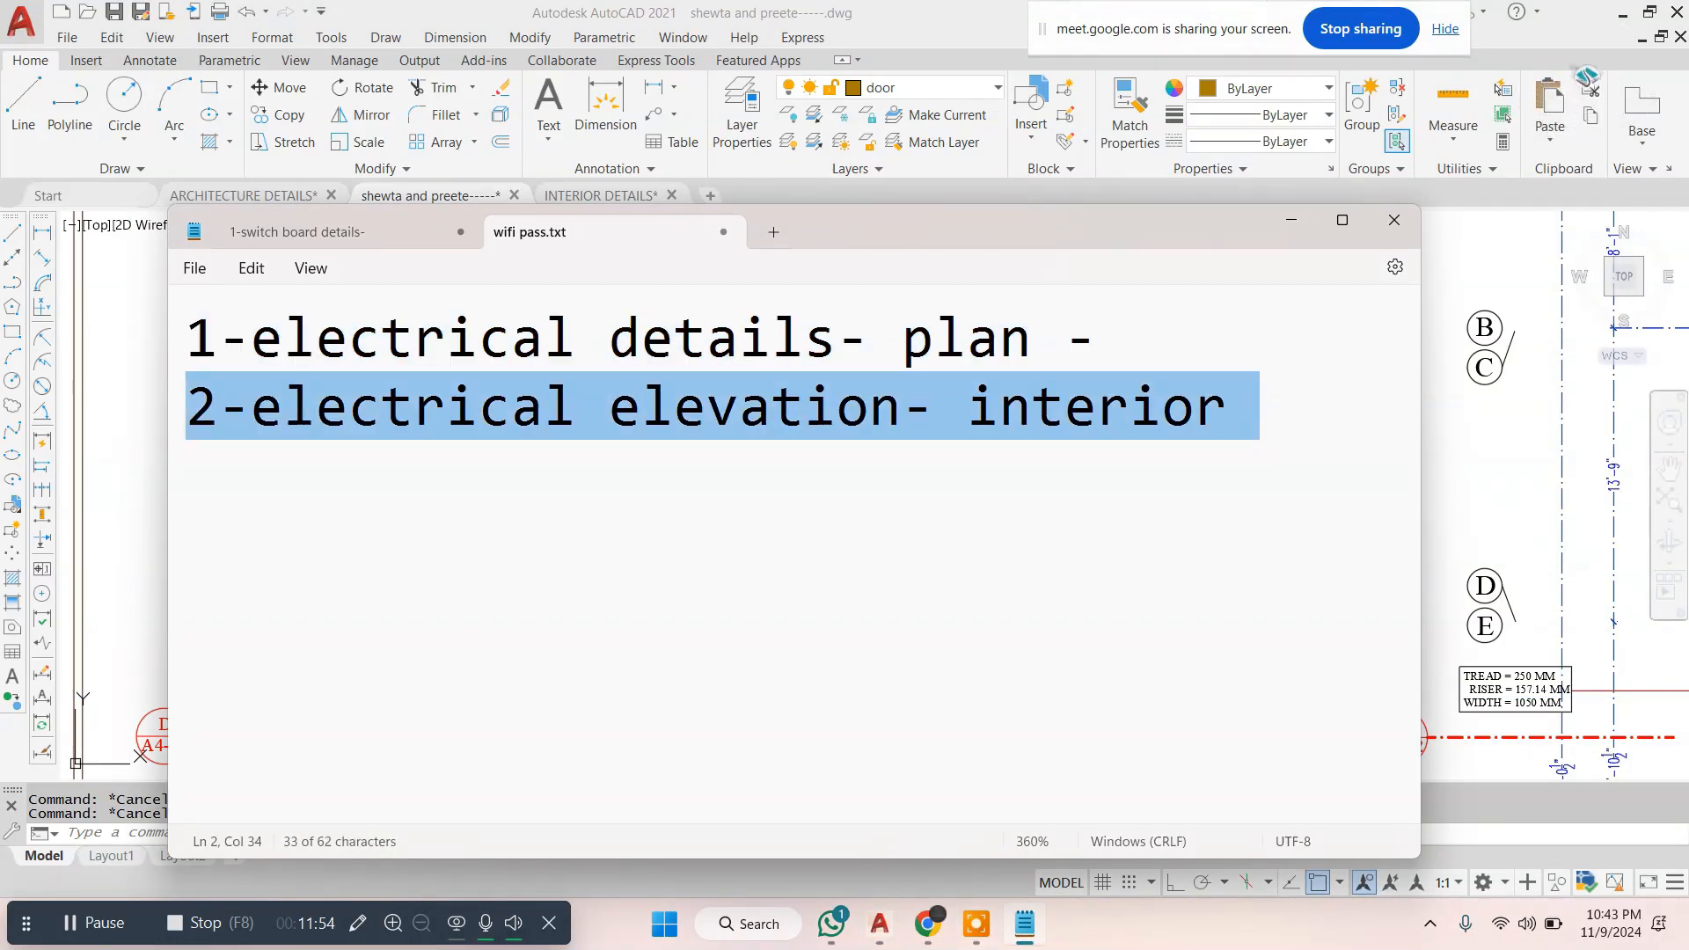
key("alt+Tab")
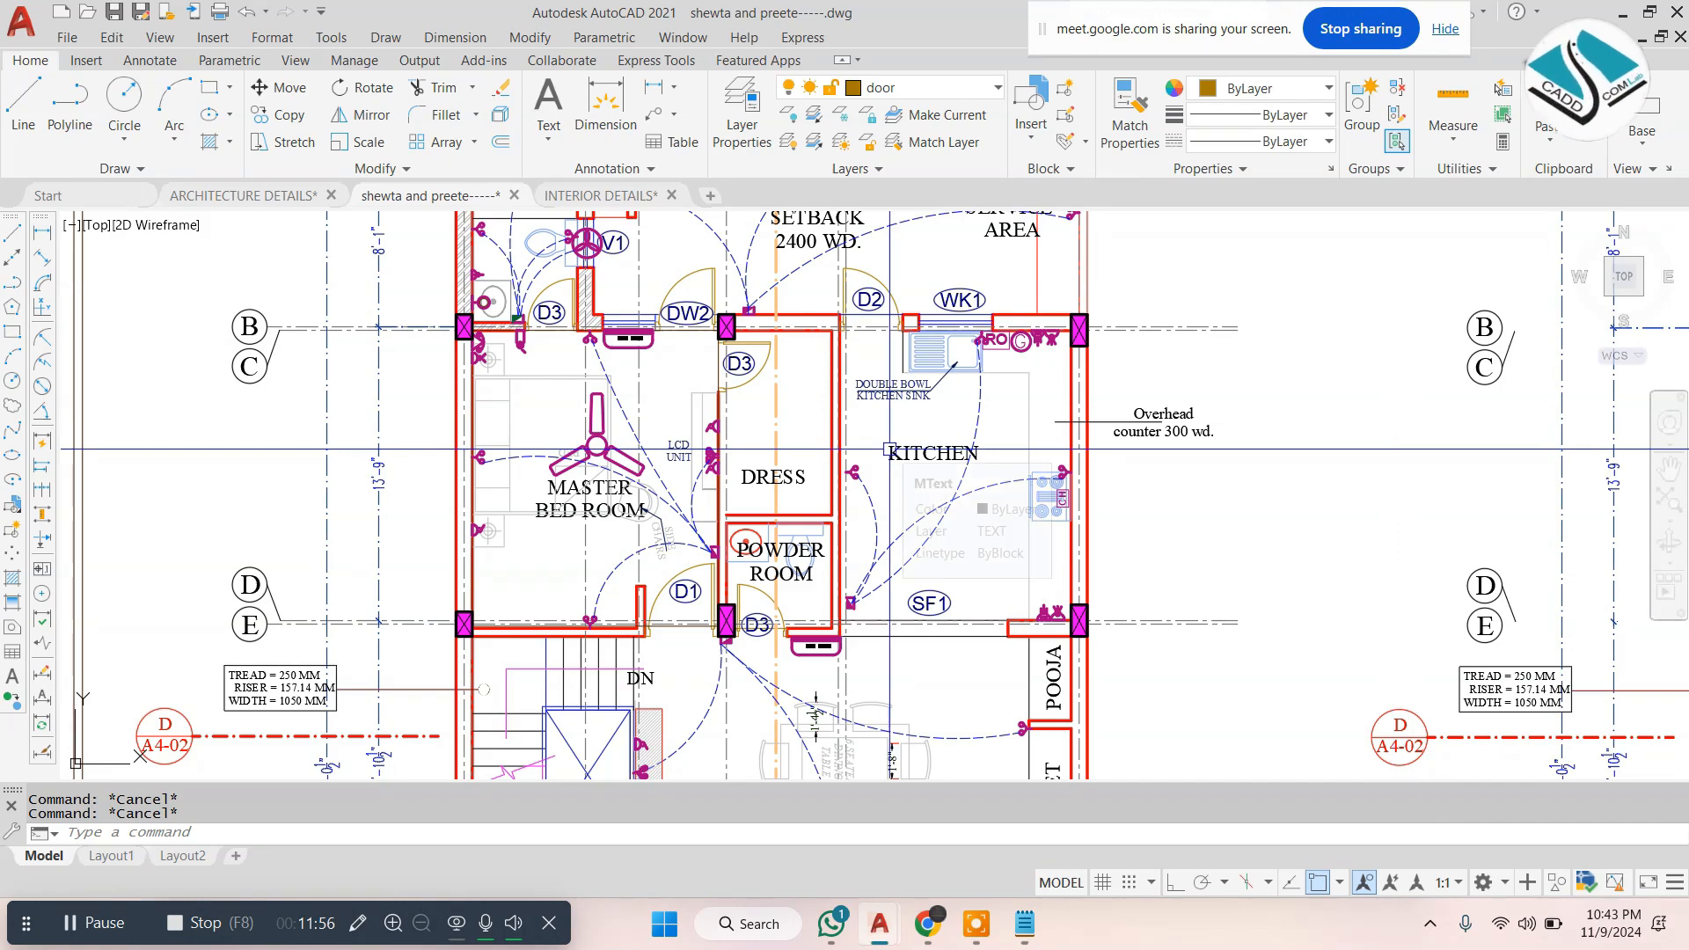
Examine the ground floor master bedroom's fan, LCD unit and wall points together with the kitchen wiring arcs
scroll(889, 450, "down", 5)
scroll(903, 438, "up", 5)
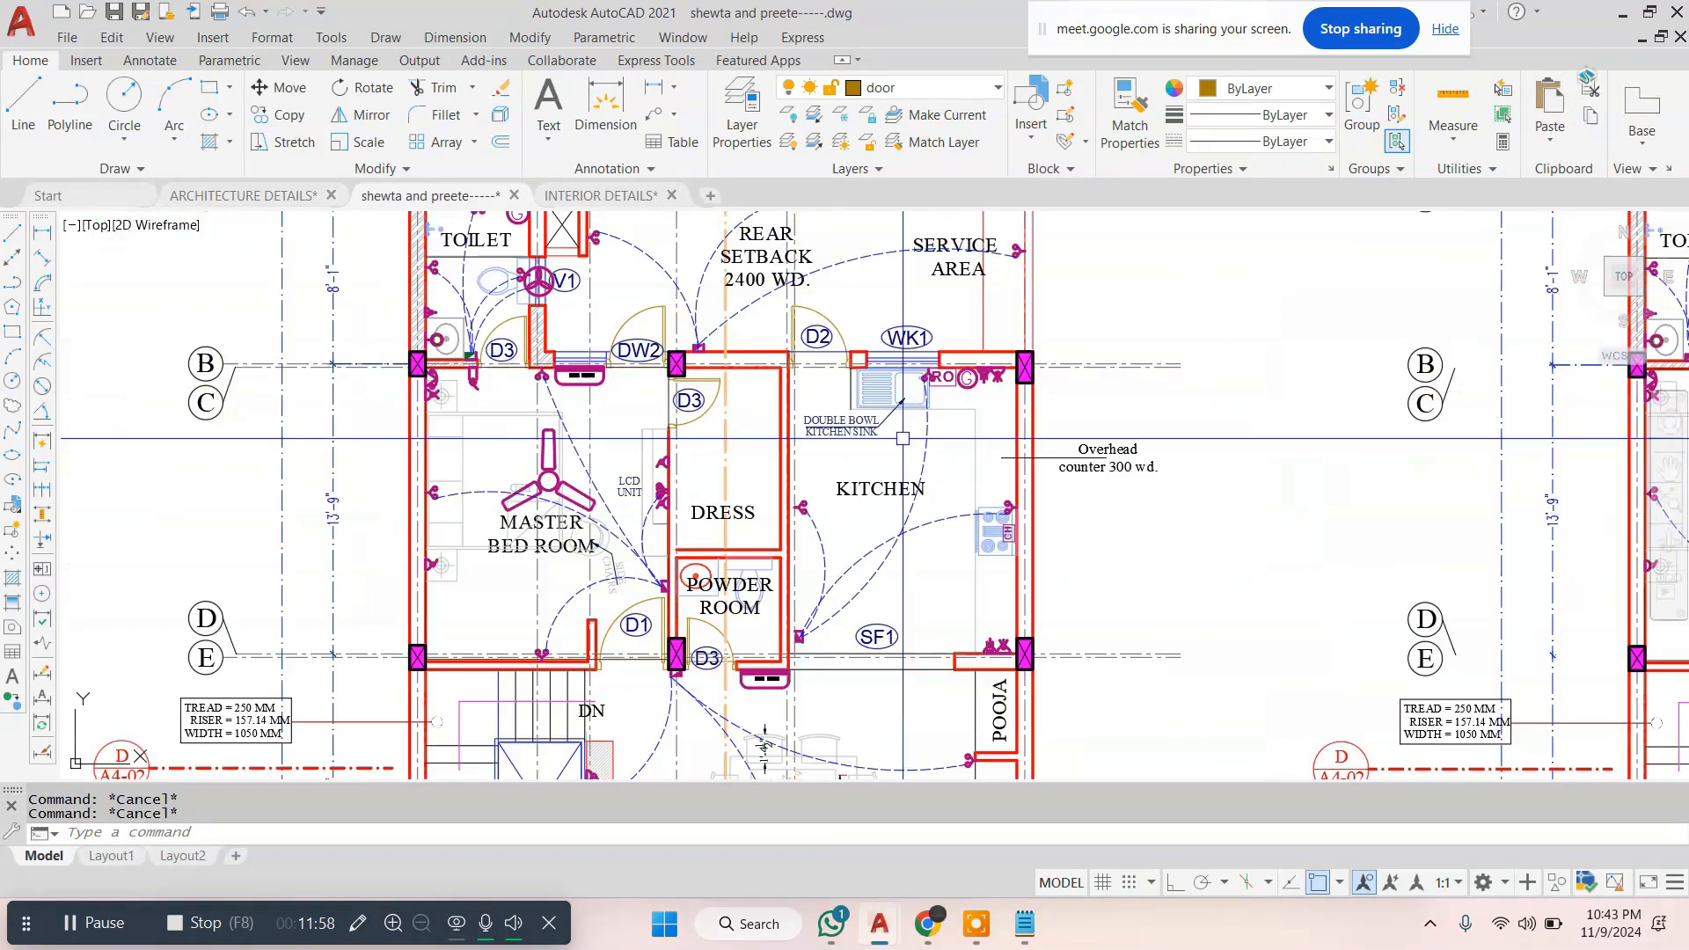
middle_click_drag(625, 472, 805, 410)
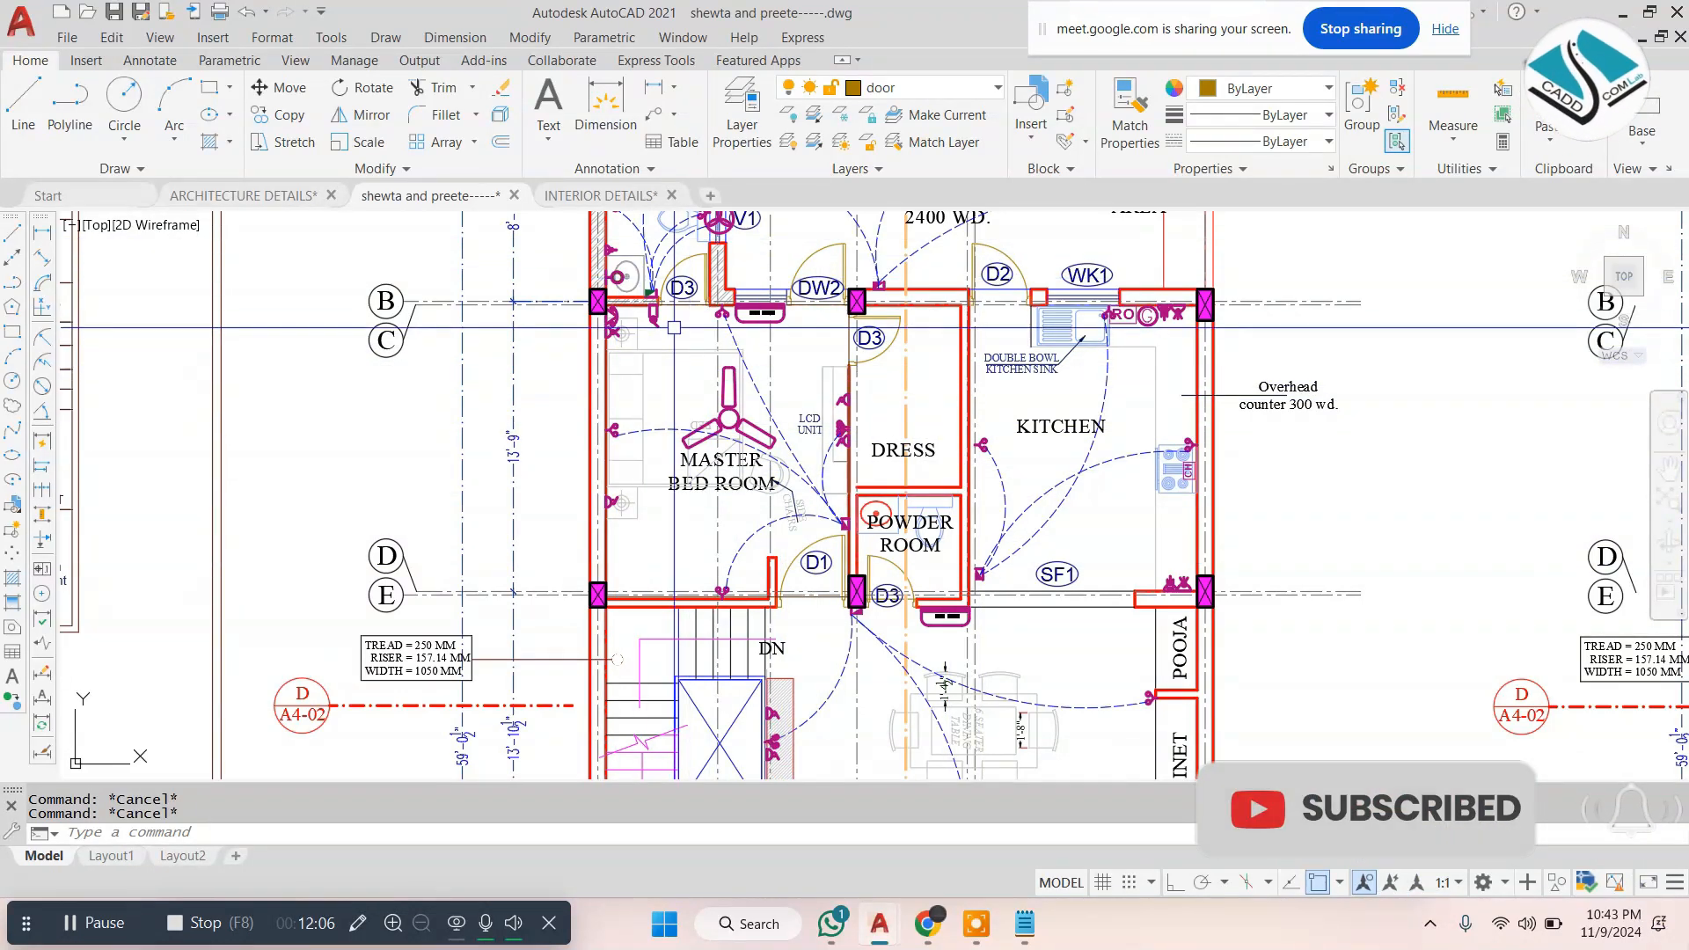
scroll(726, 421, "up", 3)
scroll(727, 420, "down", 3)
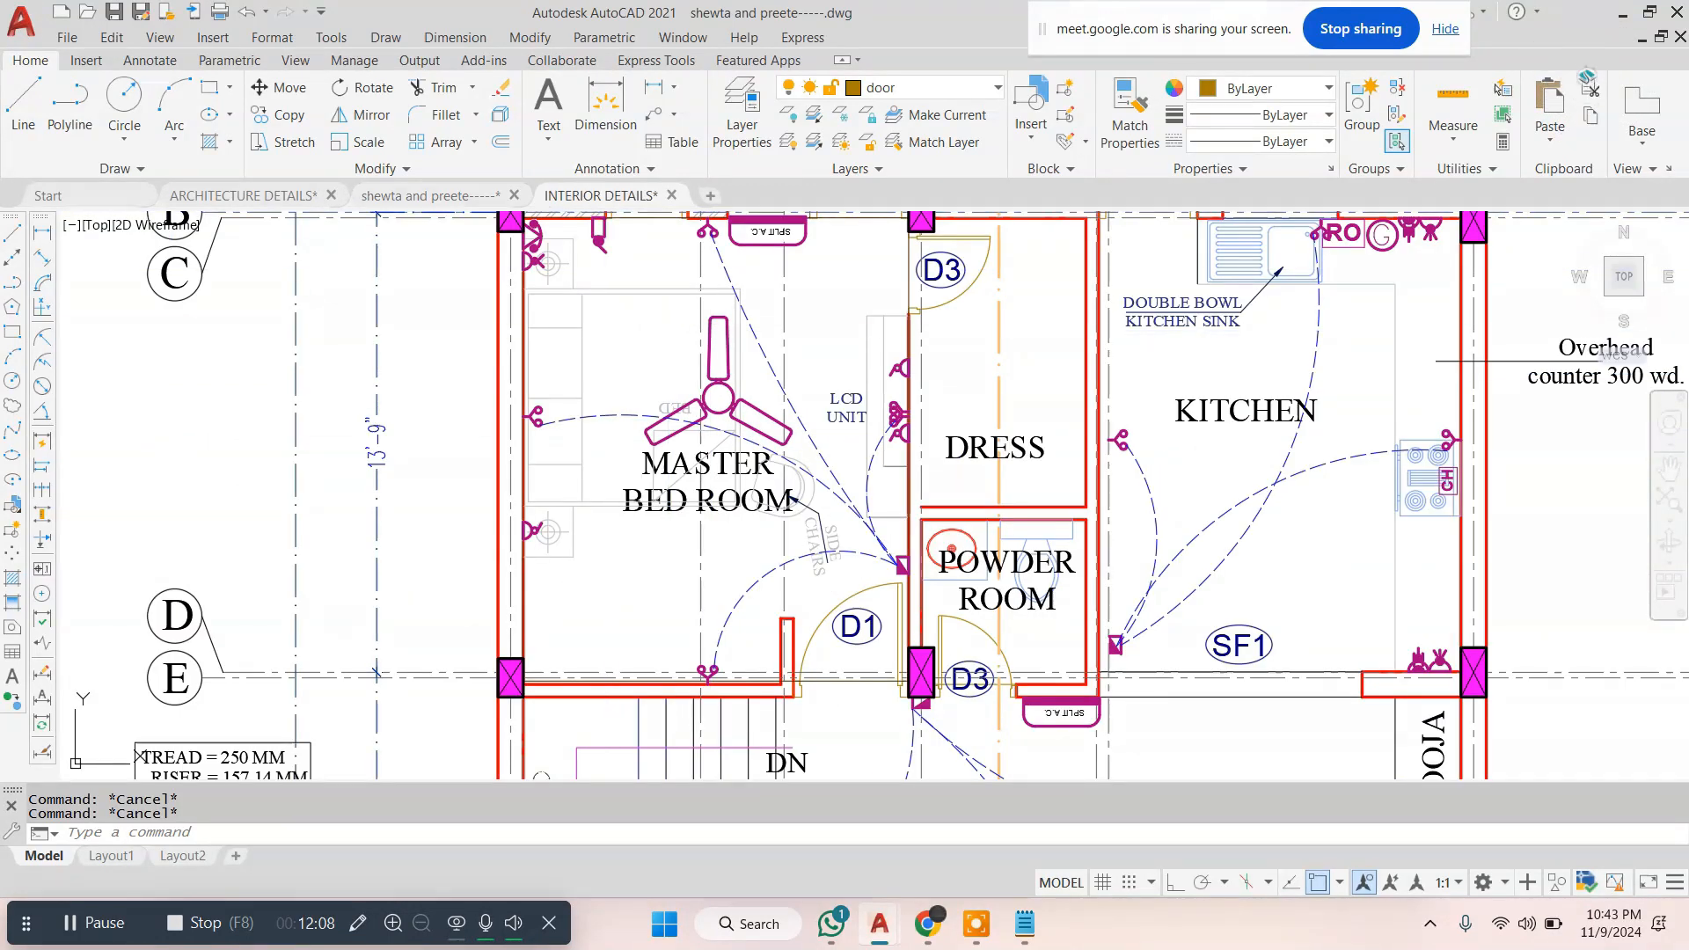
Switch to the INTERIOR DETAILS drawing and examine the master bedroom's electrical elevations, switch board modules and ceiling plan
key("ctrl+Tab")
scroll(973, 358, "down", 6)
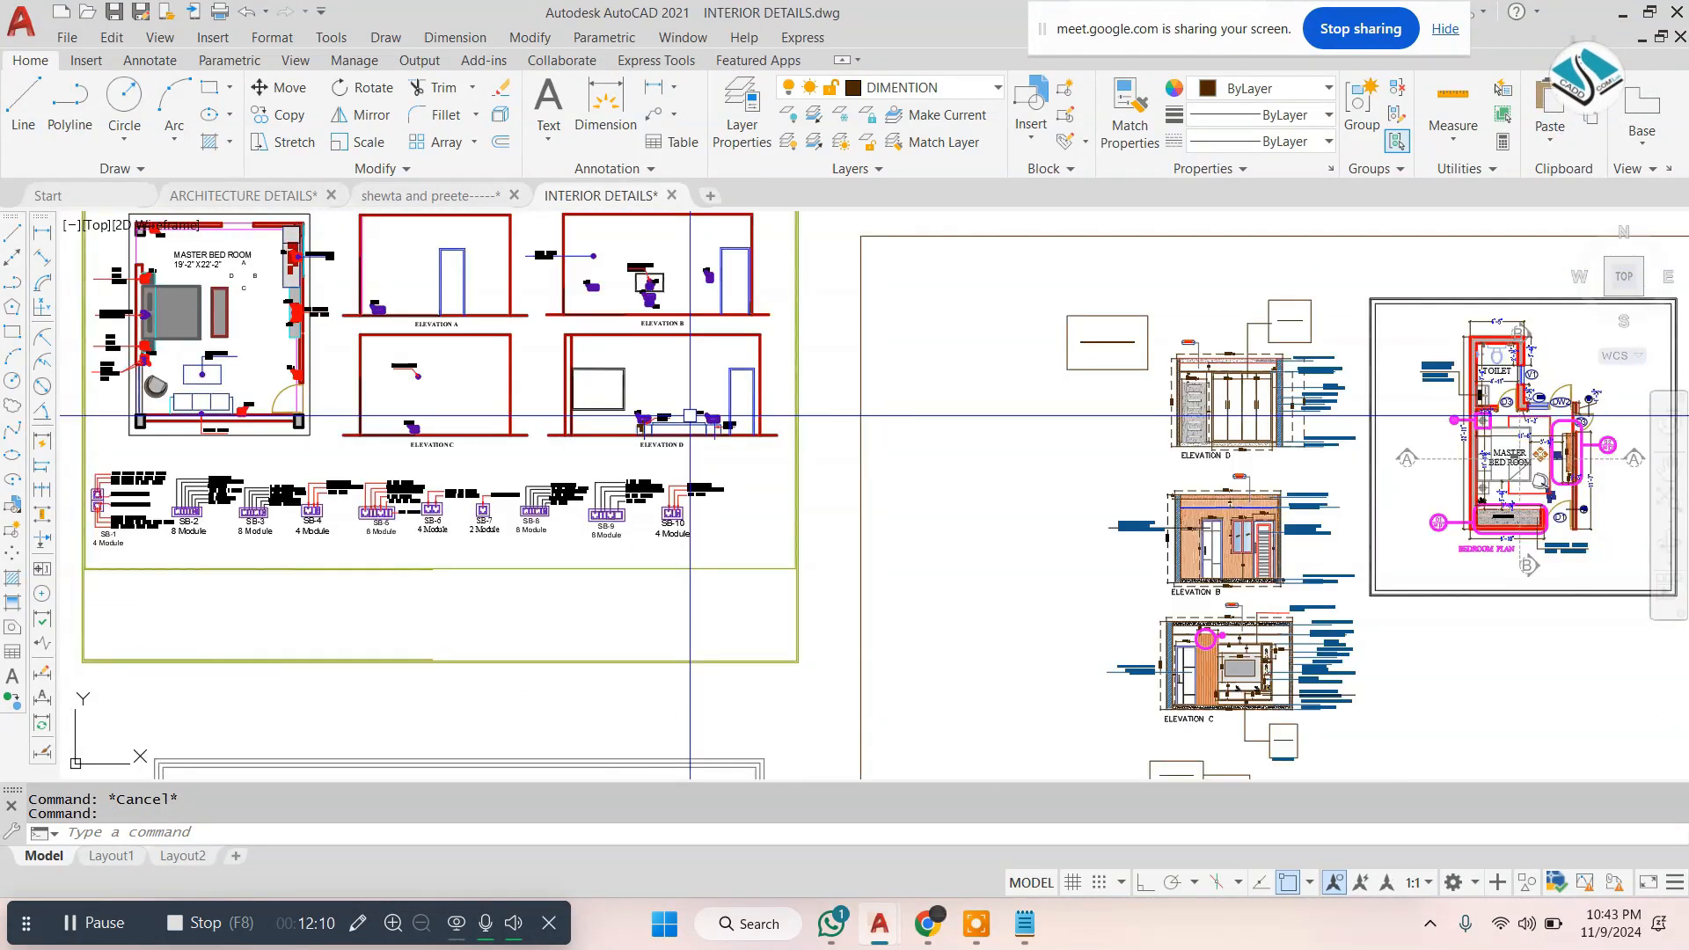
scroll(632, 498, "up", 3)
scroll(631, 498, "up", 5)
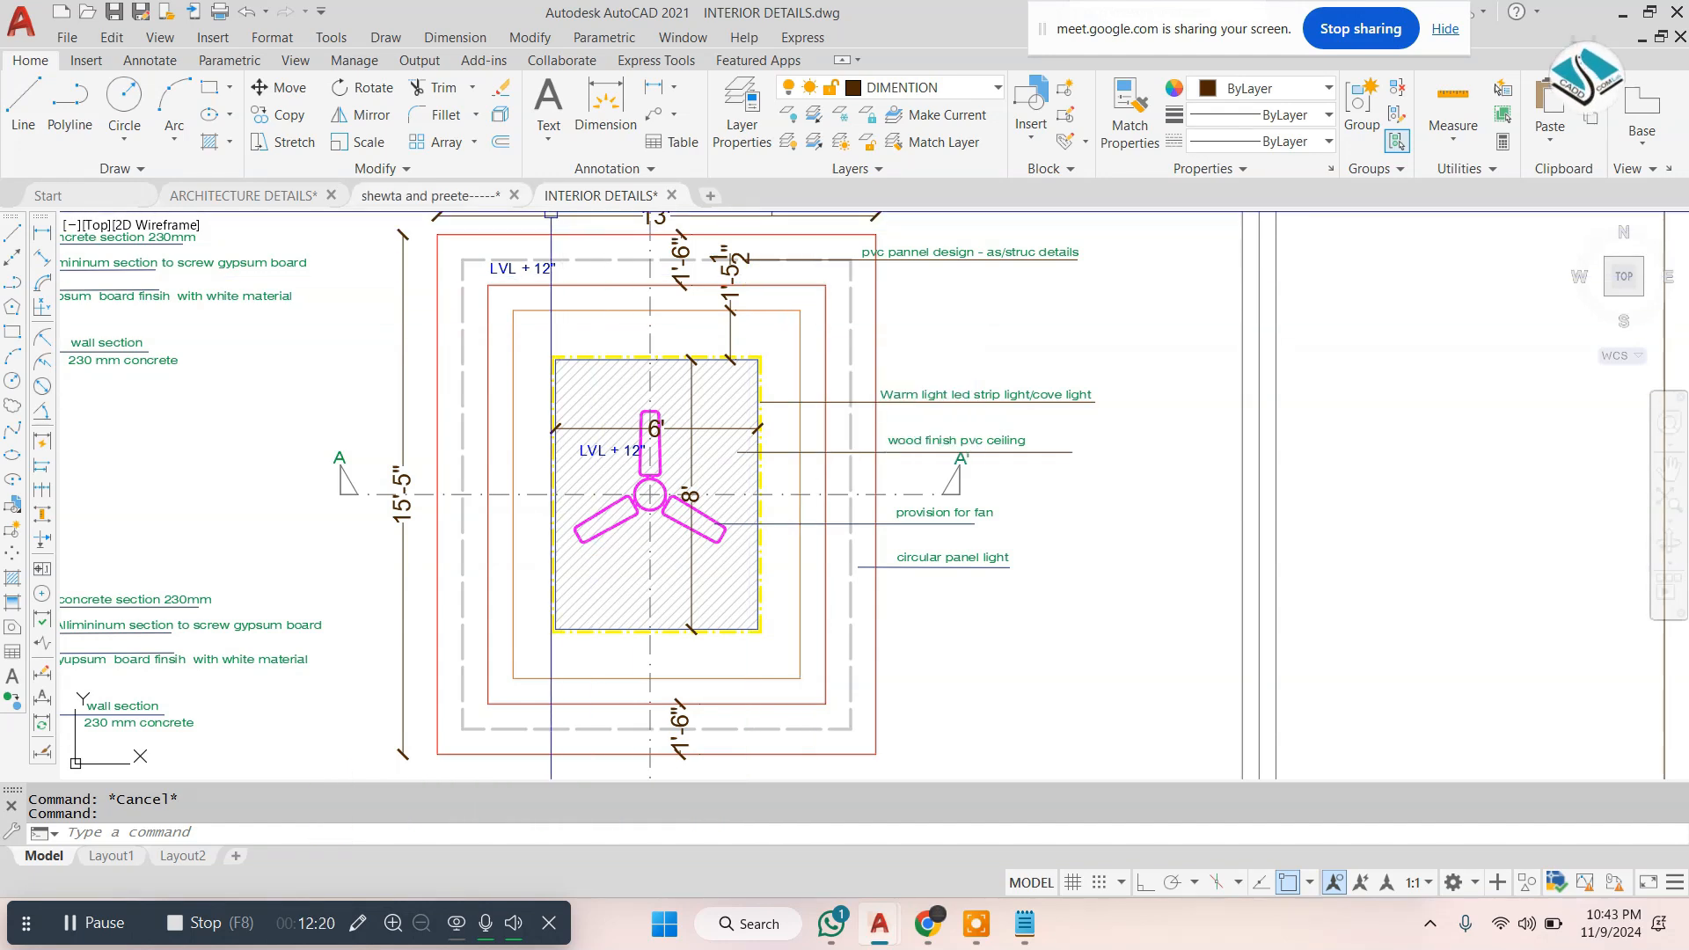
Return to the house's electrical plan drawing and examine the master bedroom switch board near door D1 and its wiring arcs
left_click(479, 196)
middle_click_drag(789, 435, 752, 481)
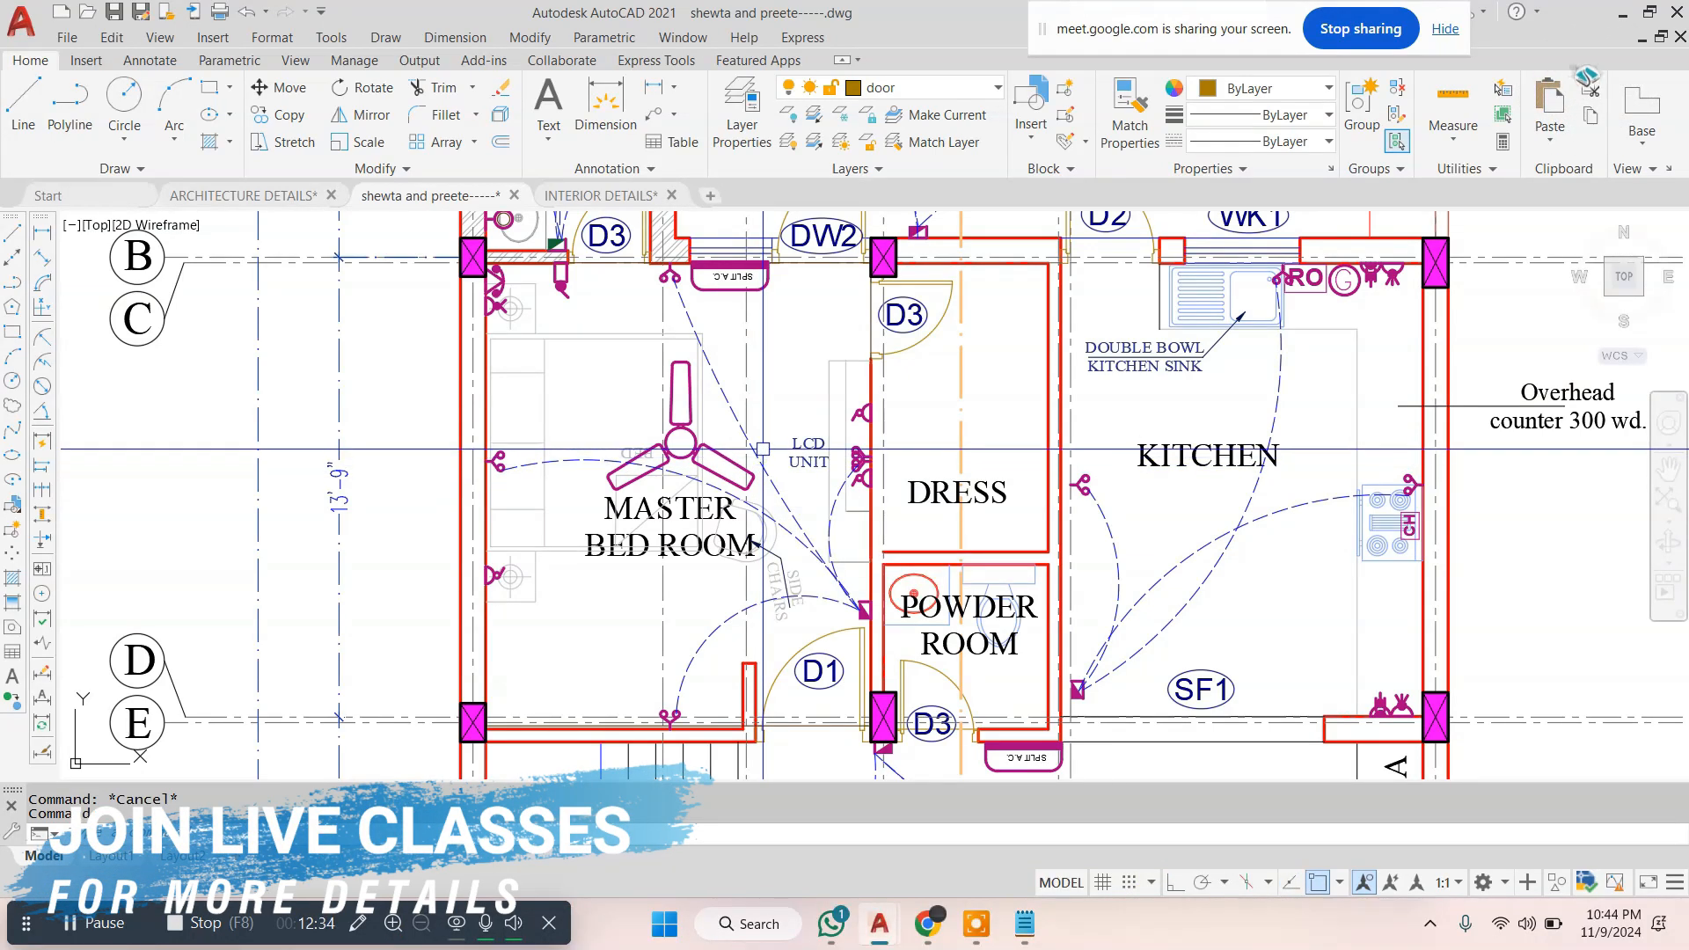
scroll(615, 475, "down", 3)
scroll(697, 407, "up", 3)
middle_click_drag(850, 612, 792, 373)
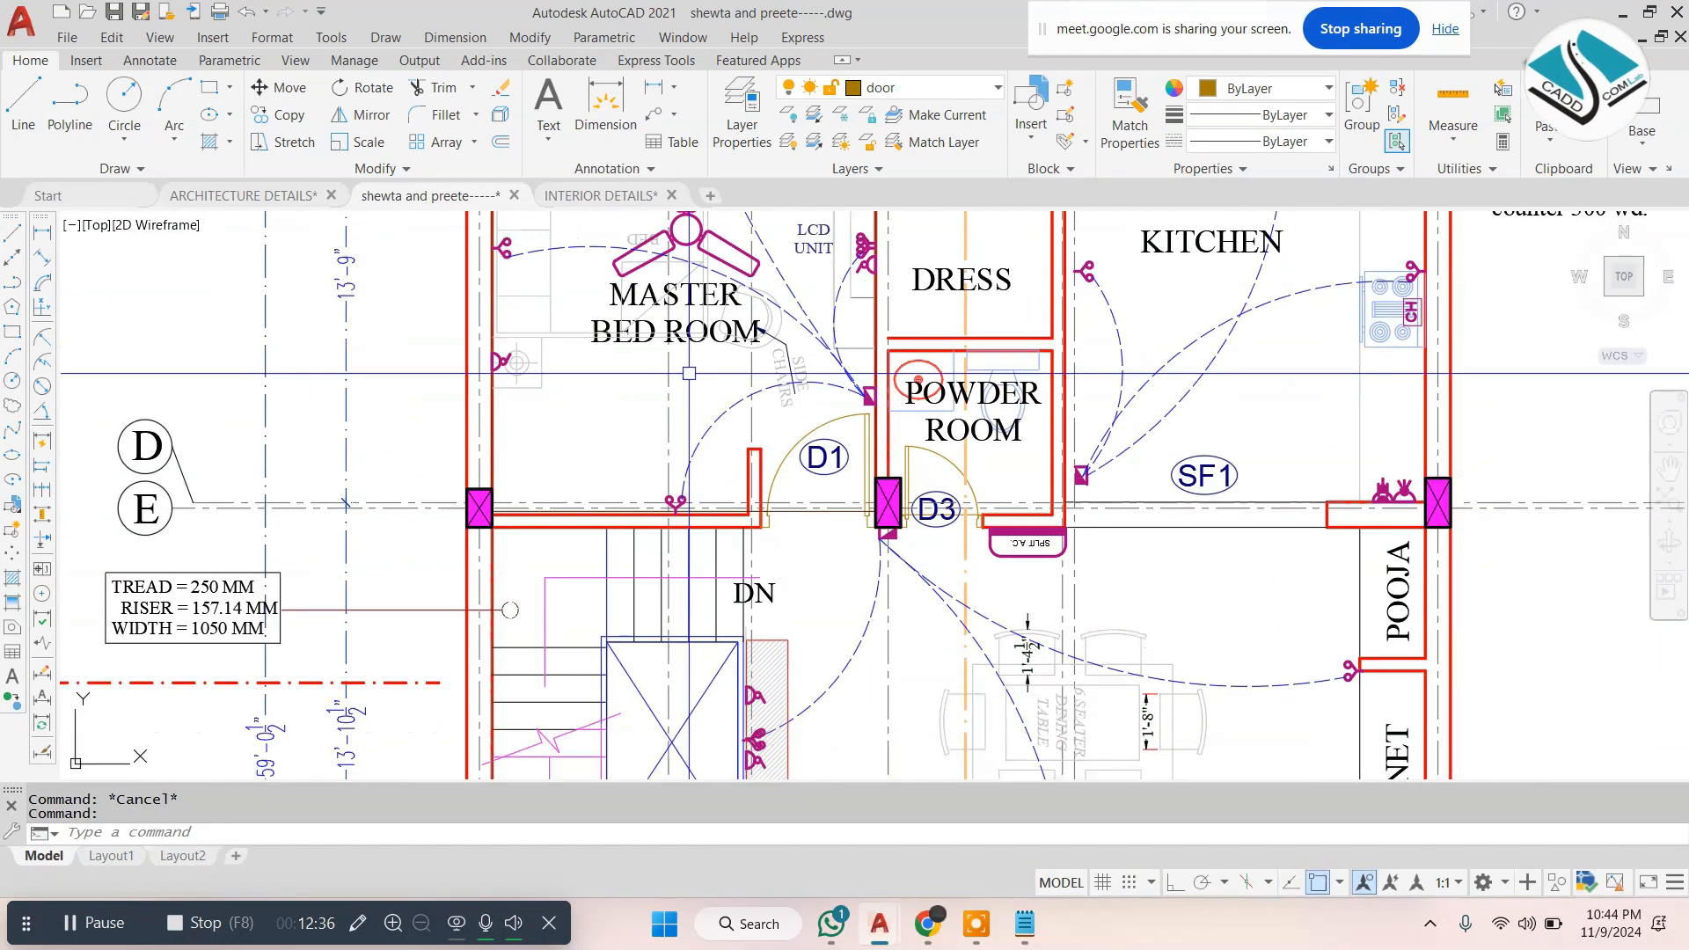
middle_click_drag(690, 370, 698, 415)
scroll(871, 399, "up", 6)
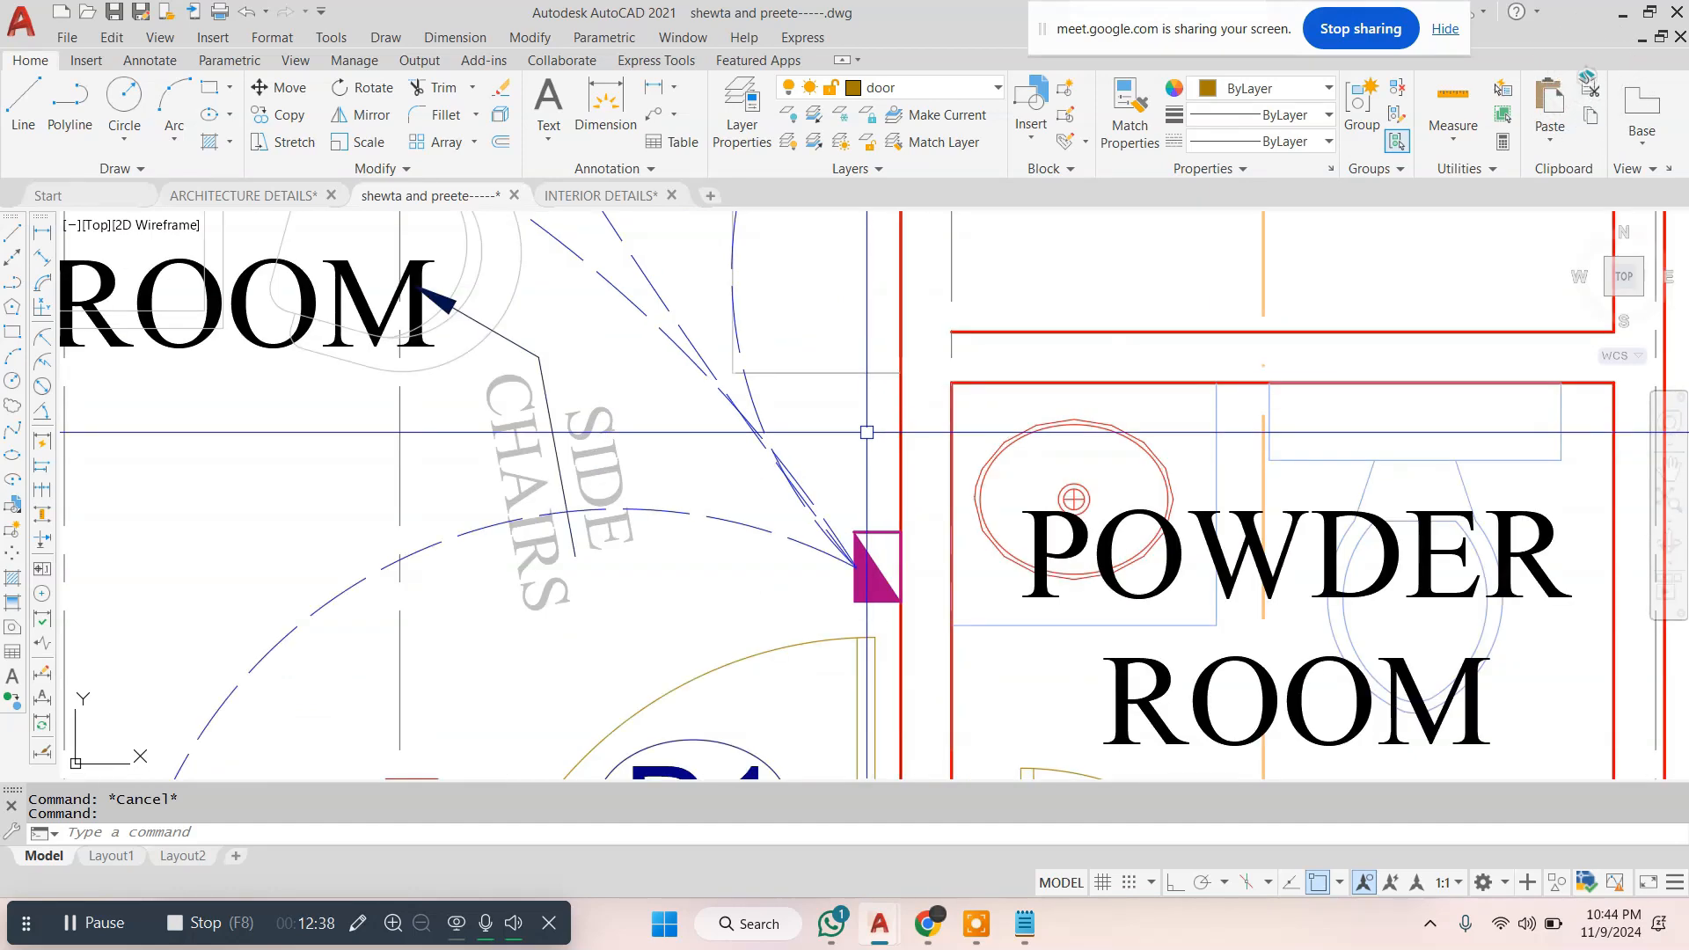
Switch to the INTERIOR DETAILS drawing and examine the bedroom's SB2 switch board, the switch board module details and the ceiling plan sheet
scroll(913, 596, "up", 2)
left_click(601, 195)
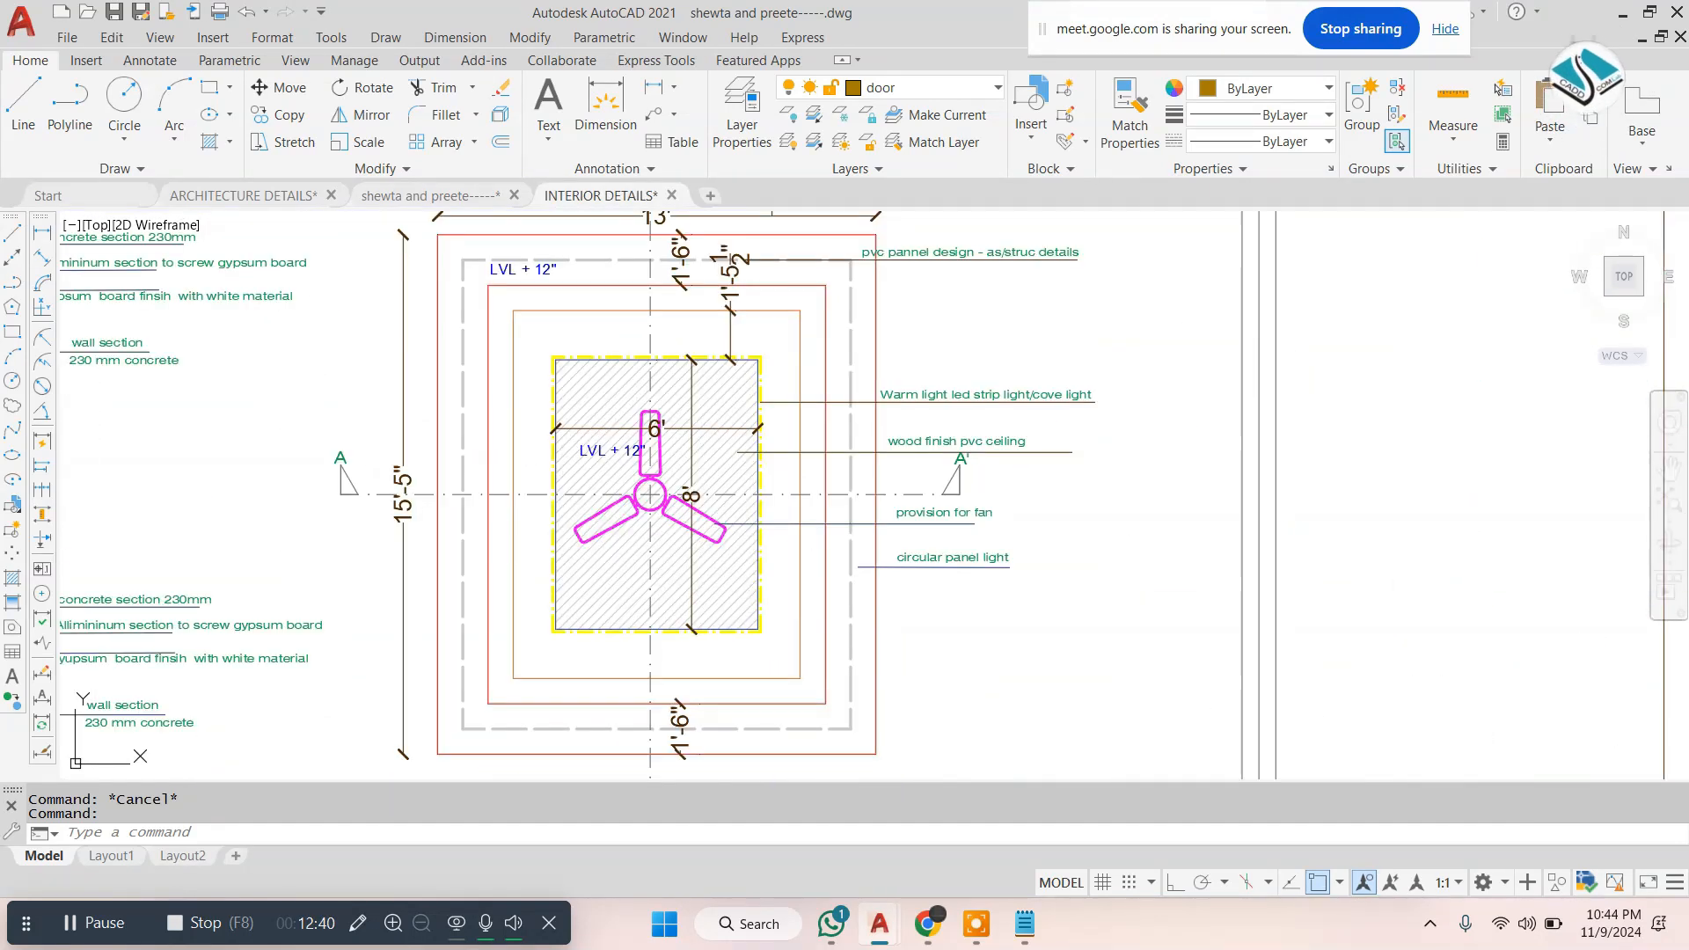
scroll(861, 508, "down", 8)
key("Escape")
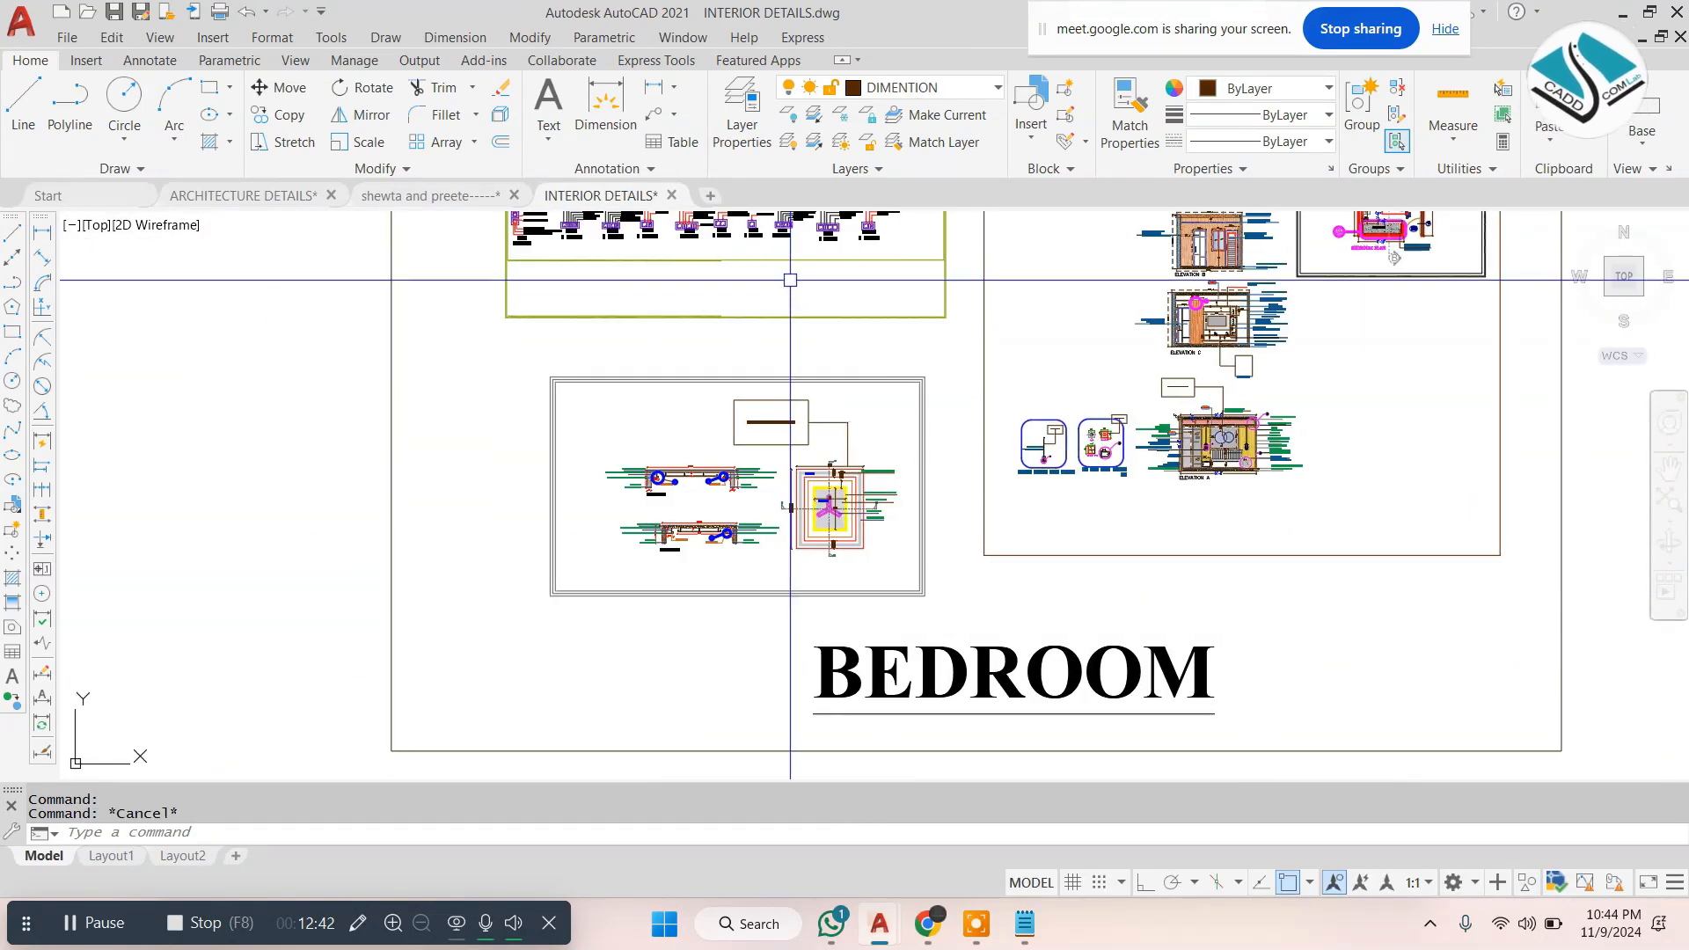
middle_click_drag(790, 280, 746, 544)
scroll(823, 411, "up", 12)
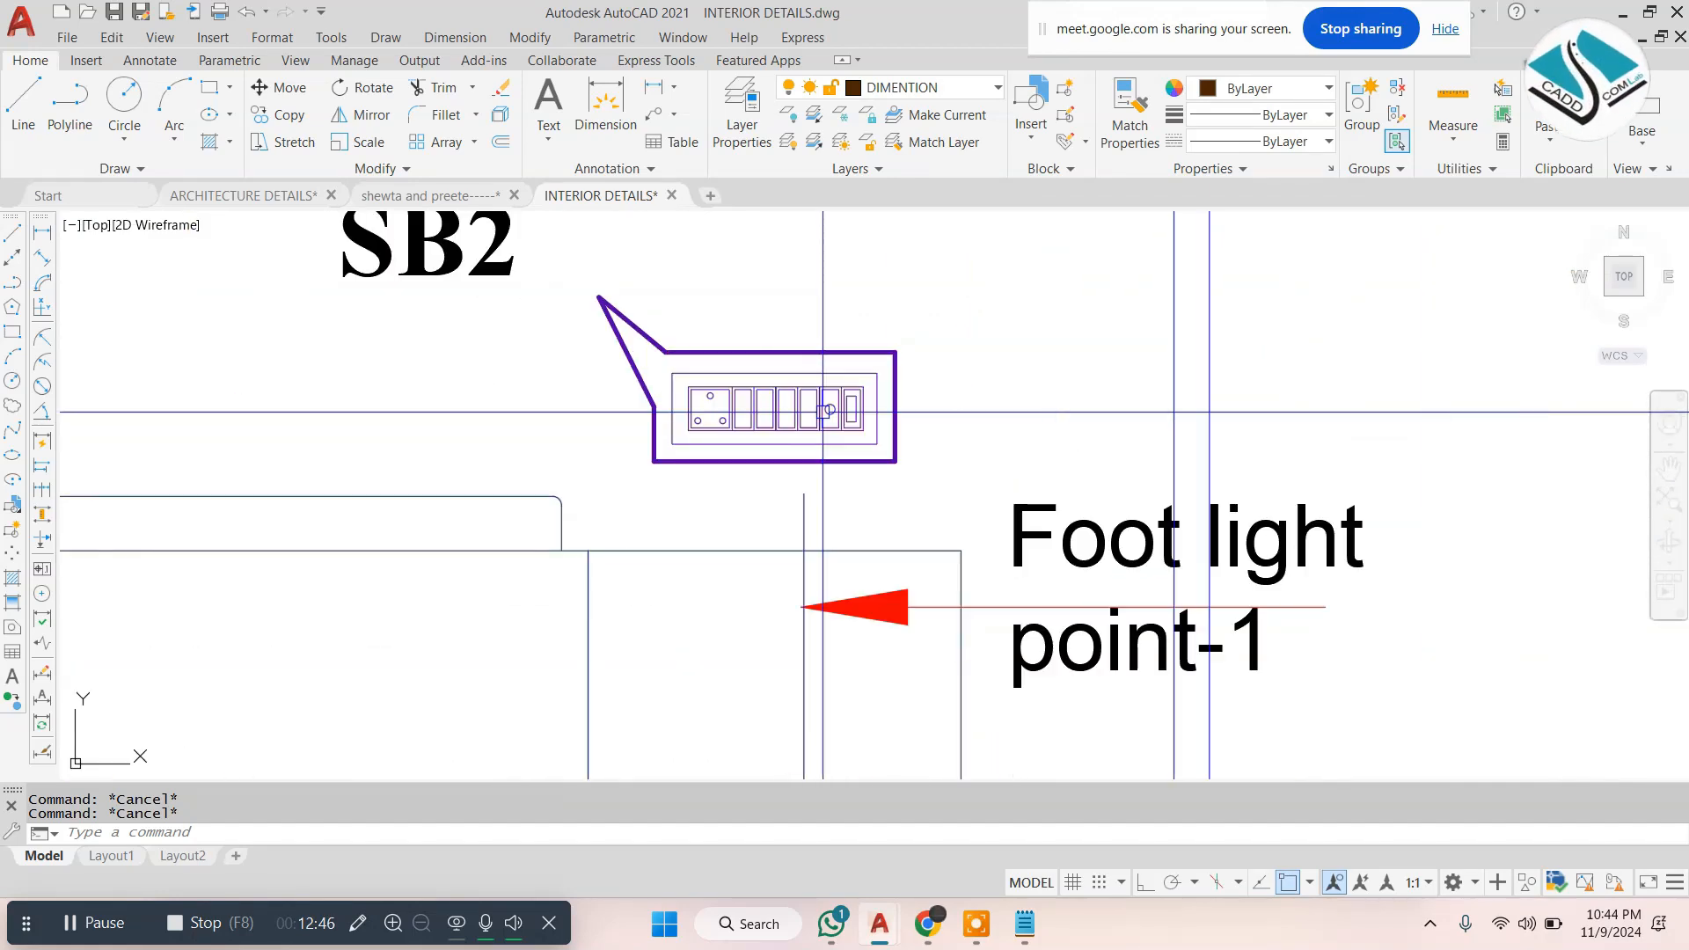
scroll(821, 411, "down", 10)
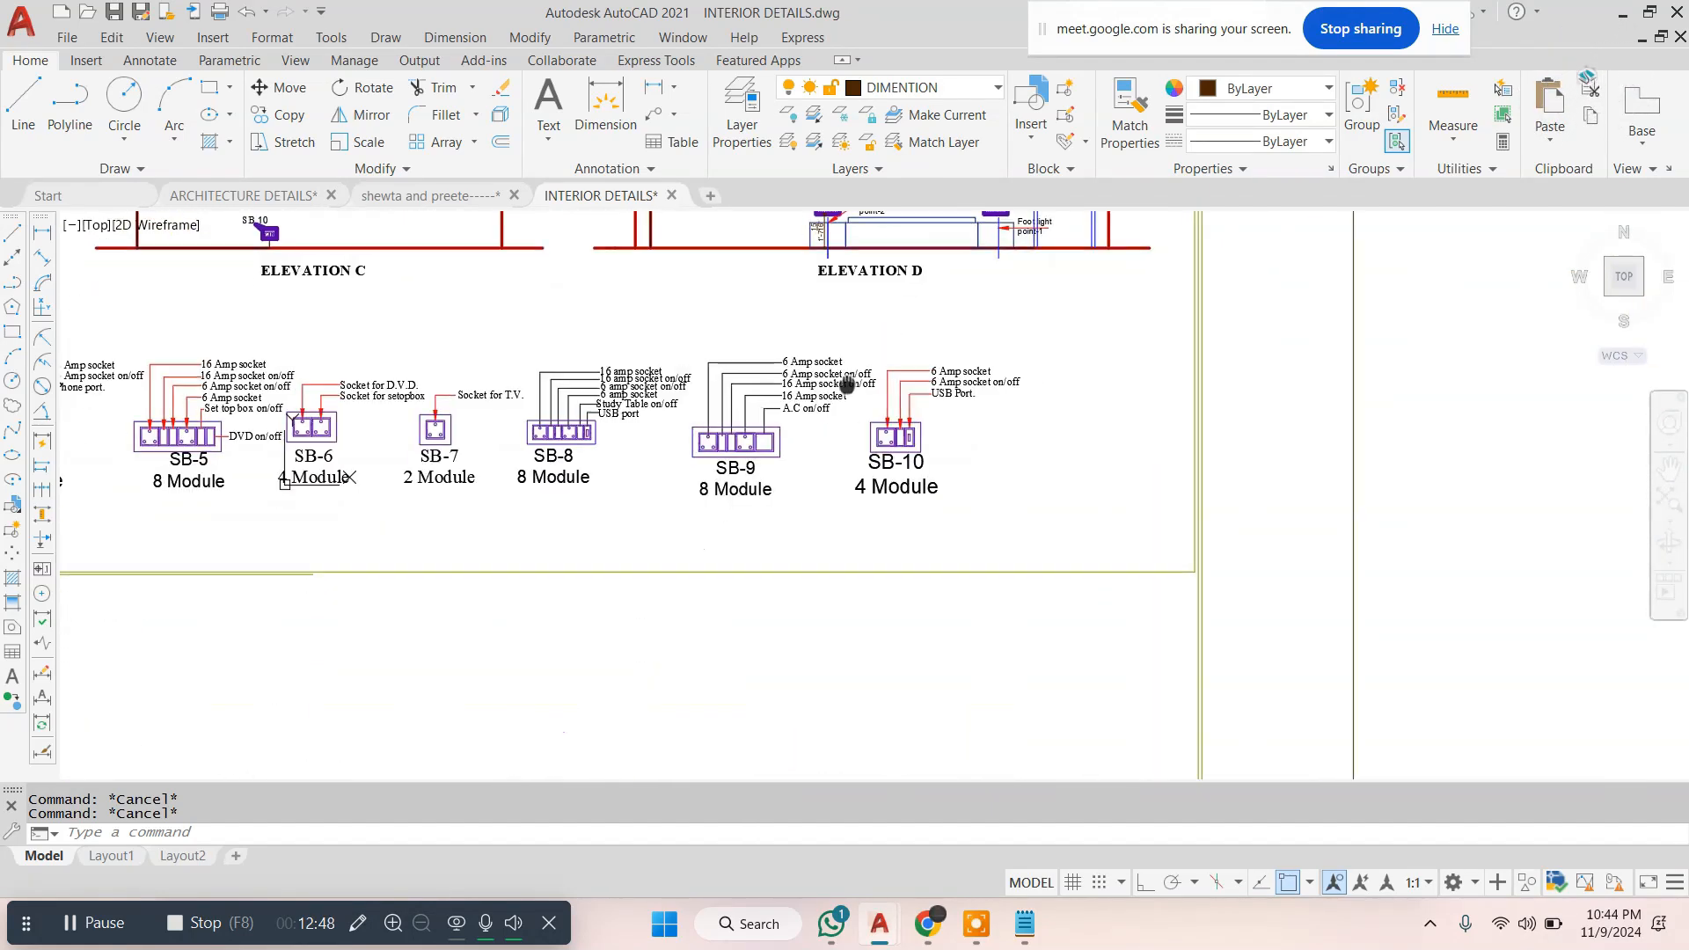
middle_click_drag(690, 603, 761, 321)
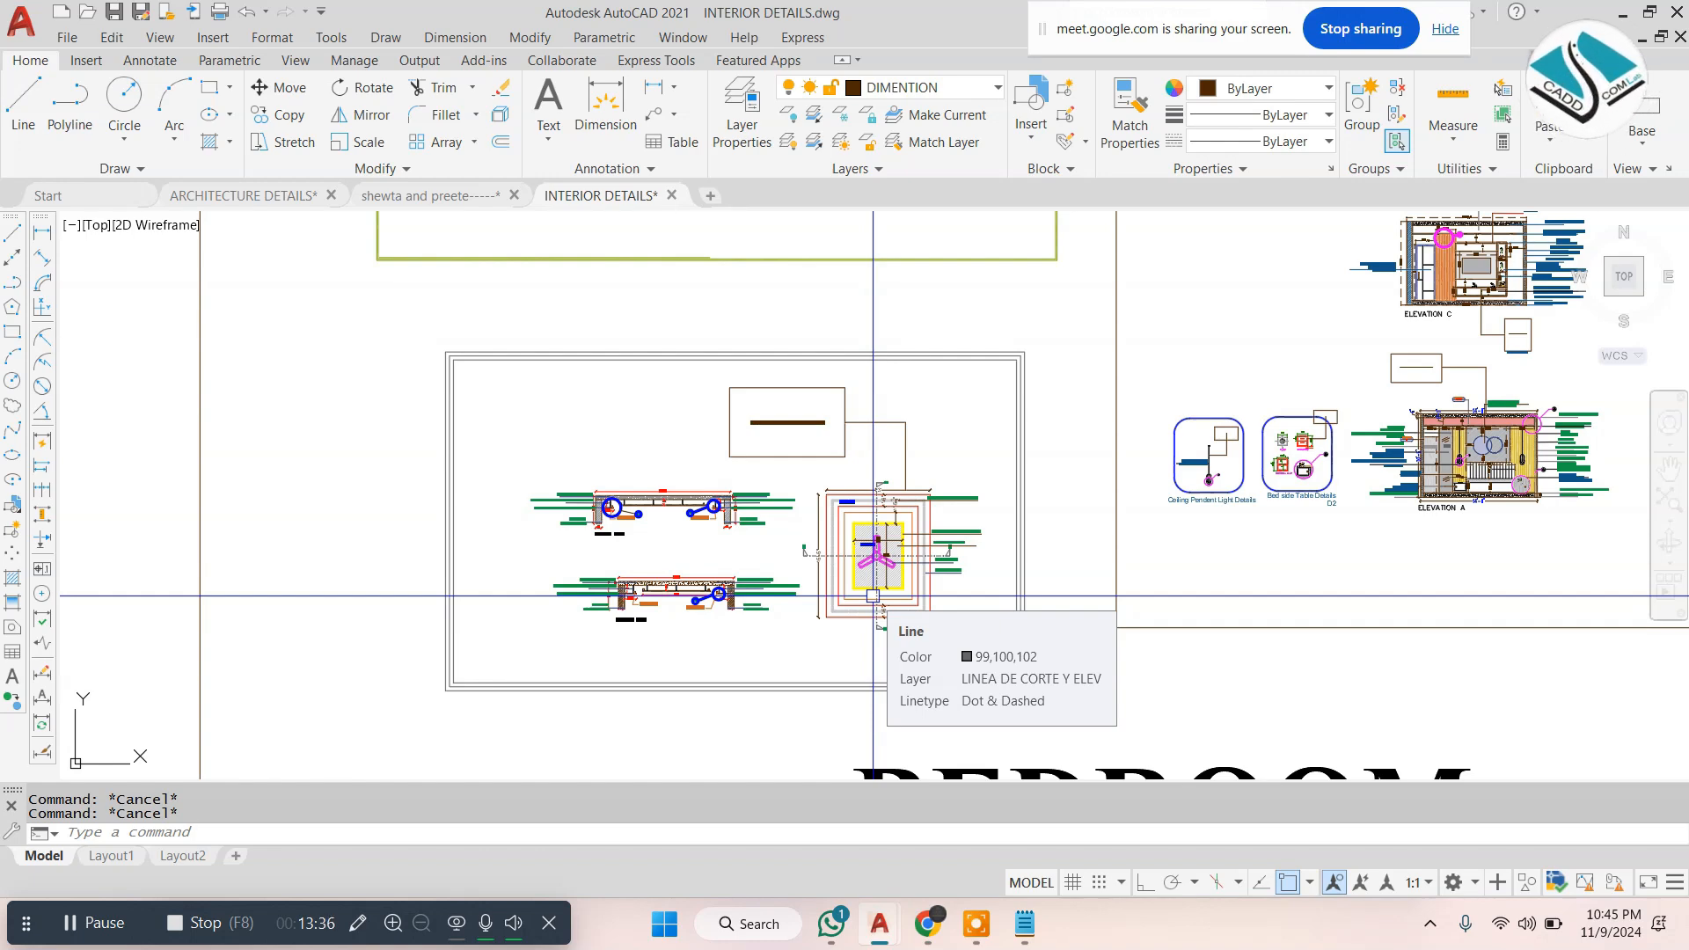
scroll(873, 595, "down", 5)
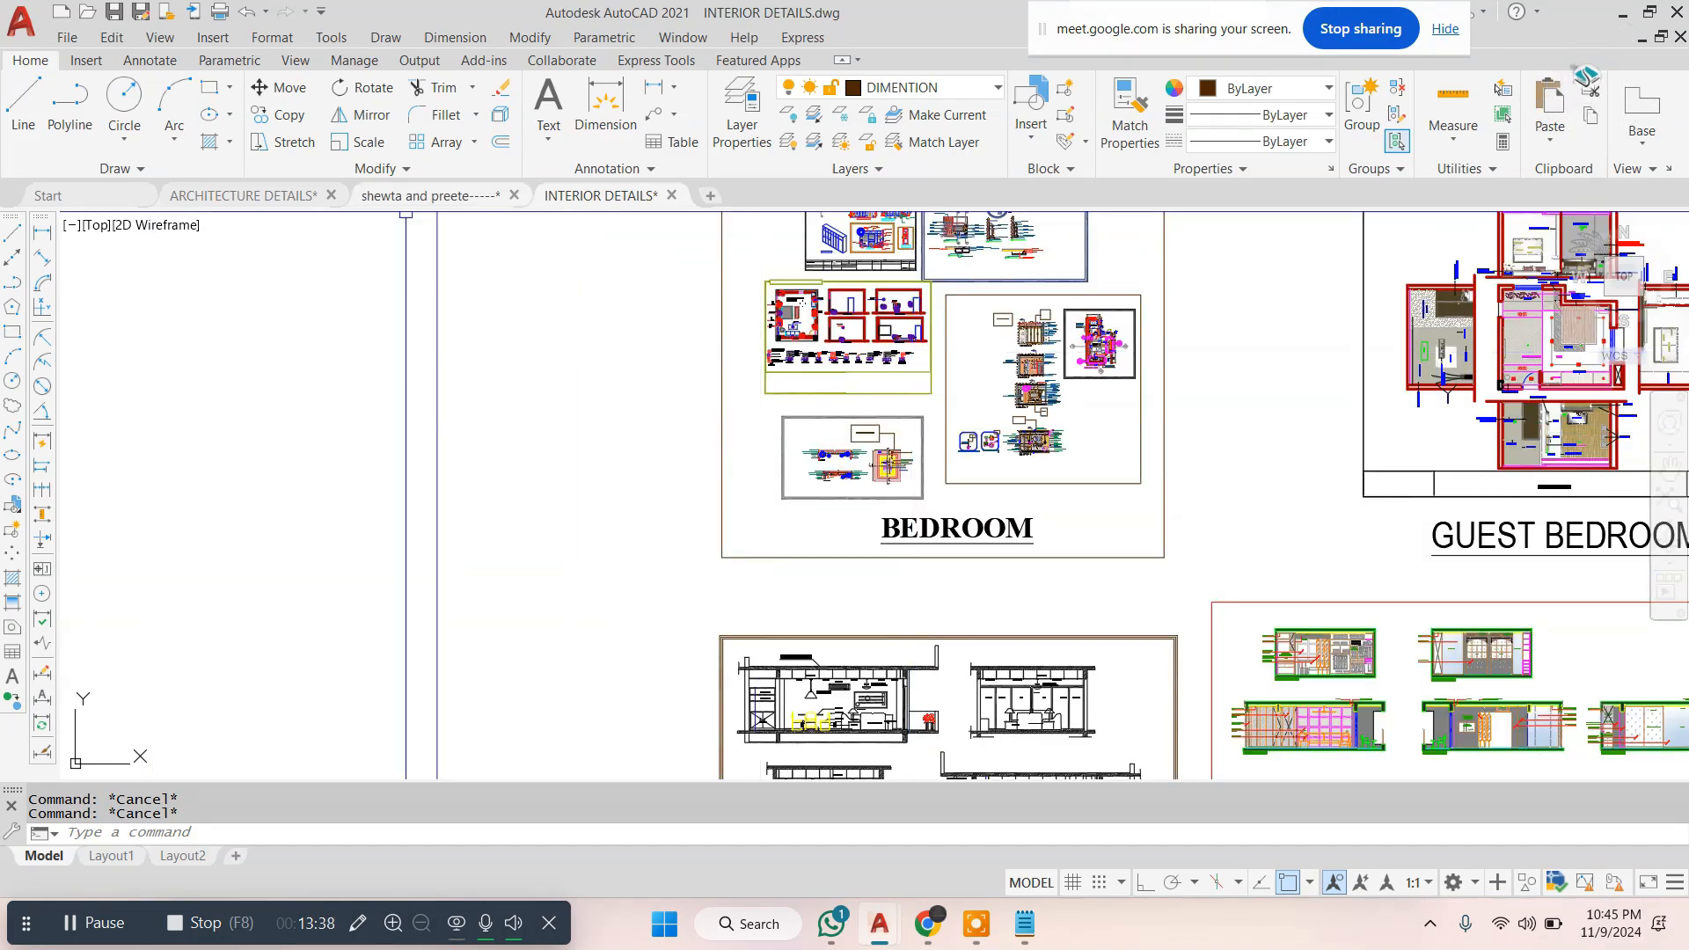
Return to the house's drawing and examine the ground floor and first floor working plans
left_click(430, 195)
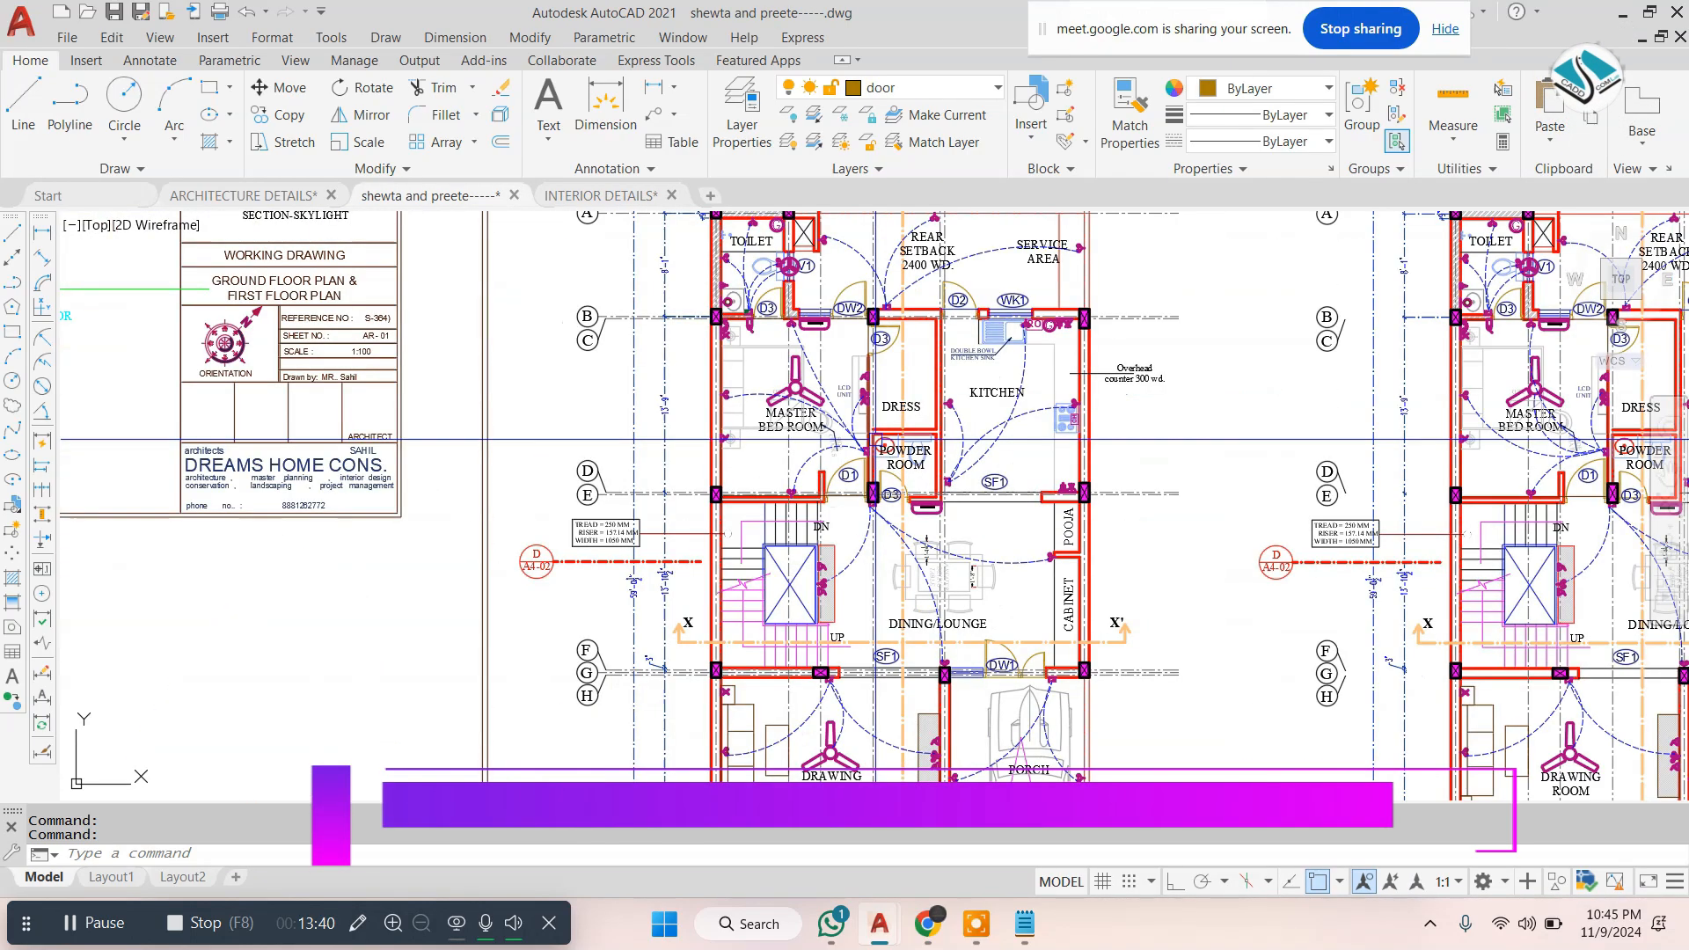
scroll(561, 438, "down", 5)
scroll(562, 438, "up", 5)
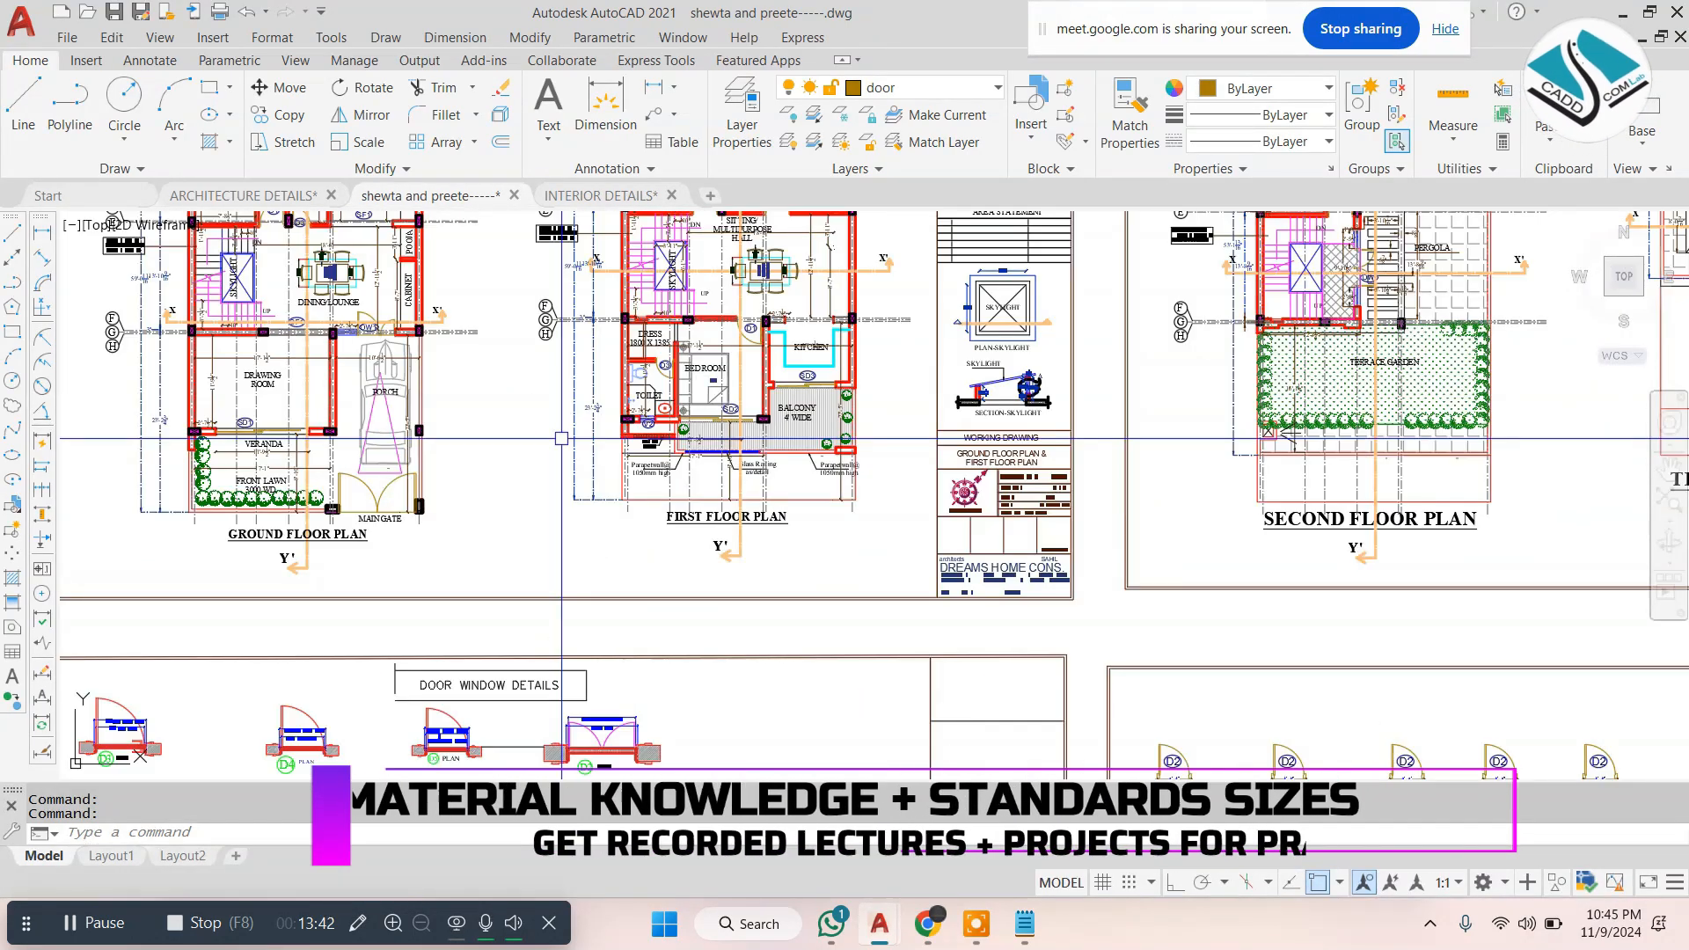
mouse_move(531, 426)
middle_mouse_down()
mouse_move(613, 558)
mouse_move(580, 445)
middle_mouse_up()
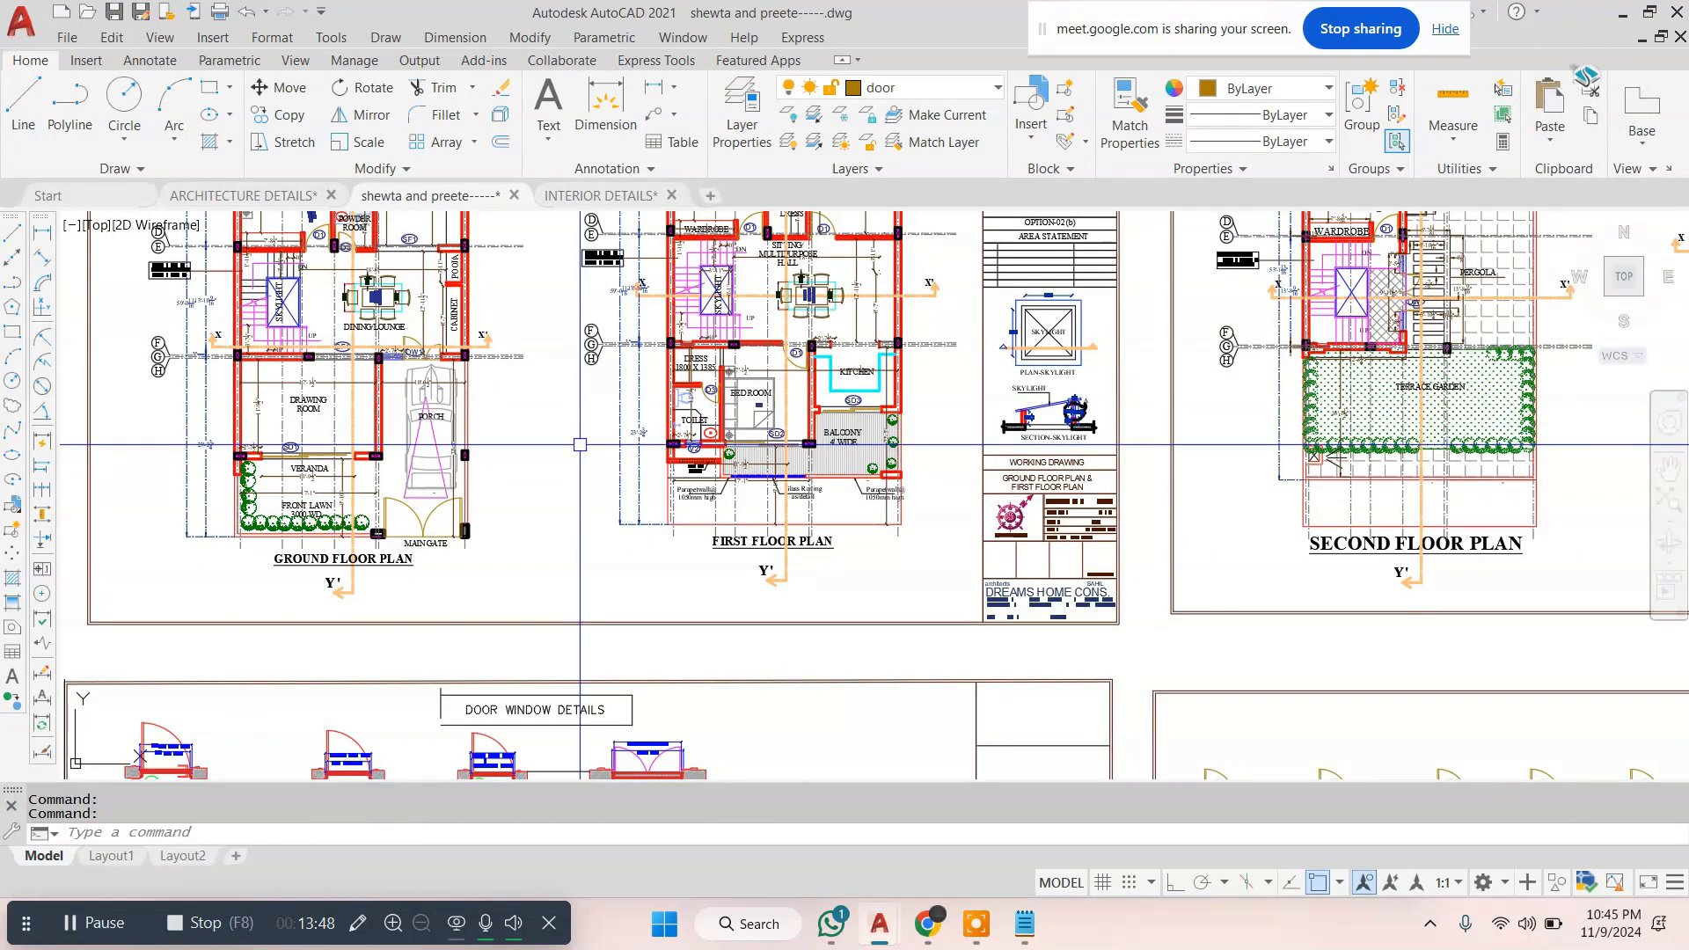
middle_click_drag(580, 444, 759, 648)
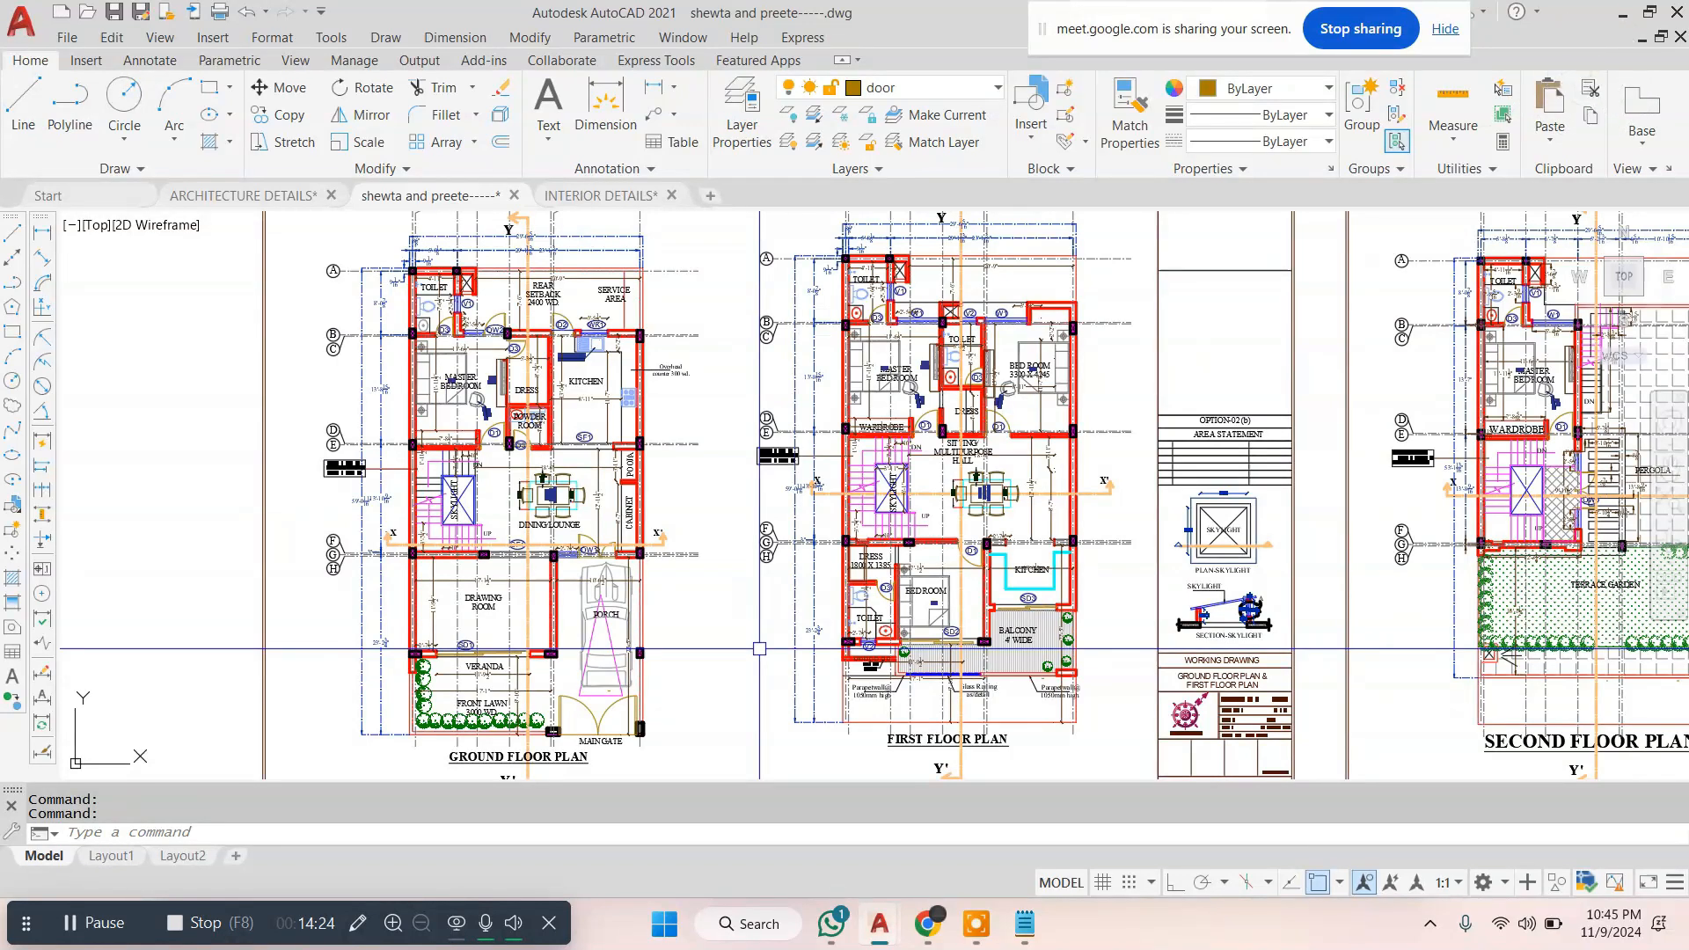
Survey the house's working drawing sheets, covering floor plans, door and window details, wall construction, furniture layout and electrical plans
scroll(656, 316, "down", 4)
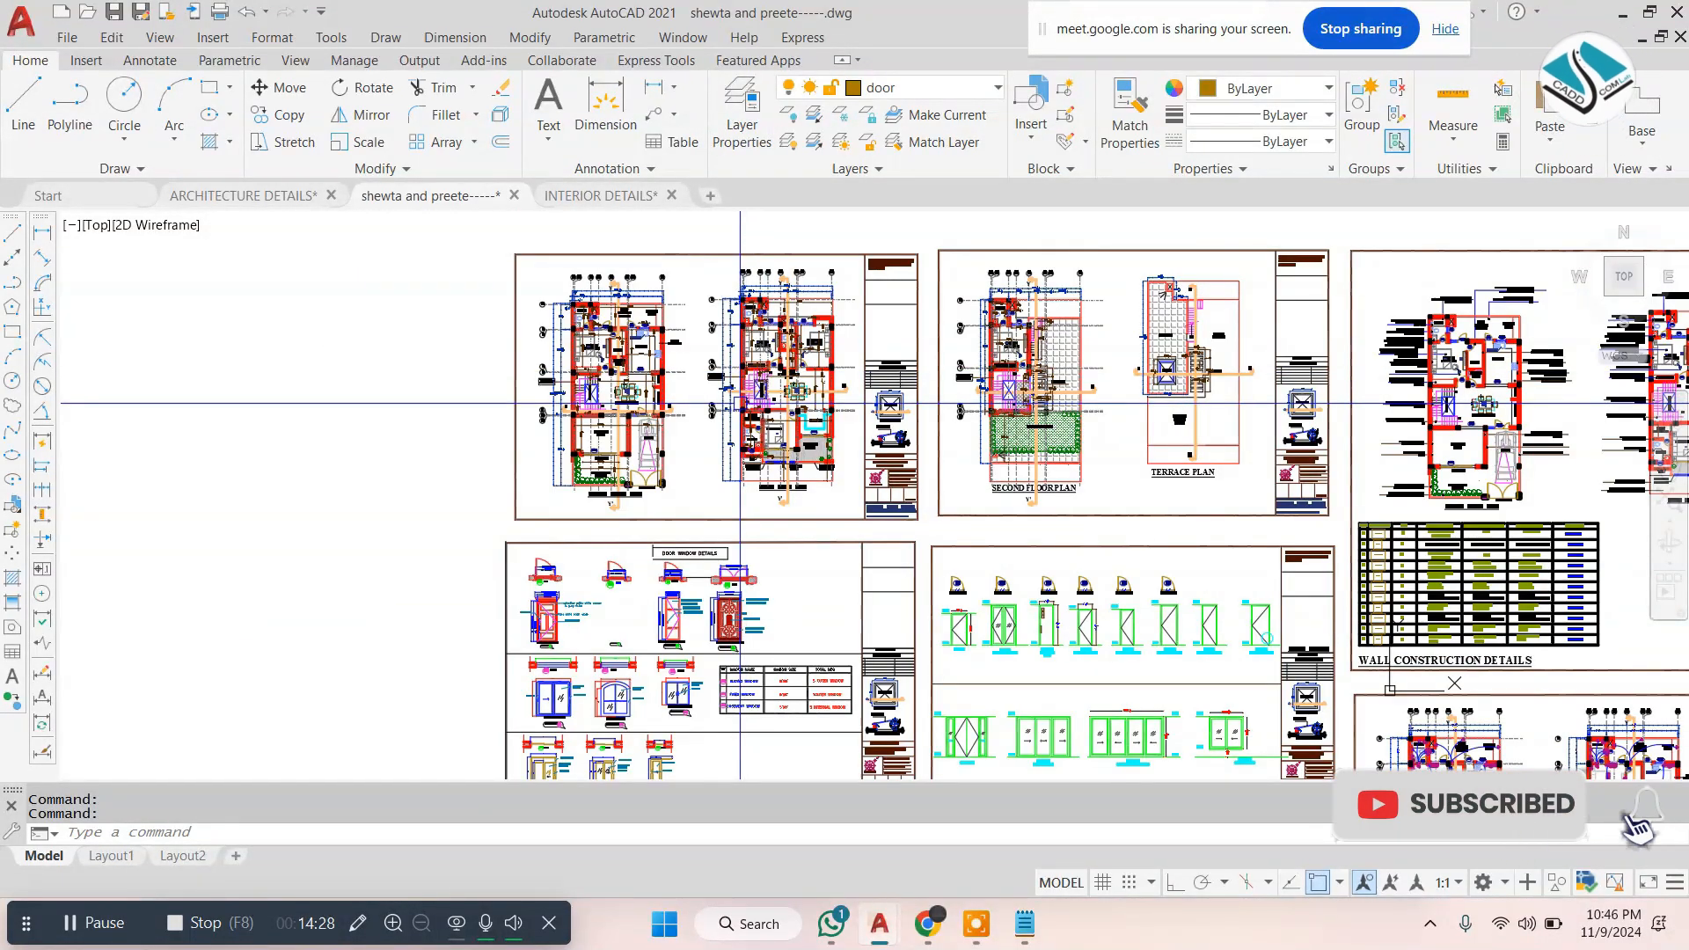
scroll(691, 410, "up", 2)
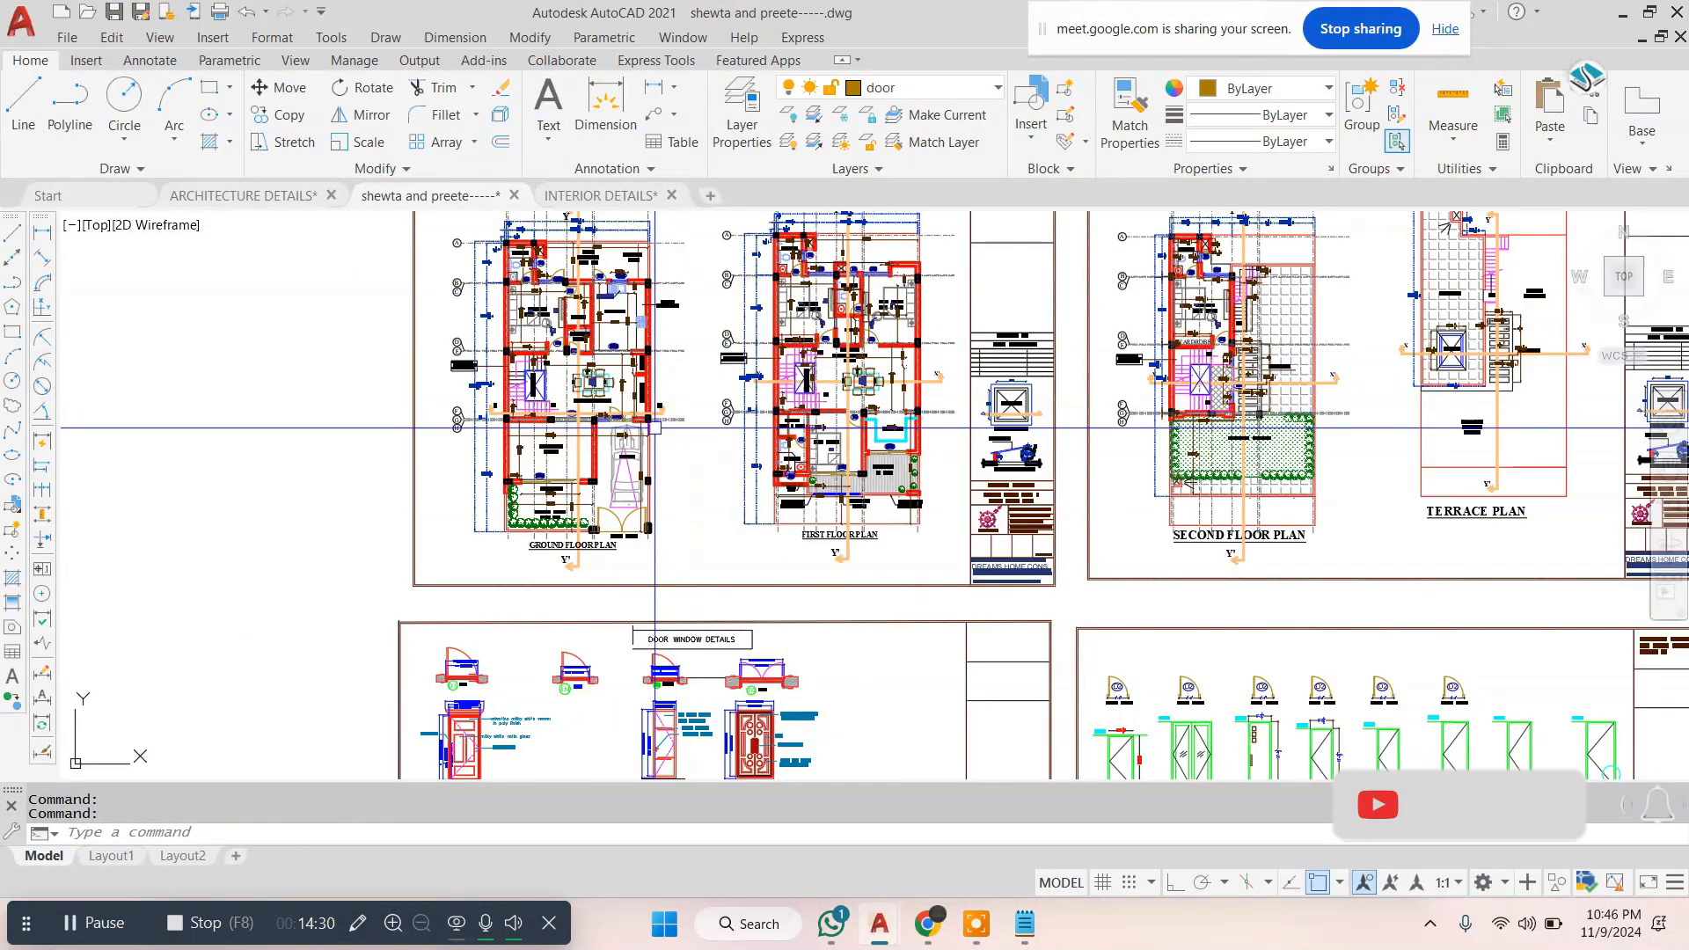
scroll(655, 429, "down", 4)
scroll(879, 472, "up", 2)
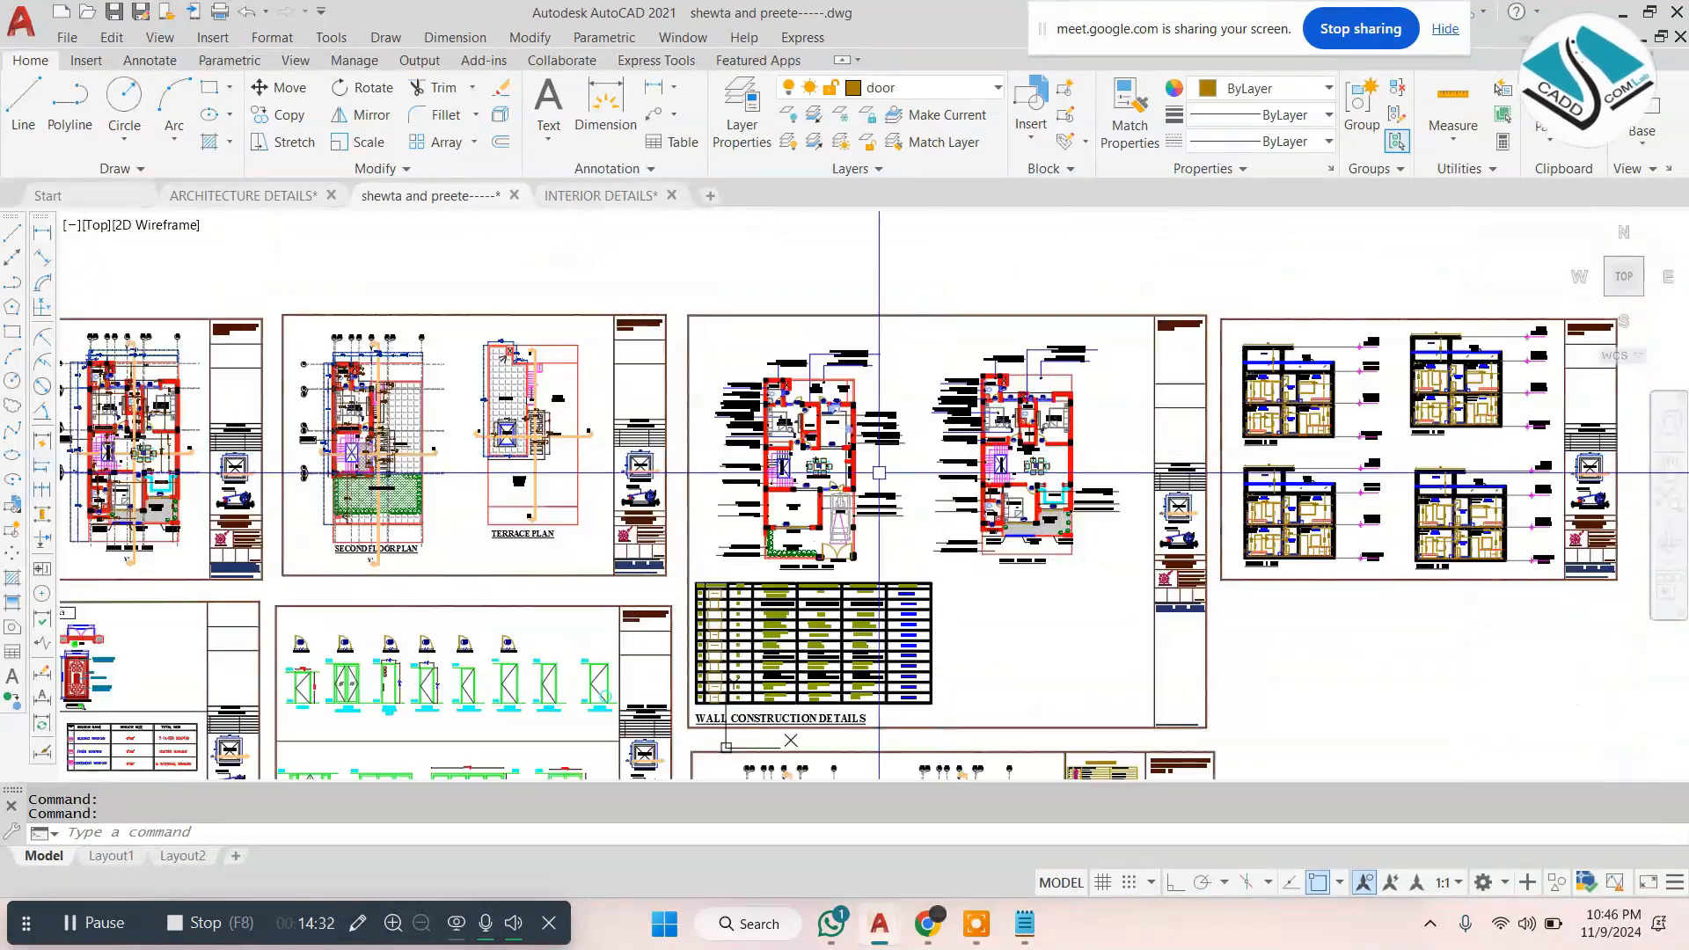
middle_click_drag(879, 472, 1426, 421)
middle_click_drag(713, 589, 703, 88)
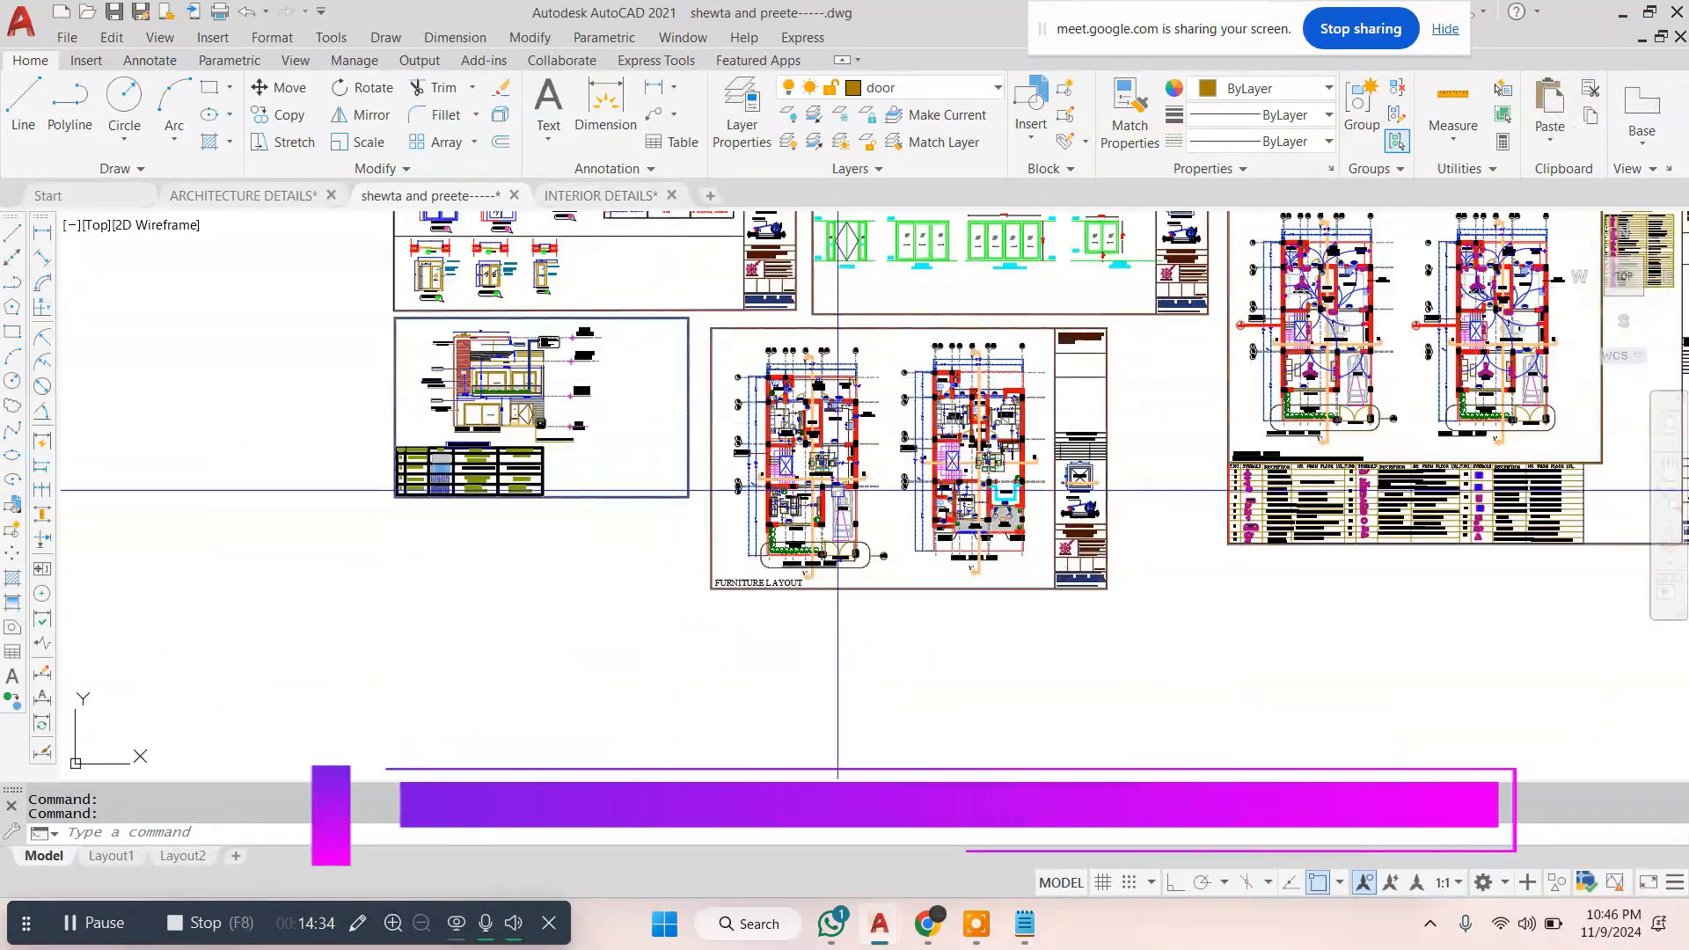
scroll(837, 490, "up", 1)
scroll(849, 414, "down", 4)
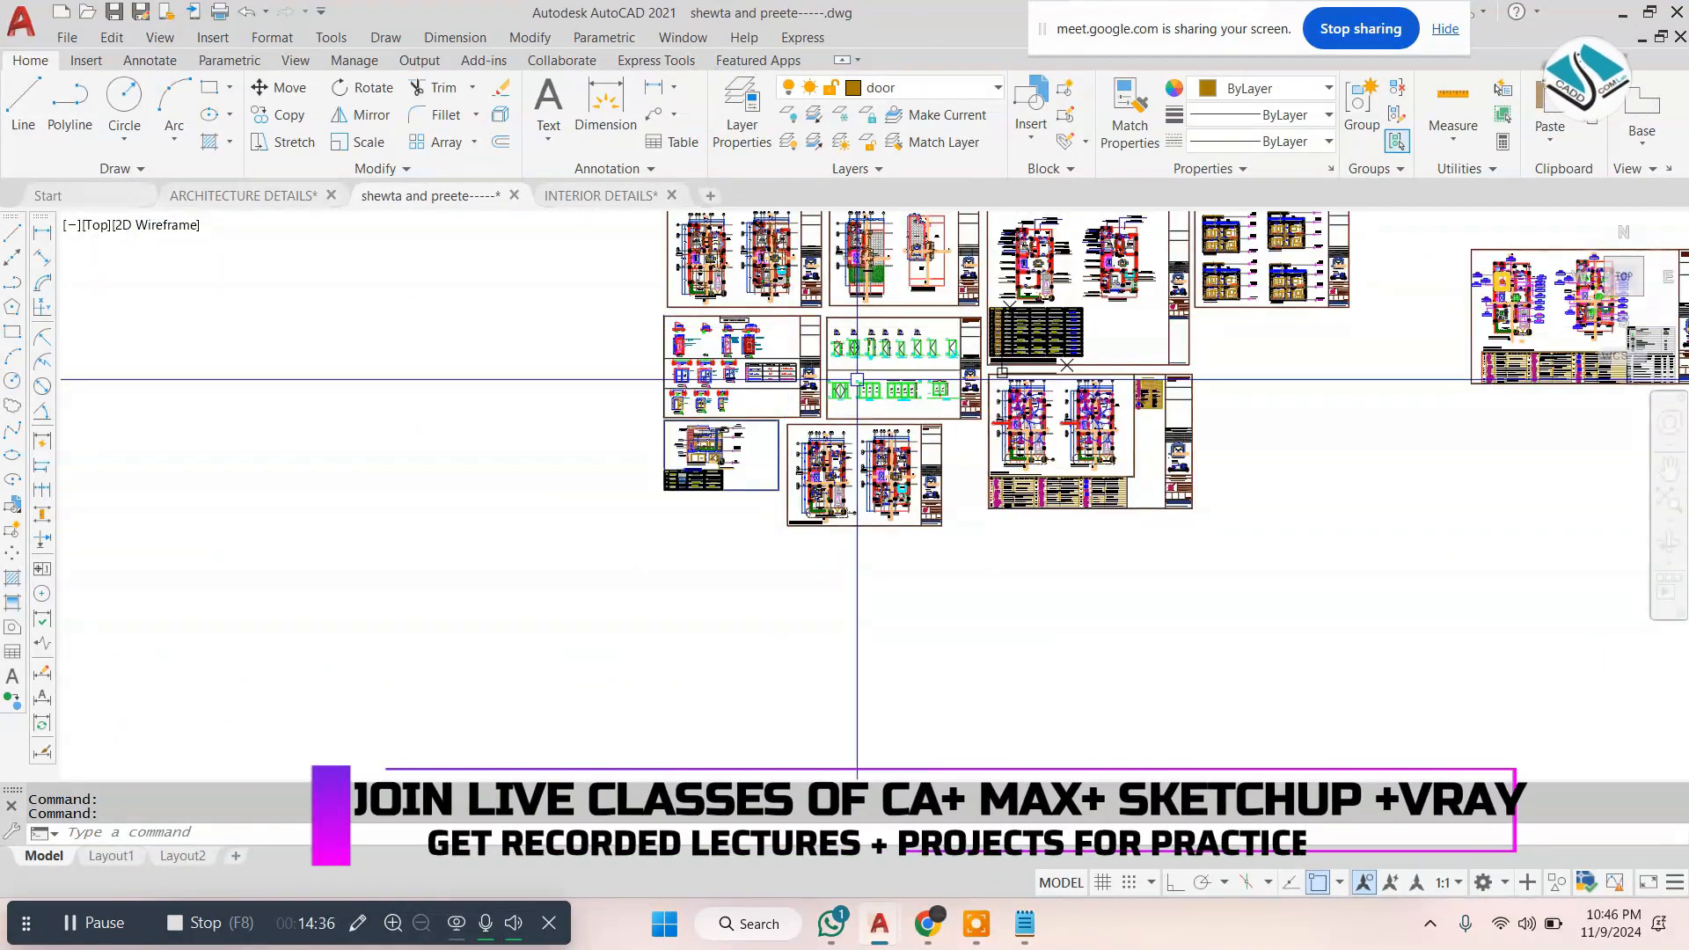
scroll(1170, 407, "up", 5)
scroll(587, 492, "up", 2)
scroll(993, 554, "down", 7)
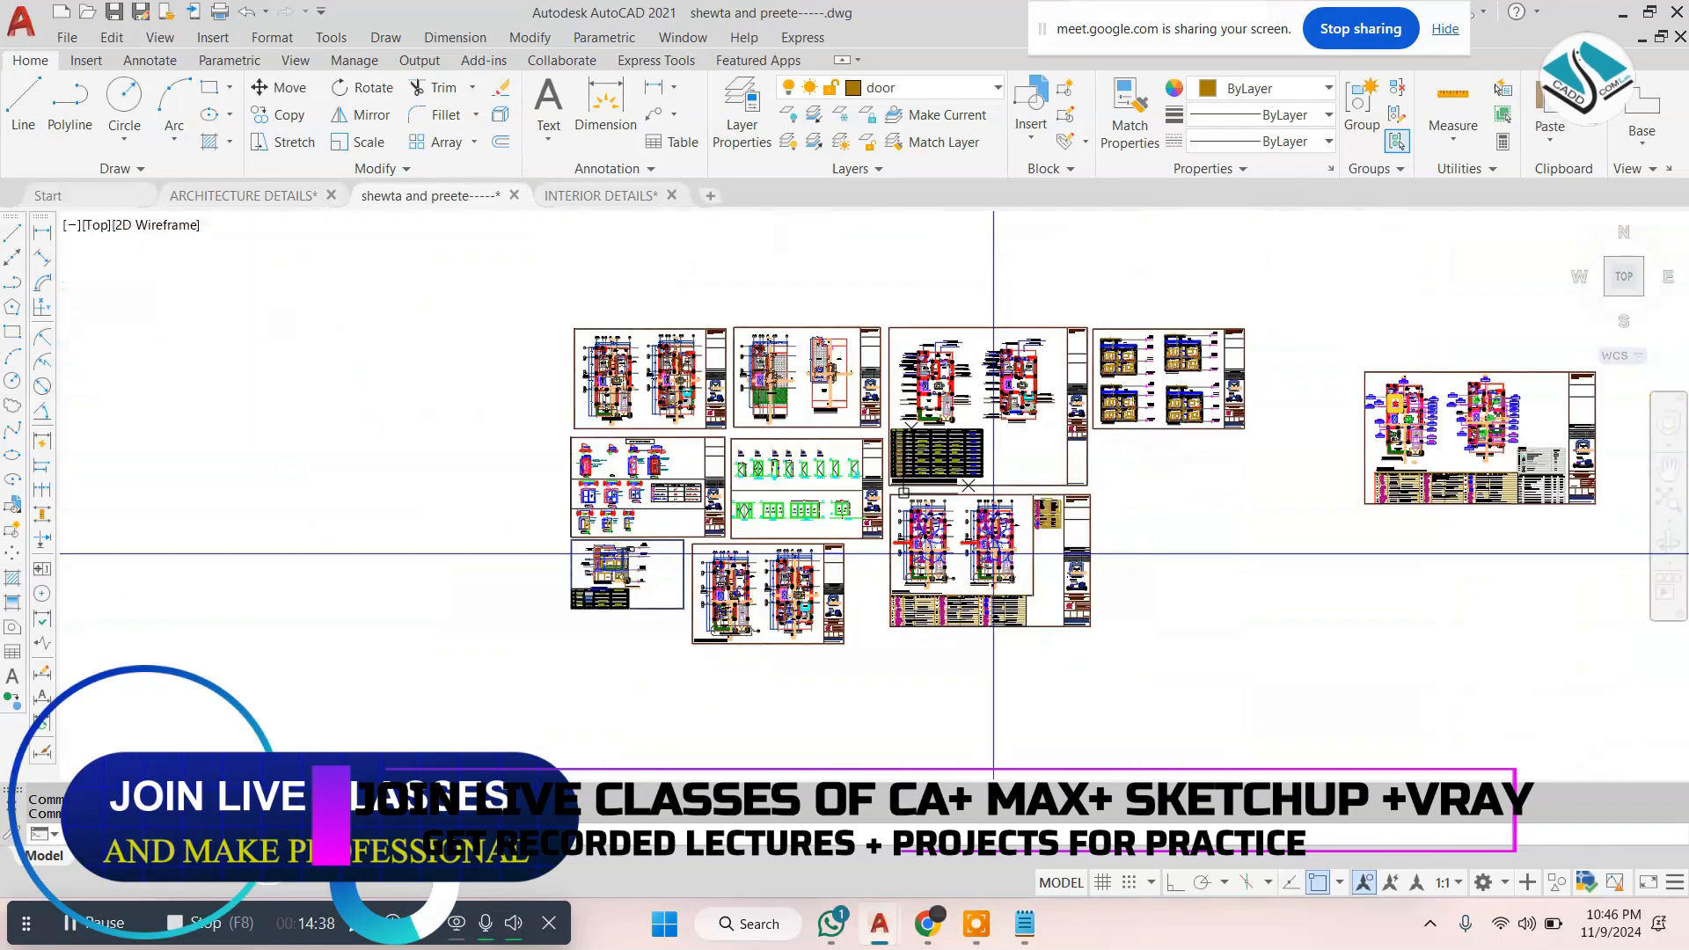
scroll(607, 365, "up", 7)
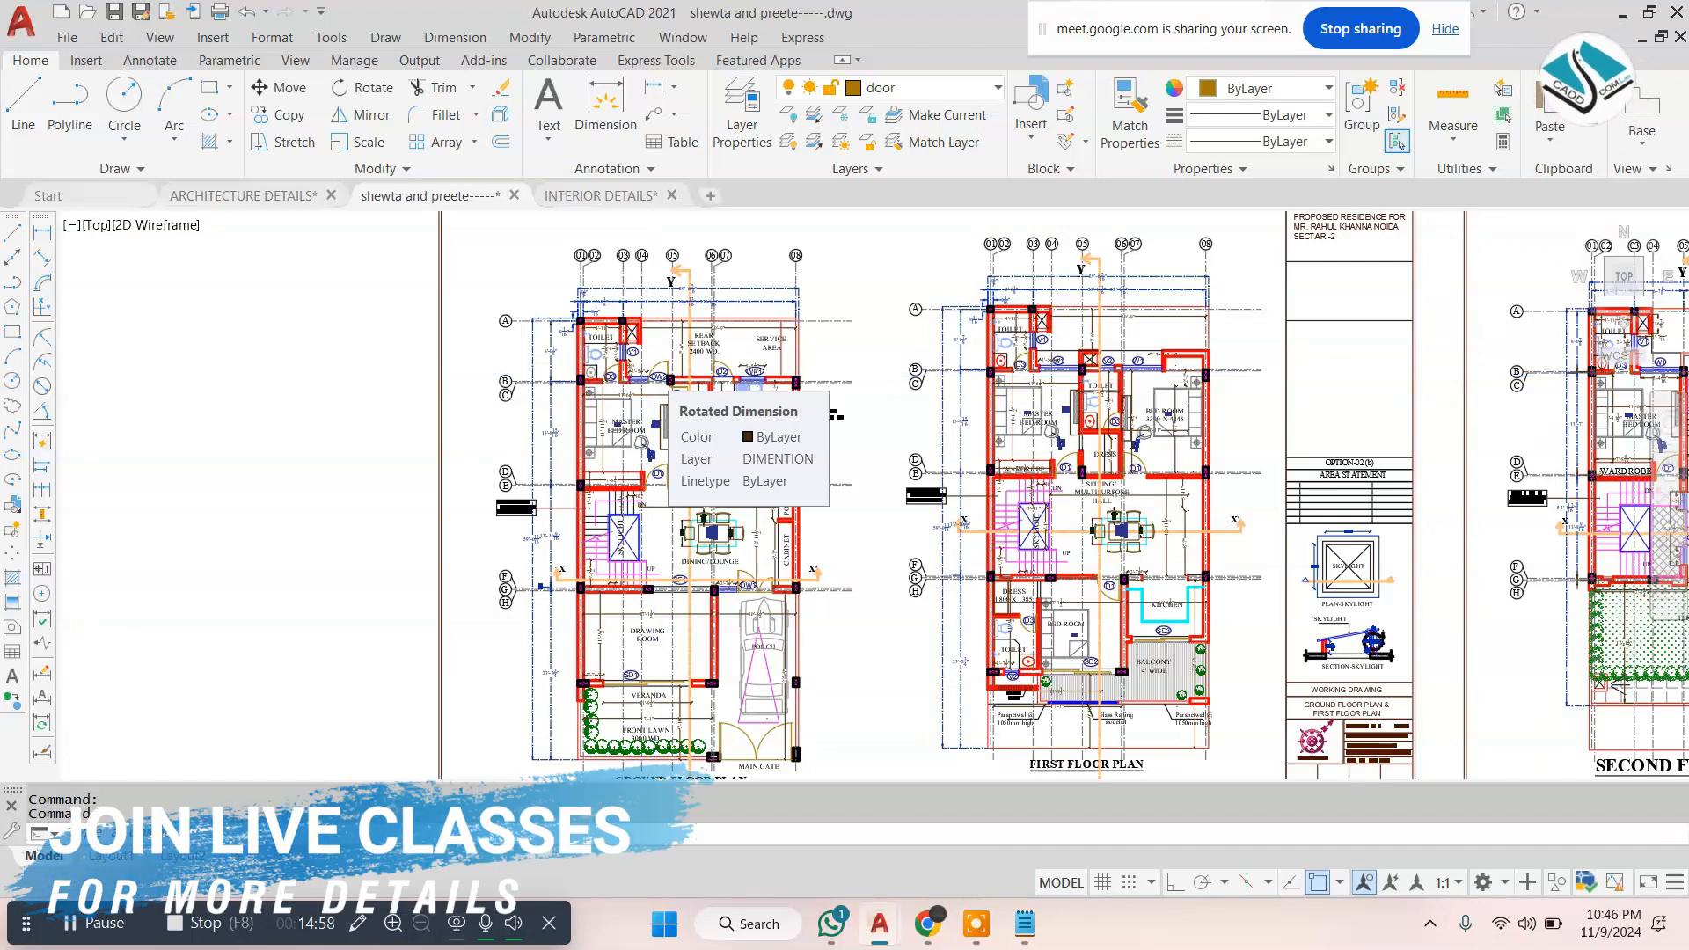
scroll(740, 556, "down", 14)
scroll(780, 542, "up", 4)
Switch to the ARCHITECTURE DETAILS drawing and examine the master plan's bedrooms, selecting one of the oversized lighting dimensions
left_click(253, 196)
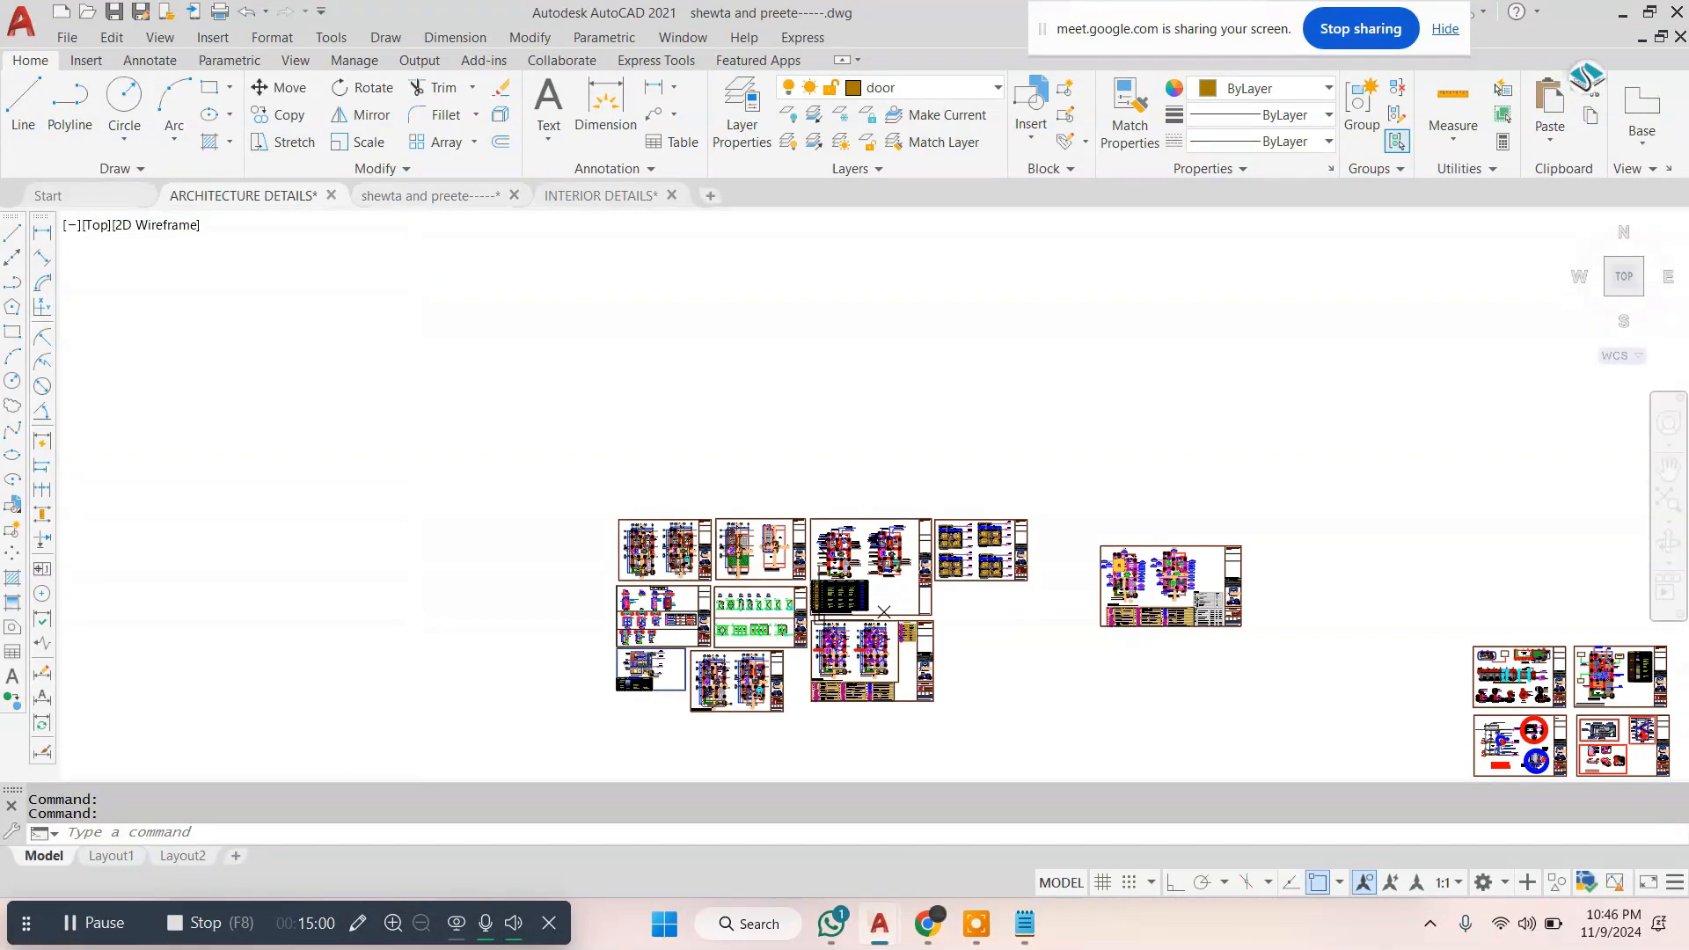
scroll(732, 330, "up", 6)
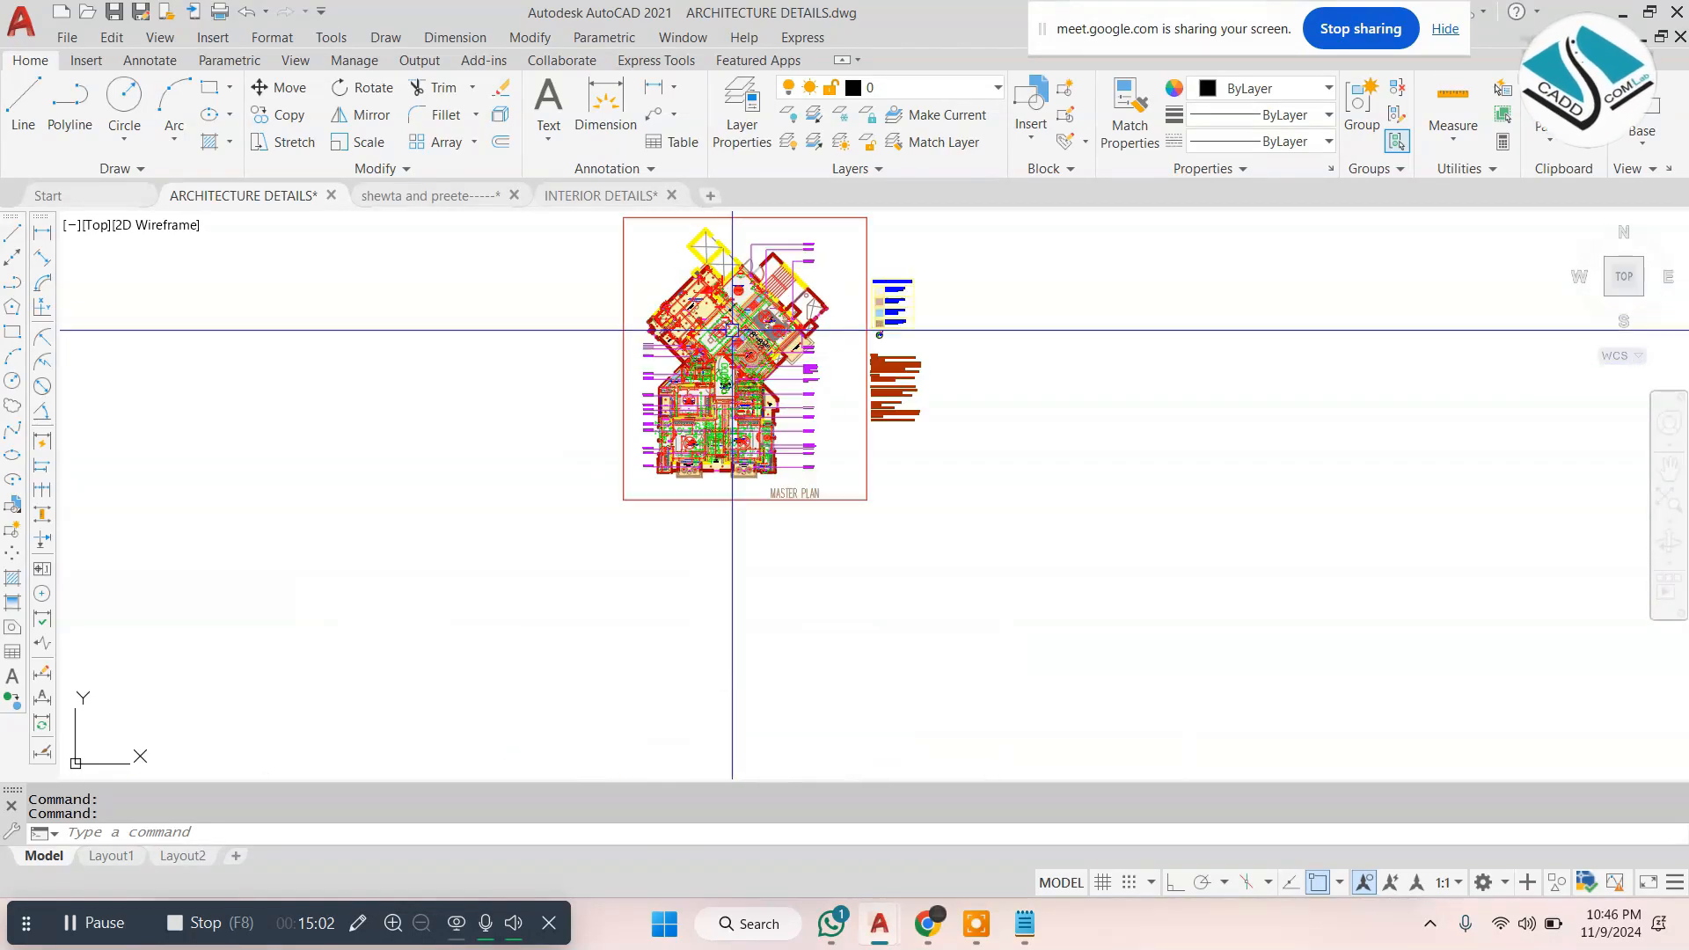
scroll(731, 330, "up", 8)
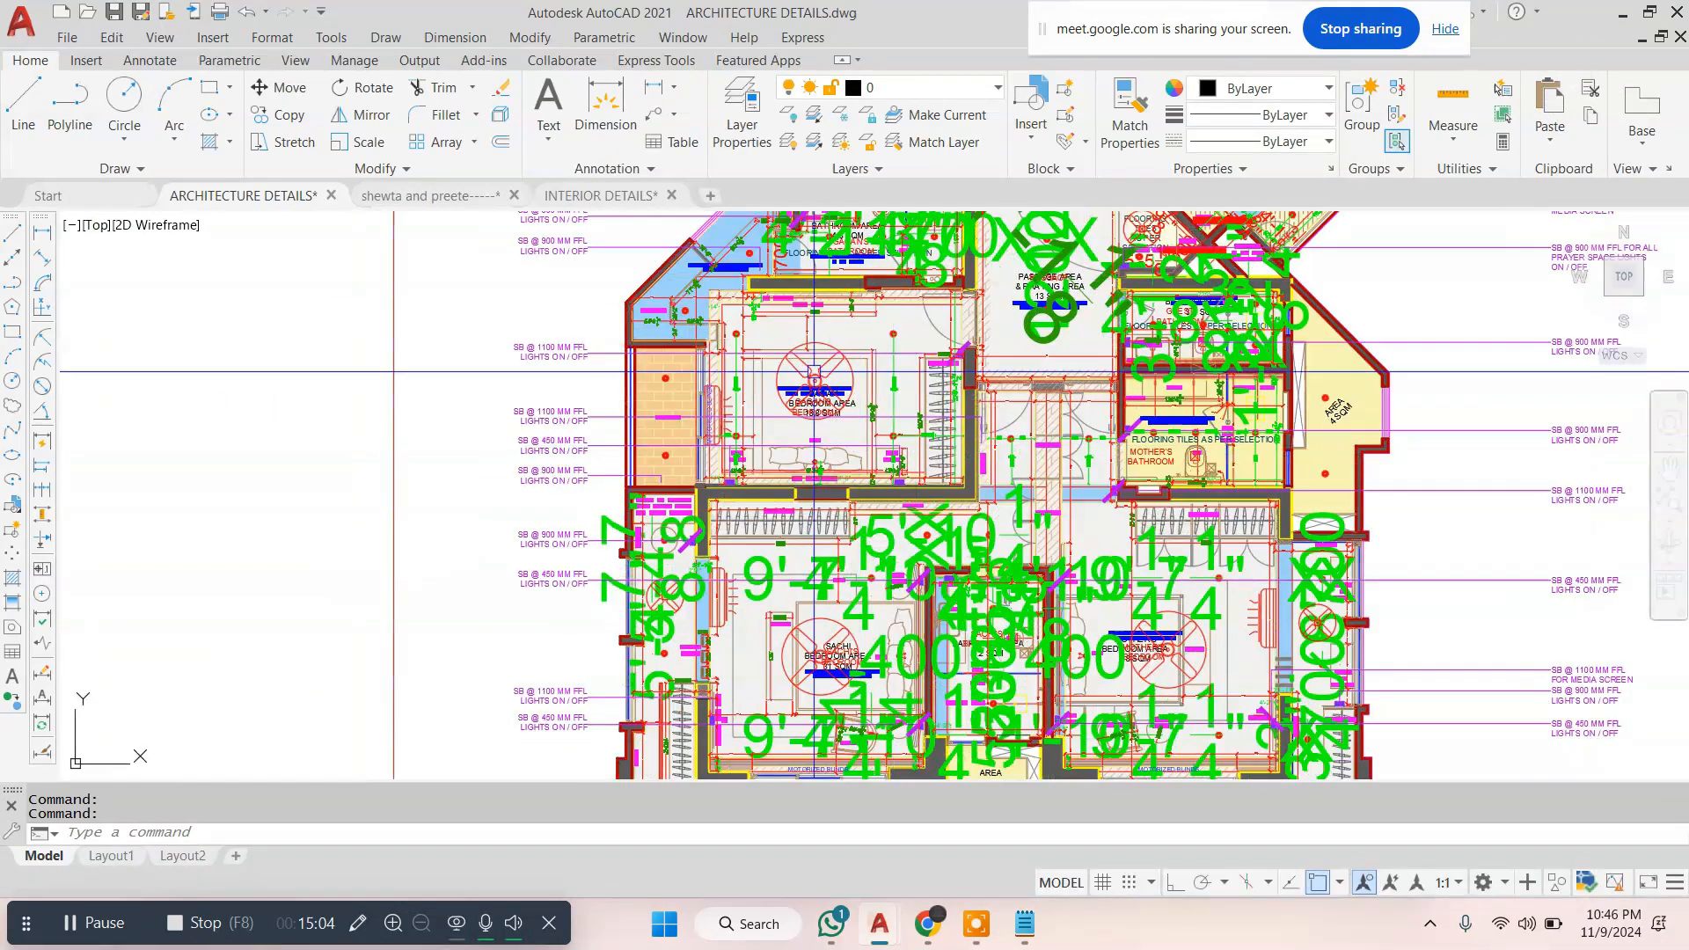
scroll(818, 369, "up", 2)
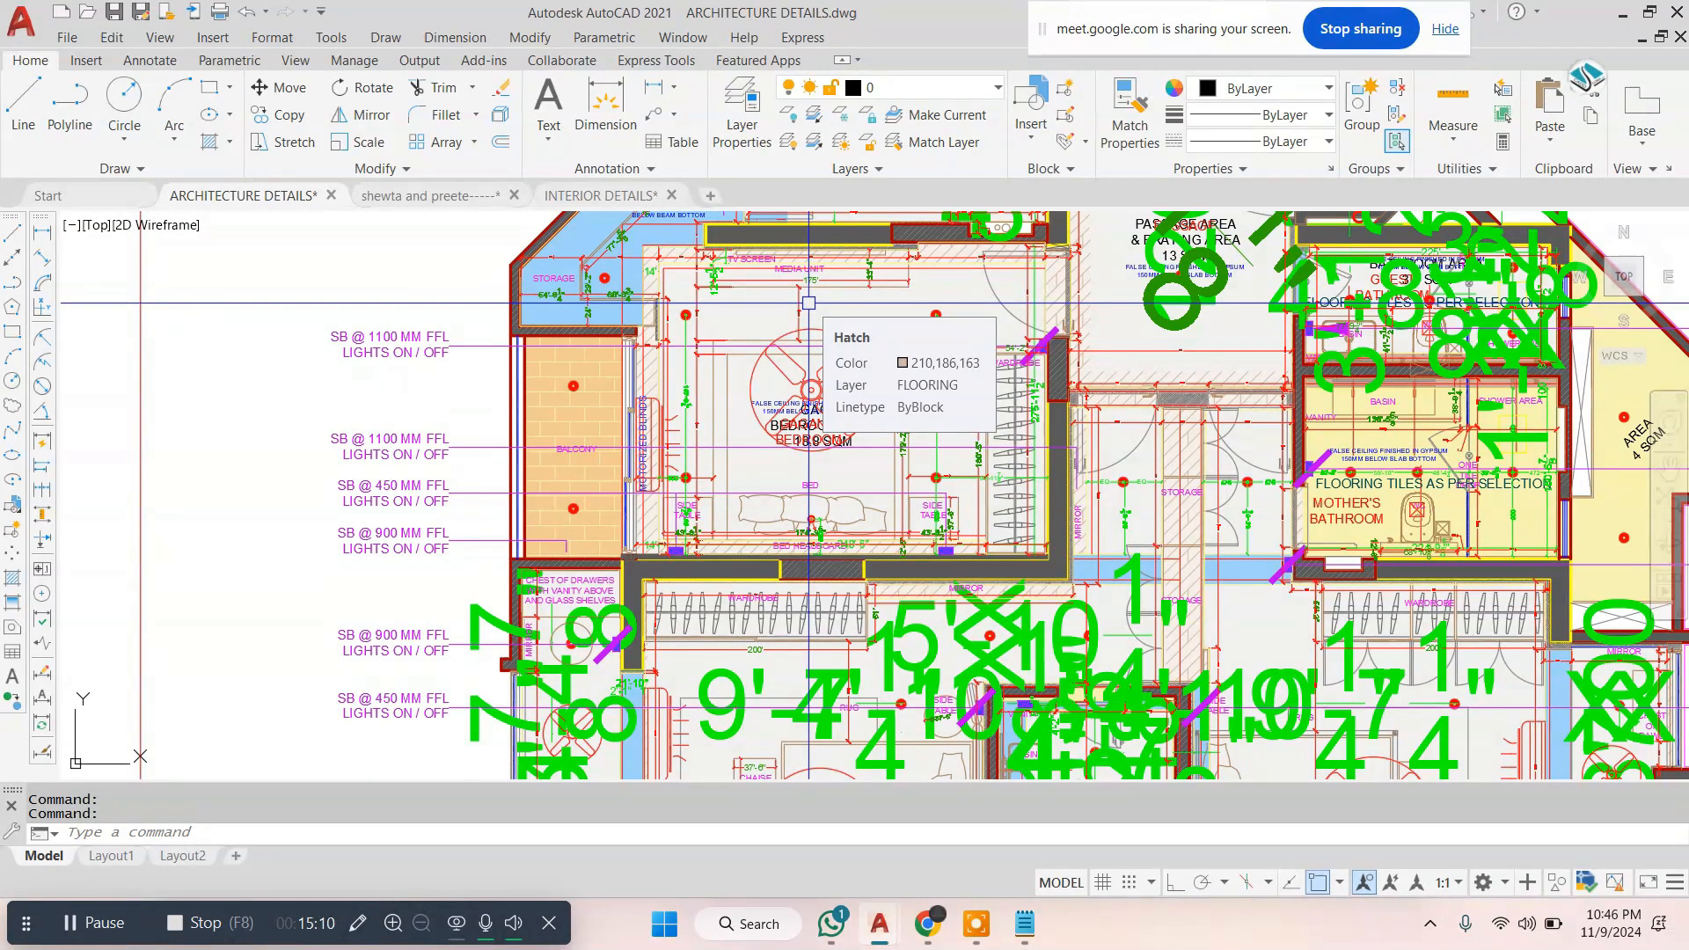
scroll(809, 303, "down", 8)
scroll(815, 477, "up", 8)
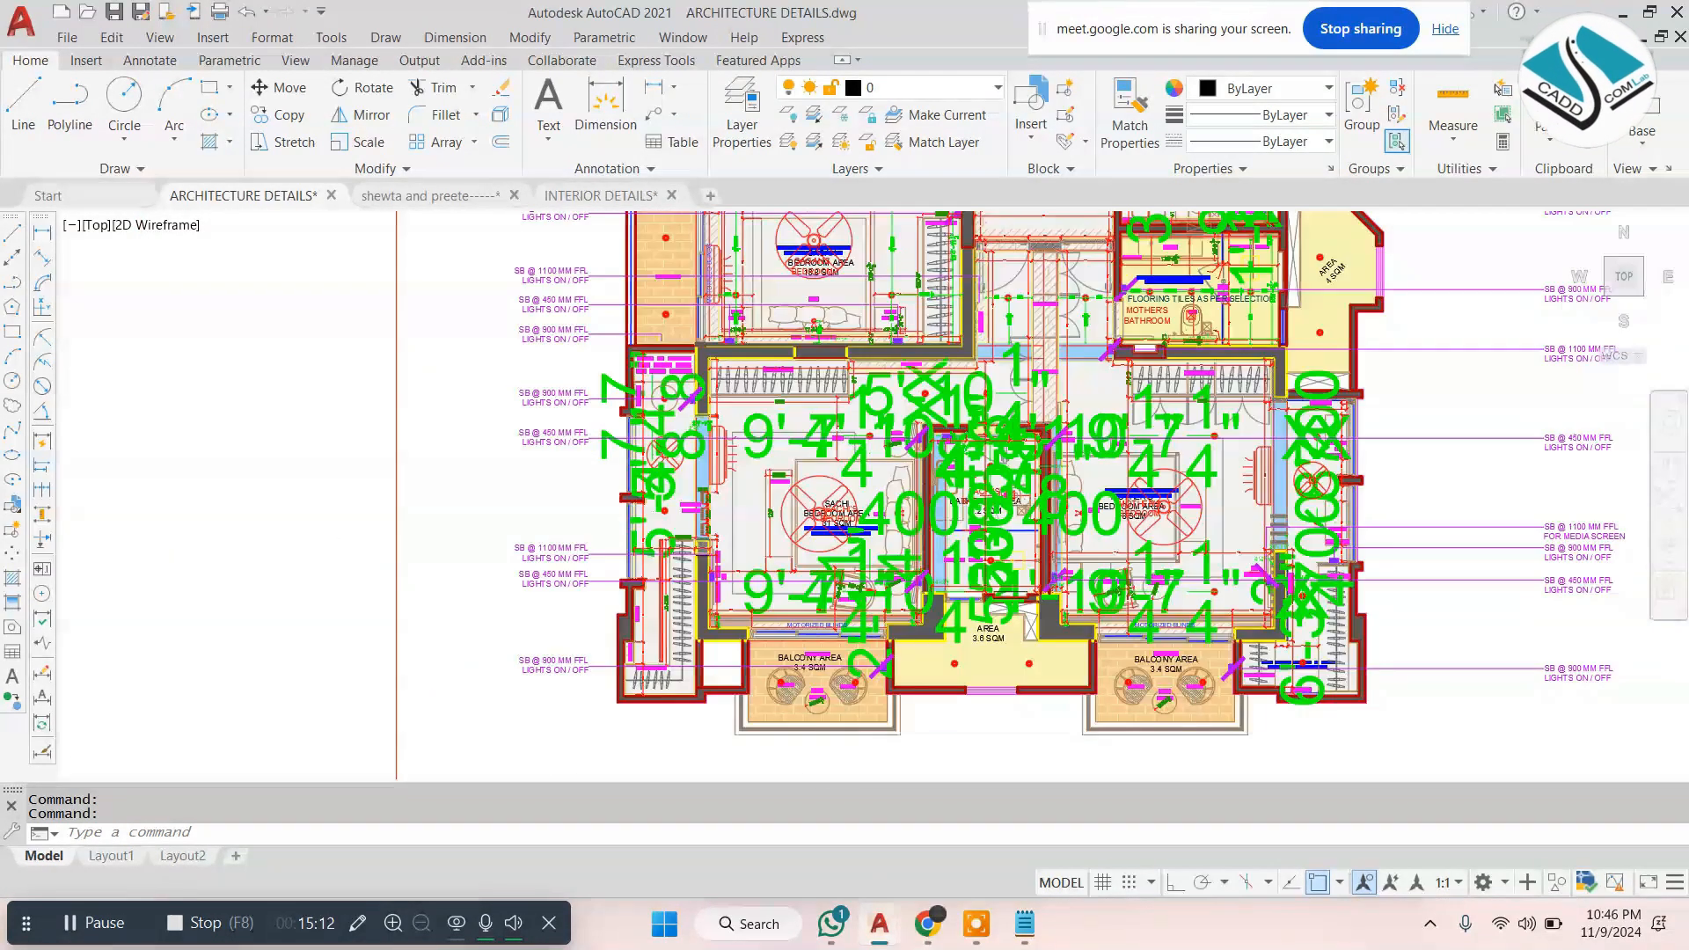
left_click(876, 424)
scroll(854, 509, "up", 4)
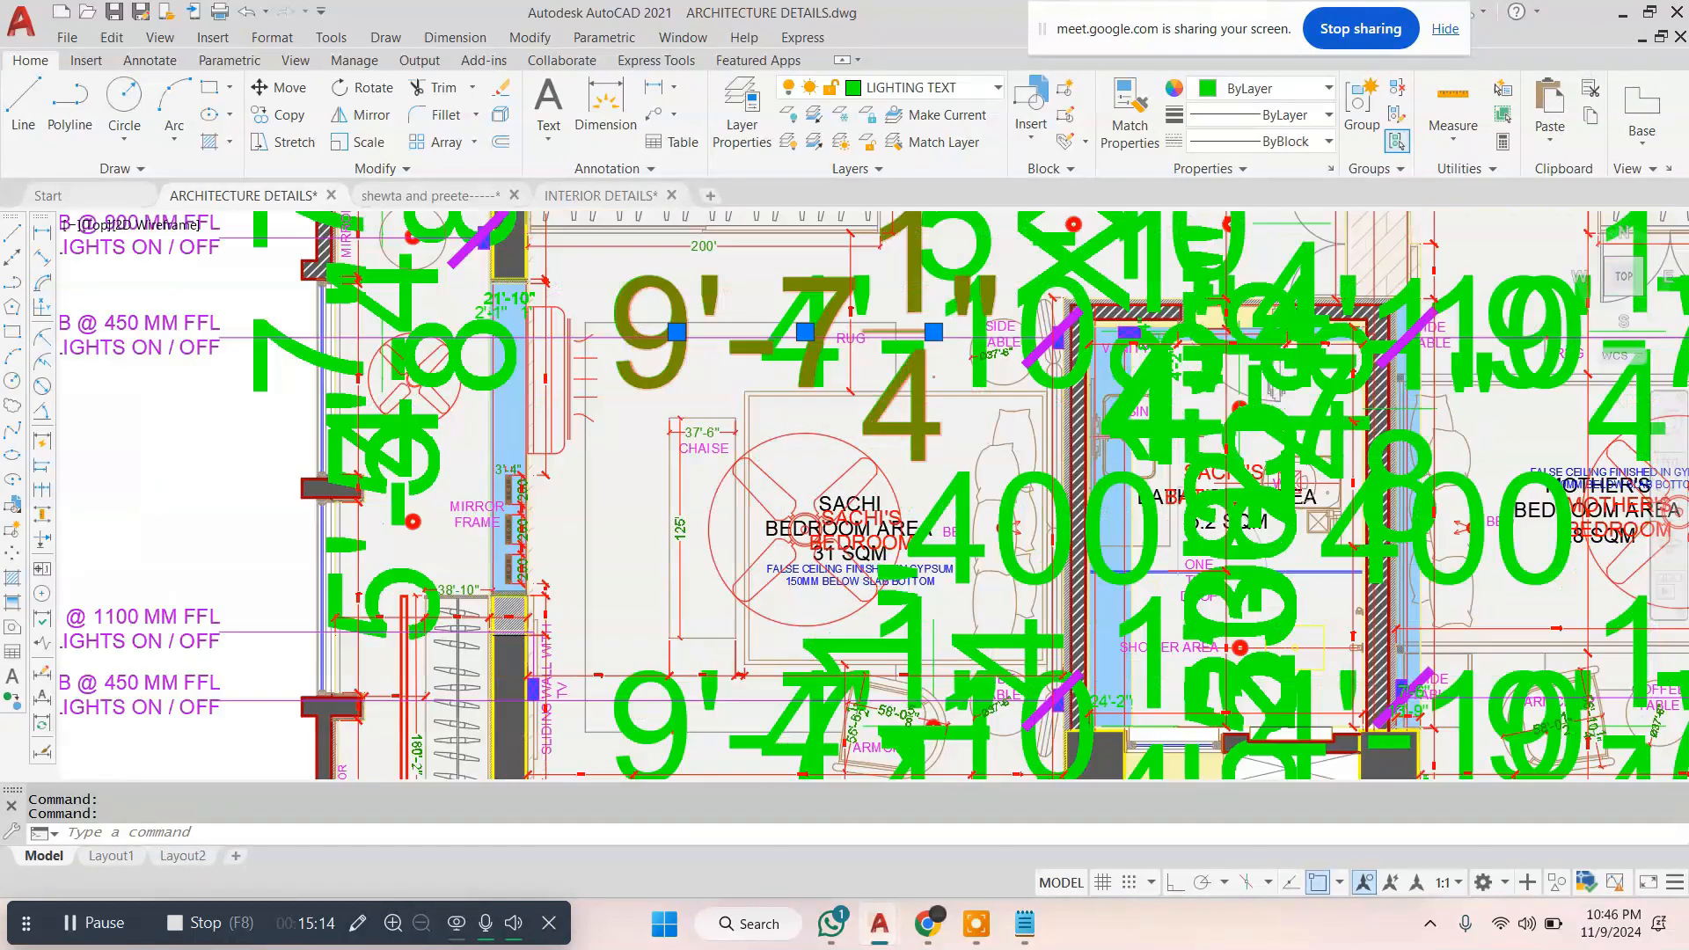
scroll(850, 509, "down", 5)
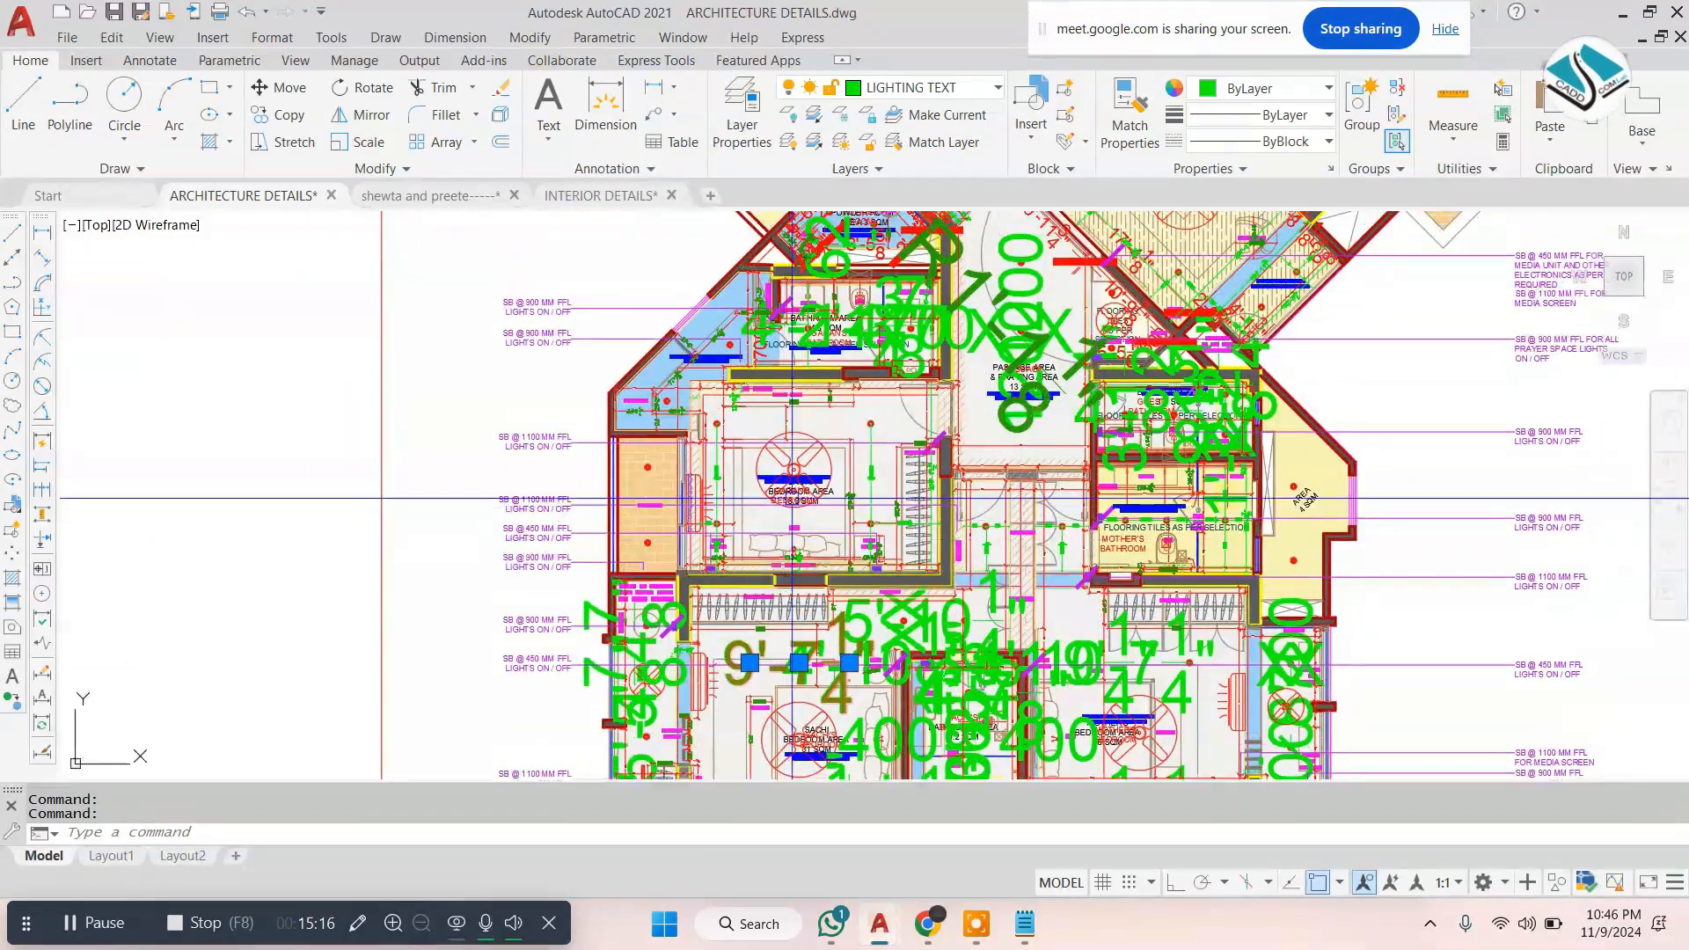
Examine the ceiling fan, light points, their dimensions and the false ceiling note in the master plan's bedroom beside the tiled balcony
scroll(815, 355, "up", 2)
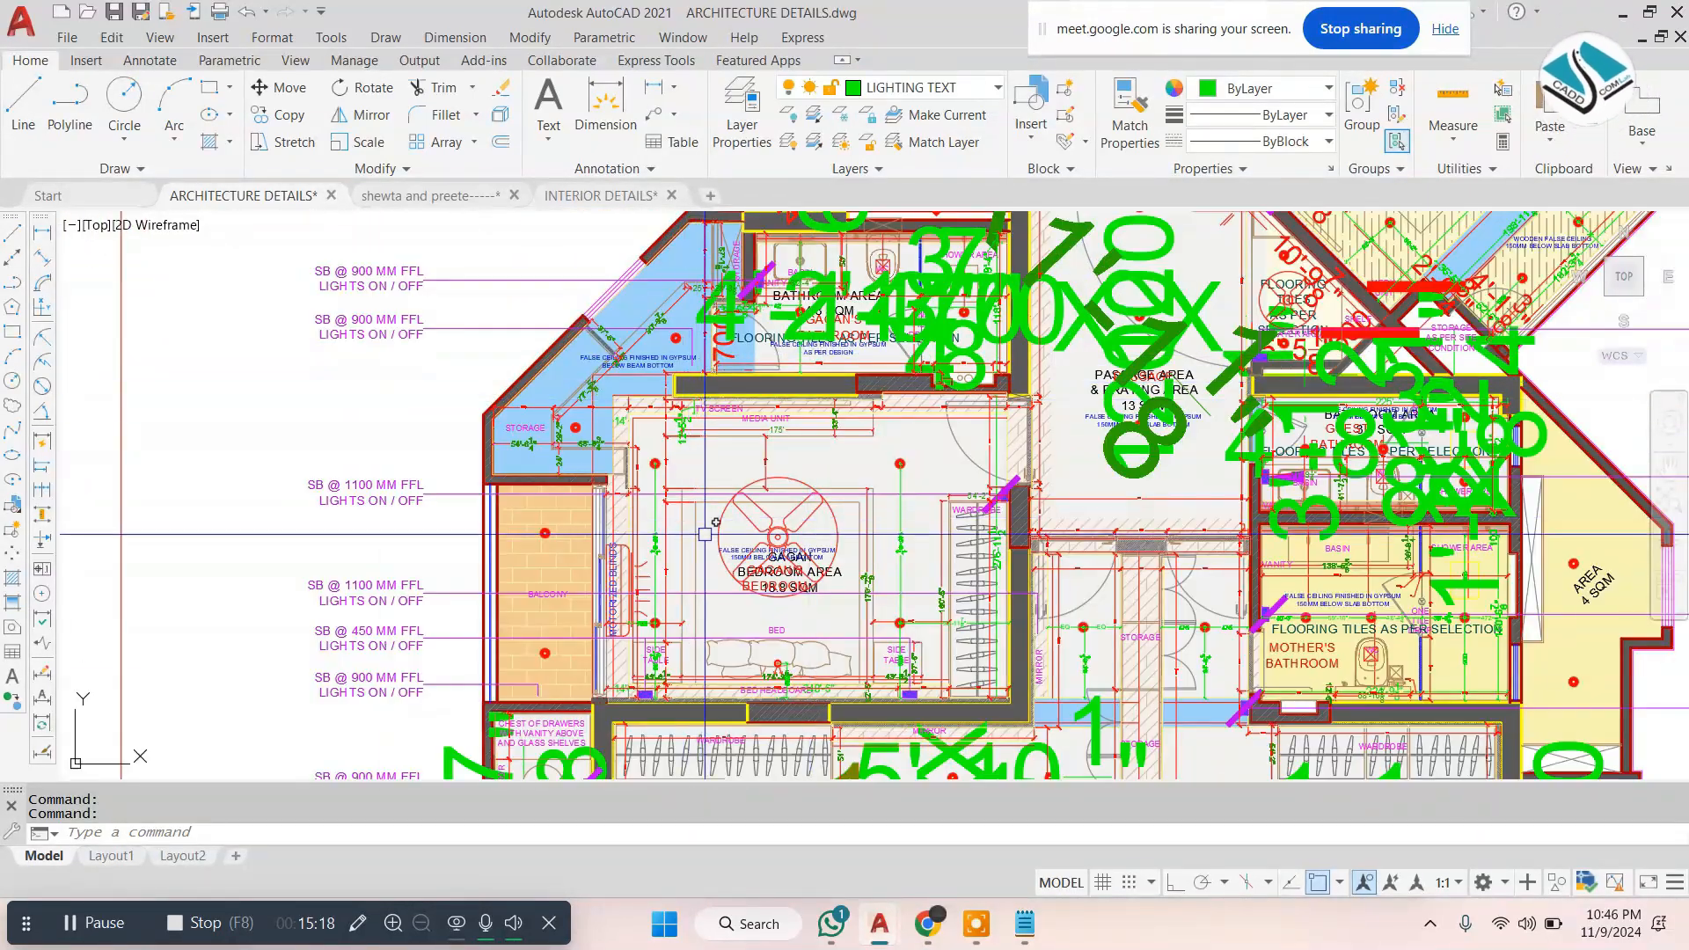
scroll(727, 570, "up", 2)
scroll(727, 570, "up", 4)
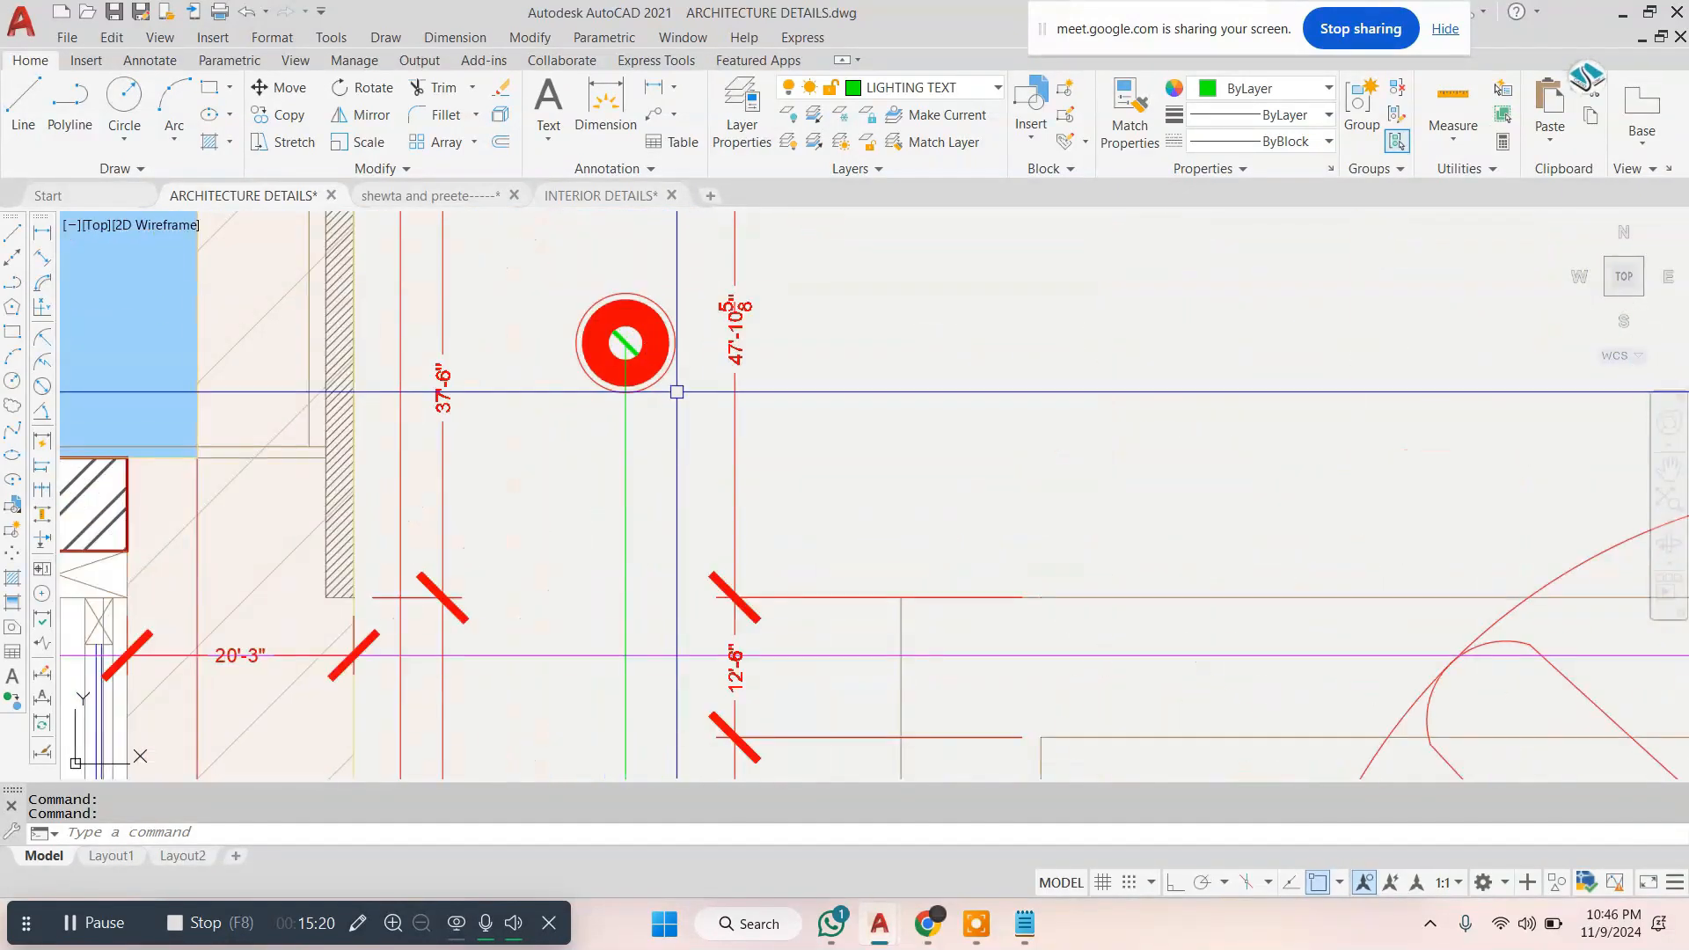
scroll(692, 505, "down", 2)
scroll(691, 505, "up", 2)
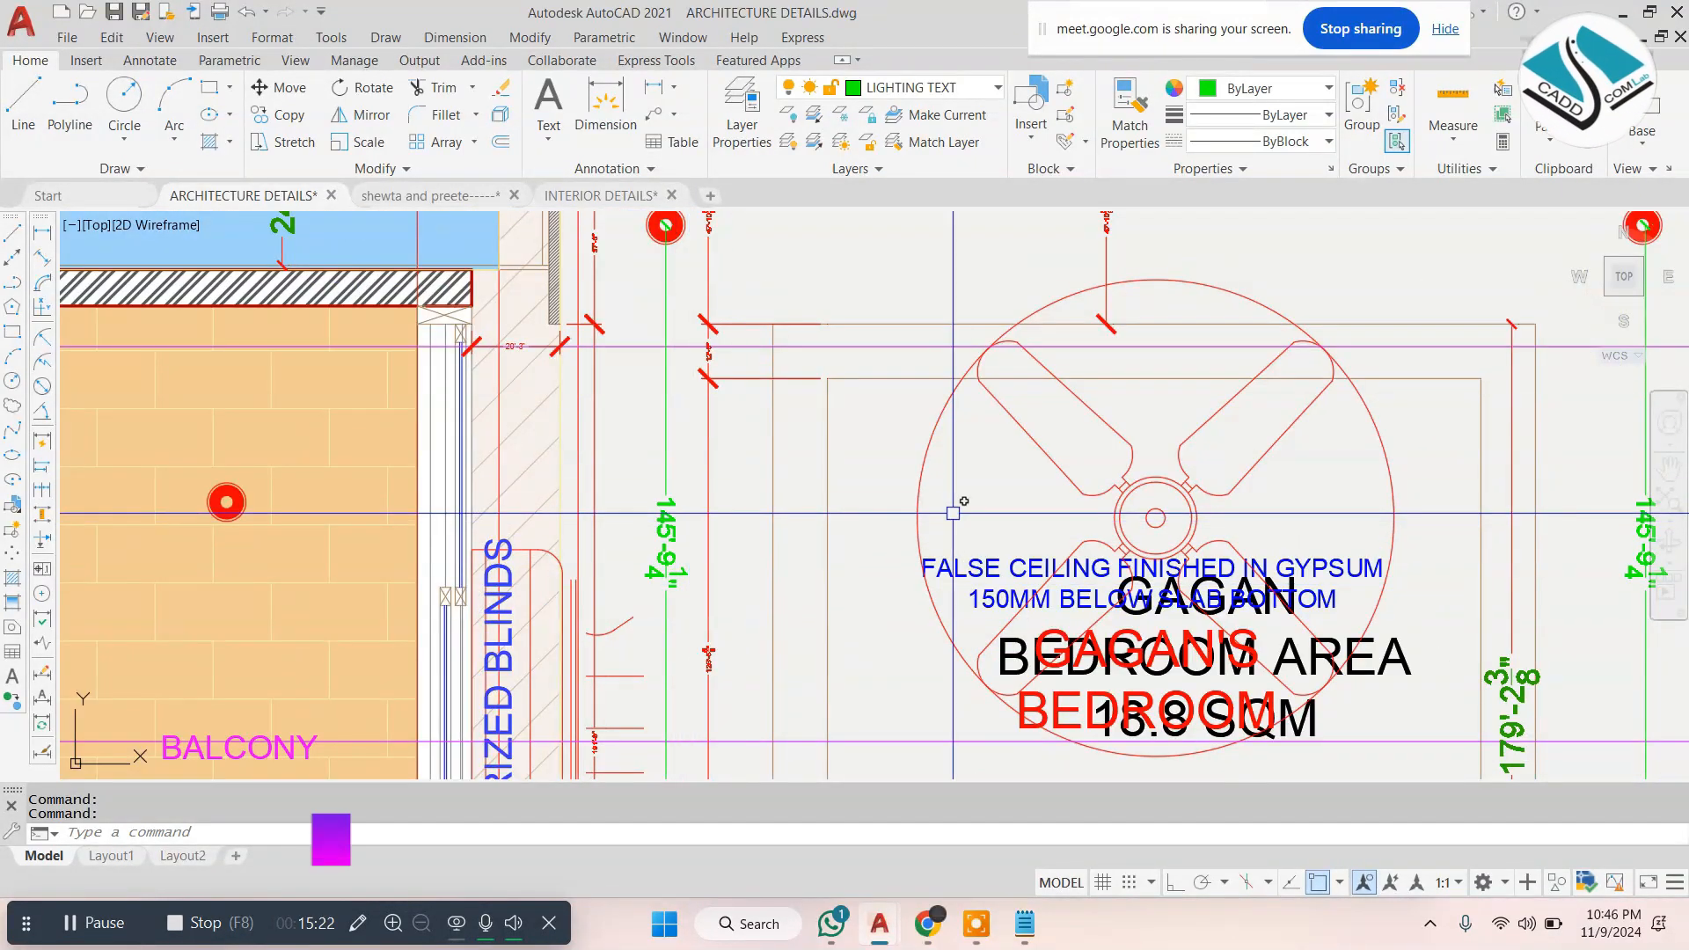
scroll(1229, 582, "up", 2)
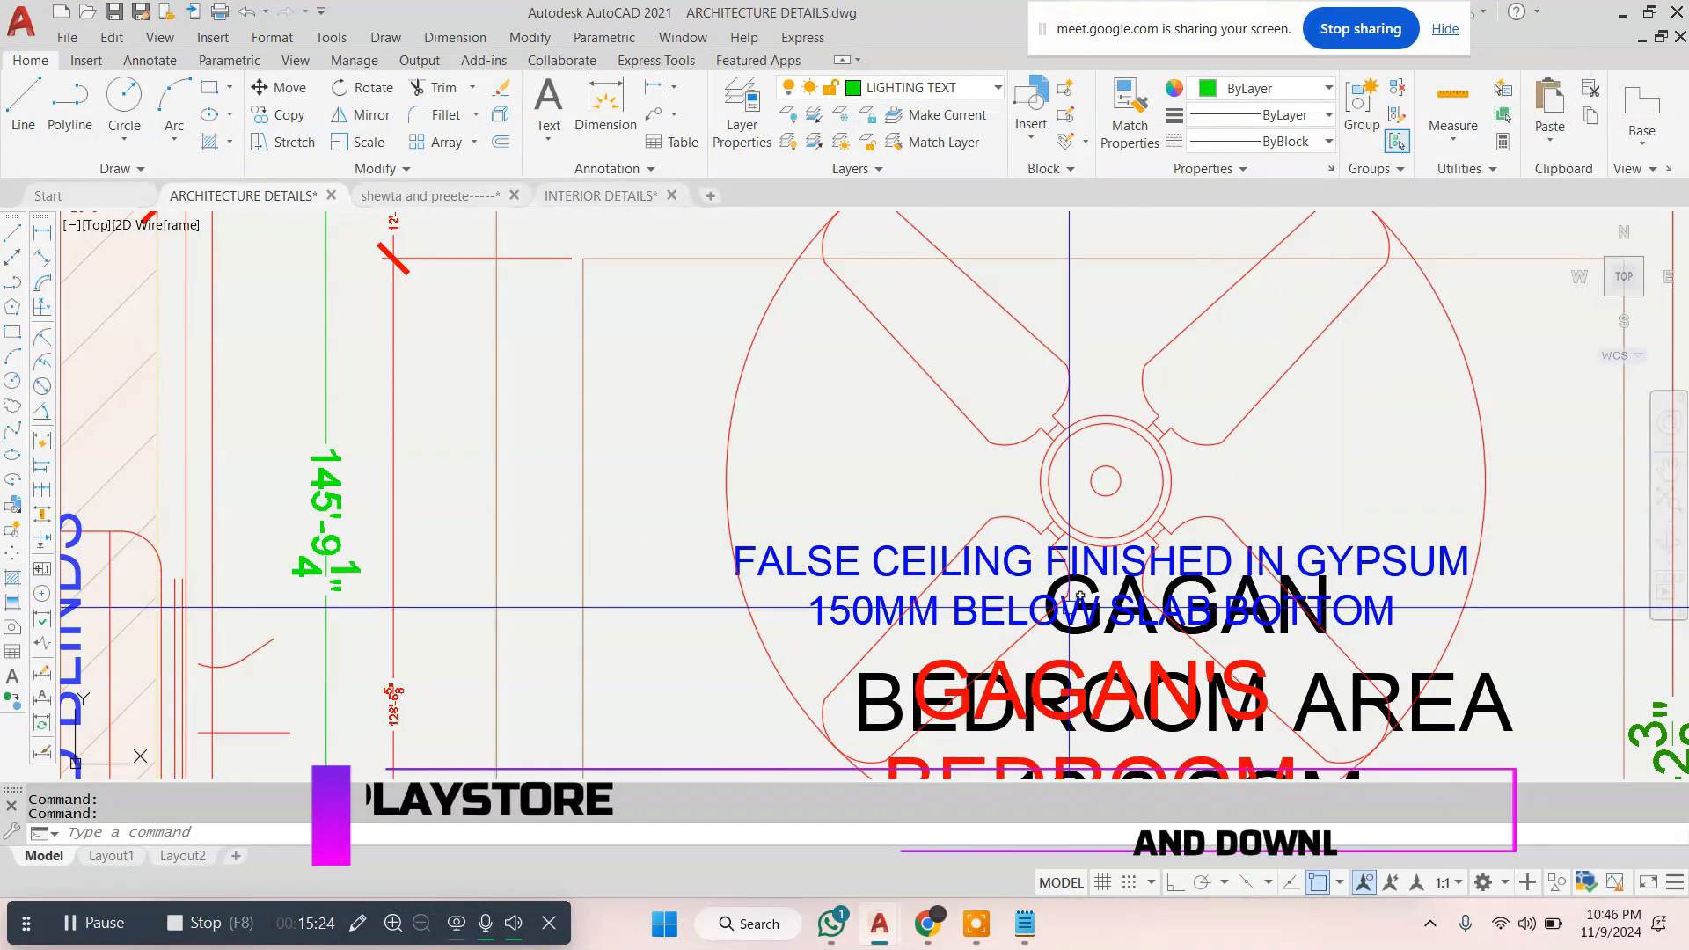
scroll(1219, 446, "down", 6)
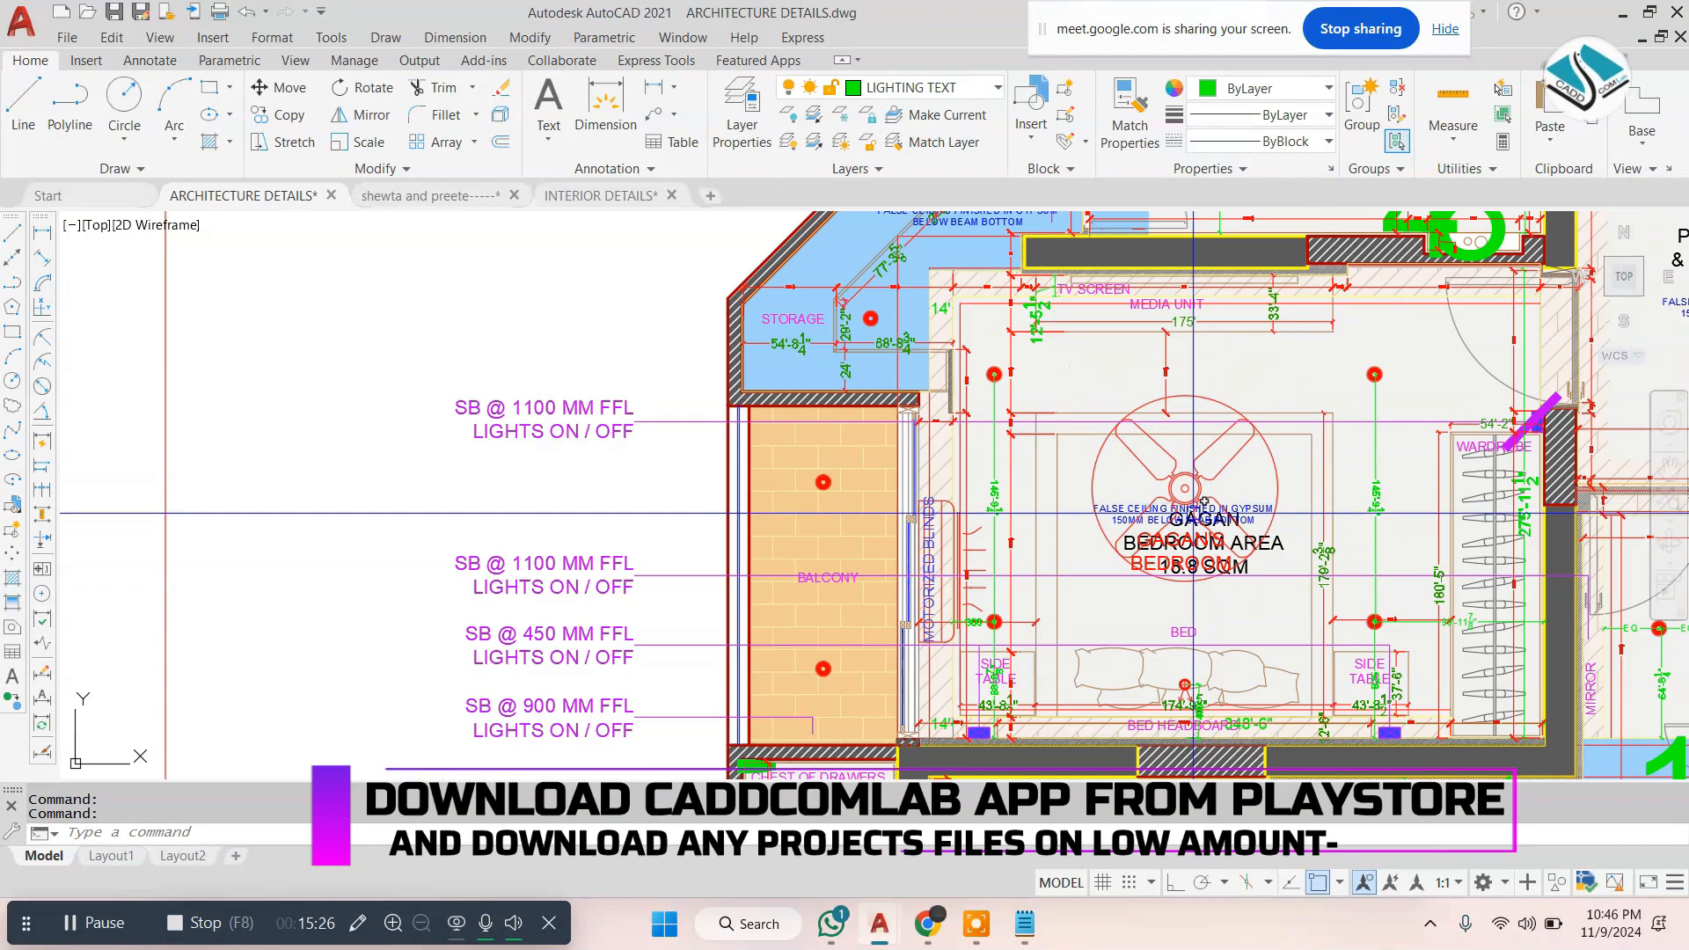
Examine the switch board height notes beside the balcony and along the neighbouring bedrooms on the master plan
scroll(624, 424, "up", 4)
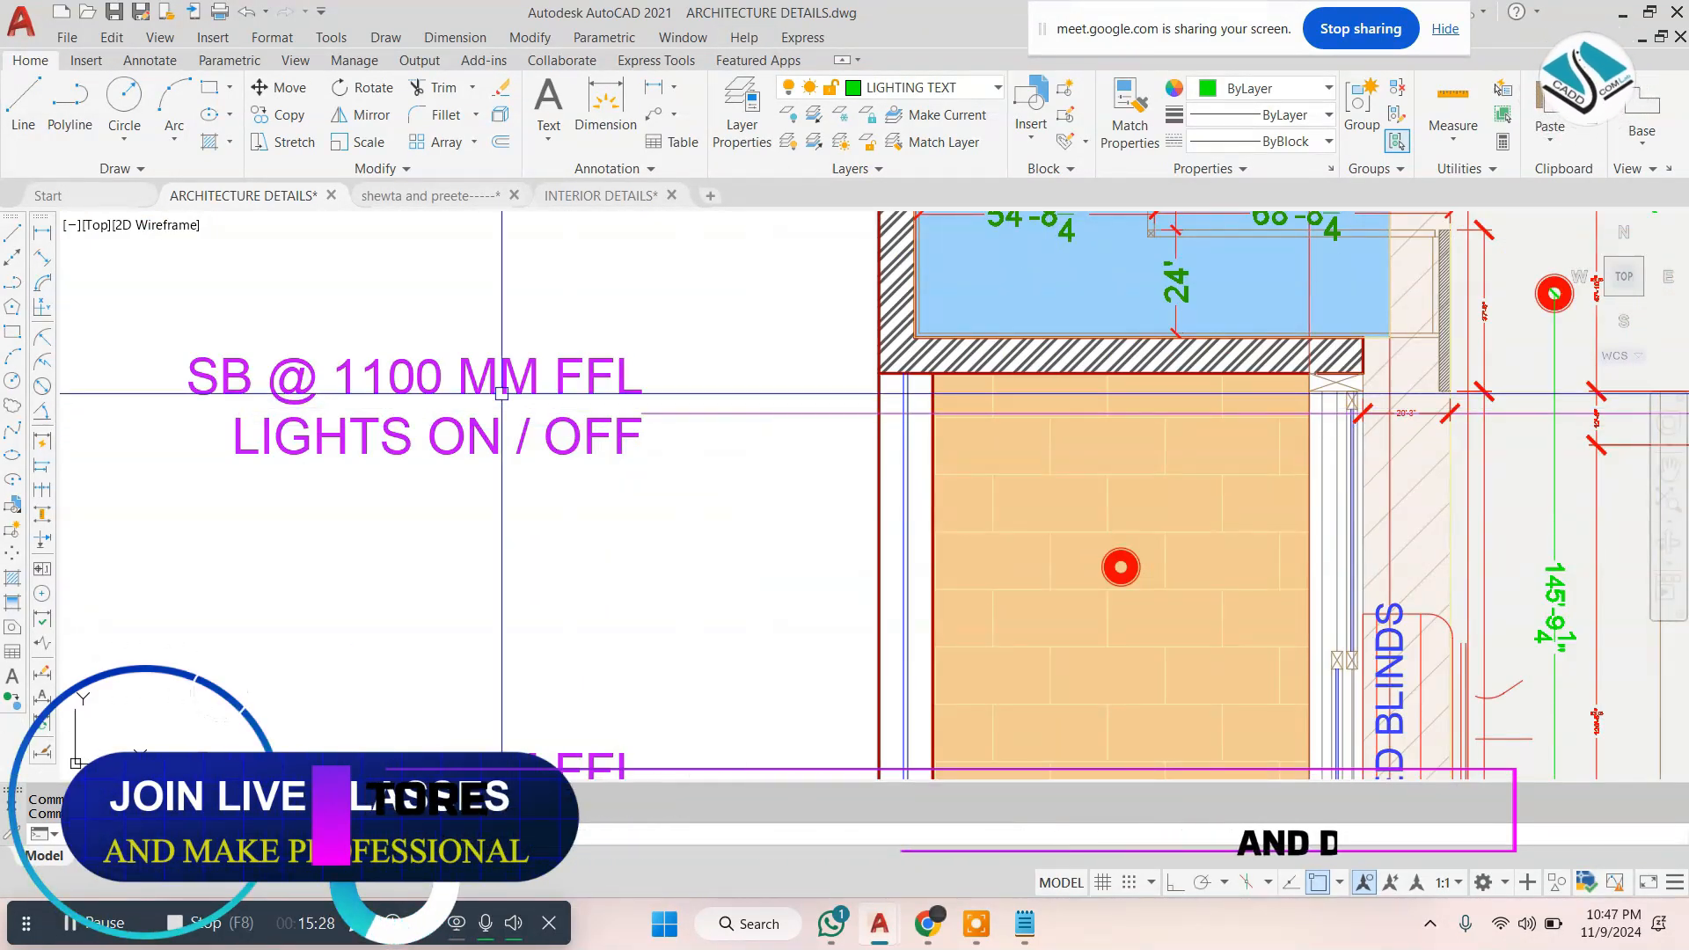
scroll(521, 424, "down", 4)
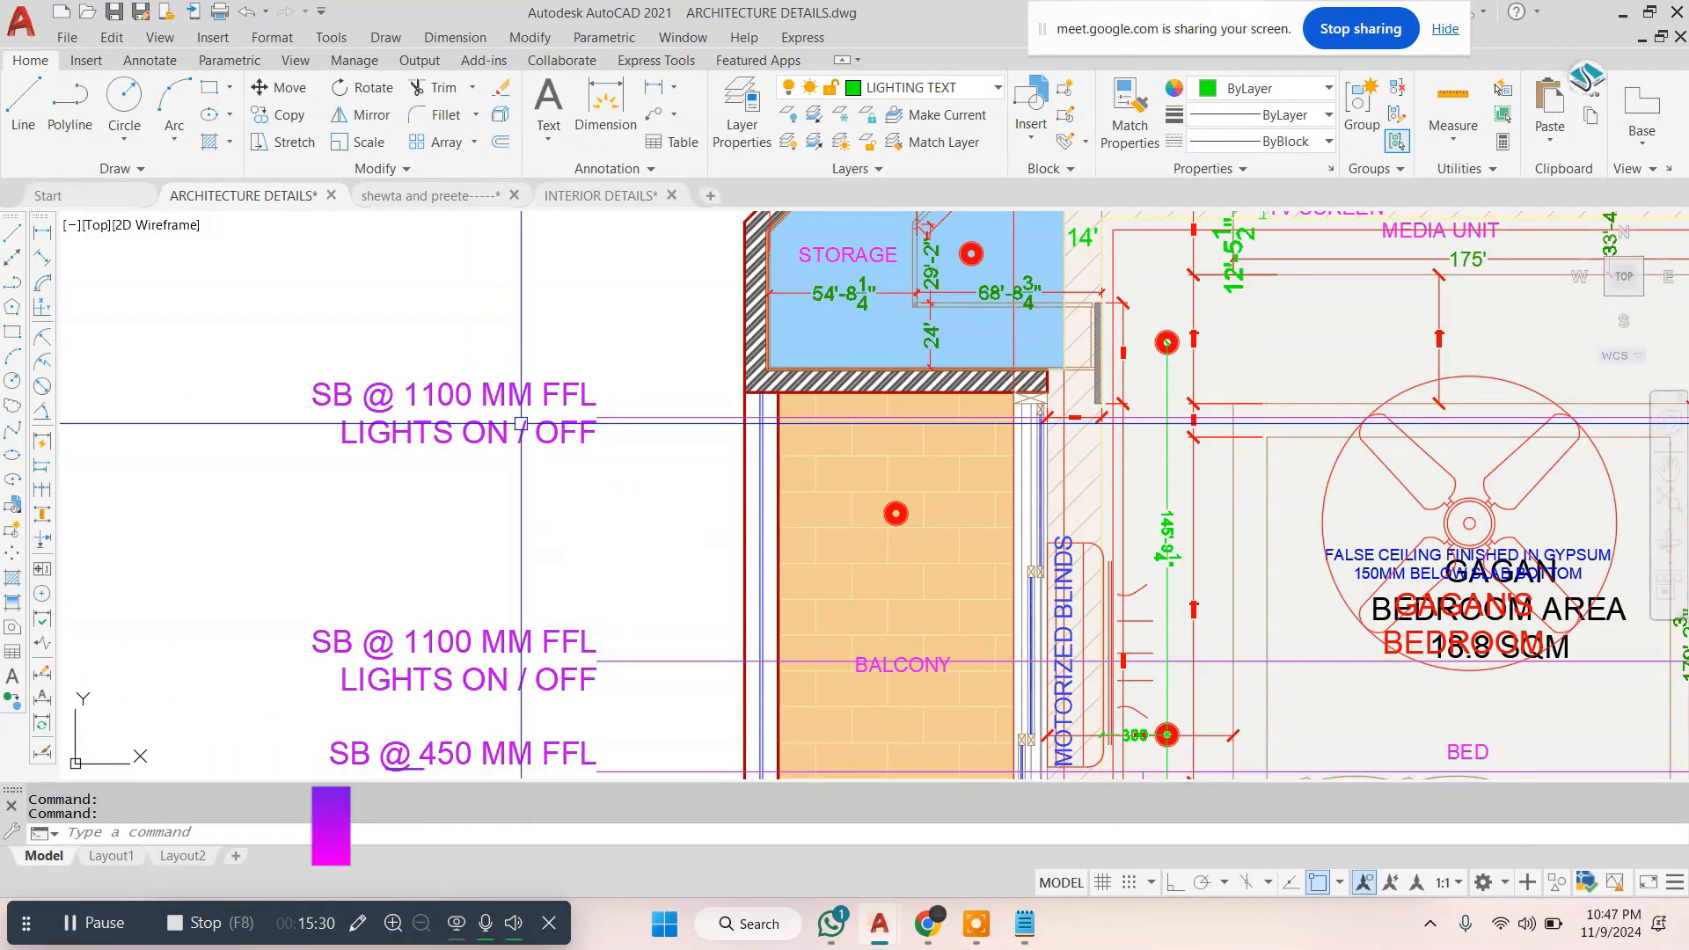
scroll(657, 430, "down", 2)
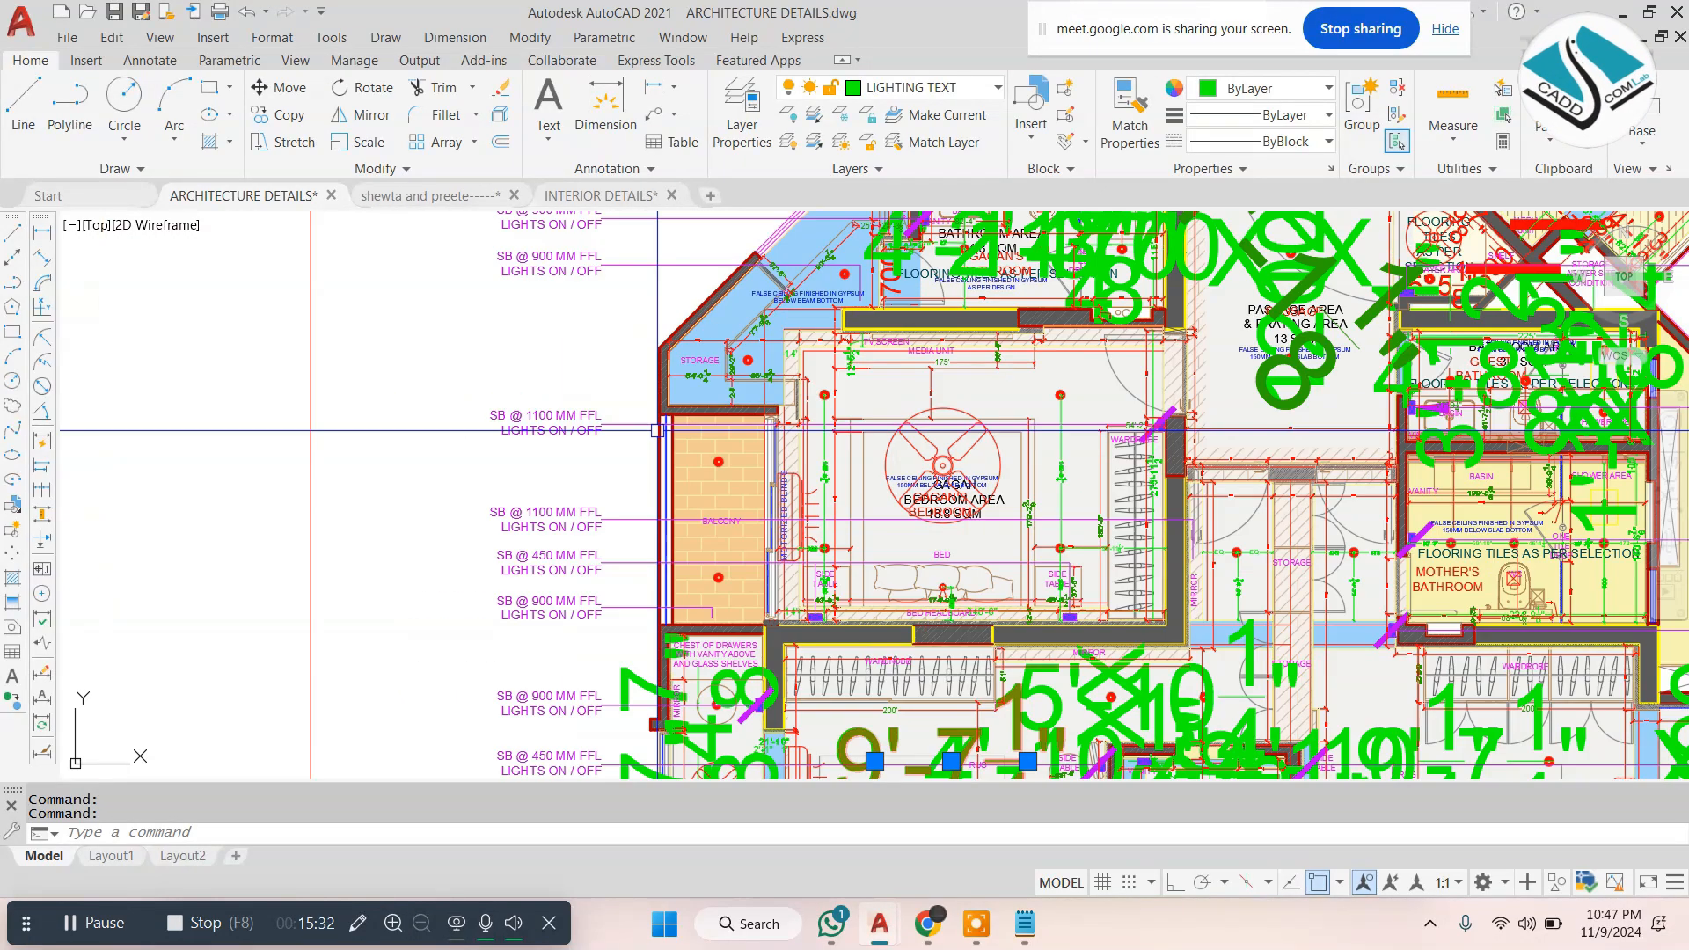
scroll(657, 430, "down", 2)
scroll(823, 440, "up", 3)
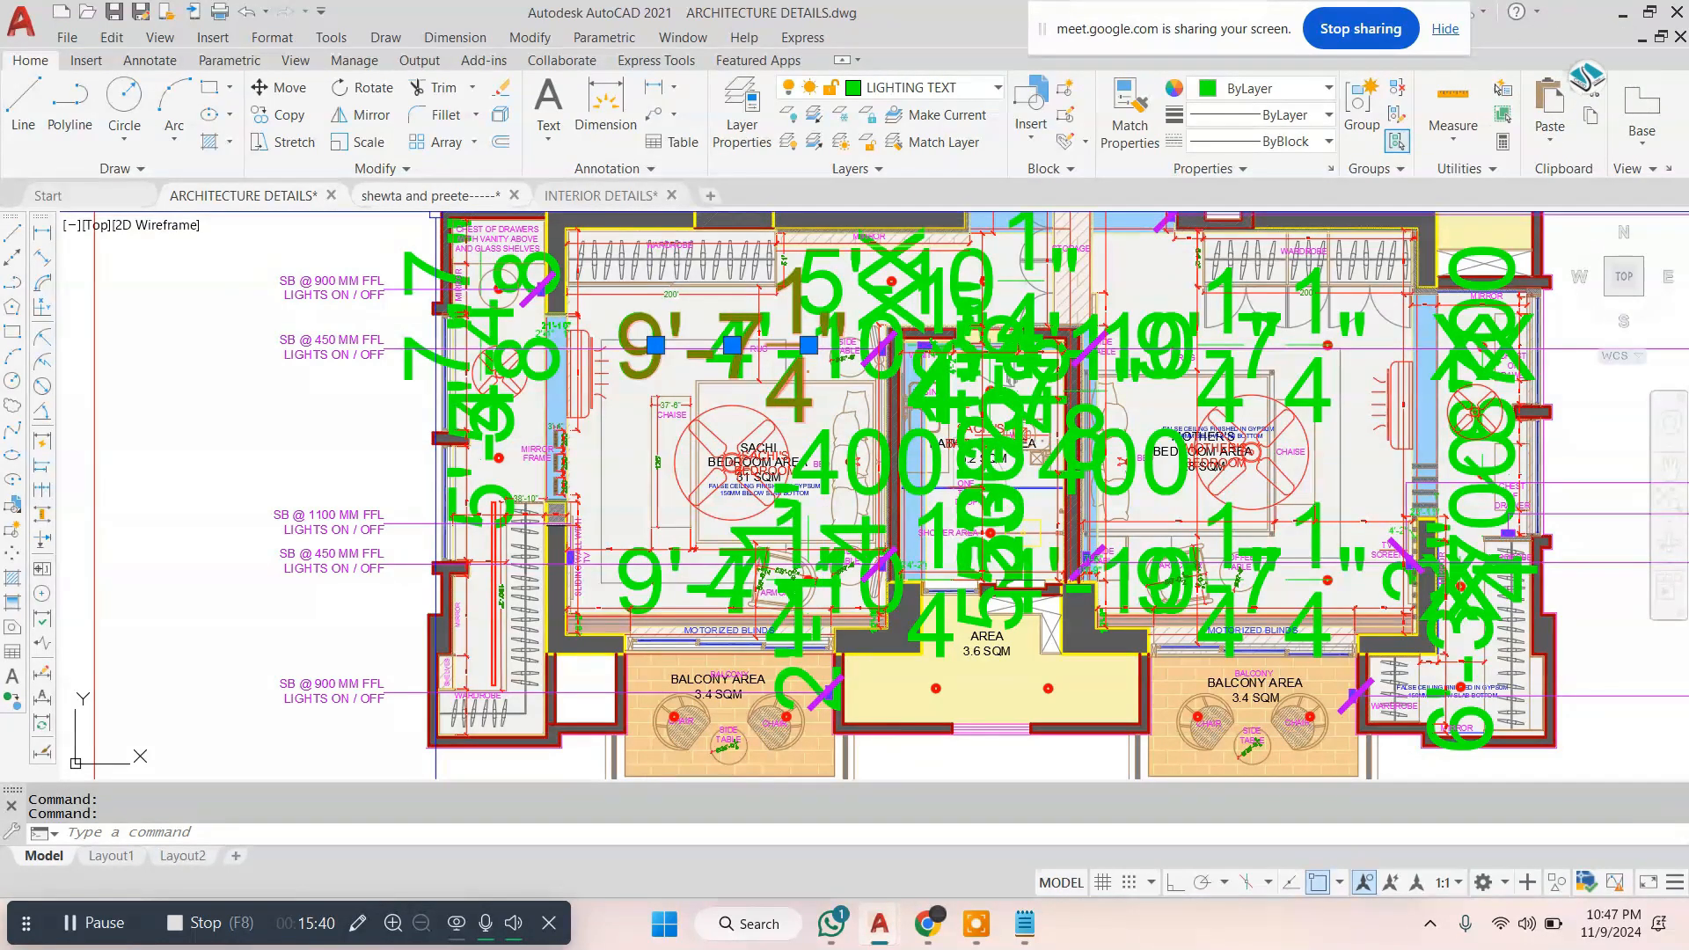
Return to the house's drawing to examine the master bedroom and kitchen electrical plan, and switch back to the INTERIOR DETAILS drawing
left_click(430, 195)
scroll(954, 540, "up", 10)
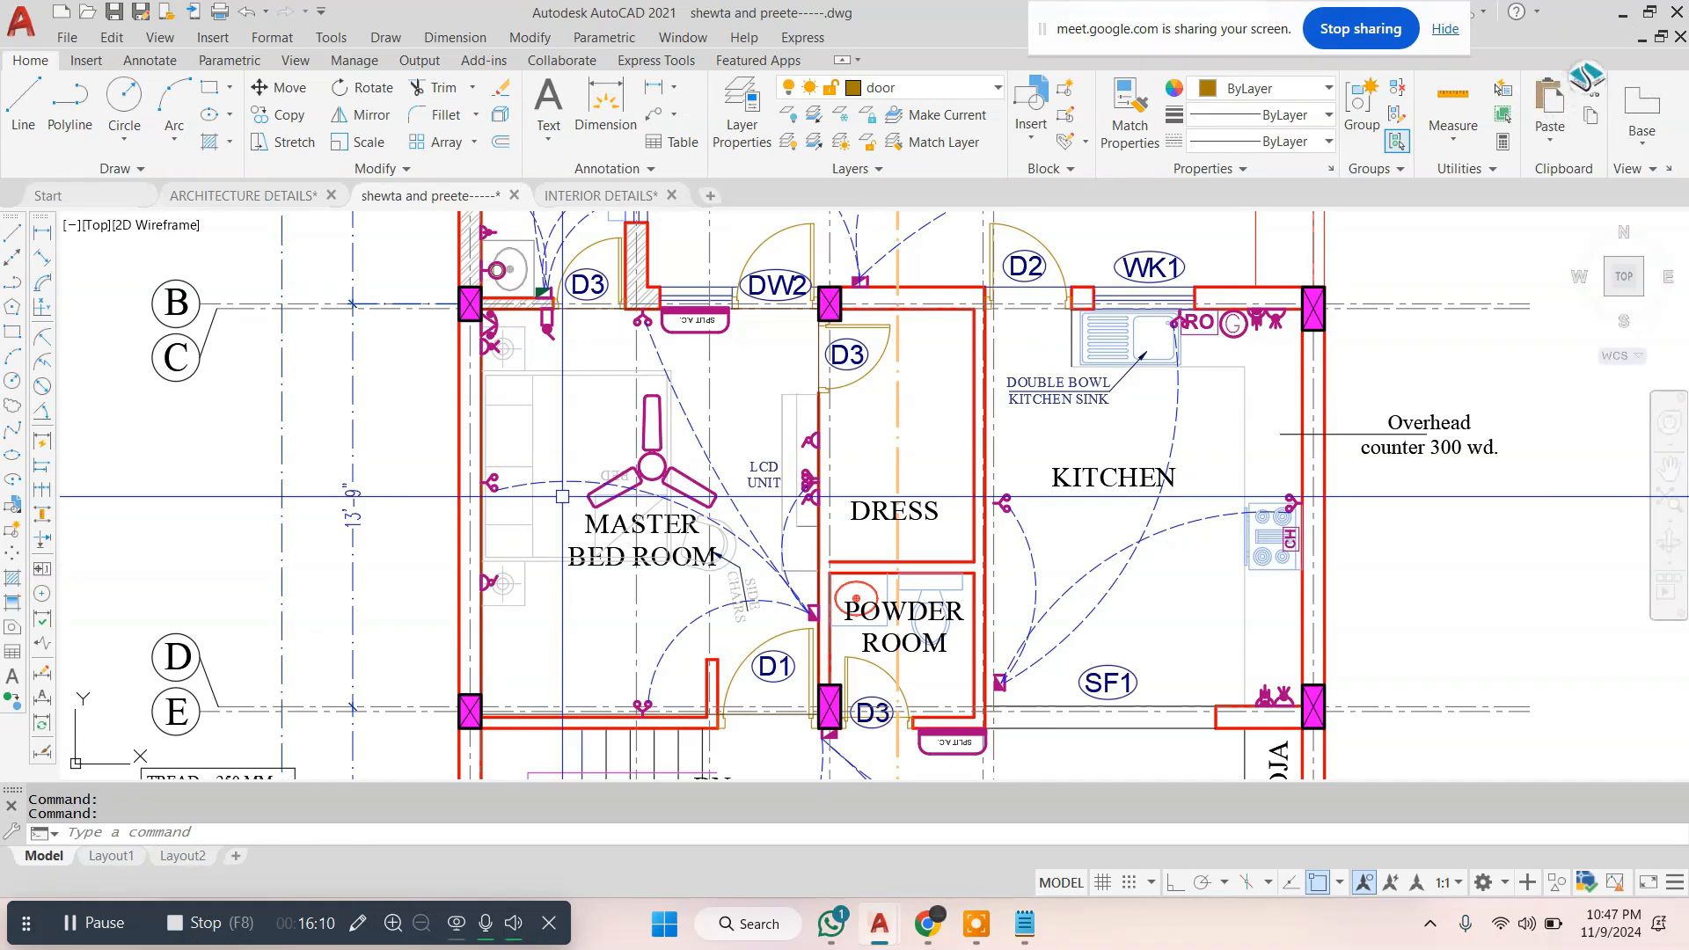
left_click(601, 195)
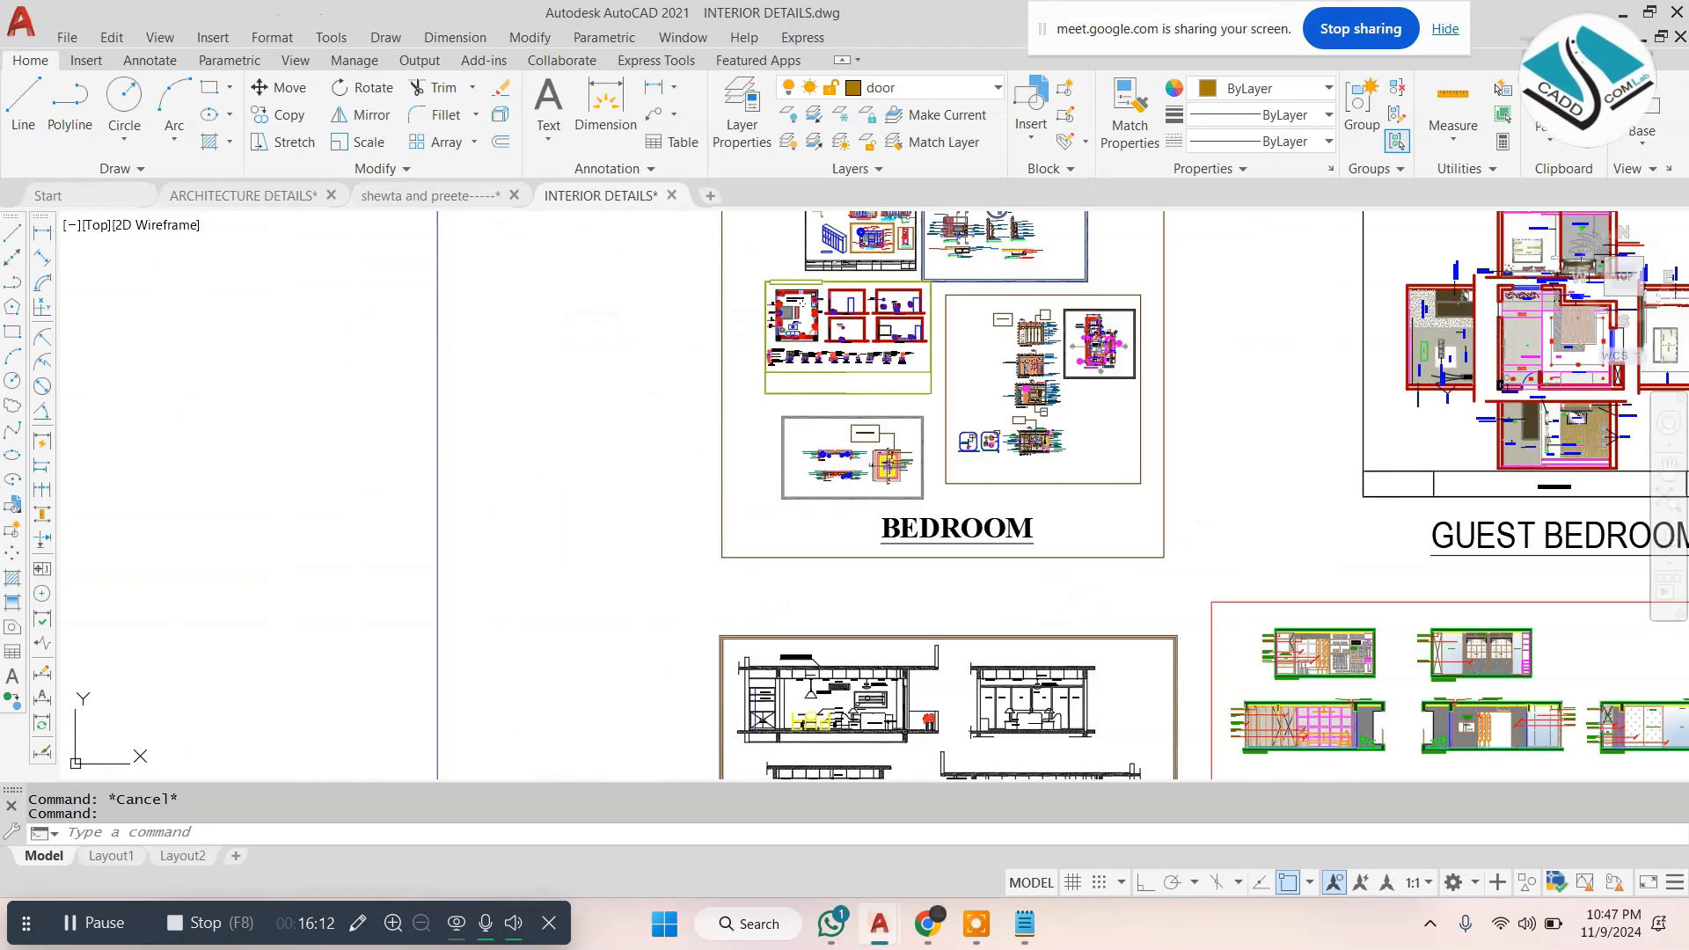
Examine the BEDROOM false ceiling plan with its cove light sections A-A' and B-B', and switch back to the house's drawing
mouse_move(979, 521)
middle_mouse_down()
mouse_move(833, 332)
mouse_move(883, 551)
middle_mouse_up()
scroll(883, 551, "up", 2)
scroll(668, 449, "up", 5)
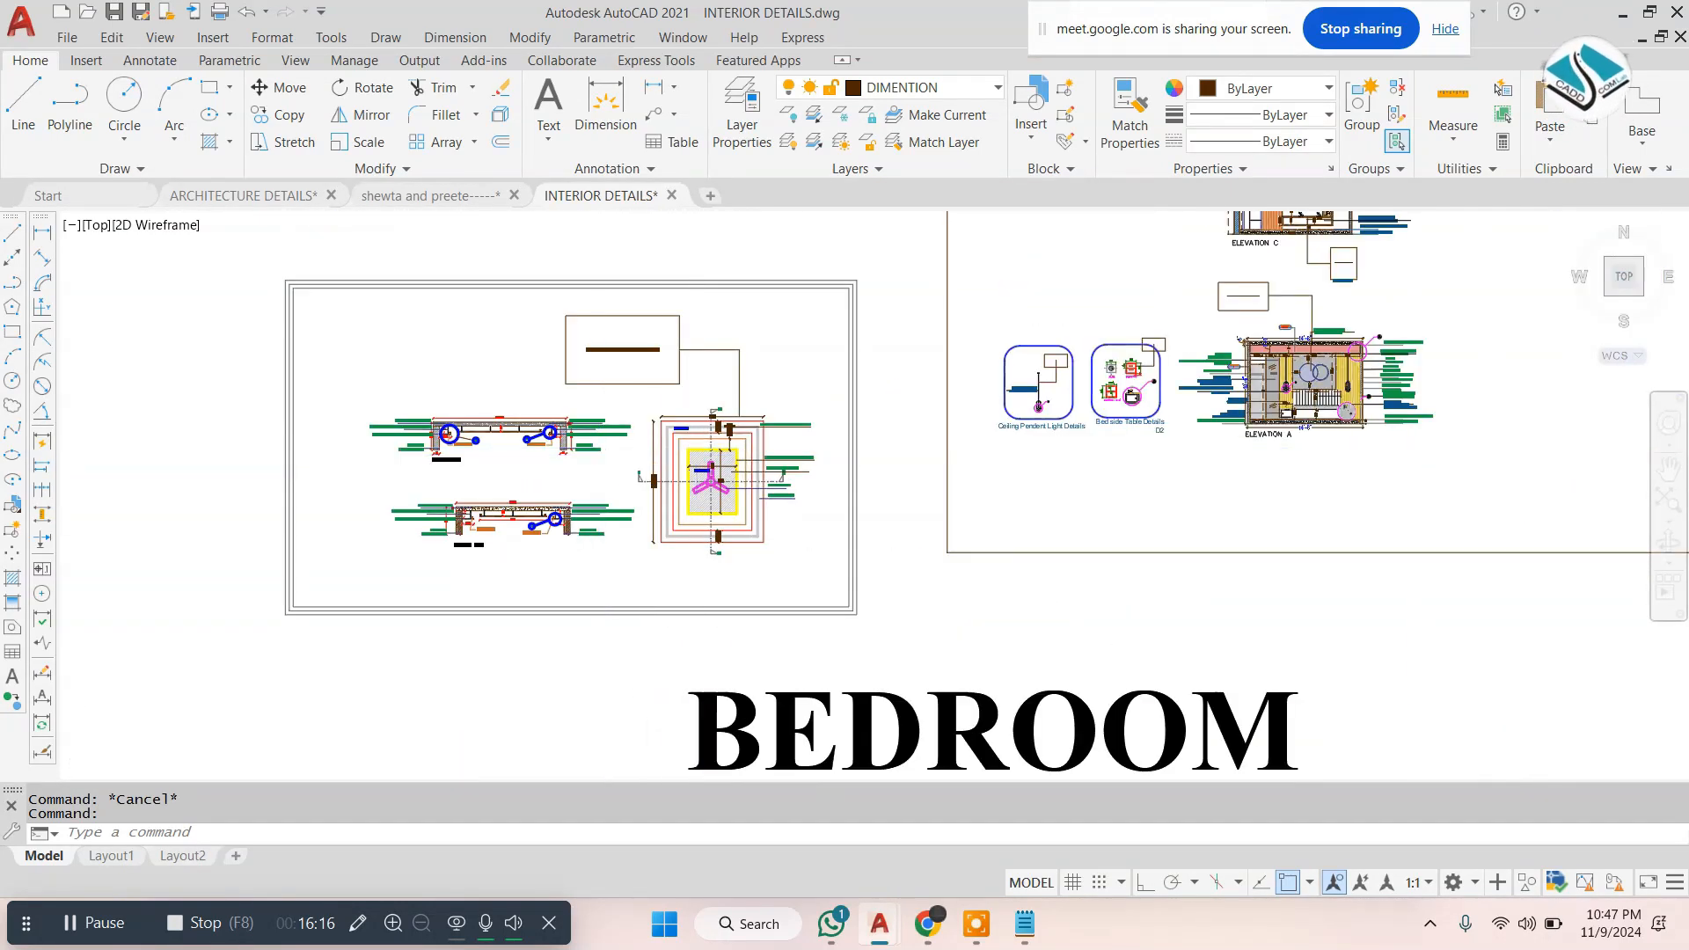
middle_click_drag(591, 457, 796, 429)
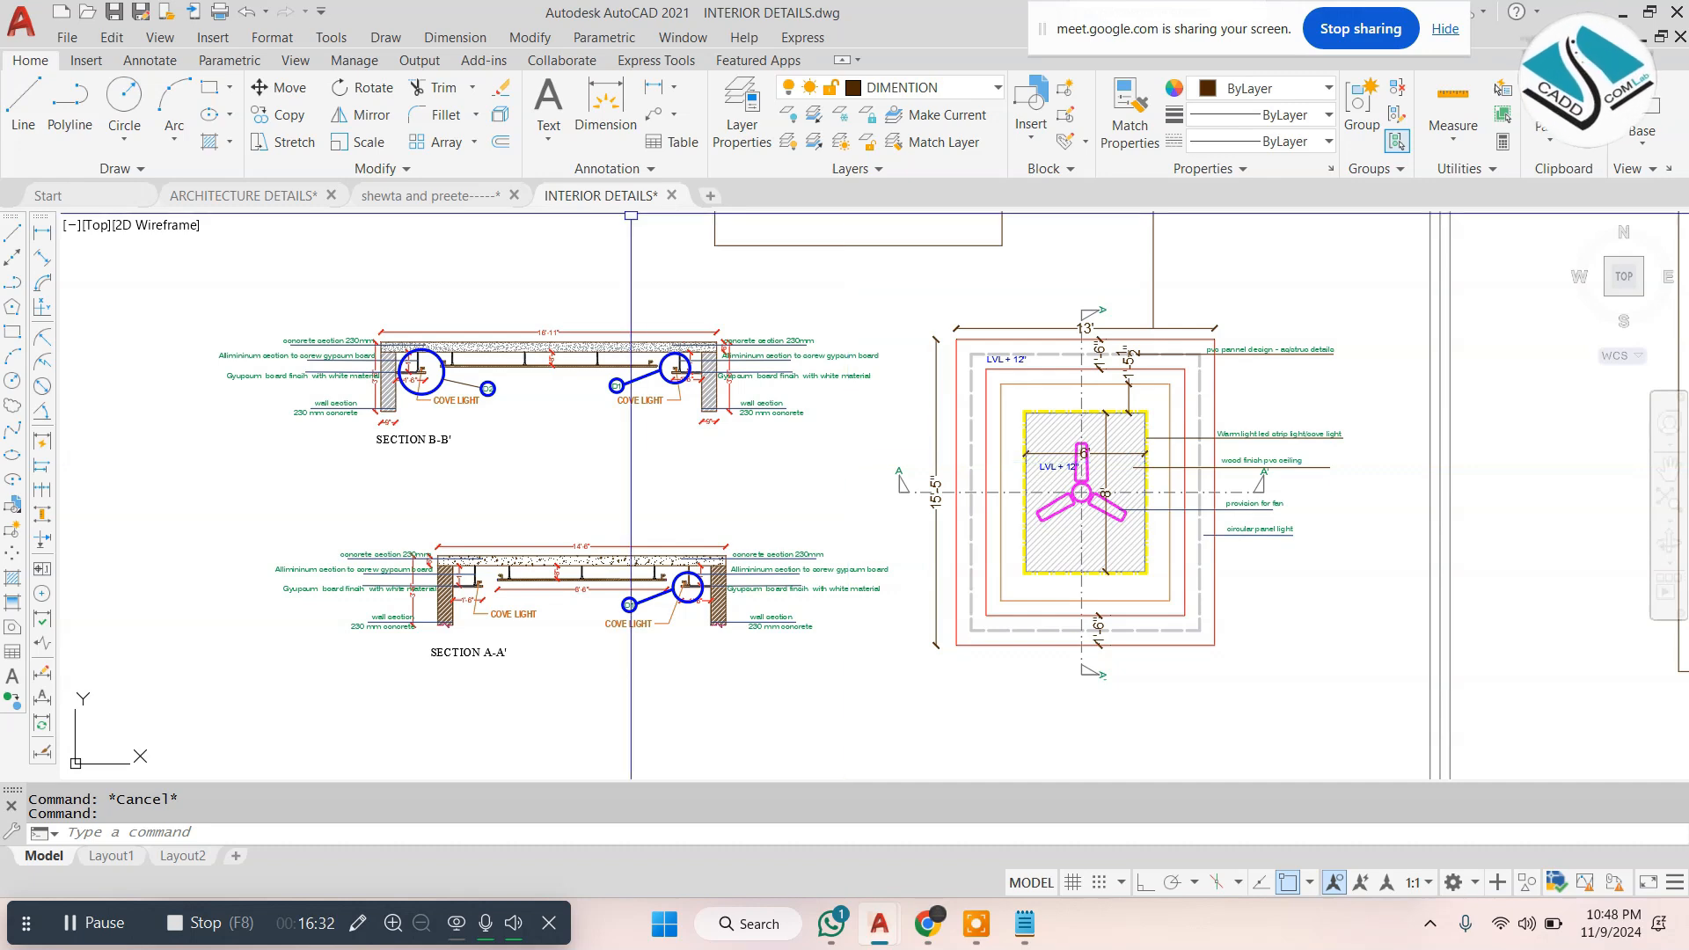
left_click(429, 195)
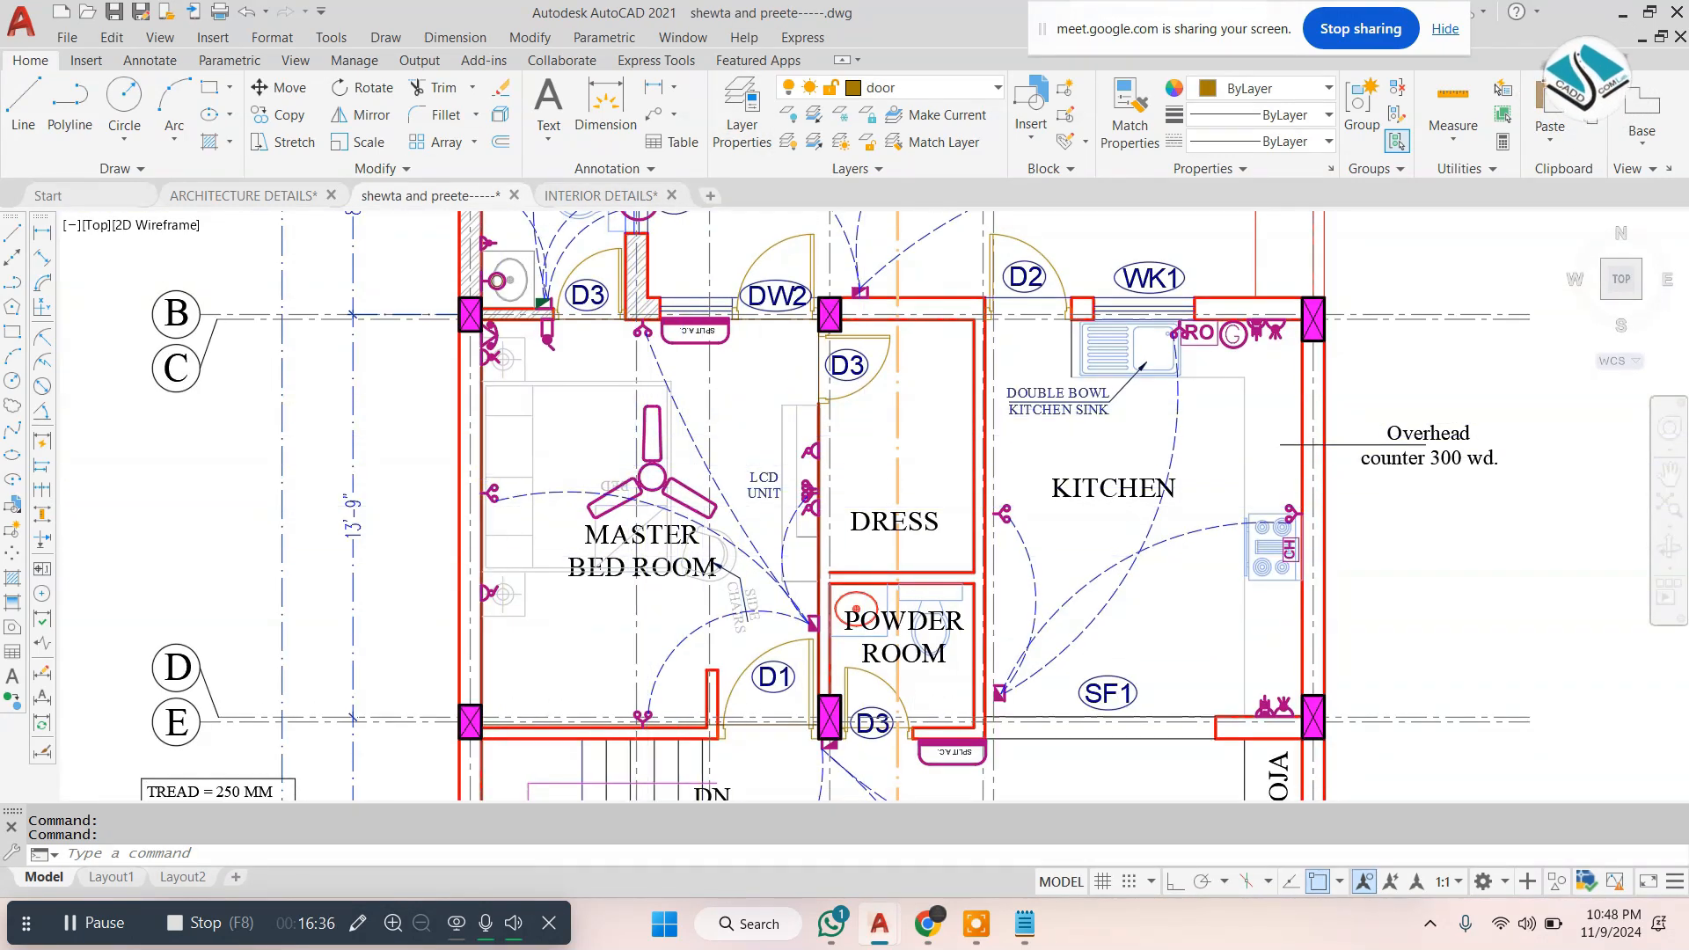
scroll(503, 465, "up", 2)
type("rec")
key("Return")
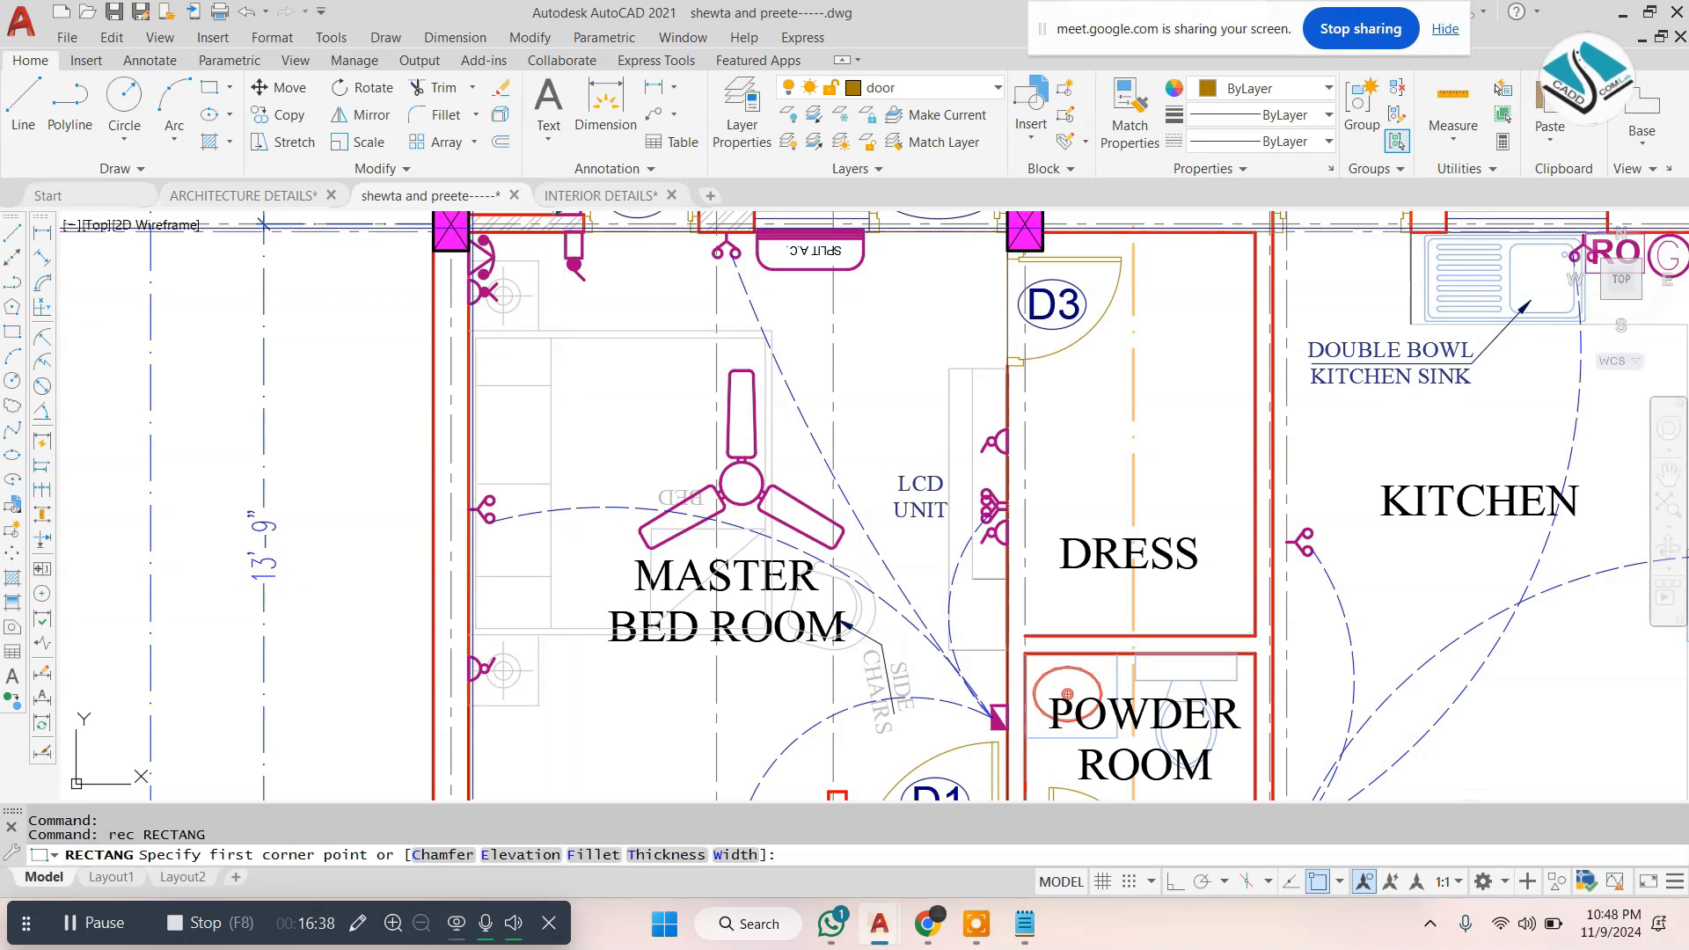
left_click(463, 256)
key("Escape")
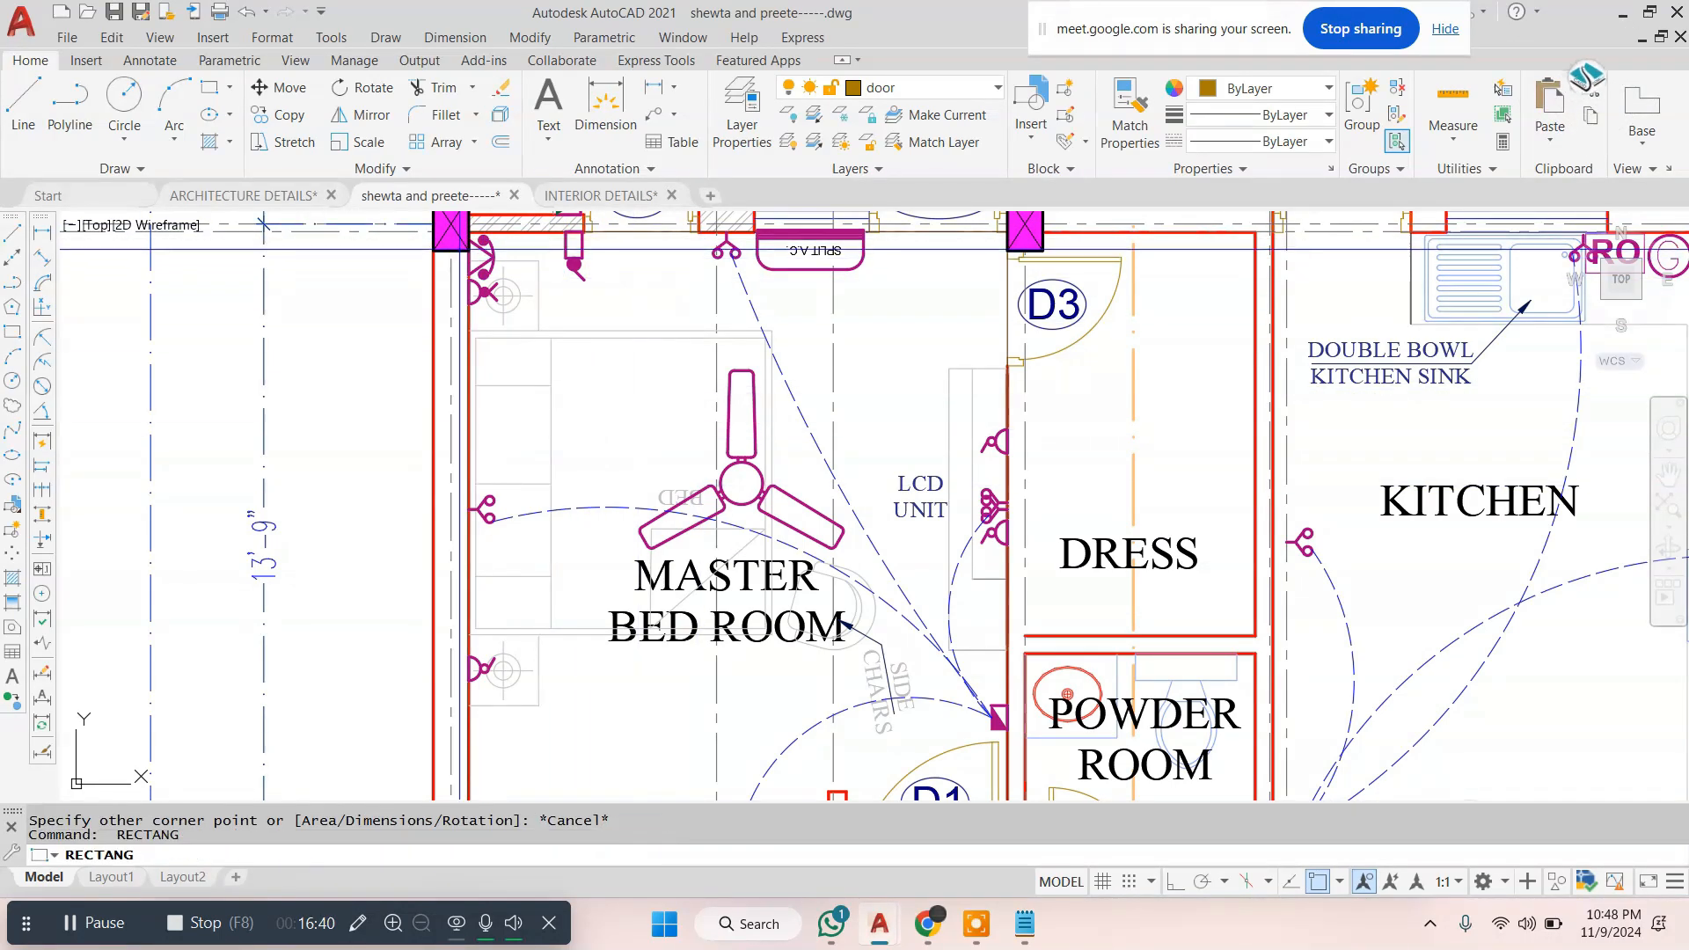
Draw a rectangle along the master bedroom's inner wall faces between its diagonally opposite corners
key("Return")
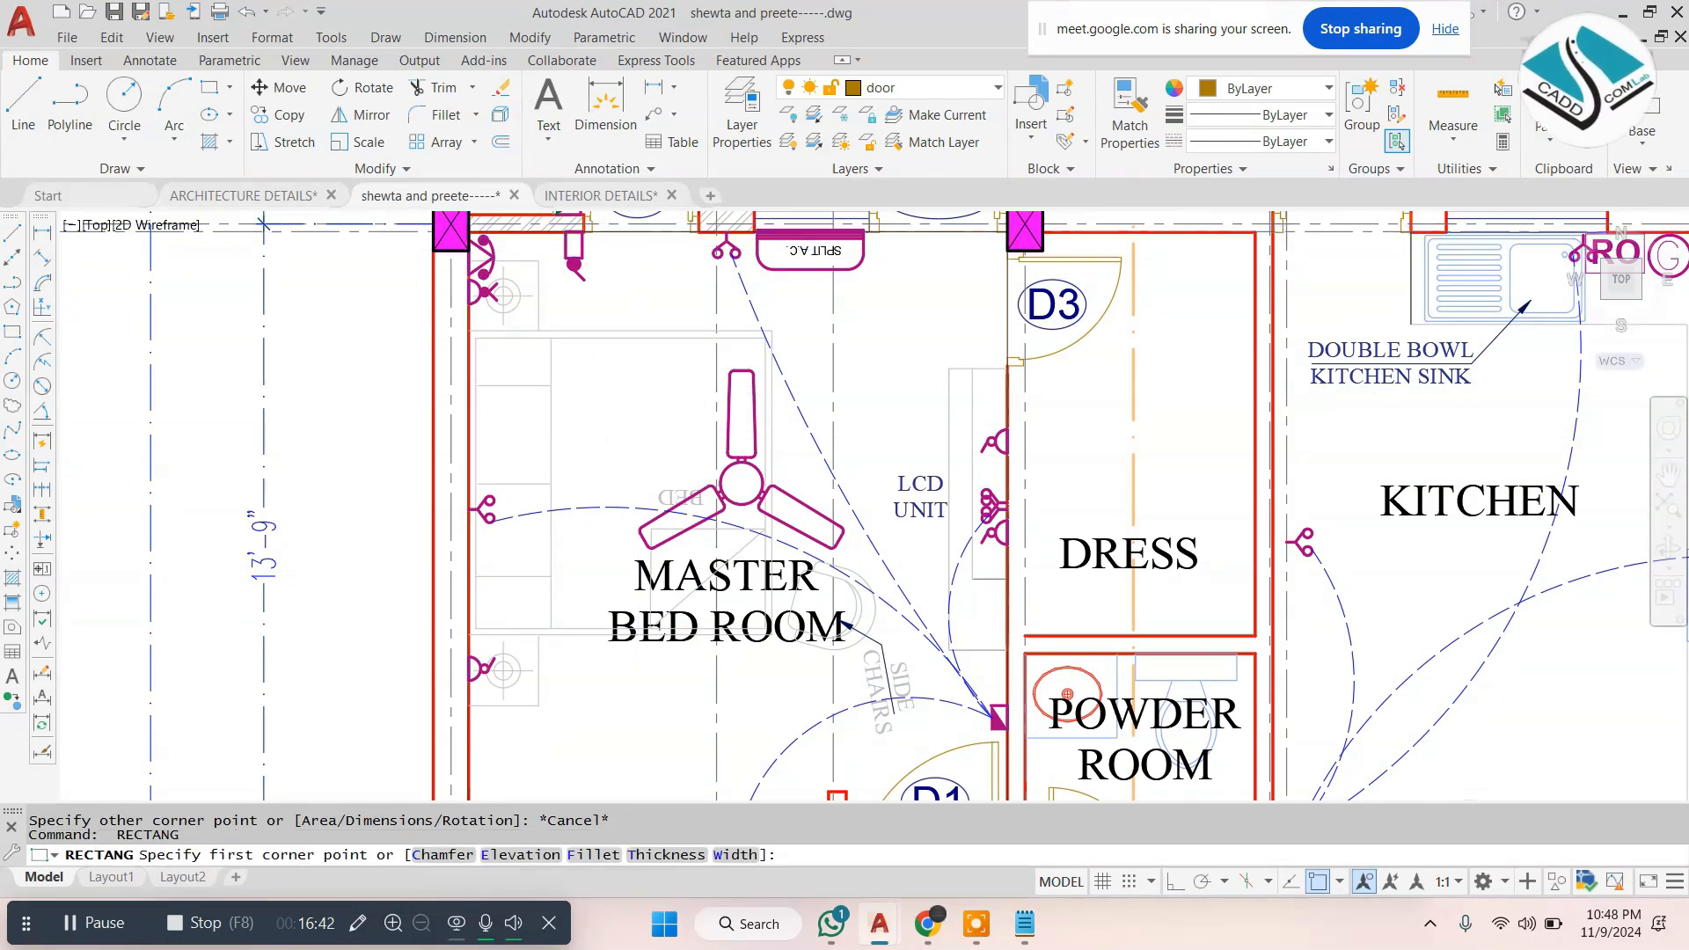
scroll(474, 233, "up", 4)
left_click(480, 232)
scroll(493, 232, "down", 6)
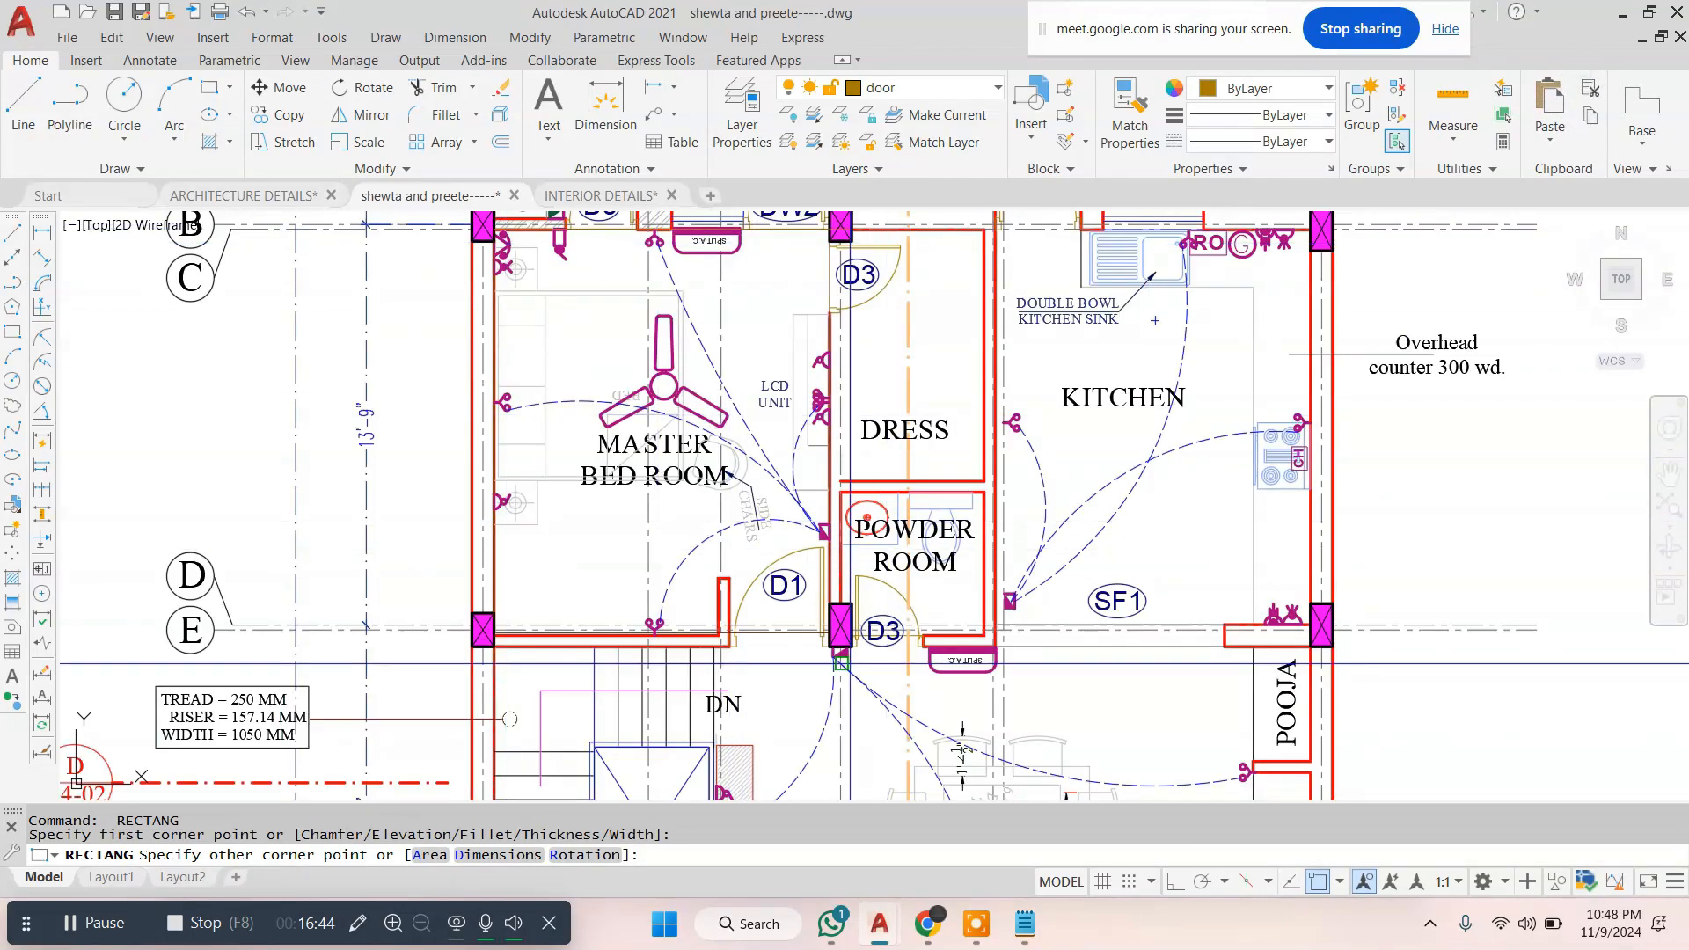
scroll(830, 632, "up", 4)
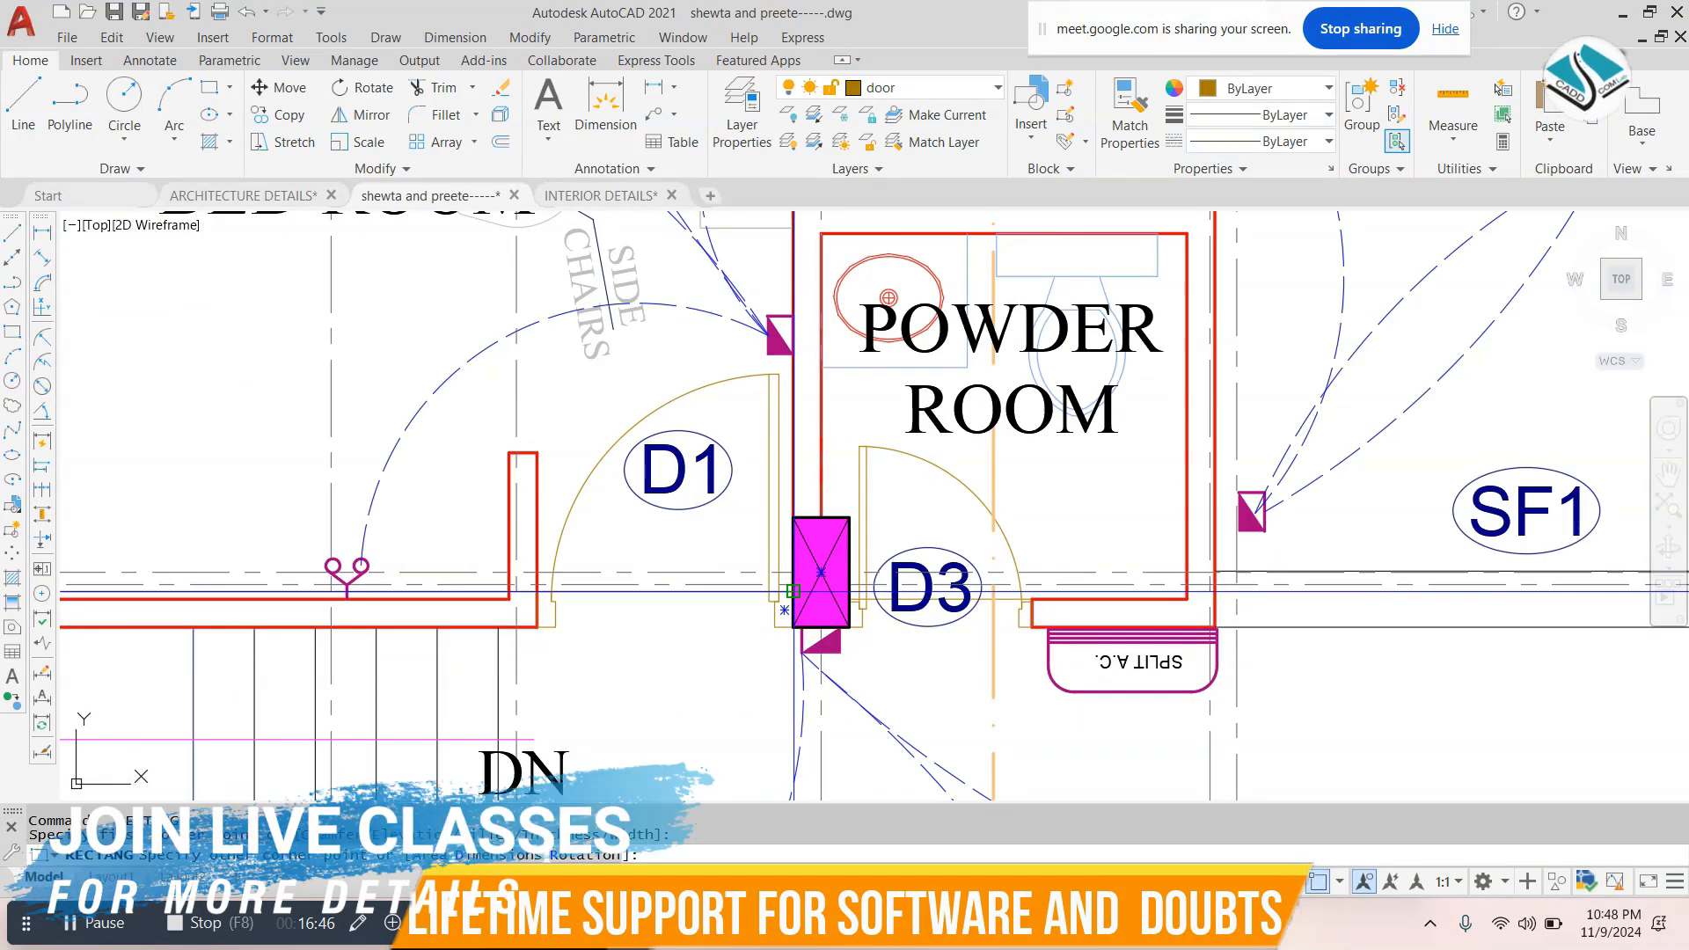
left_click(791, 590)
scroll(943, 538, "down", 3)
scroll(986, 644, "down", 4)
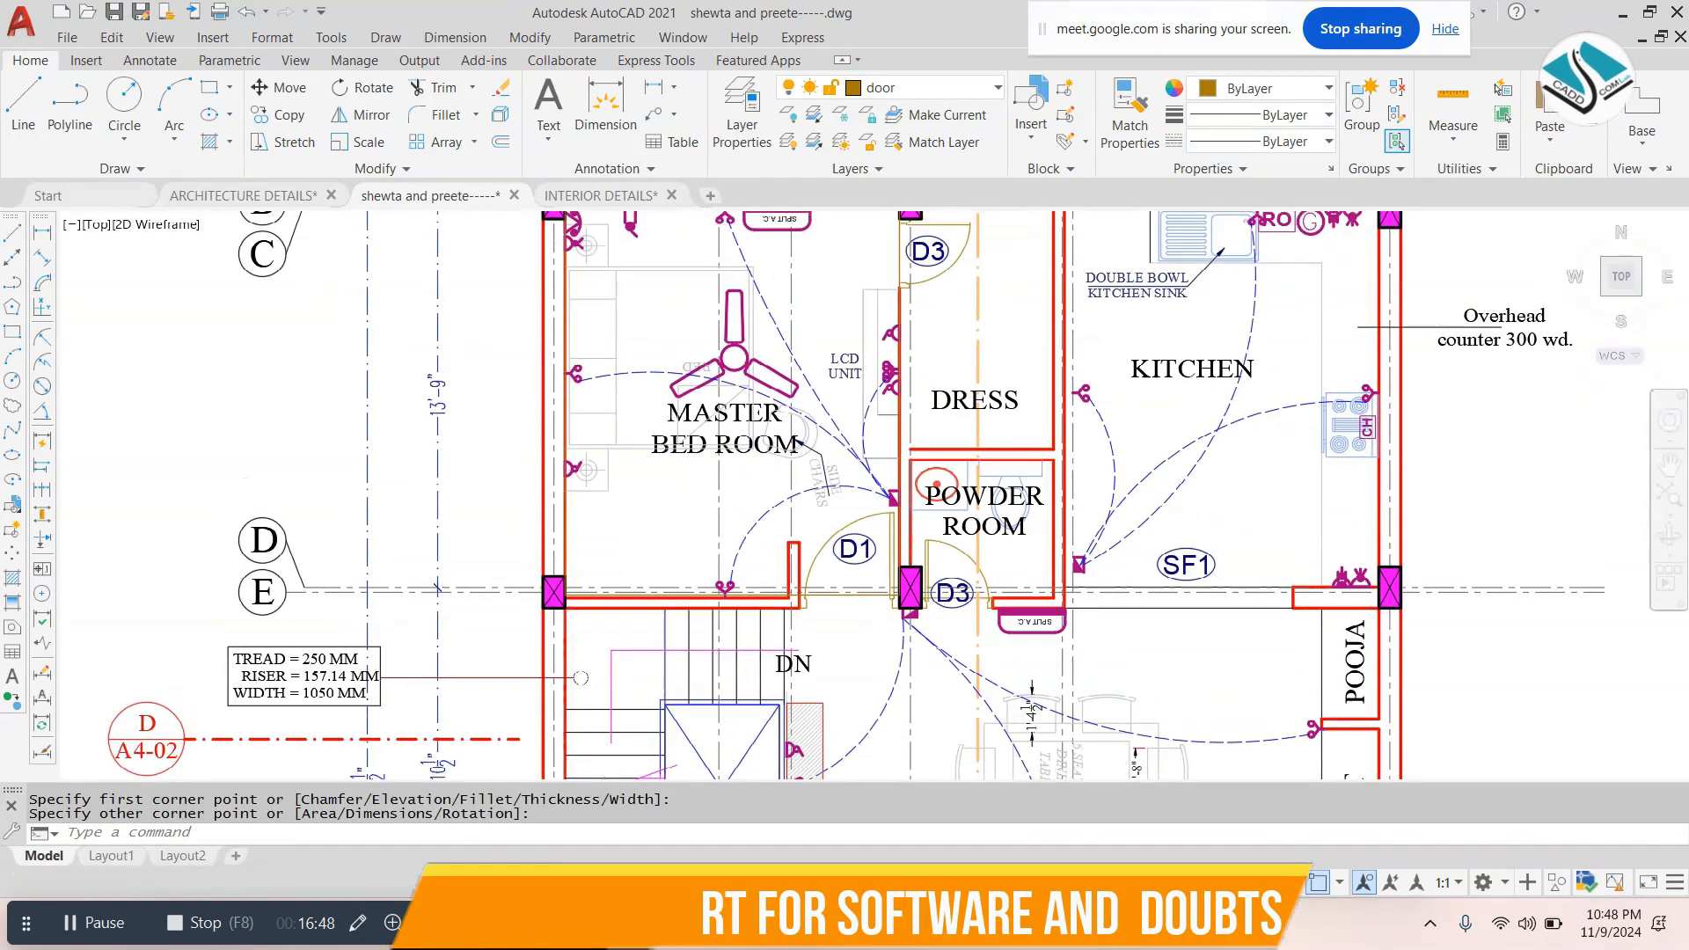
Offset the master bedroom rectangle 12 inches inward
key("Escape")
type("o")
key("Return")
type("12")
key("Return")
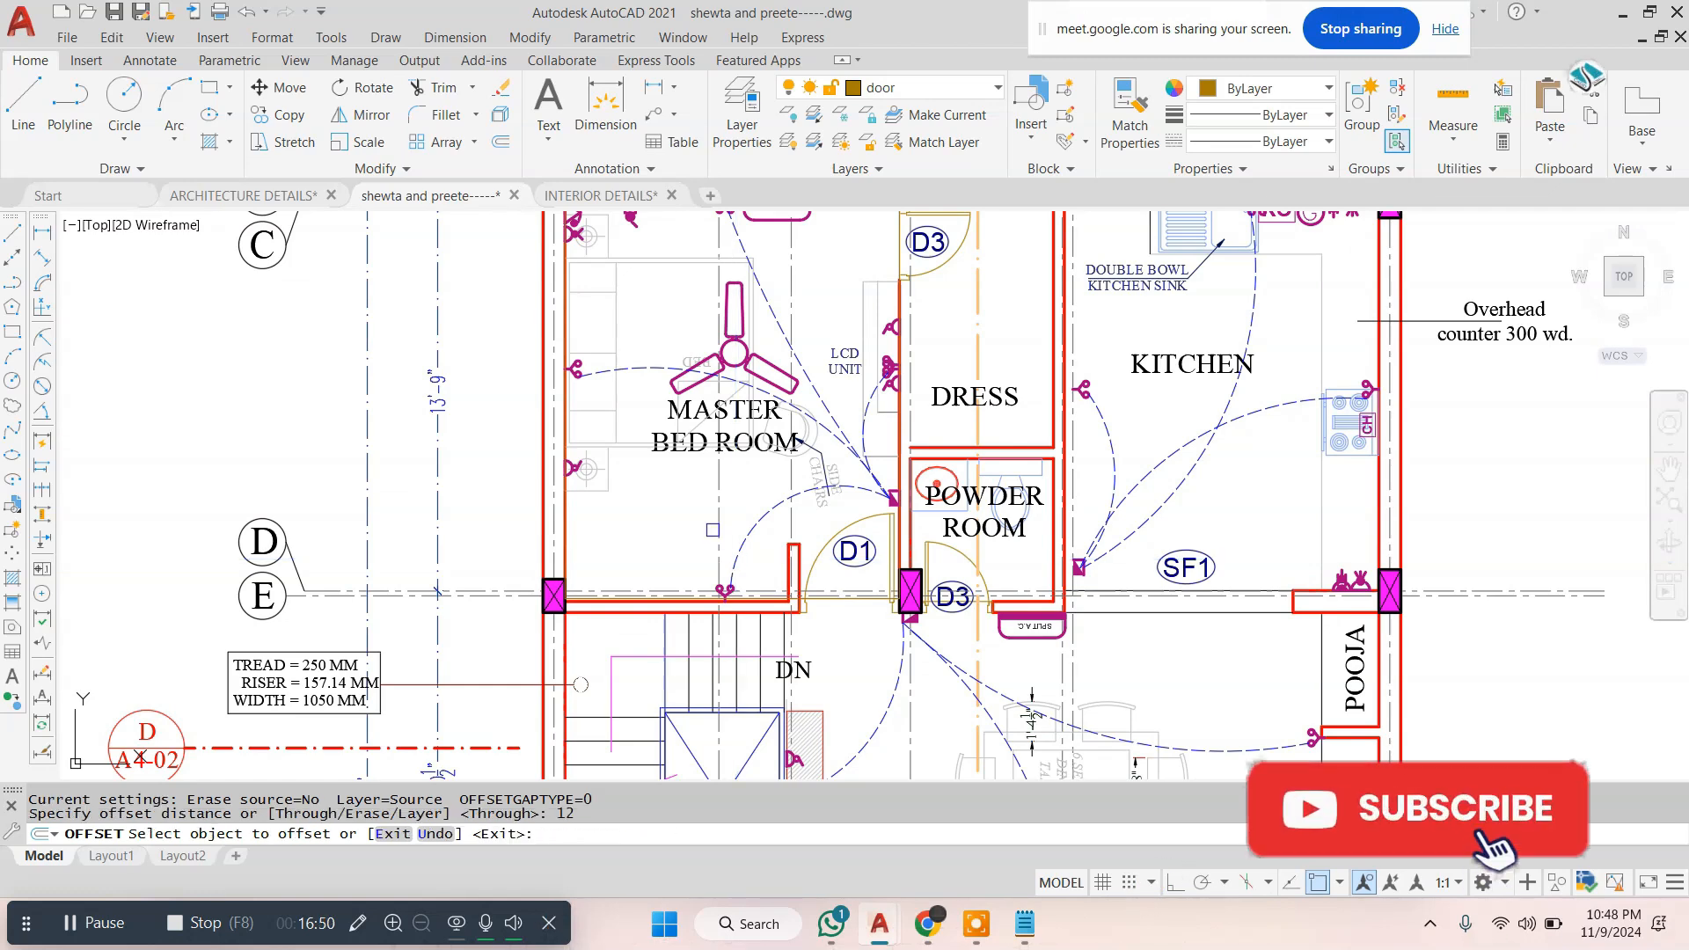
middle_click_drag(757, 223, 732, 345)
scroll(732, 341, "up", 4)
left_click(589, 300)
left_click(589, 297)
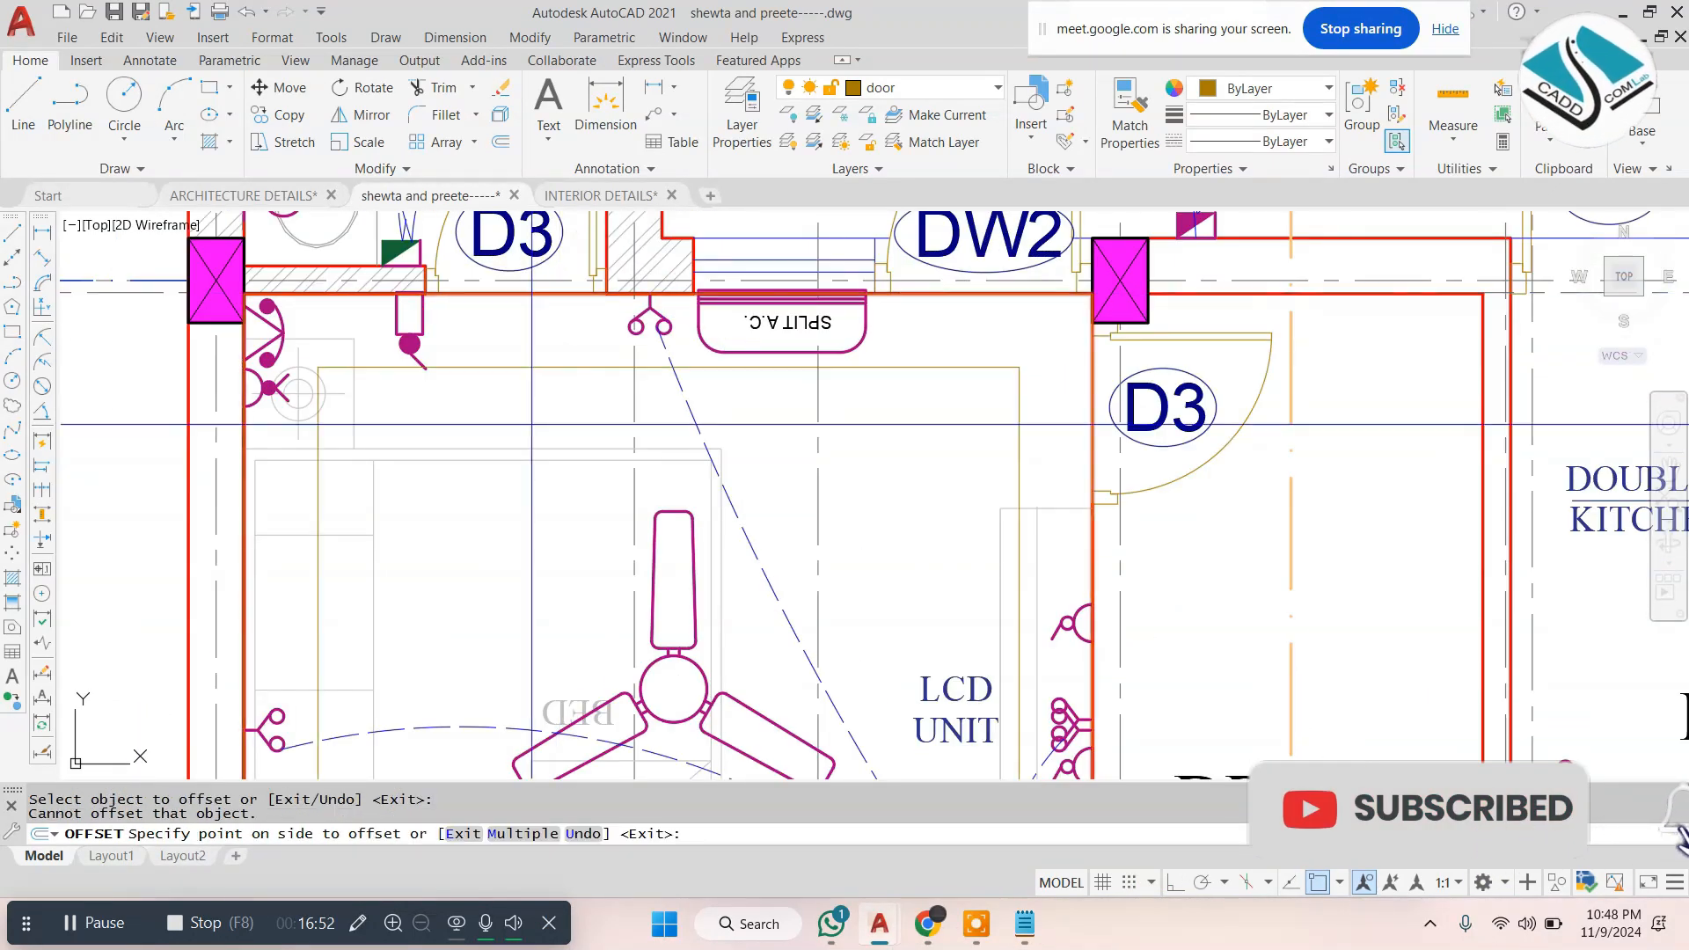
left_click(609, 424)
scroll(612, 339, "down", 6)
key("Escape")
scroll(599, 376, "up", 4)
key("Escape")
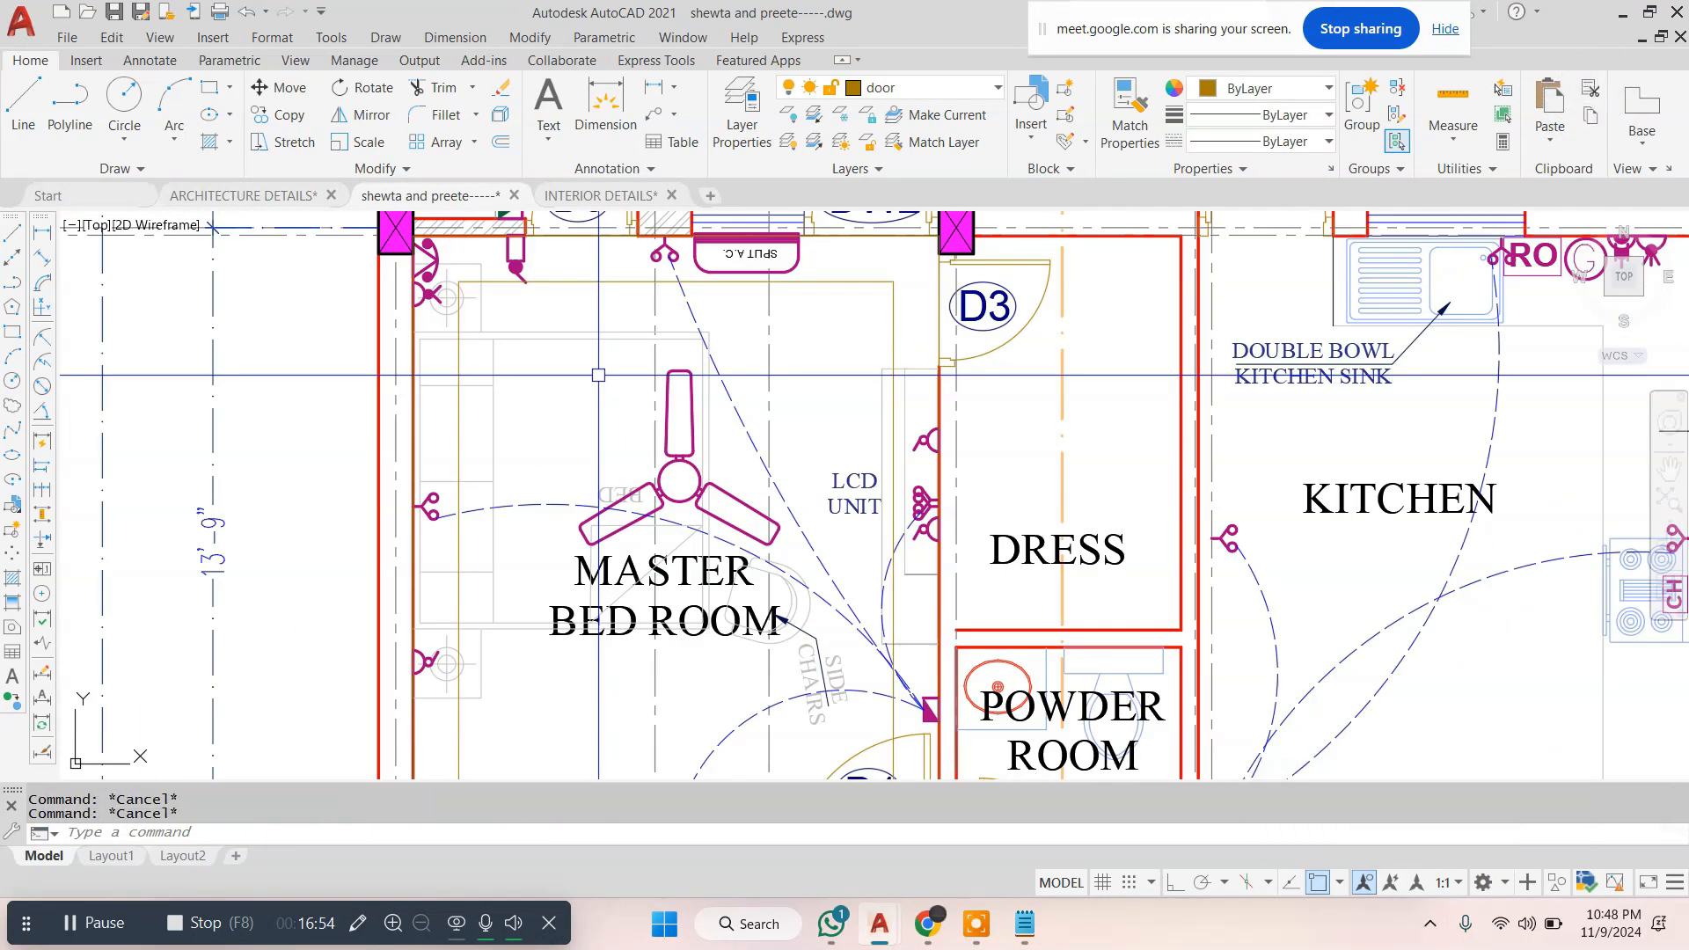
Change the colour of the master bedroom's wall-line rectangle and its inner offset rectangle to red
left_click(580, 236)
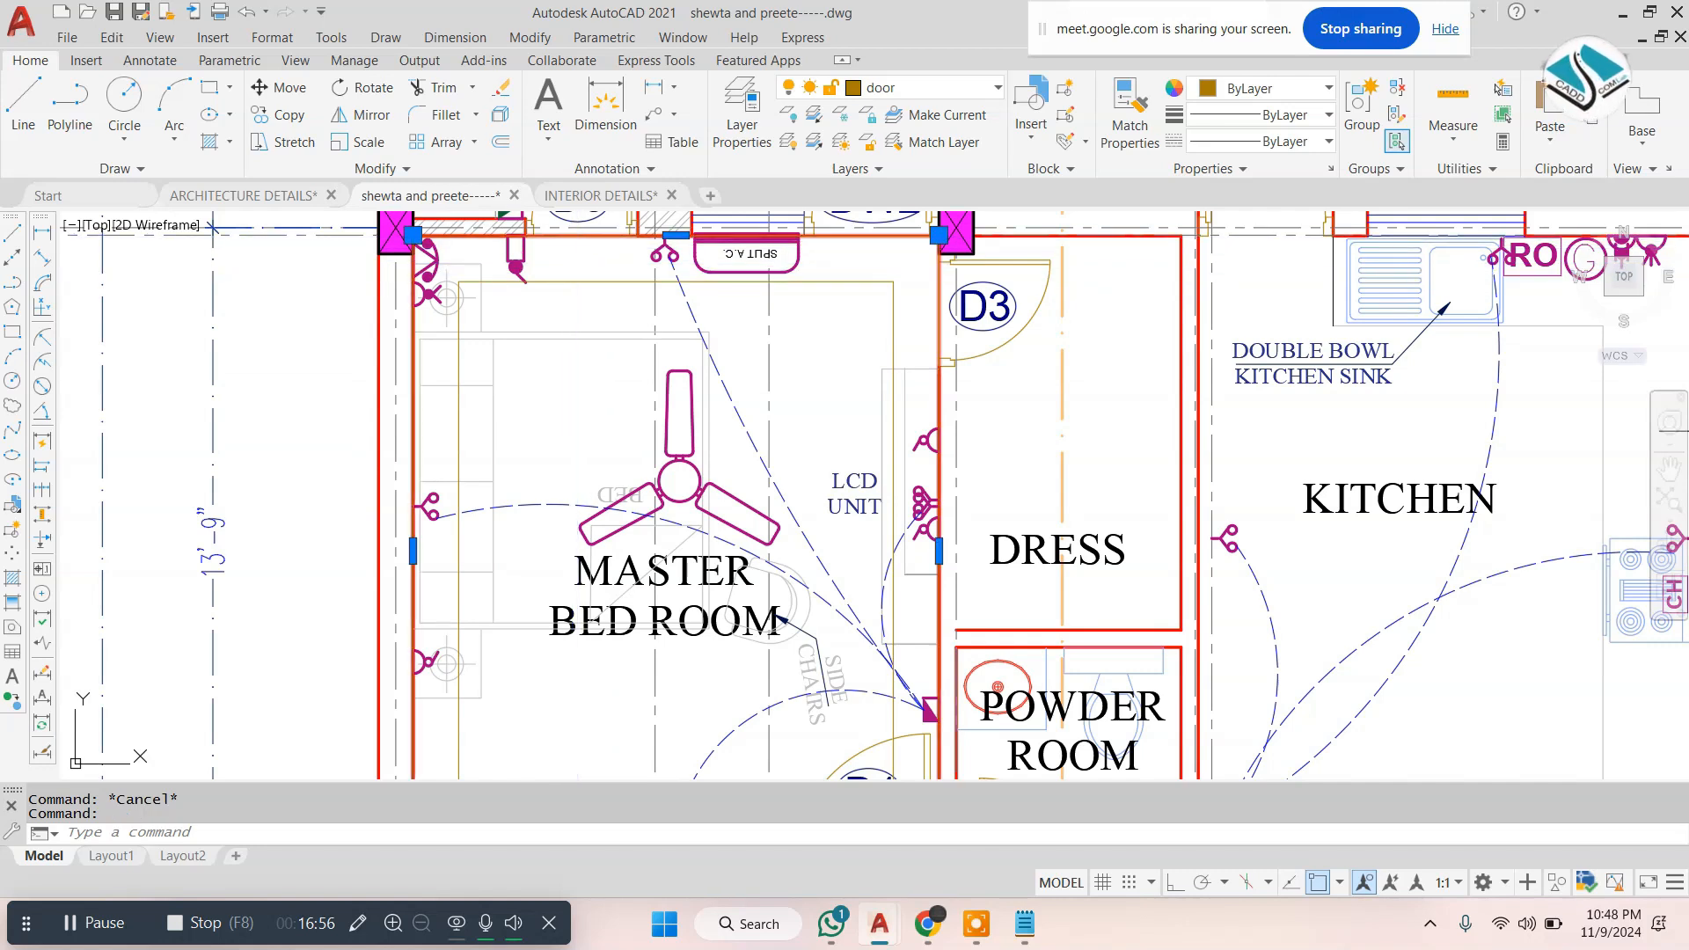
left_click(580, 280)
left_click(1267, 88)
key("Escape")
key("Escape")
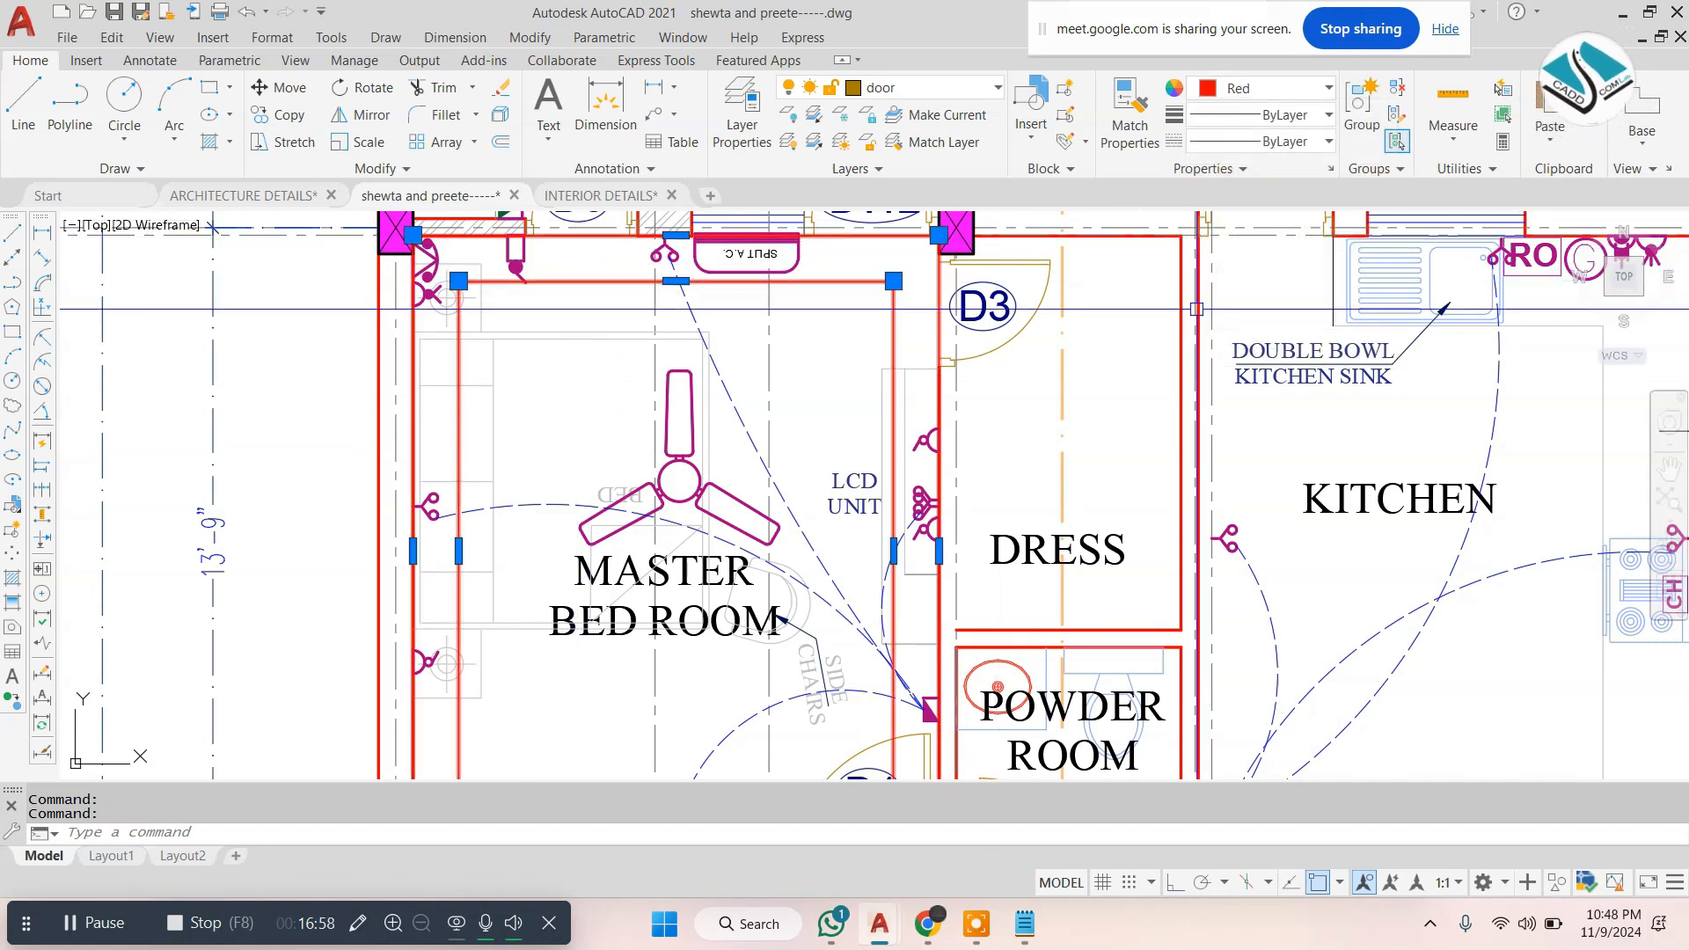
Offset the inner red rectangle in the master bedroom 2 feet further inward
type("o")
key("Return")
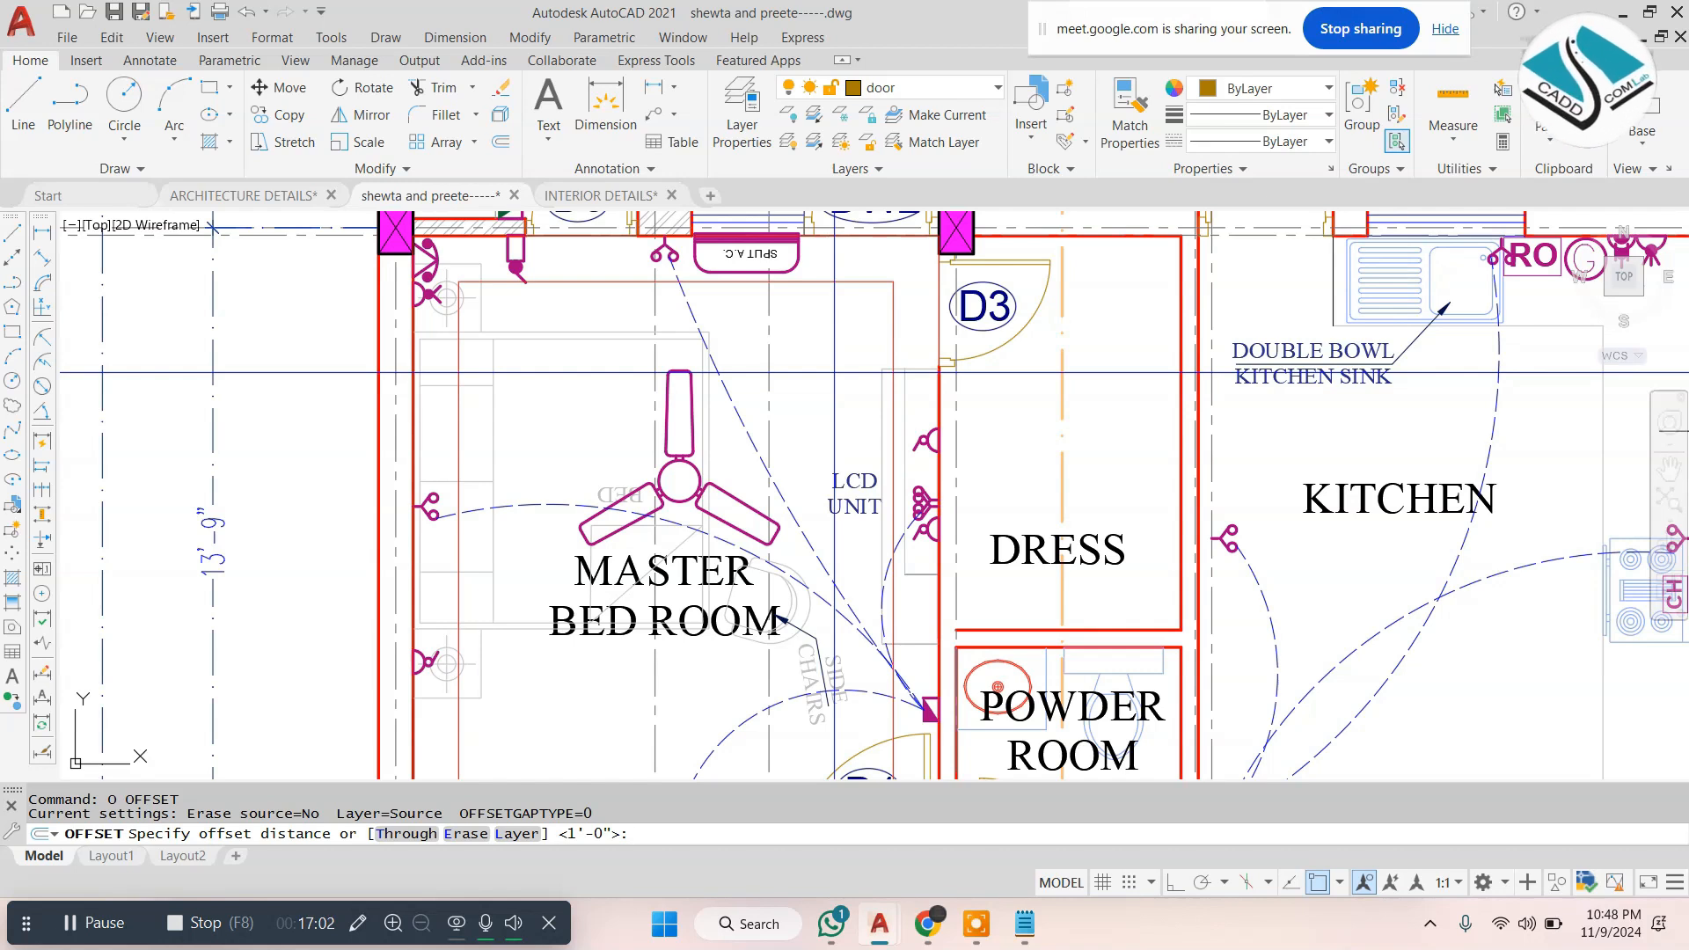
type("2'")
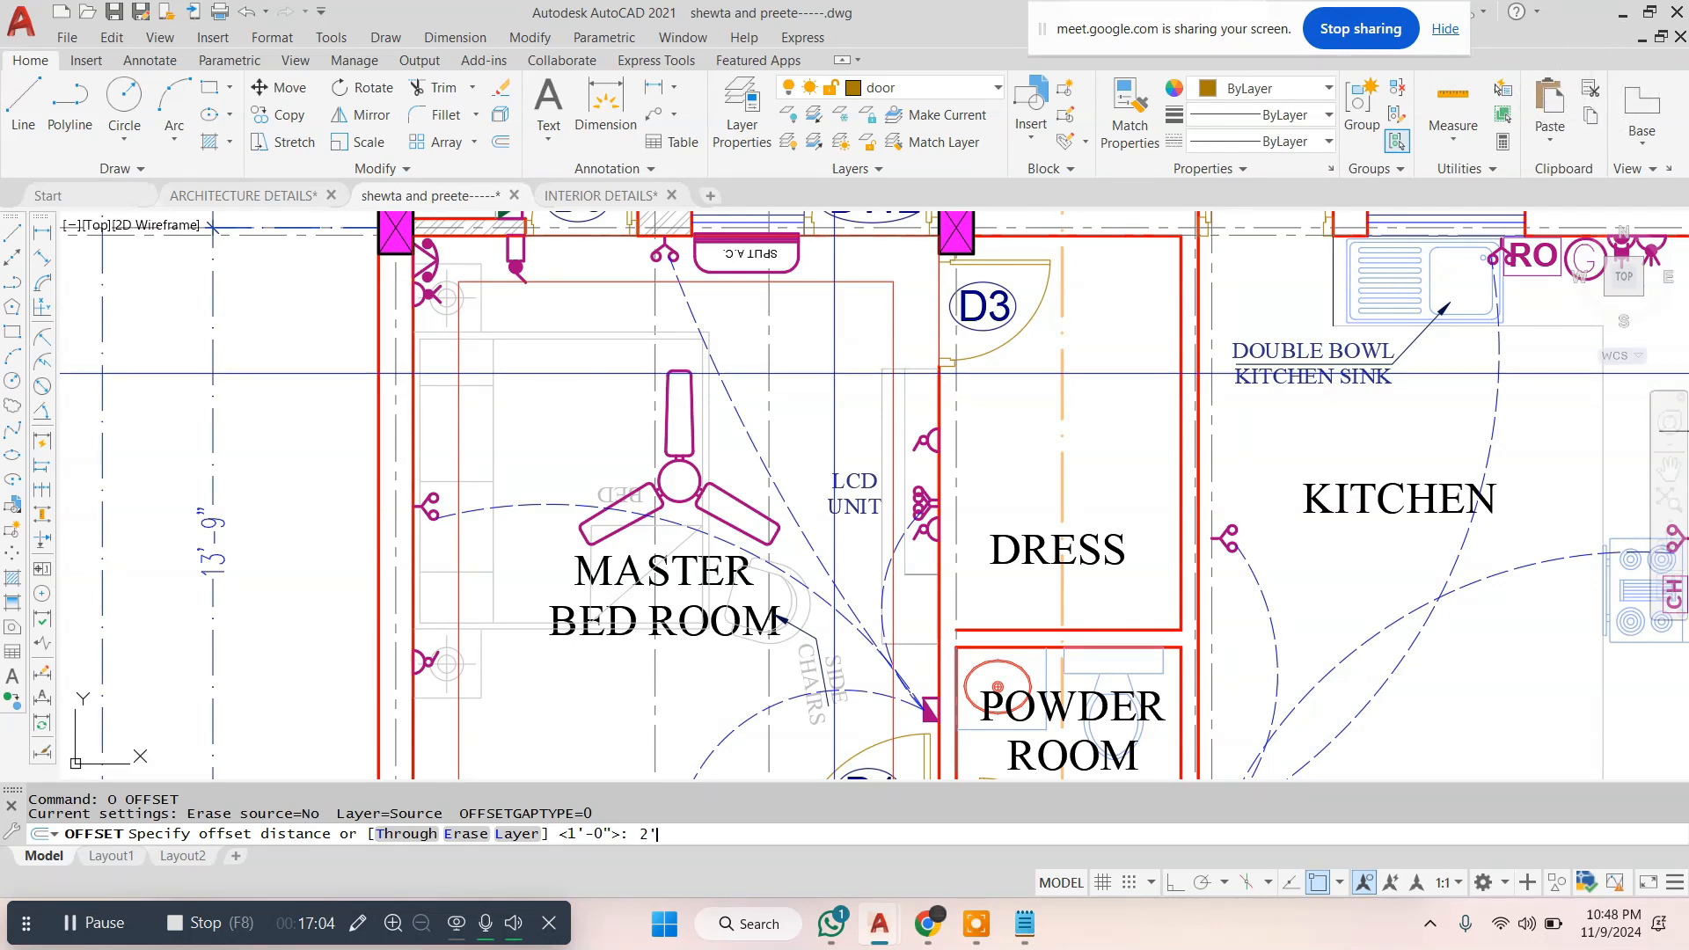
key("Return")
left_click(596, 279)
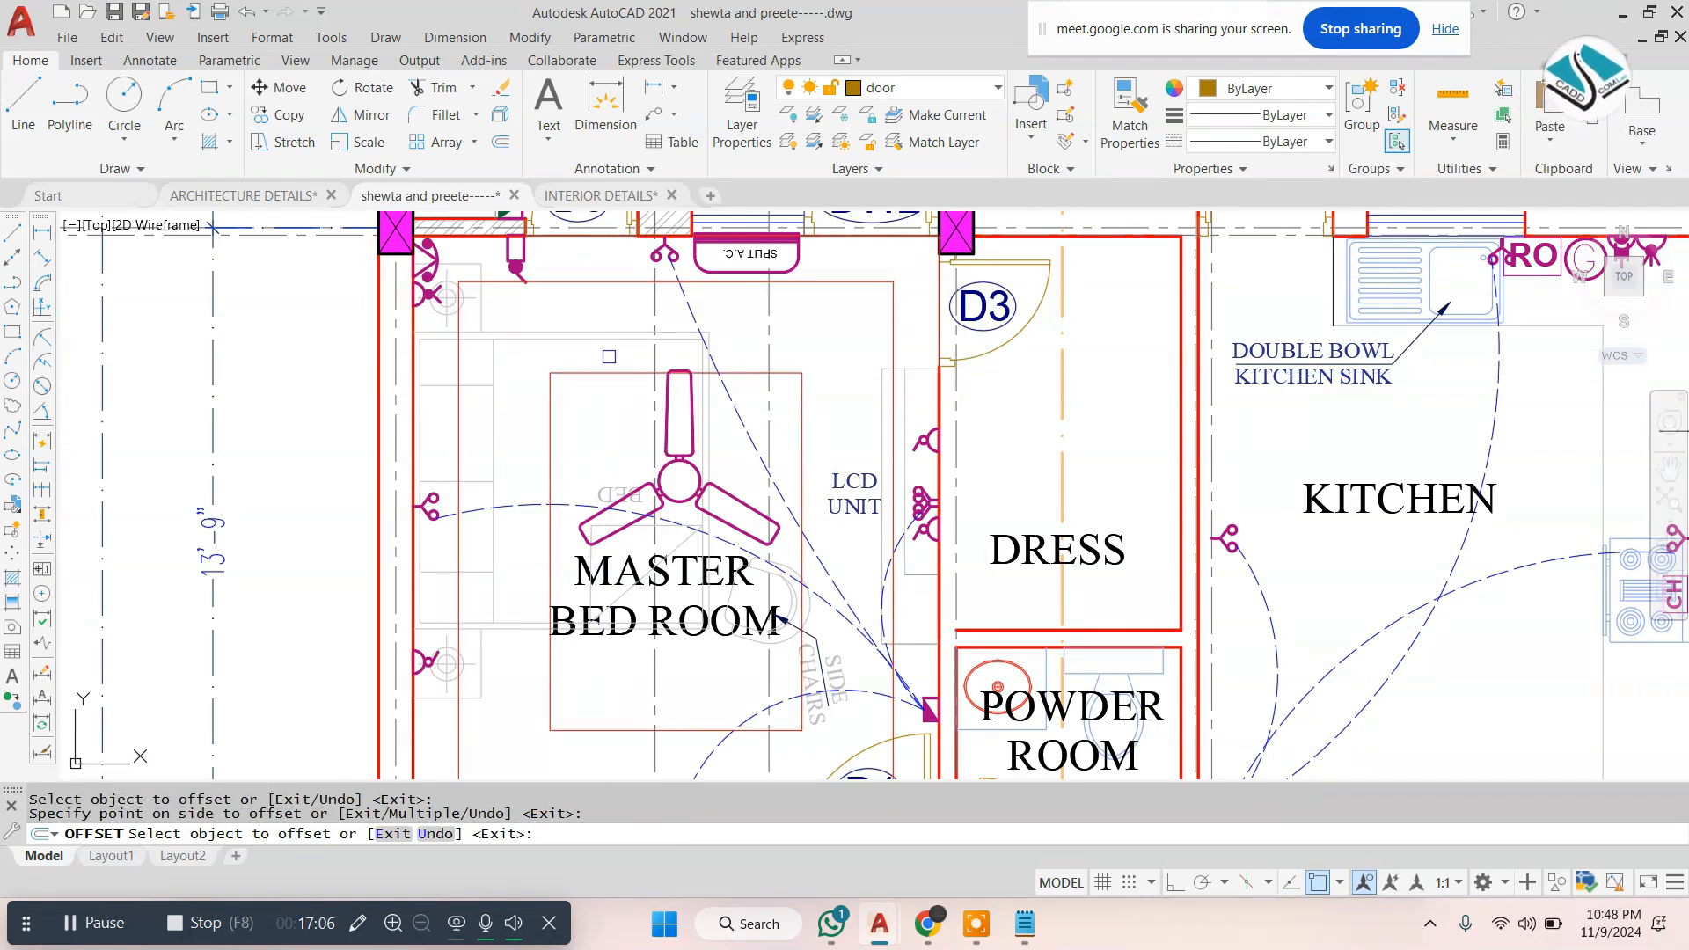
left_click(612, 374)
key("Escape")
Offset the rectangle around the master bedroom's ceiling fan 2 inches inward
type("o")
key("Return")
type("2")
key("Return")
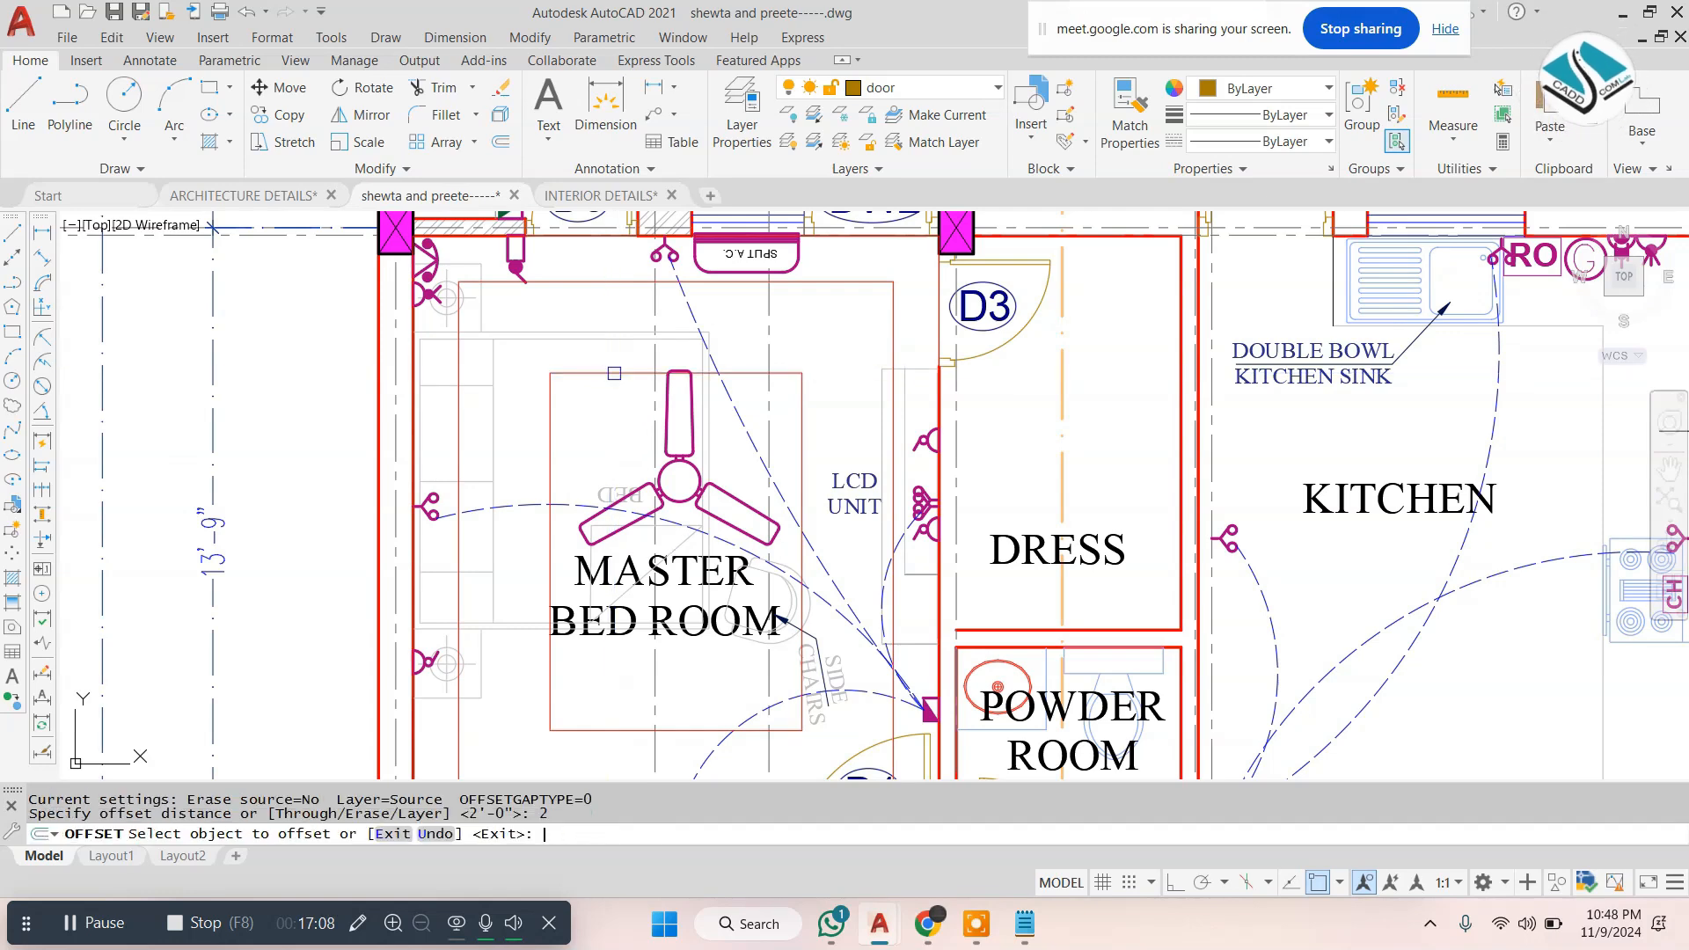
left_click(607, 374)
left_click(602, 403)
key("Escape")
scroll(602, 403, "down", 4)
key("Escape")
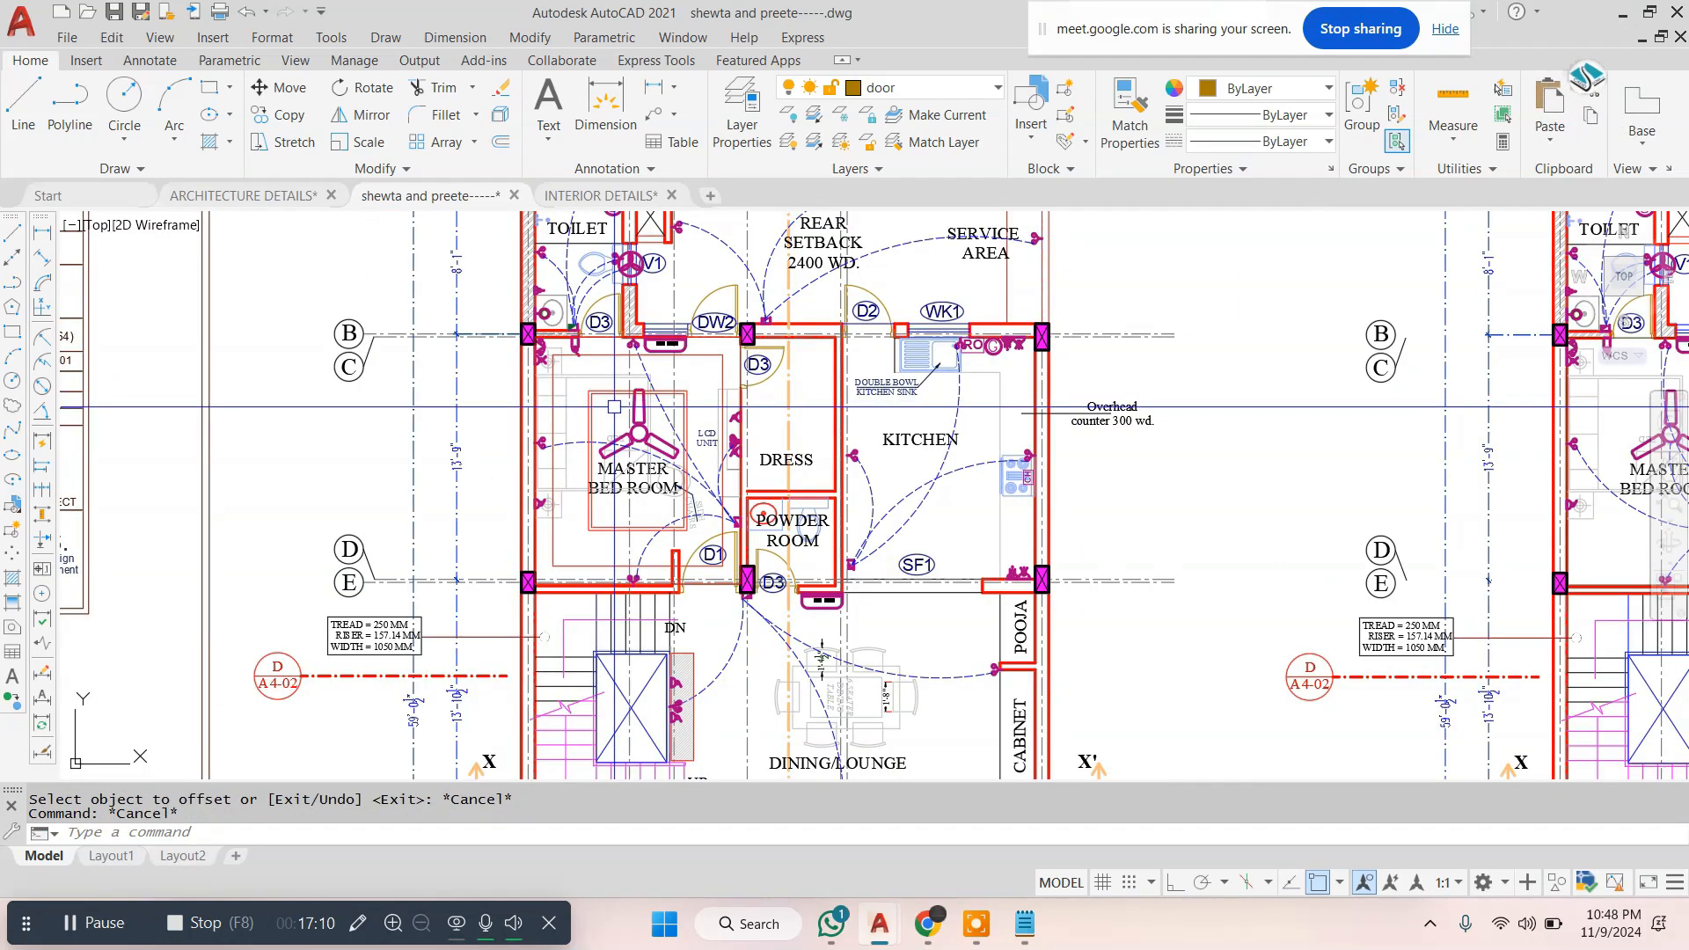
Erase the false ceiling rectangles drawn in the master bedroom
scroll(608, 408, "up", 2)
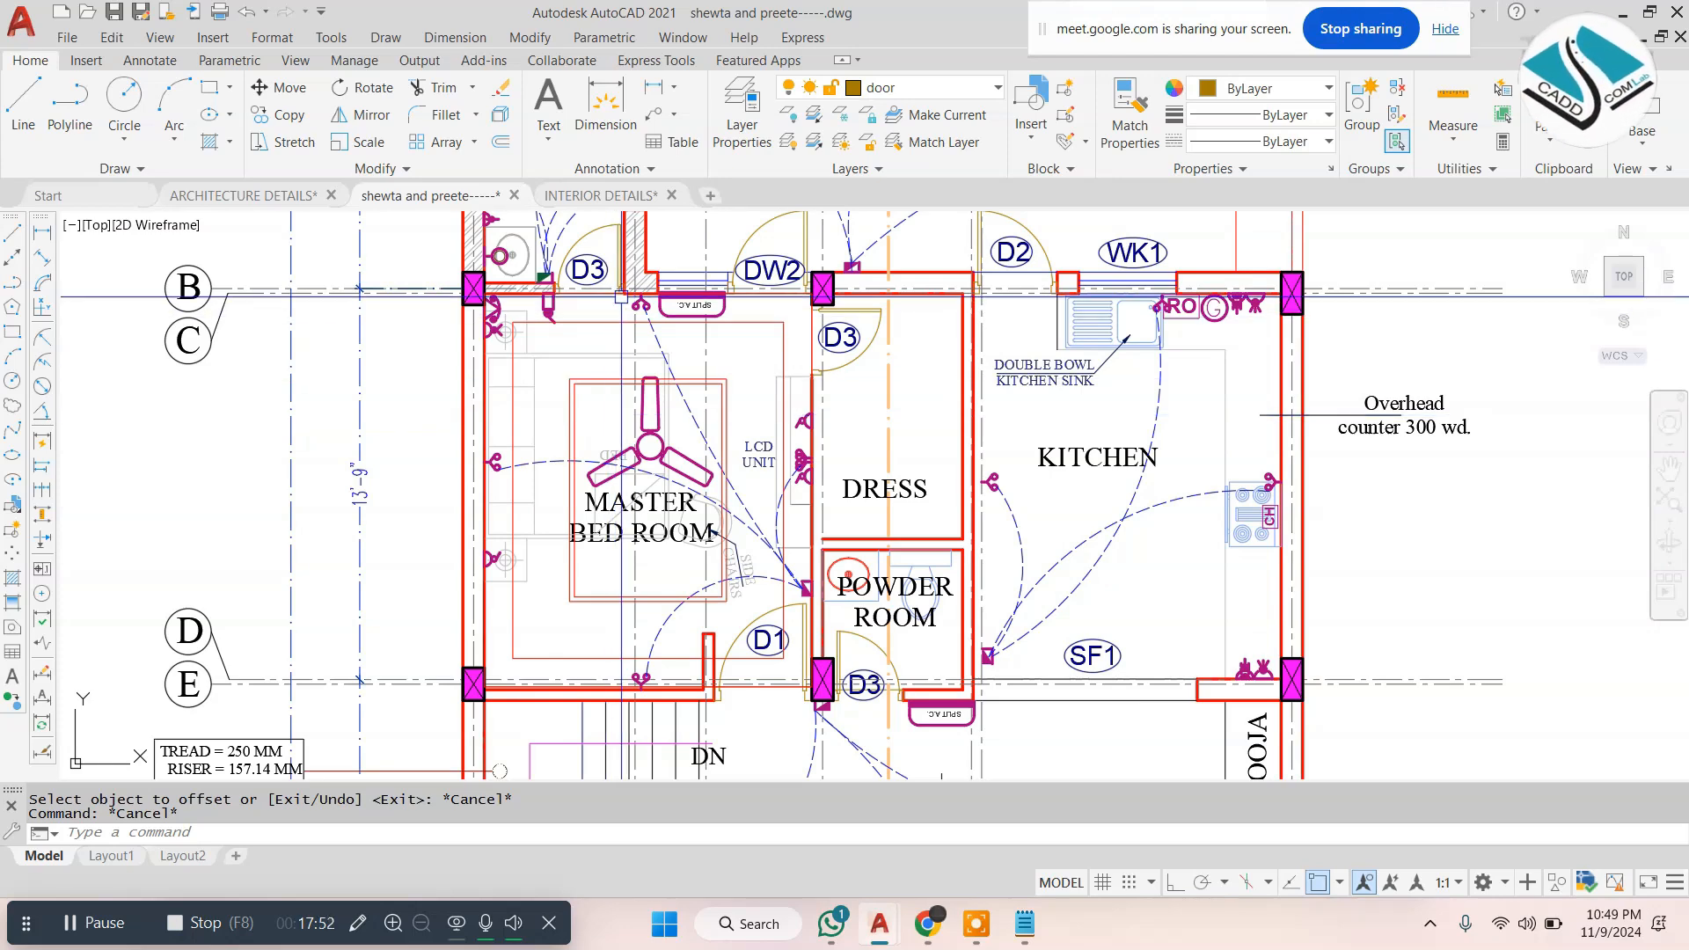
scroll(616, 317, "up", 2)
left_click(611, 323)
key("e")
key("Return")
left_click(604, 337)
type("e")
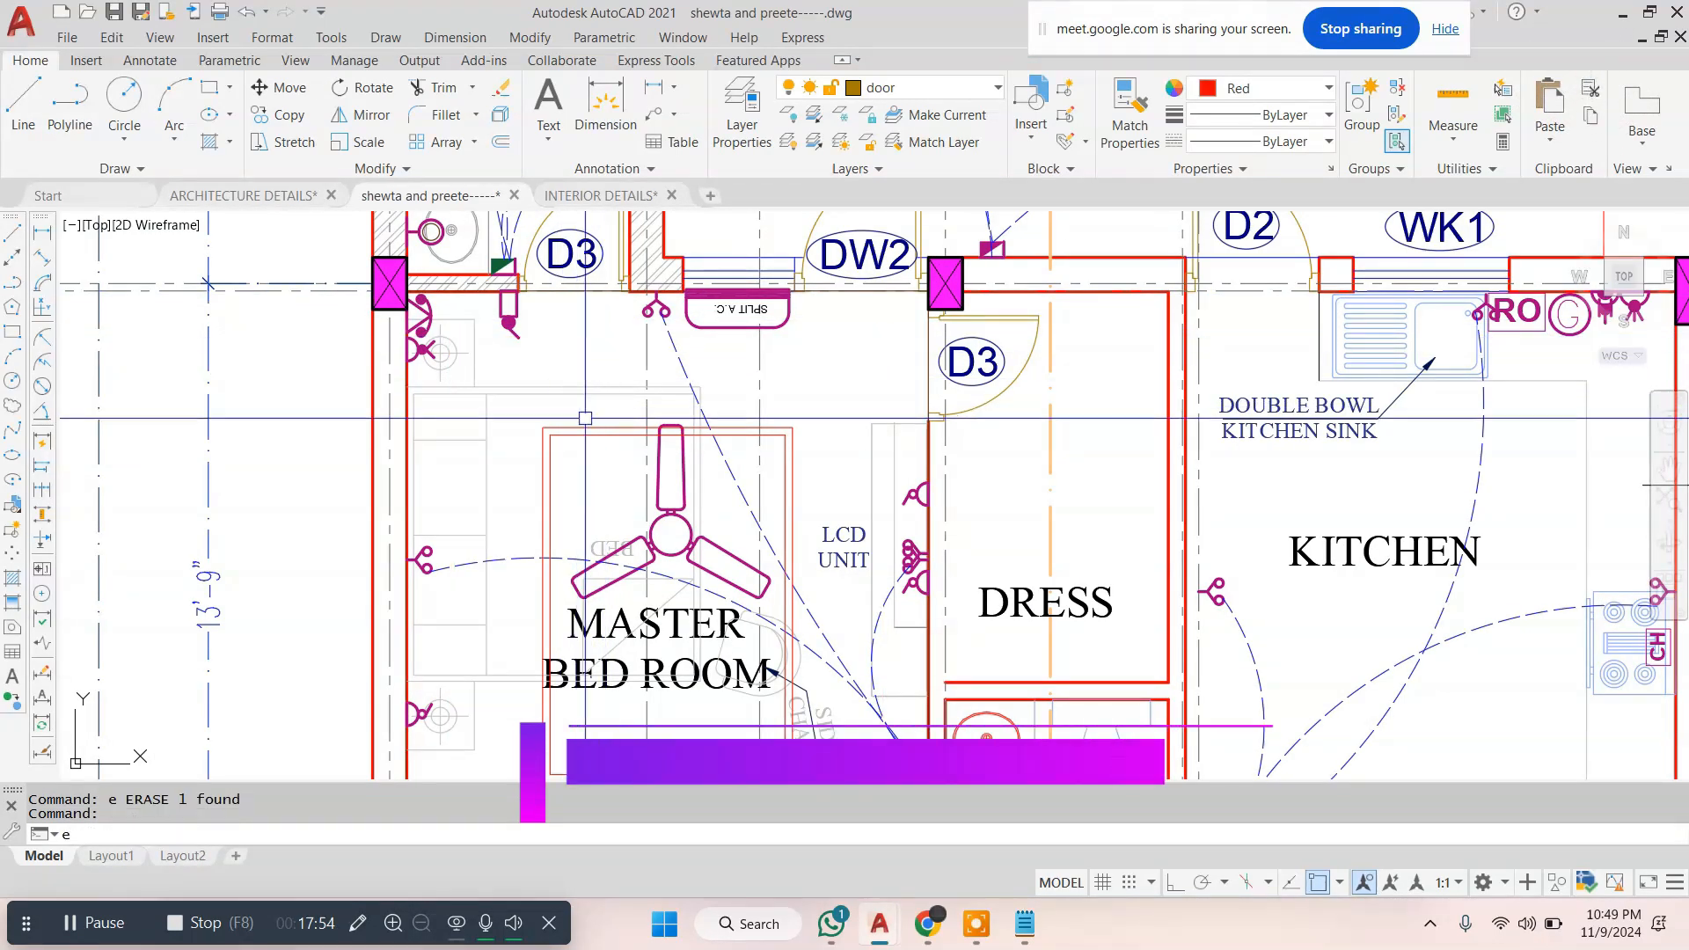
key("Return")
left_click_drag(607, 417, 587, 452)
type("e")
key("Return")
key("Escape")
scroll(670, 421, "down", 2)
scroll(669, 421, "down", 2)
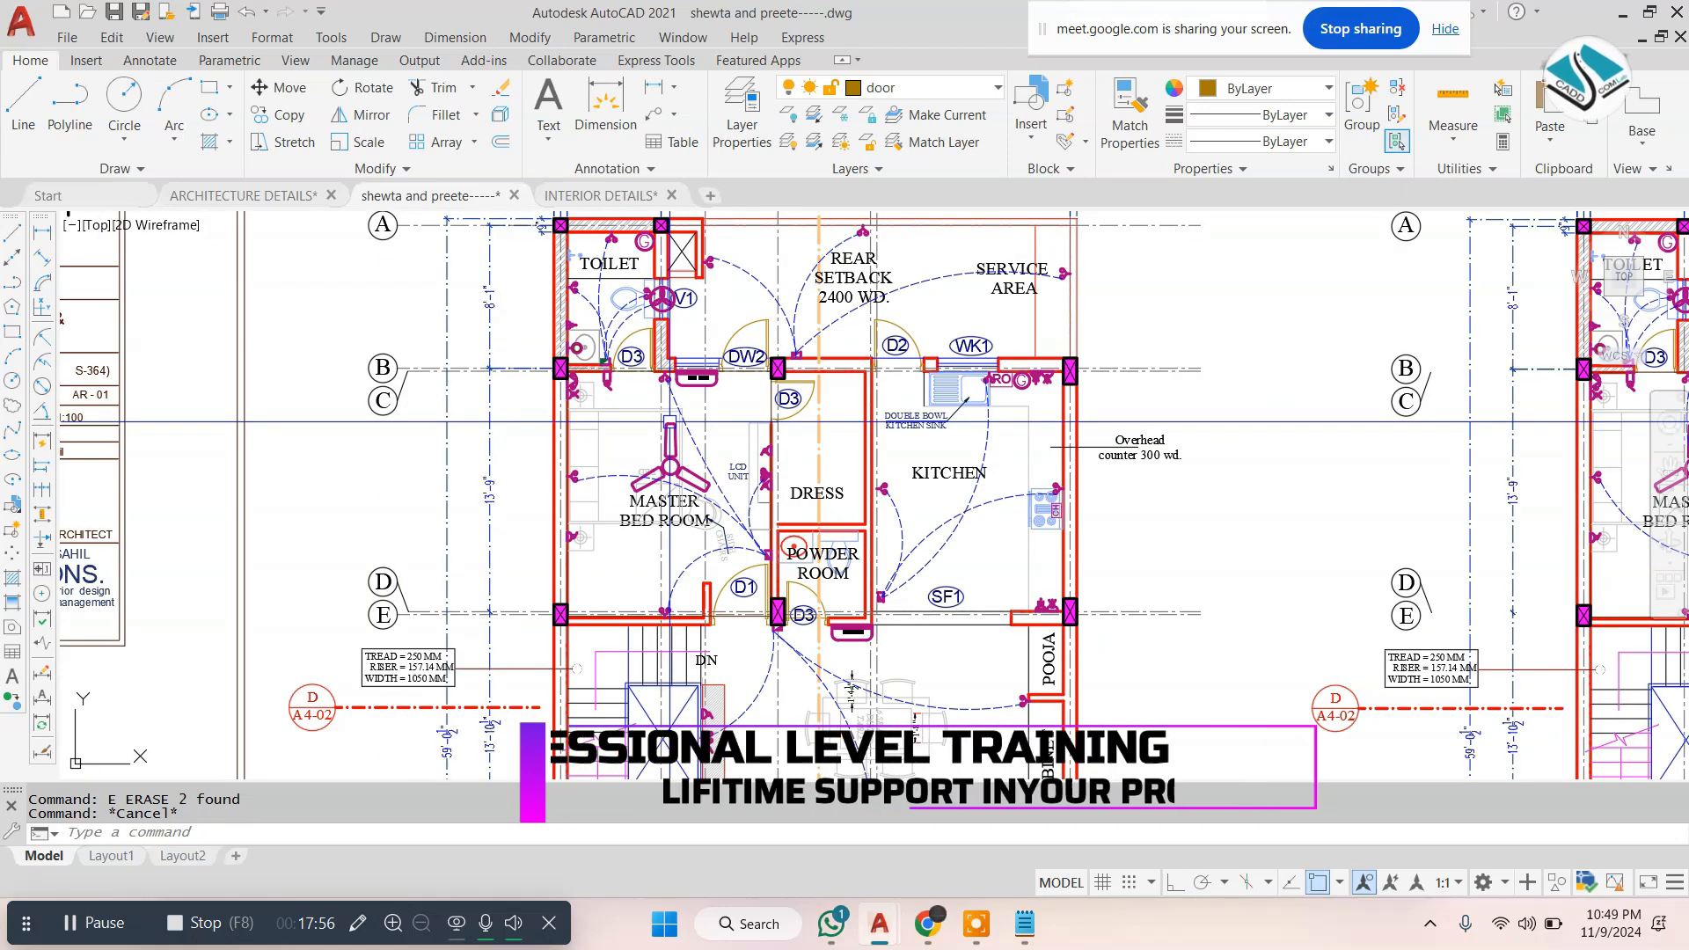
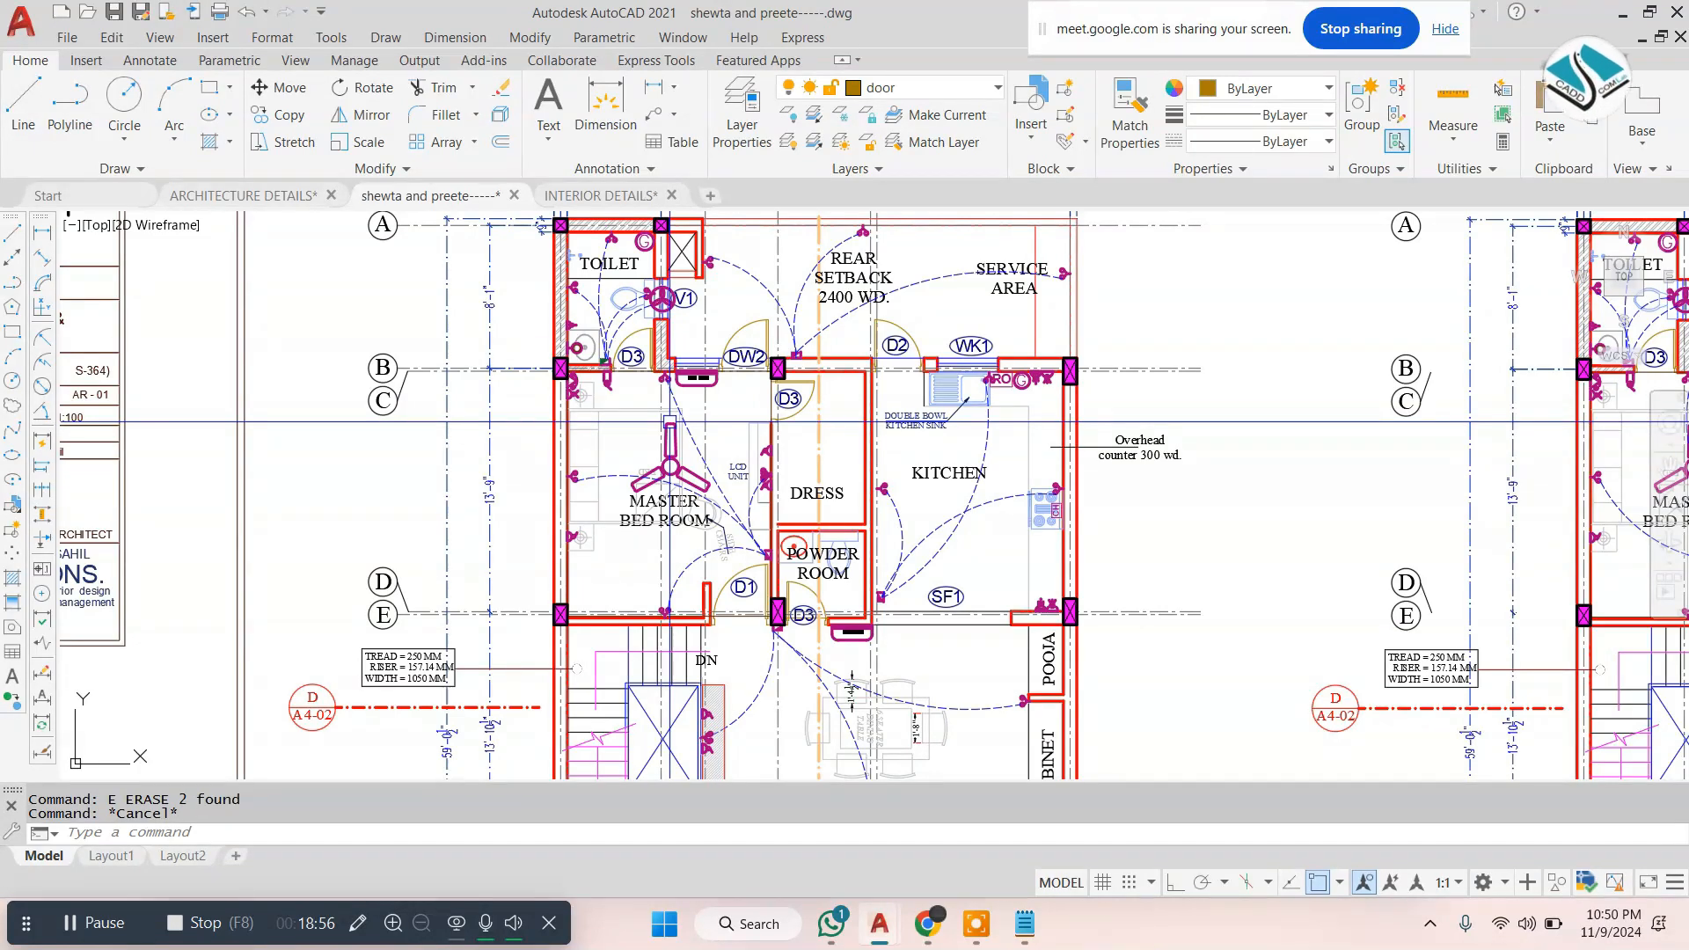
Switch to the ARCHITECTURE DETAILS drawing and examine the fan and gypsum false ceiling note in the bedroom beside the tiled balcony
scroll(687, 551, "up", 2)
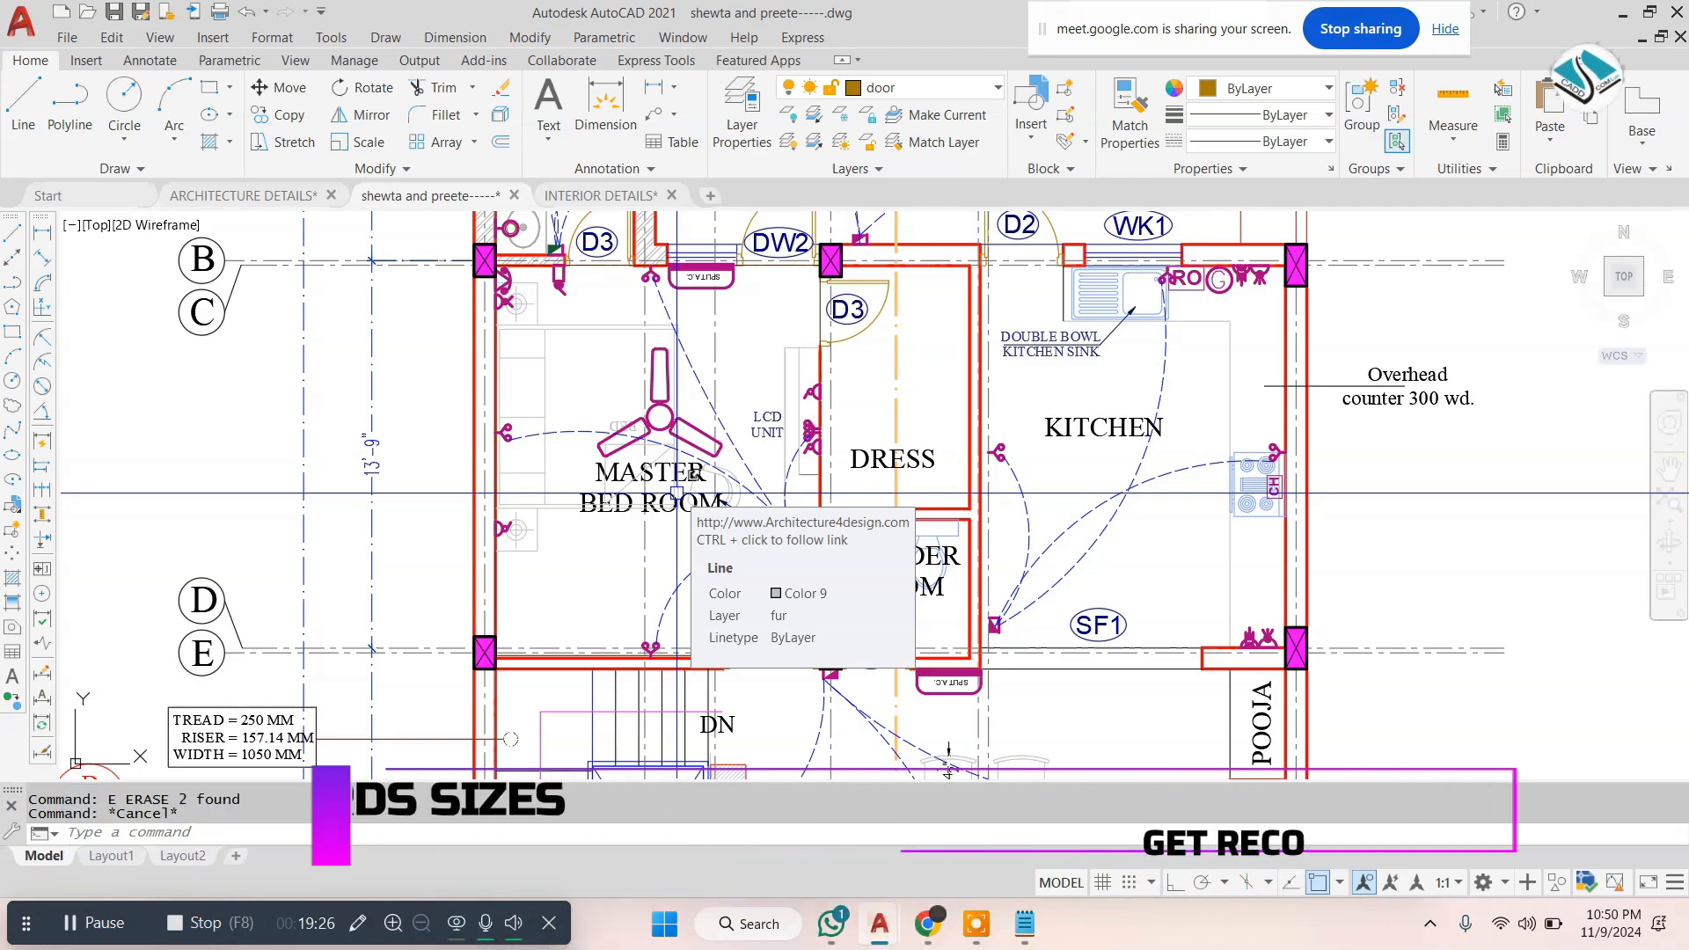
scroll(678, 493, "down", 10)
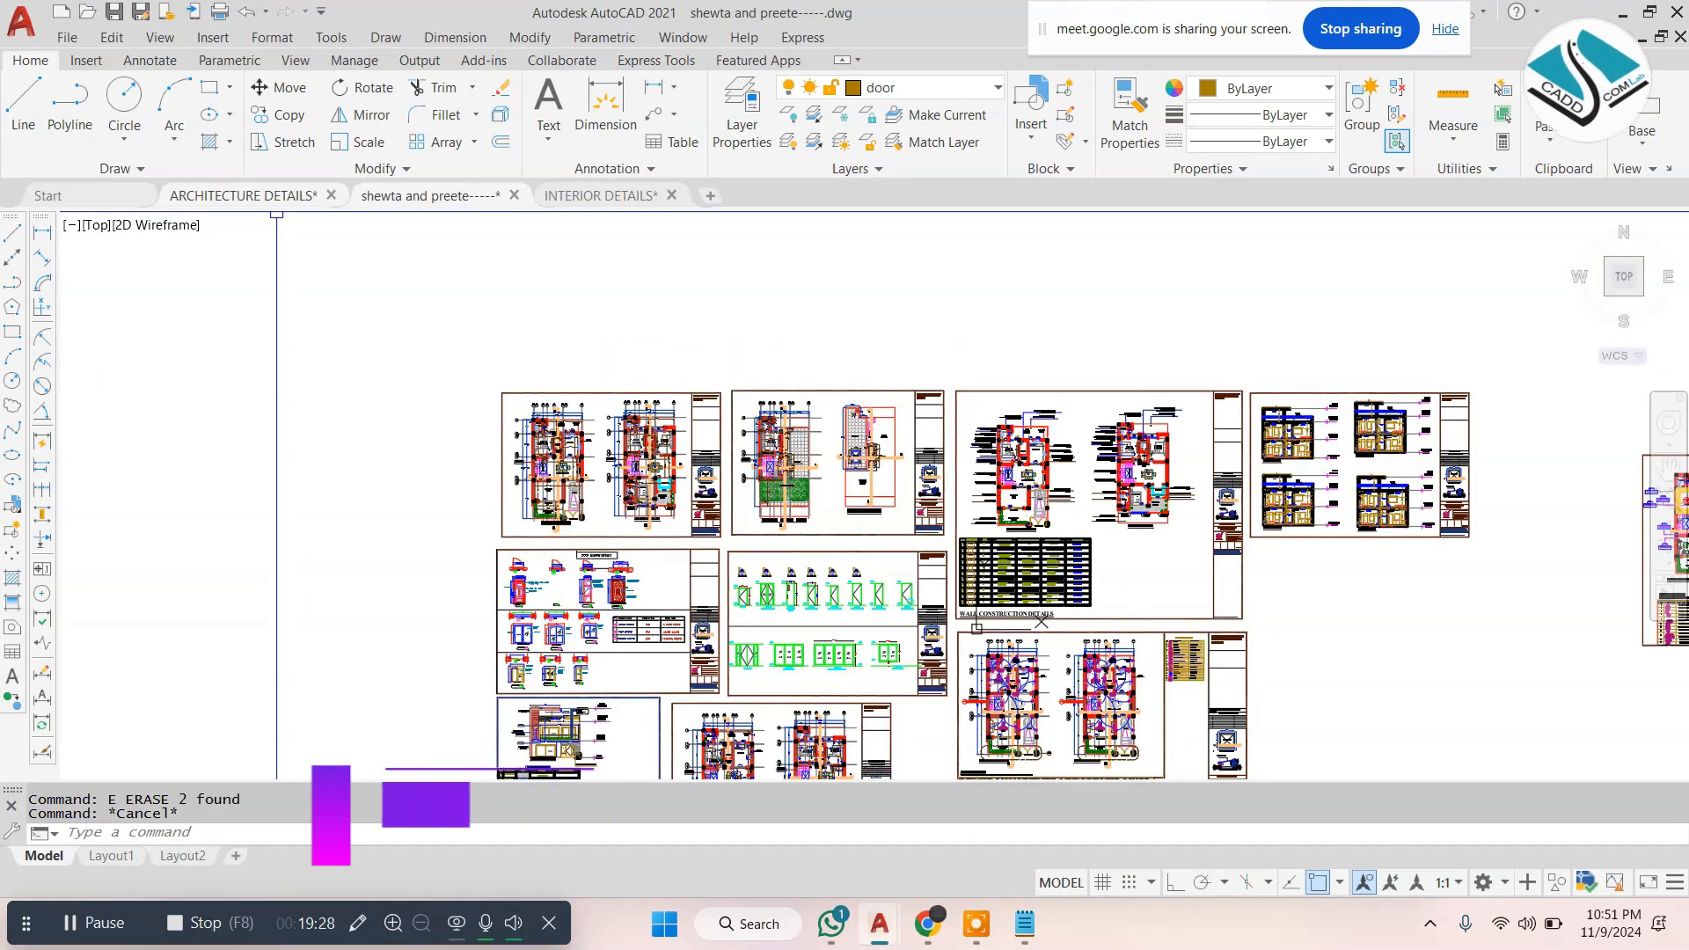
left_click(271, 196)
scroll(703, 422, "down", 2)
scroll(679, 396, "up", 5)
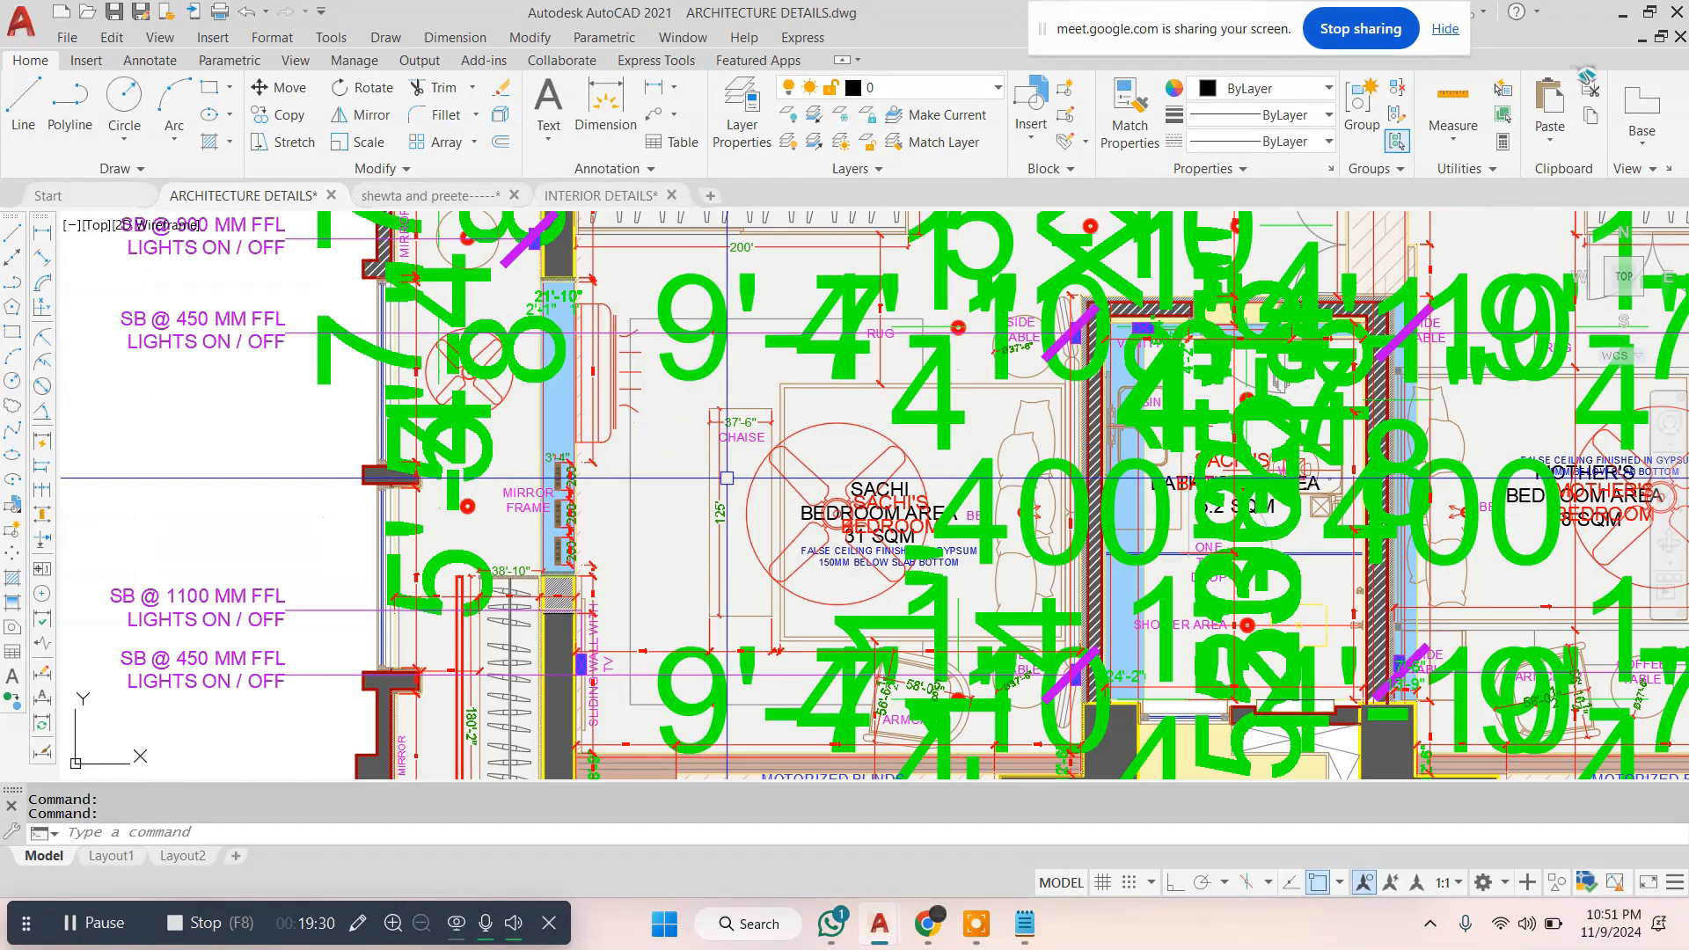
scroll(726, 477, "up", 2)
scroll(871, 428, "down", 4)
middle_click_drag(704, 465, 634, 698)
scroll(655, 270, "up", 2)
scroll(1007, 441, "up", 1)
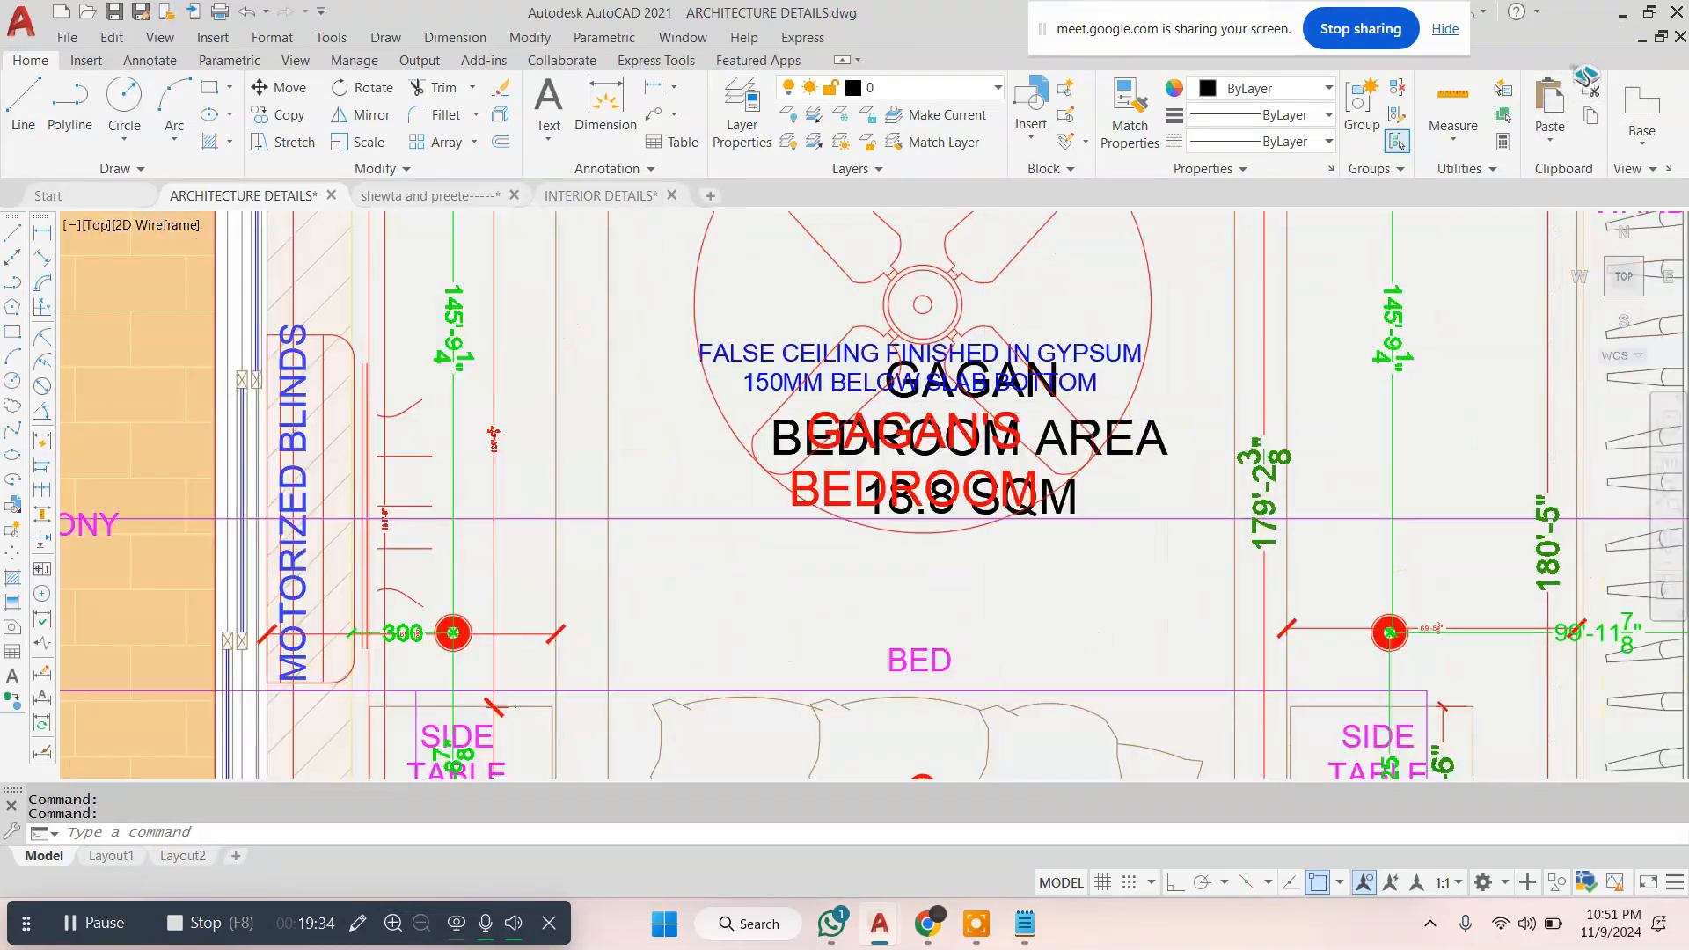
scroll(992, 383, "up", 1)
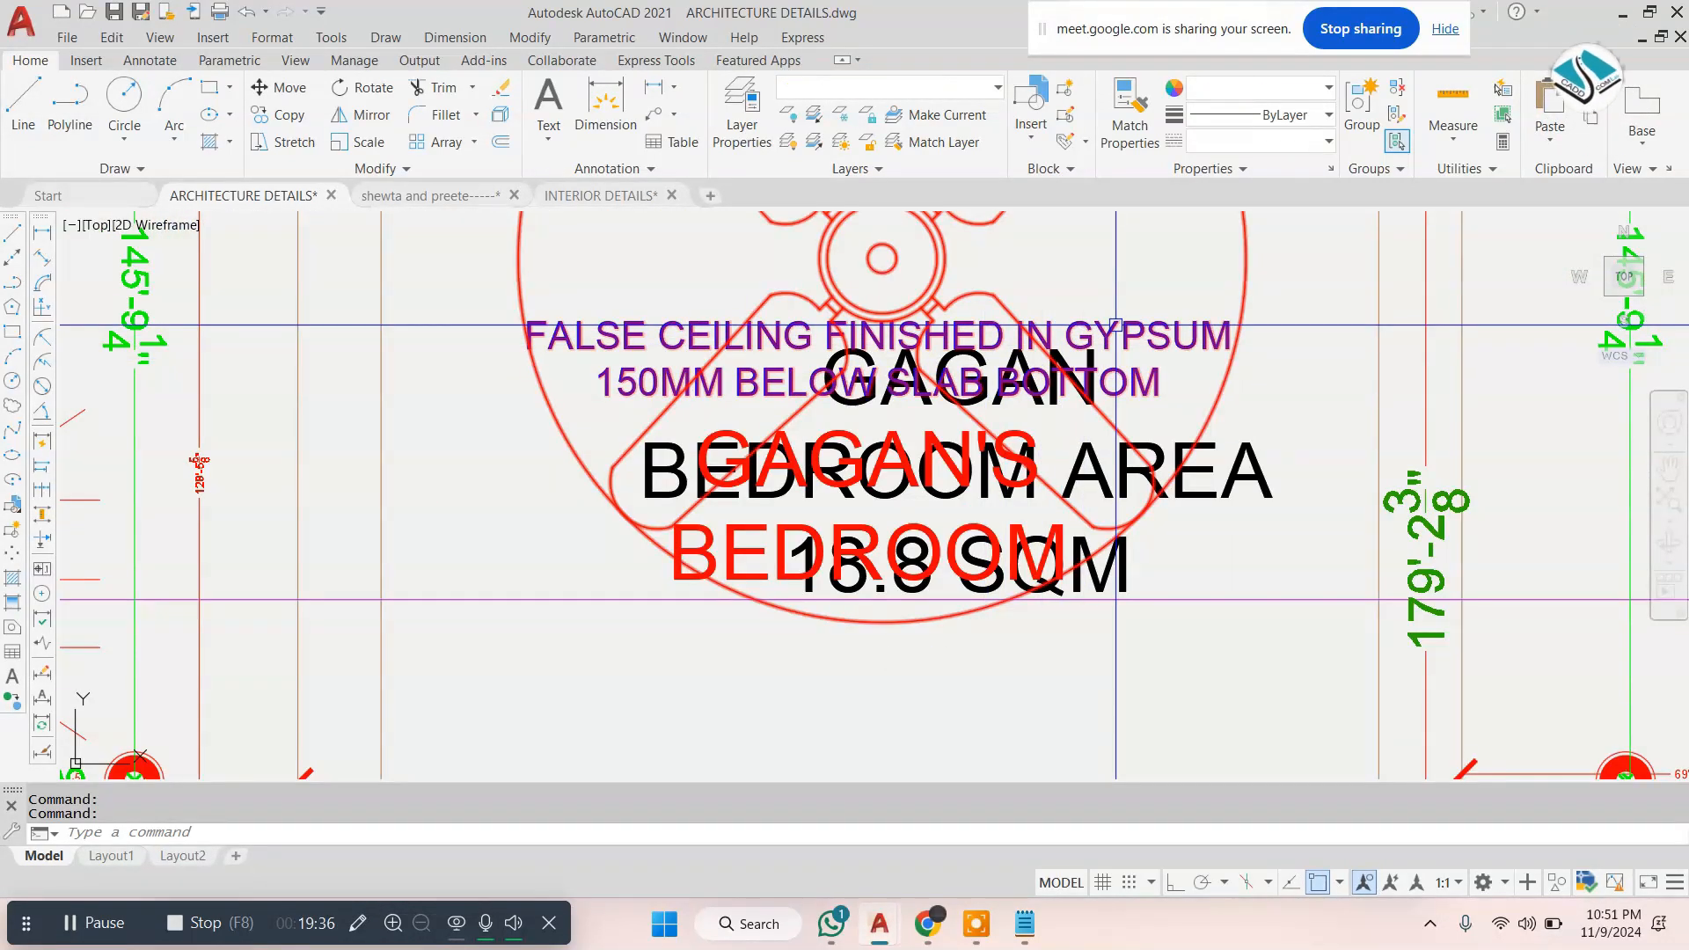
type("m")
key("Return")
scroll(1136, 322, "down", 1)
left_click(1529, 366)
middle_click_drag(1093, 283, 1081, 395)
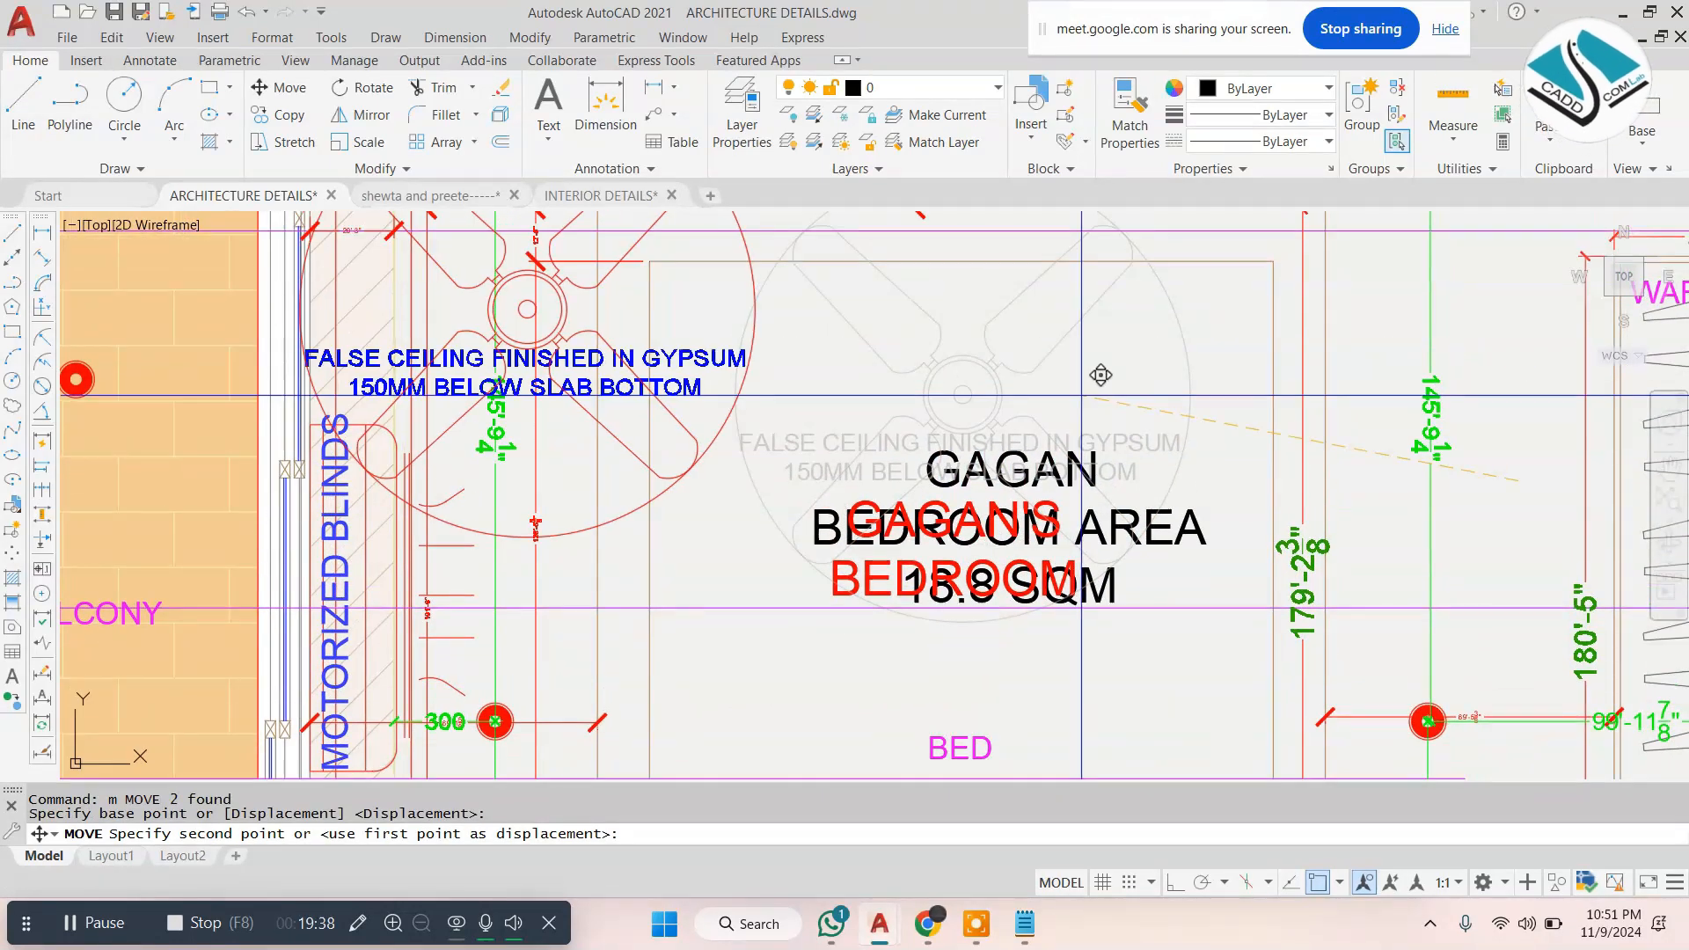
key("Escape")
key("Escape")
left_click(1142, 414)
left_click(1124, 447)
left_click(1121, 463)
key("Escape")
key("Escape")
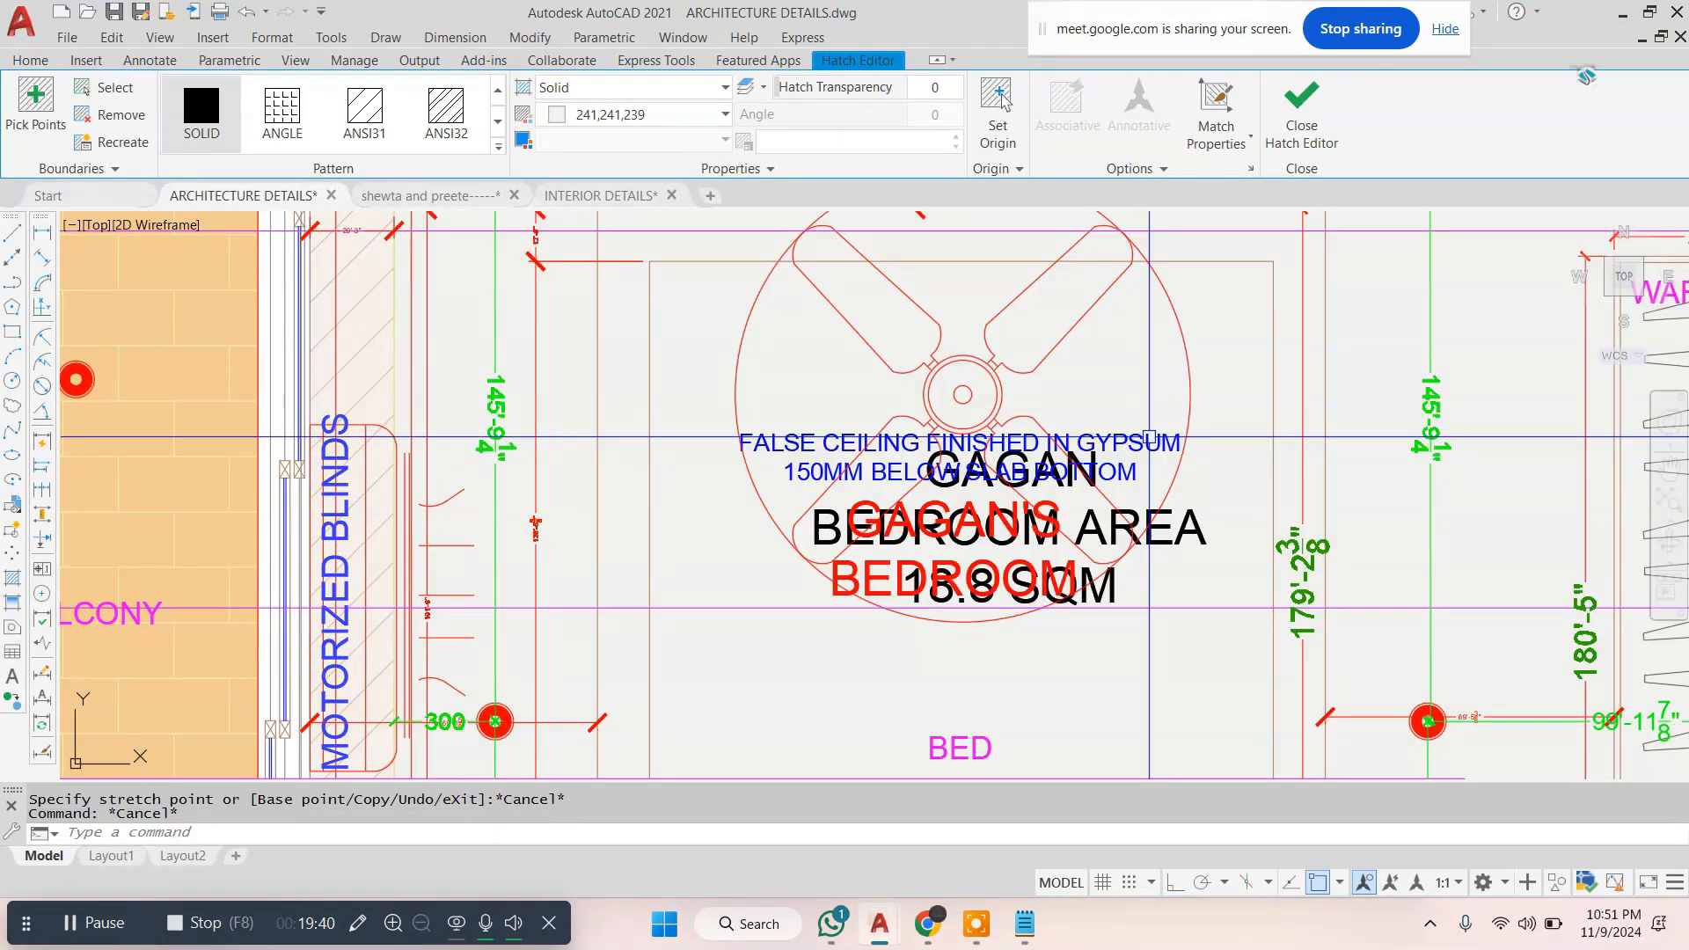
Examine the switch board height notes beside the tiled balcony and the electrical layout of the adjoining bedroom
scroll(1091, 446, "down", 1)
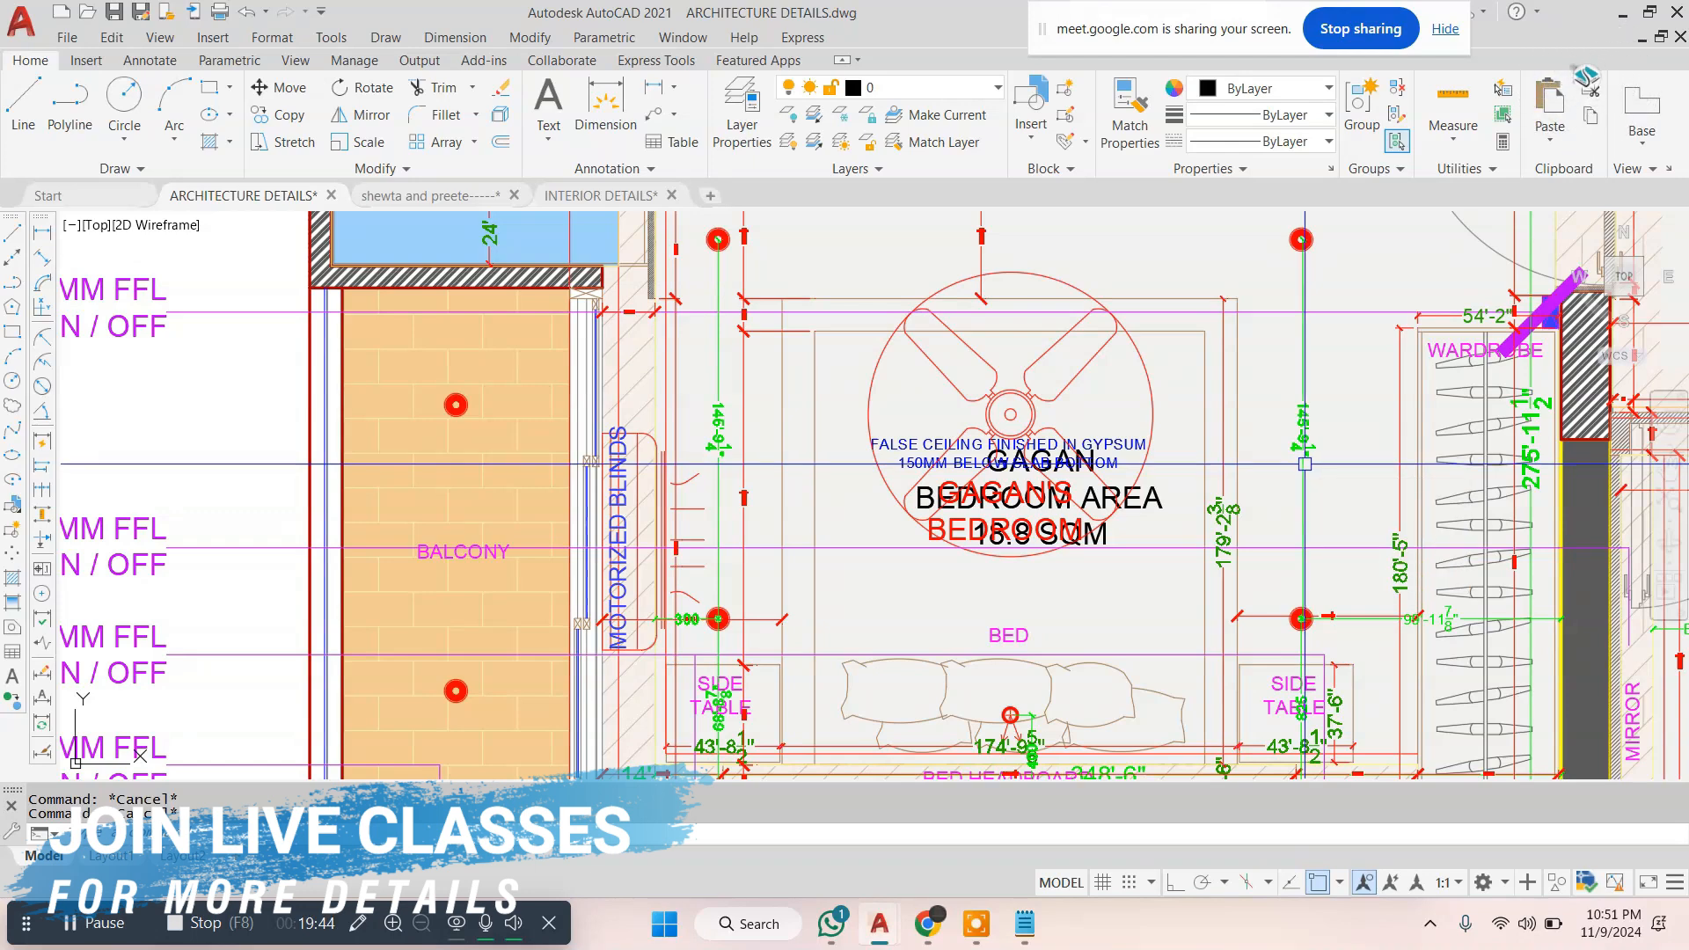
middle_click_drag(564, 559, 919, 391)
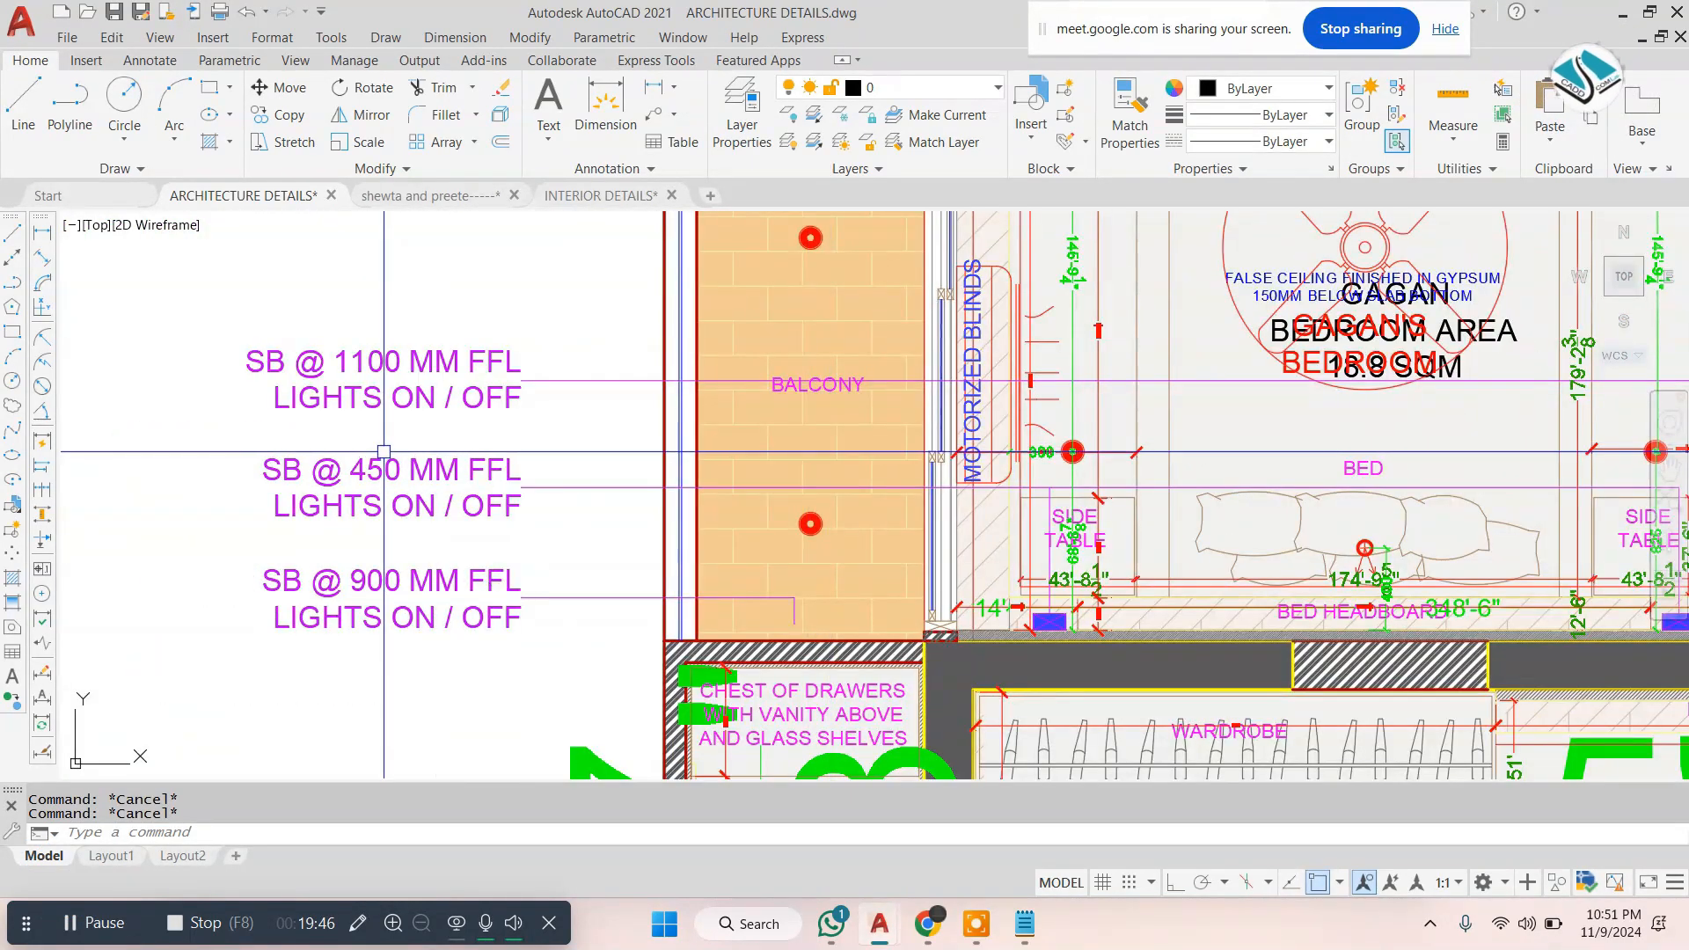
mouse_move(555, 432)
middle_mouse_down()
mouse_move(387, 526)
mouse_move(378, 499)
middle_mouse_up()
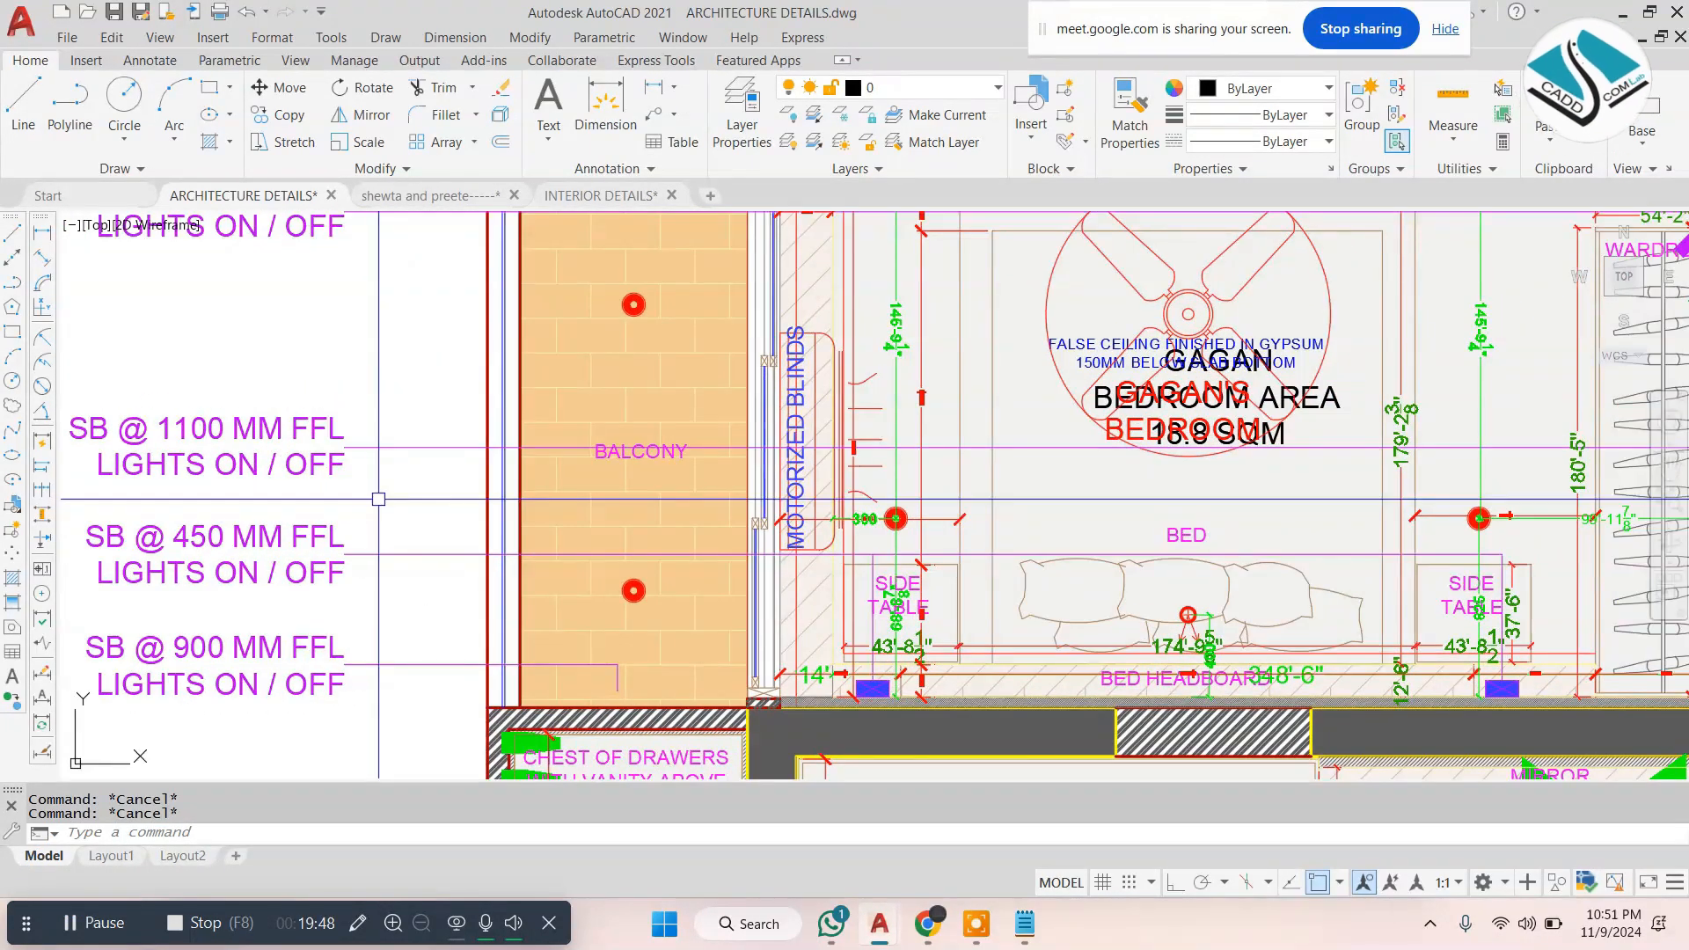
scroll(231, 471, "up", 4)
middle_click_drag(231, 472, 389, 471)
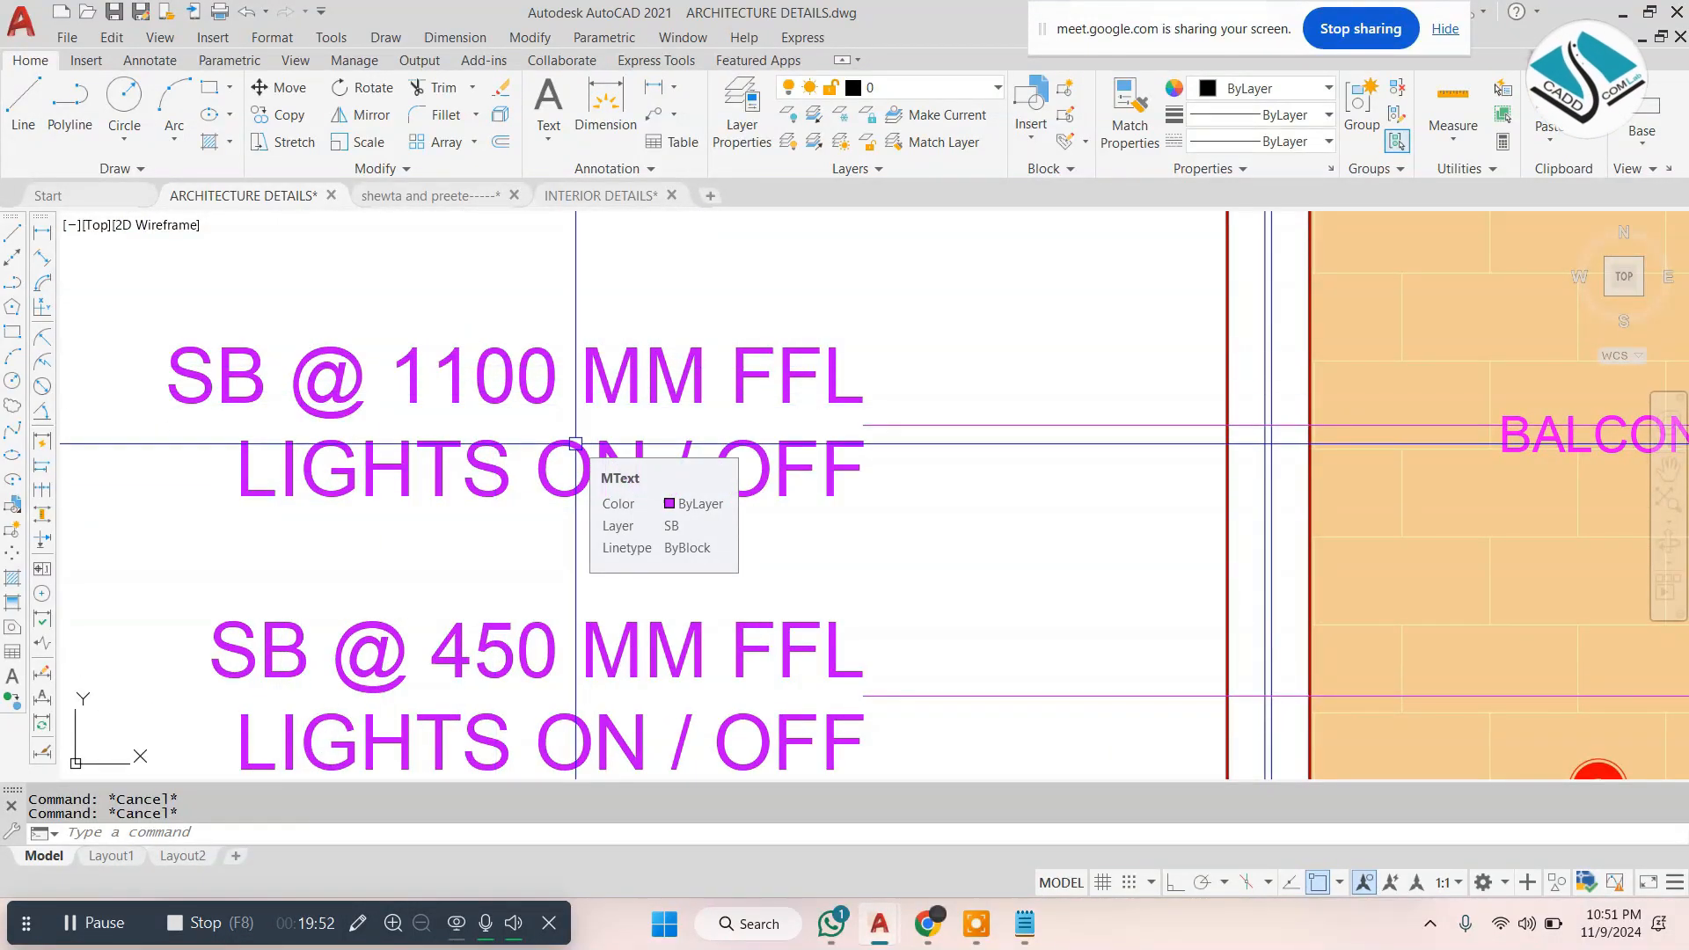
scroll(575, 443, "down", 7)
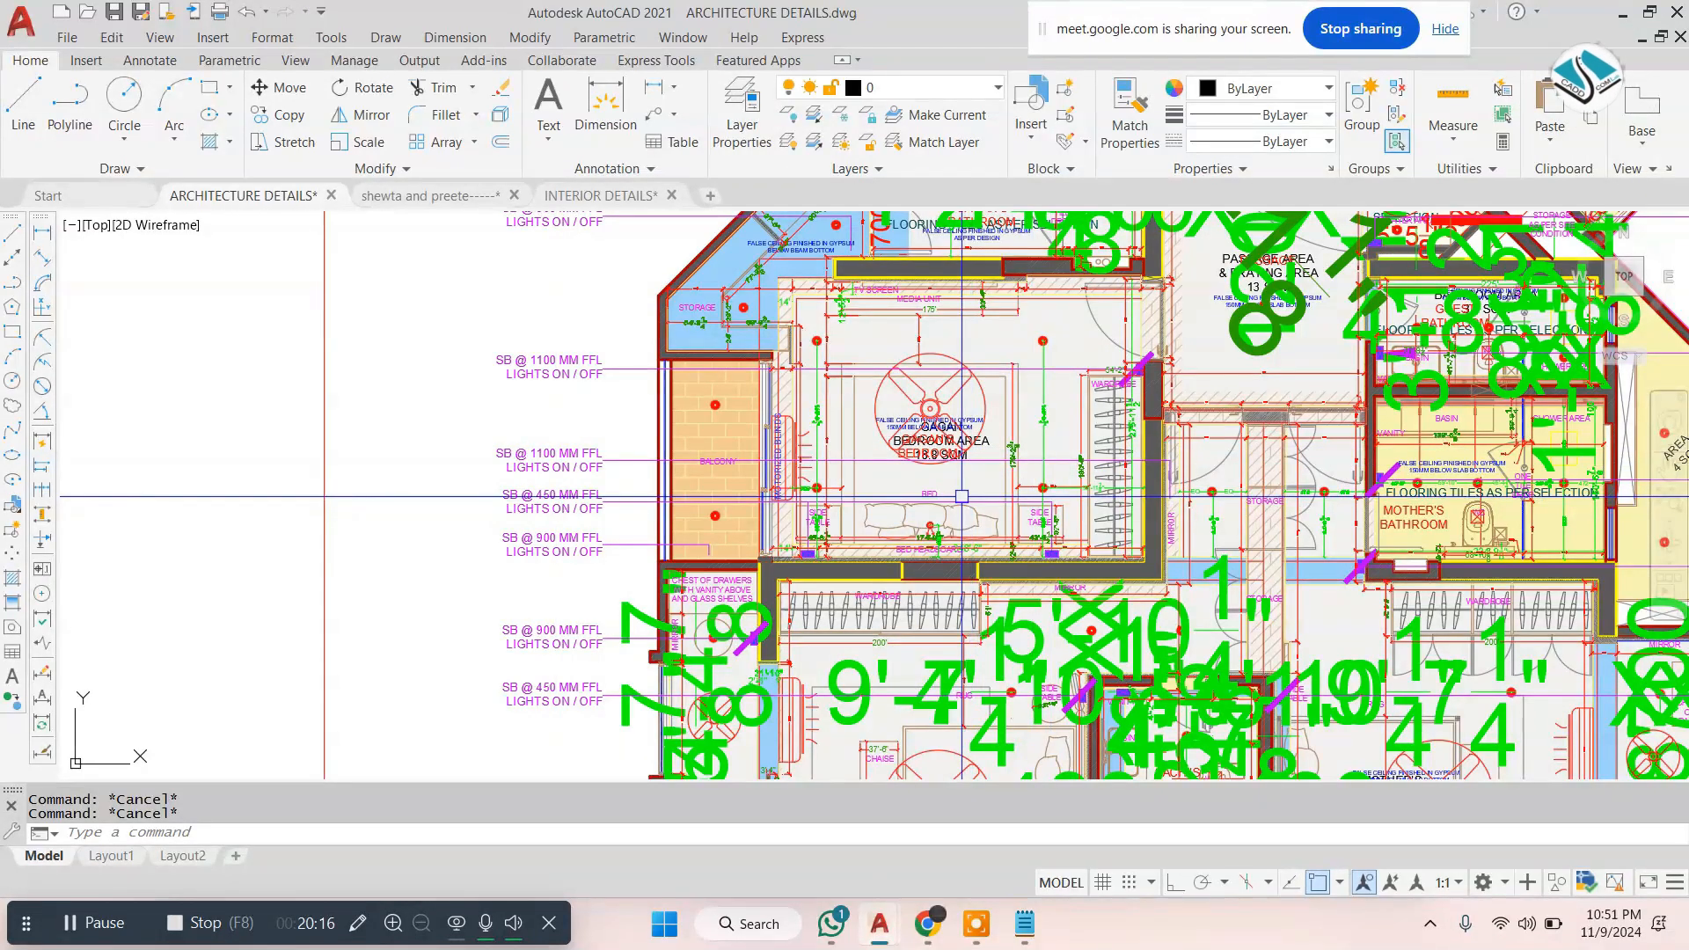
Switch to the residential working drawings file and move the switch board plan sheet beside the electrical wiring layout sheet
scroll(962, 496, "down", 5)
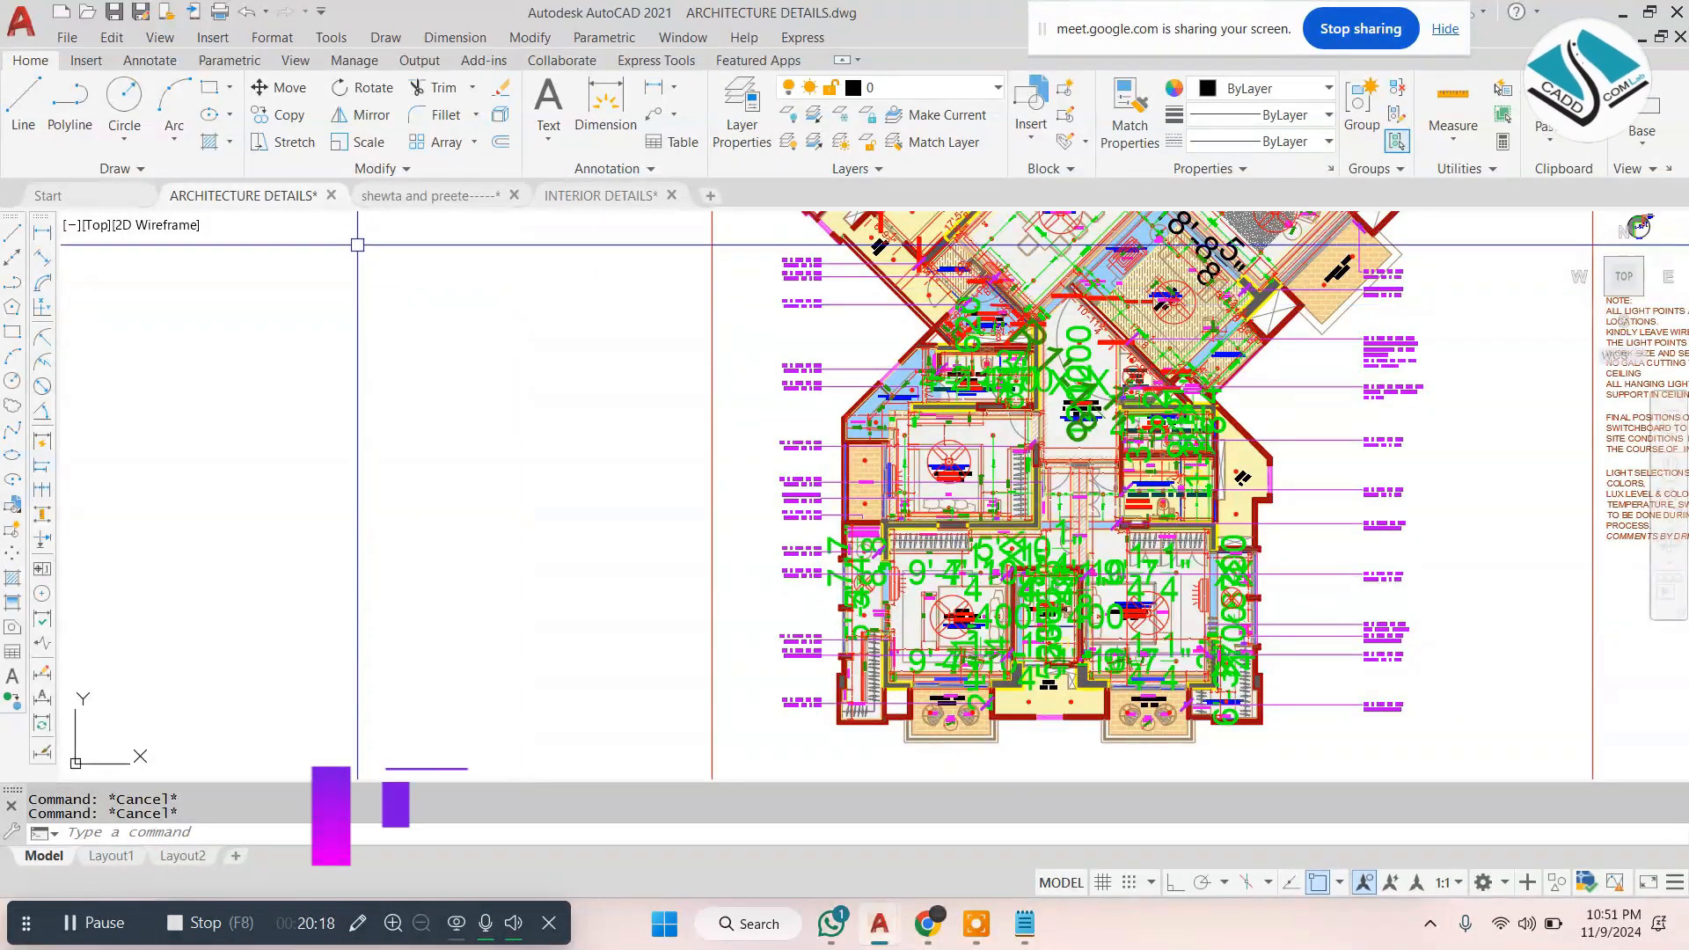
scroll(812, 512, "down", 2)
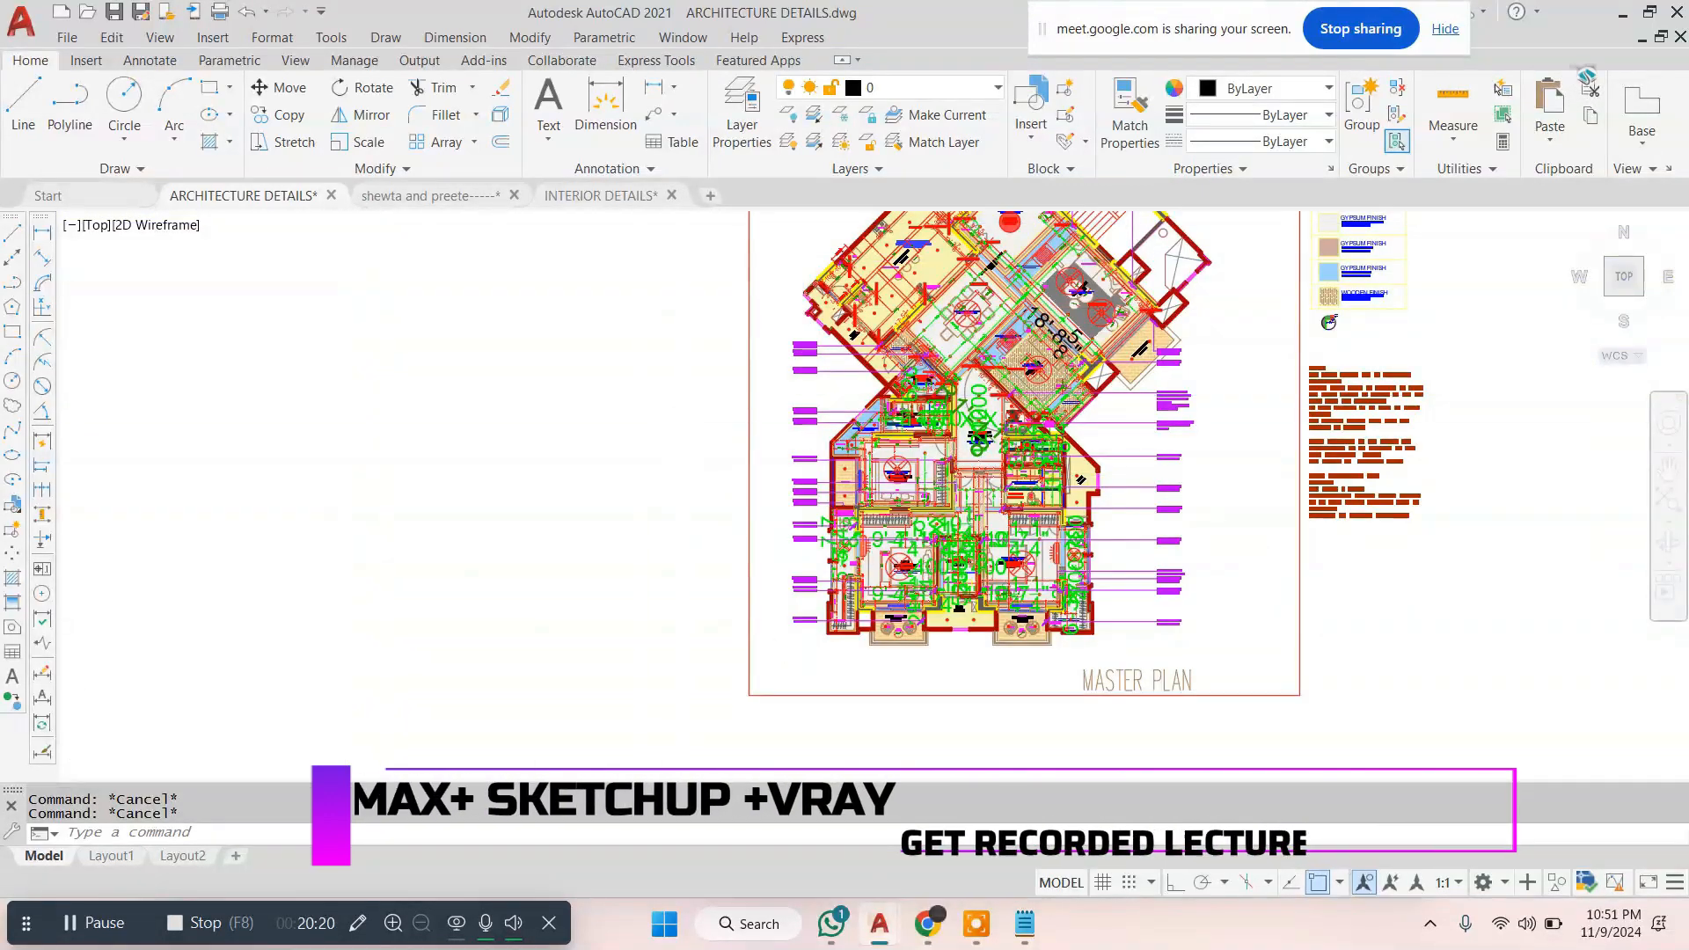
scroll(886, 565, "down", 6)
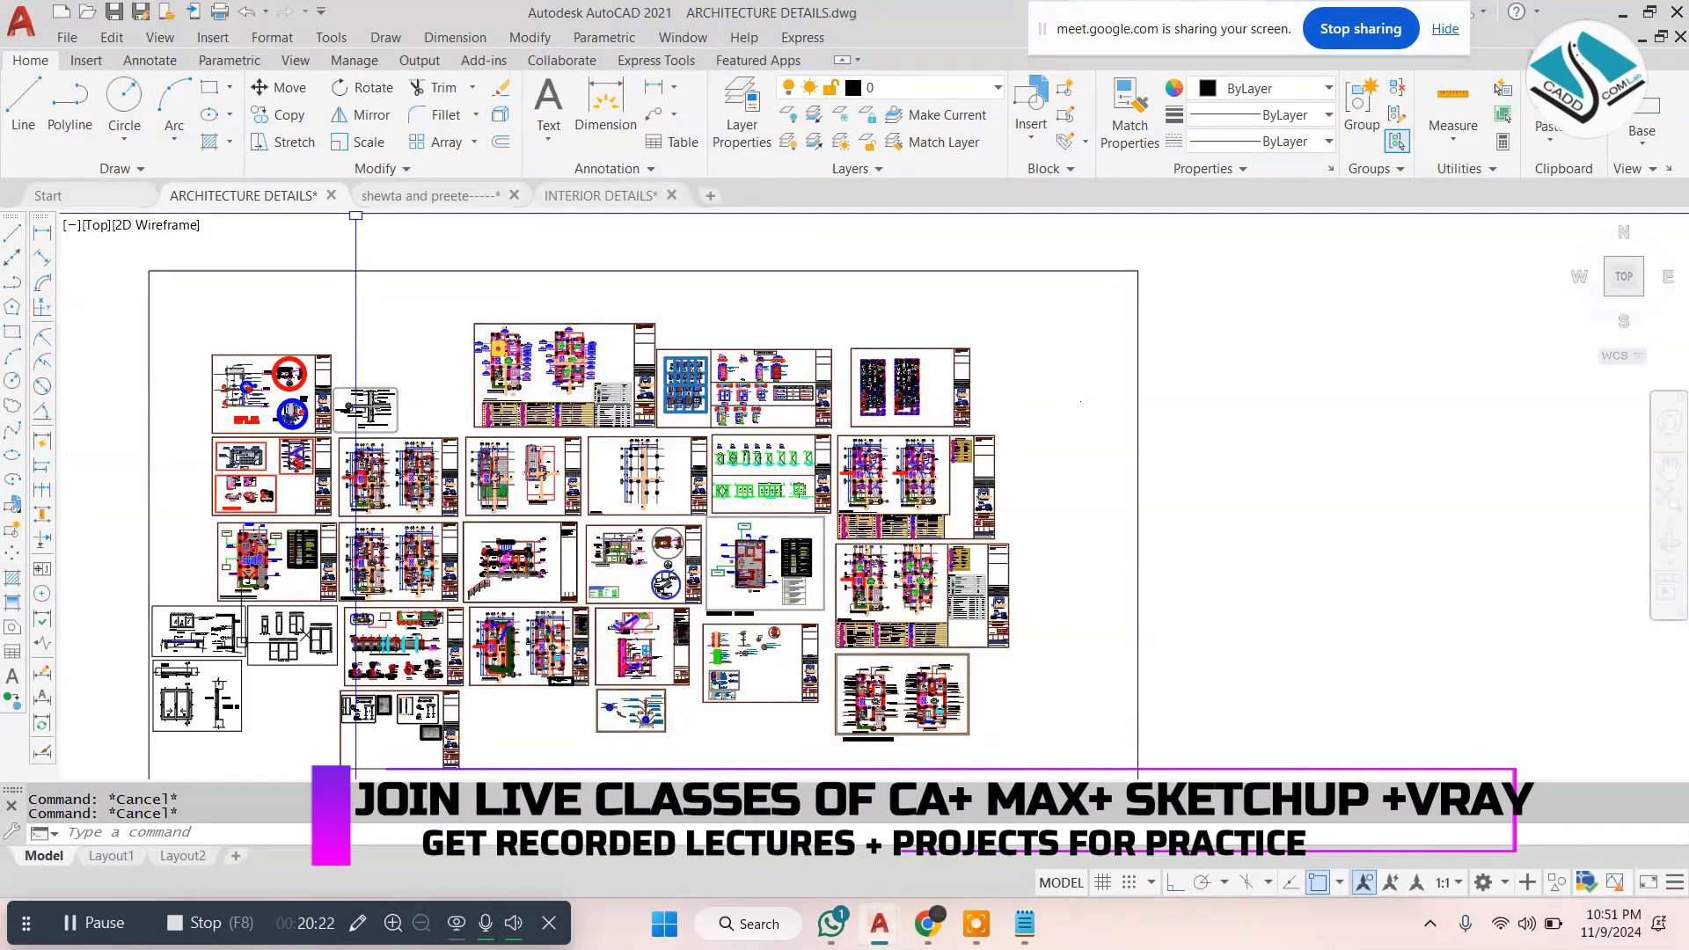
left_click(429, 195)
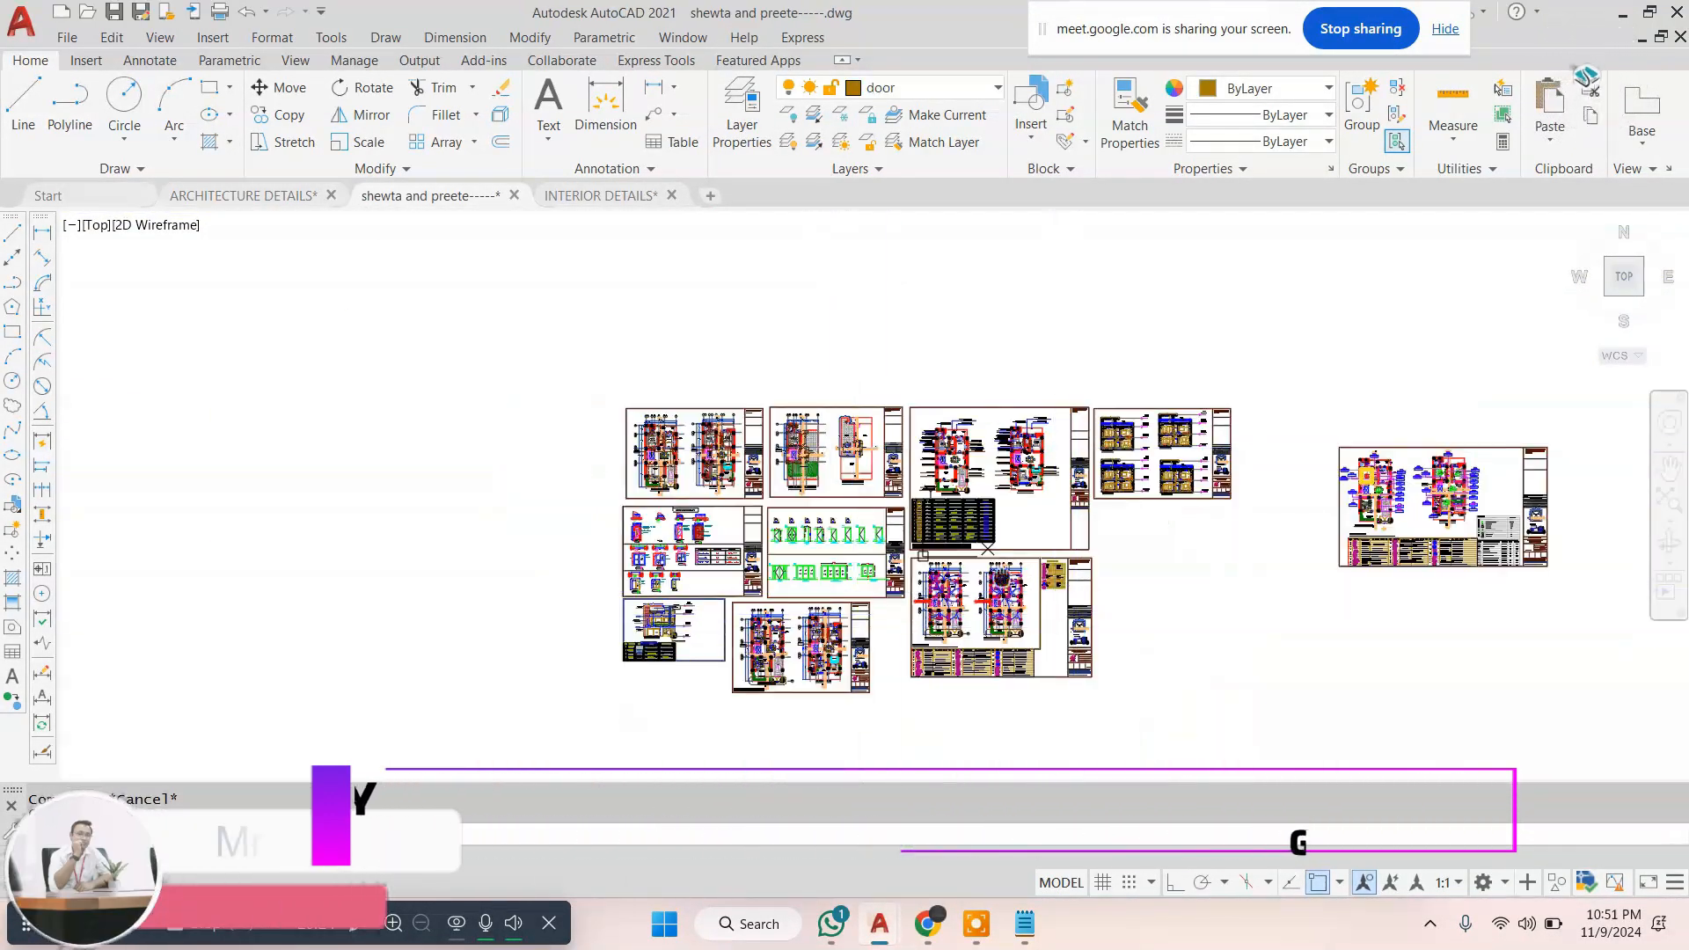
middle_click_drag(1002, 577, 870, 466)
scroll(1390, 387, "up", 4)
left_click(1501, 233)
left_click(880, 657)
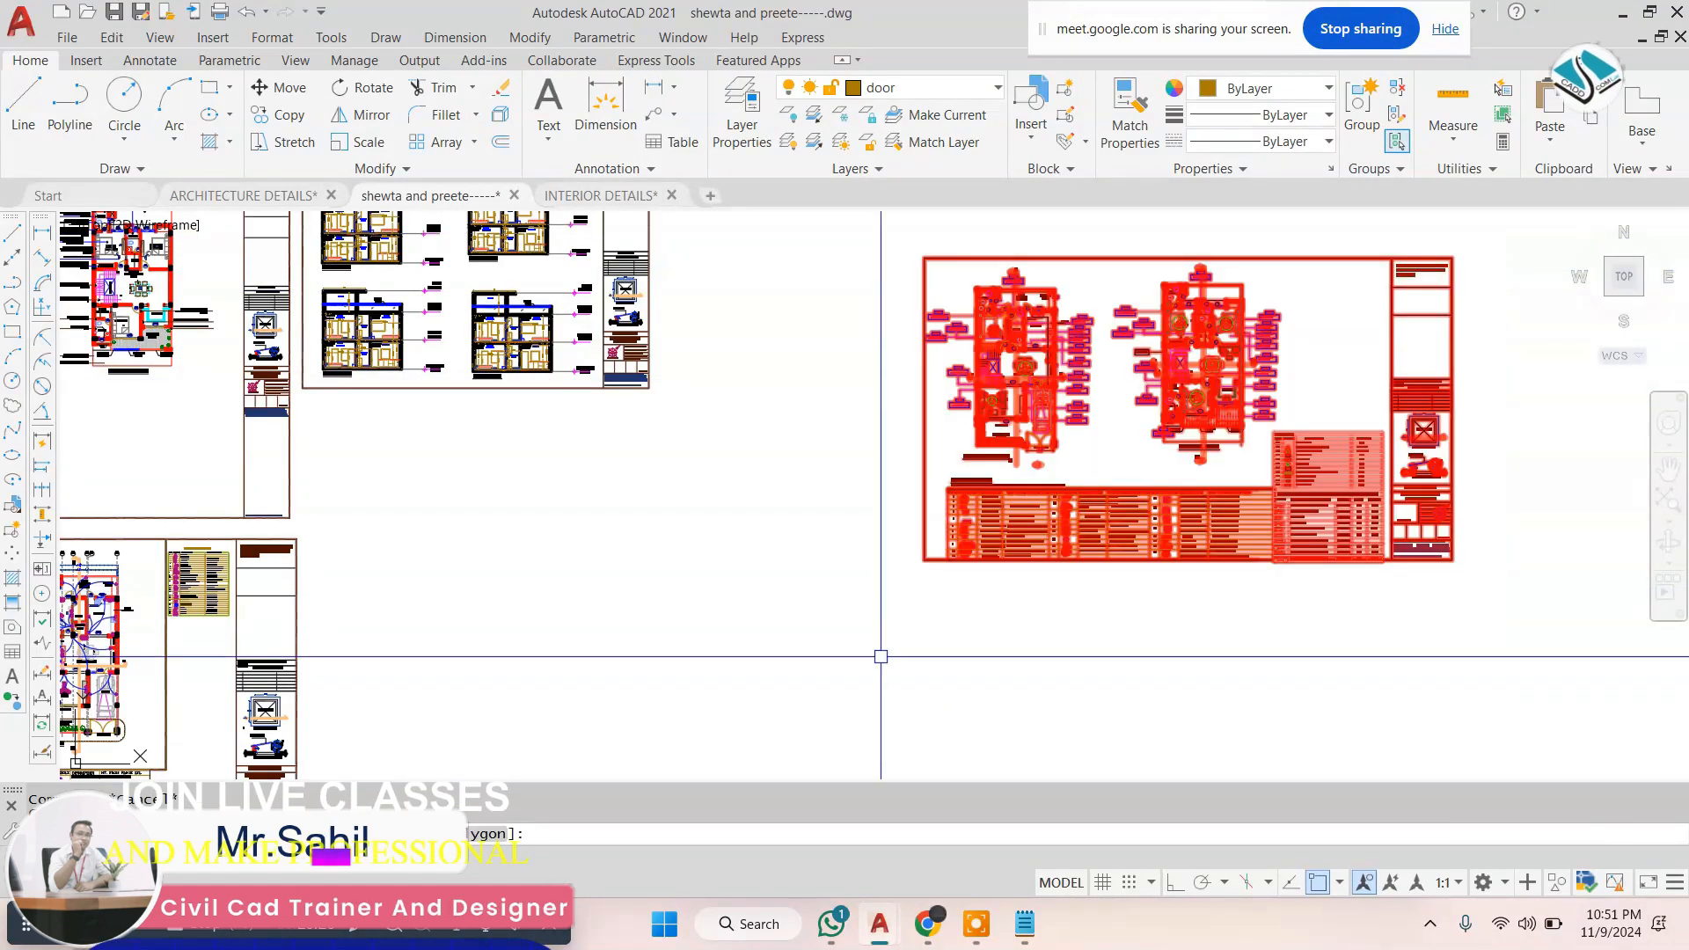
scroll(881, 656, "down", 4)
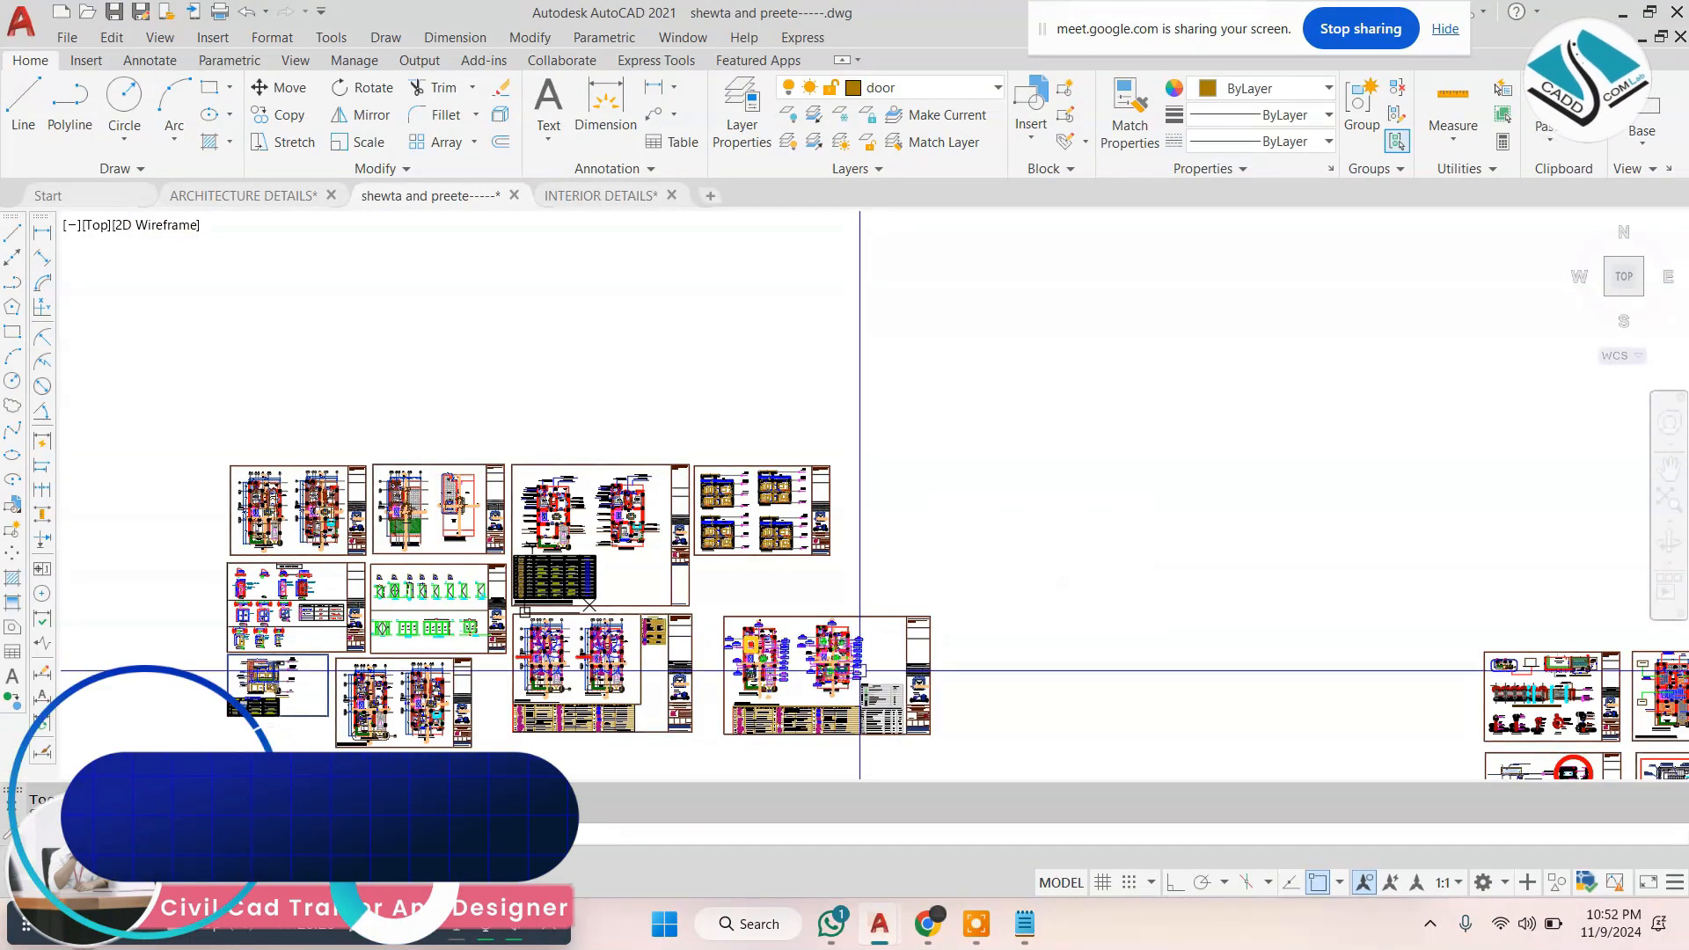
middle_click_drag(854, 664, 799, 491)
scroll(779, 498, "up", 5)
key("Escape")
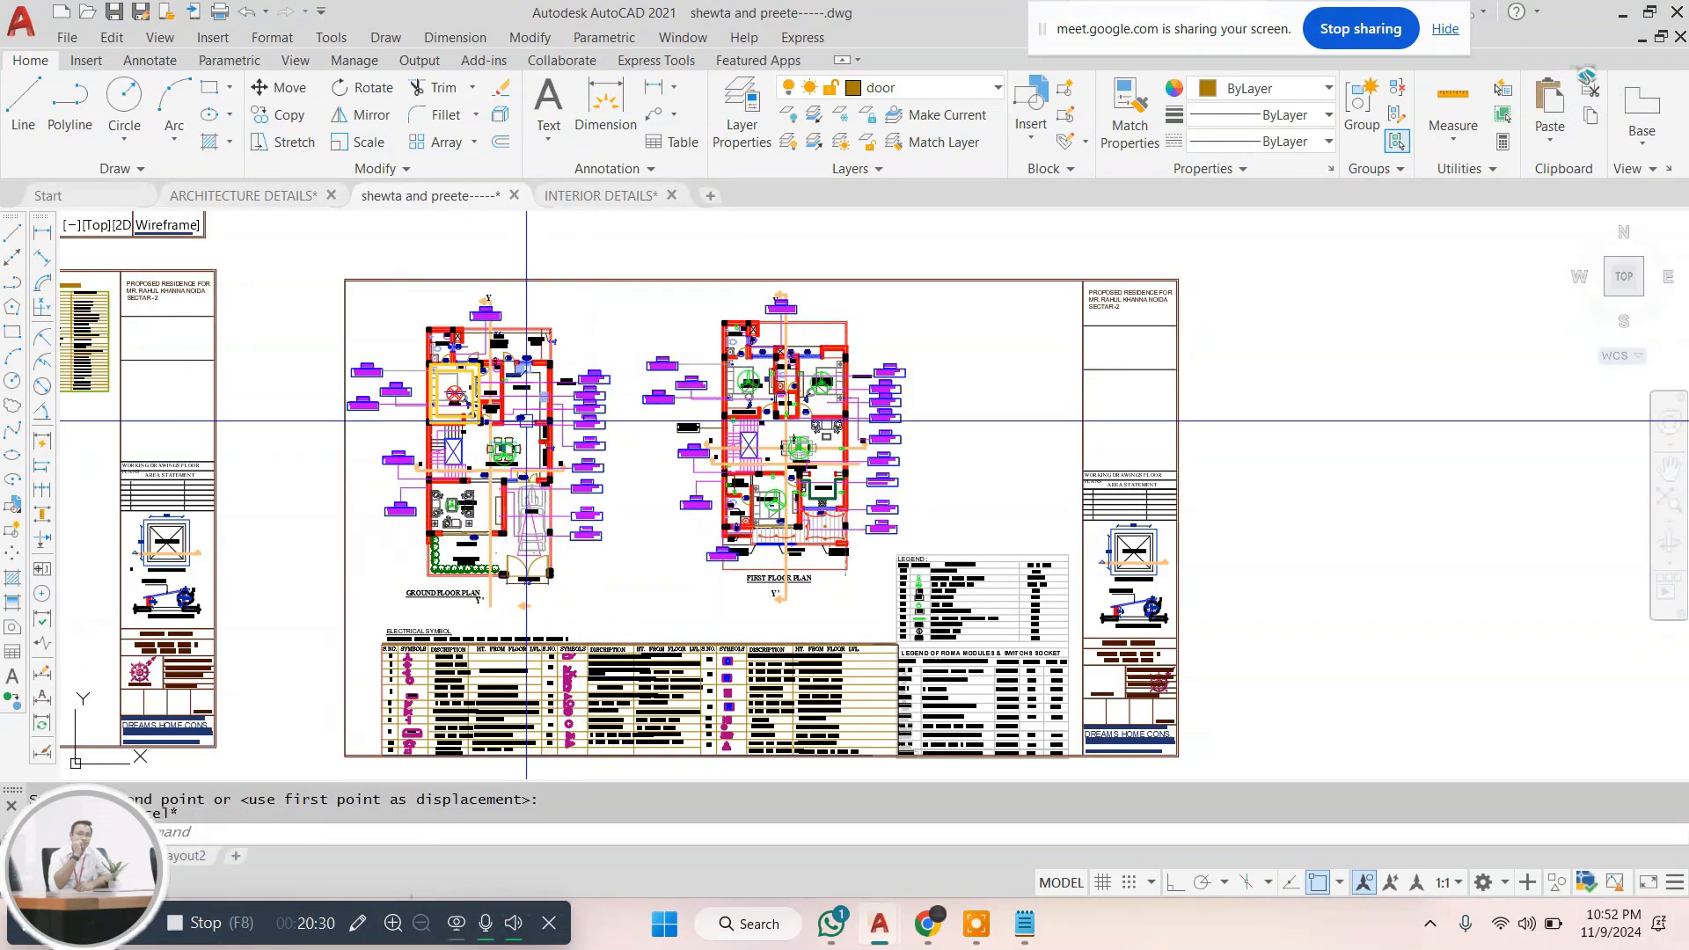
Compare the master bedroom's switch board and false ceiling plan with the wiring layout on the adjacent electrical sheet
scroll(363, 364, "up", 4)
key("Escape")
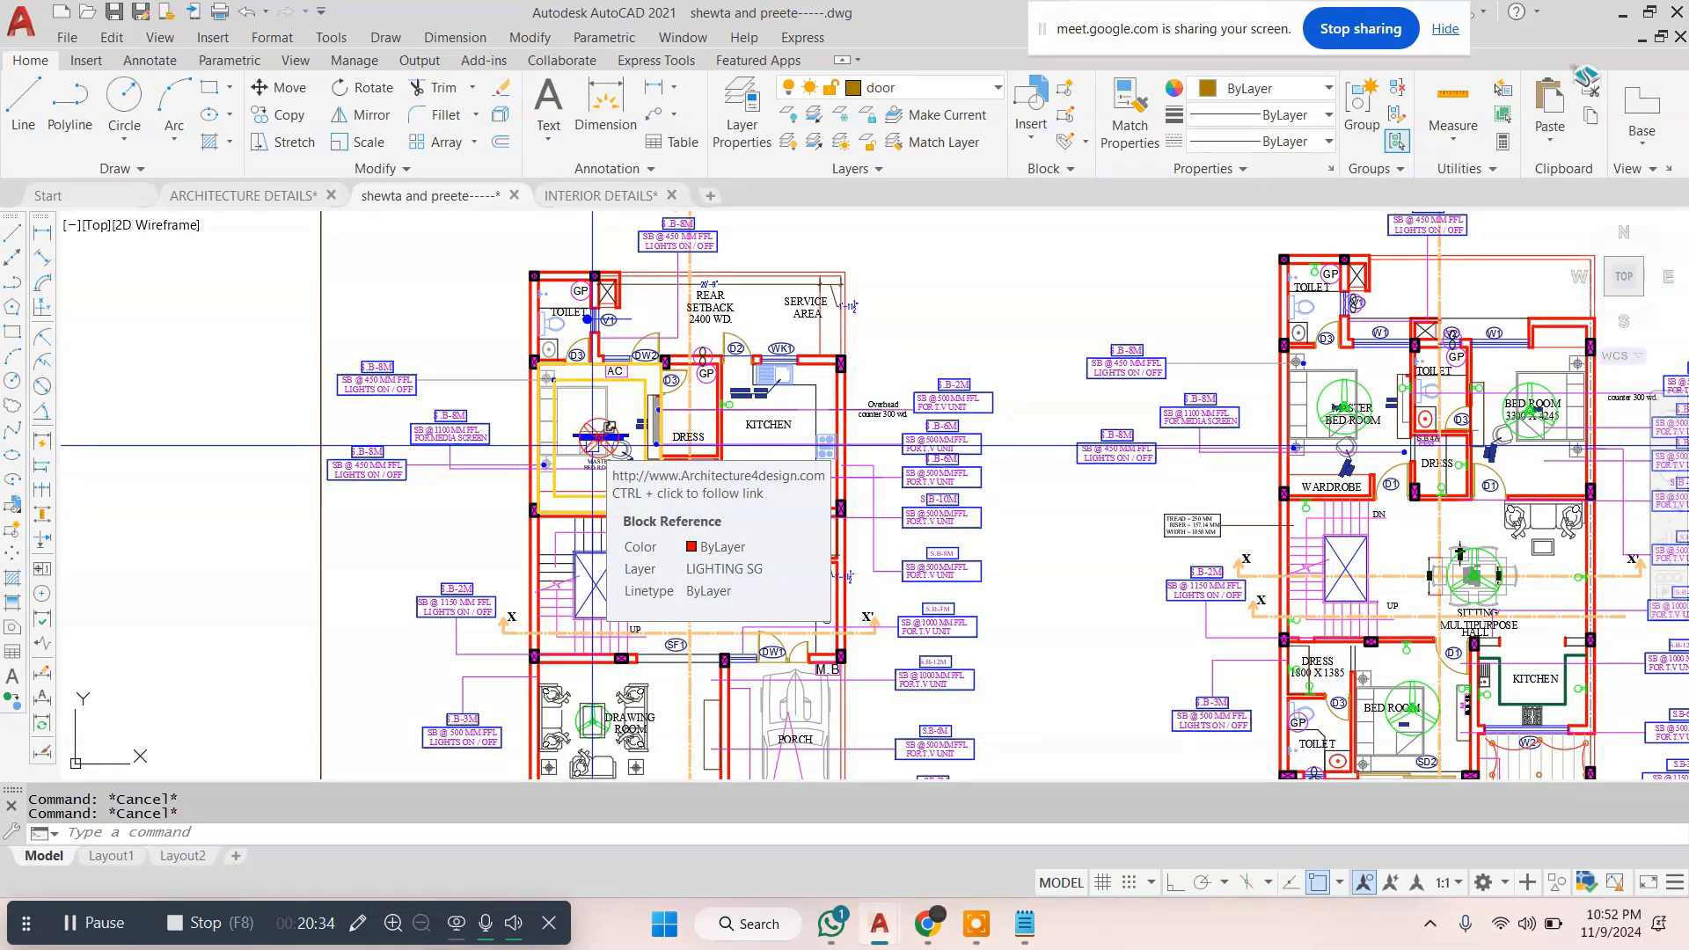
scroll(733, 439, "down", 4)
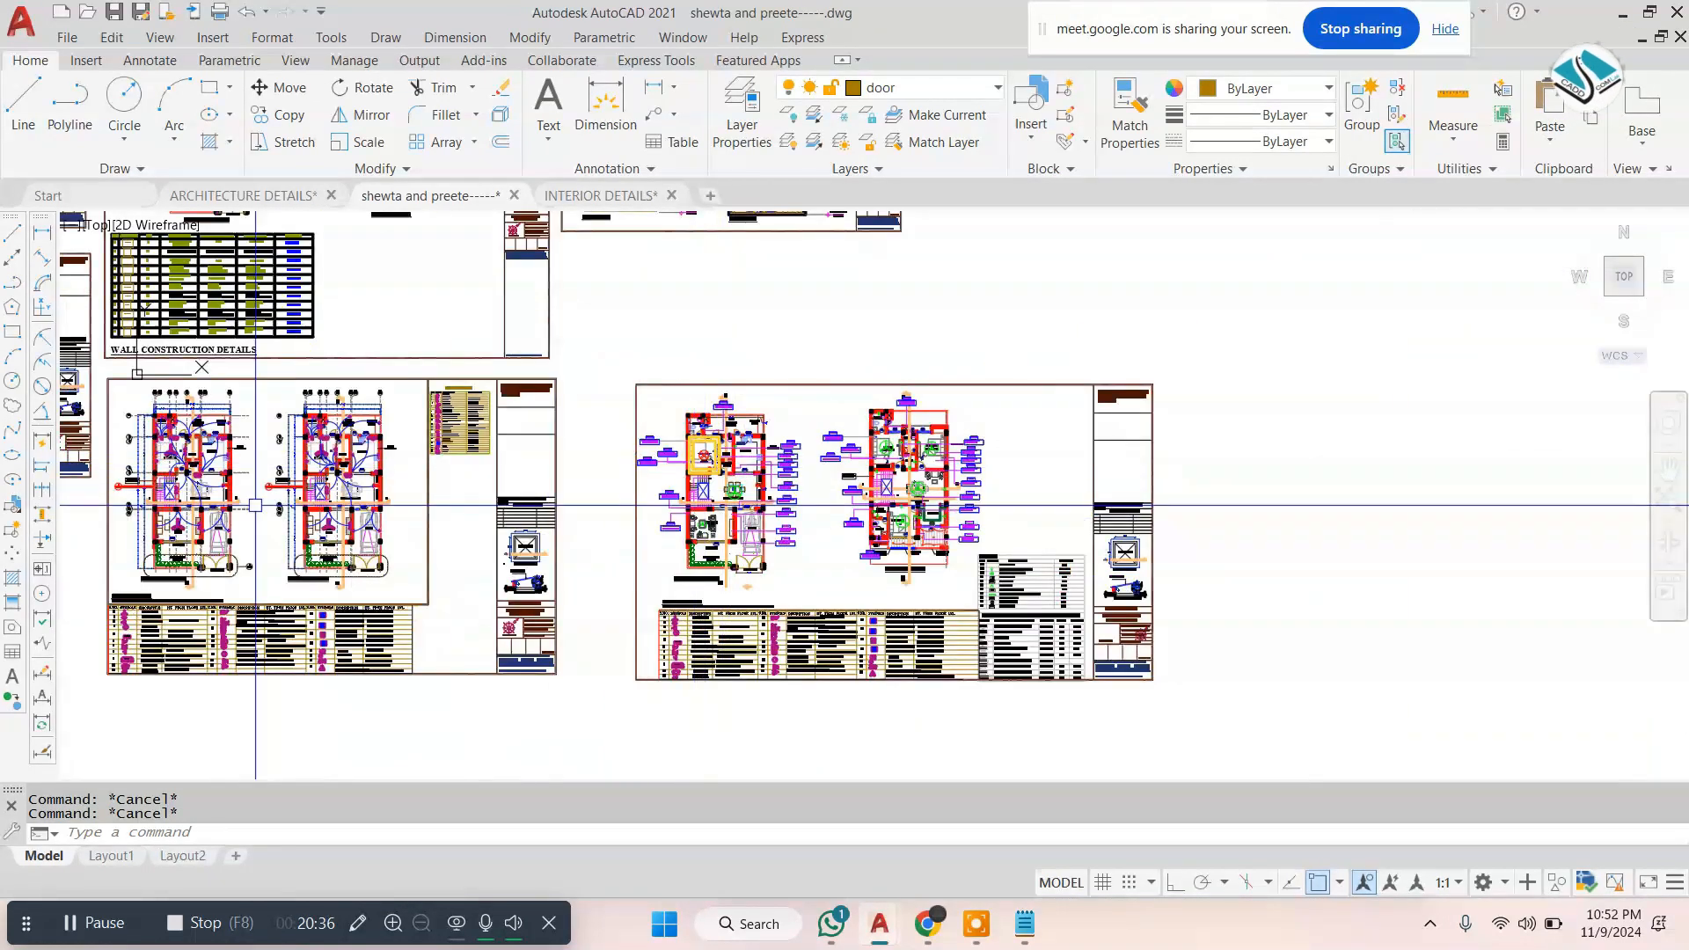
scroll(555, 420, "up", 5)
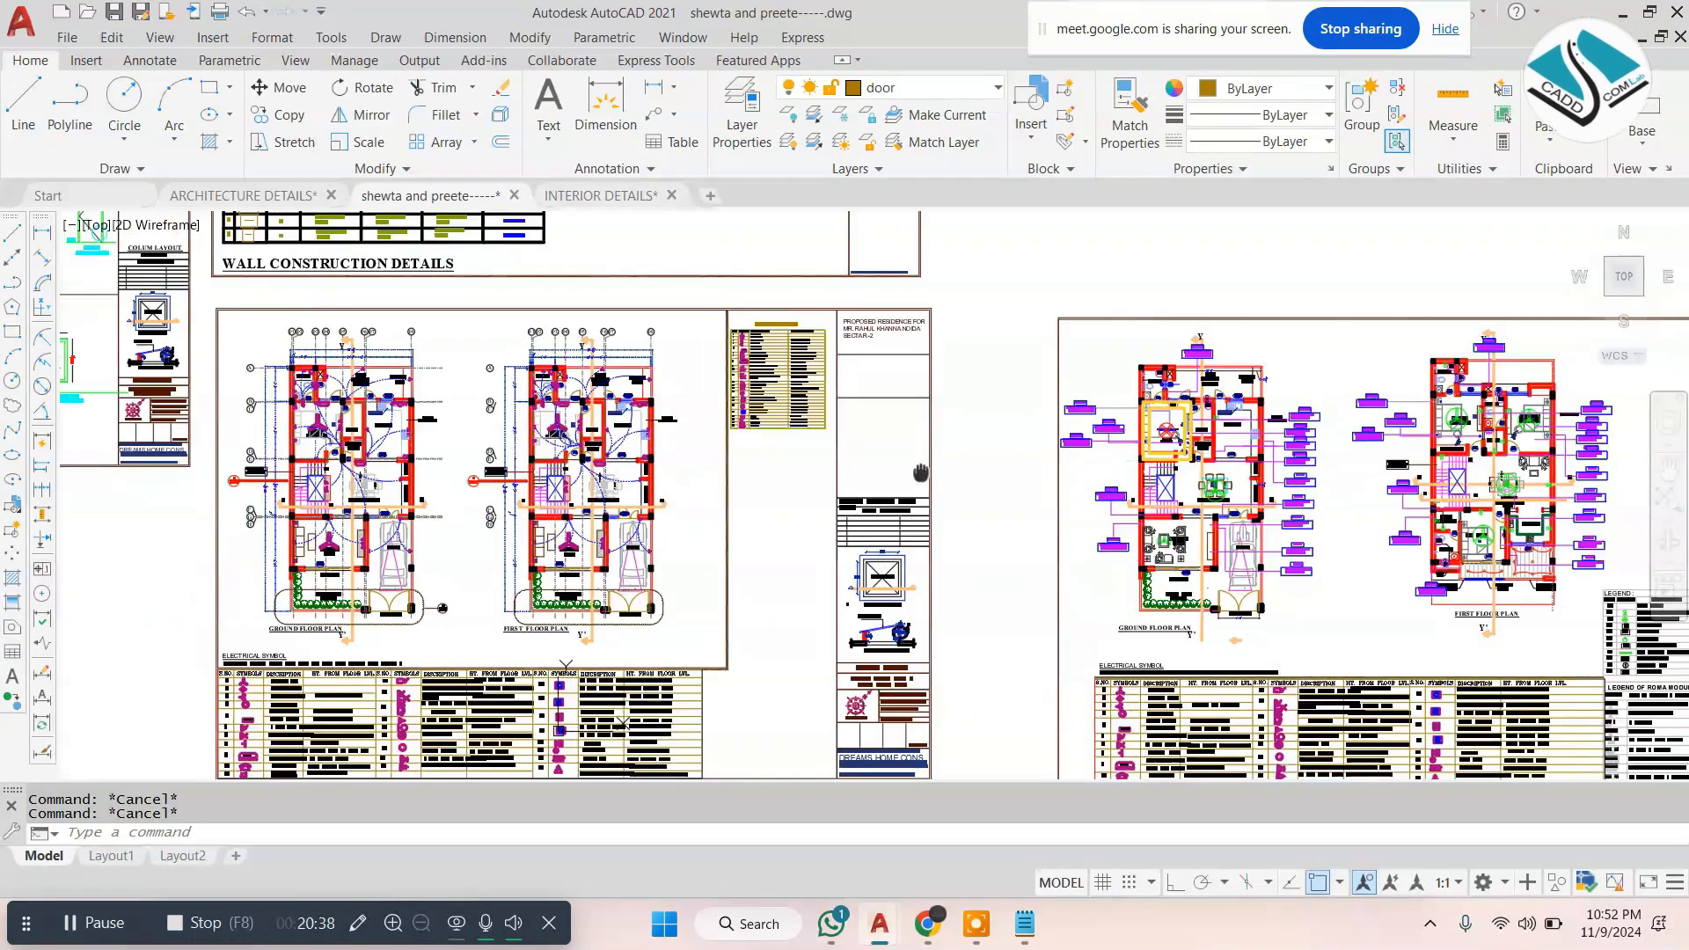
scroll(568, 415, "up", 2)
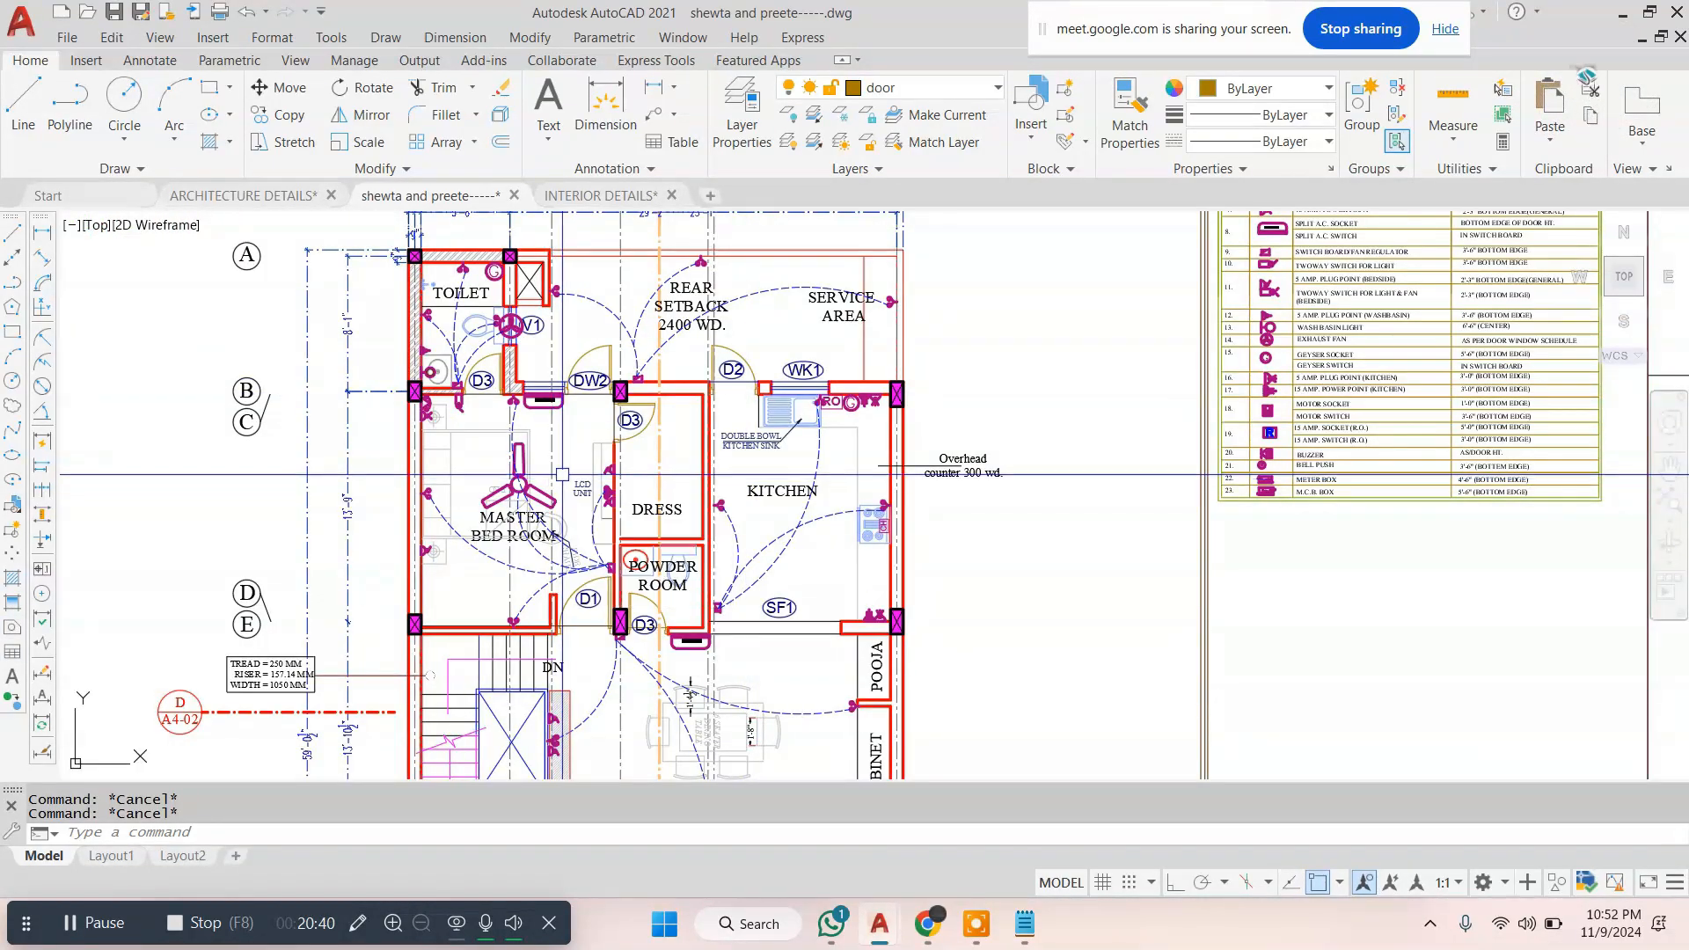
scroll(596, 476, "down", 6)
scroll(721, 431, "up", 3)
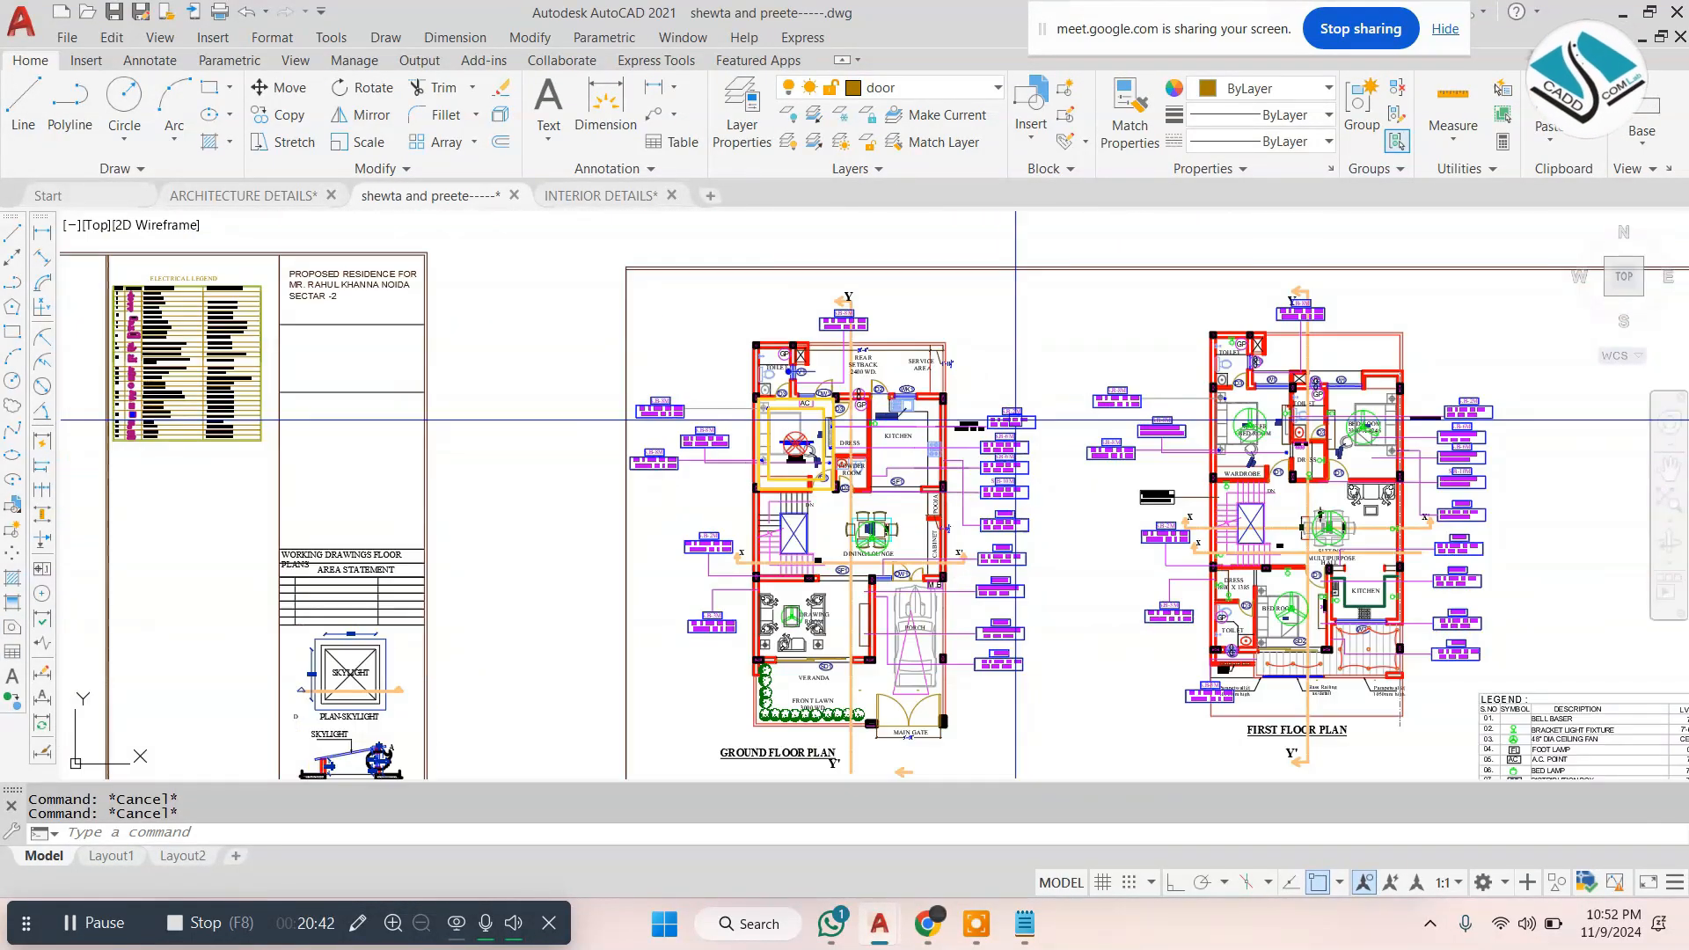
middle_click_drag(385, 445, 1034, 458)
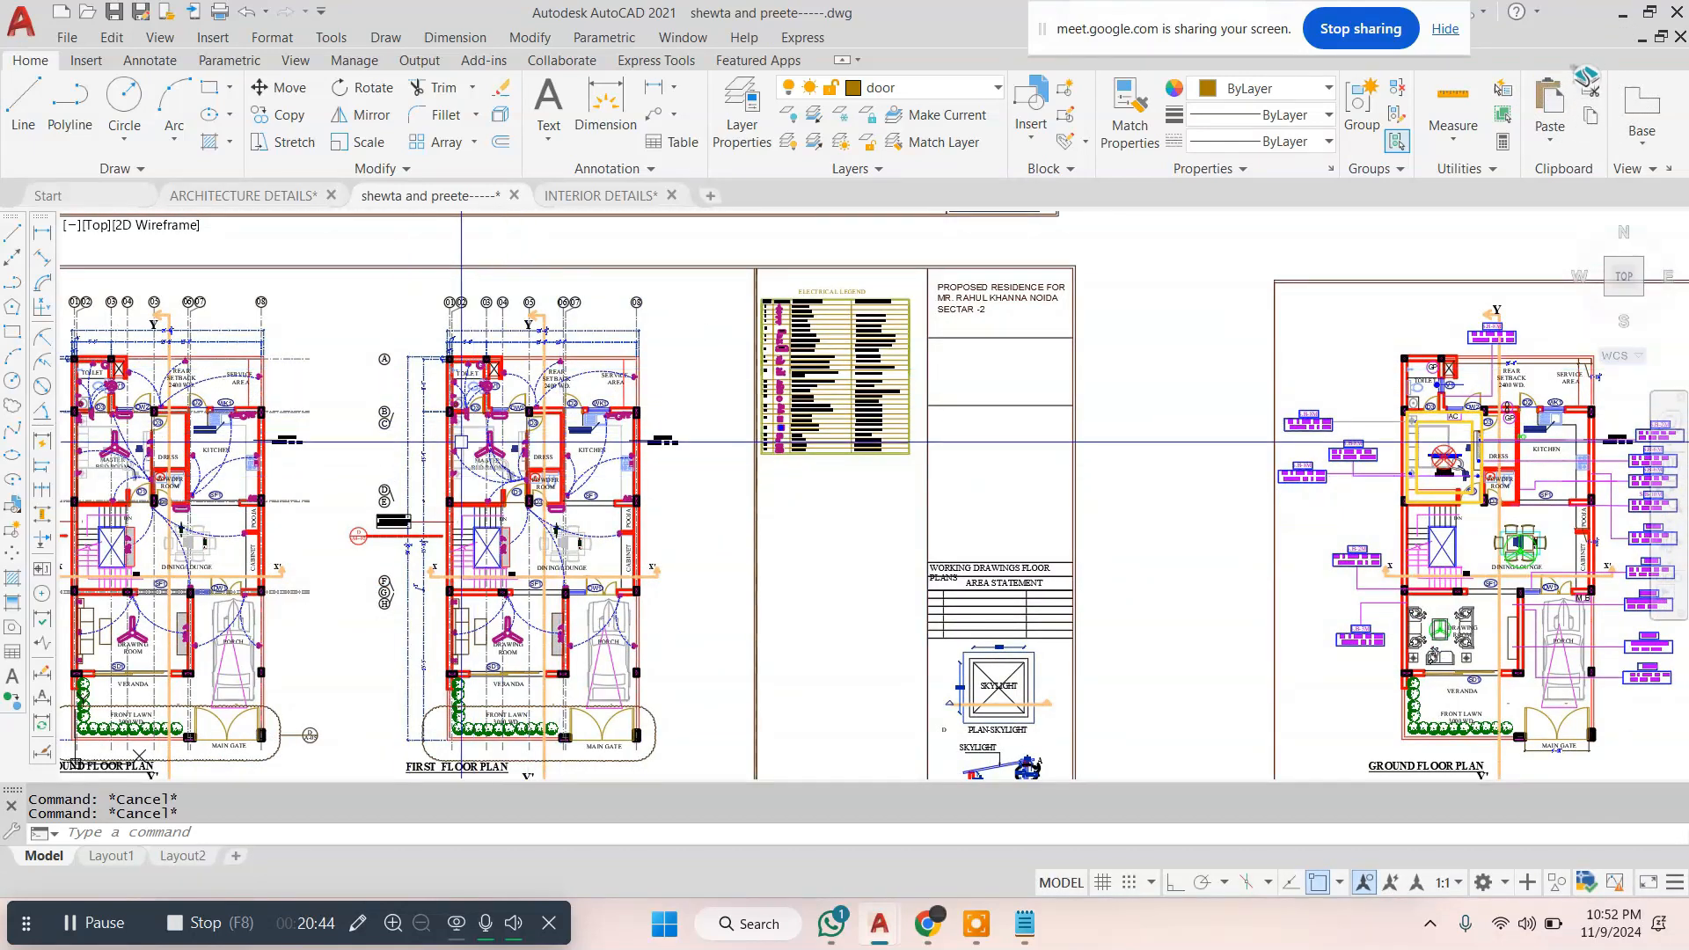
scroll(456, 443, "up", 2)
scroll(456, 443, "up", 2)
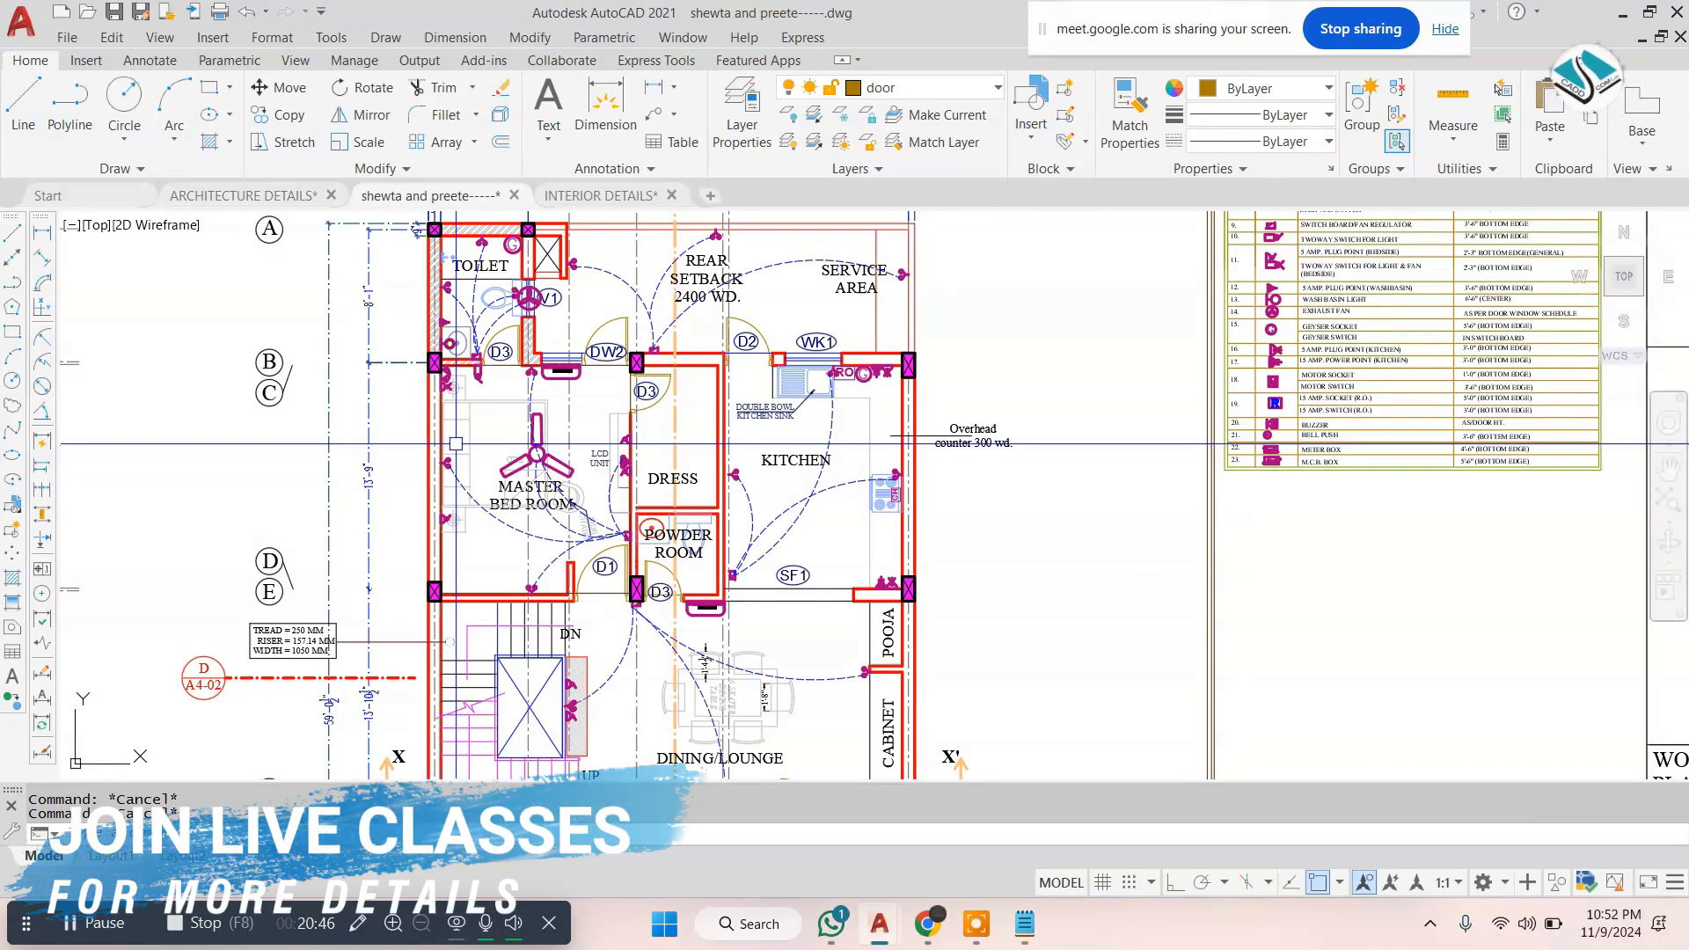
scroll(456, 444, "up", 4)
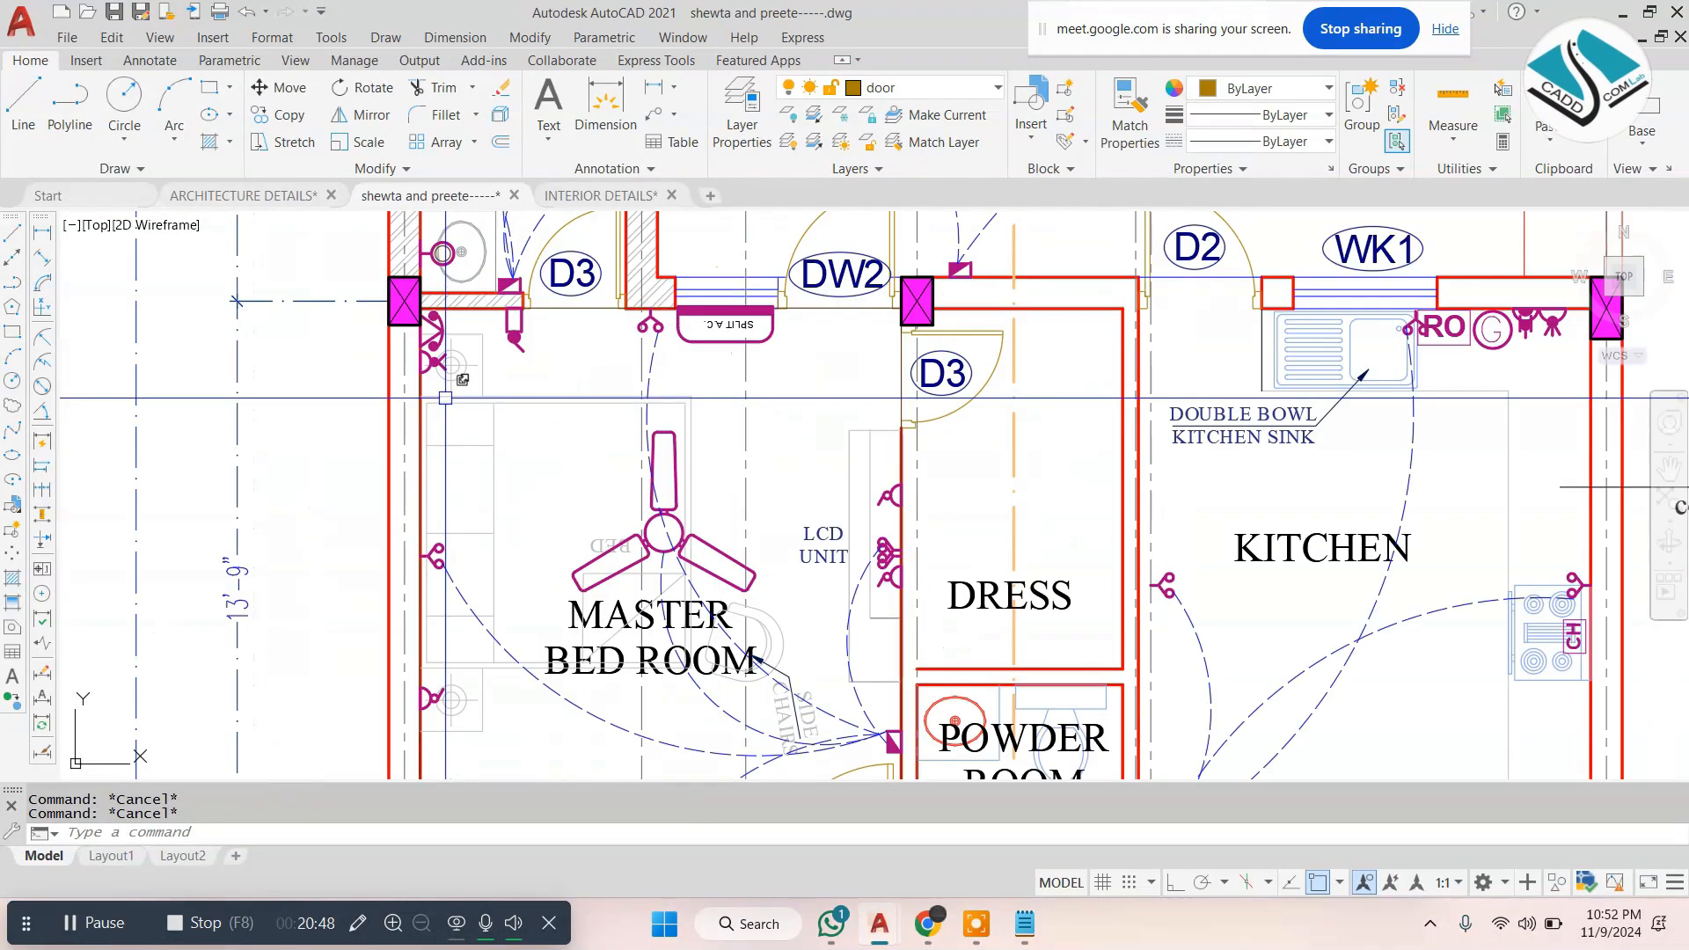
scroll(492, 395, "down", 9)
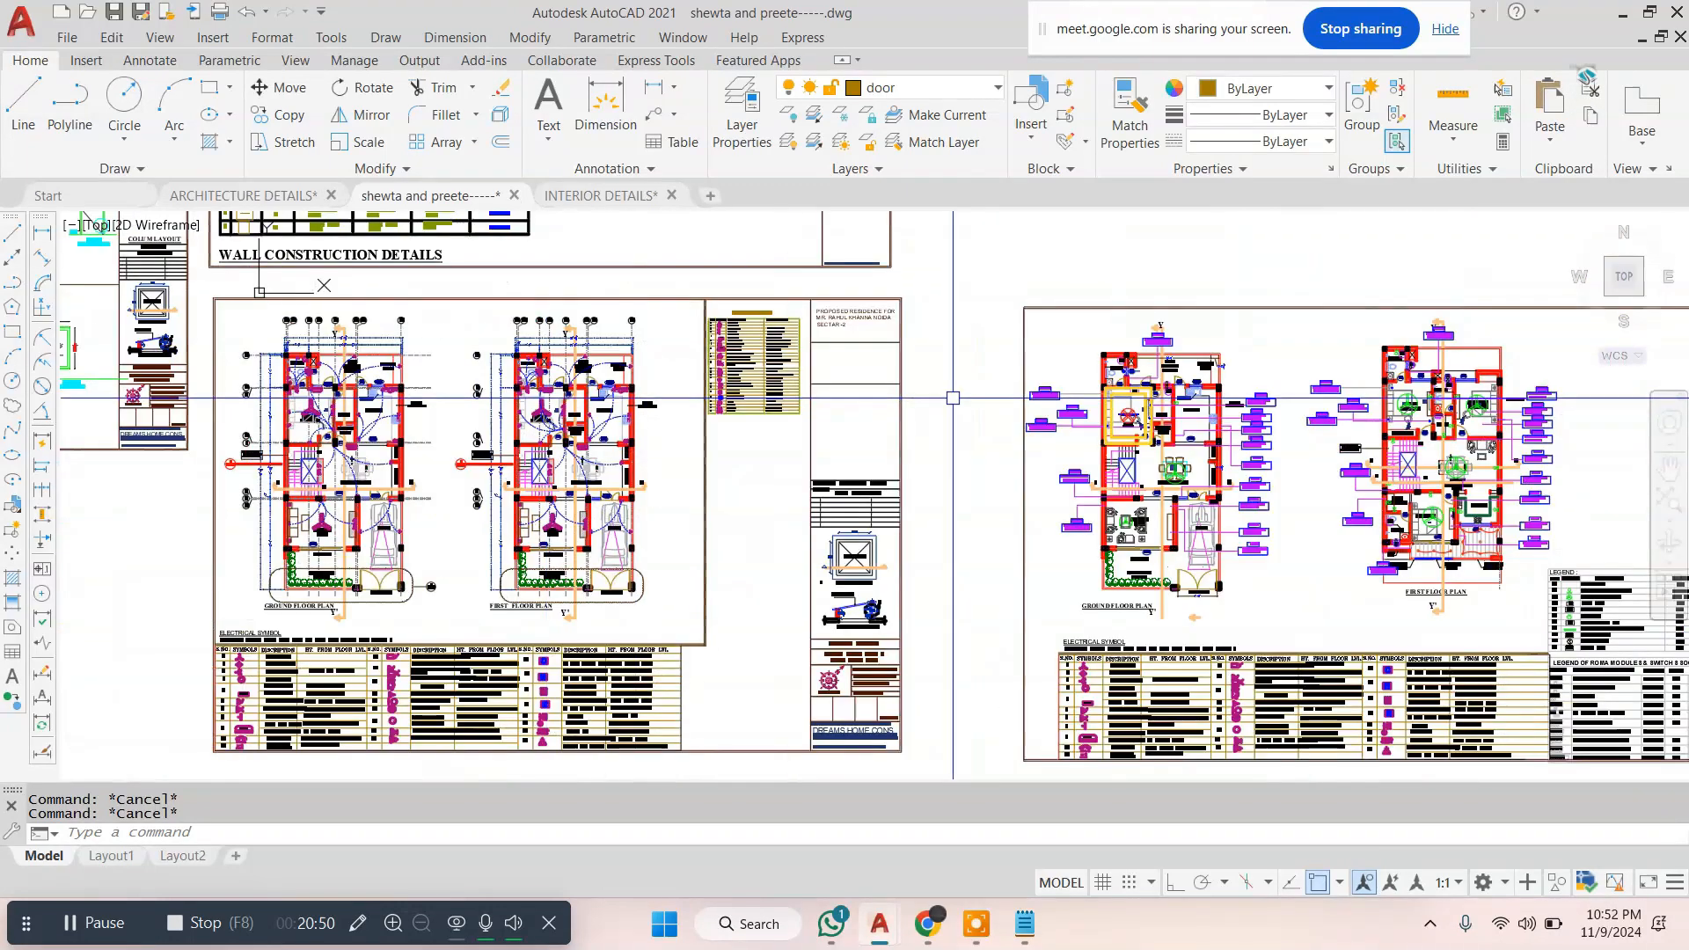
Examine the switch board height notes and the gypsum false ceiling outline around the ground floor master bedroom
scroll(961, 395, "up", 8)
middle_click_drag(1144, 396, 457, 462)
scroll(1078, 424, "up", 2)
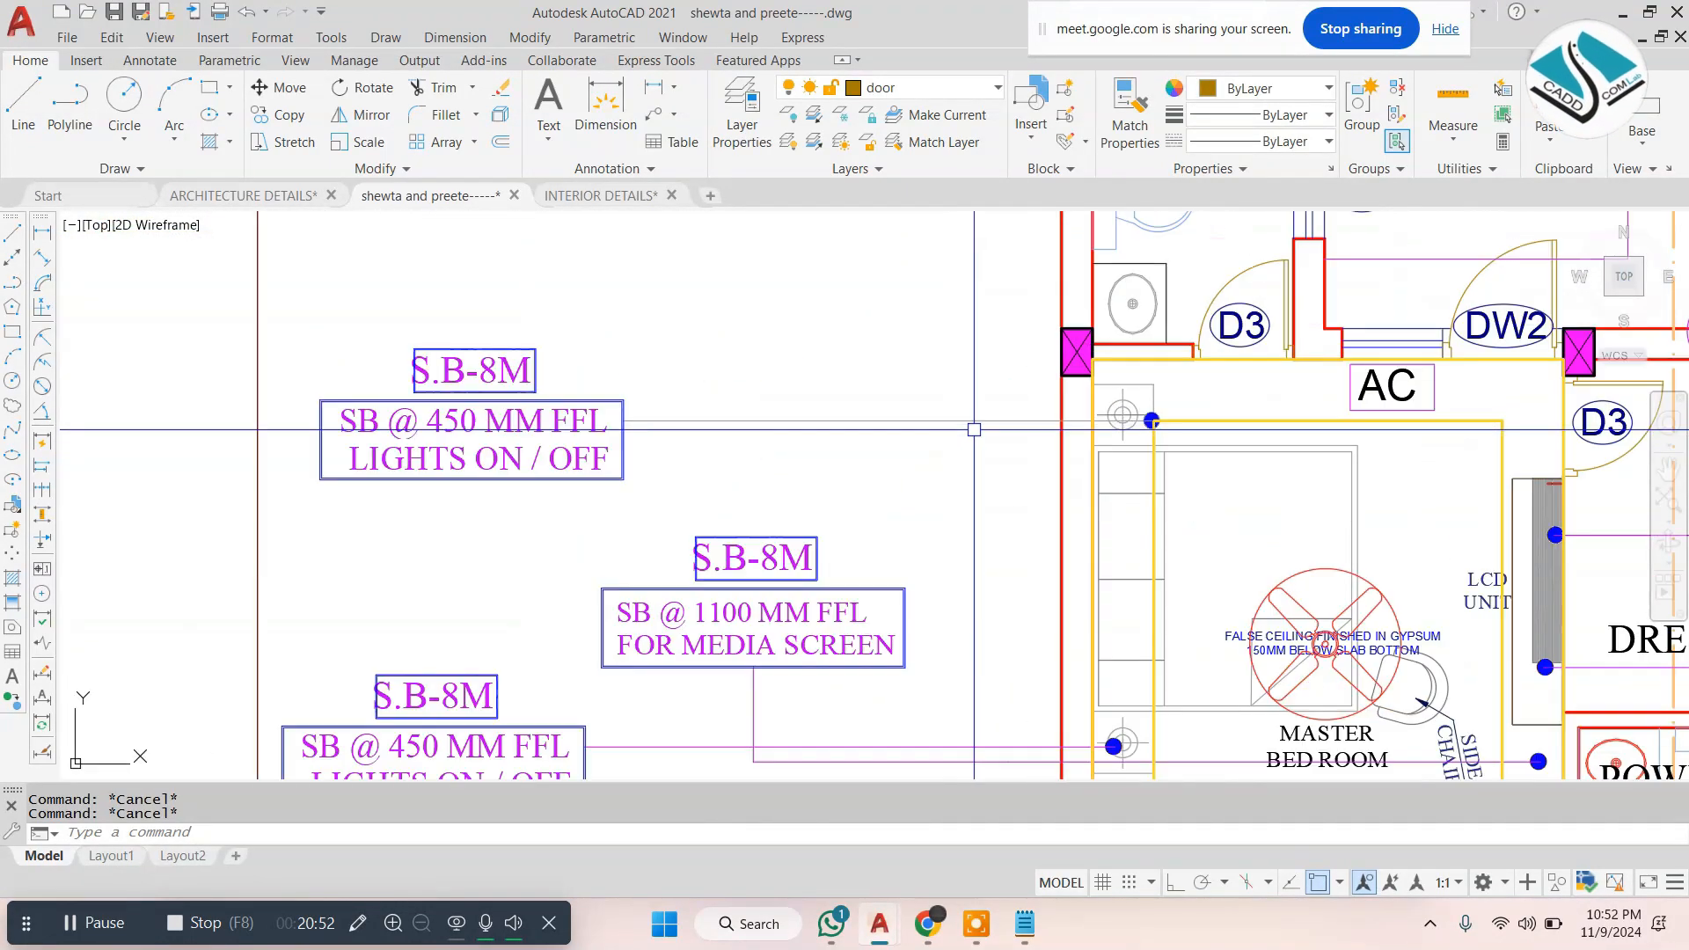
scroll(1170, 425, "up", 3)
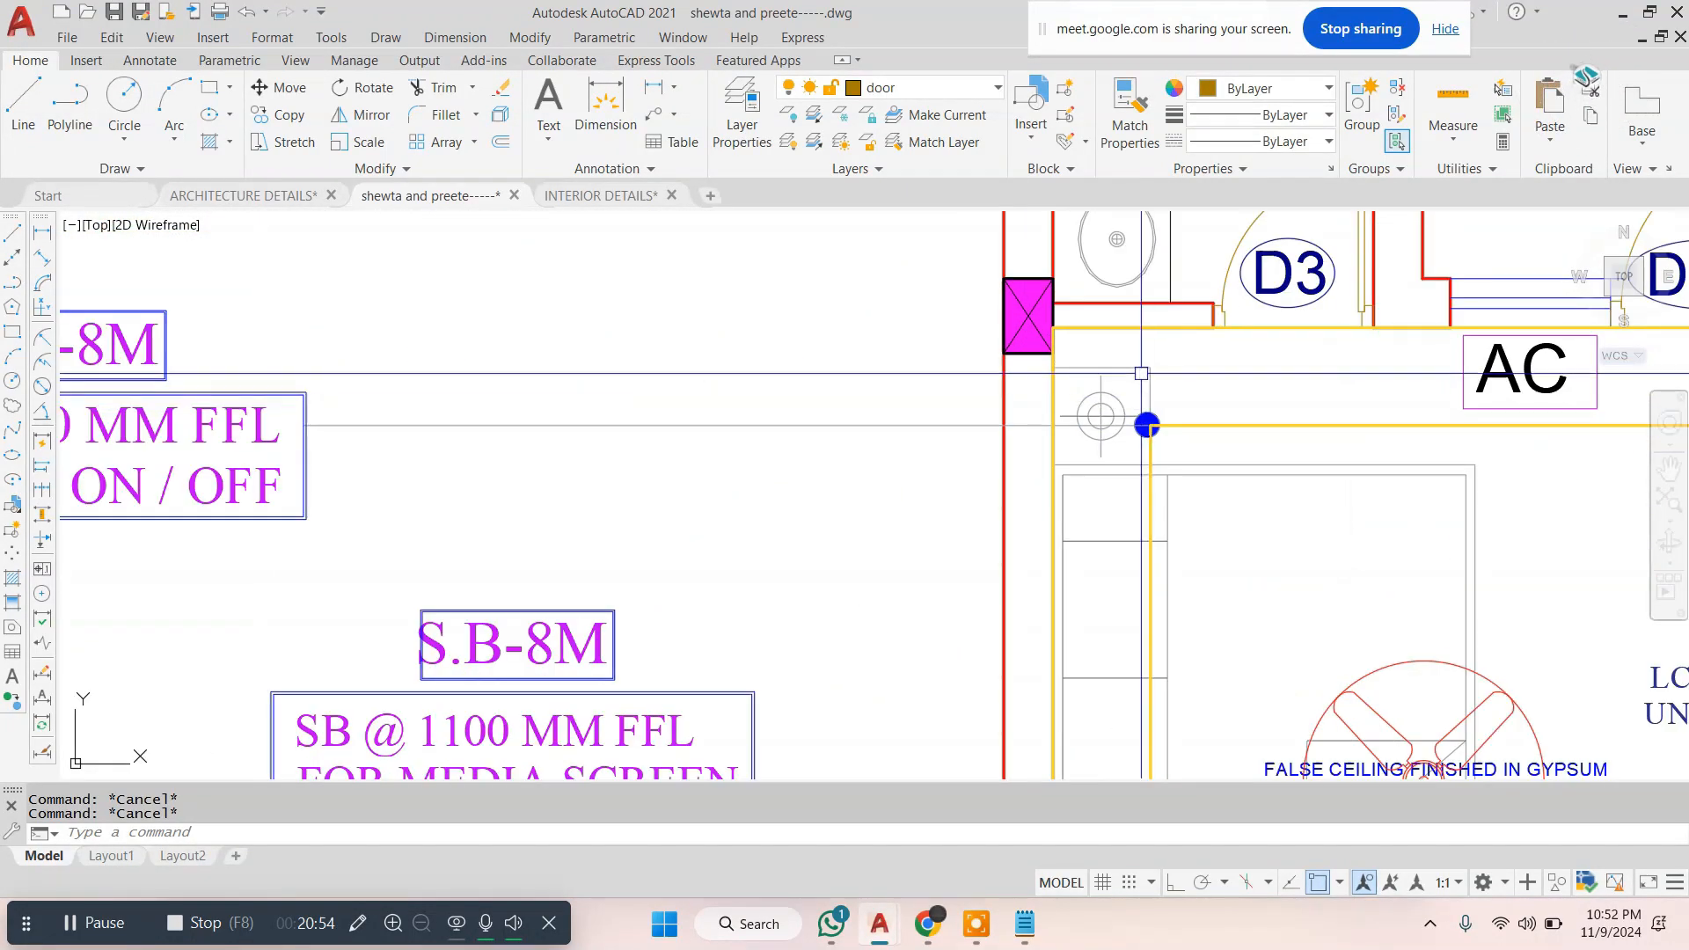
scroll(1144, 431, "down", 3)
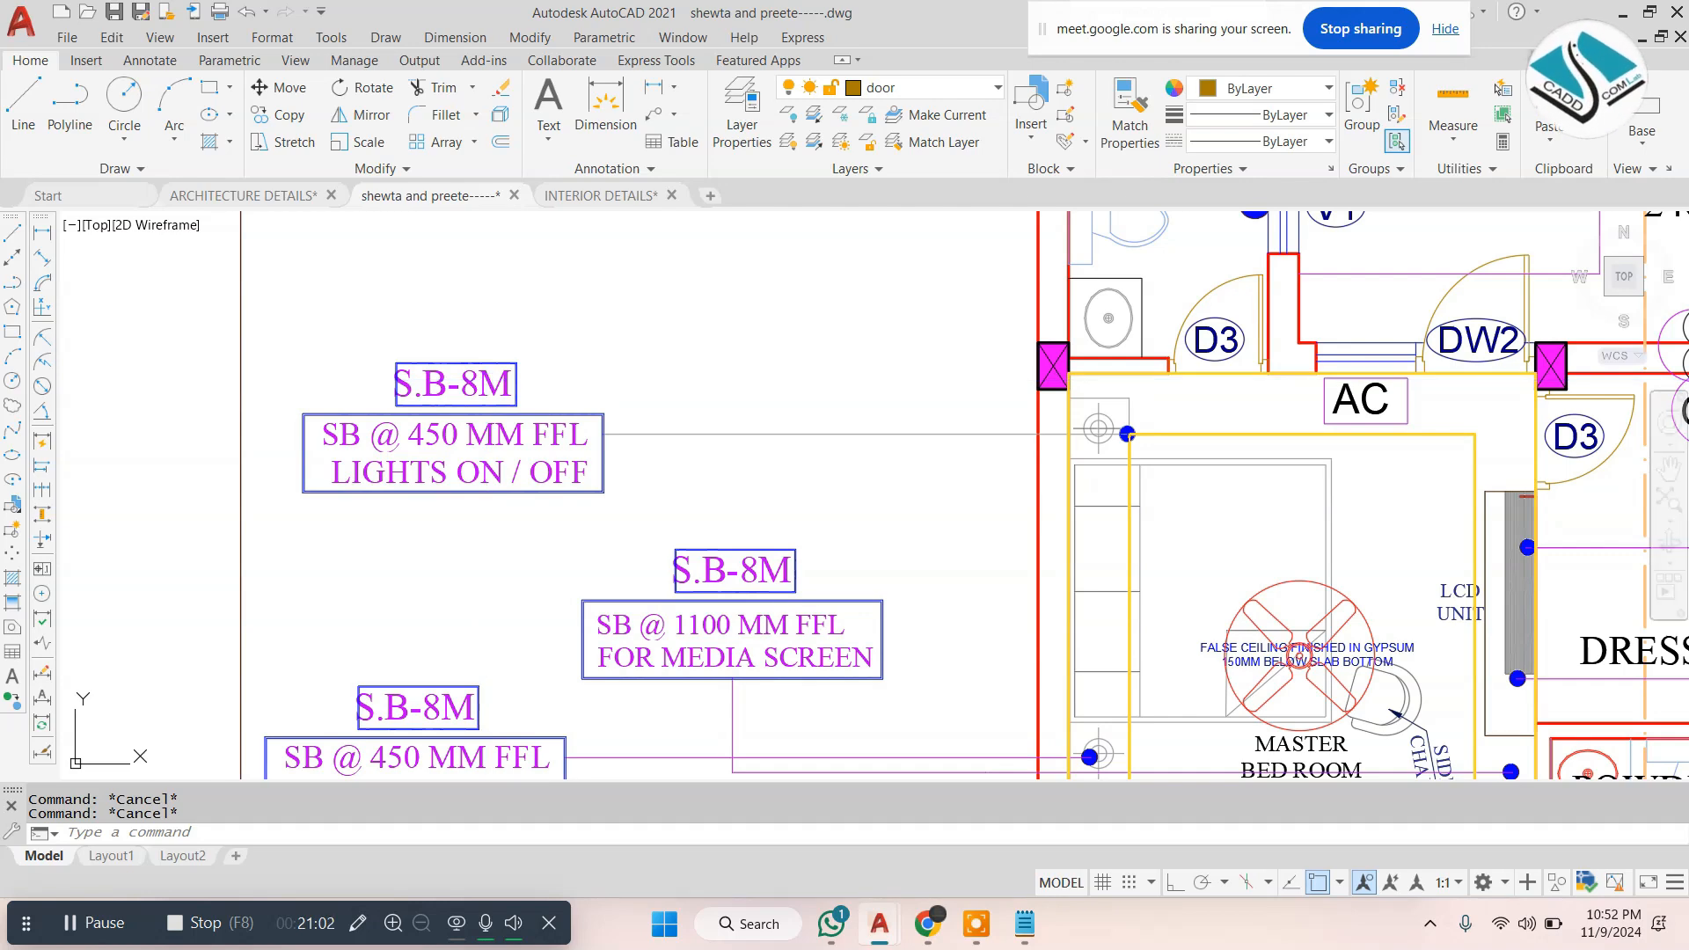
scroll(938, 553, "down", 2)
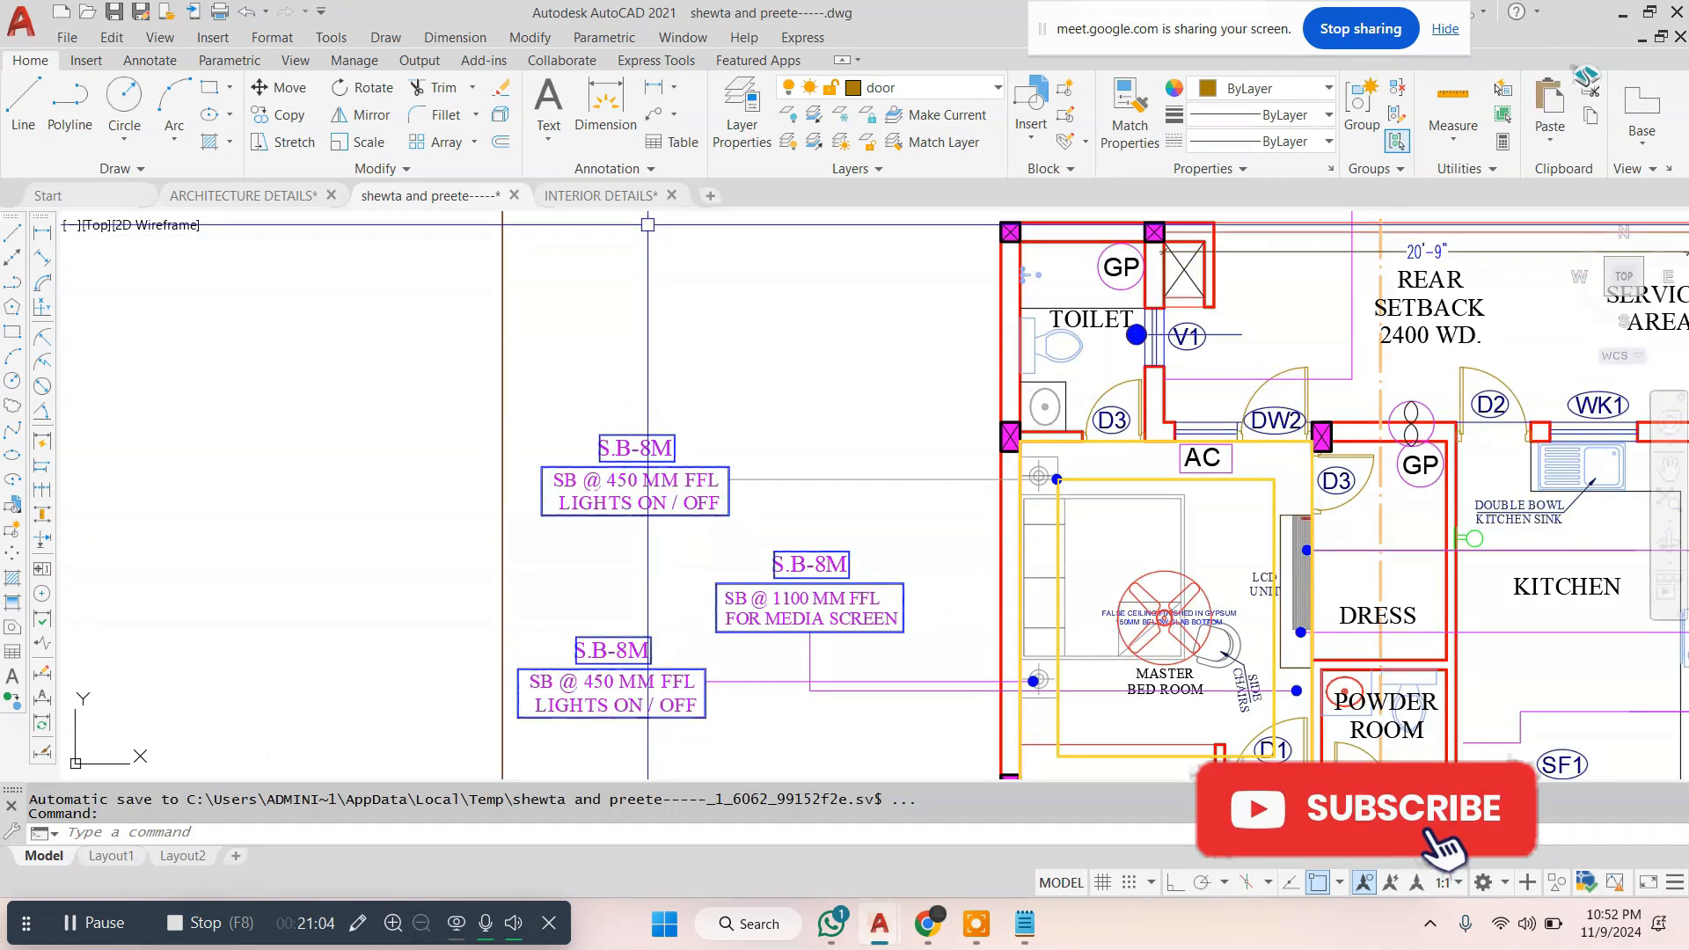
Switch to the INTERIOR DETAILS drawing and examine the switch board module details from SB-3 to SB-8
left_click(627, 198)
scroll(769, 366, "down", 6)
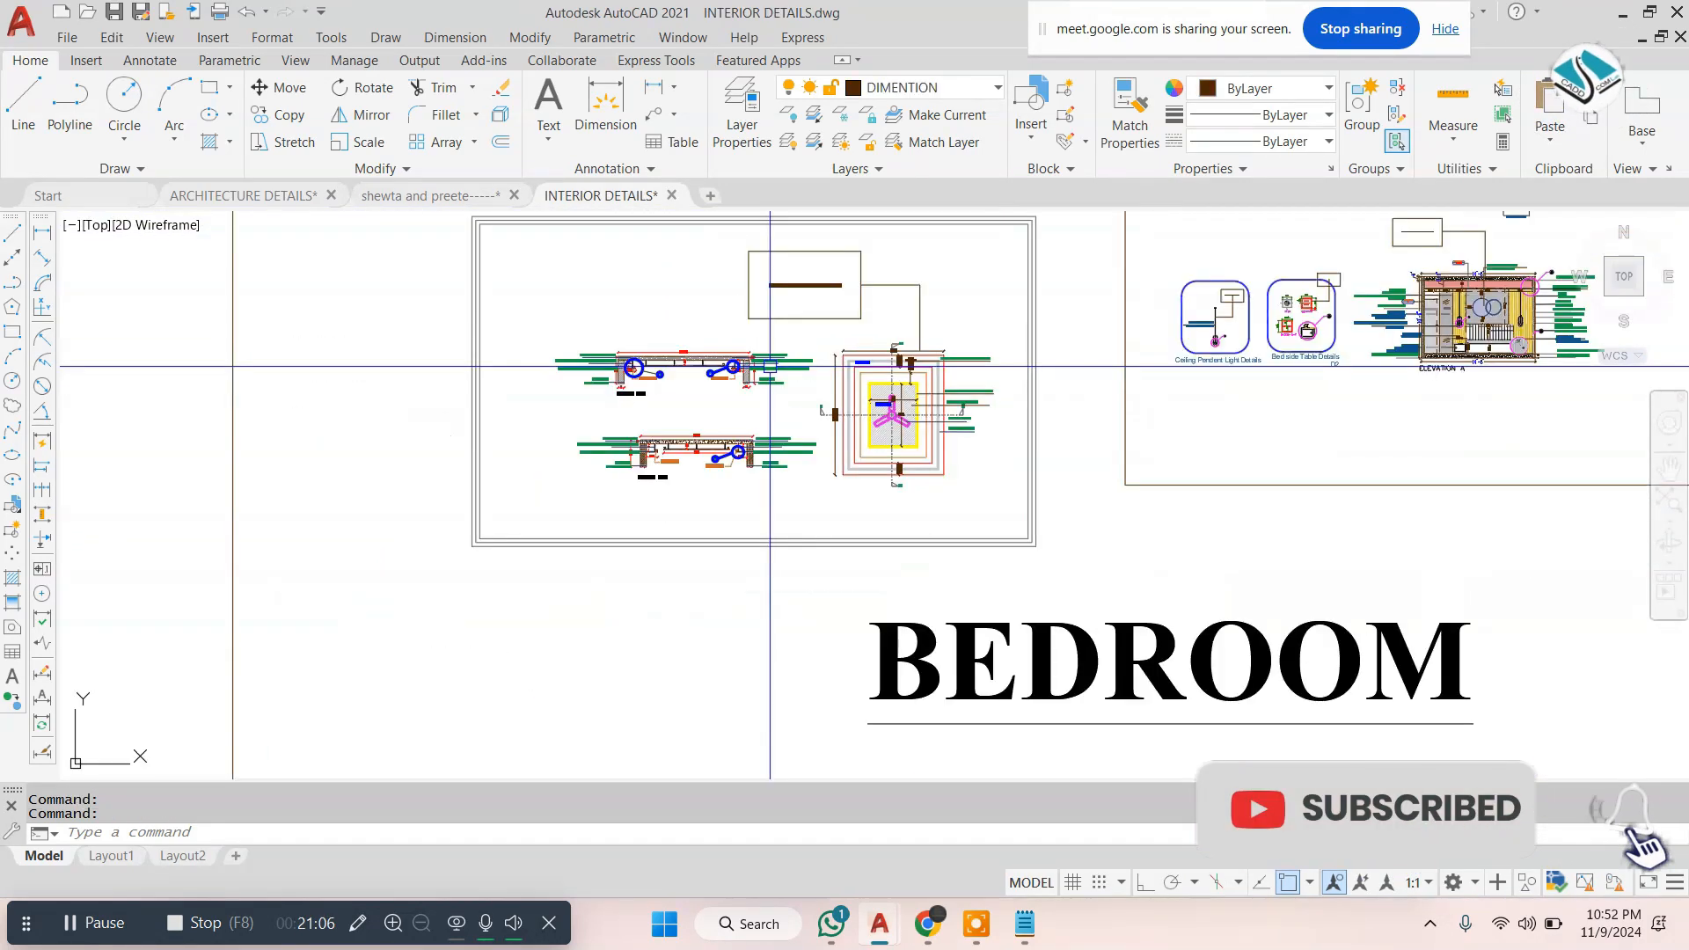
middle_click_drag(778, 320, 738, 524)
scroll(687, 298, "up", 7)
scroll(651, 429, "up", 4)
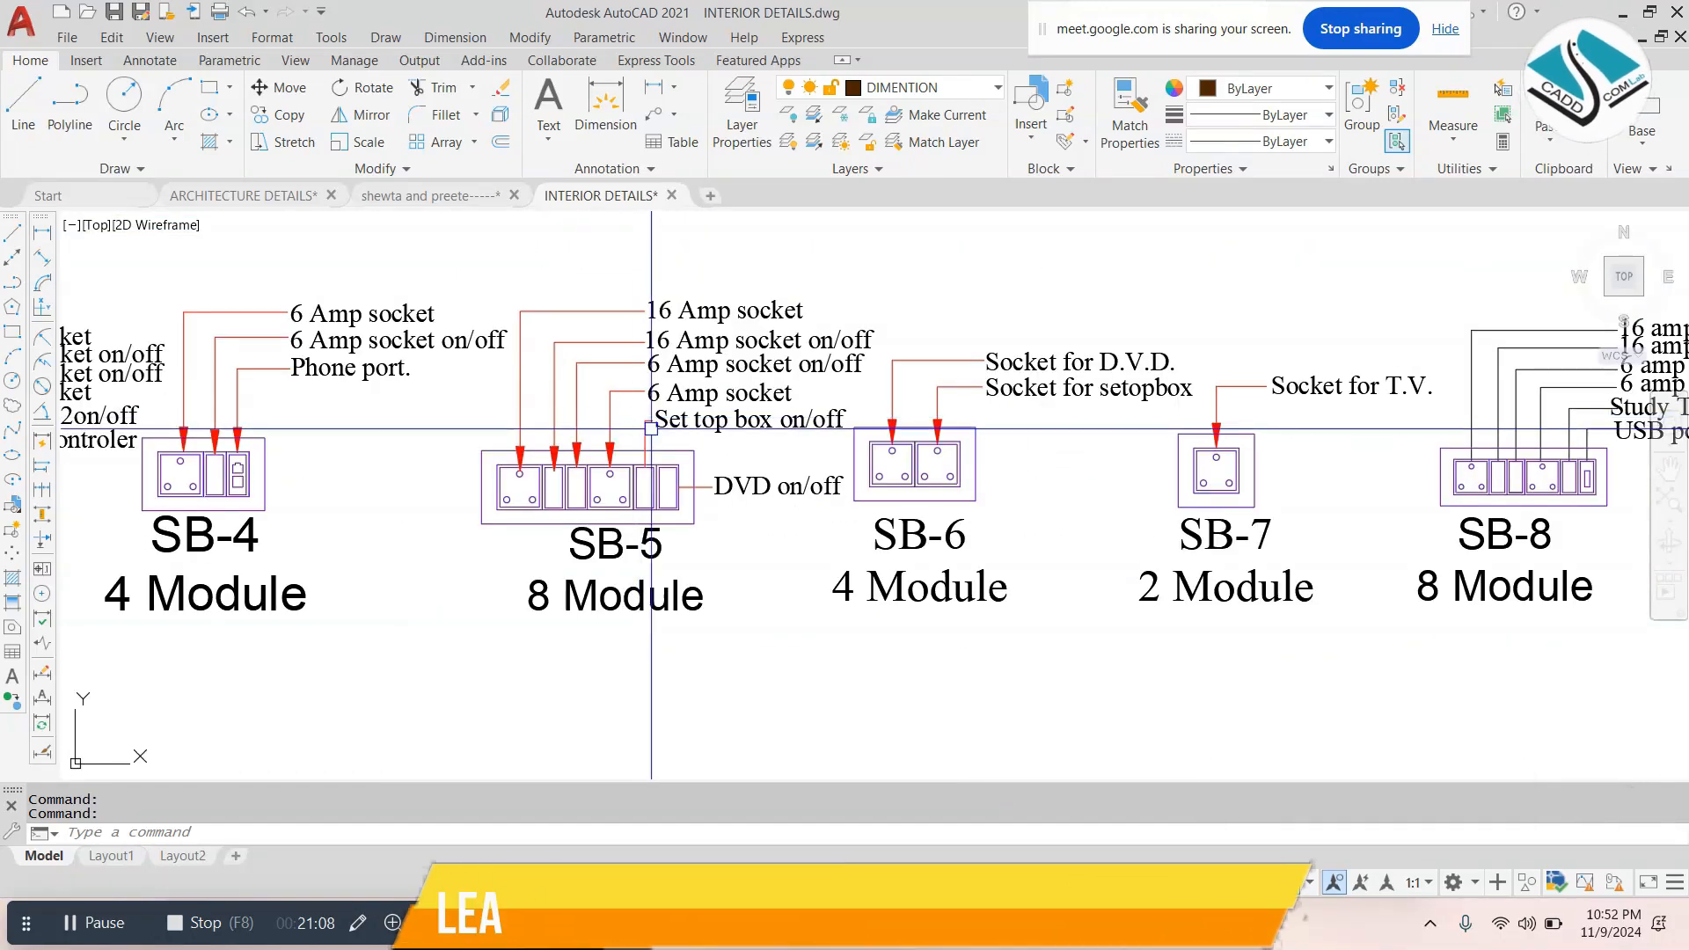
middle_click_drag(518, 395, 777, 418)
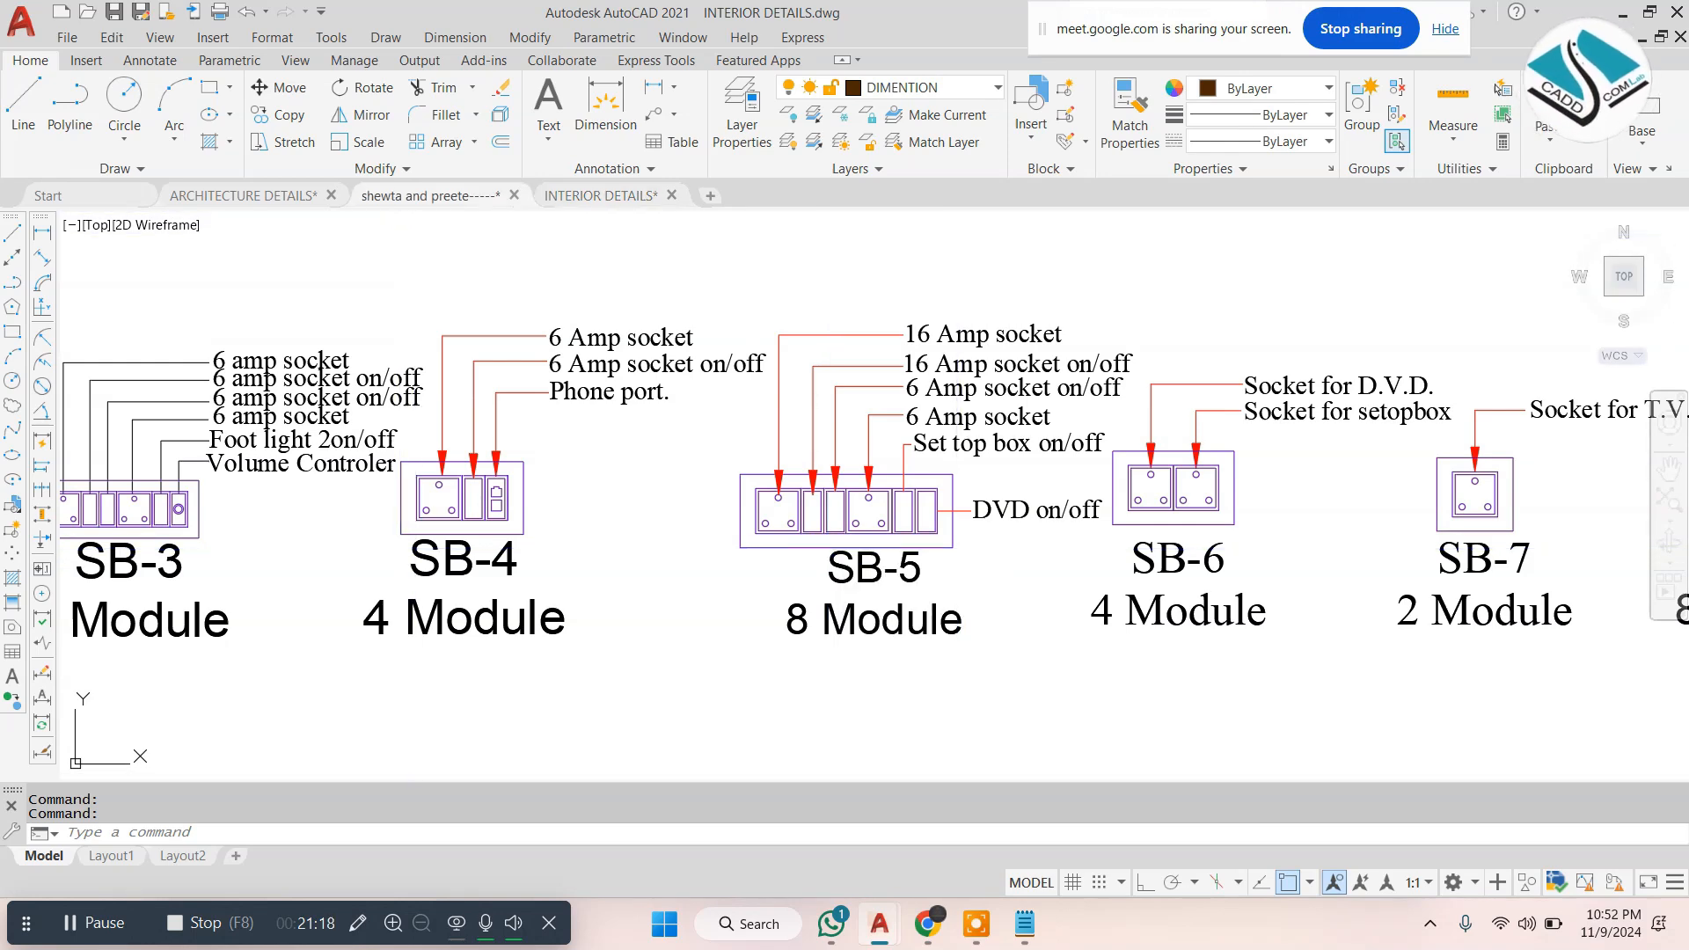
Return to the residential working drawings and examine the electrical legend's symbols, descriptions and levels from finished floor
left_click(429, 195)
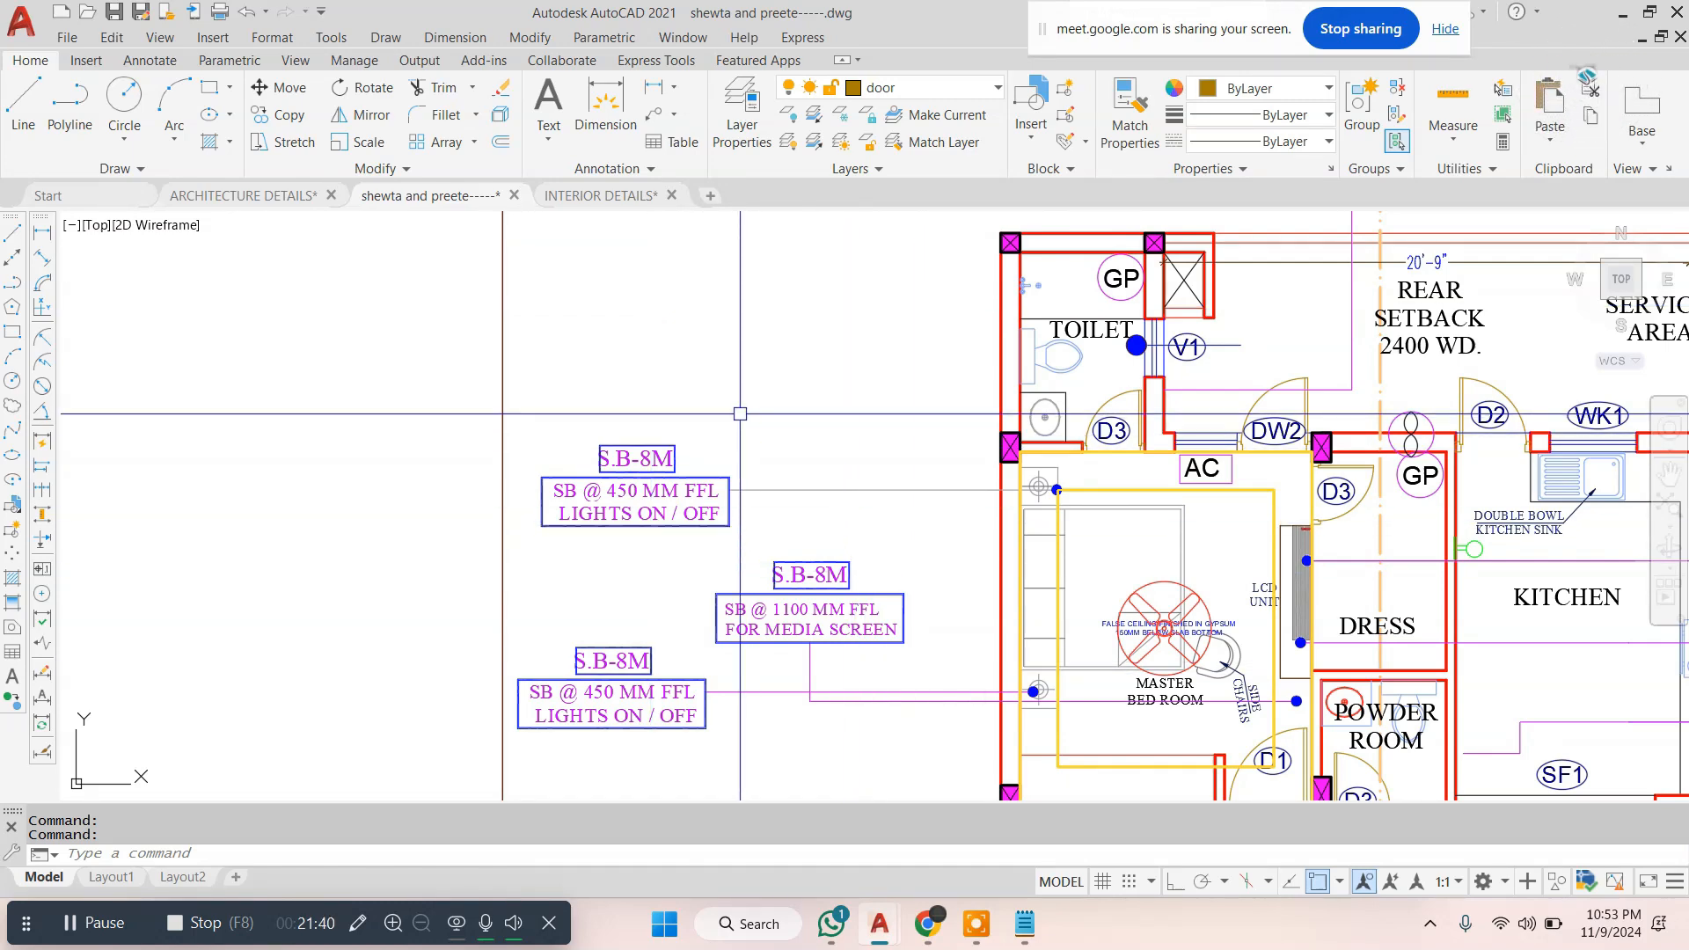
scroll(740, 413, "down", 5)
scroll(743, 407, "up", 2)
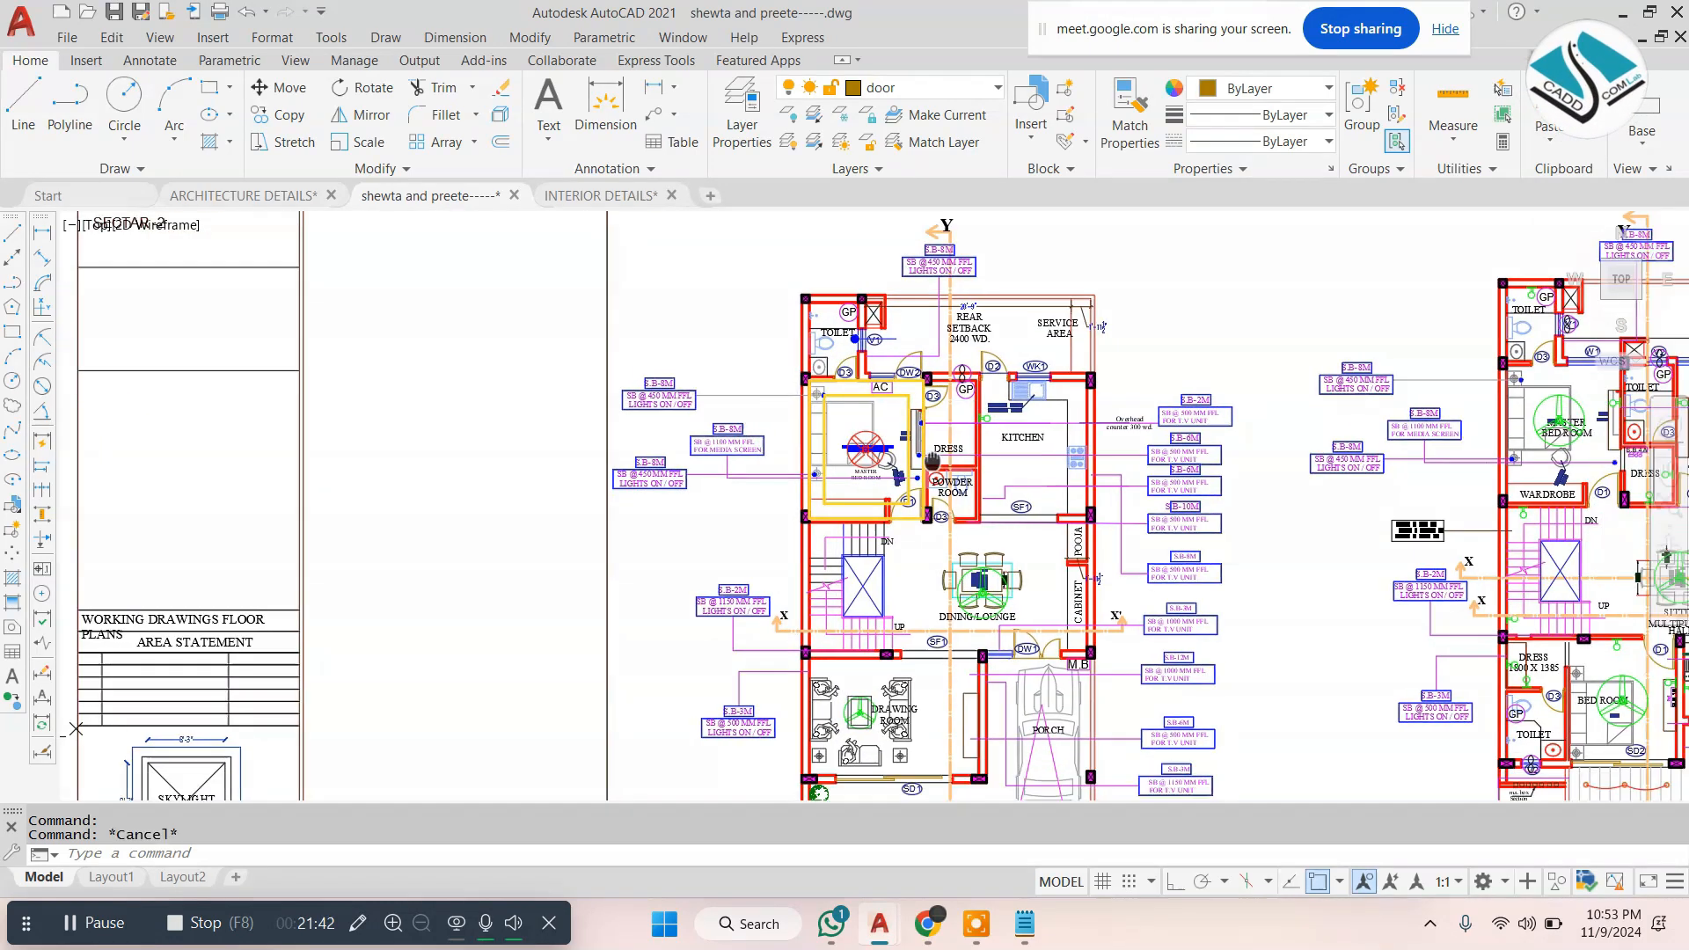
key("Escape")
key("Escape")
scroll(1408, 712, "up", 6)
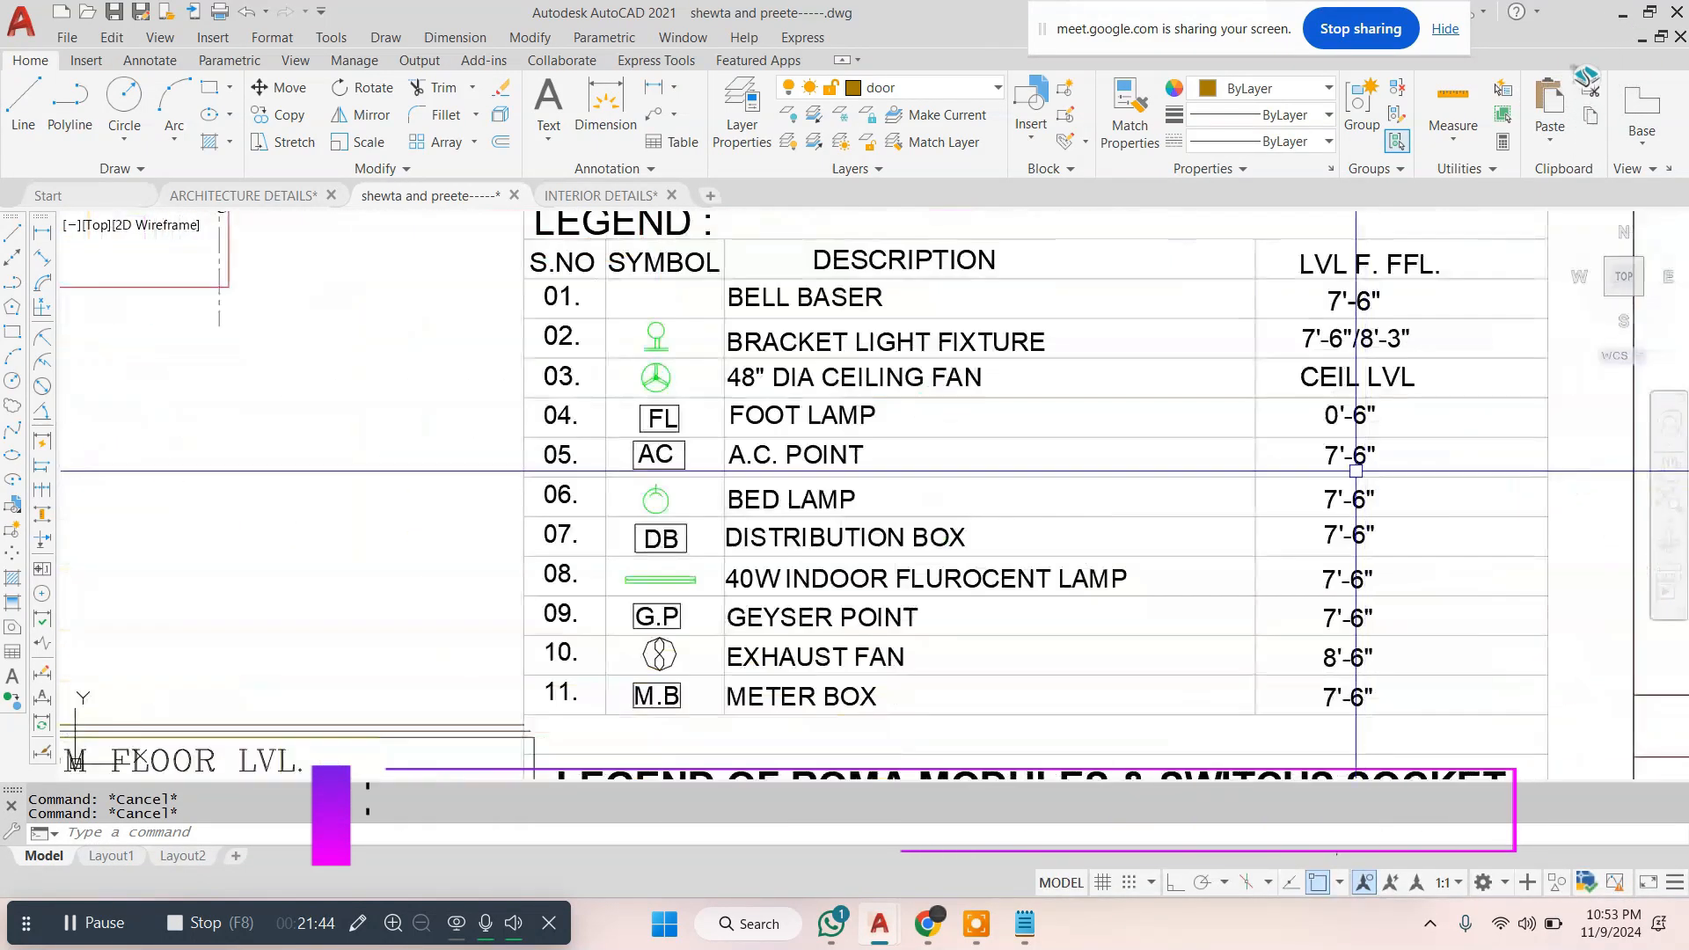
scroll(1108, 657, "up", 3)
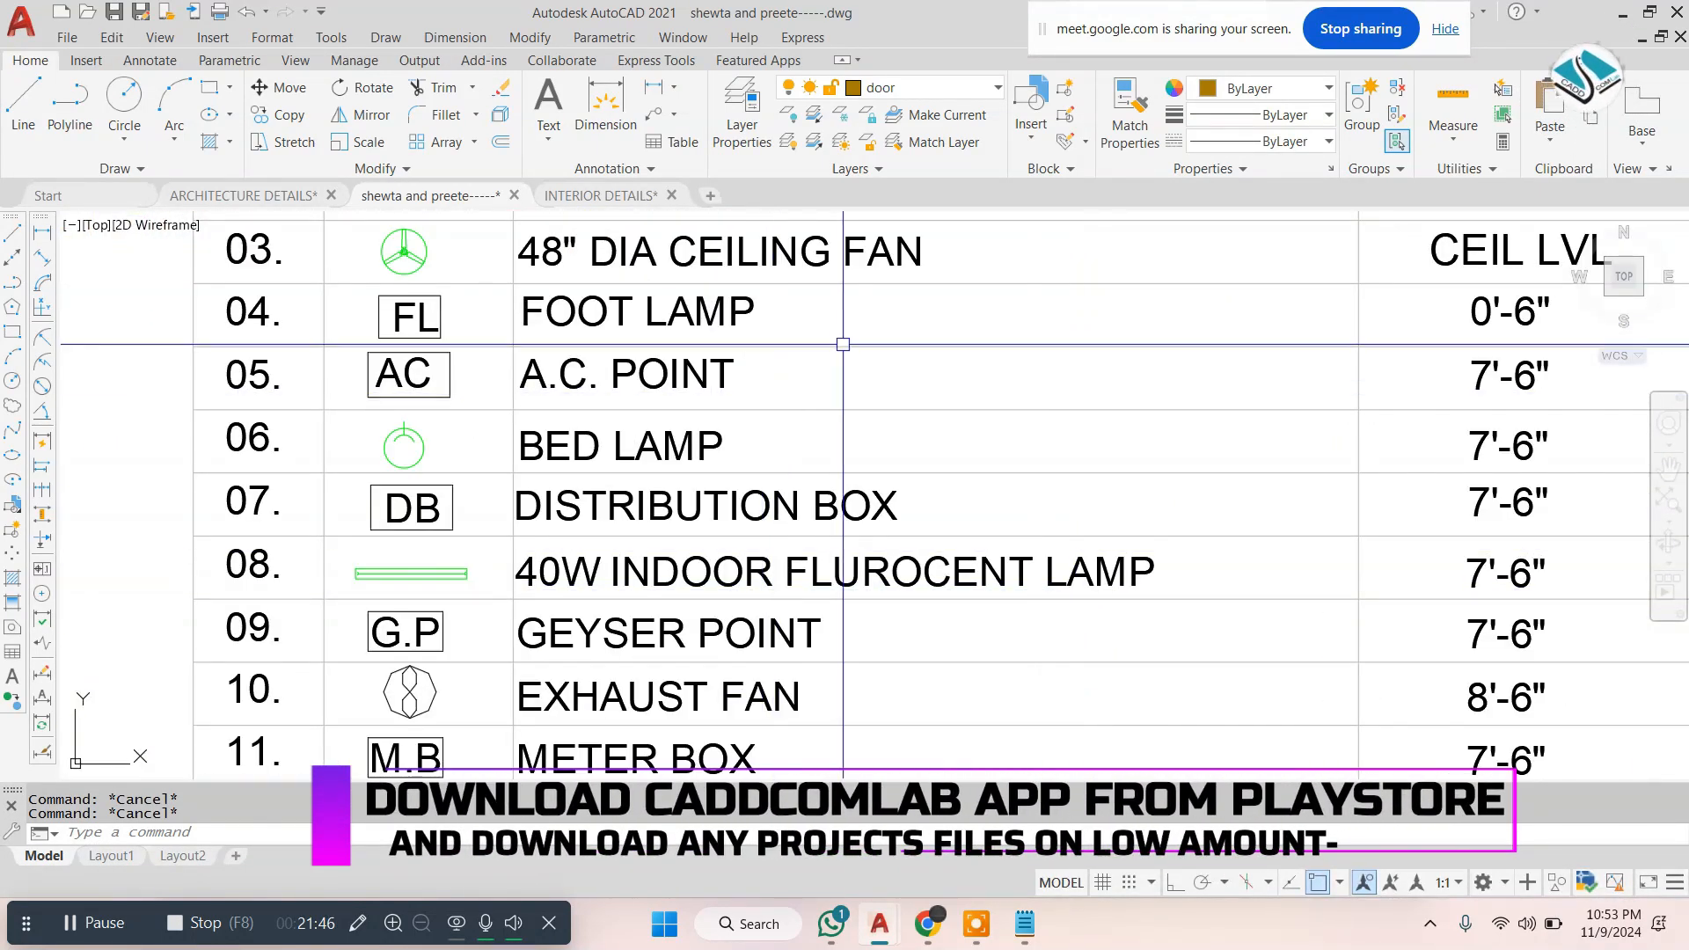
scroll(850, 304, "down", 3)
Examine the legend of Roma modules and switch sockets, covering switch types, module sizes, heights and board quantities
scroll(851, 387, "up", 6)
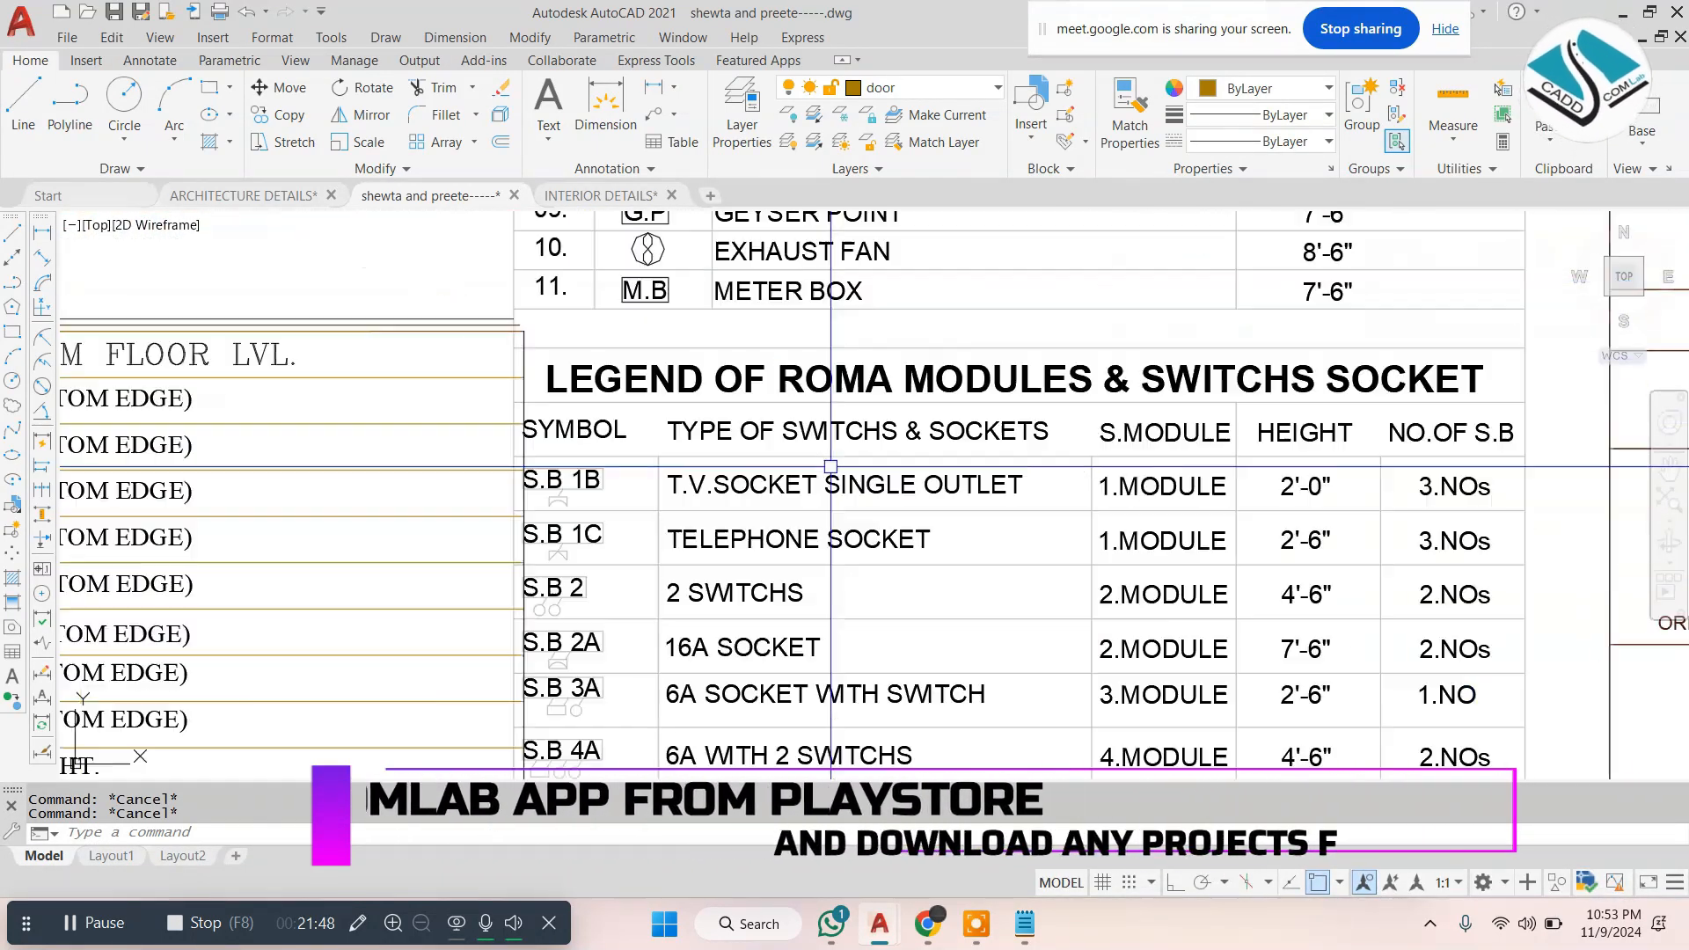
middle_click_drag(845, 450, 641, 321)
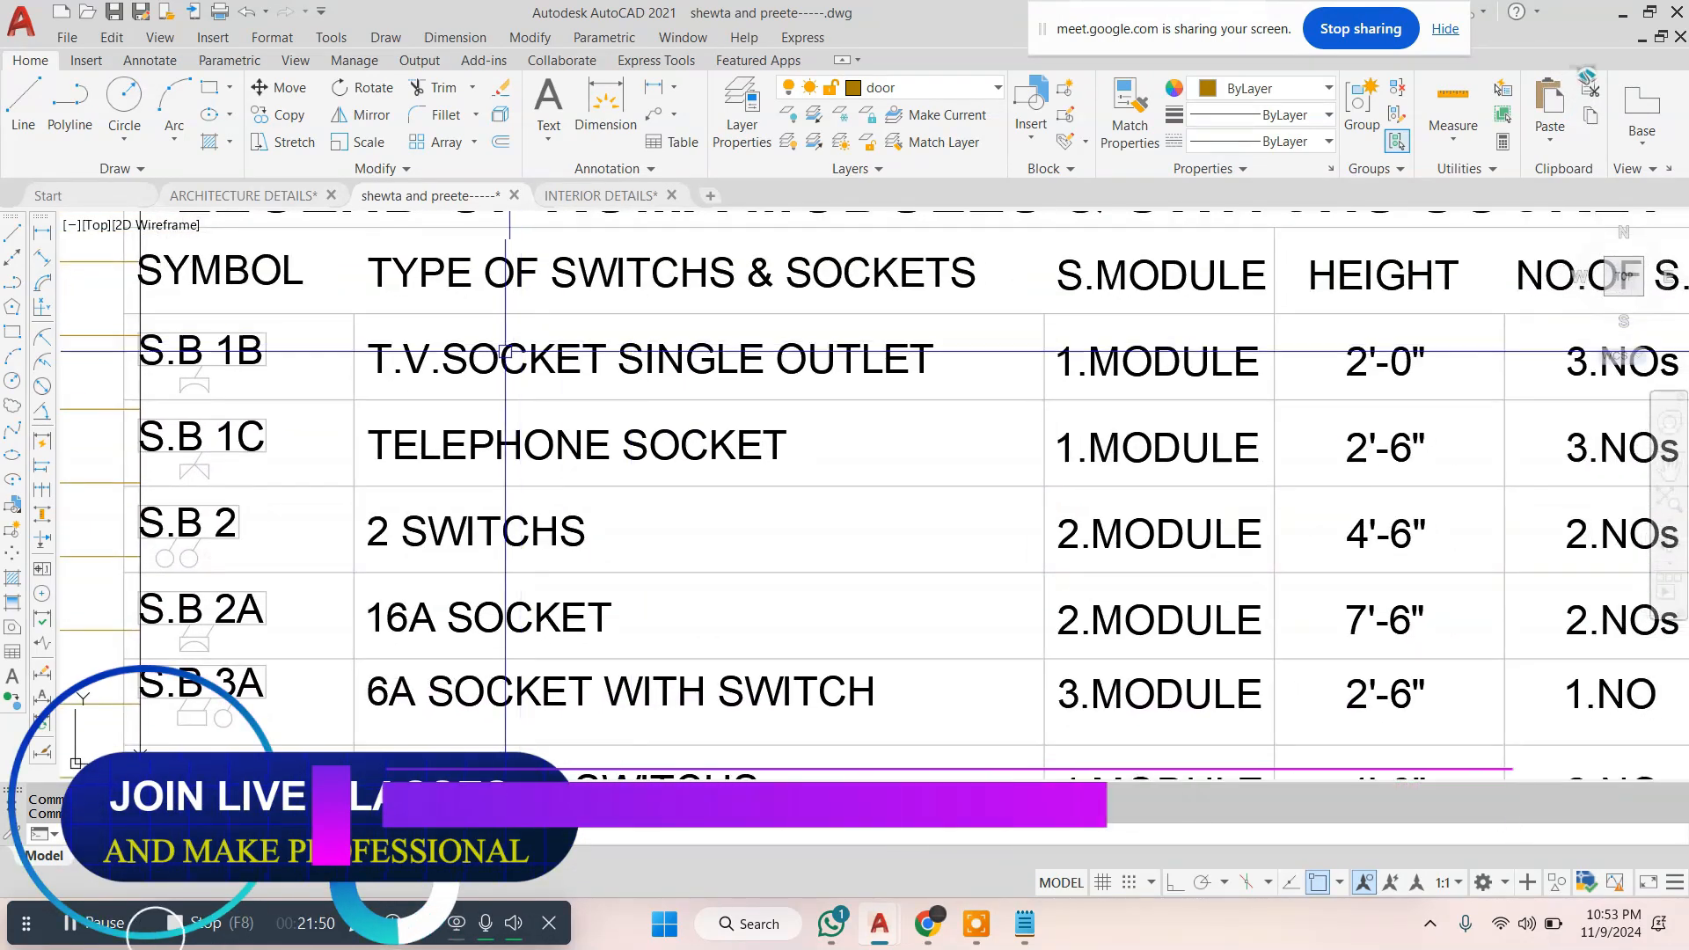
middle_click_drag(887, 390, 655, 407)
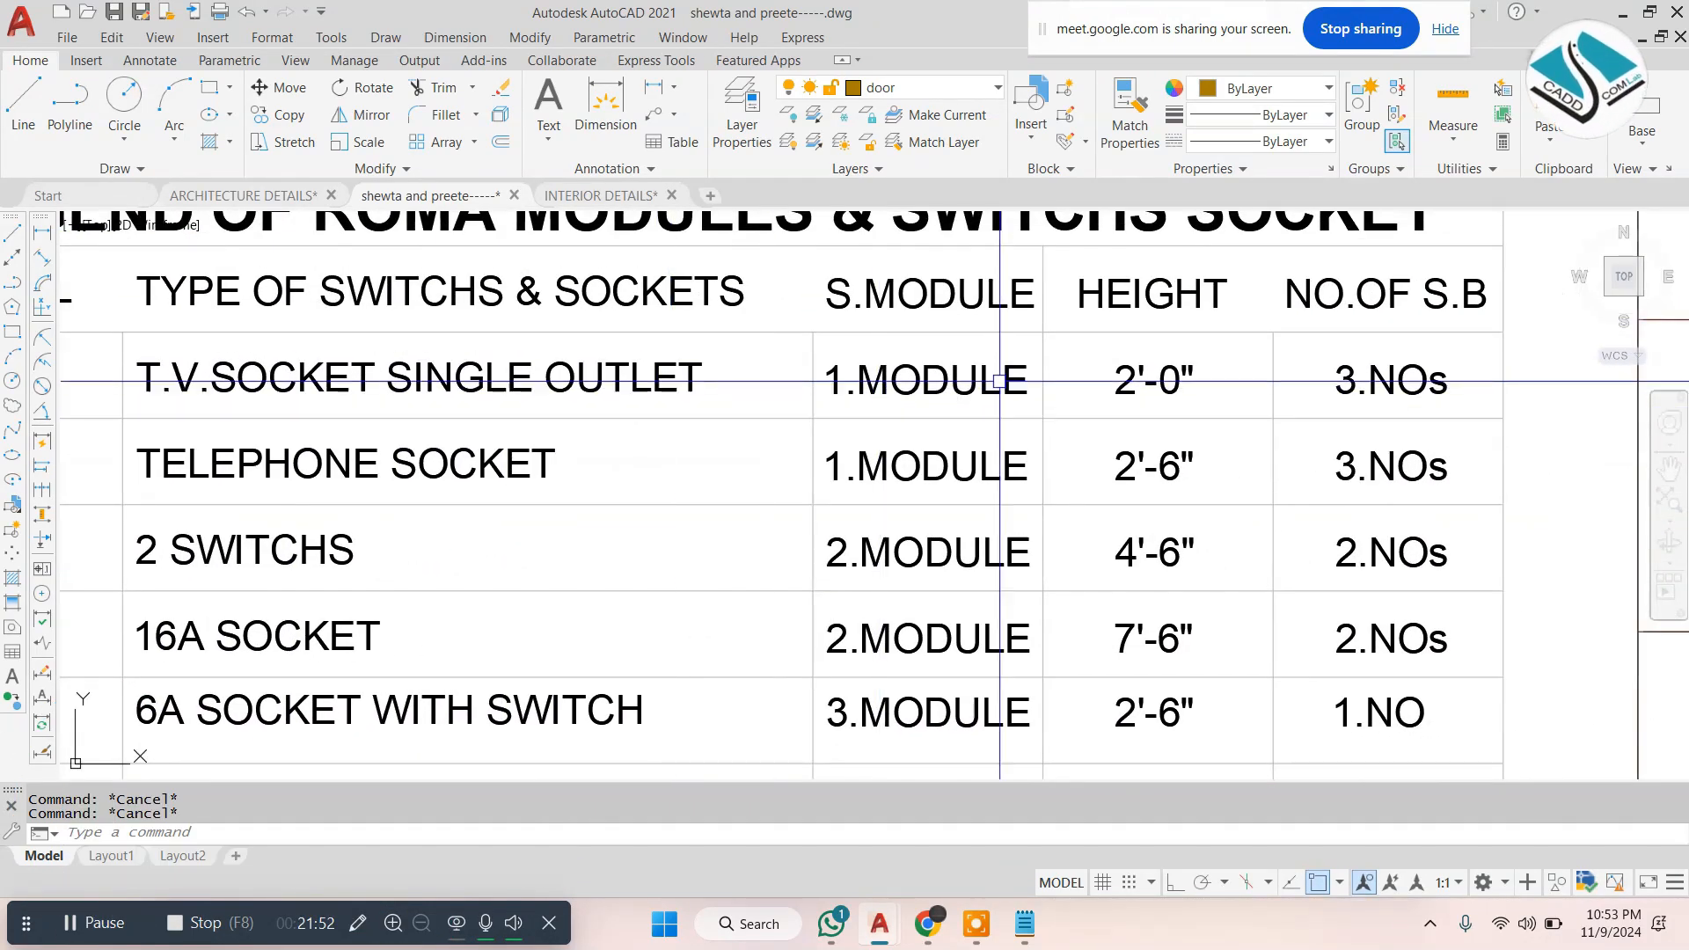
scroll(1340, 383, "down", 2)
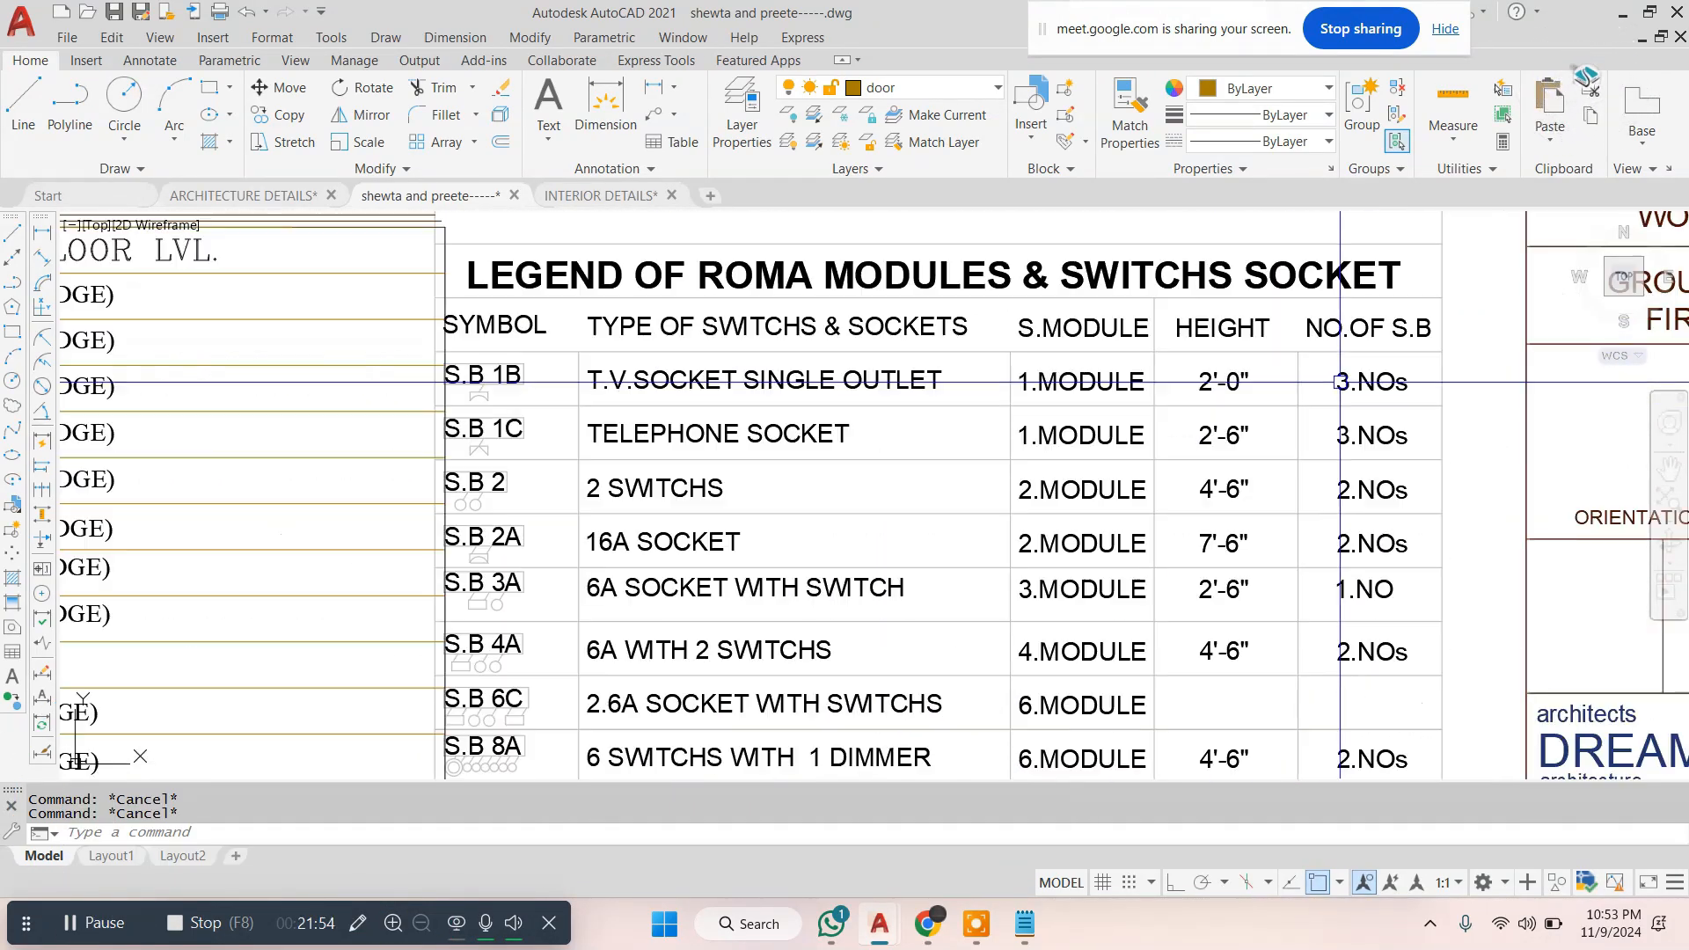
scroll(836, 469, "up", 2)
middle_click_drag(1174, 492, 630, 509)
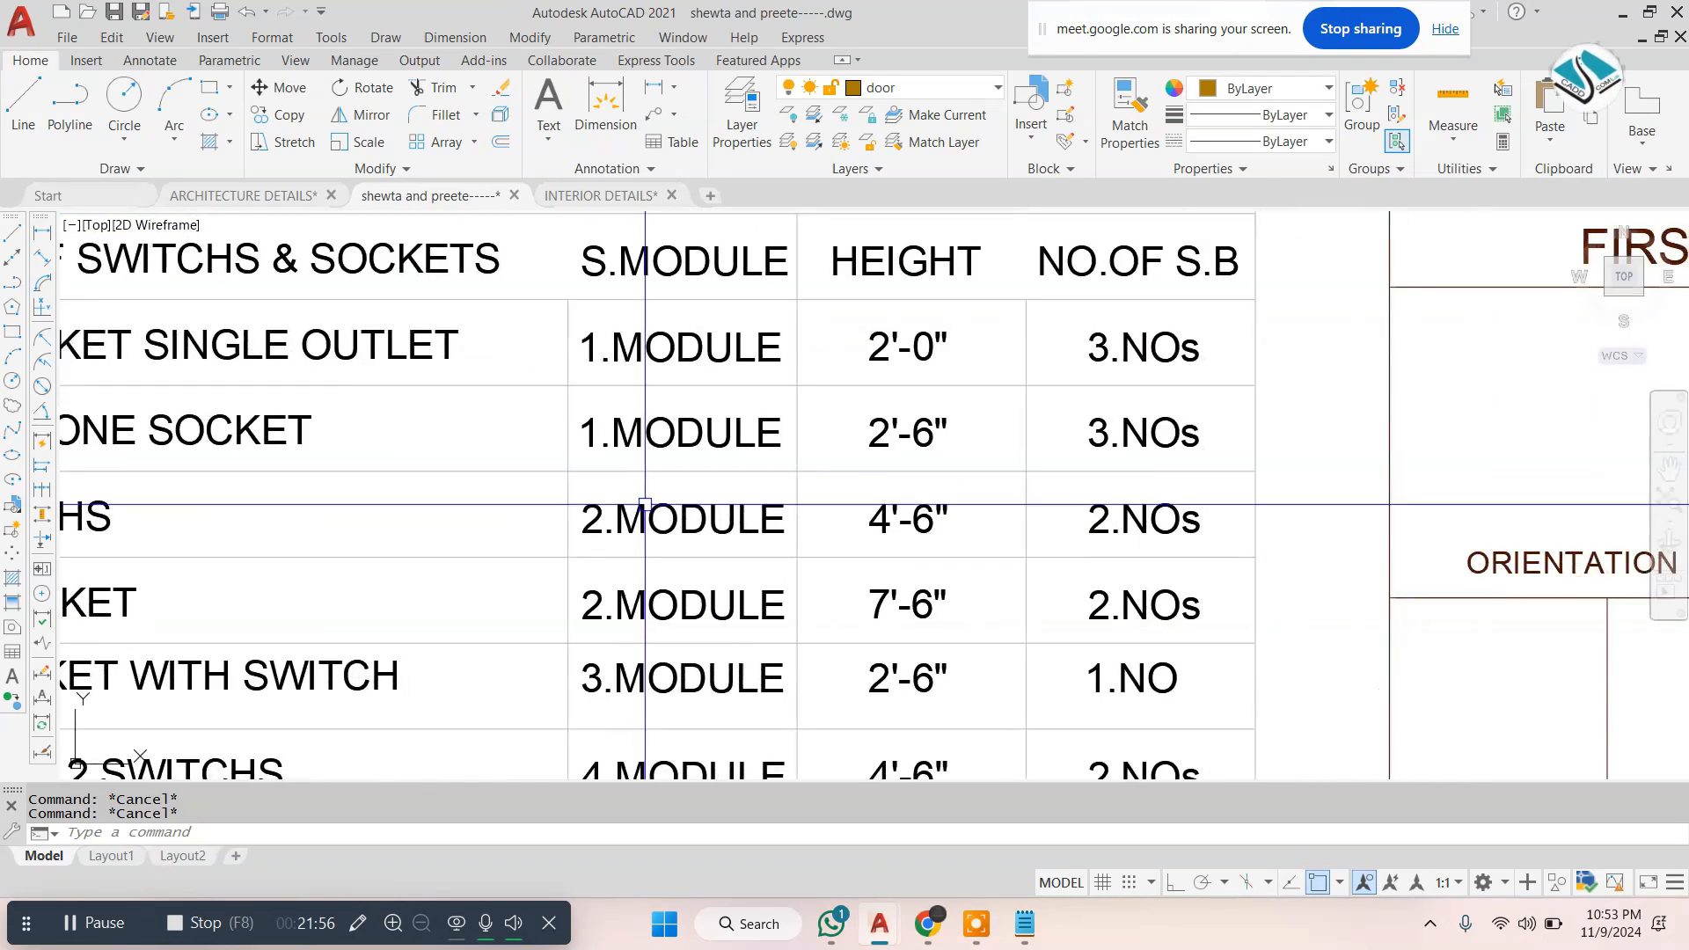
middle_click_drag(577, 633, 1027, 385)
middle_click_drag(621, 483, 568, 372)
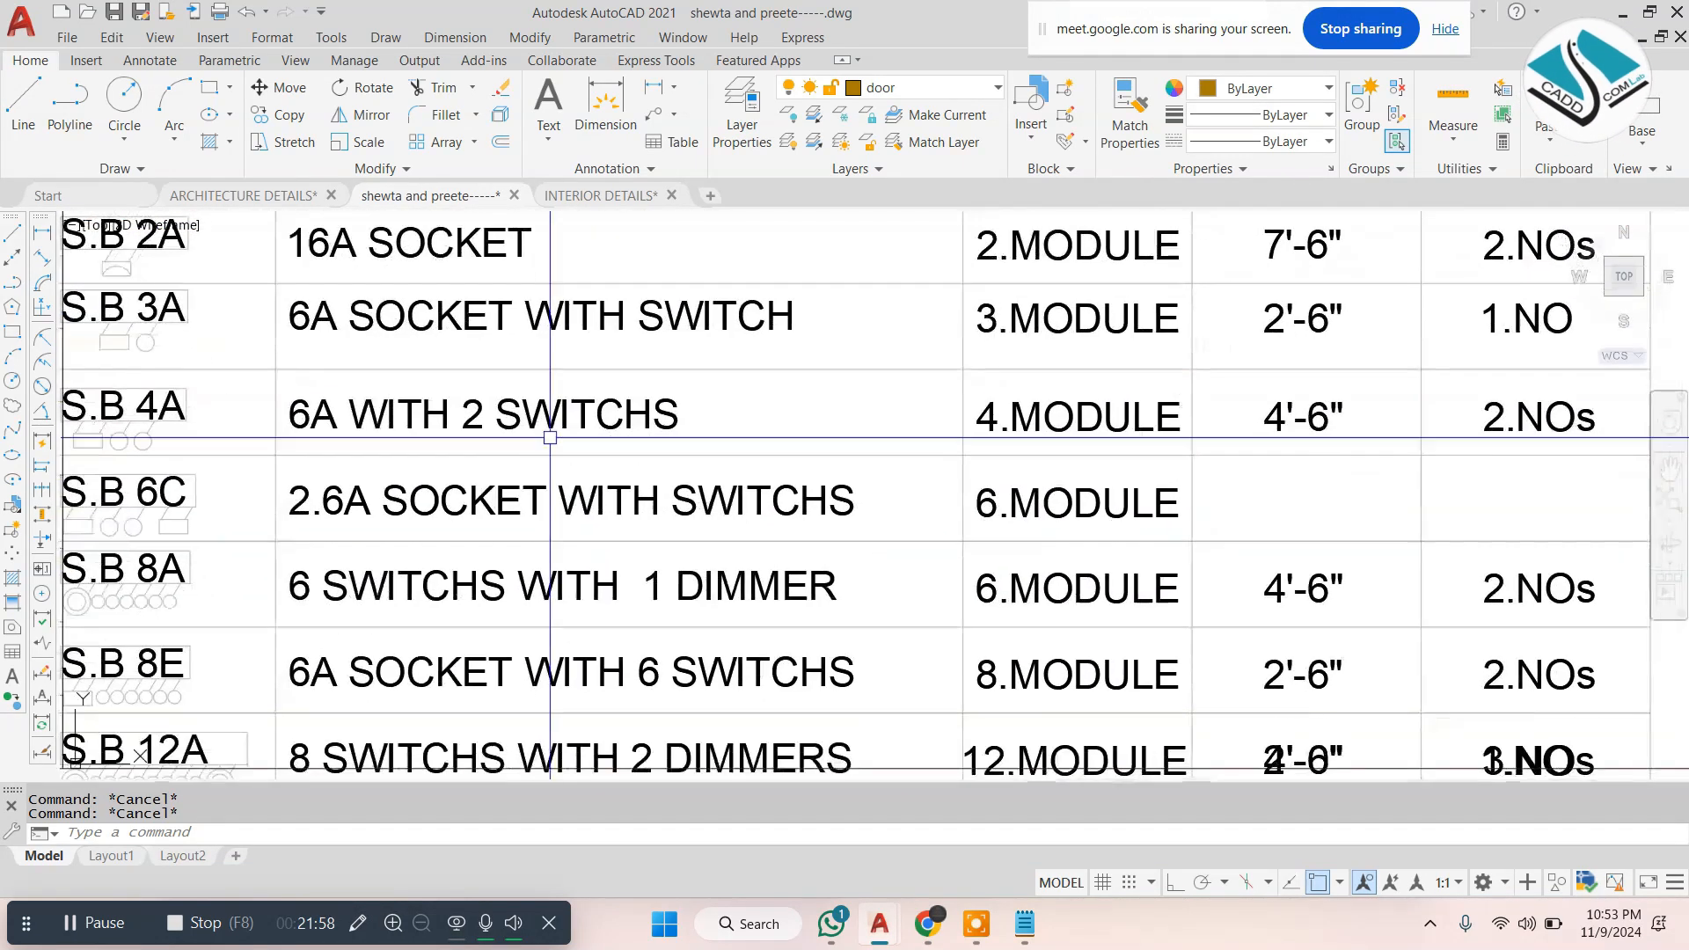
middle_click_drag(812, 332, 822, 290)
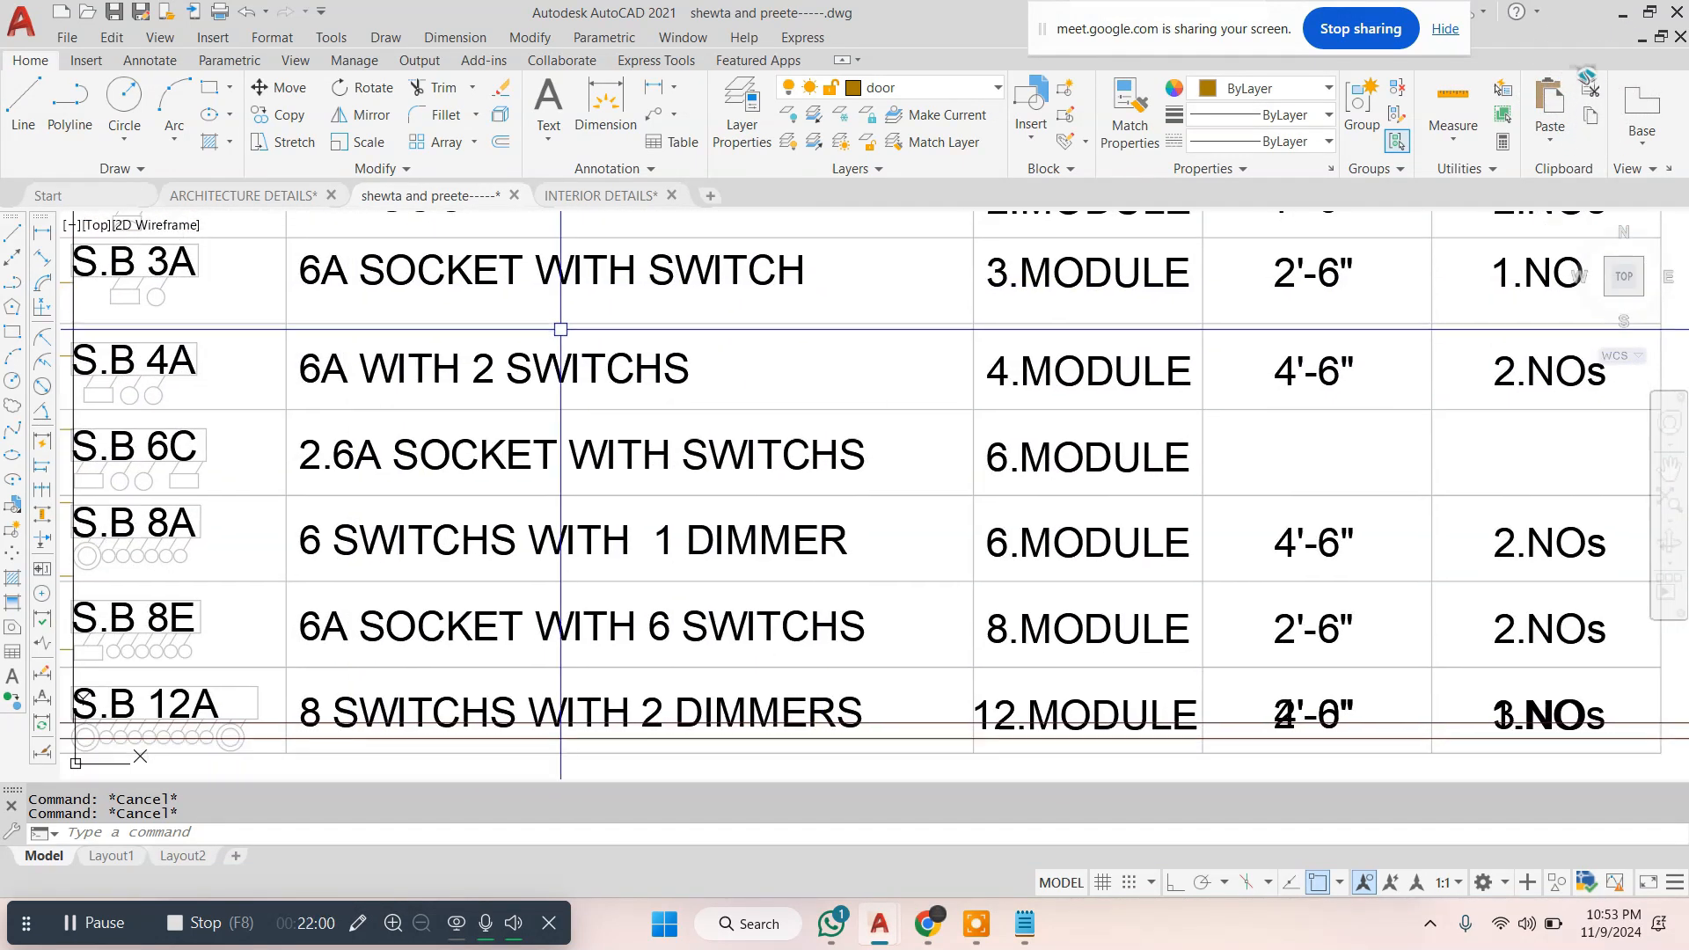
middle_click_drag(531, 440, 531, 352)
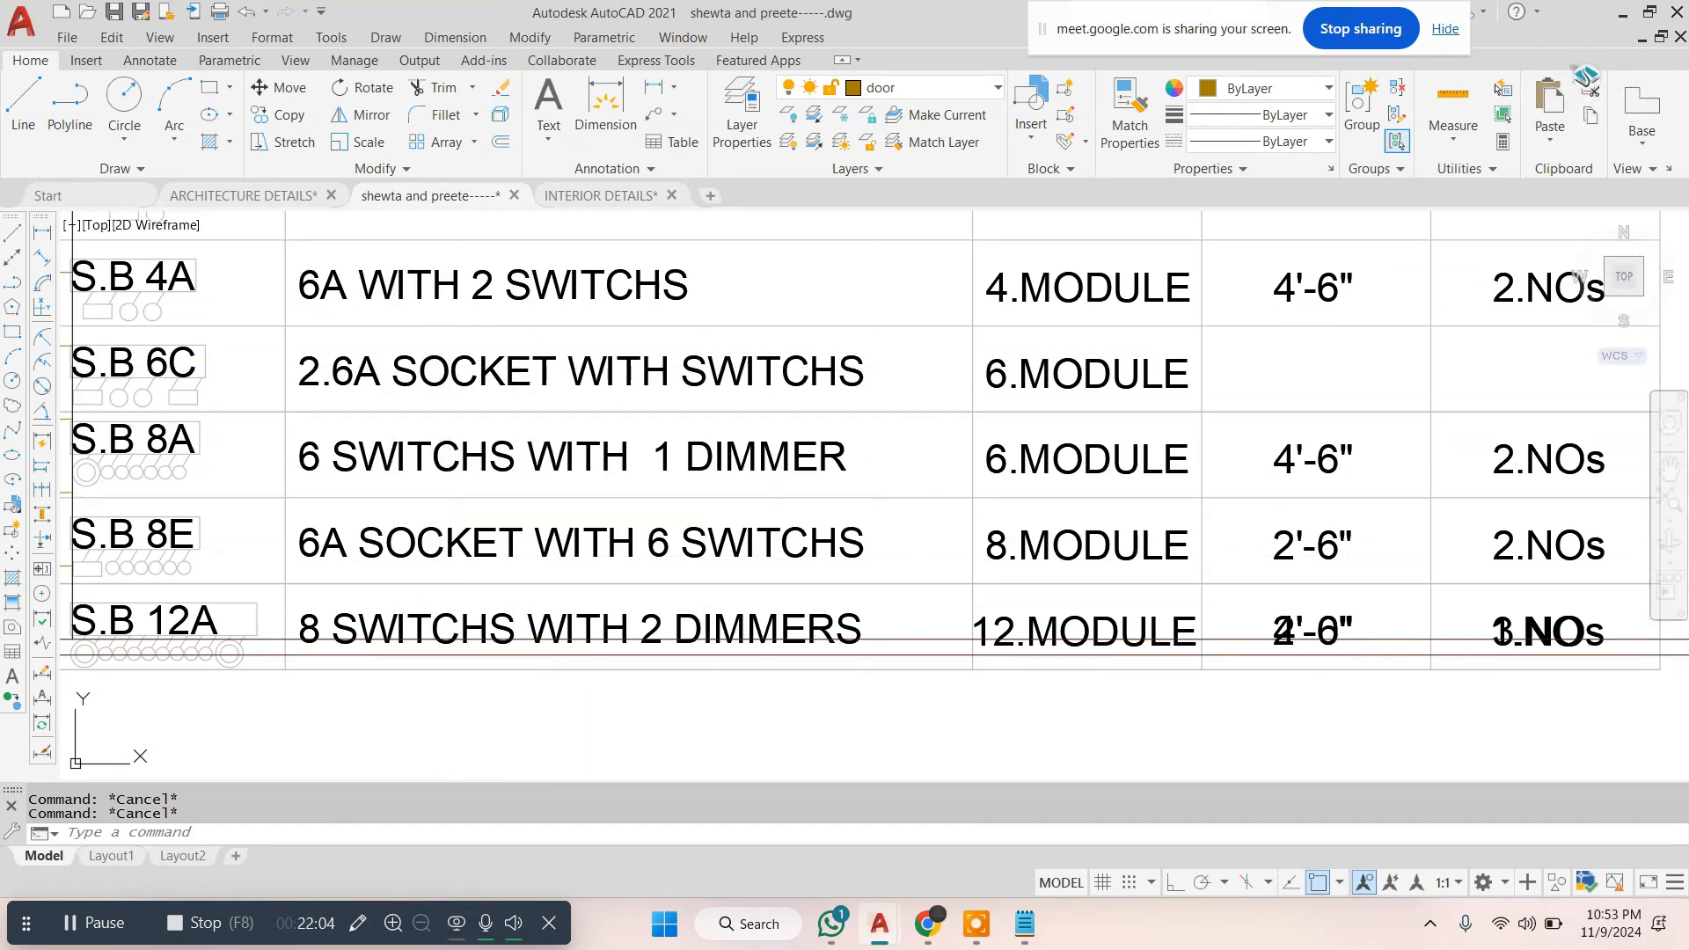
Examine the board rows of the Roma modules legend and the electrical symbol table's heights from floor level
middle_click_drag(915, 397, 578, 460)
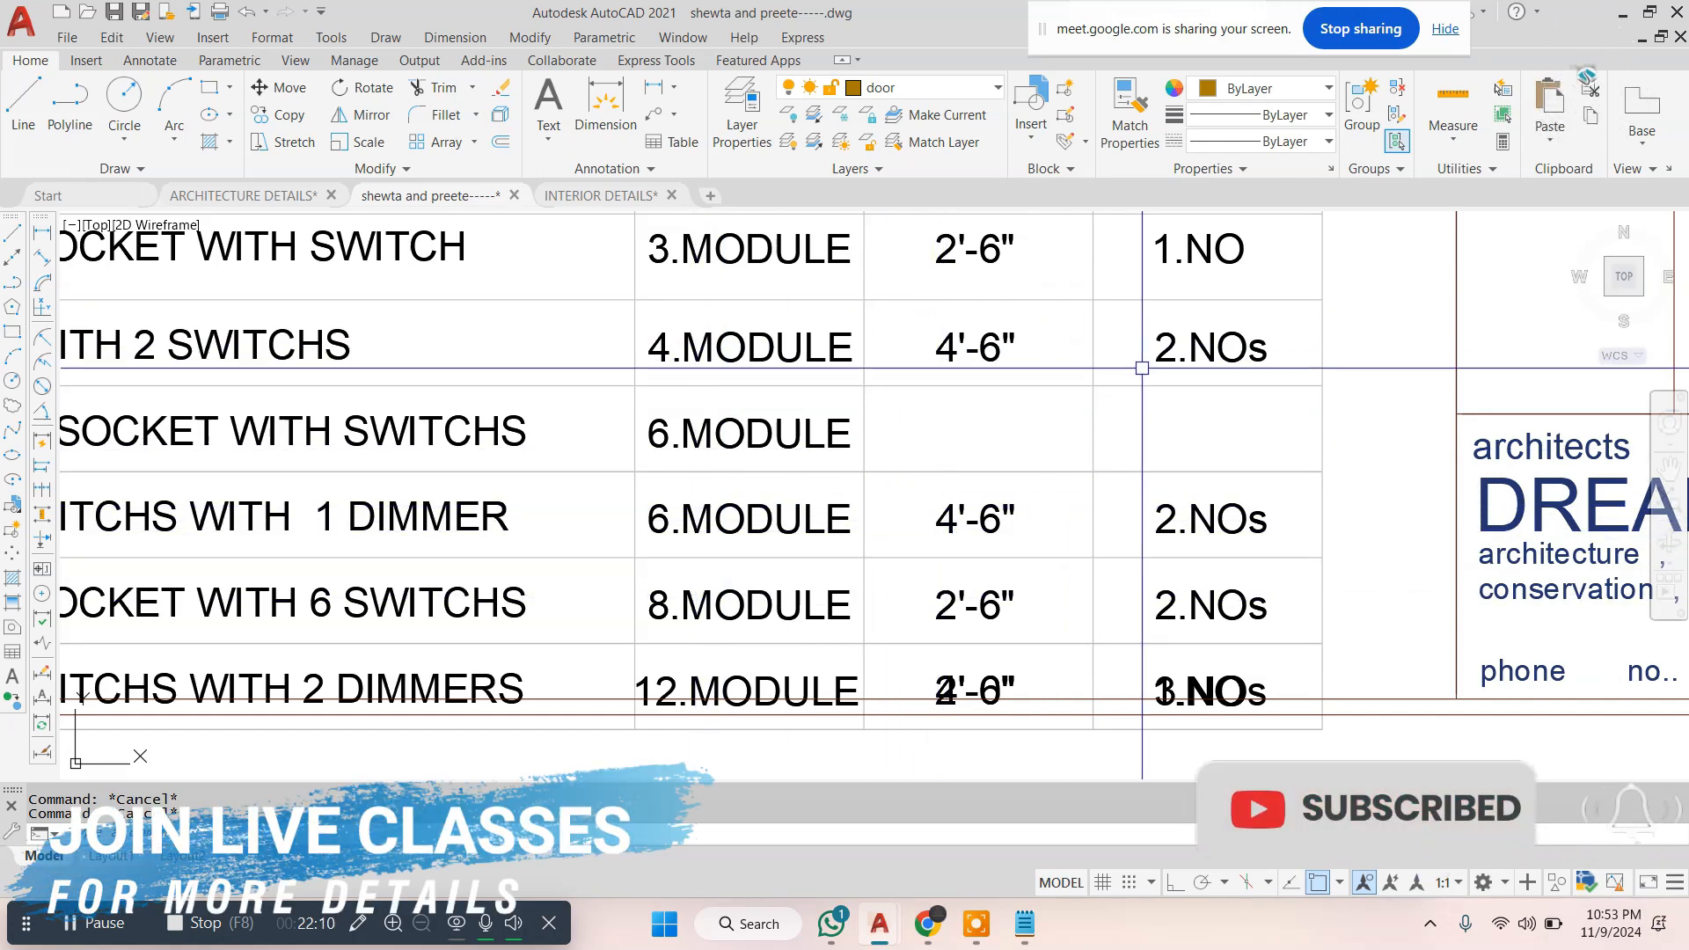
scroll(1175, 654, "down", 5)
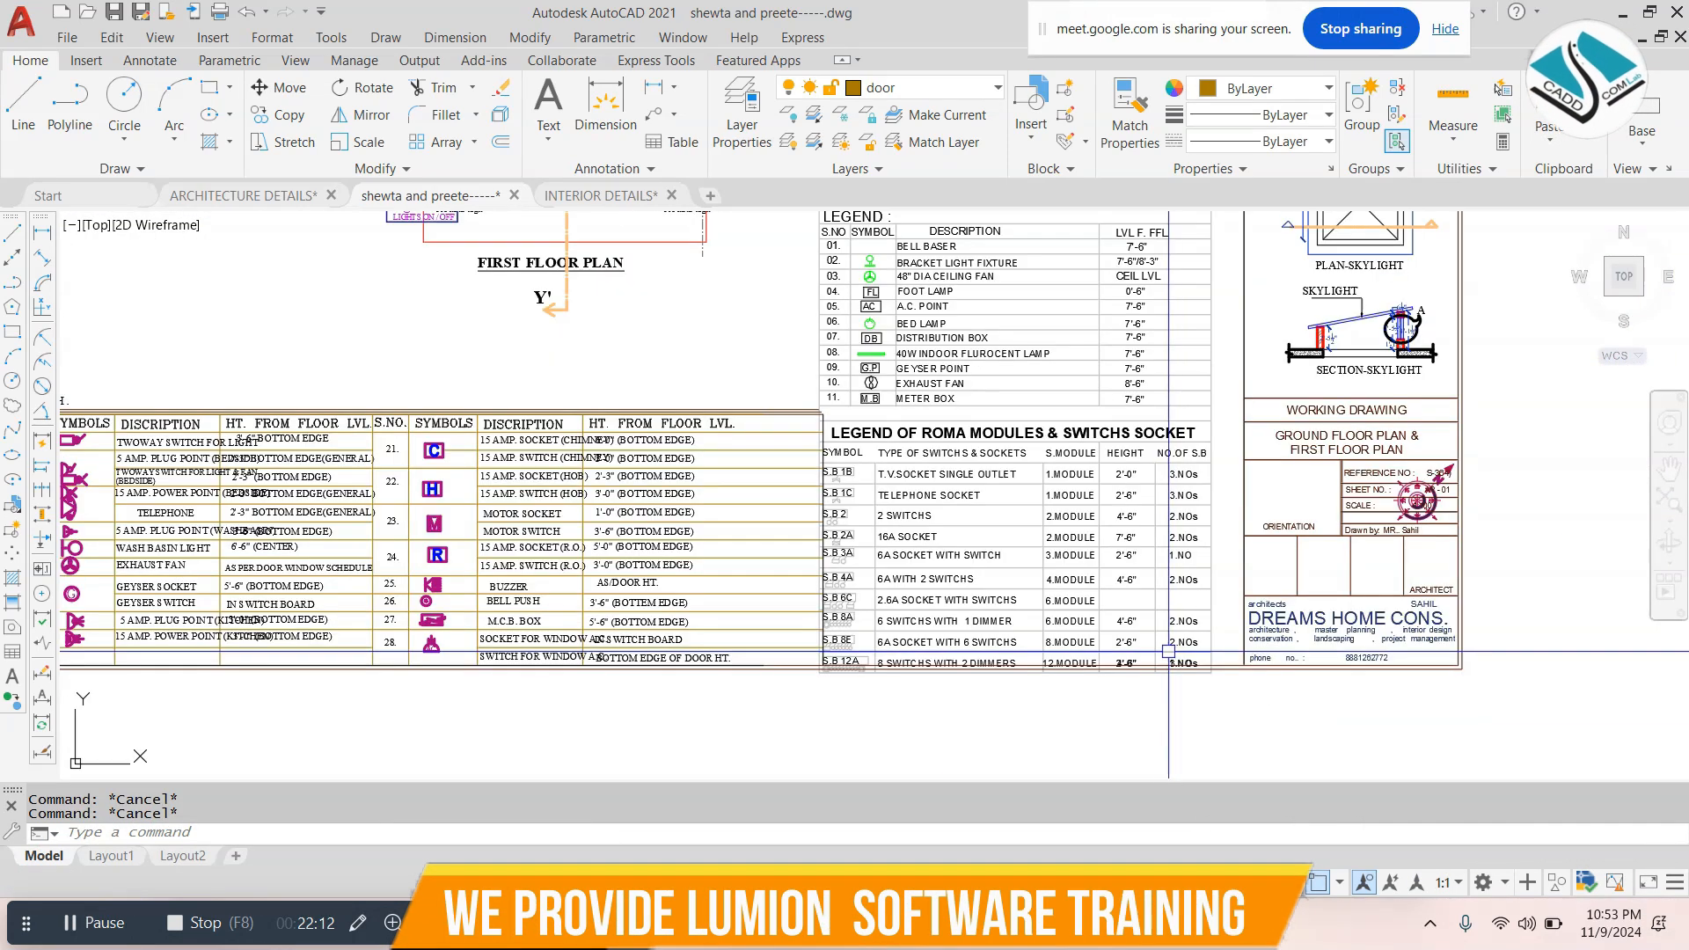
scroll(1072, 653, "up", 3)
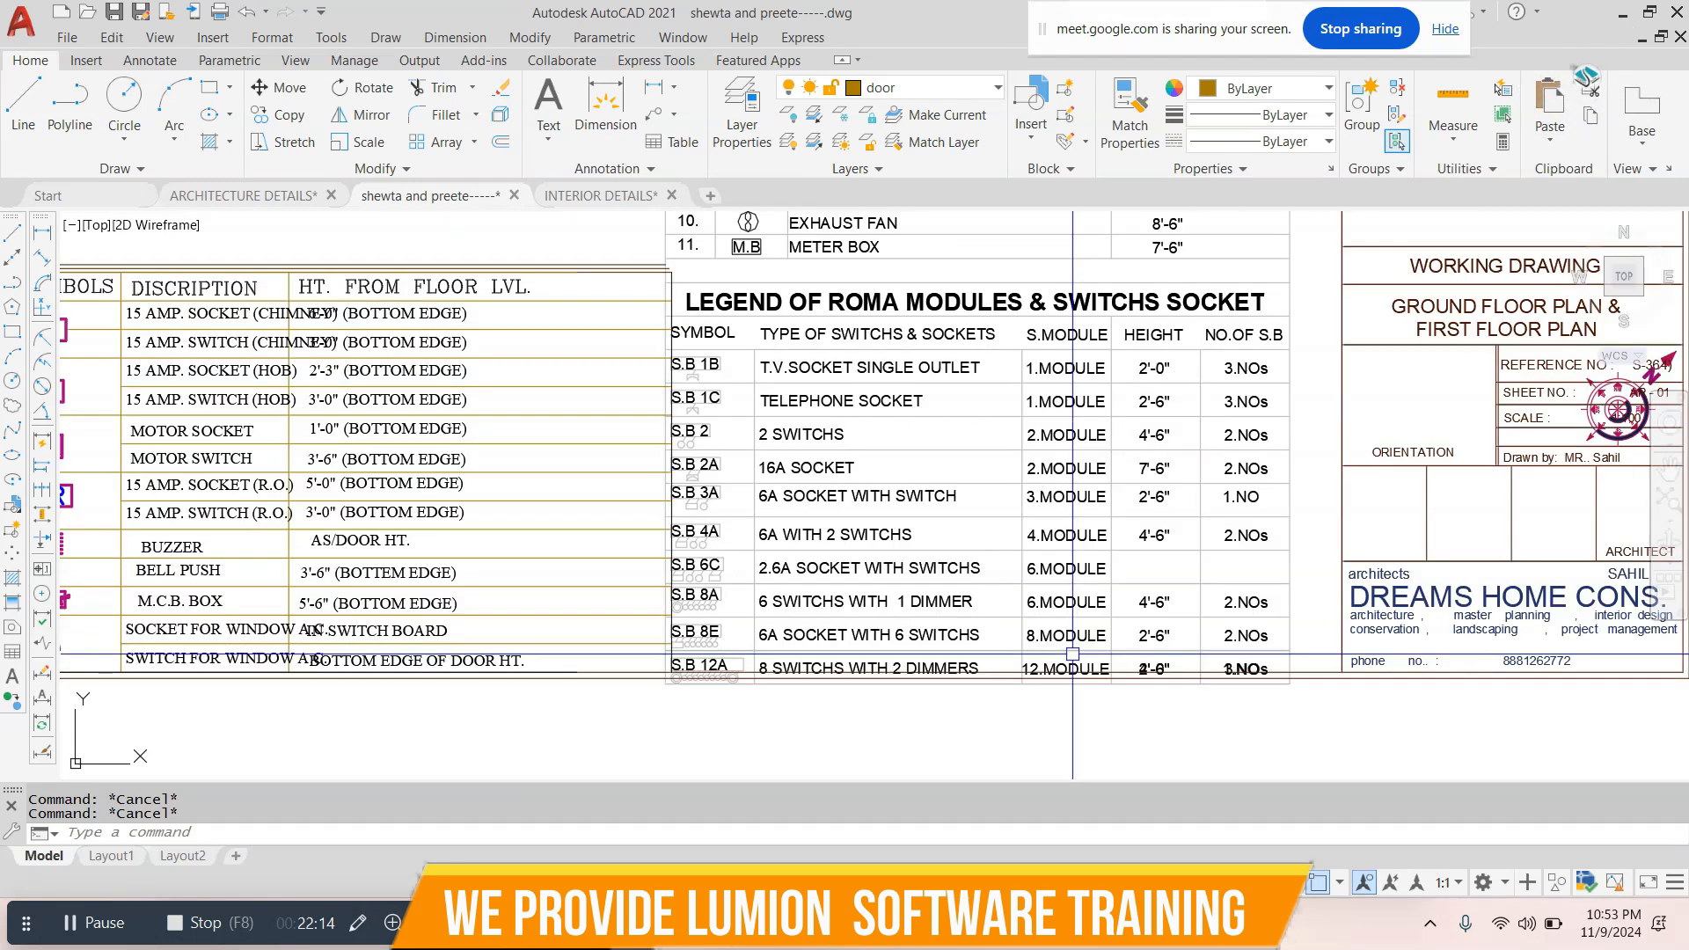
scroll(1073, 654, "up", 2)
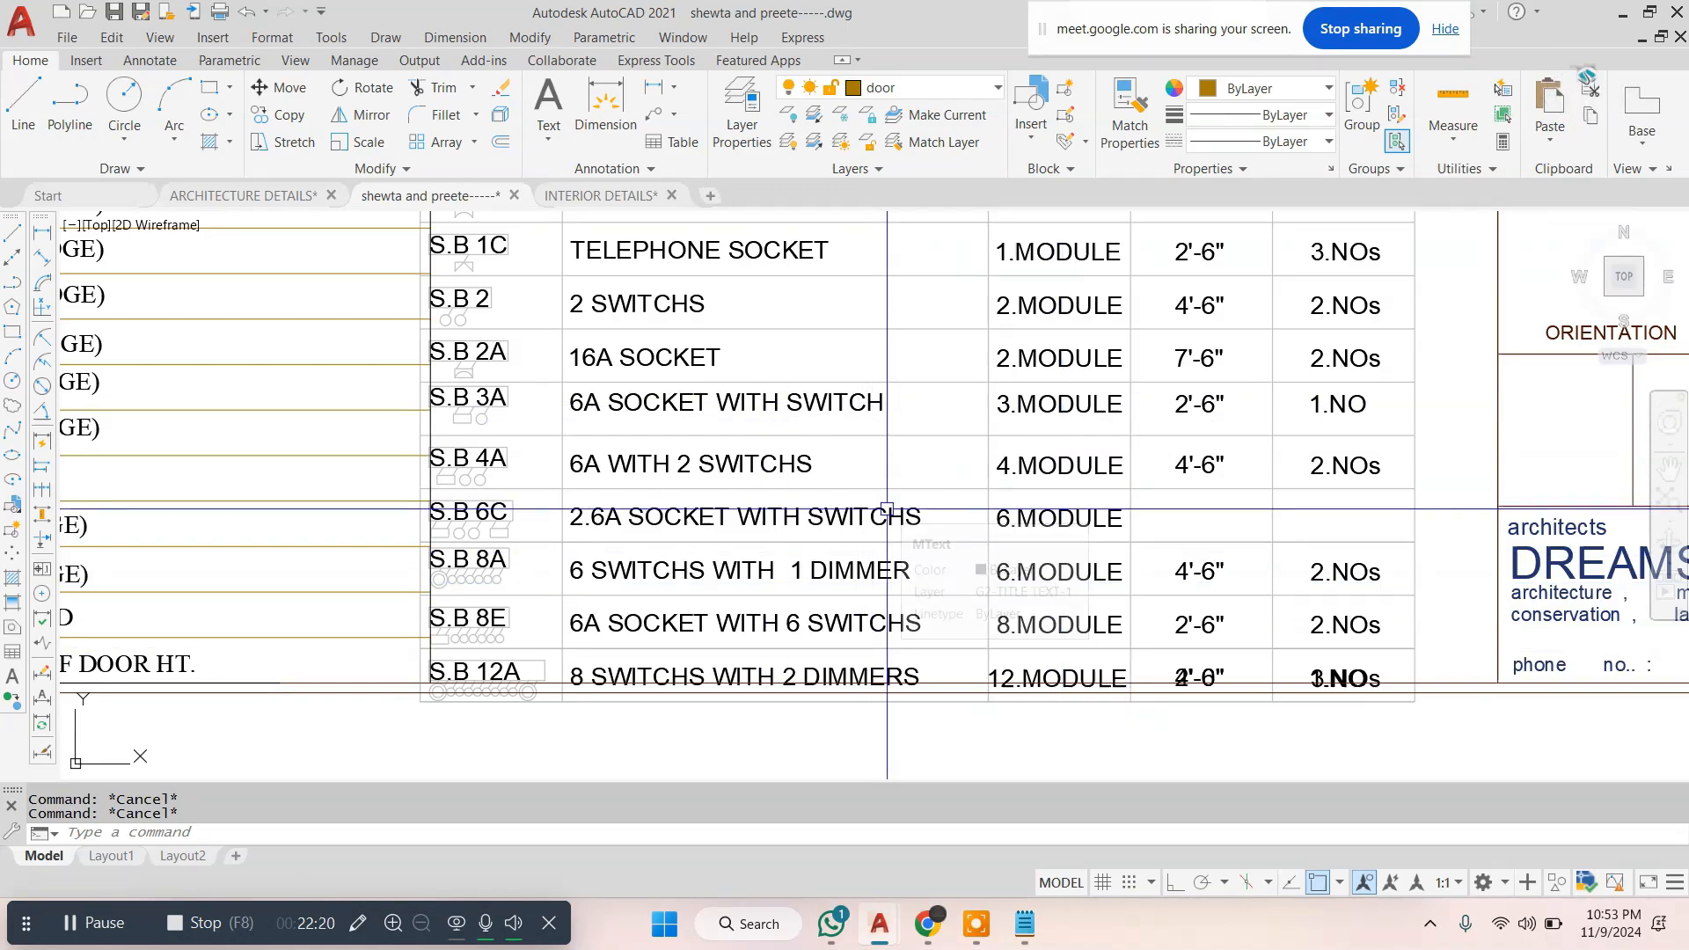
scroll(934, 548, "down", 8)
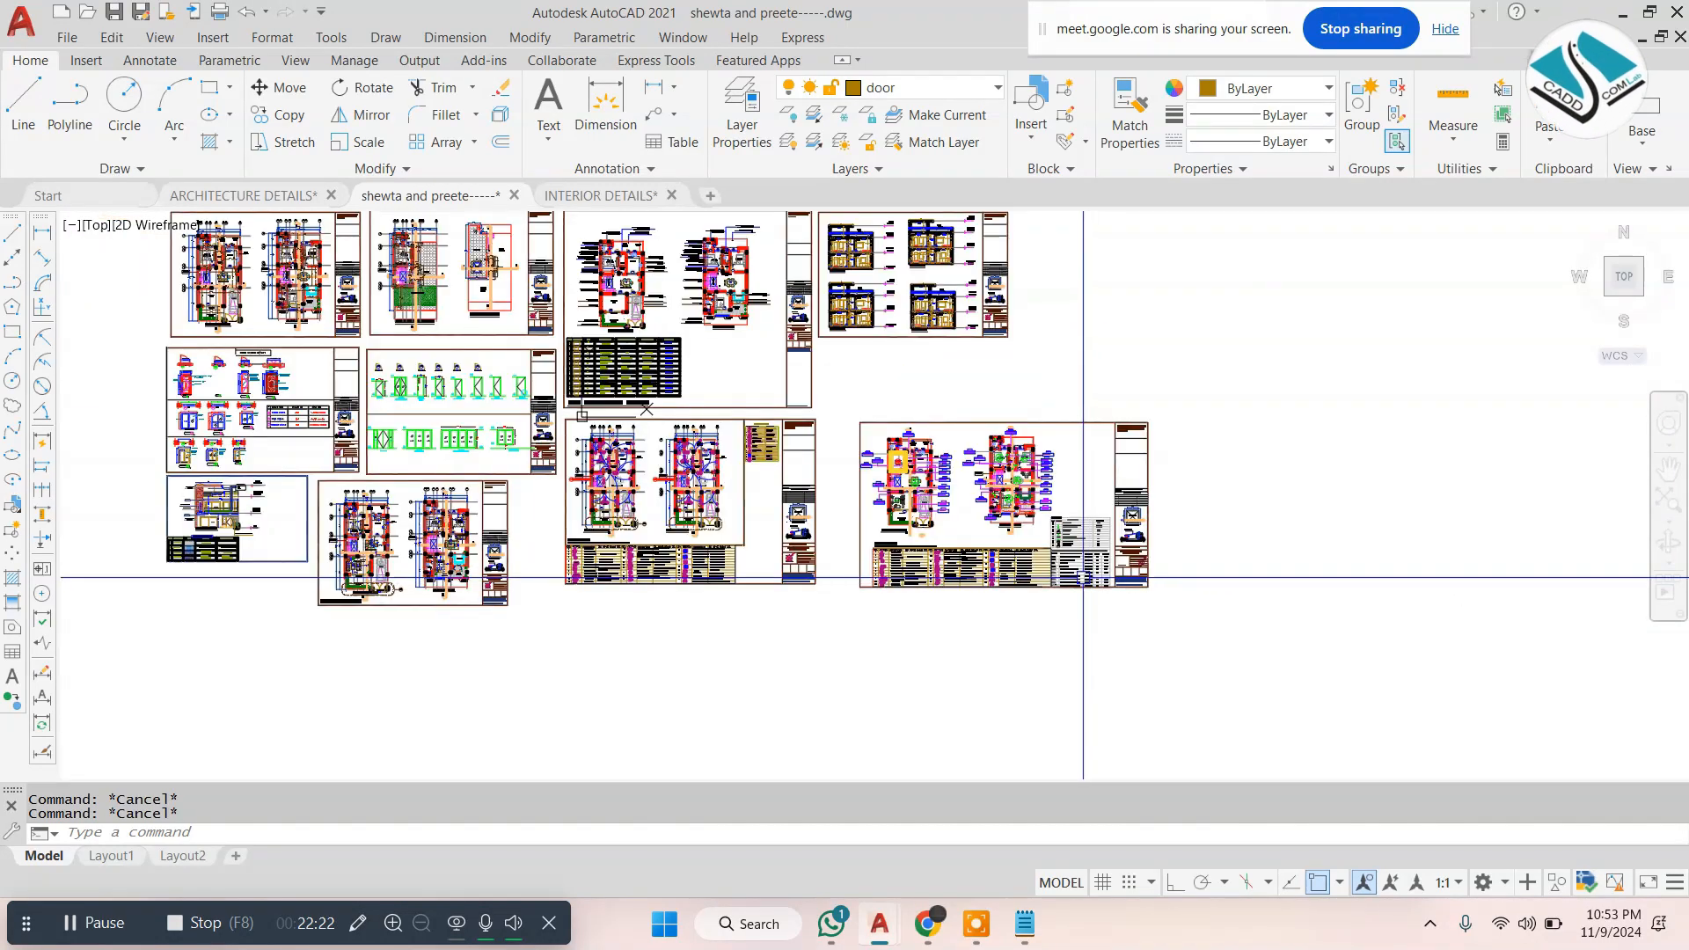
scroll(933, 548, "up", 5)
middle_click_drag(290, 748, 545, 423)
scroll(517, 555, "up", 4)
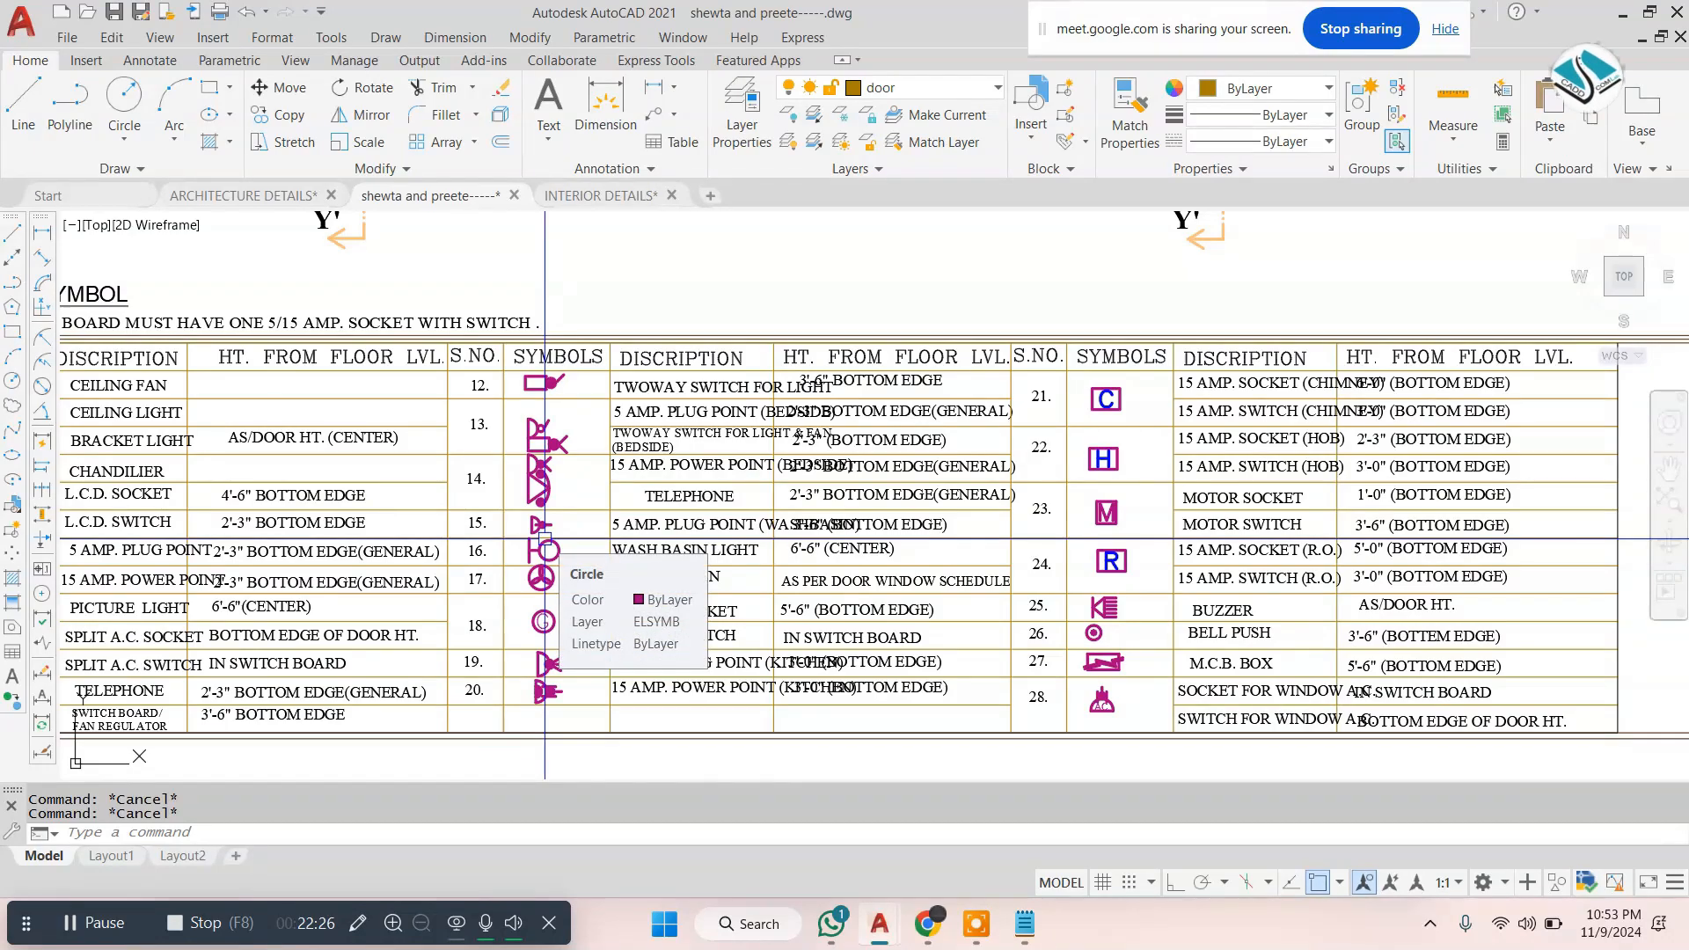
scroll(544, 538, "down", 8)
Examine the S.B-8M switch board notes and their wiring points around the ground floor master bedroom
scroll(1091, 466, "up", 6)
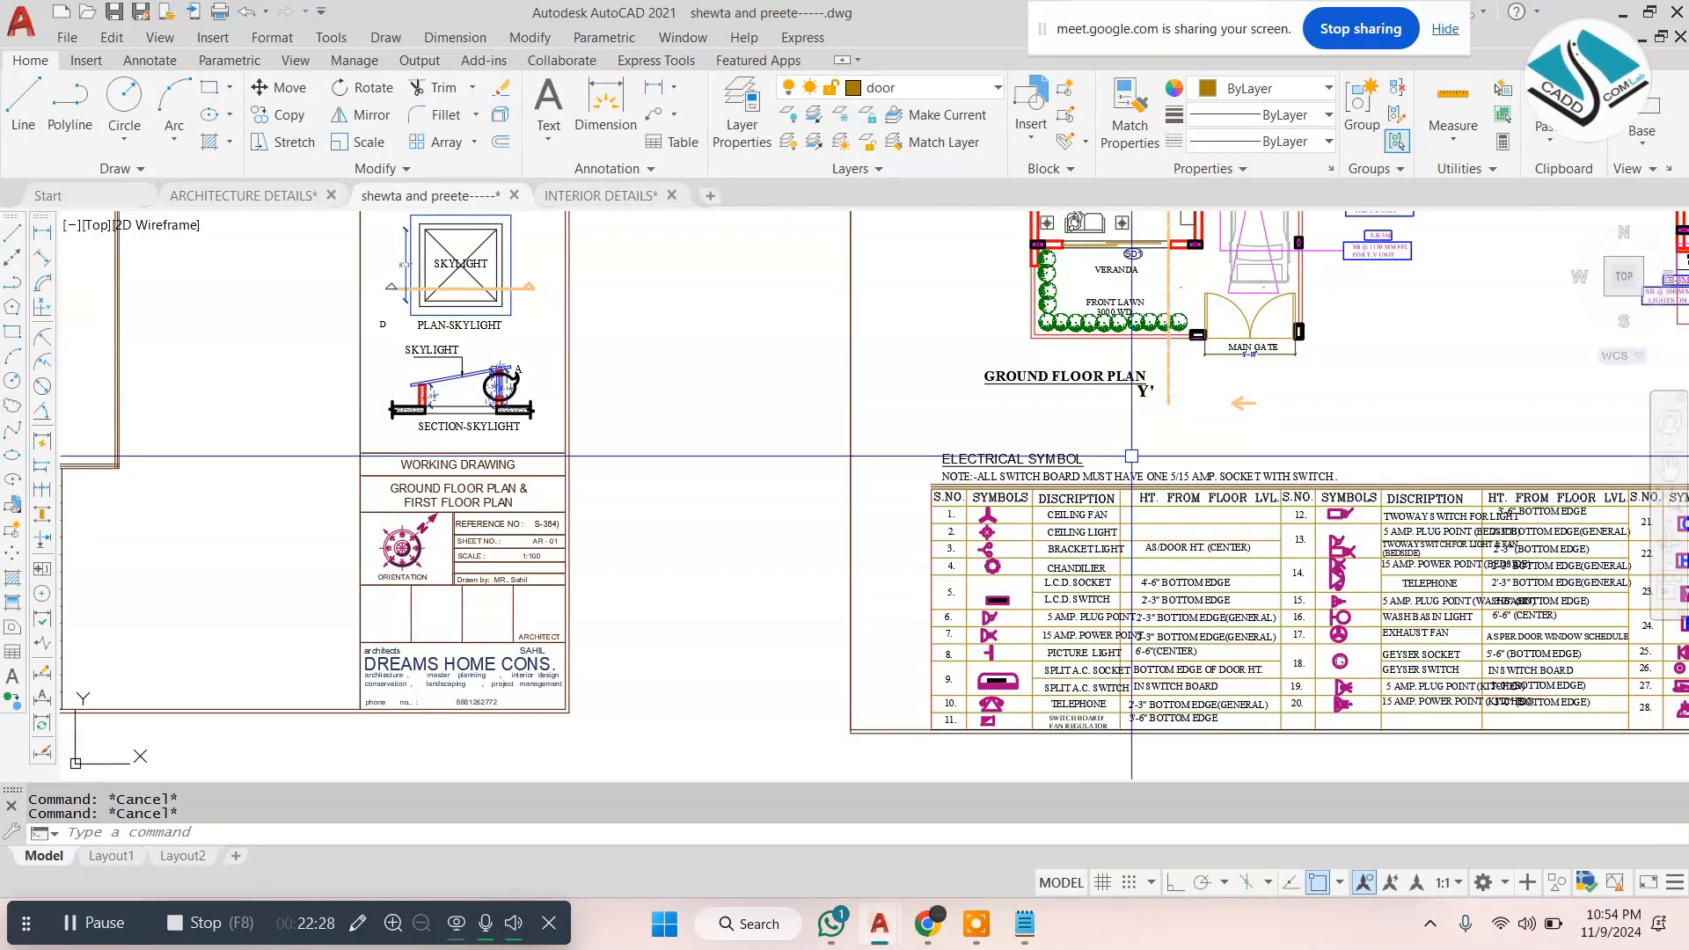
middle_click_drag(1008, 437, 739, 768)
scroll(1104, 331, "up", 6)
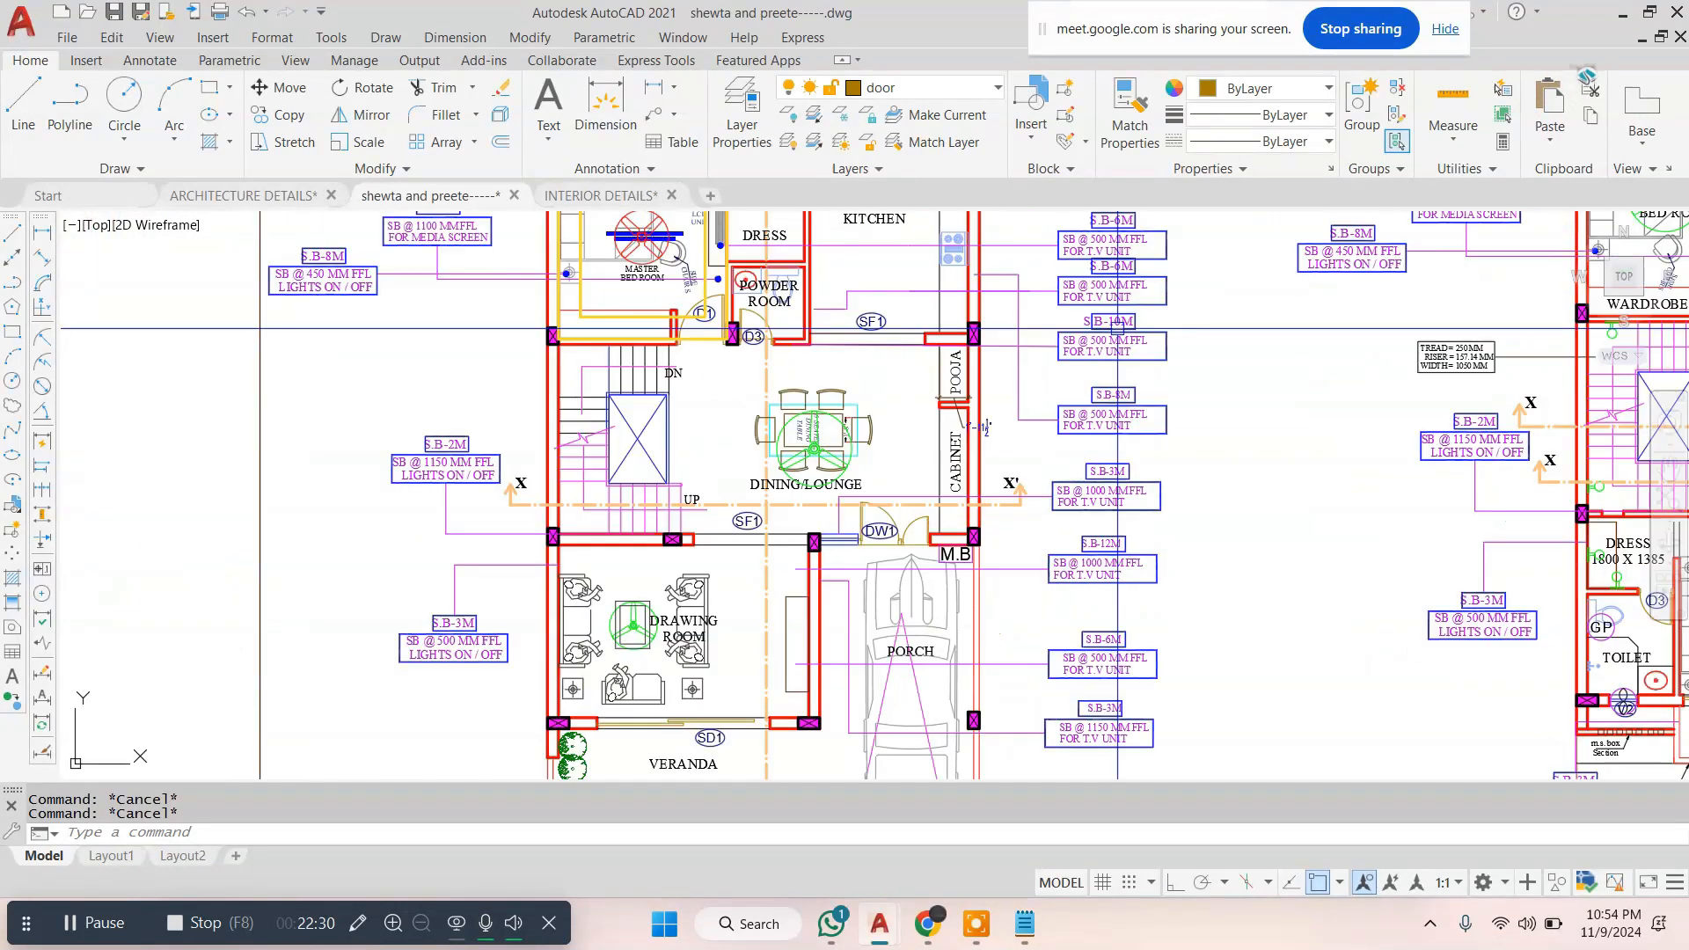
scroll(1104, 260, "down", 3)
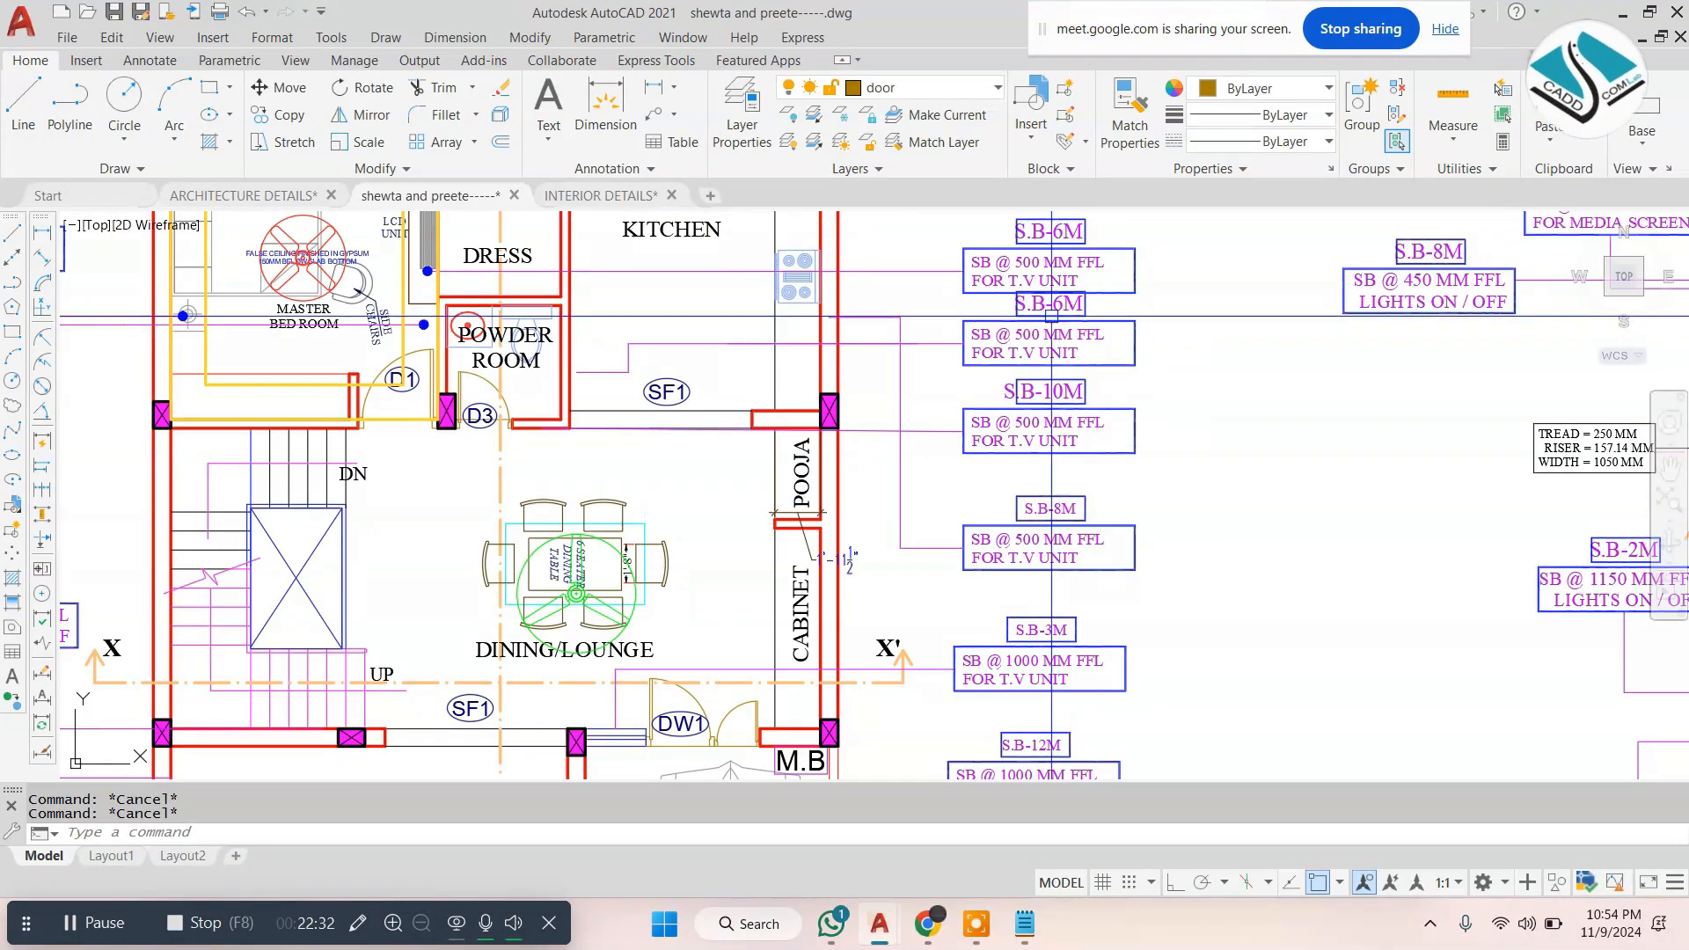
middle_click_drag(1029, 339, 1321, 581)
middle_click_drag(492, 398, 971, 451)
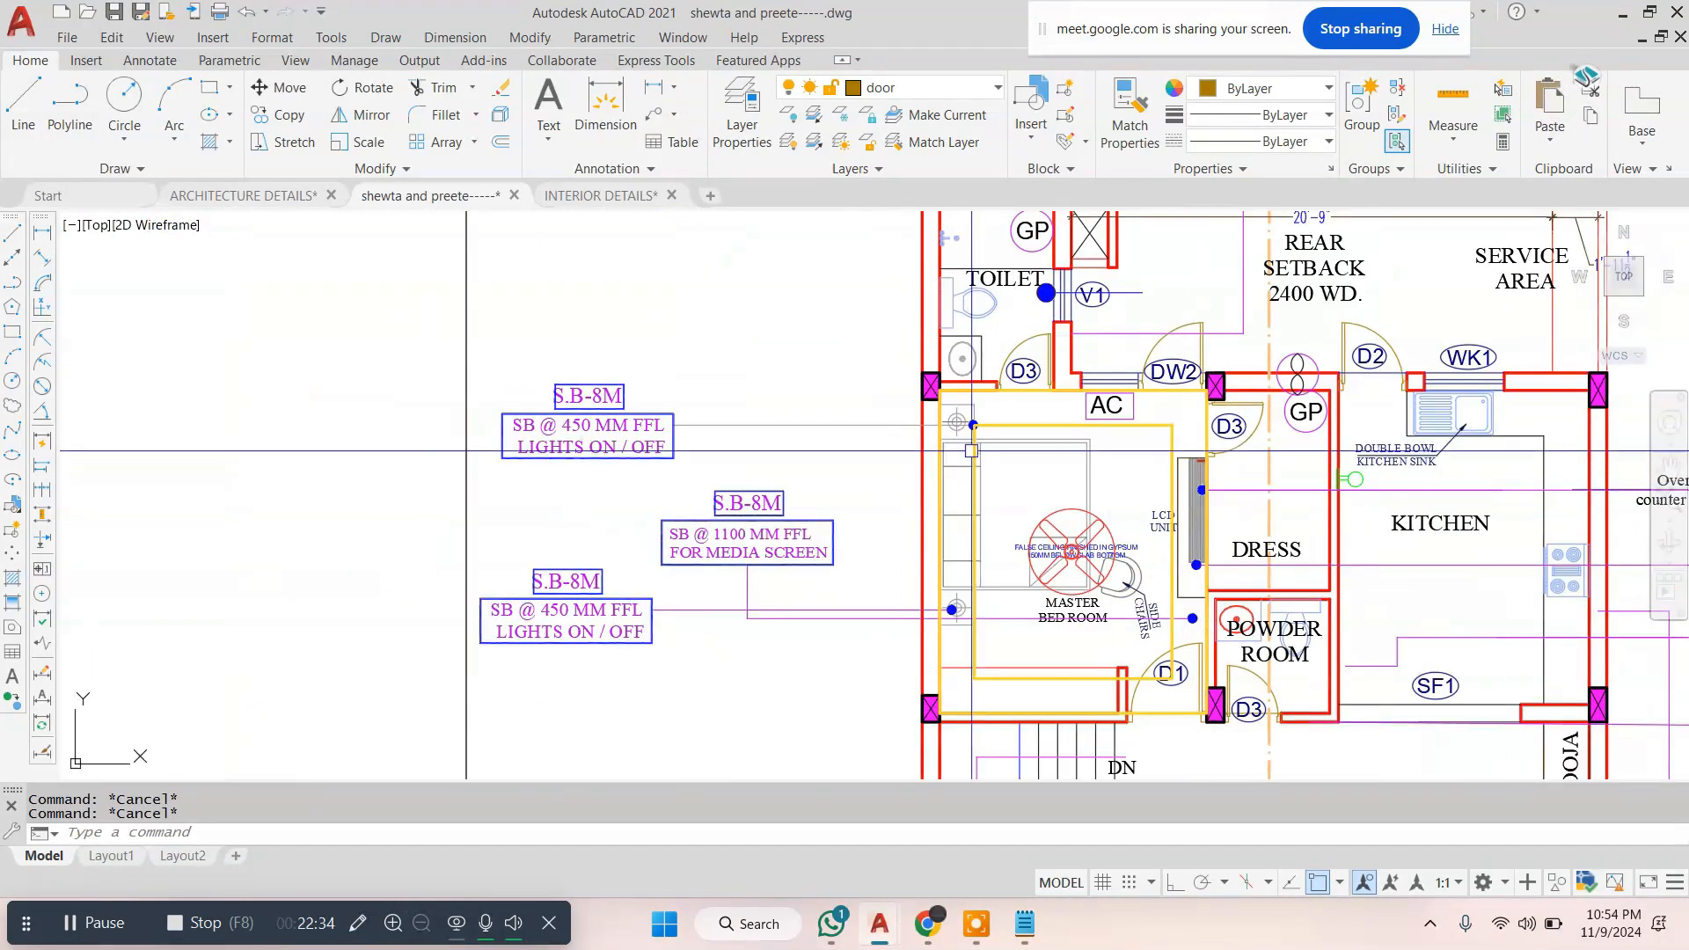
scroll(605, 448, "up", 2)
scroll(892, 493, "down", 2)
middle_click_drag(890, 502, 717, 385)
scroll(598, 360, "up", 2)
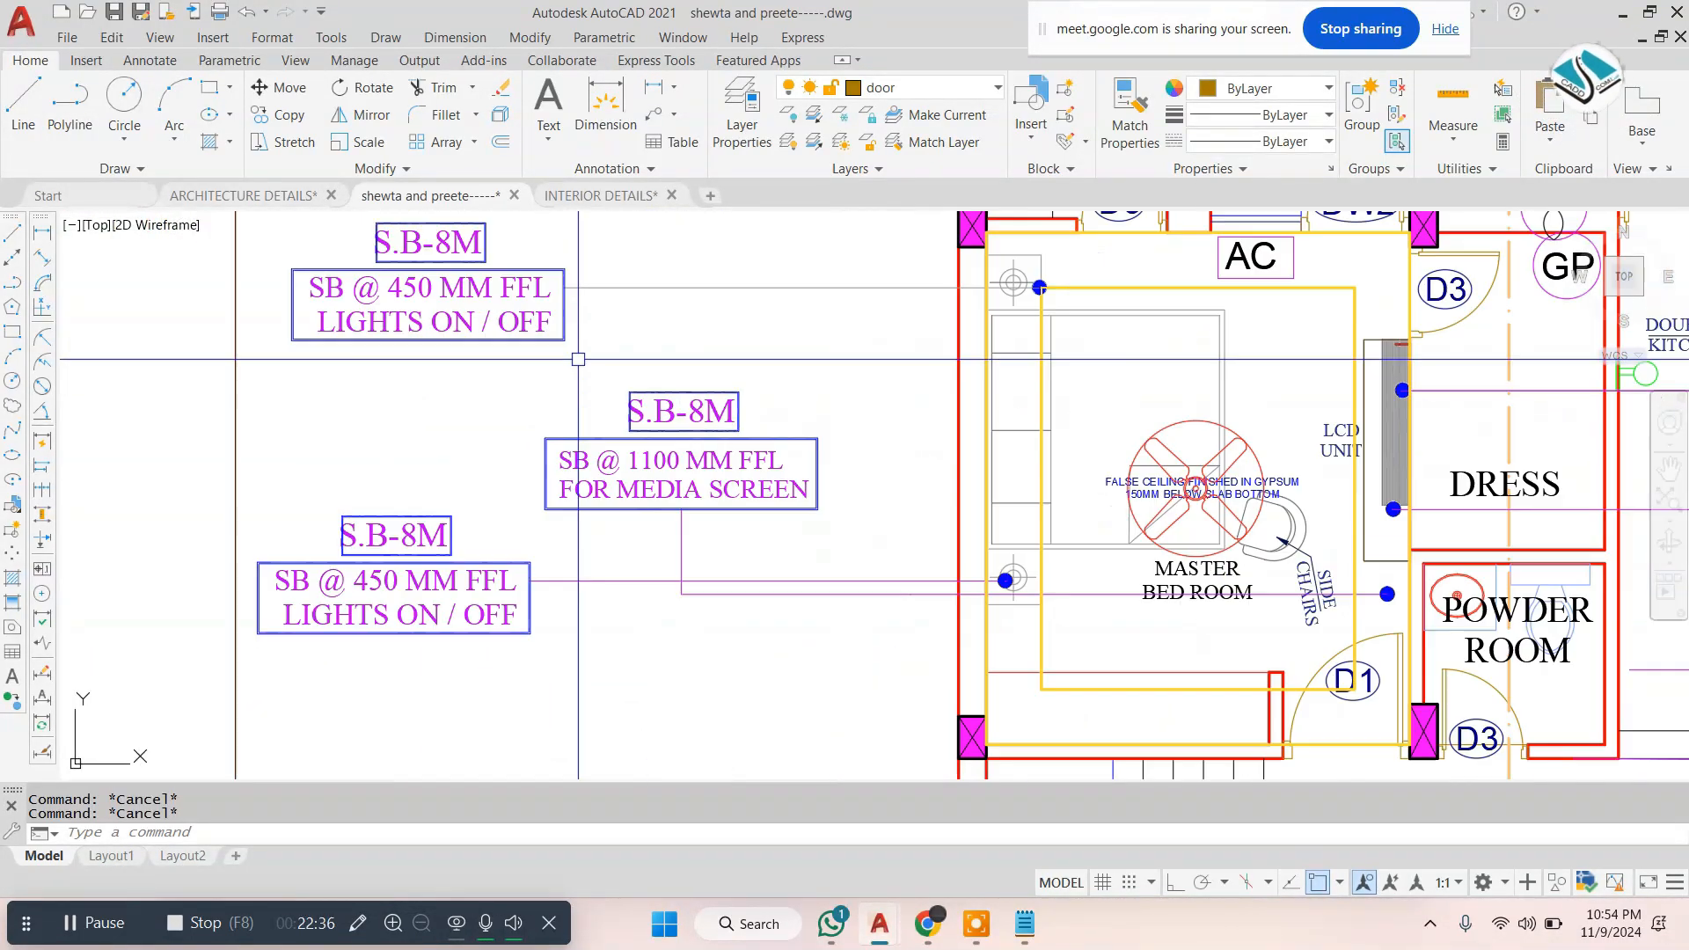
scroll(481, 361, "down", 2)
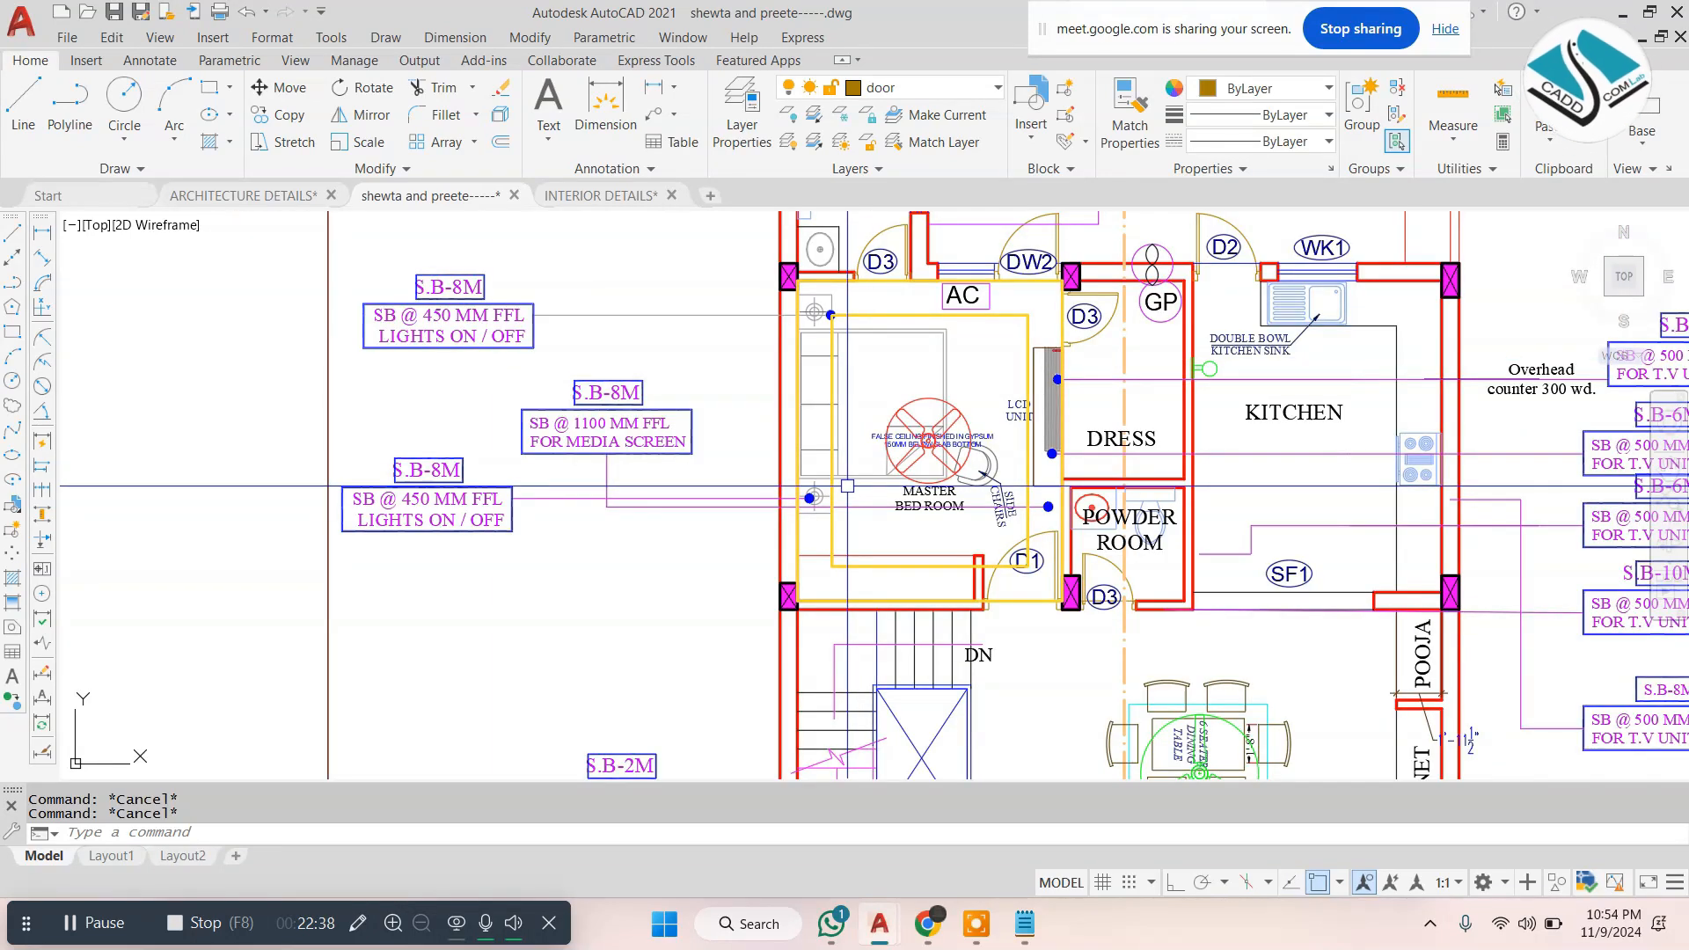
Examine the S.B-2M, S.B-6M and S.B-10M switch board notes beside the ground floor kitchen
mouse_move(1265, 407)
middle_mouse_down()
mouse_move(862, 450)
mouse_move(683, 425)
middle_mouse_up()
scroll(645, 433, "up", 2)
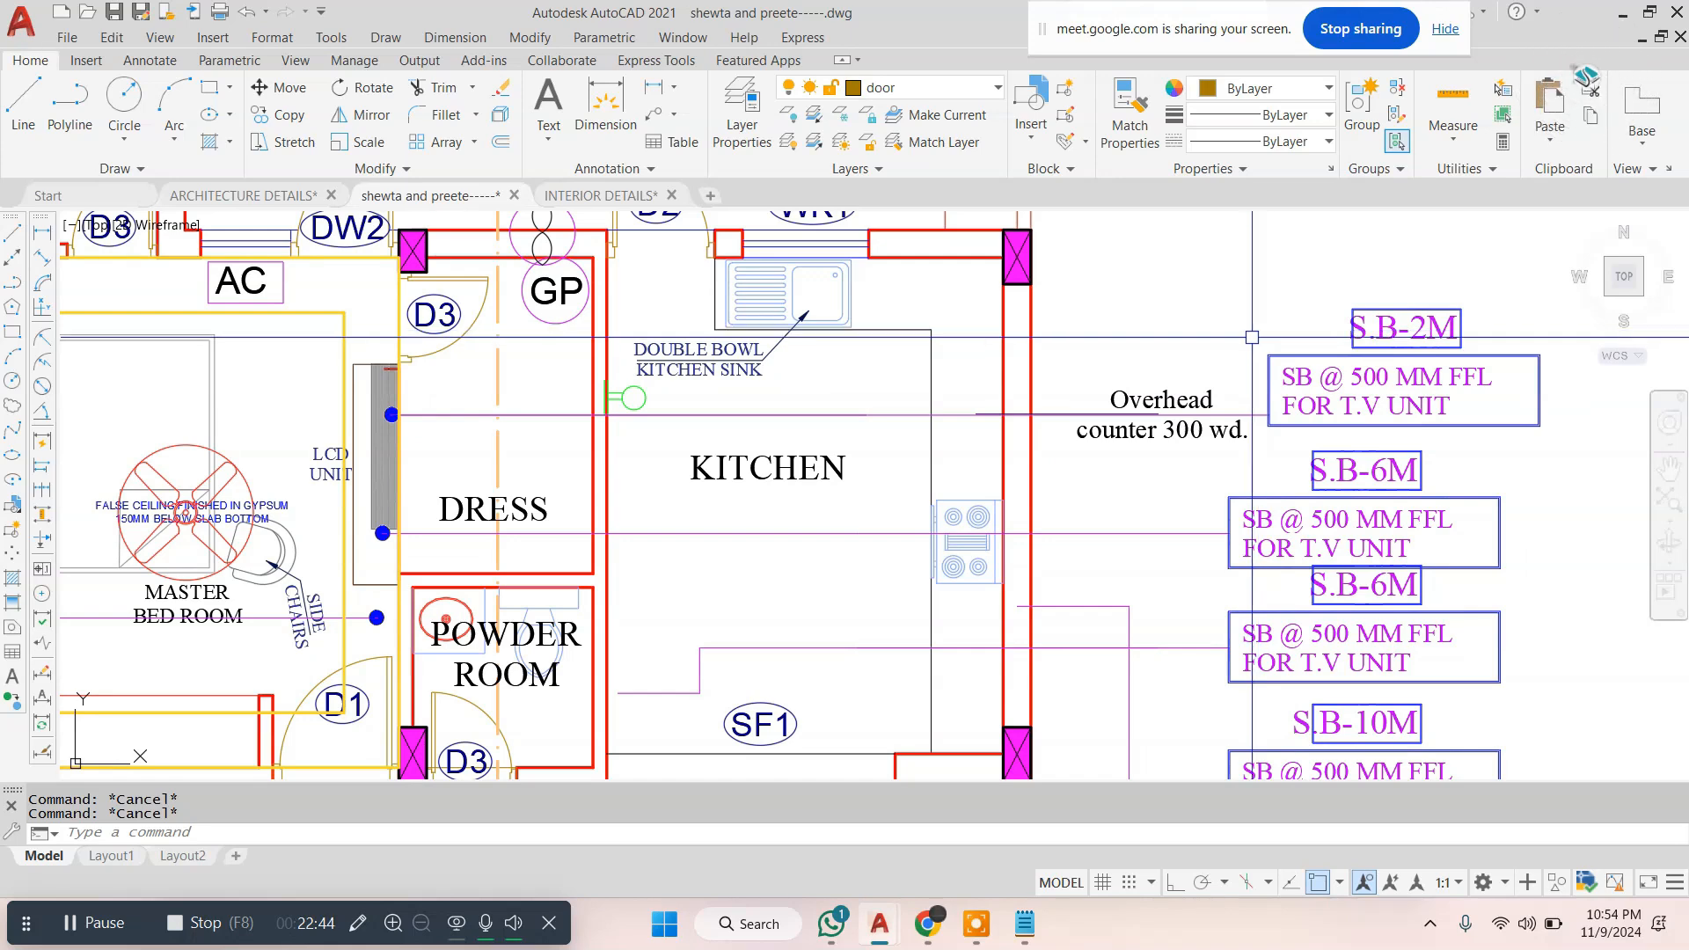
middle_click_drag(921, 577, 791, 426)
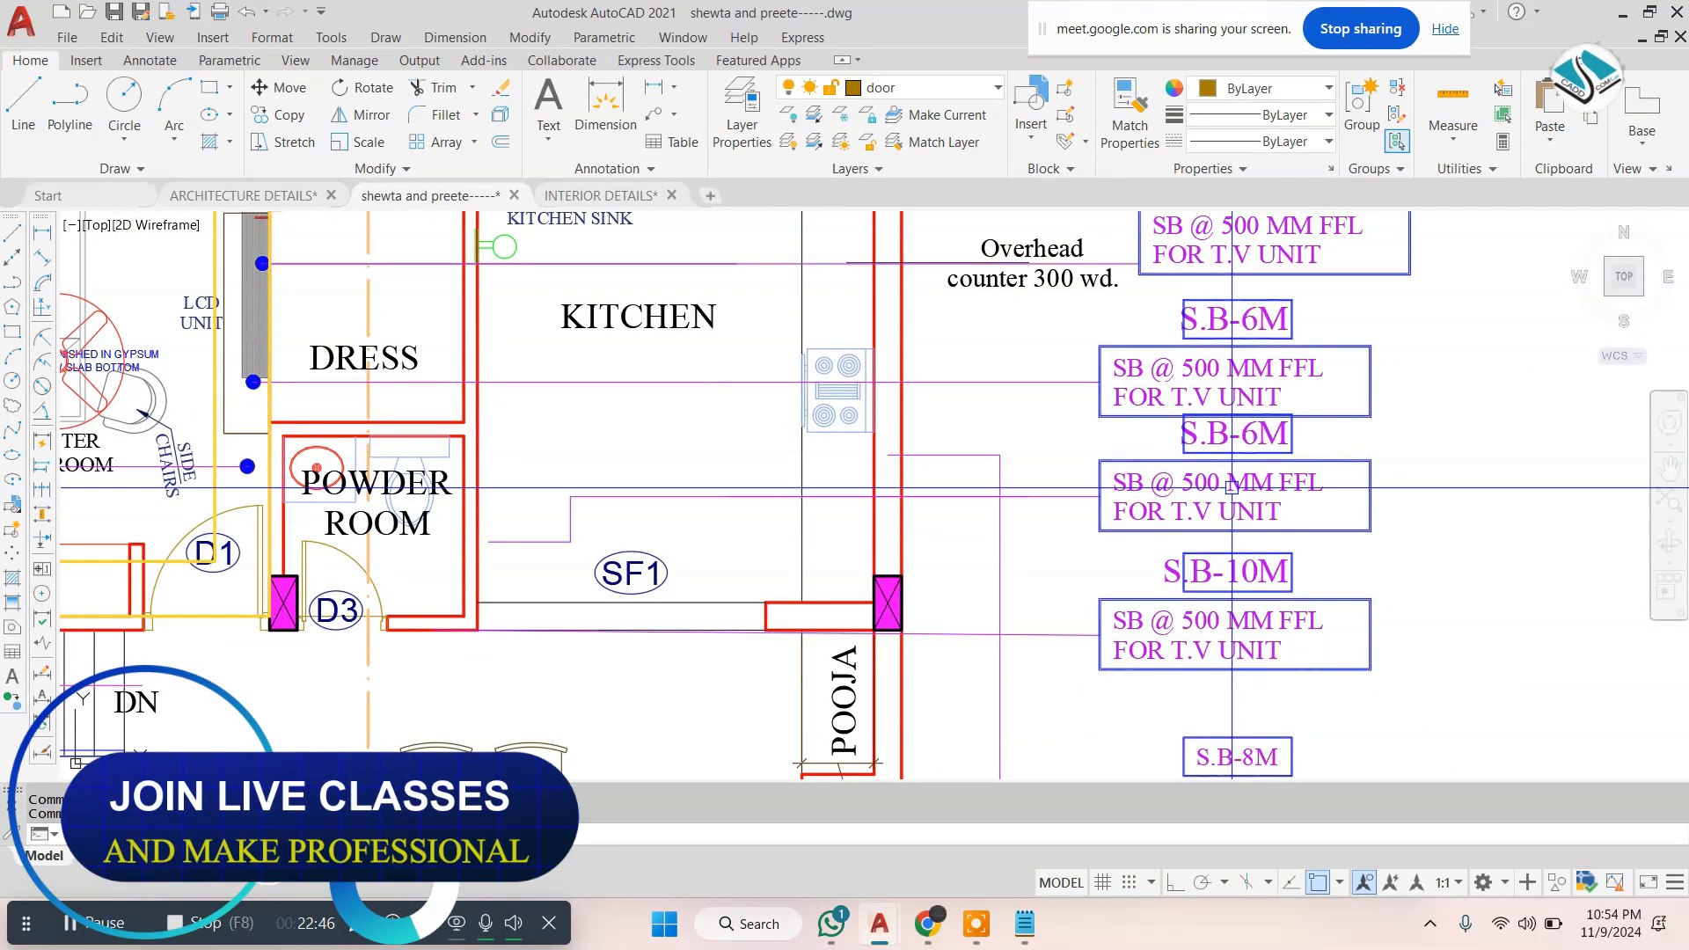
scroll(1209, 318, "down", 4)
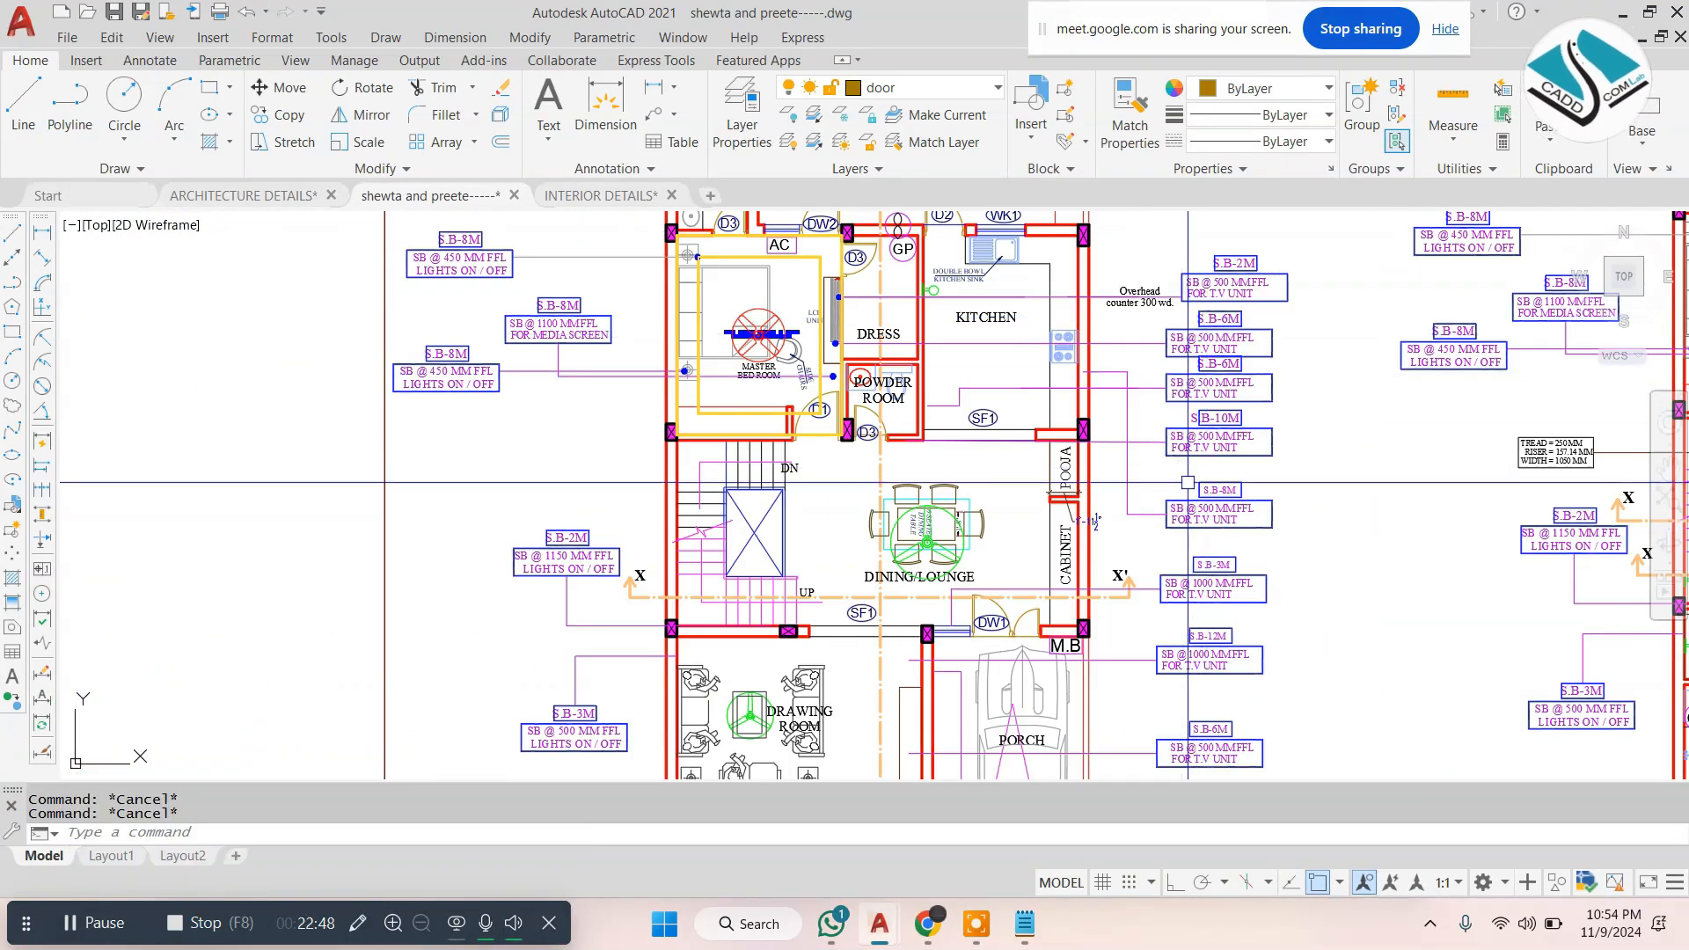
Examine the switch board notes for the ground floor staircase, drawing room and porch side
scroll(1192, 487, "up", 4)
scroll(1165, 498, "down", 2)
middle_click_drag(651, 561, 918, 459)
scroll(449, 564, "up", 2)
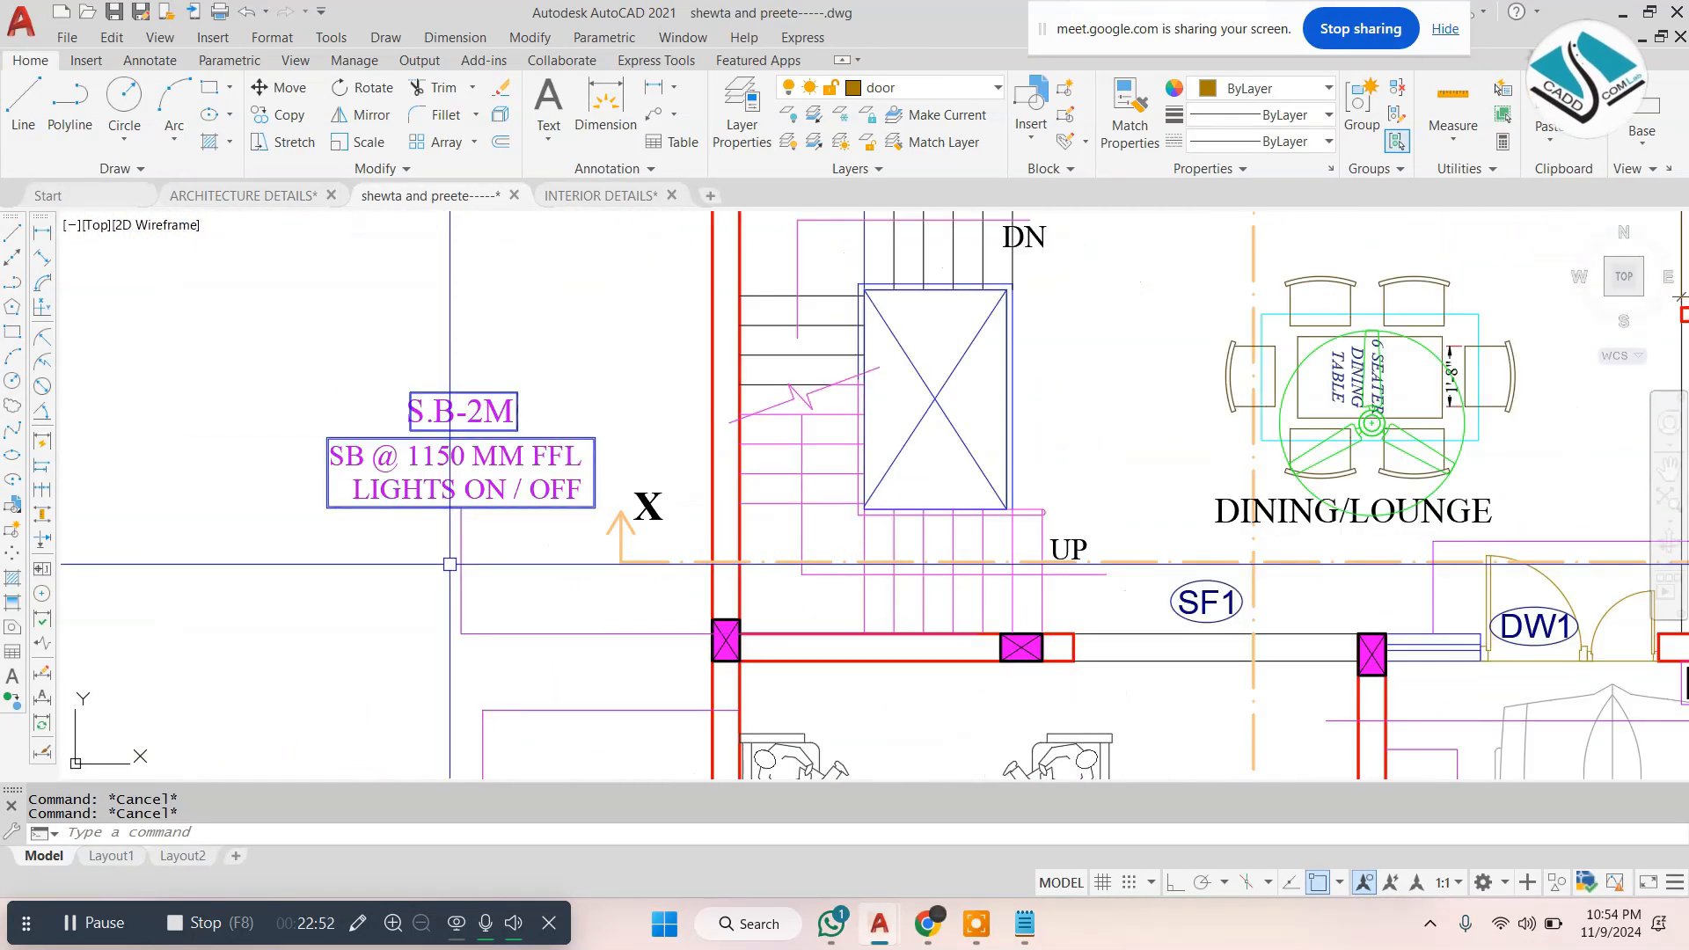
scroll(484, 564, "down", 4)
scroll(527, 564, "up", 2)
scroll(528, 564, "up", 2)
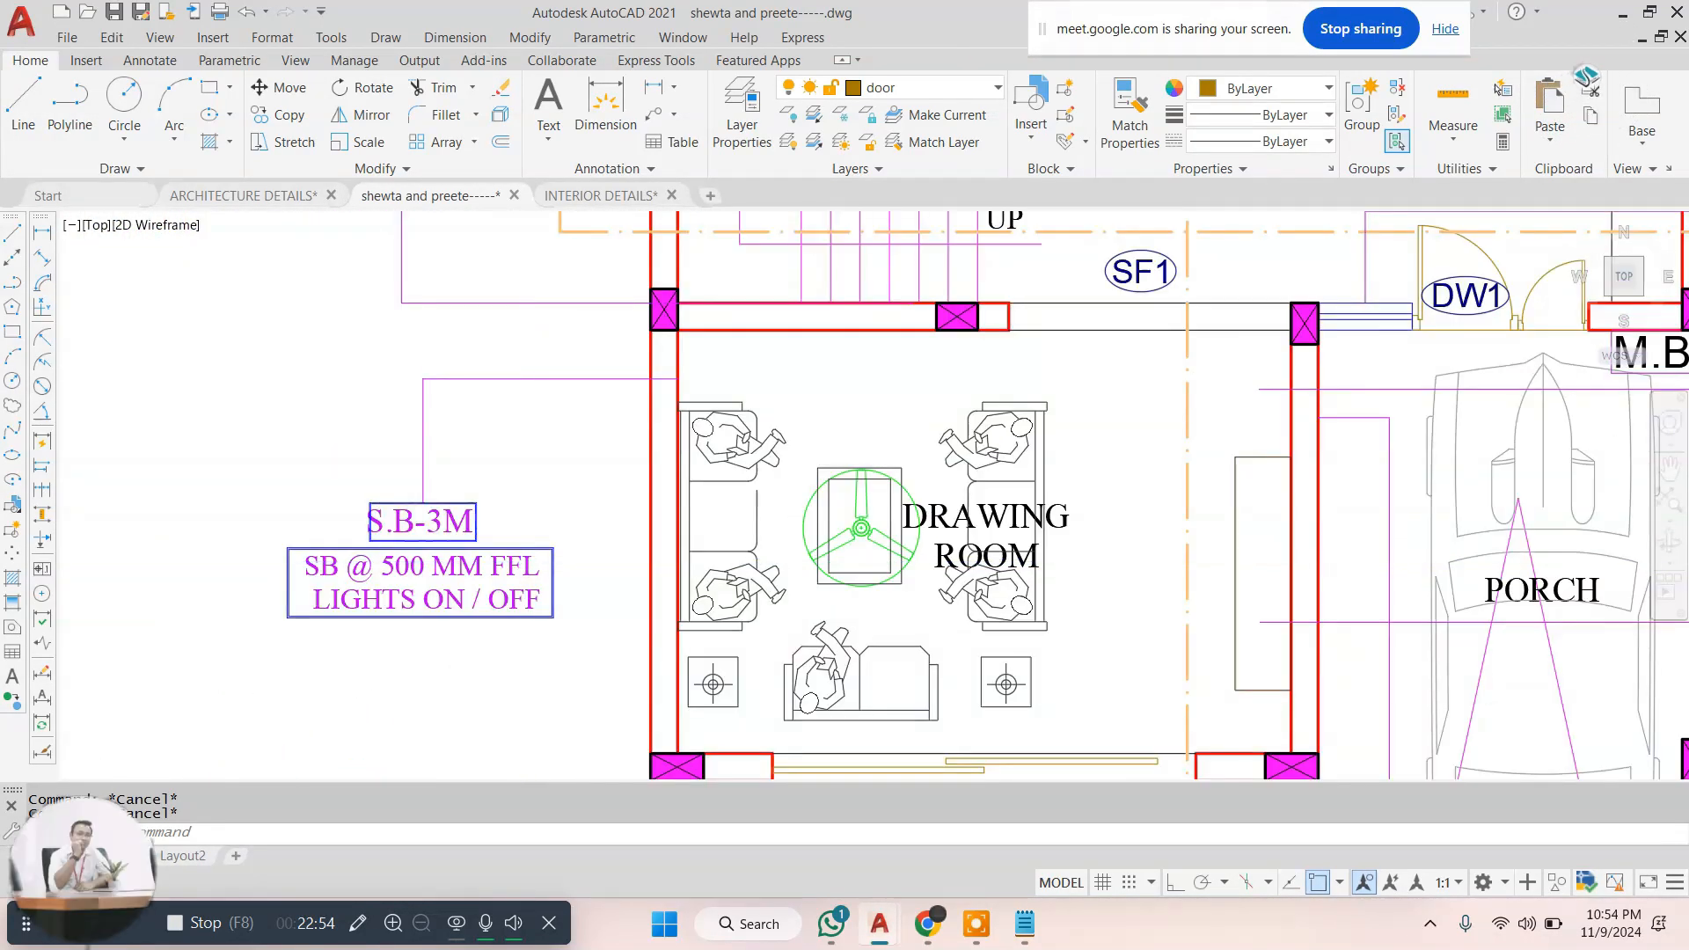
scroll(528, 564, "down", 2)
middle_click_drag(1025, 422, 685, 388)
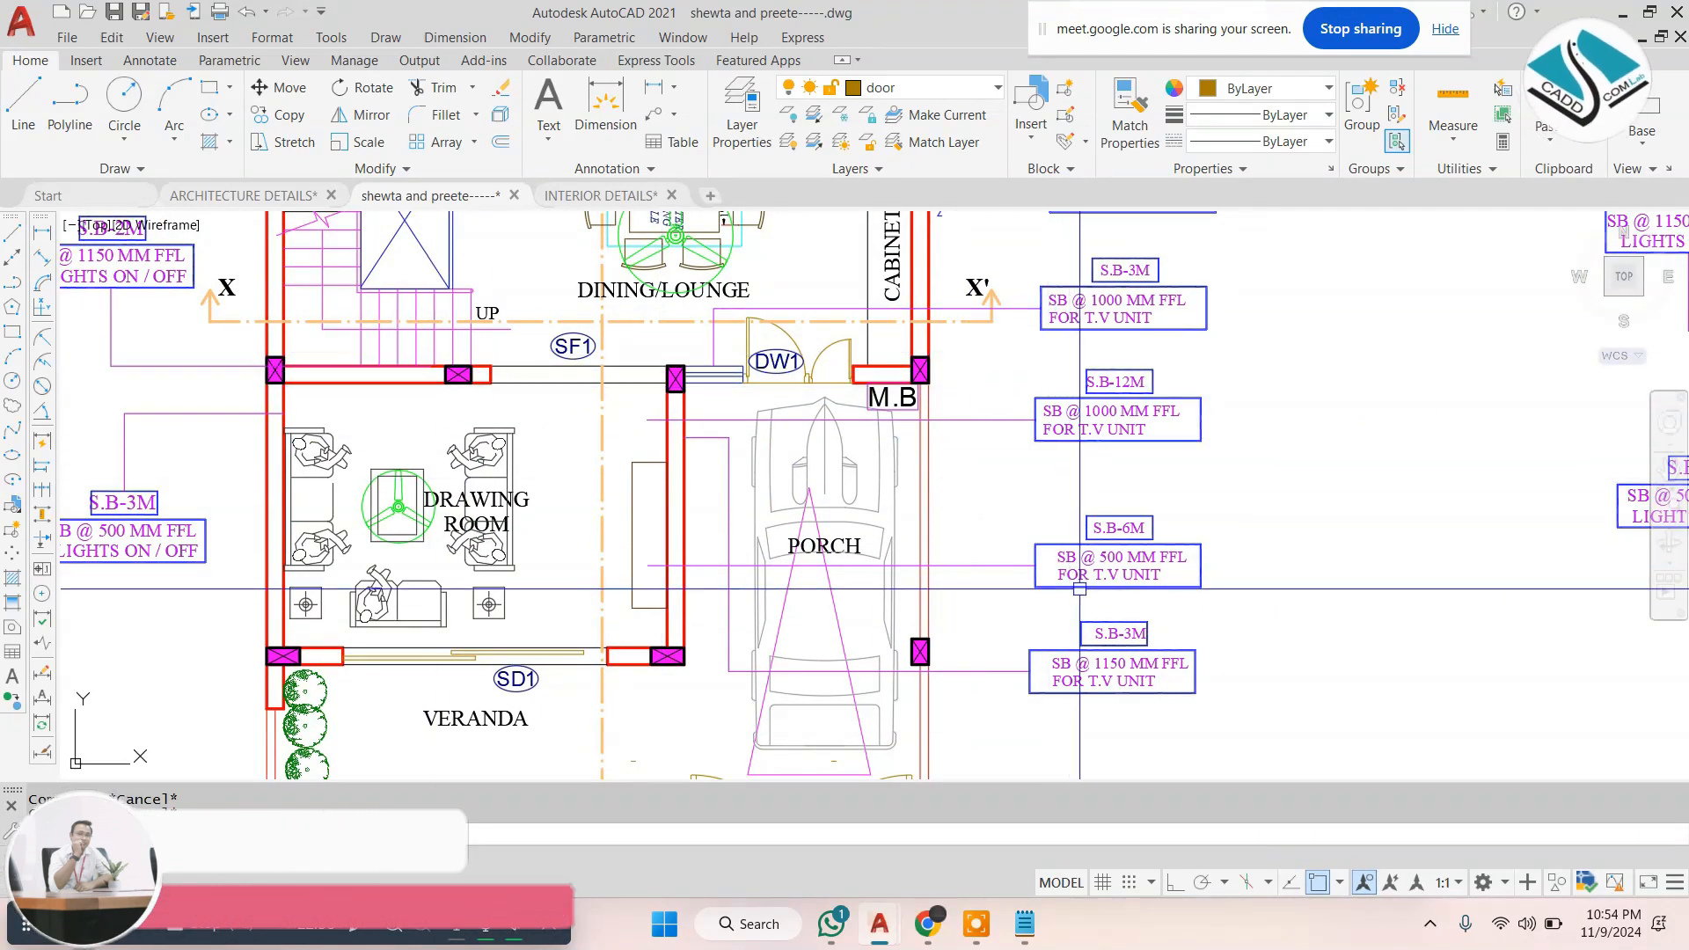
middle_click_drag(1043, 587, 1036, 497)
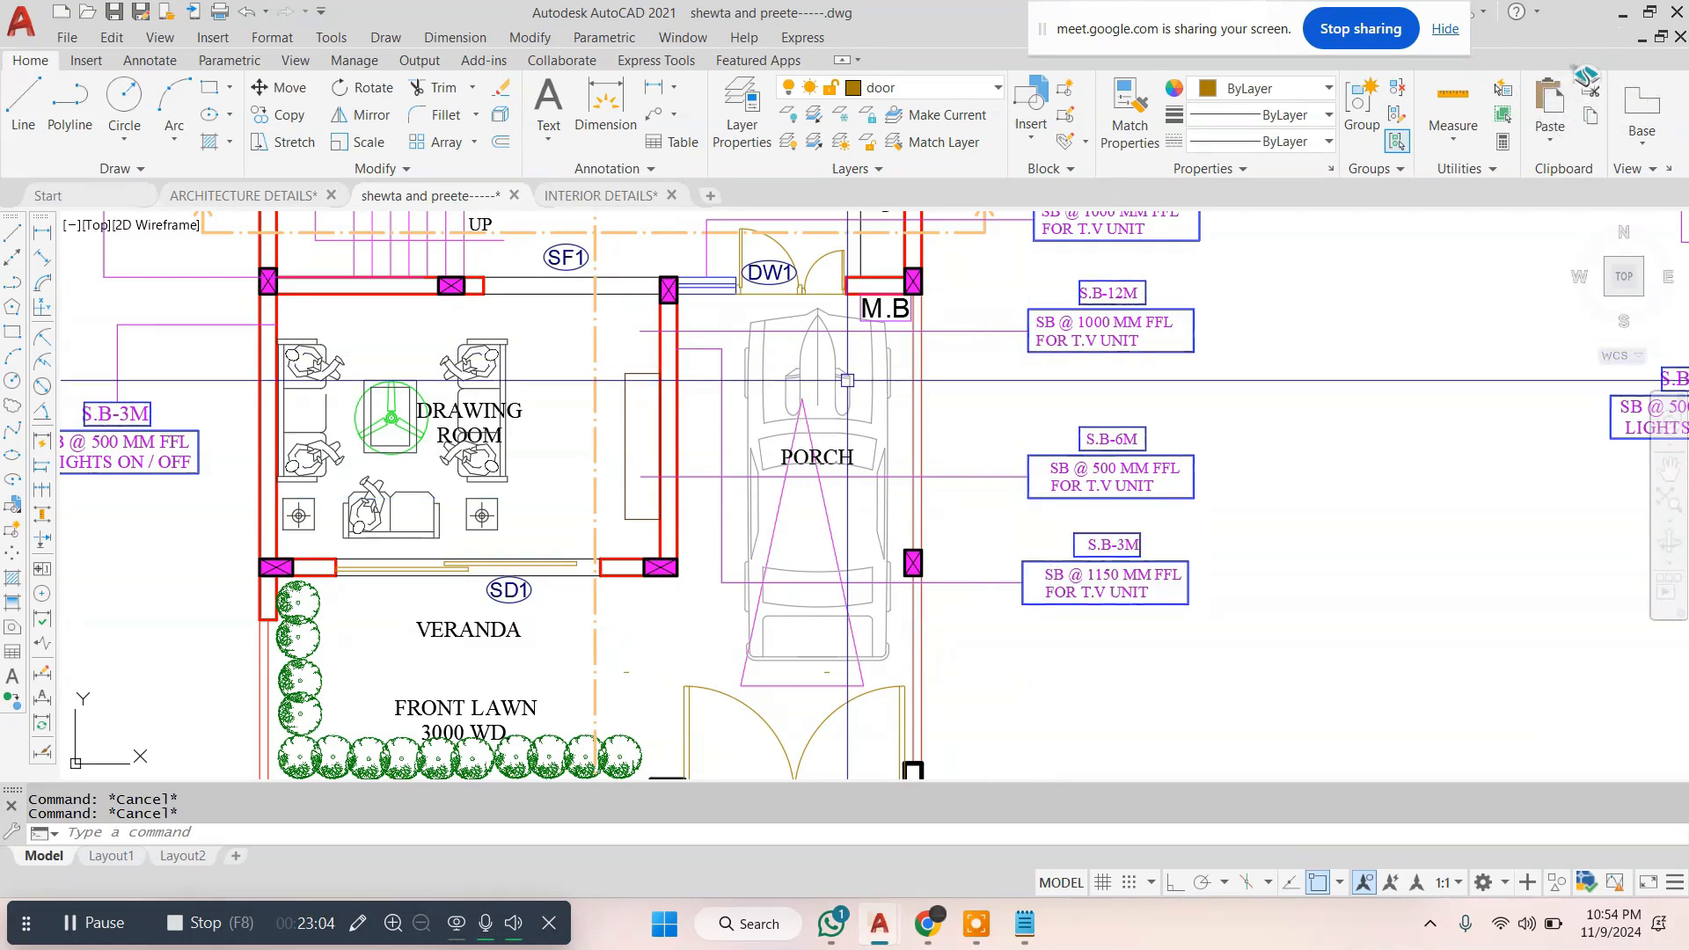
Compare the ground floor with the first floor plan and examine the first floor master bedroom's switch board notes
scroll(1101, 363, "up", 2)
scroll(1030, 493, "down", 5)
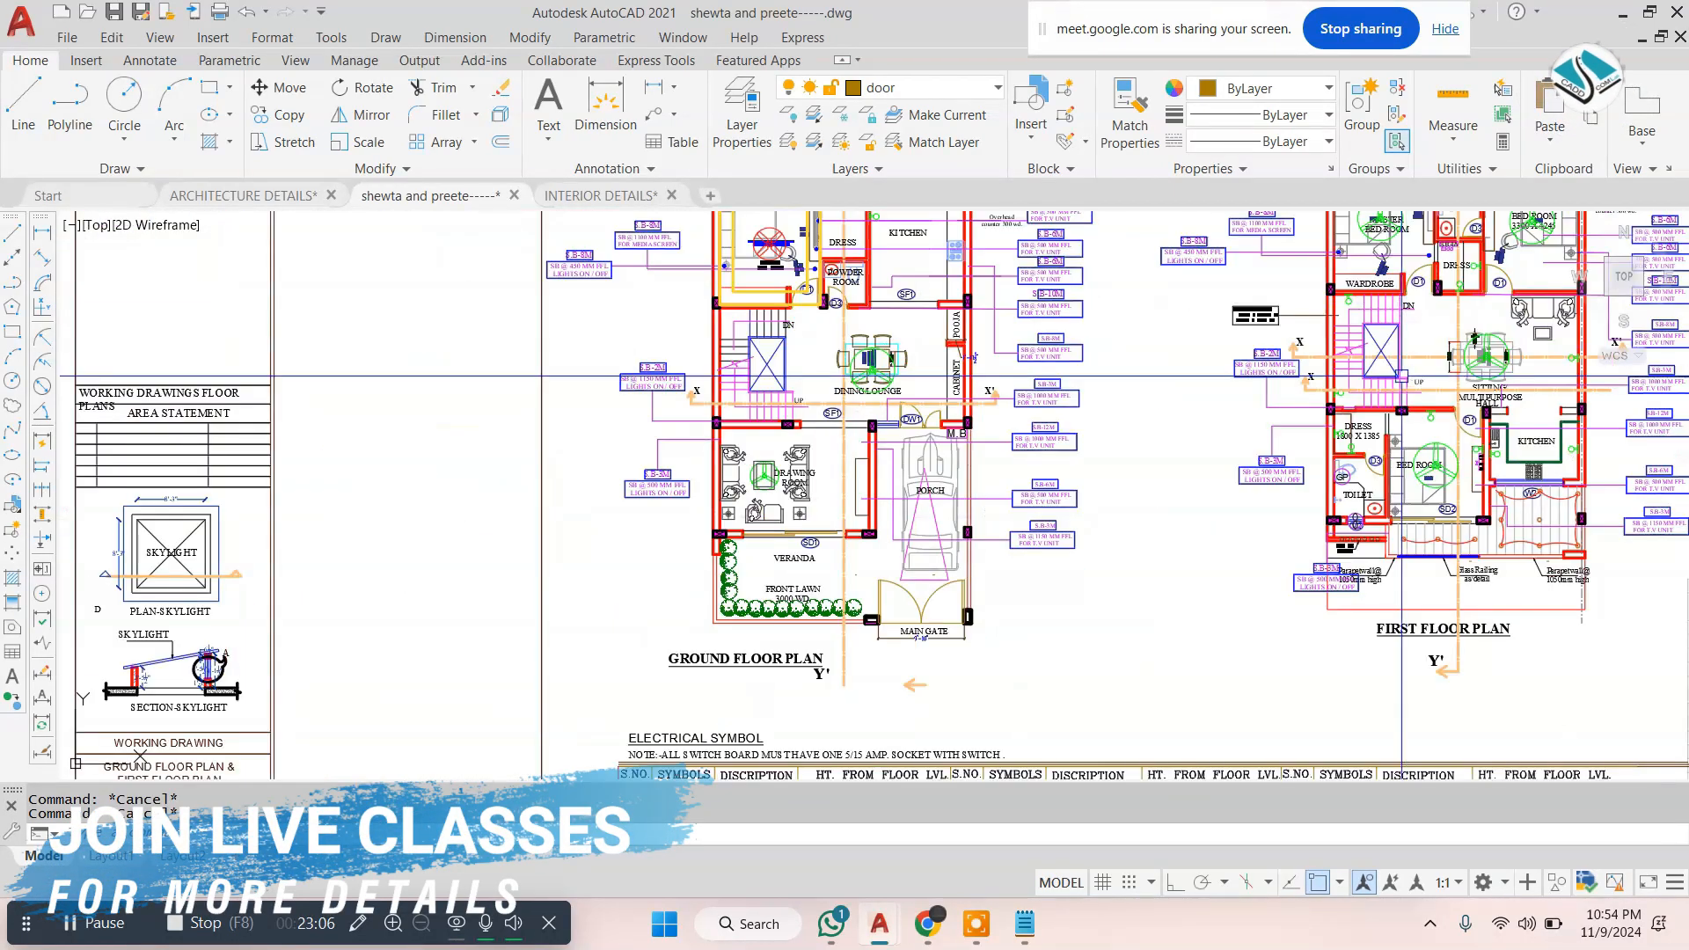
scroll(1401, 377, "up", 5)
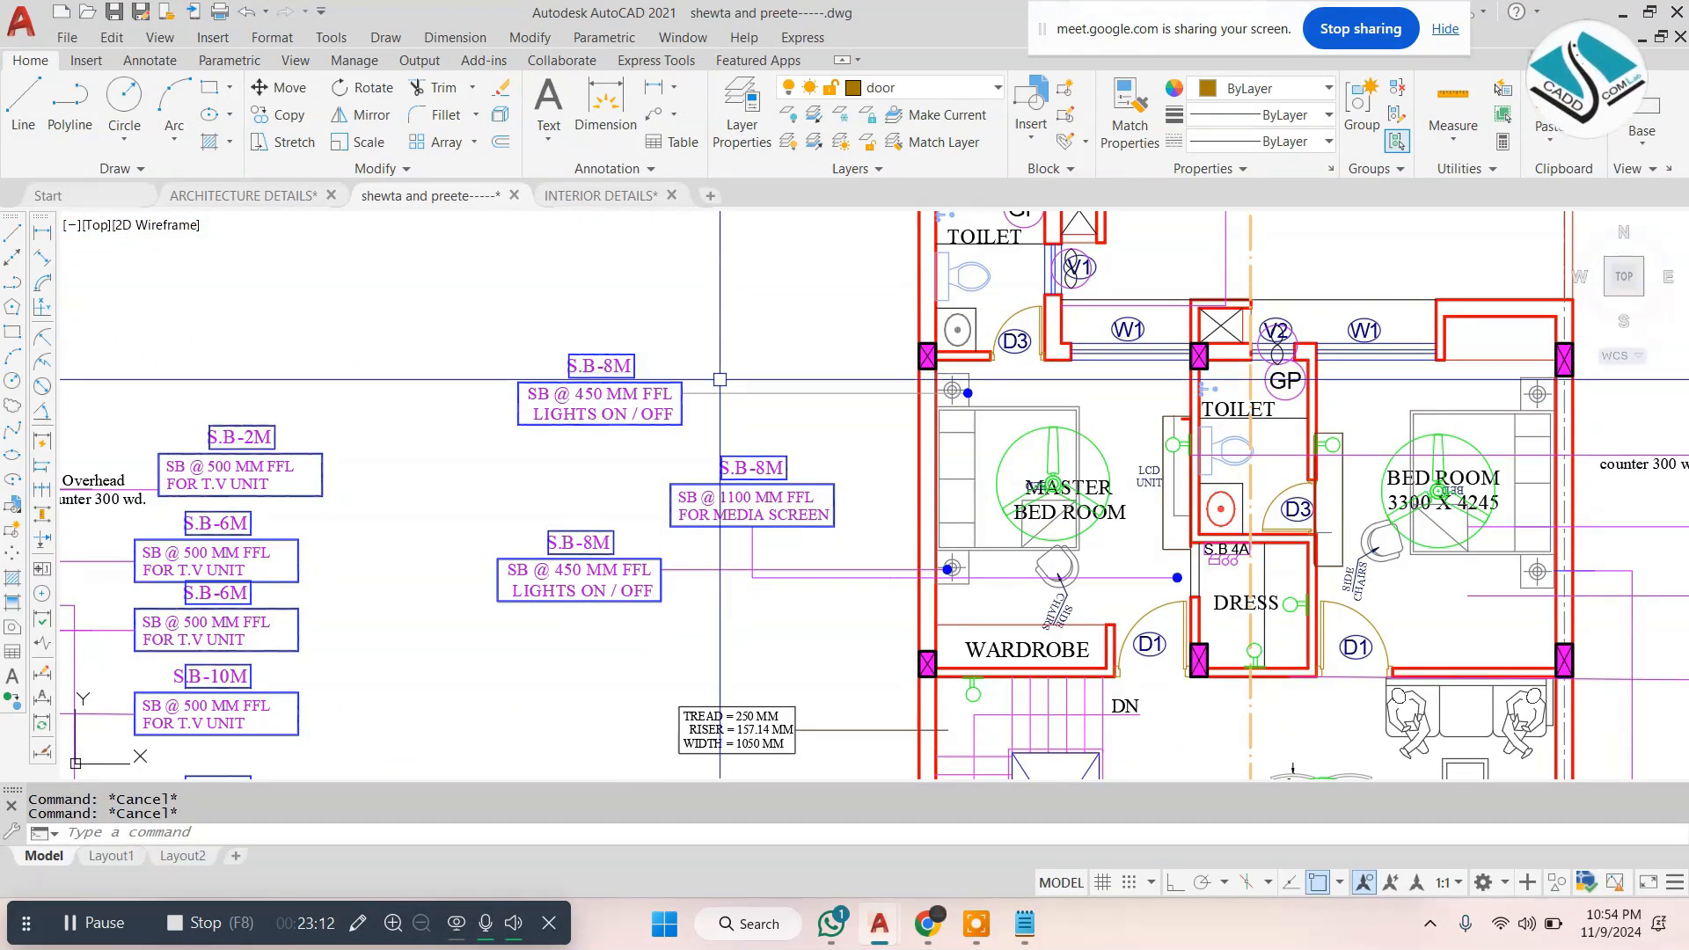
scroll(1010, 369, "down", 8)
Compare the ground floor's electrical wiring layout with the switch board height layout on the adjacent sheet
scroll(999, 415, "up", 4)
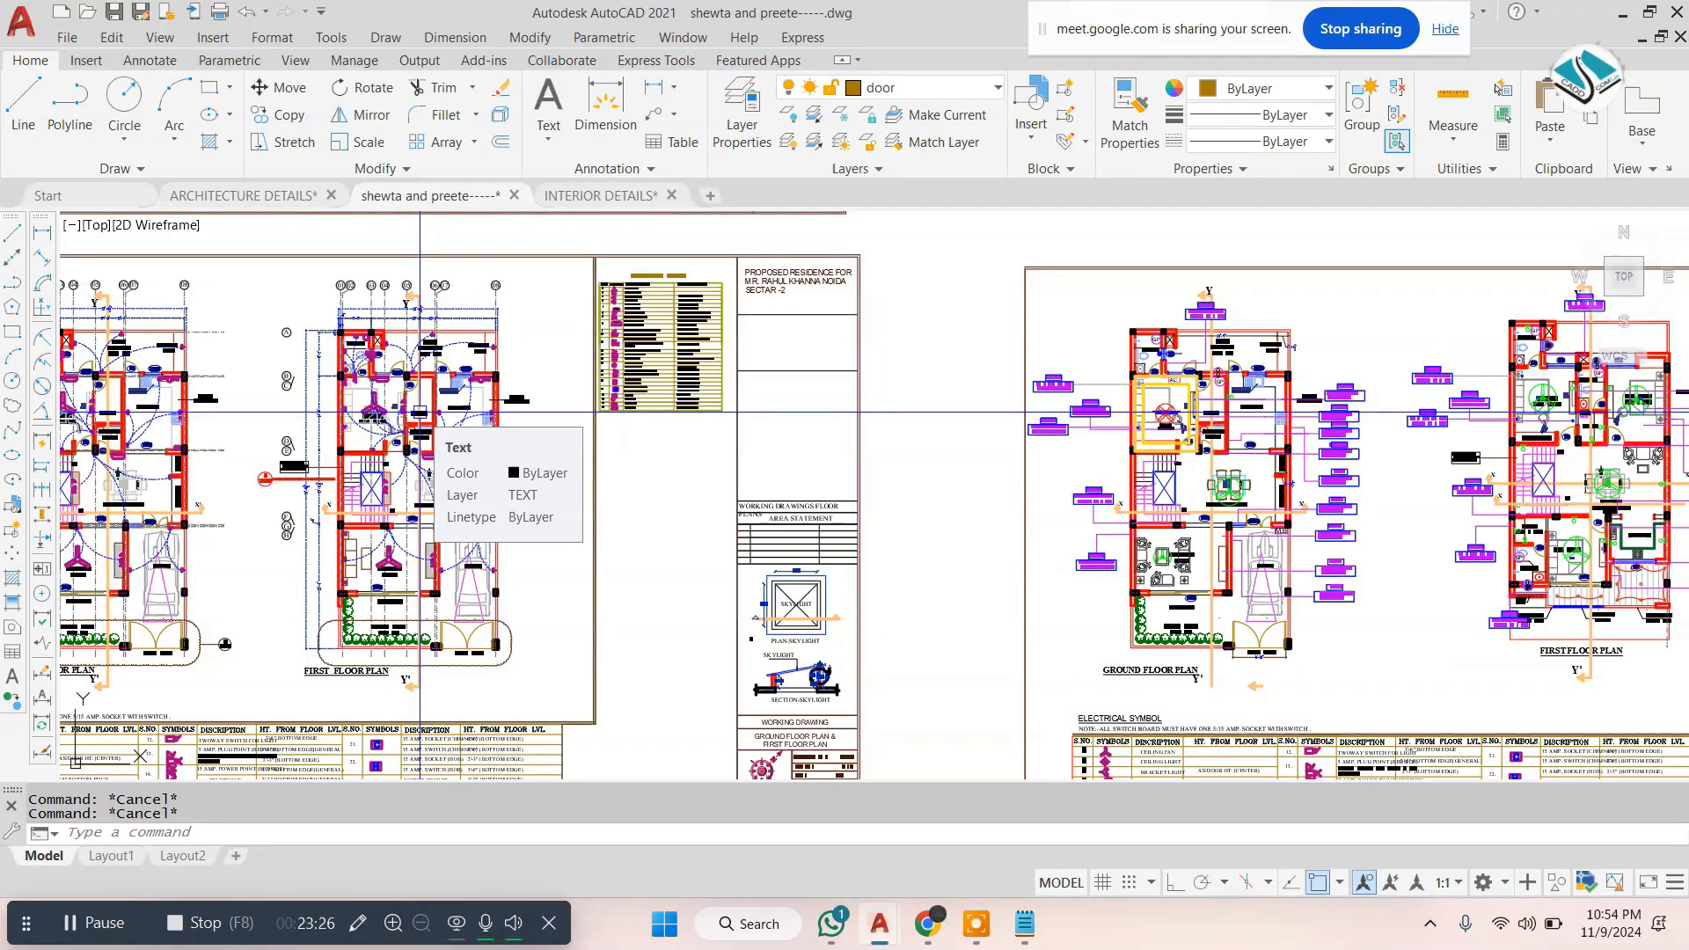
scroll(382, 313, "up", 6)
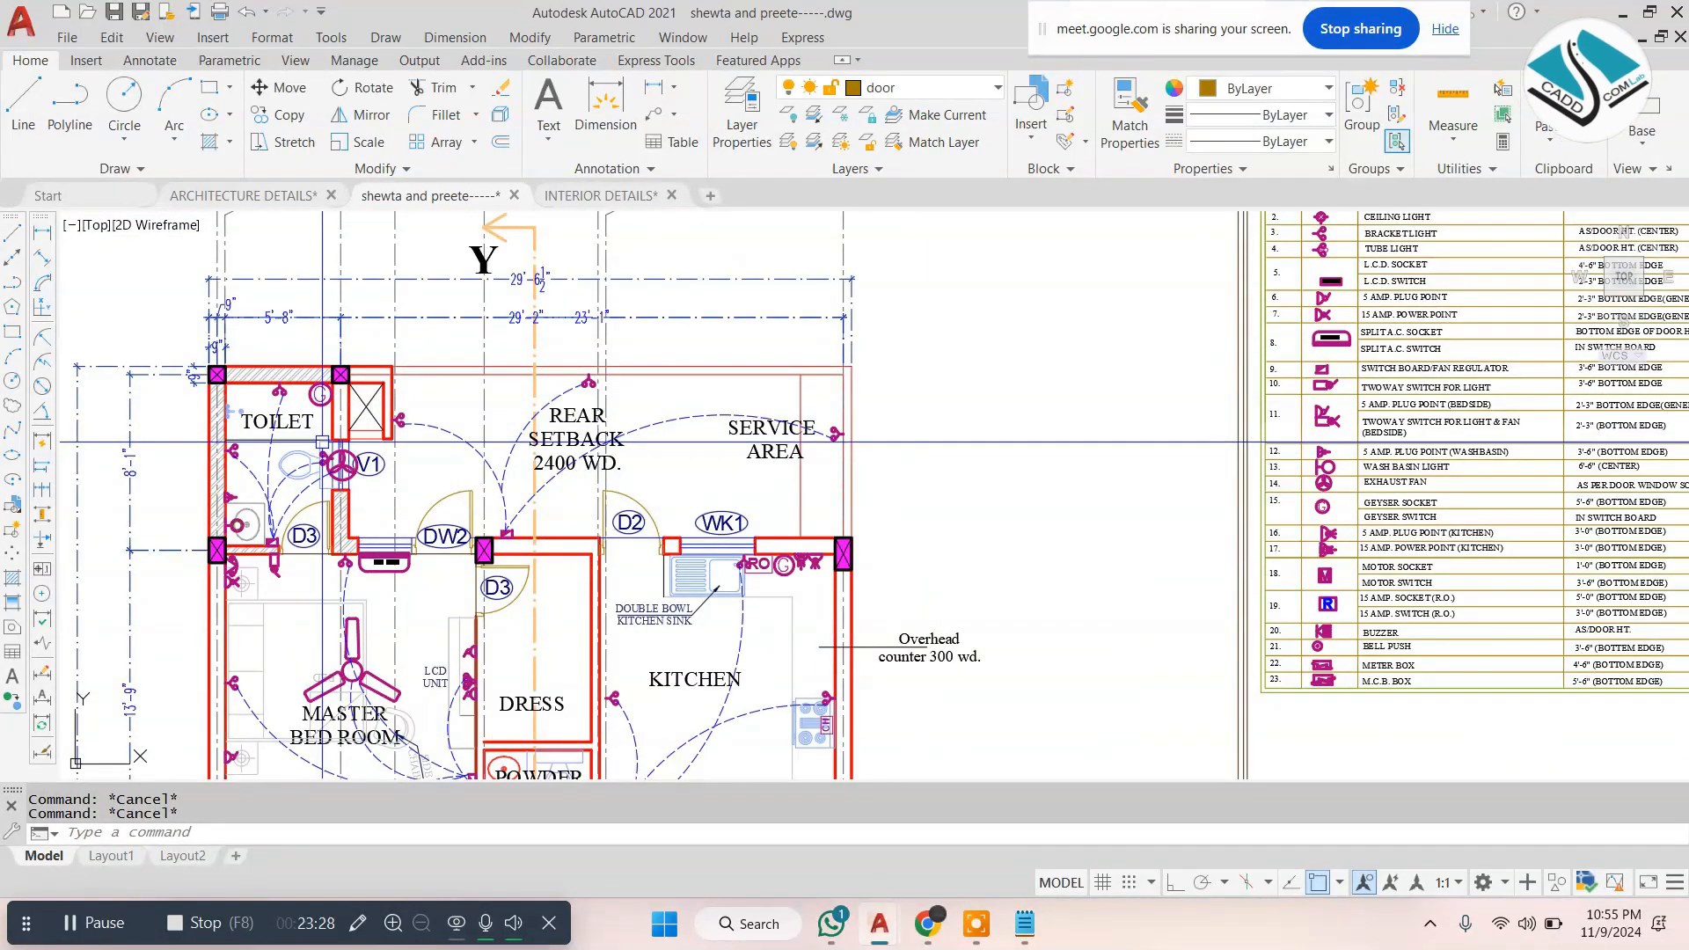
scroll(325, 438, "down", 8)
scroll(788, 423, "up", 6)
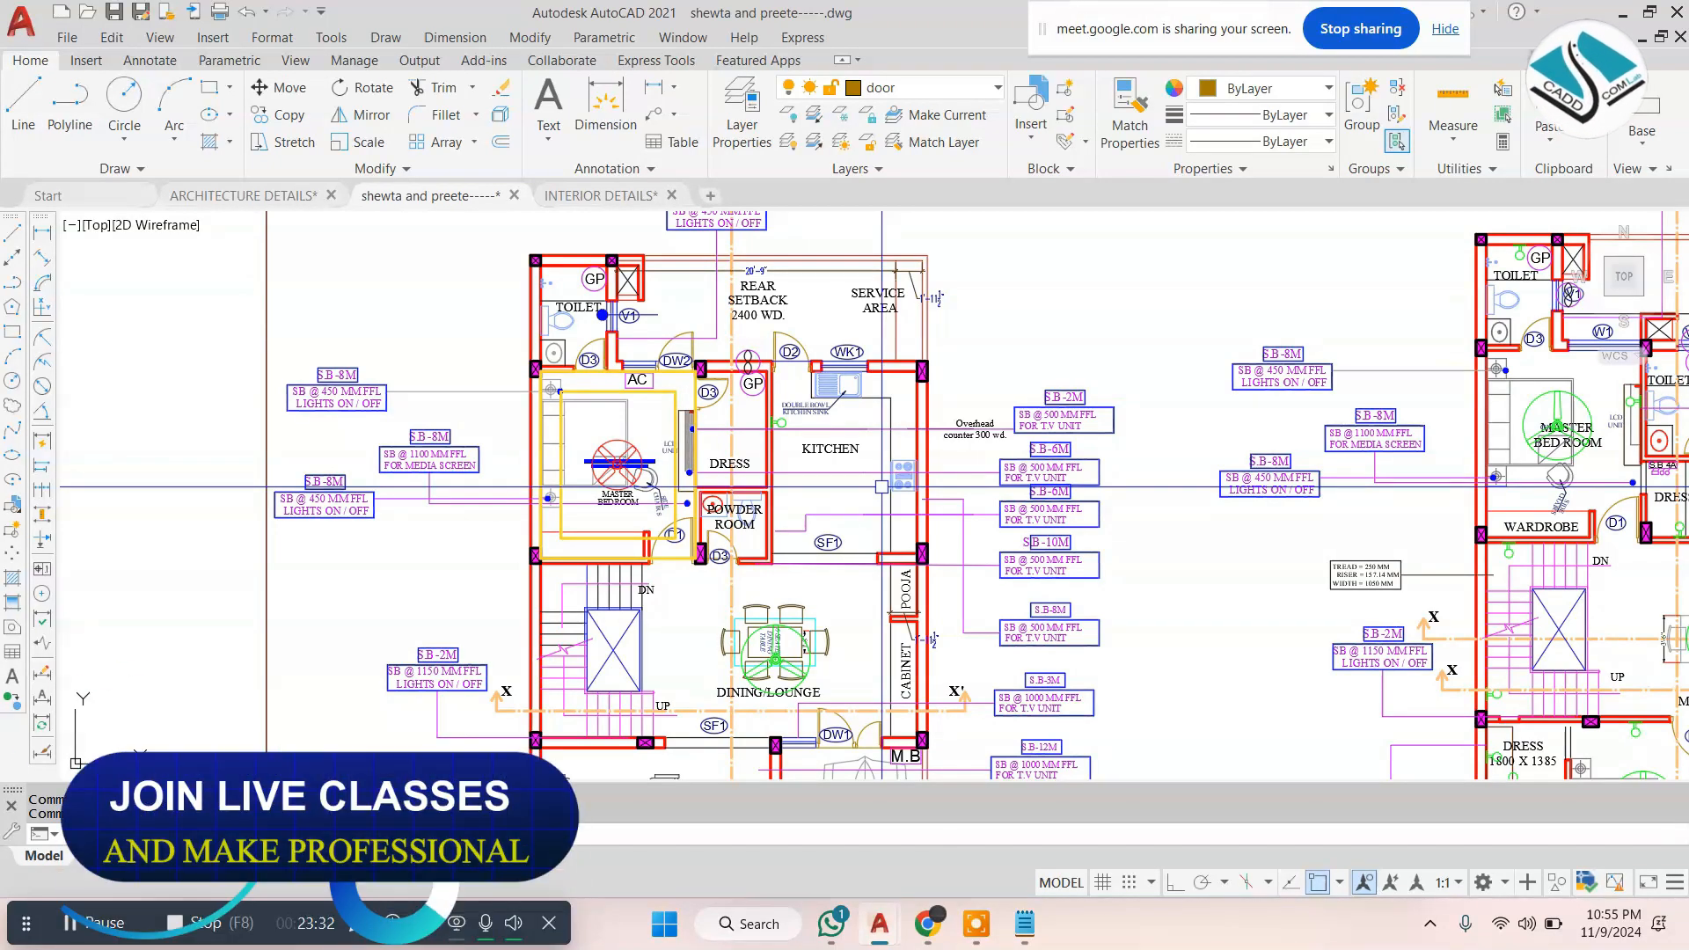
scroll(882, 486, "down", 8)
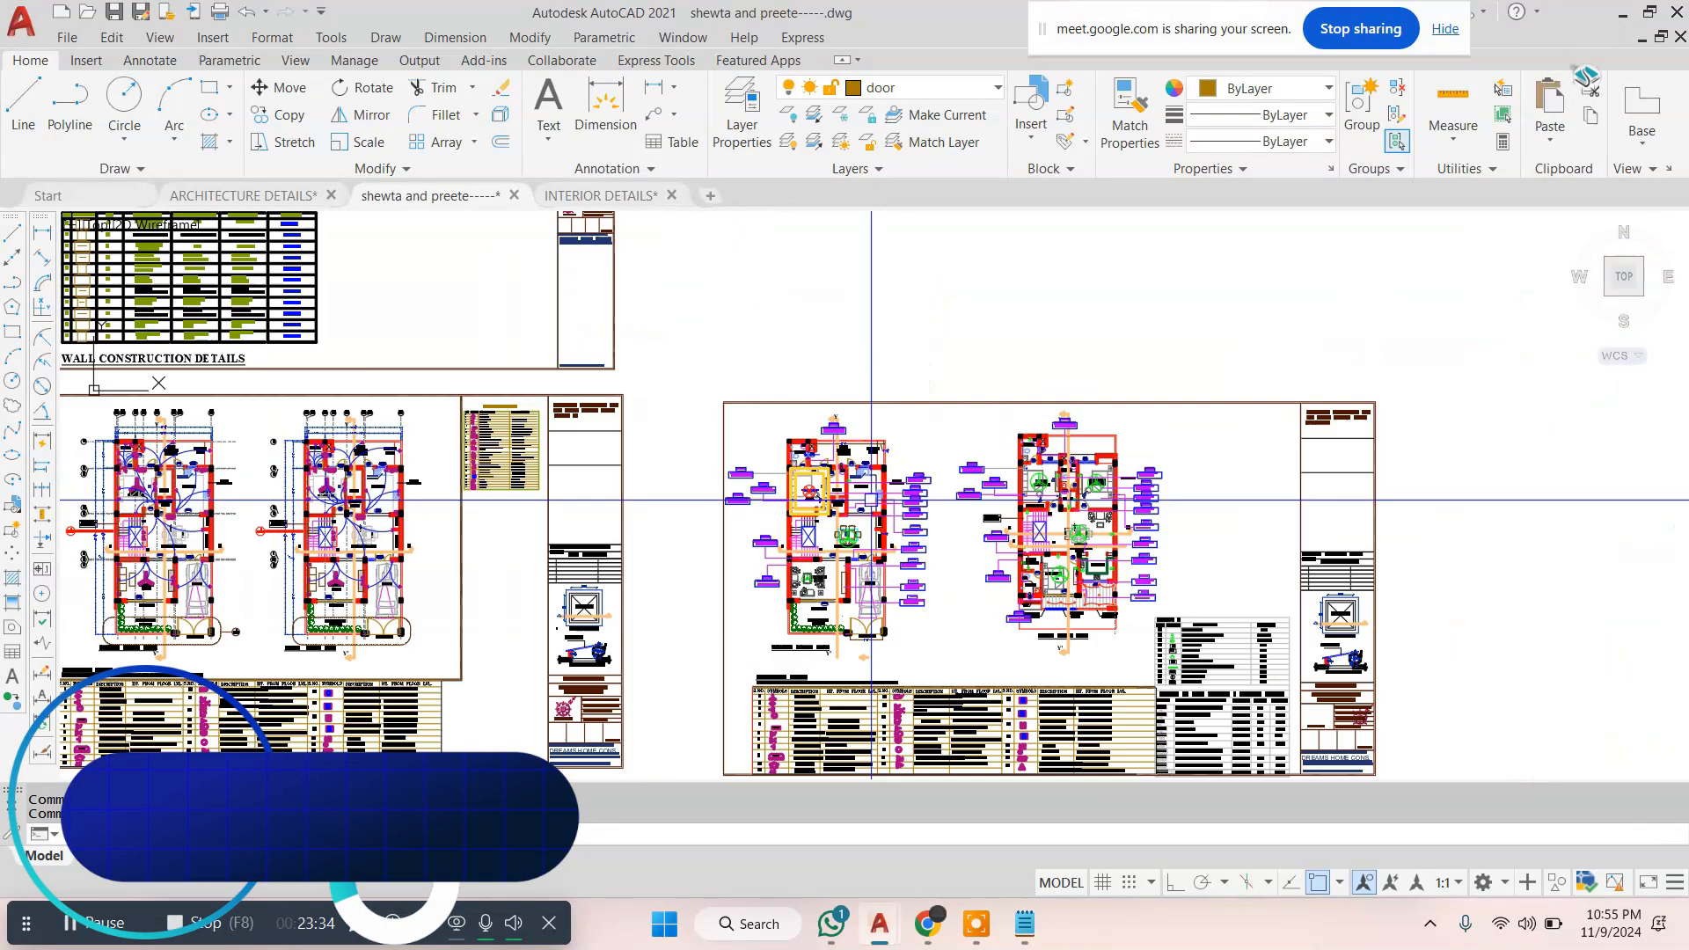
scroll(574, 475, "up", 8)
scroll(574, 475, "up", 4)
scroll(611, 480, "down", 2)
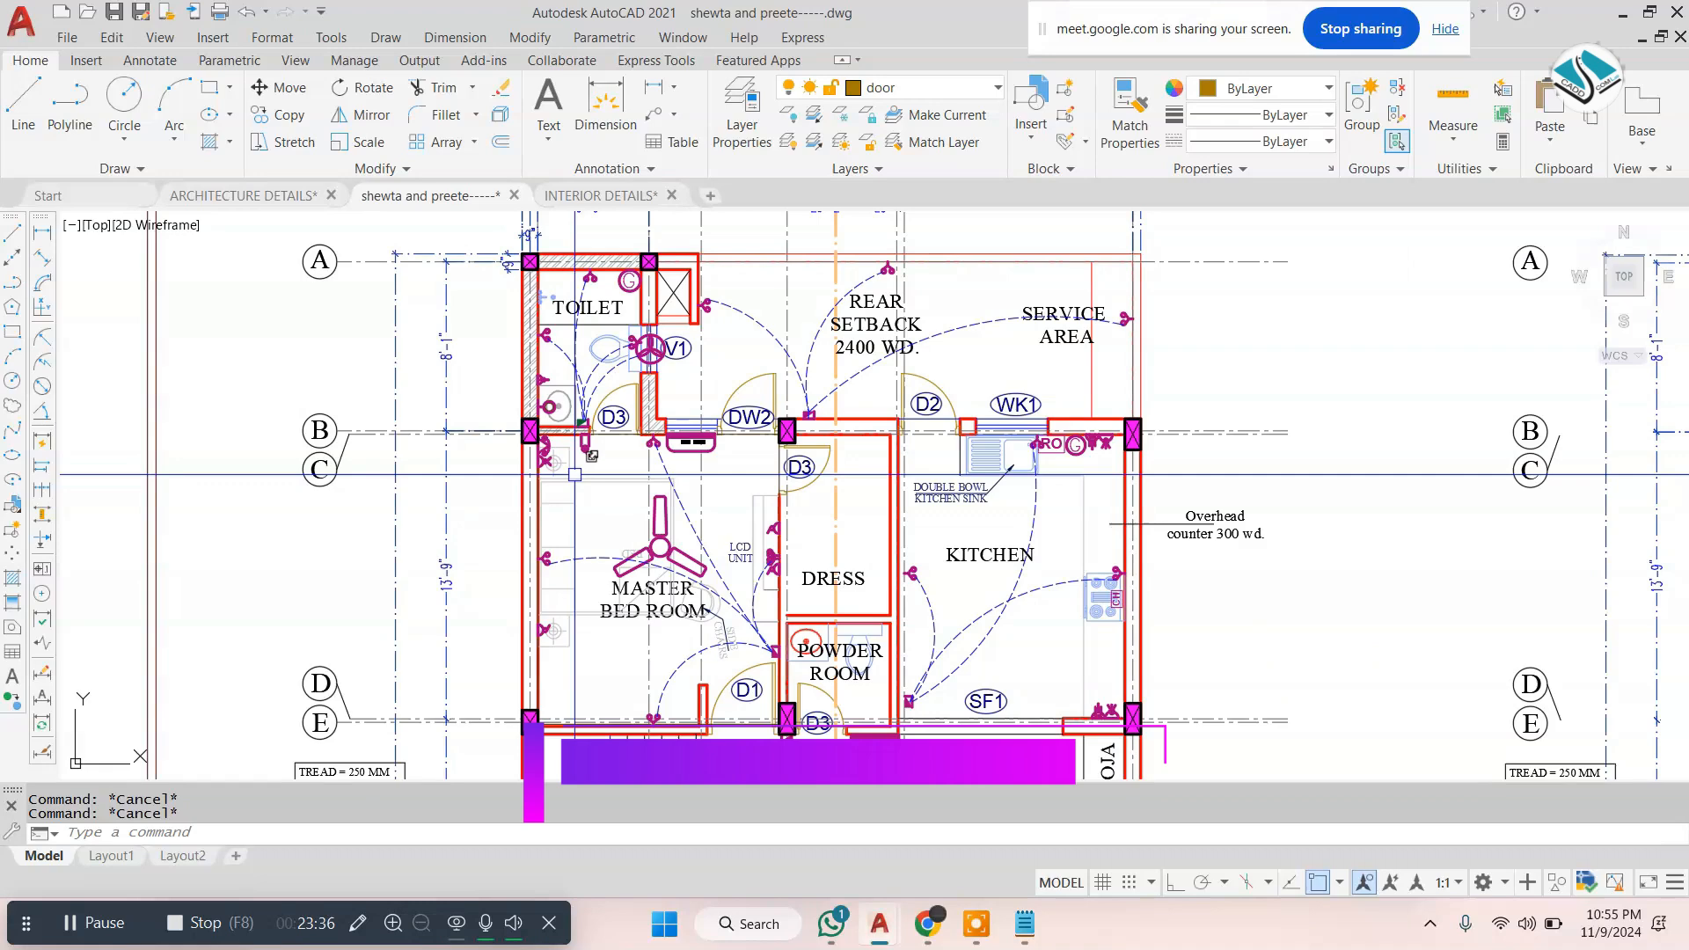
Switch to the INTERIOR DETAILS drawing to check the SB-3 to SB-7 modules, and return to the residential working drawings
key("ctrl+Tab")
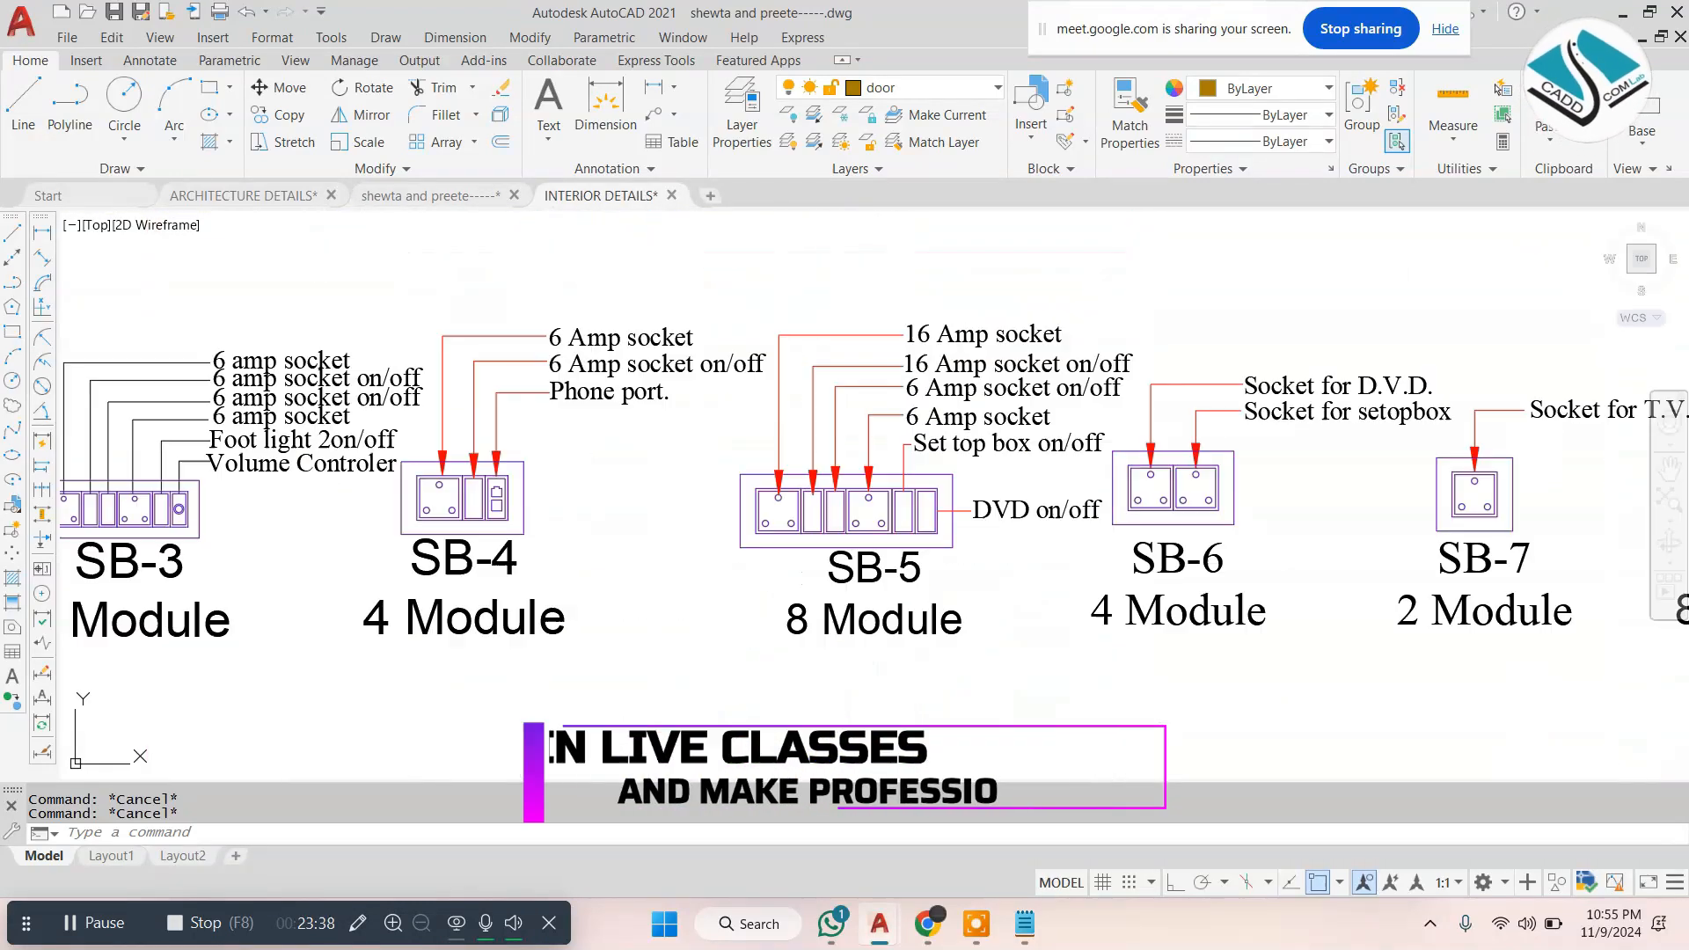
right_click(753, 485)
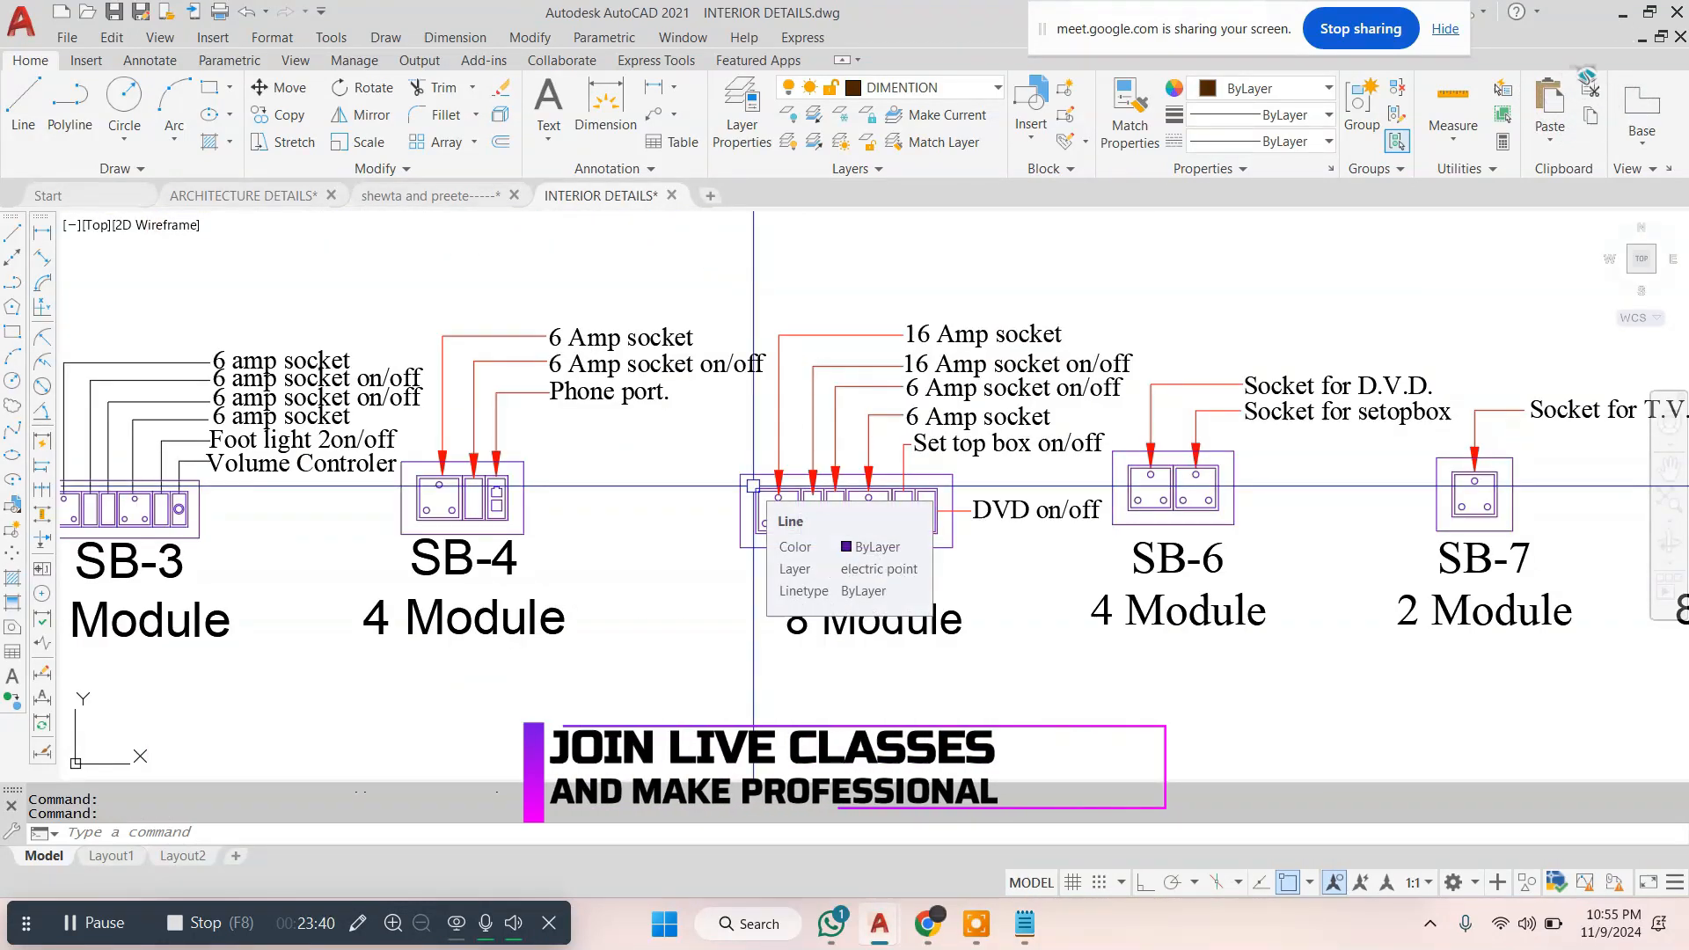
key("Escape")
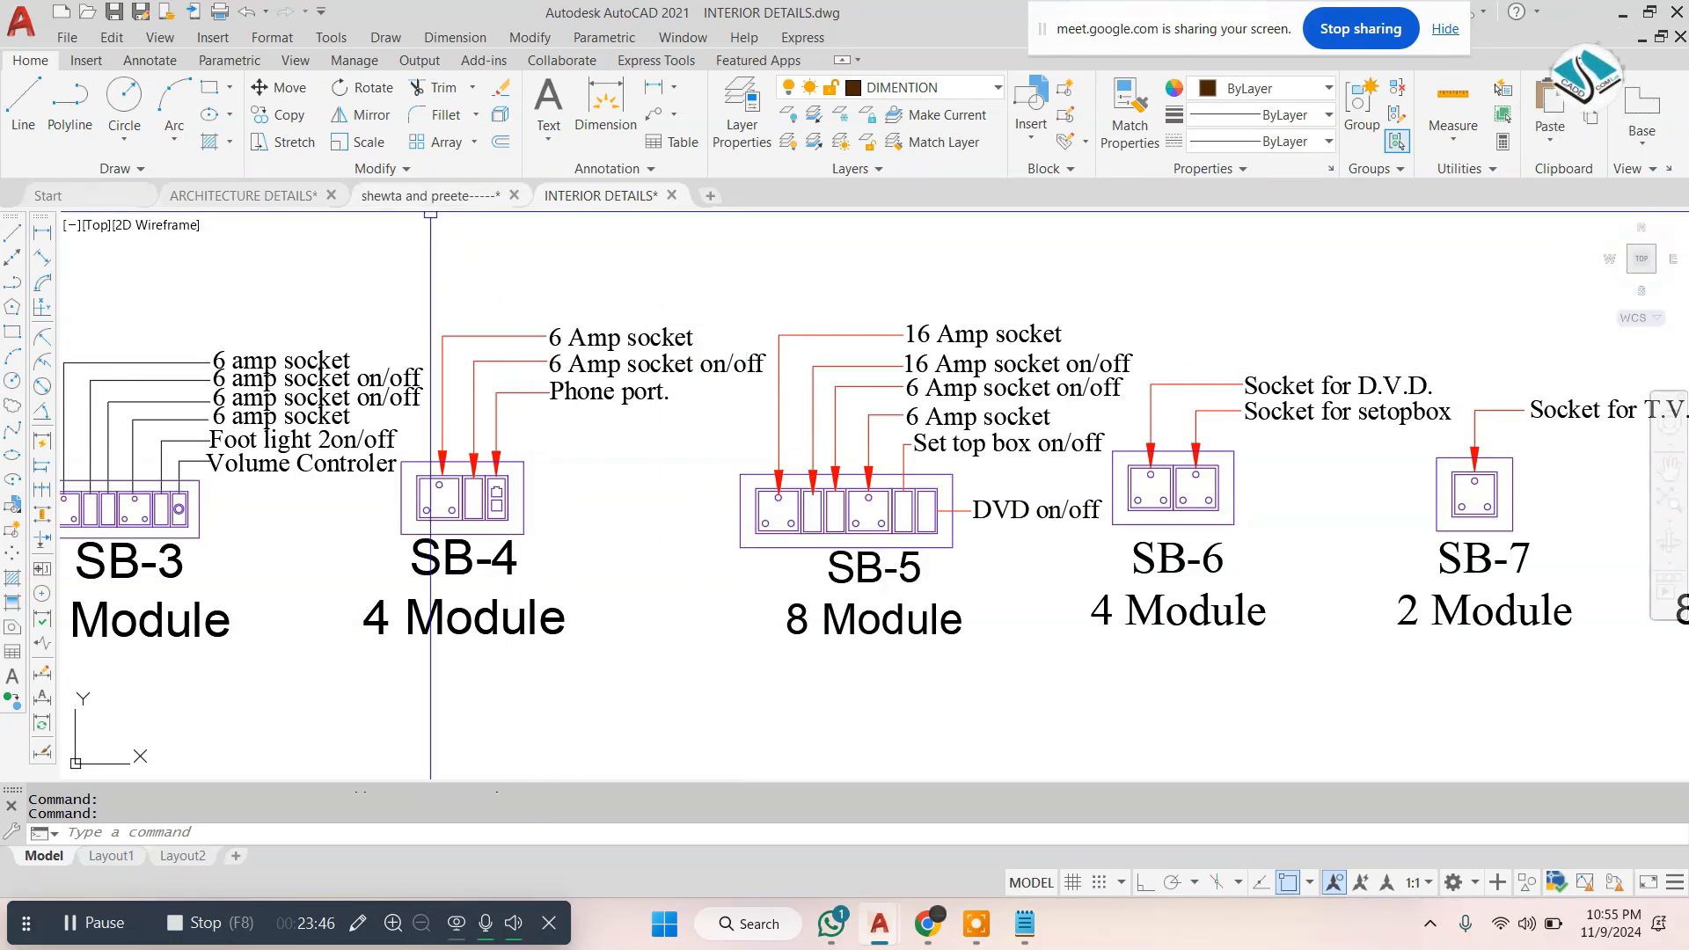
left_click(429, 195)
scroll(871, 423, "down", 6)
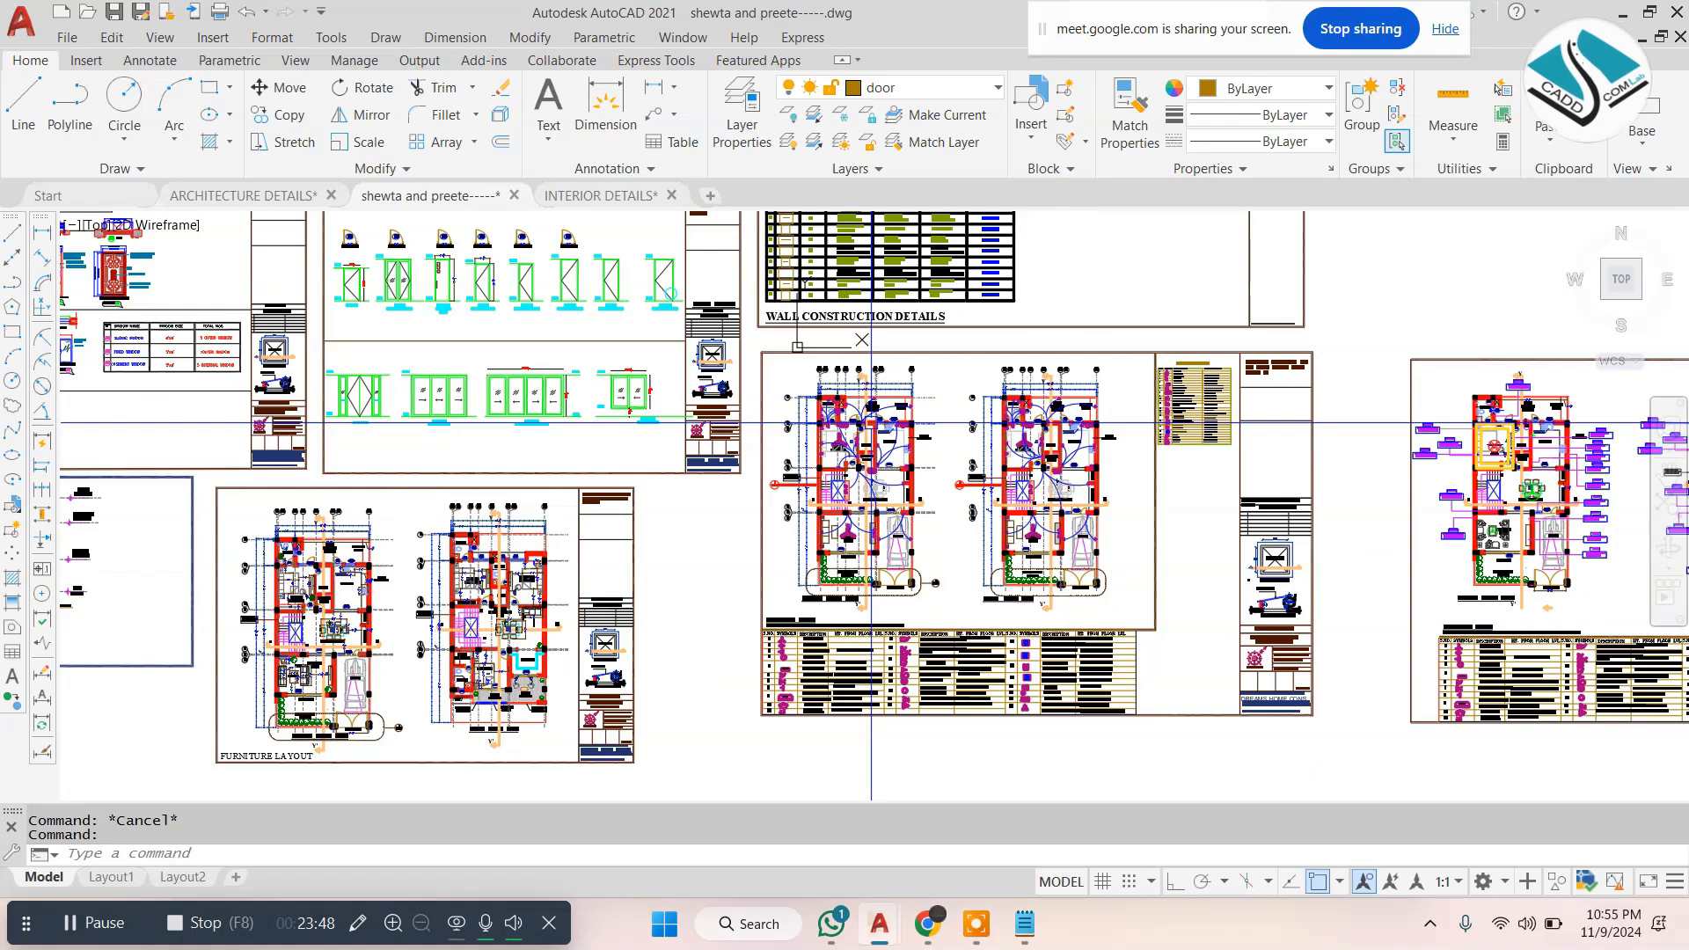
Move the whole switch board layout sheet up and closer to the electrical wiring sheet
scroll(871, 423, "up", 1)
scroll(875, 429, "up", 4)
scroll(879, 433, "down", 4)
middle_click_drag(1362, 526, 683, 505)
scroll(961, 471, "down", 2)
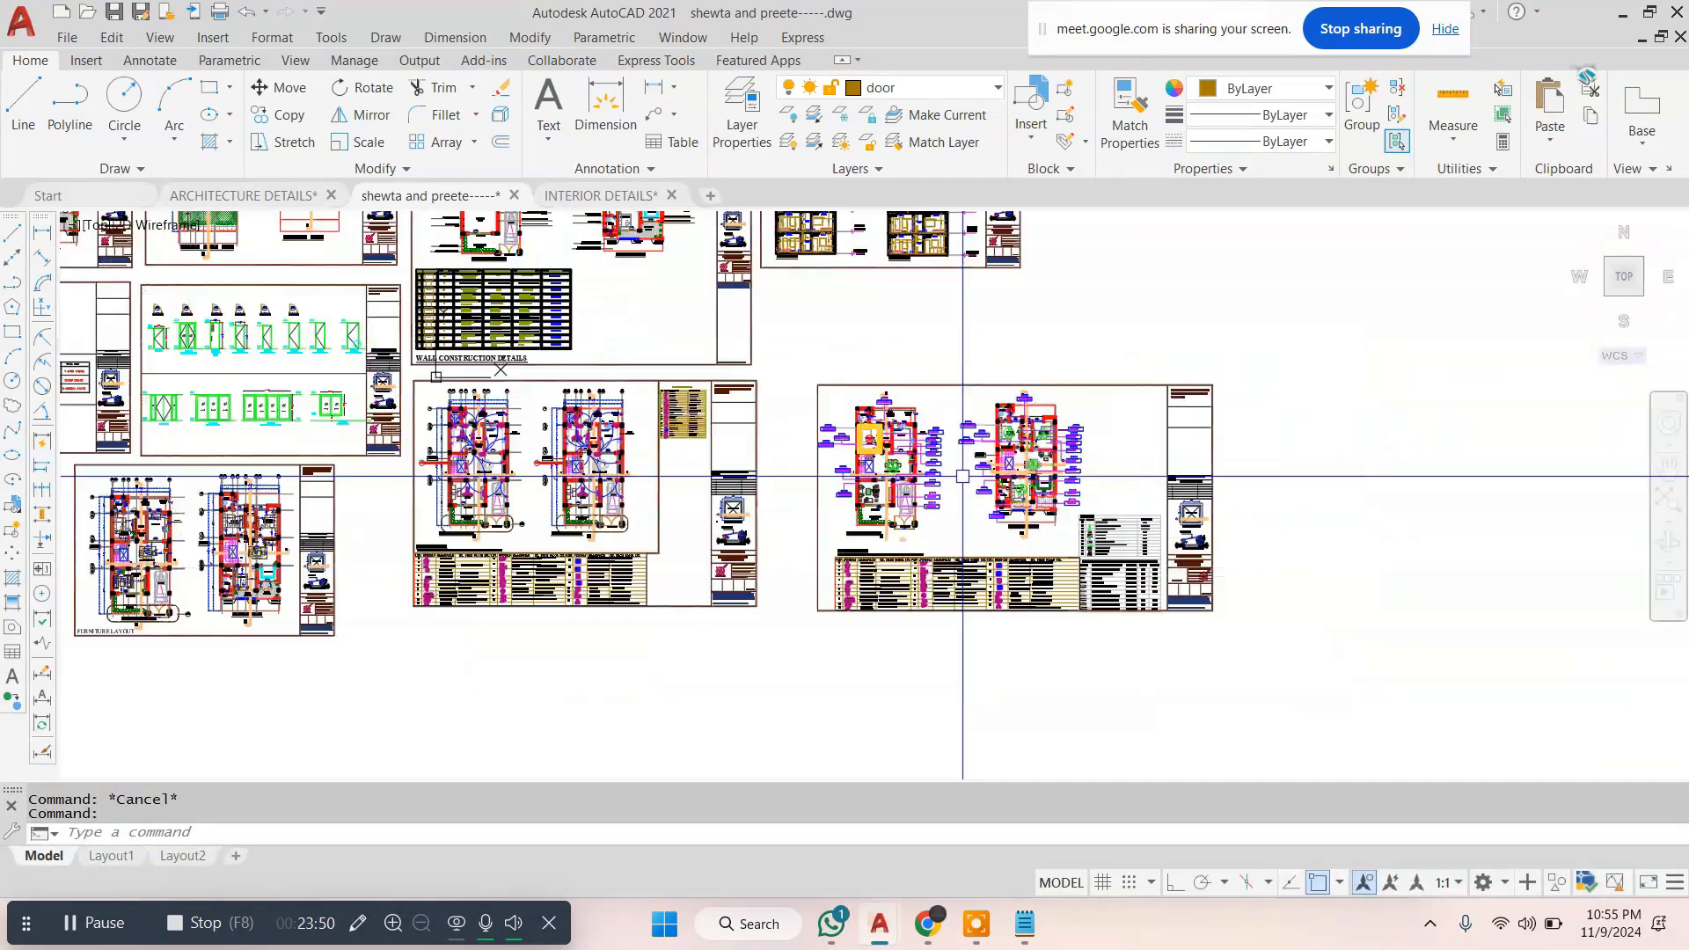
left_click(1275, 340)
left_click(765, 671)
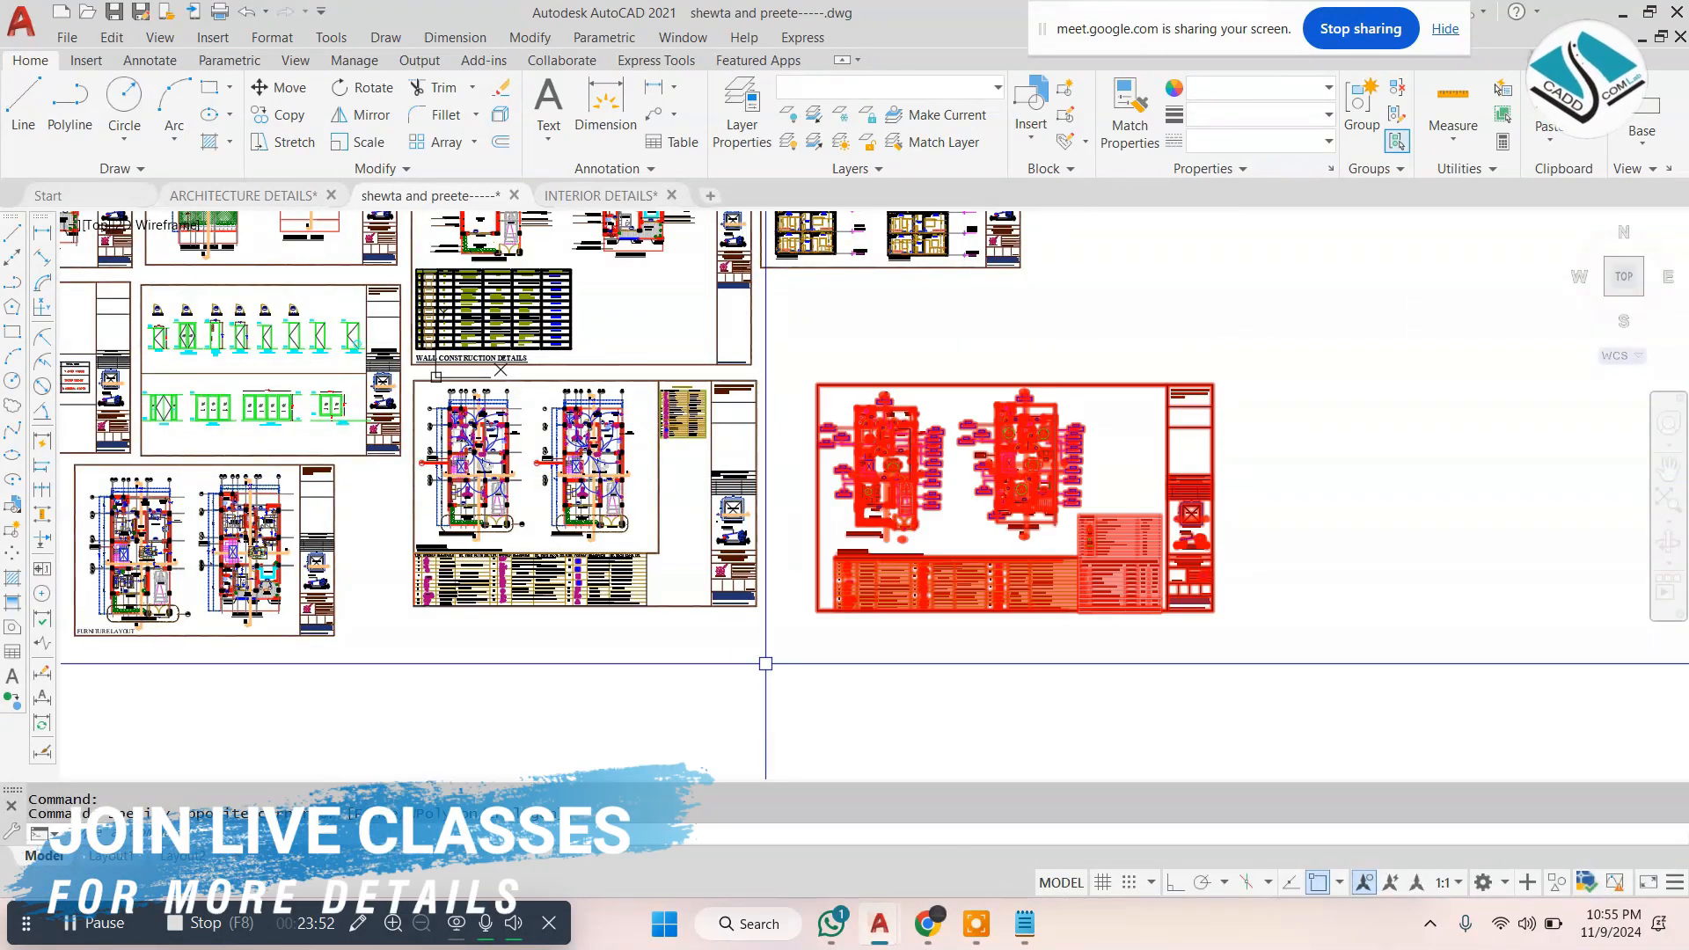
left_click(963, 513)
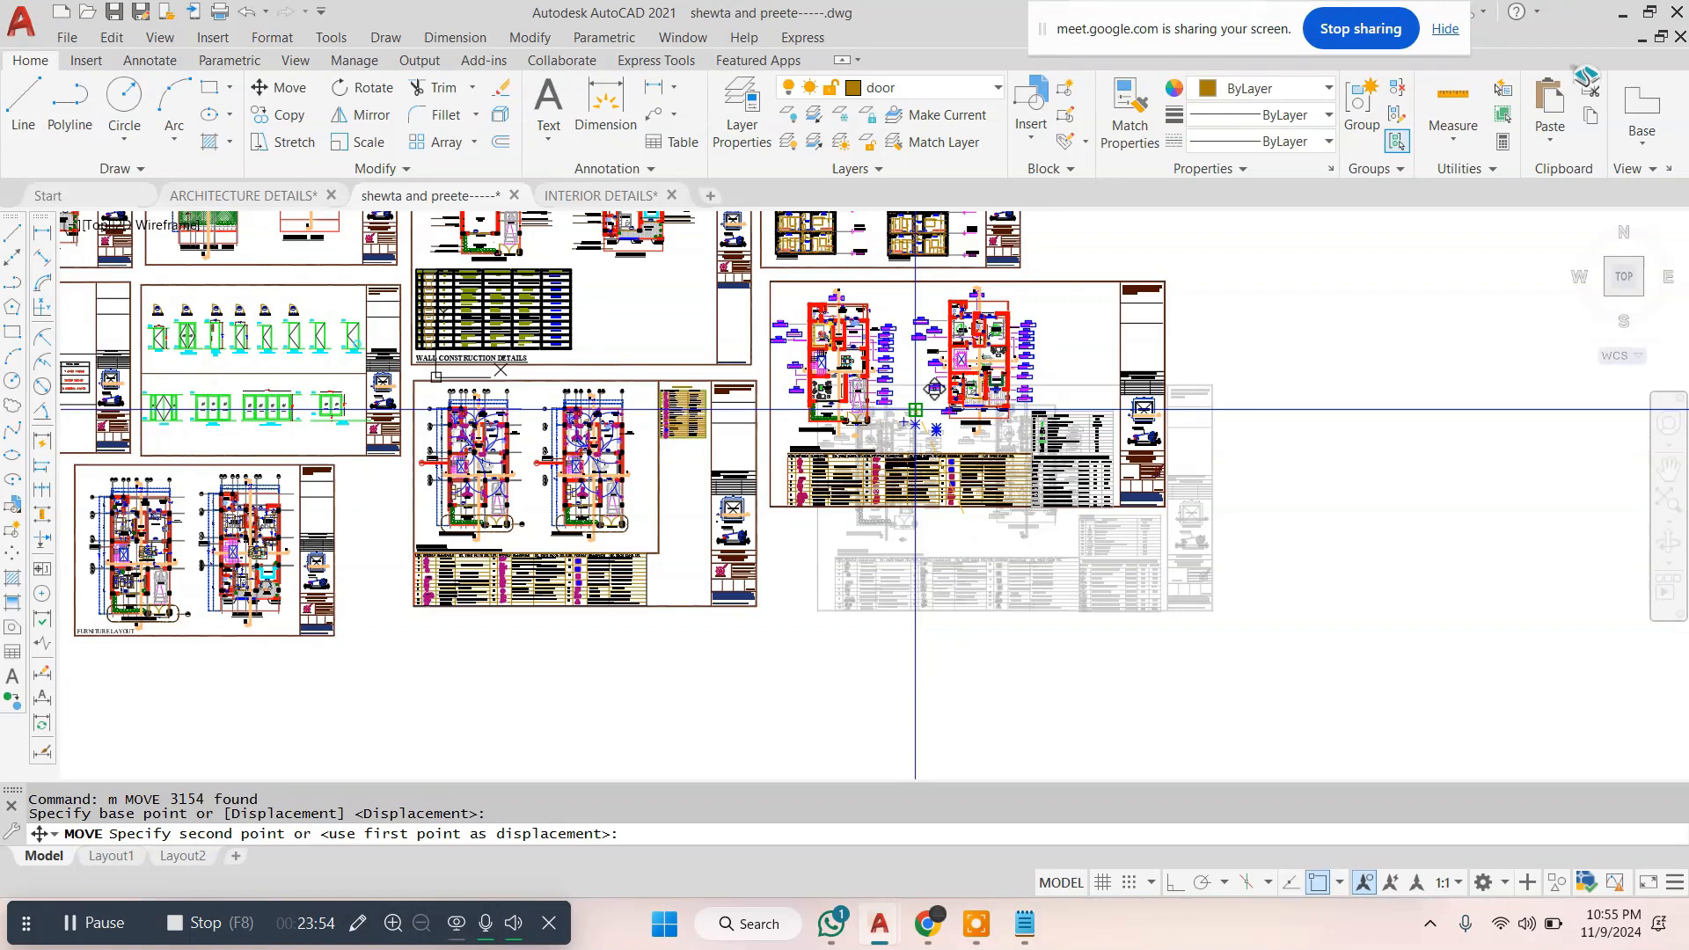
left_click(915, 410)
scroll(770, 587, "down", 3)
scroll(688, 528, "up", 3)
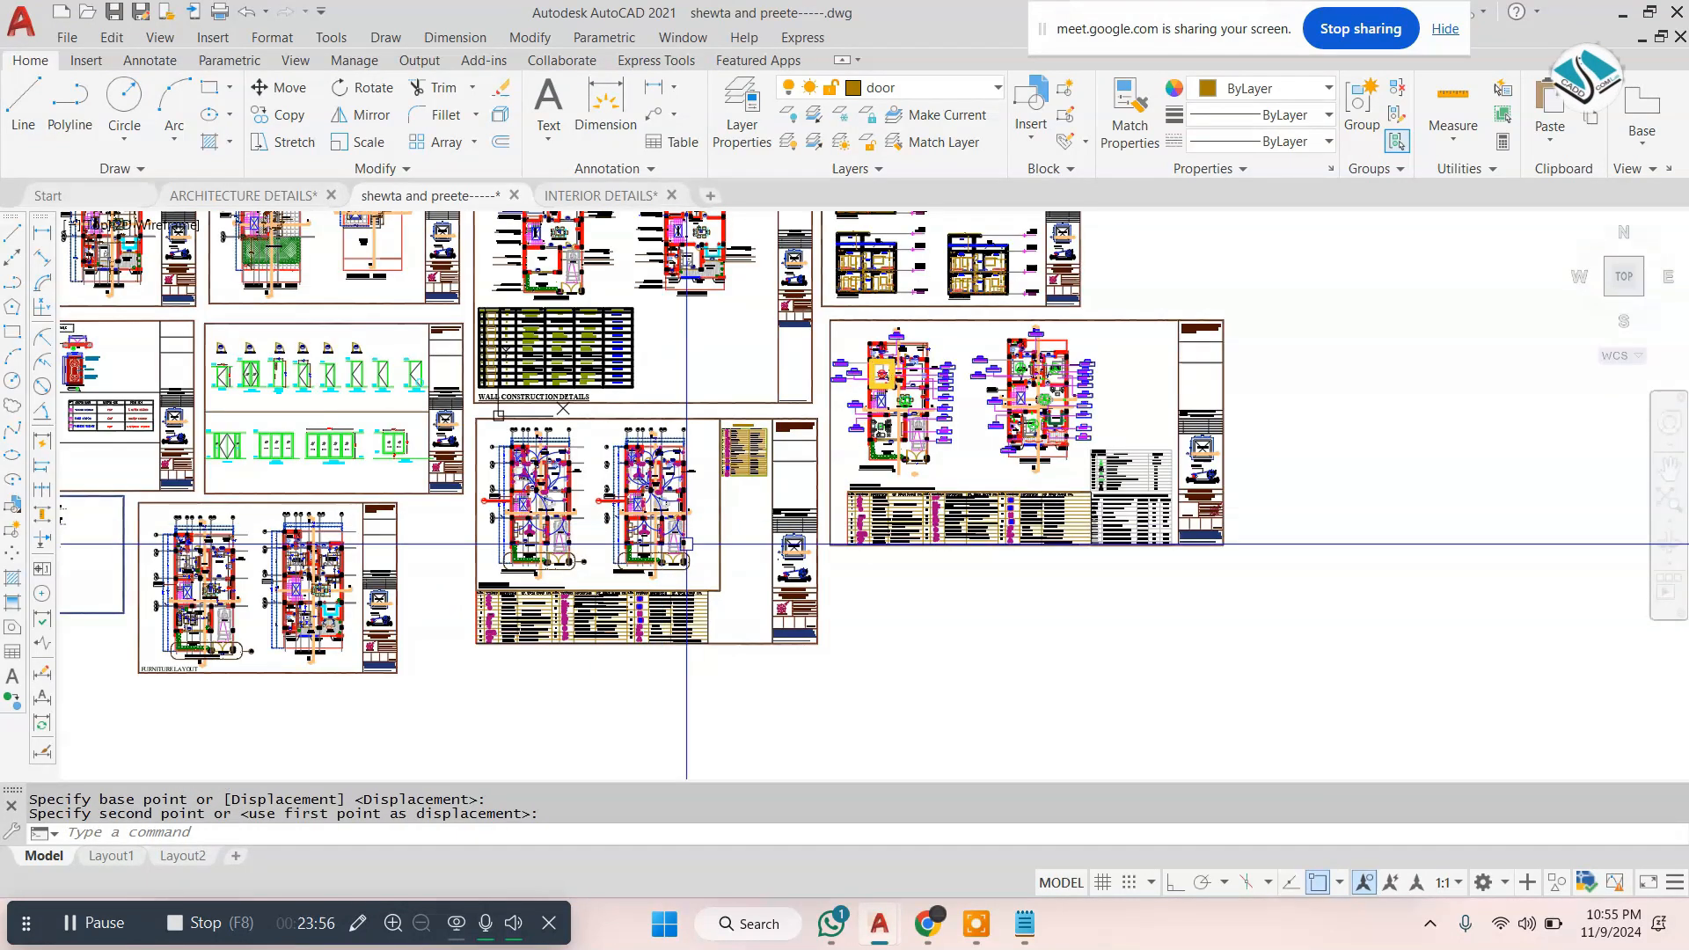
middle_click_drag(624, 598, 773, 508)
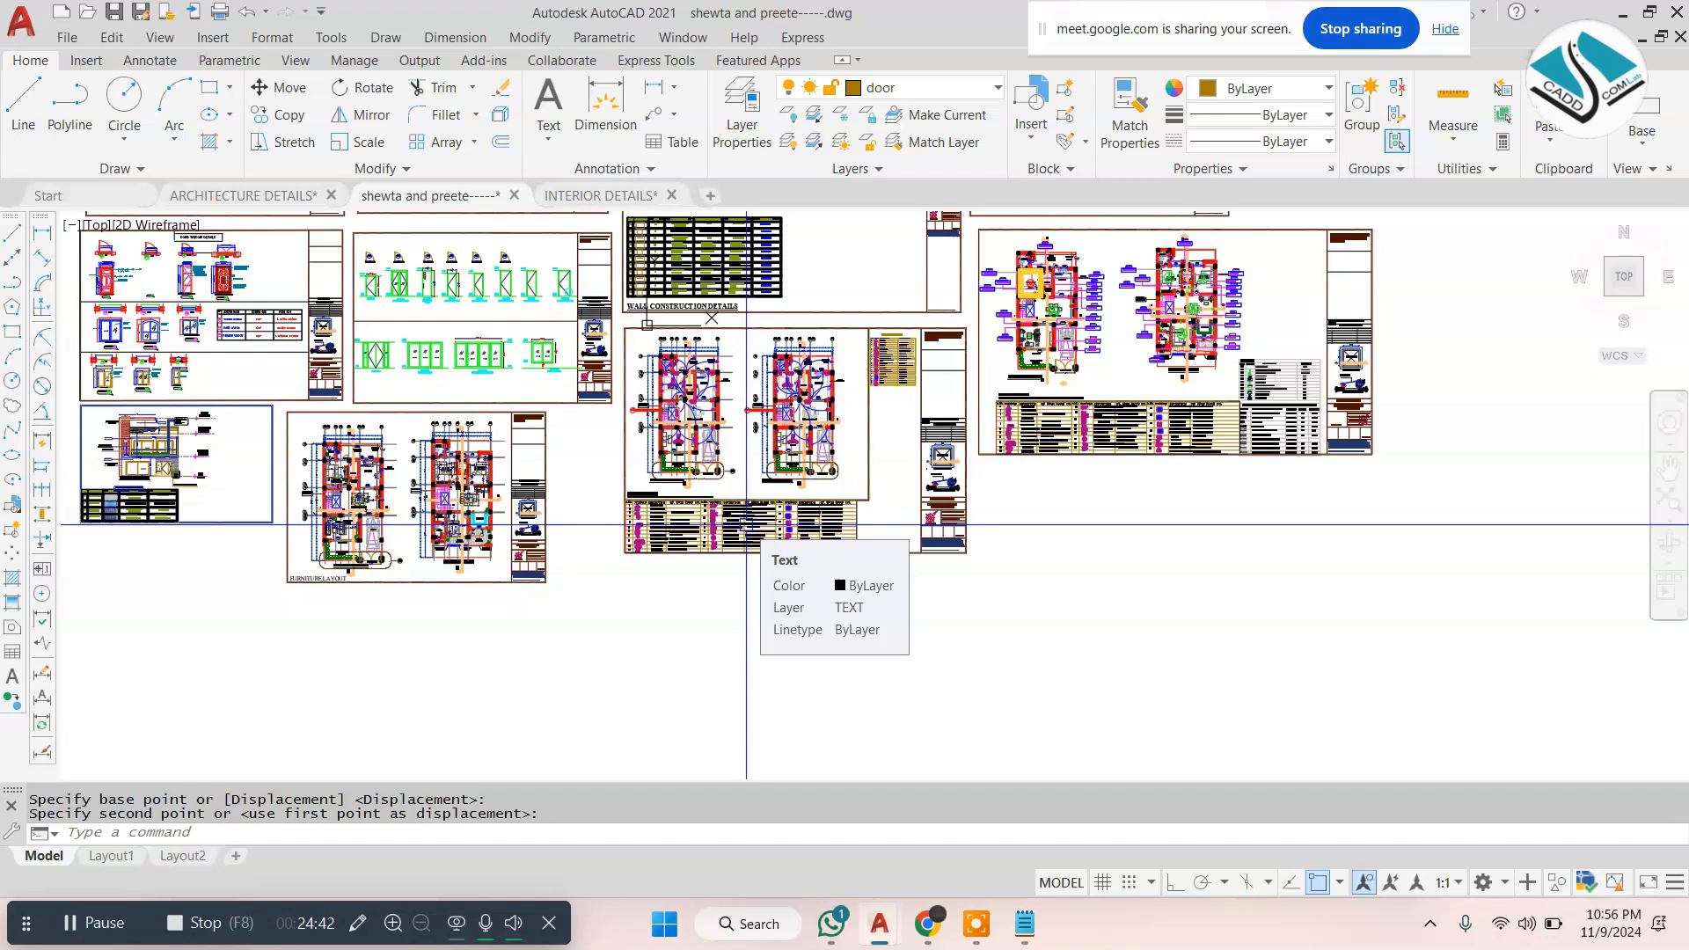
Examine the separate group of detail sheets covering the boundary wall, flooring plan, long wall section and staircase railing
scroll(746, 524, "down", 5)
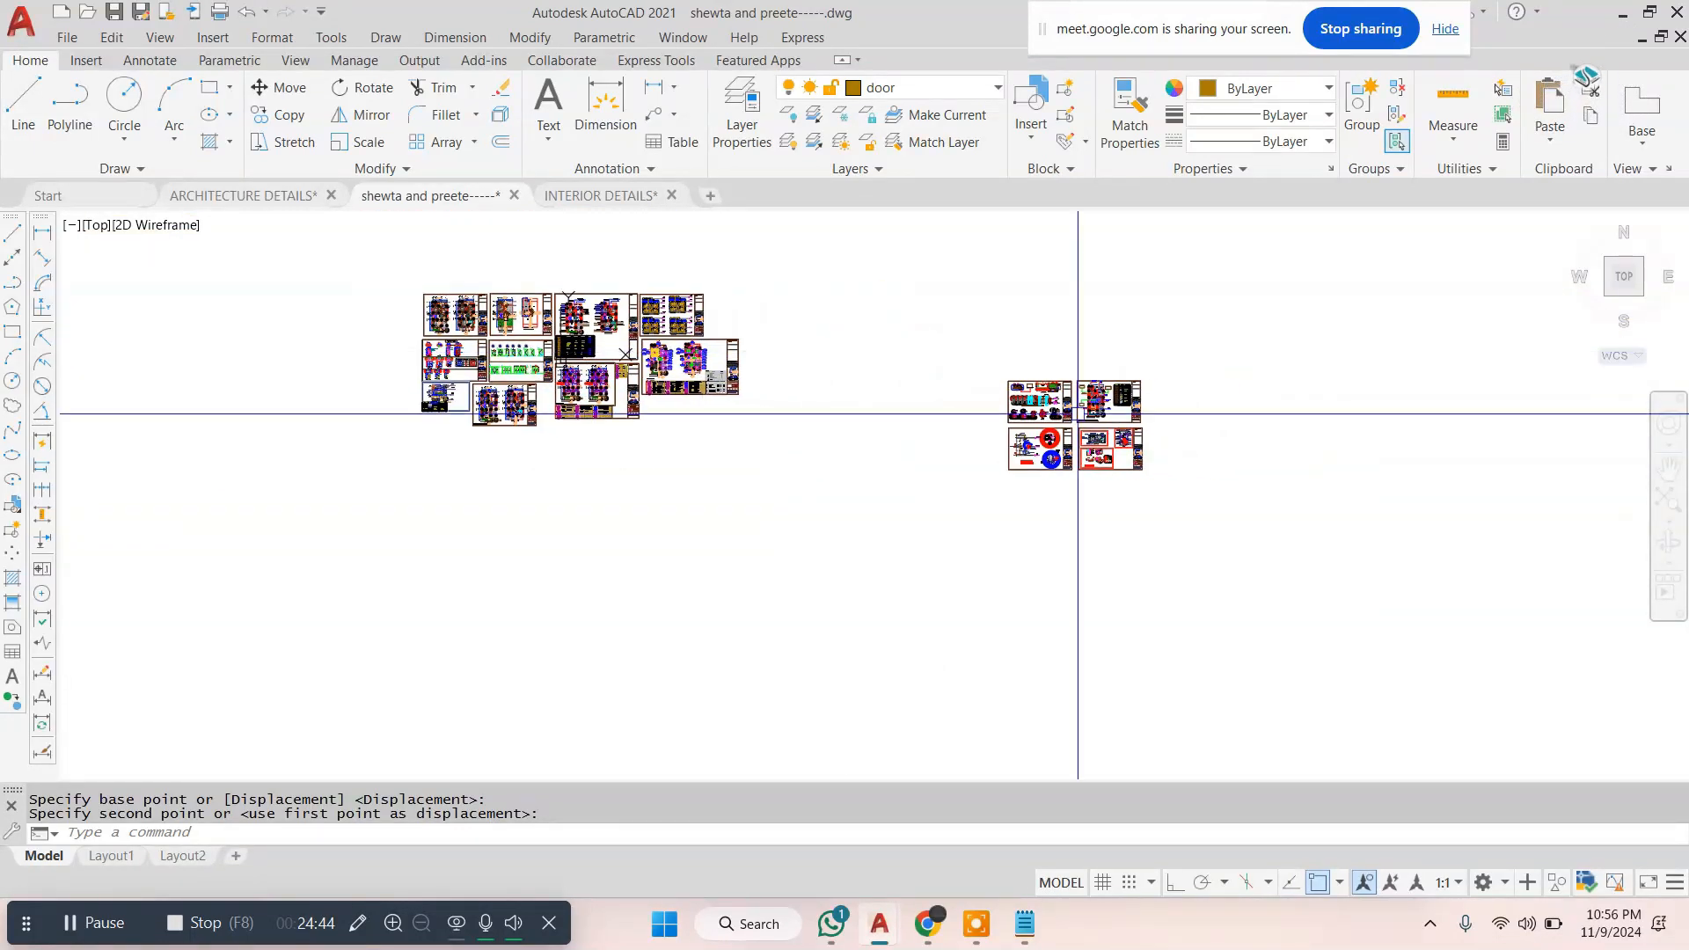
scroll(1059, 412, "up", 8)
middle_click_drag(1168, 422, 933, 416)
scroll(942, 426, "up", 2)
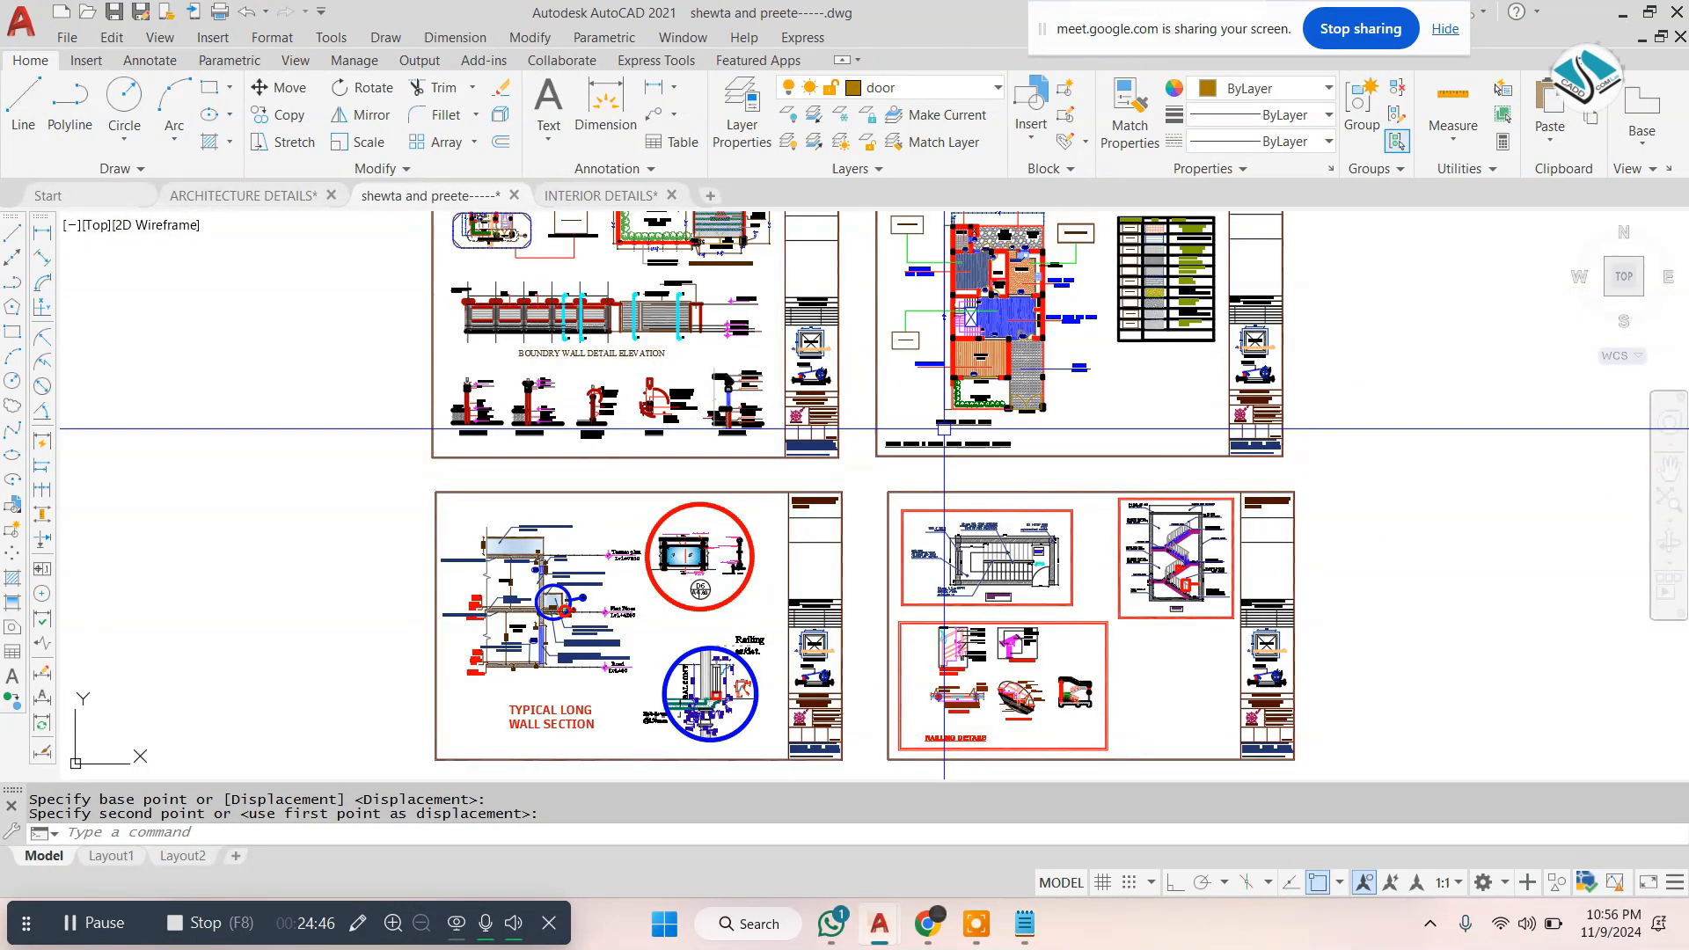